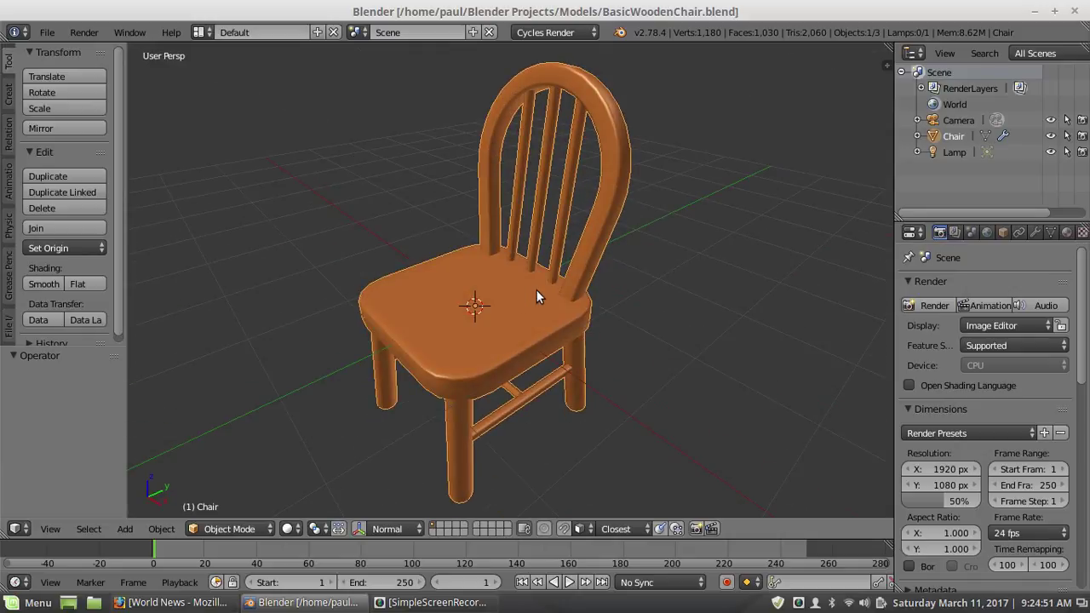
Step: Examine the finished wooden chair model from several angles
{"action": "mouse_move", "coordinate": [511, 280]}
{"action": "middle_mouse_down"}
{"action": "mouse_move", "coordinate": [495, 304]}
{"action": "mouse_move", "coordinate": [505, 278]}
{"action": "middle_mouse_up"}
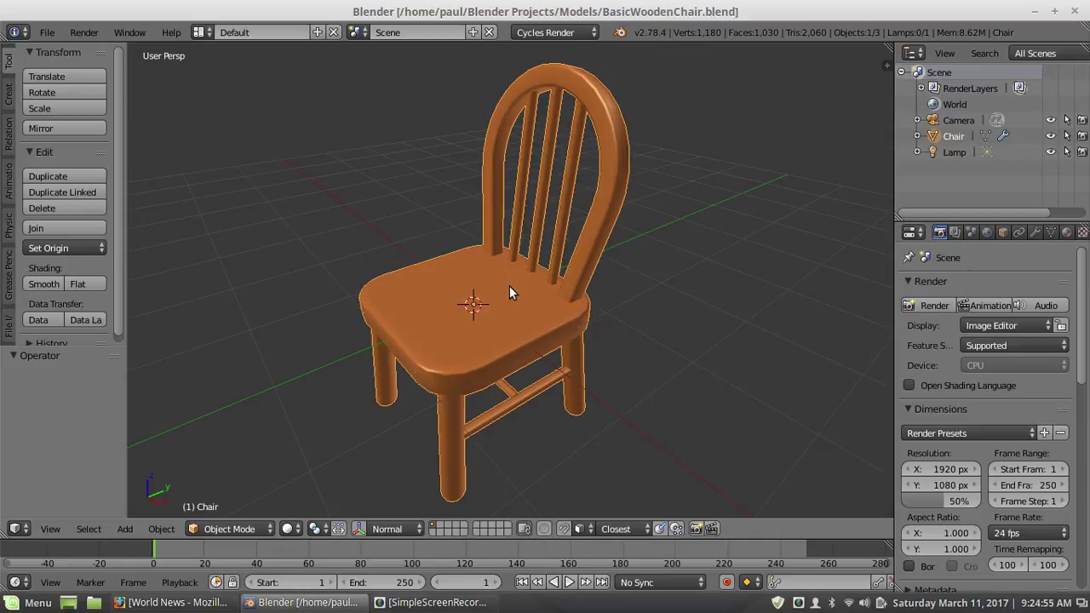
{"action": "middle_click_drag", "start_coordinate": [483, 318], "coordinate": [511, 303]}
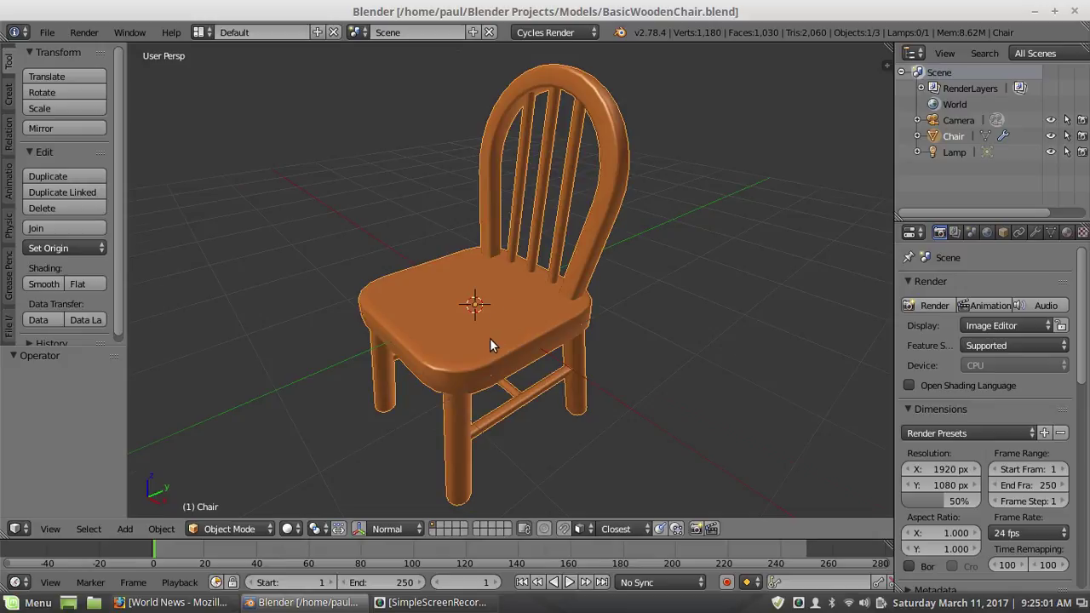
{"action": "middle_click_drag", "start_coordinate": [489, 338], "coordinate": [507, 325]}
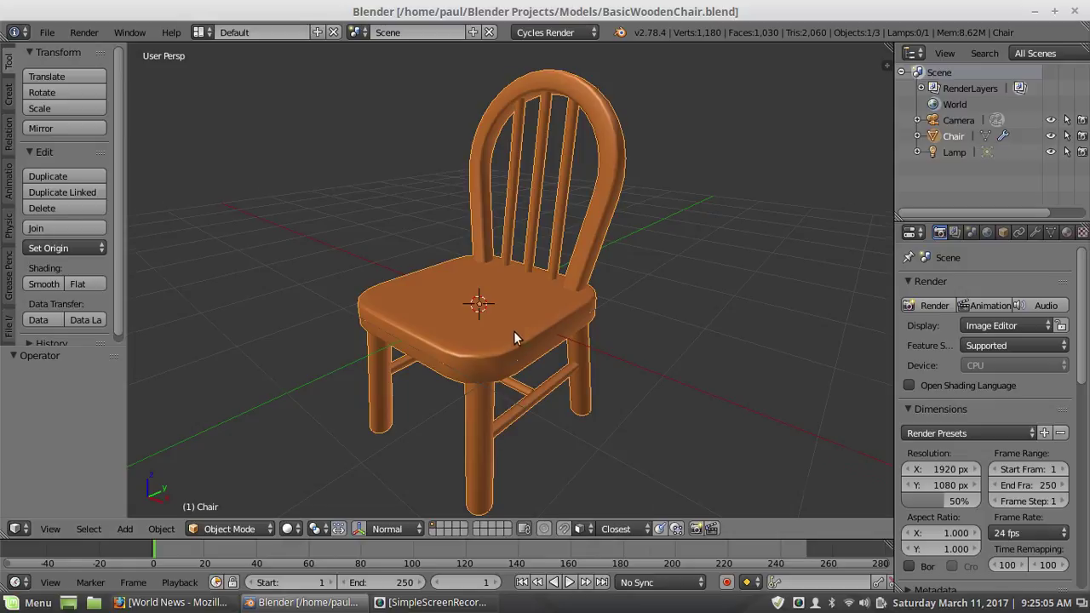
{"action": "middle_click_drag", "start_coordinate": [513, 330], "coordinate": [492, 339]}
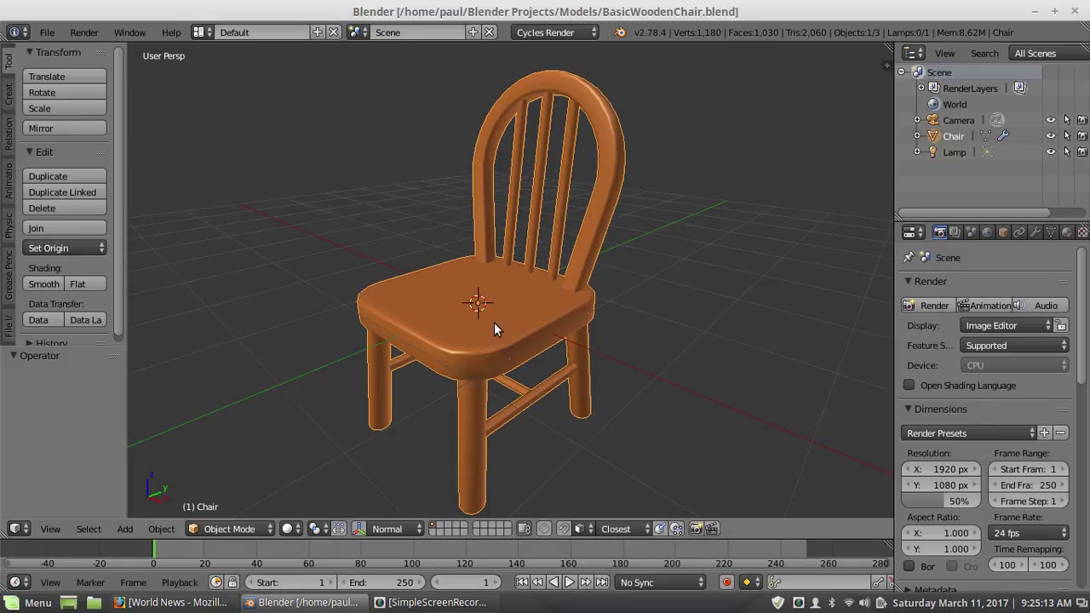
{"action": "middle_click_drag", "start_coordinate": [493, 322], "coordinate": [524, 309], "text": "shift"}
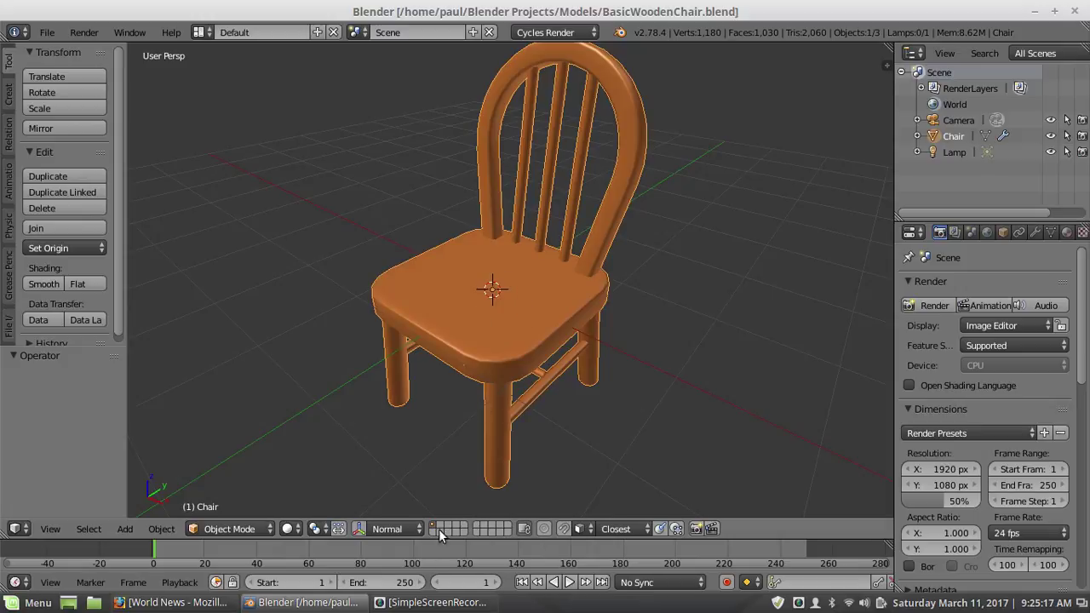
{"action": "left_click", "coordinate": [428, 602]}
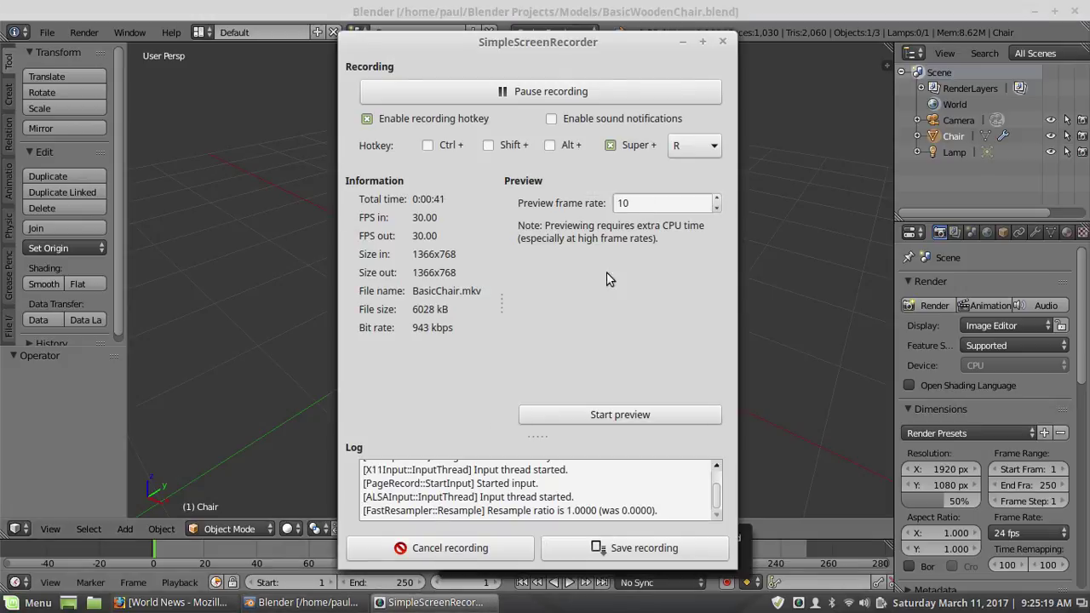
{"action": "left_click", "coordinate": [681, 41]}
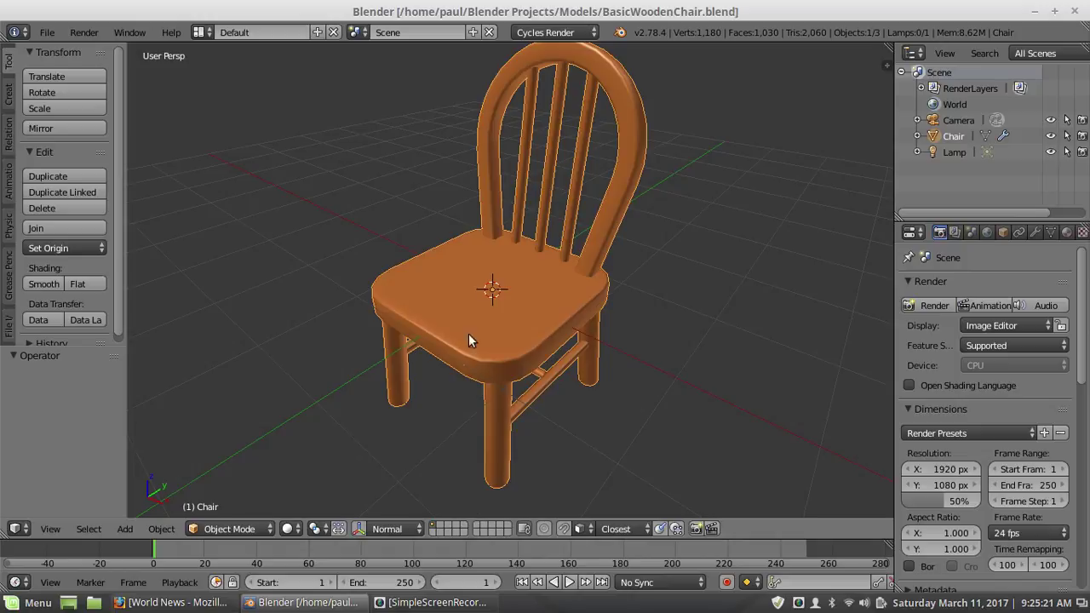
{"action": "middle_click_drag", "start_coordinate": [533, 285], "coordinate": [507, 307]}
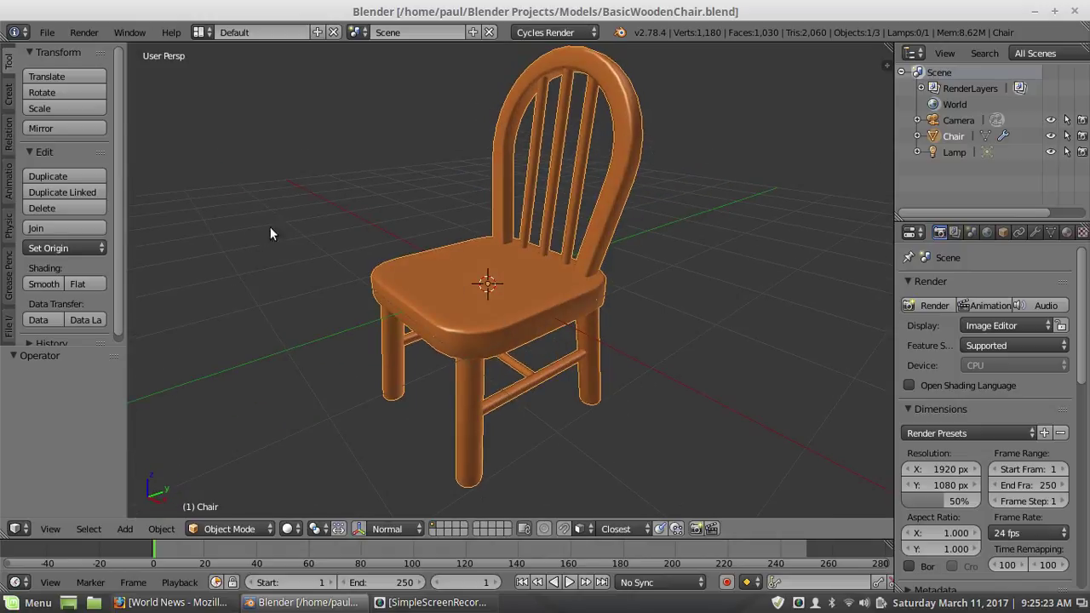
Step: Start a new file from the default startup scene
{"action": "left_click", "coordinate": [54, 32]}
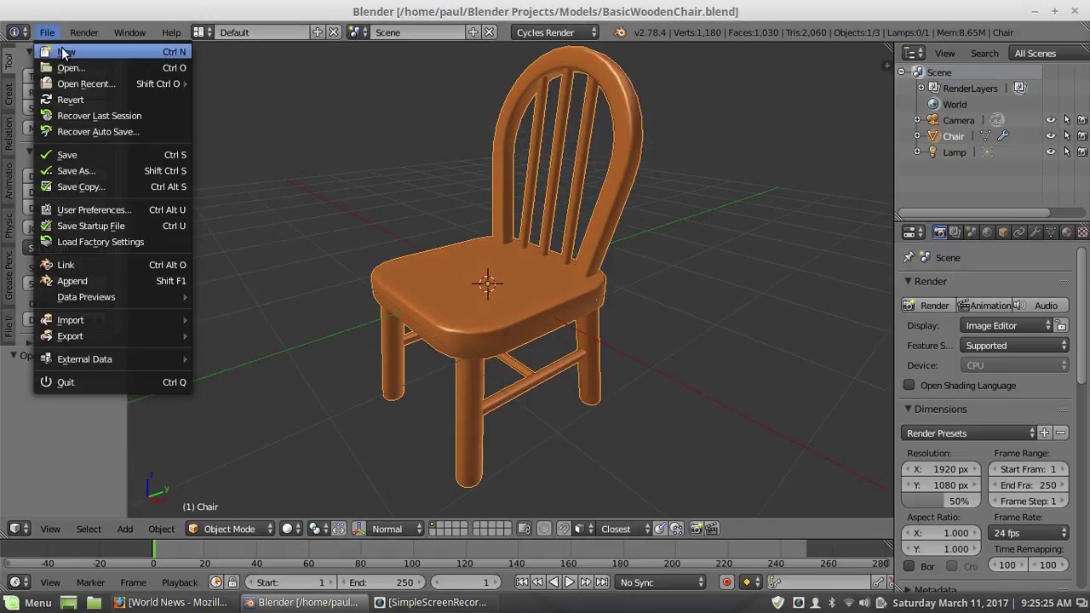
{"action": "left_click", "coordinate": [68, 52]}
{"action": "left_click", "coordinate": [79, 63]}
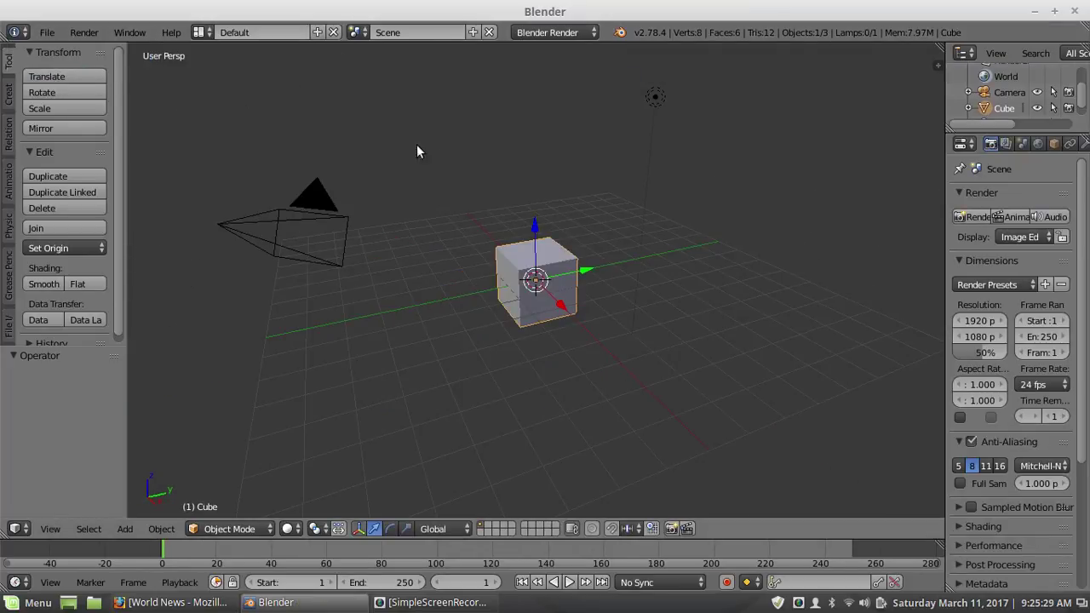
Step: Open the user preferences and review the mouse selection setting and the list of enabled add-ons
{"action": "left_click", "coordinate": [51, 32]}
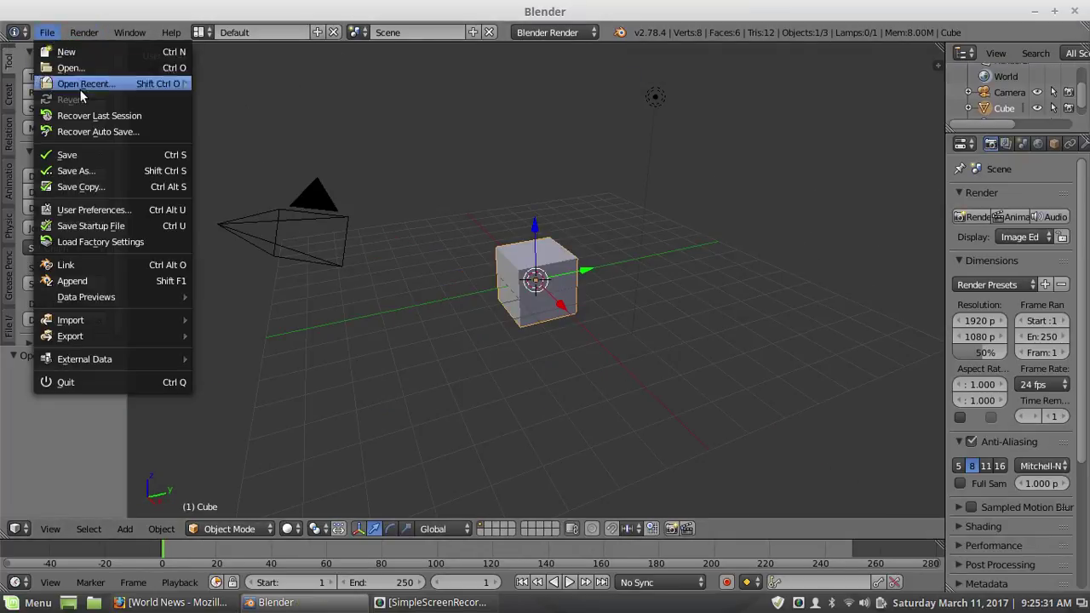
{"action": "left_click", "coordinate": [96, 211]}
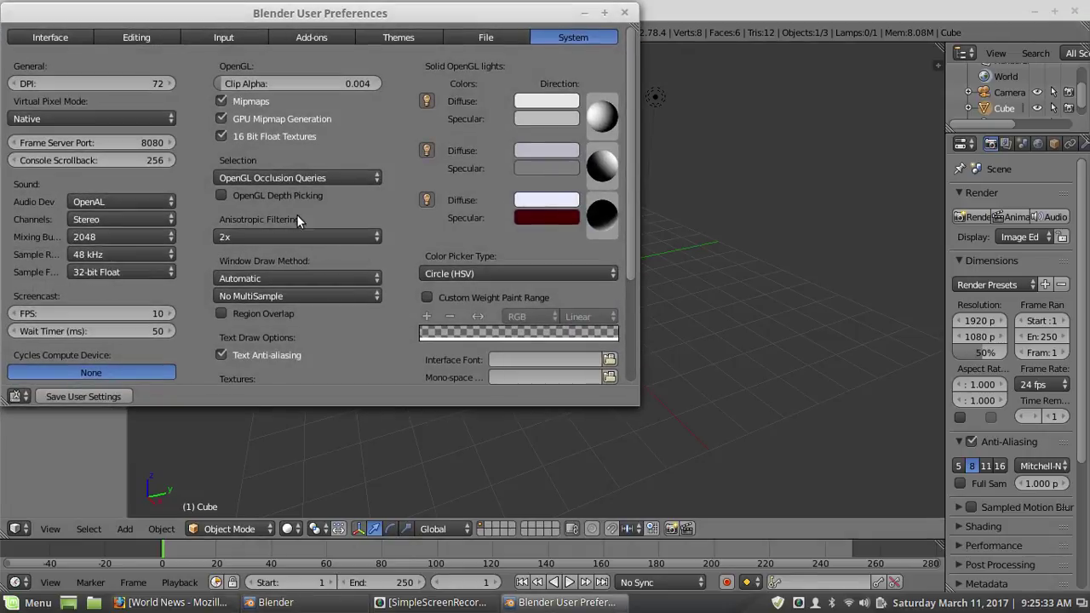
{"action": "left_click", "coordinate": [218, 37]}
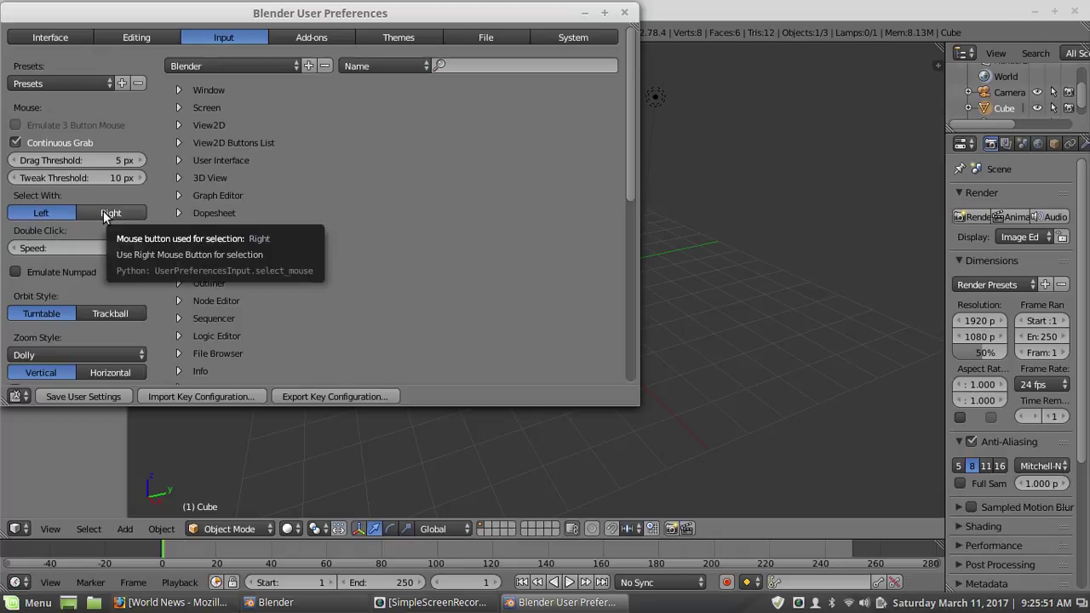
{"action": "left_click", "coordinate": [308, 38]}
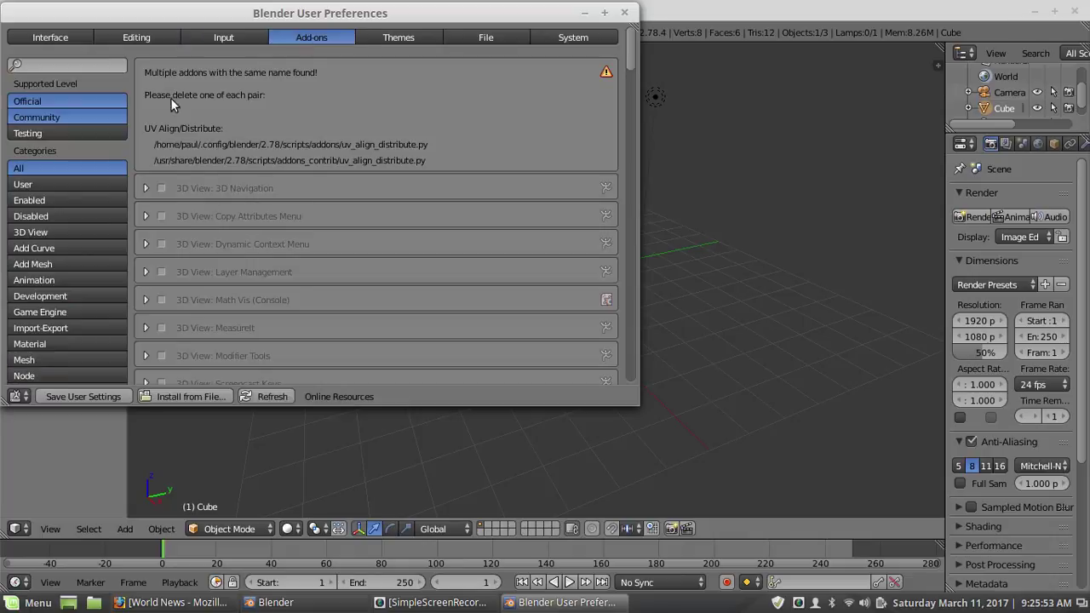
{"action": "left_click", "coordinate": [51, 201]}
{"action": "scroll", "coordinate": [282, 253], "scroll_direction": "down", "scroll_amount": 4}
{"action": "scroll", "coordinate": [282, 251], "scroll_direction": "down", "scroll_amount": 4}
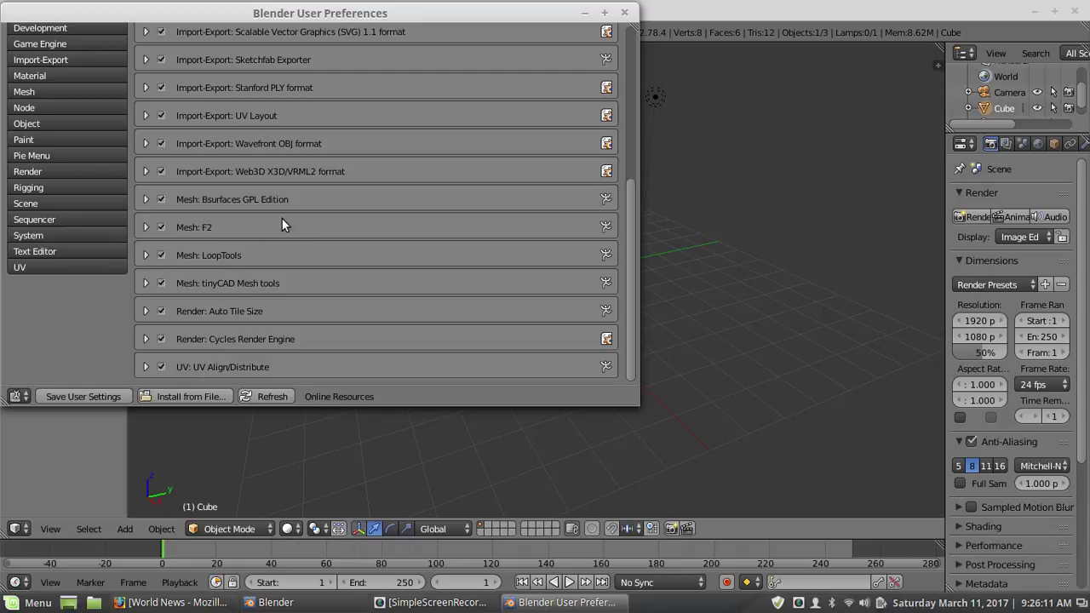
{"action": "scroll", "coordinate": [302, 228], "scroll_direction": "up", "scroll_amount": 10}
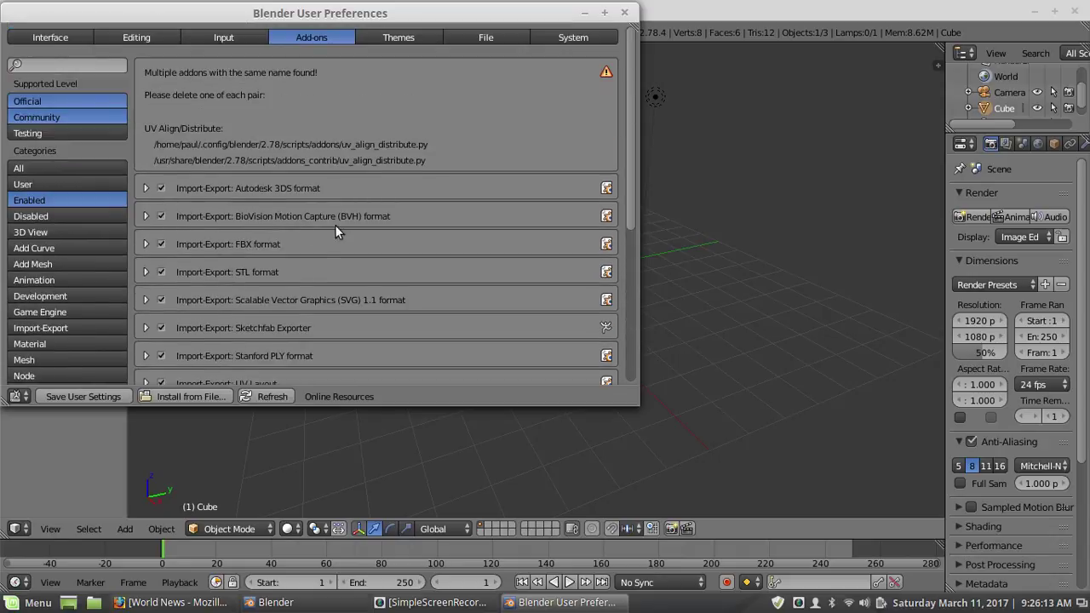
{"action": "scroll", "coordinate": [339, 192], "scroll_direction": "down", "scroll_amount": 2}
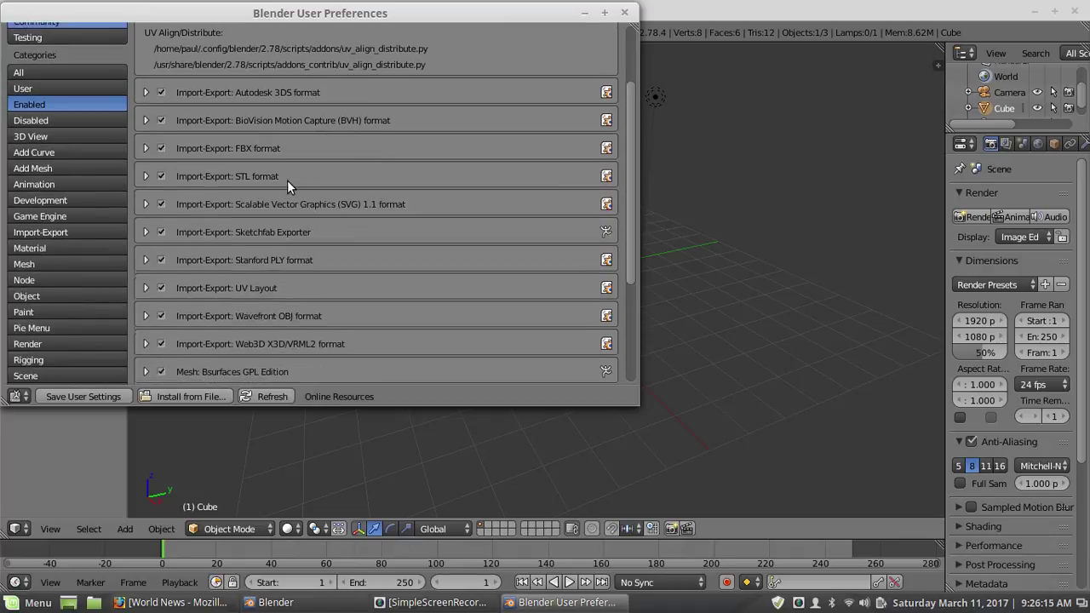
{"action": "scroll", "coordinate": [286, 180], "scroll_direction": "up", "scroll_amount": 2}
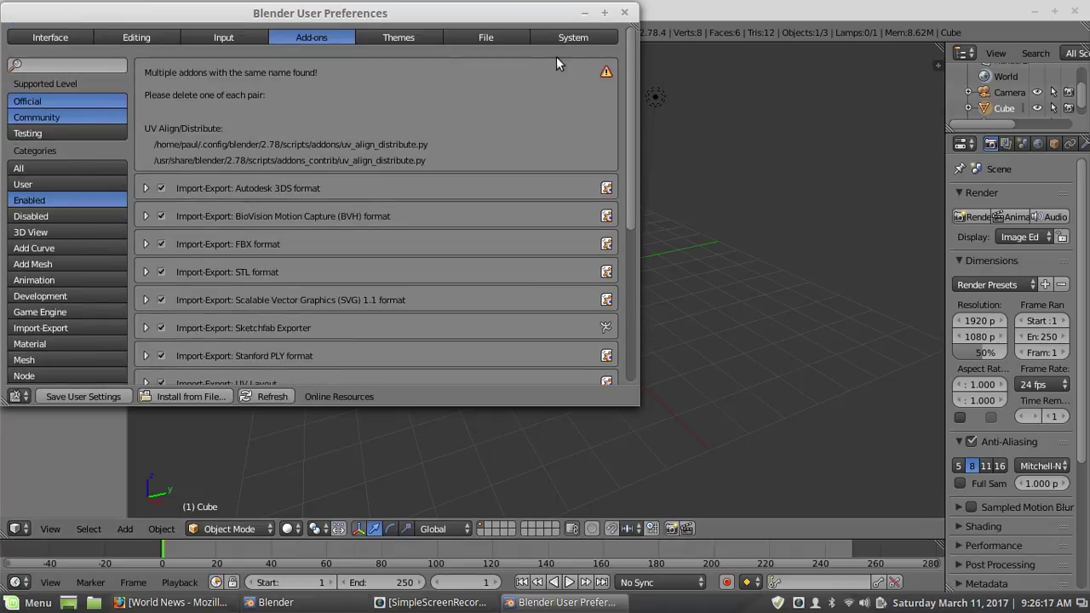
Step: Search all add-ons for "scr", enable the 3D View: Screencast Keys add-on and close the preferences
{"action": "left_click", "coordinate": [49, 169]}
{"action": "left_click", "coordinate": [68, 65]}
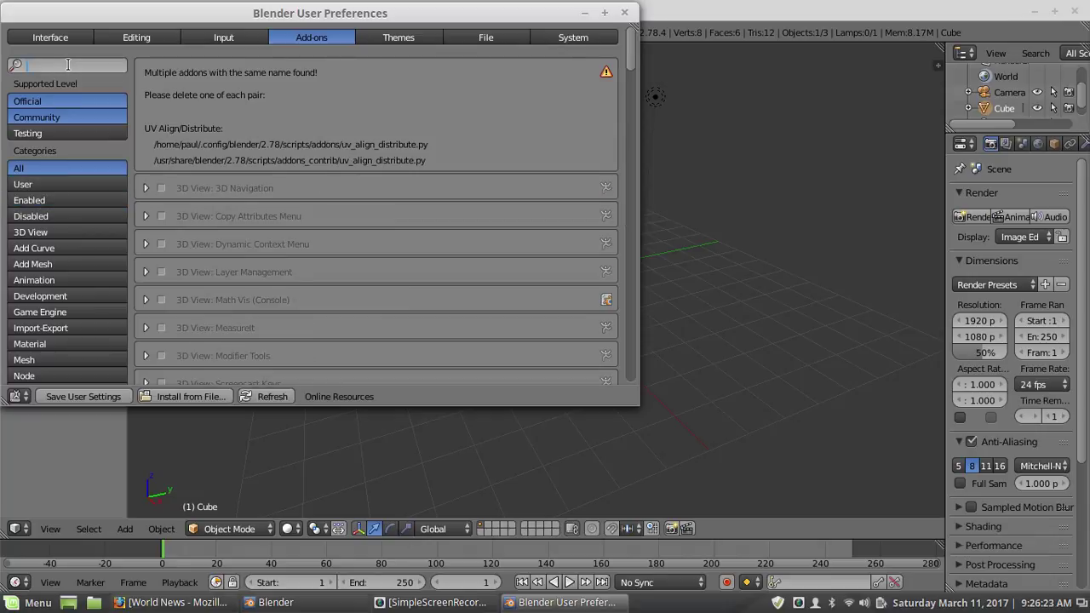
{"action": "type", "text": "scr"}
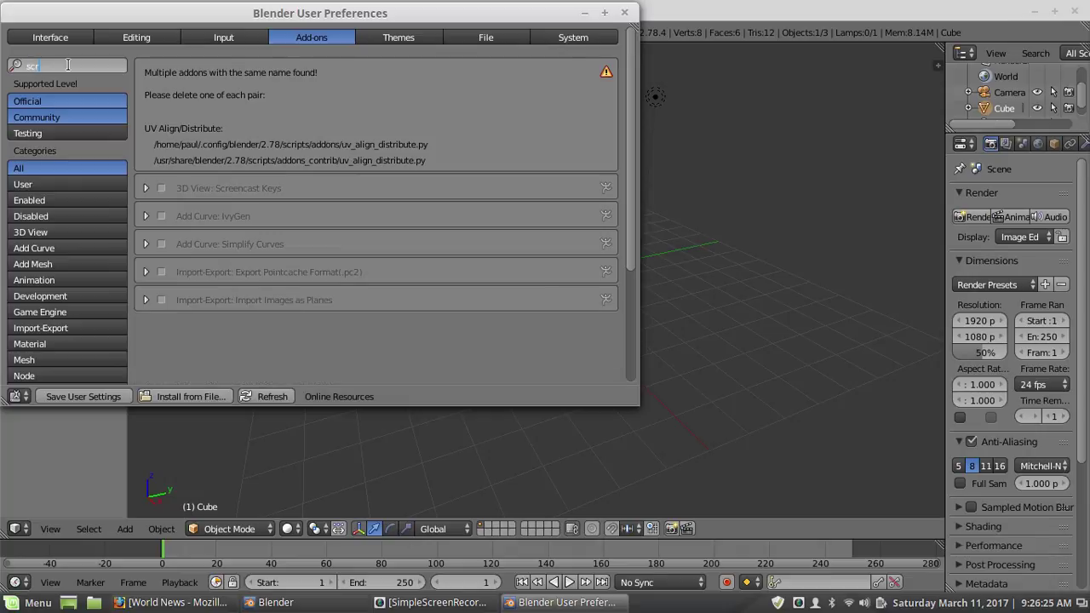
{"action": "left_click", "coordinate": [163, 188]}
{"action": "left_click", "coordinate": [162, 189]}
{"action": "left_click", "coordinate": [625, 13]}
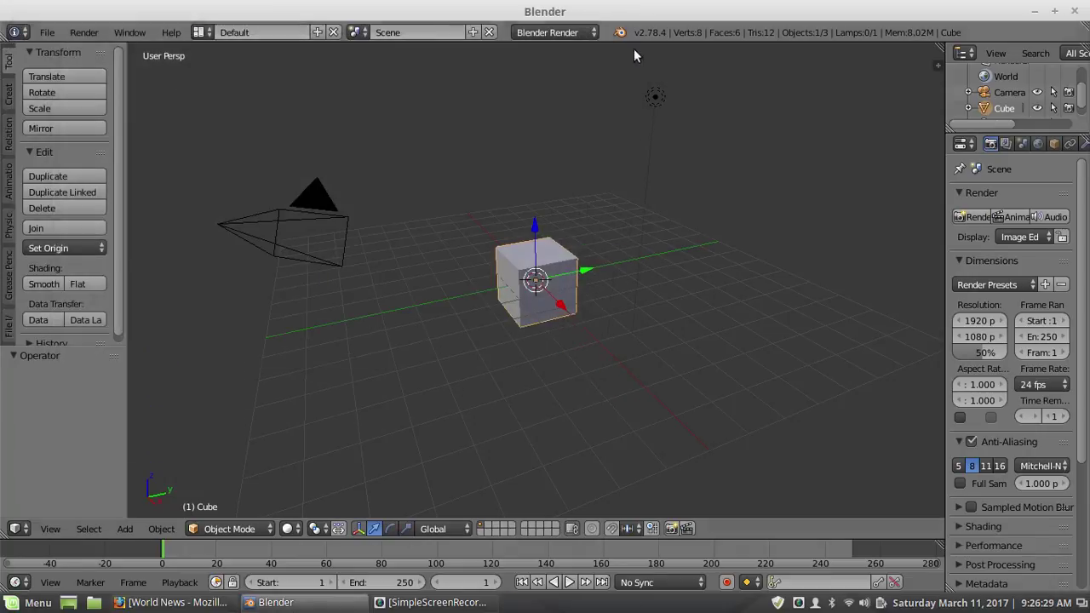
Step: Start the Screencast Keys display from the 3D view's properties region, and hide that region again
{"action": "key", "text": "n"}
{"action": "scroll", "coordinate": [864, 399], "scroll_direction": "down", "scroll_amount": 5}
{"action": "scroll", "coordinate": [864, 398], "scroll_direction": "down", "scroll_amount": 8}
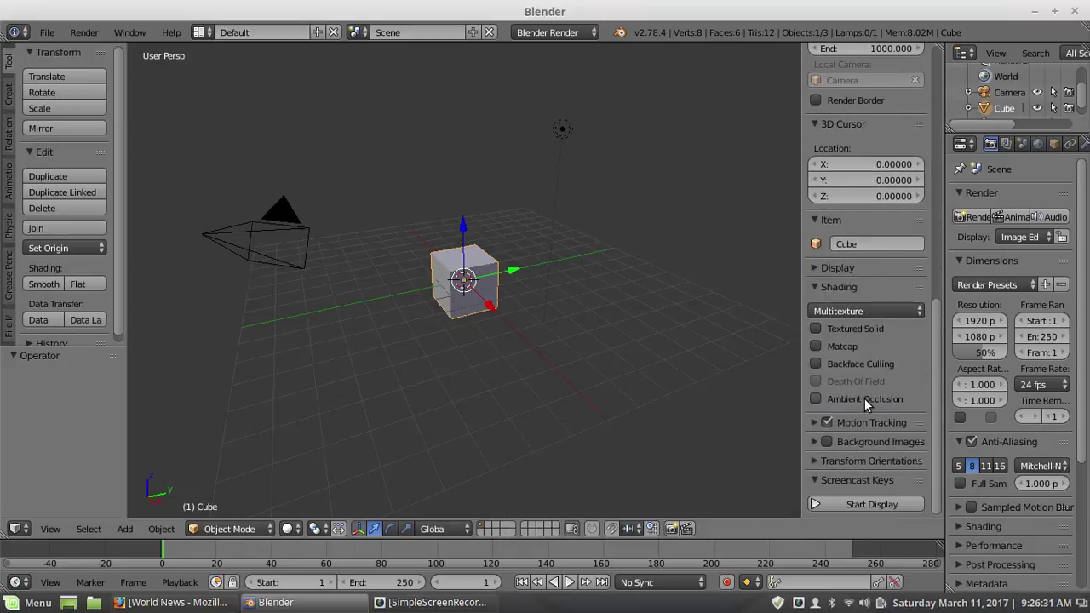
{"action": "left_click", "coordinate": [830, 503]}
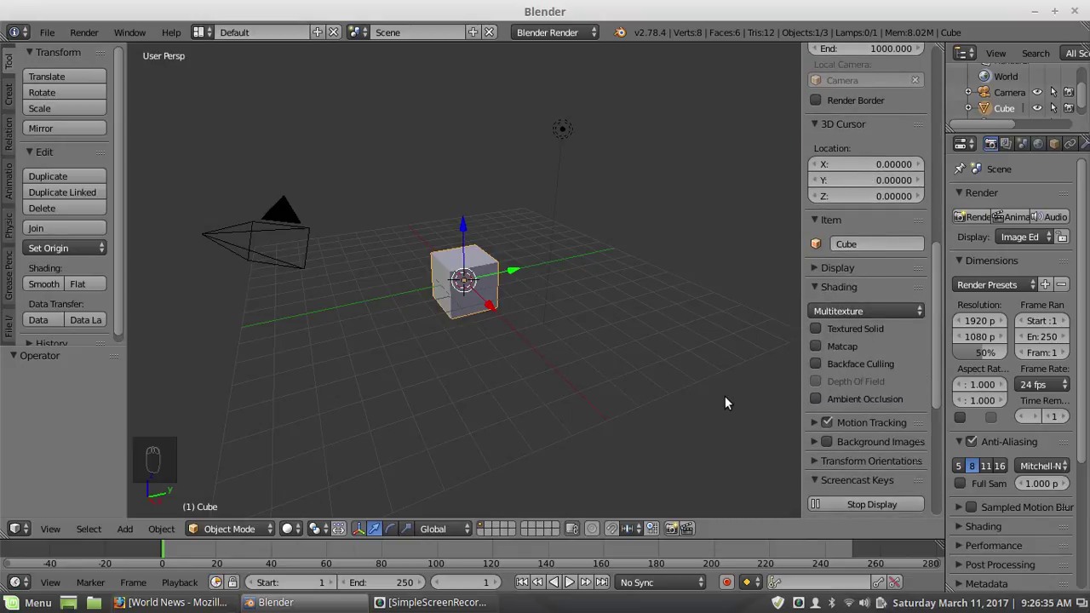
{"action": "key", "text": "n"}
Step: Select the camera and the lamp together and move them to layer 11, the first slot of the lower row
{"action": "middle_click_drag", "start_coordinate": [456, 321], "coordinate": [454, 362]}
{"action": "right_click", "coordinate": [426, 359]}
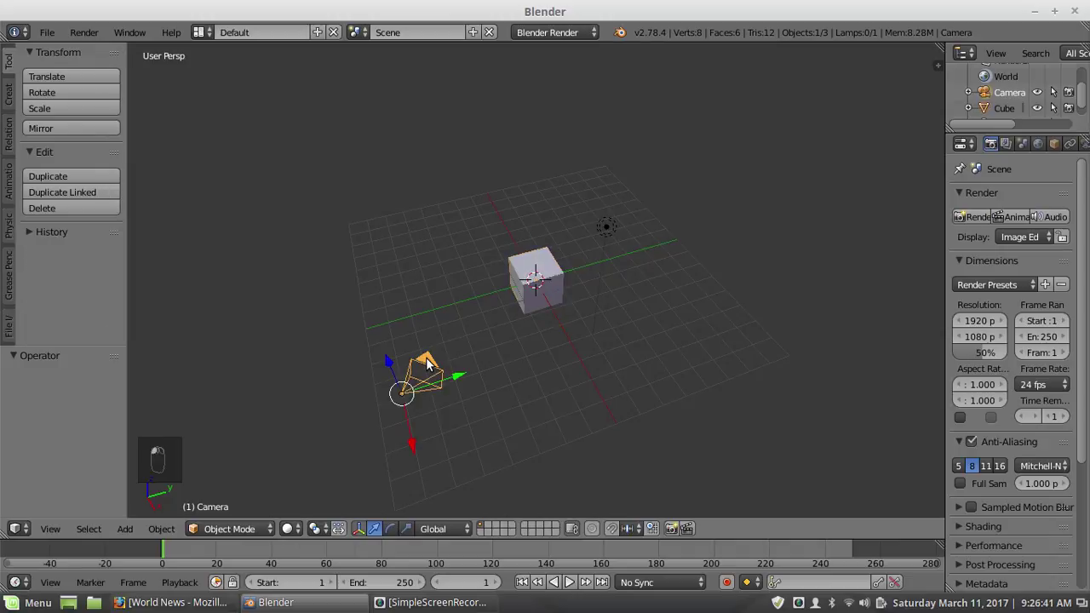
{"action": "right_click", "coordinate": [605, 228], "text": "shift"}
{"action": "key", "text": "m"}
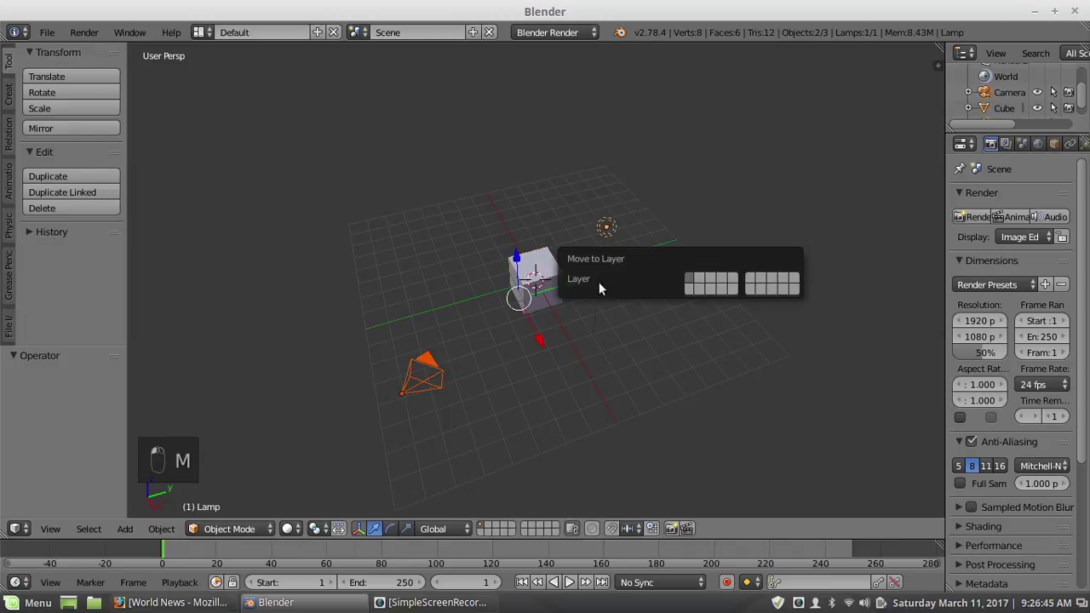
{"action": "left_click", "coordinate": [689, 290]}
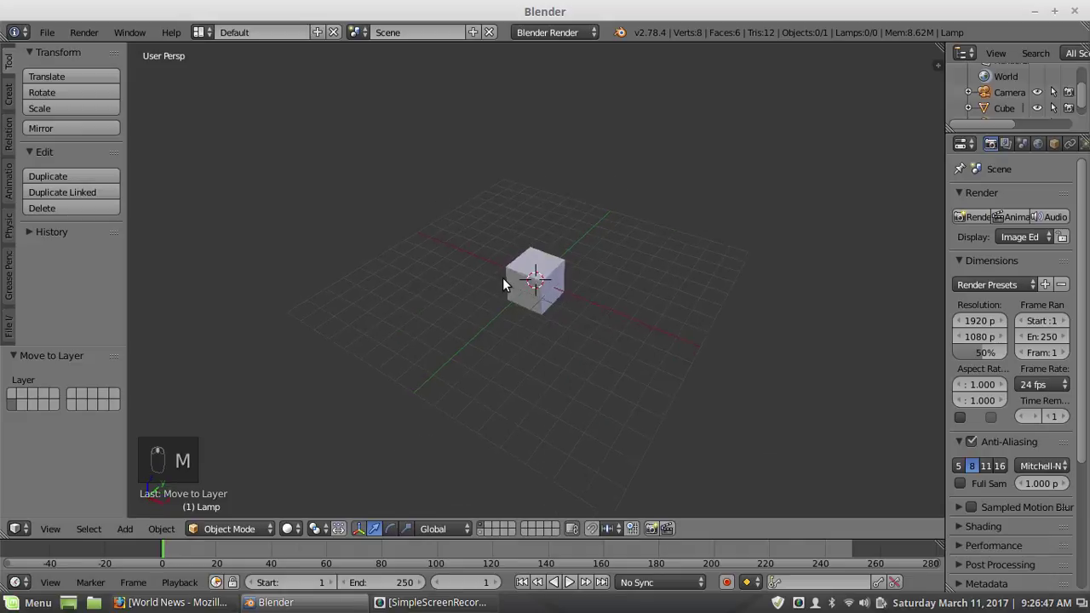
Step: Widen the properties editor and switch it to the object properties
{"action": "scroll", "coordinate": [515, 285], "scroll_direction": "up", "scroll_amount": 7}
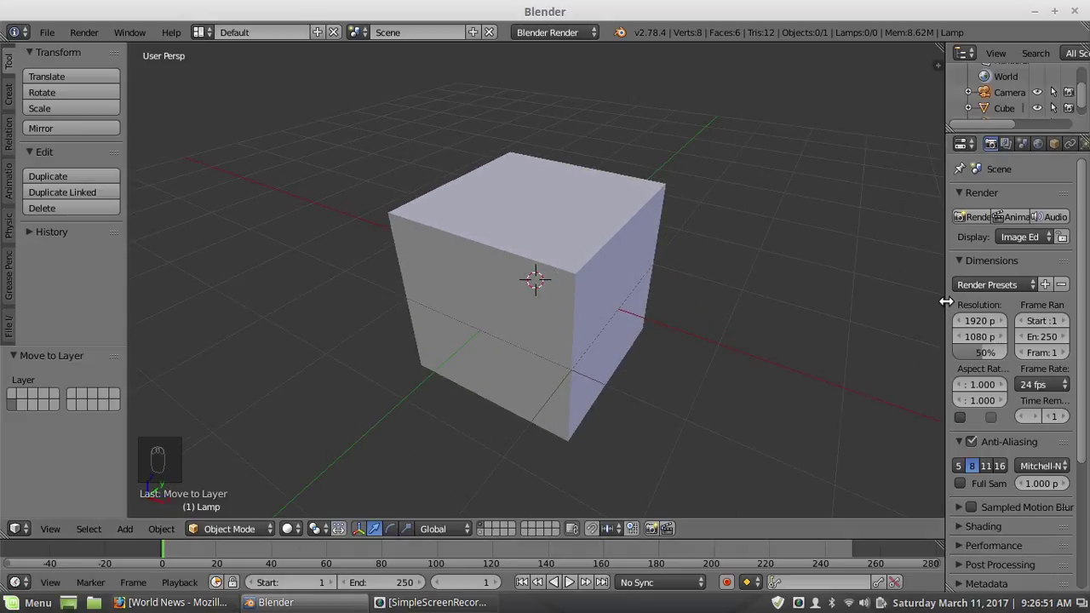
{"action": "left_click_drag", "start_coordinate": [946, 301], "coordinate": [873, 301]}
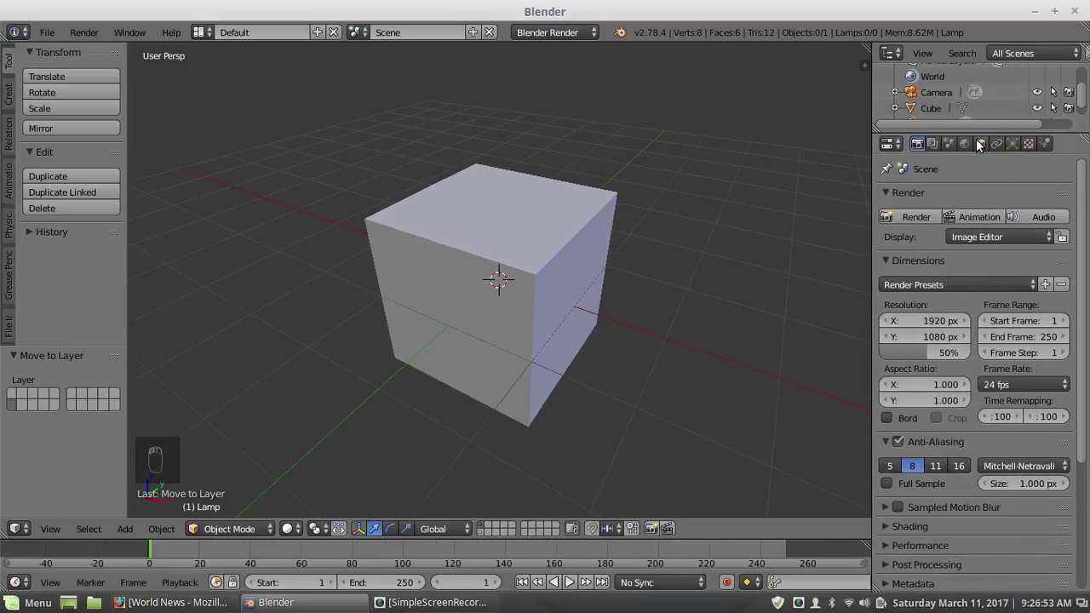
{"action": "left_click", "coordinate": [979, 143]}
{"action": "left_click", "coordinate": [933, 196]}
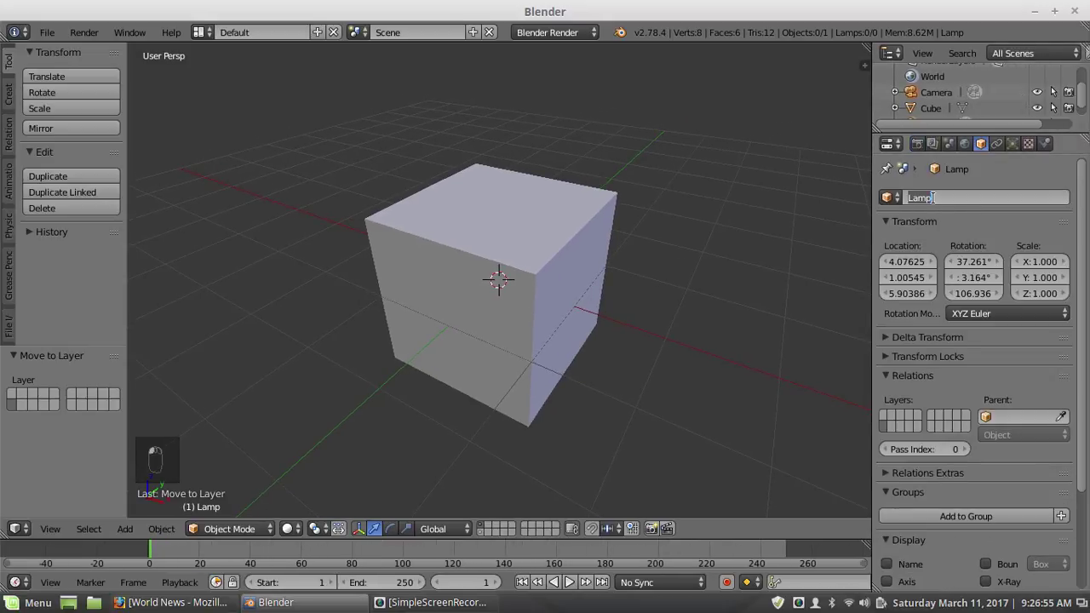
{"action": "type", "text": "c"}
{"action": "key", "text": "Return"}
{"action": "scroll", "coordinate": [548, 287], "scroll_direction": "down", "scroll_amount": 6}
{"action": "scroll", "coordinate": [548, 287], "scroll_direction": "up", "scroll_amount": 7}
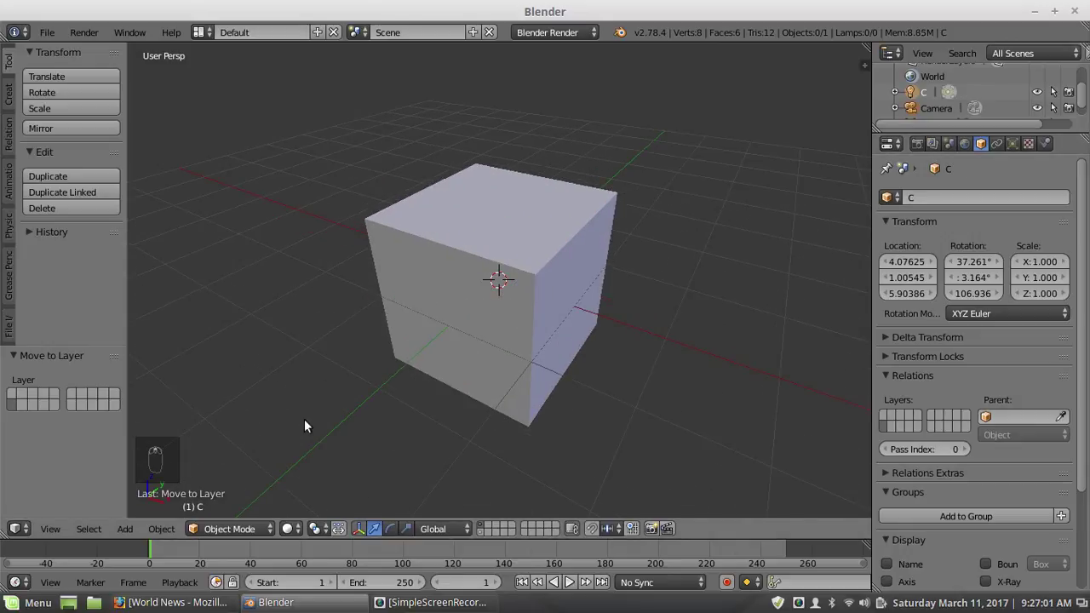
{"action": "scroll", "coordinate": [315, 409], "scroll_direction": "down", "scroll_amount": 6}
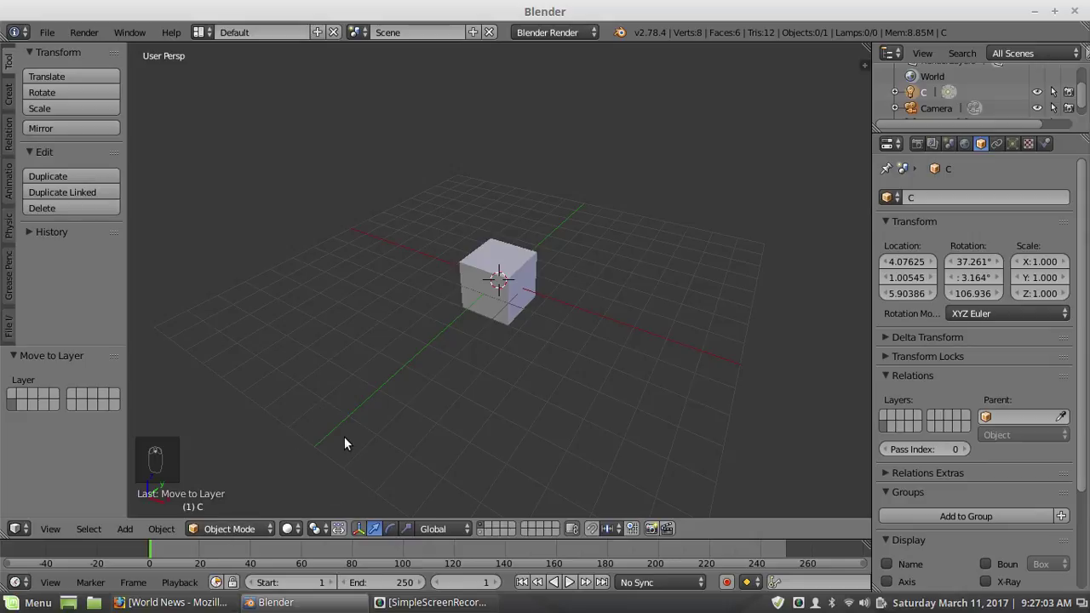
{"action": "key", "text": "ctrl+z"}
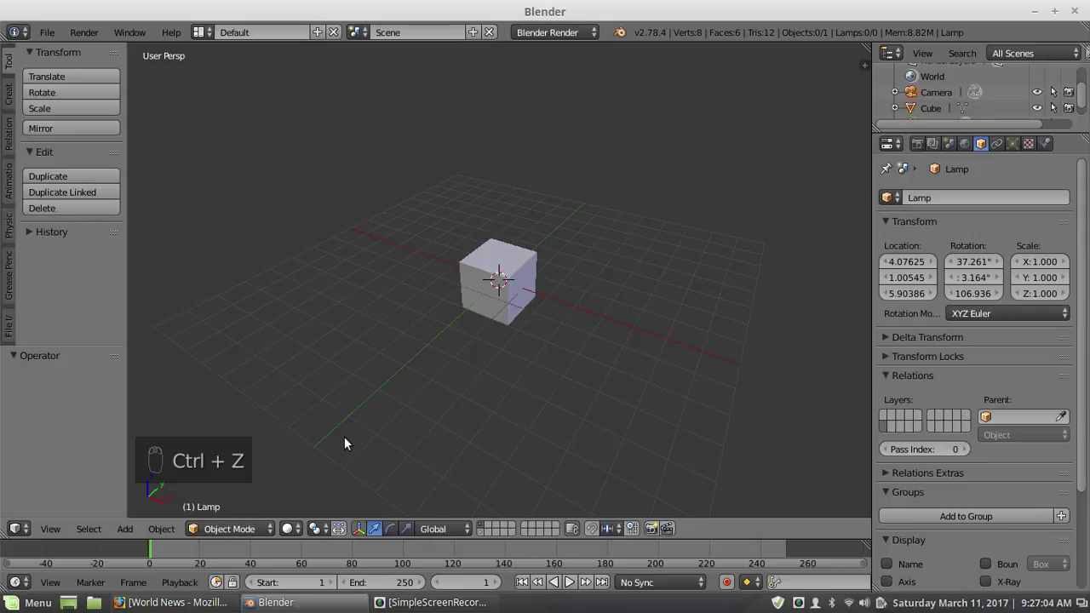
Step: Select the cube and rename the object to Chair
{"action": "right_click", "coordinate": [492, 283]}
{"action": "scroll", "coordinate": [614, 292], "scroll_direction": "up", "scroll_amount": 4}
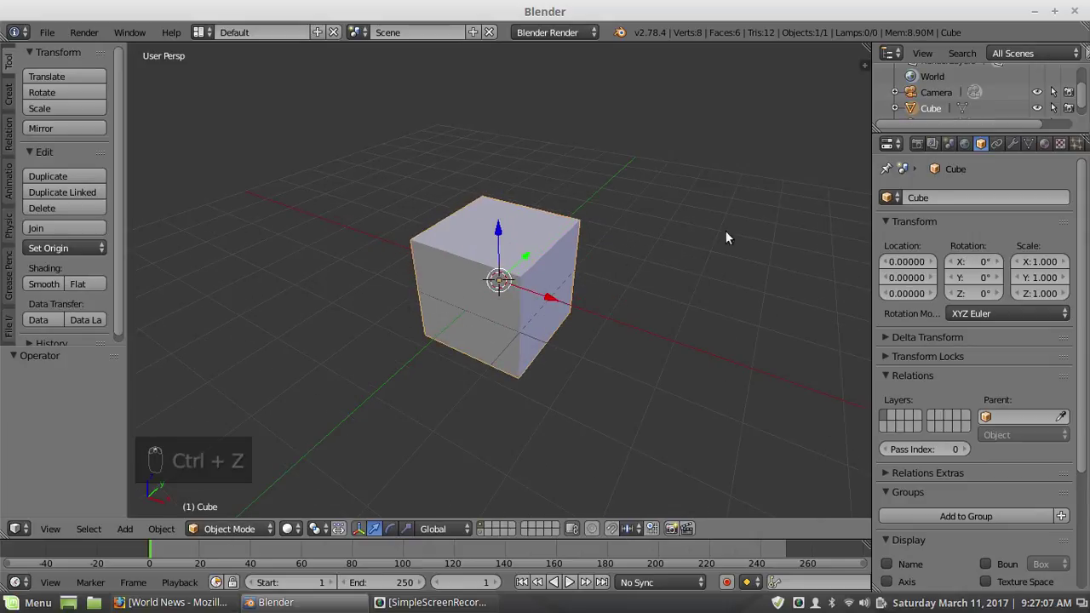
{"action": "left_click", "coordinate": [926, 197]}
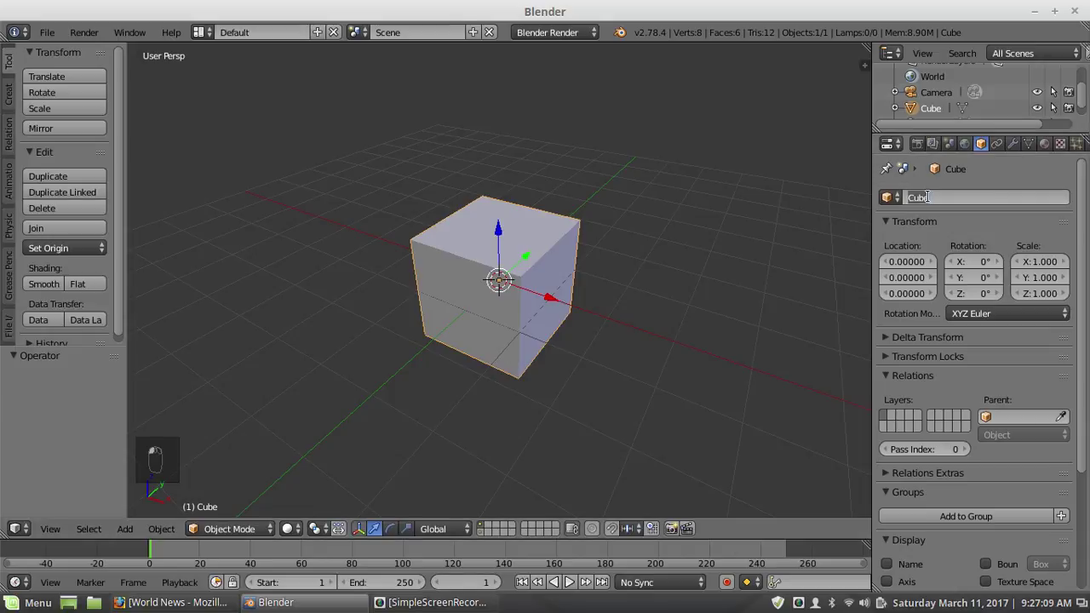
{"action": "type", "text": "Chair"}
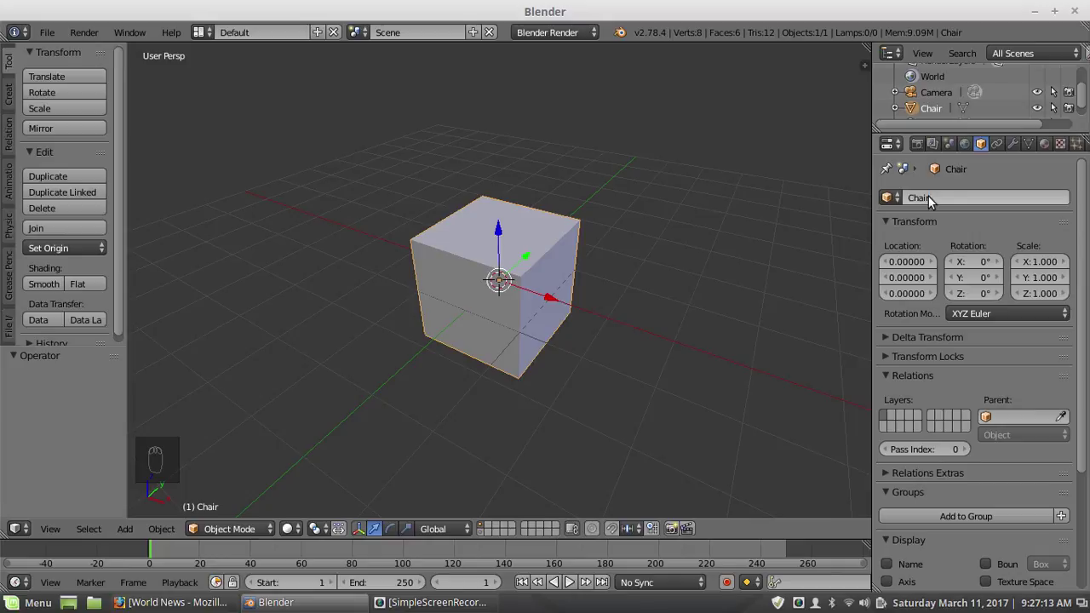
Step: Rename the cube's mesh data to Chair to match the object name, and return to the object properties
{"action": "key", "text": "Return"}
{"action": "left_click", "coordinate": [1027, 143]}
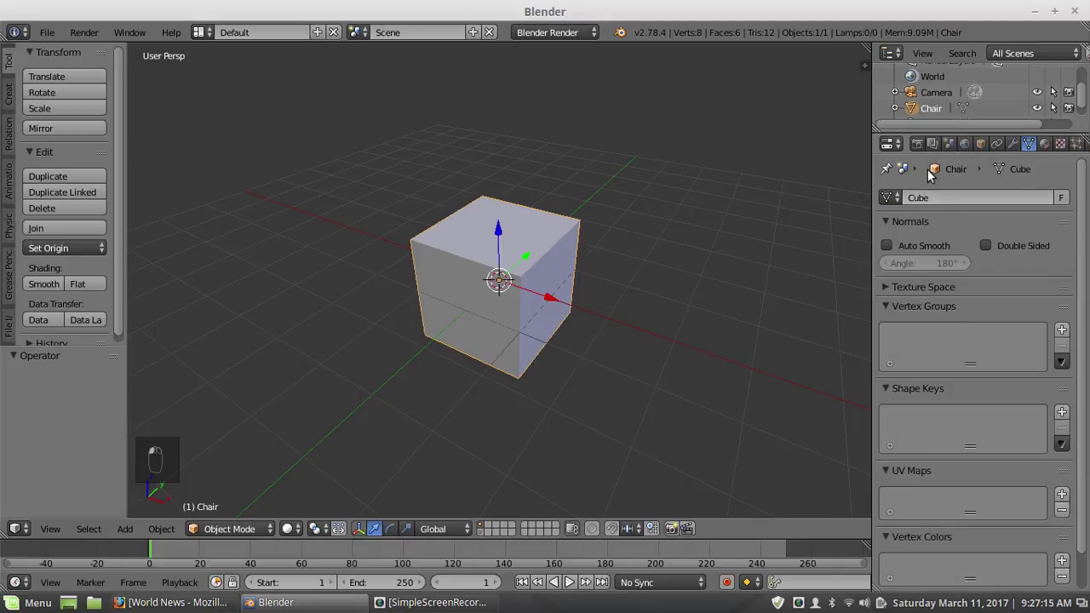
{"action": "left_click_drag", "start_coordinate": [934, 168], "coordinate": [921, 194]}
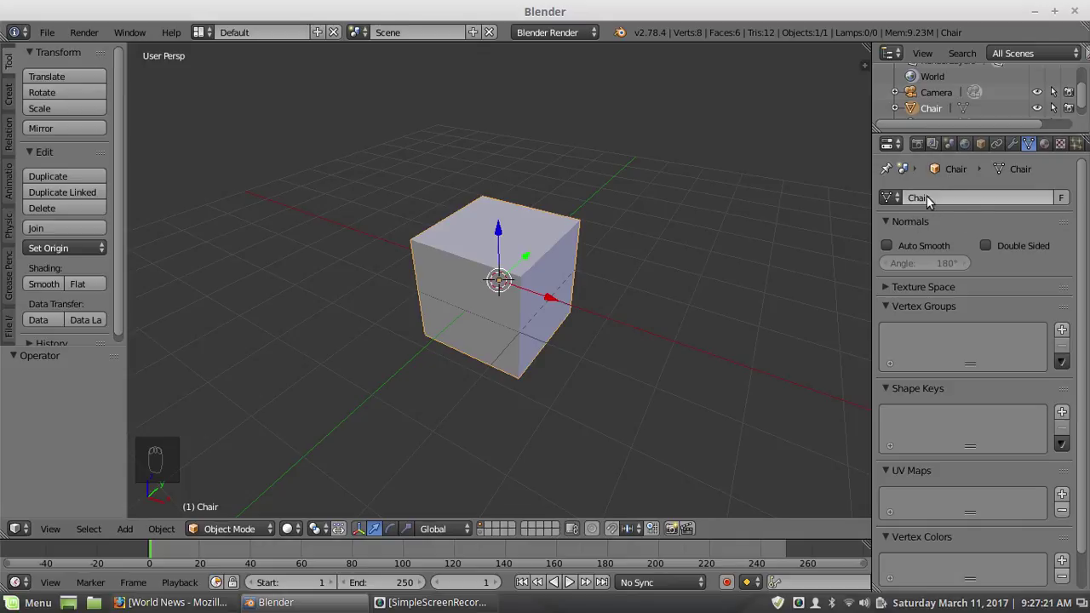
{"action": "left_click", "coordinate": [981, 144]}
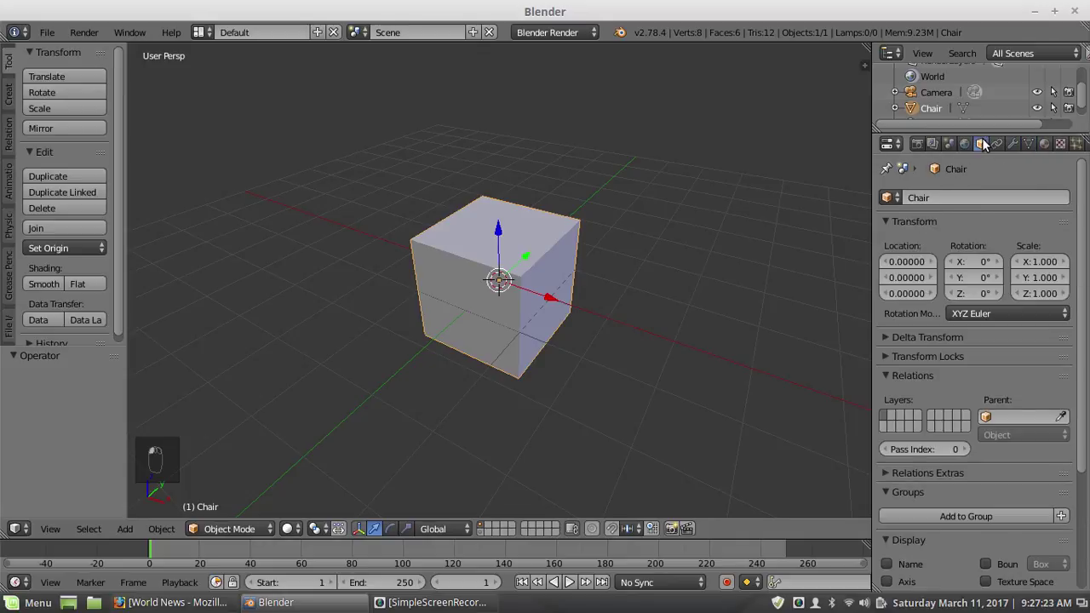
{"action": "left_click", "coordinate": [1029, 144]}
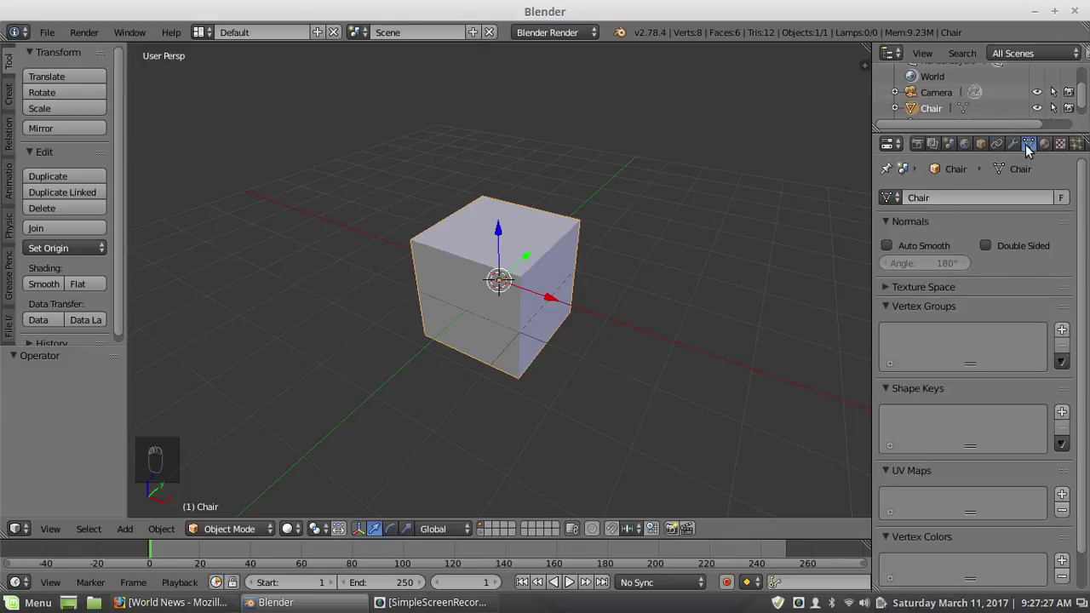
{"action": "left_click", "coordinate": [978, 141]}
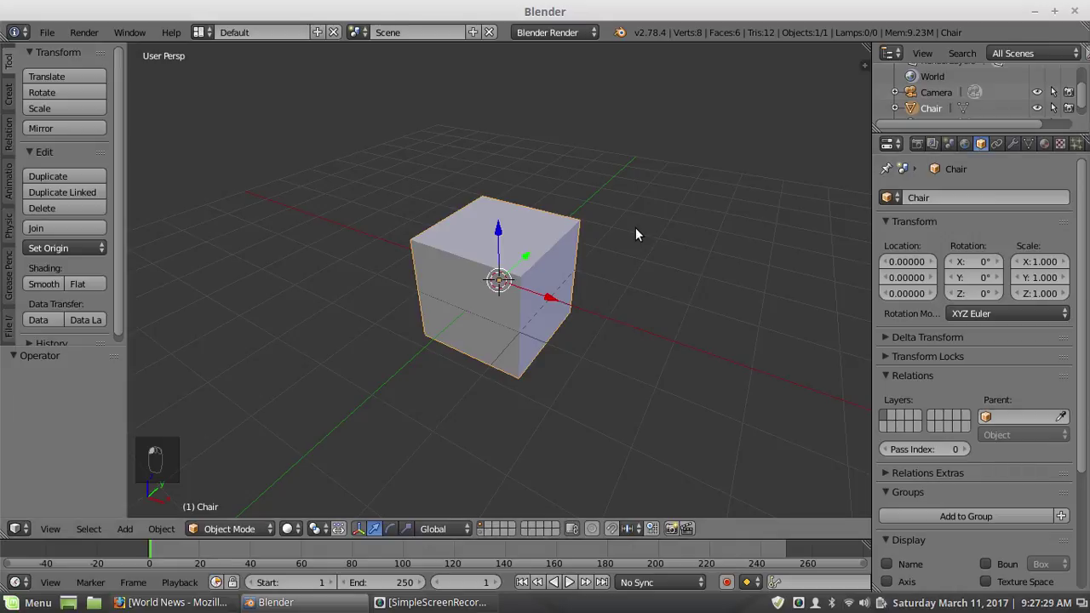
Step: Switch the render engine to Cycles and enable nodes for the chair's material
{"action": "left_click", "coordinate": [551, 31]}
{"action": "left_click", "coordinate": [542, 87]}
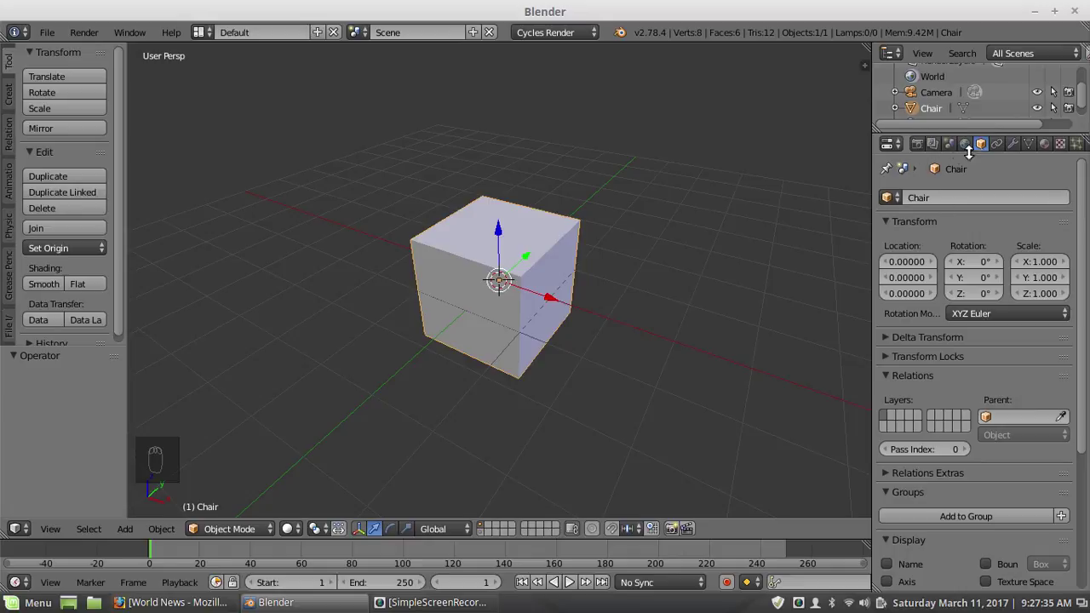
{"action": "scroll", "coordinate": [1043, 191], "scroll_direction": "down", "scroll_amount": 2}
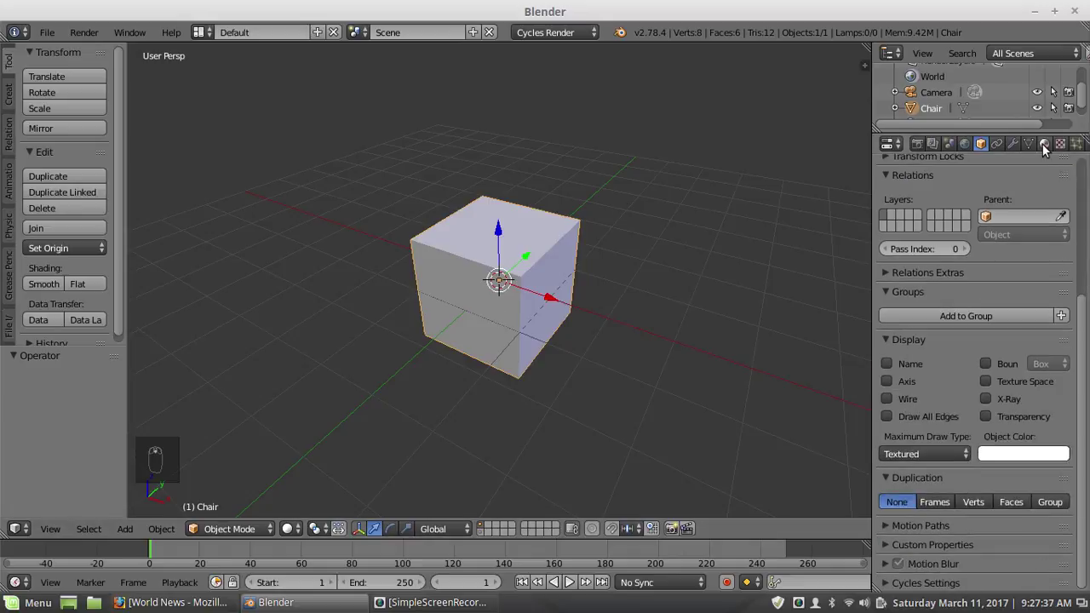
{"action": "left_click", "coordinate": [1044, 143]}
{"action": "left_click", "coordinate": [987, 335]}
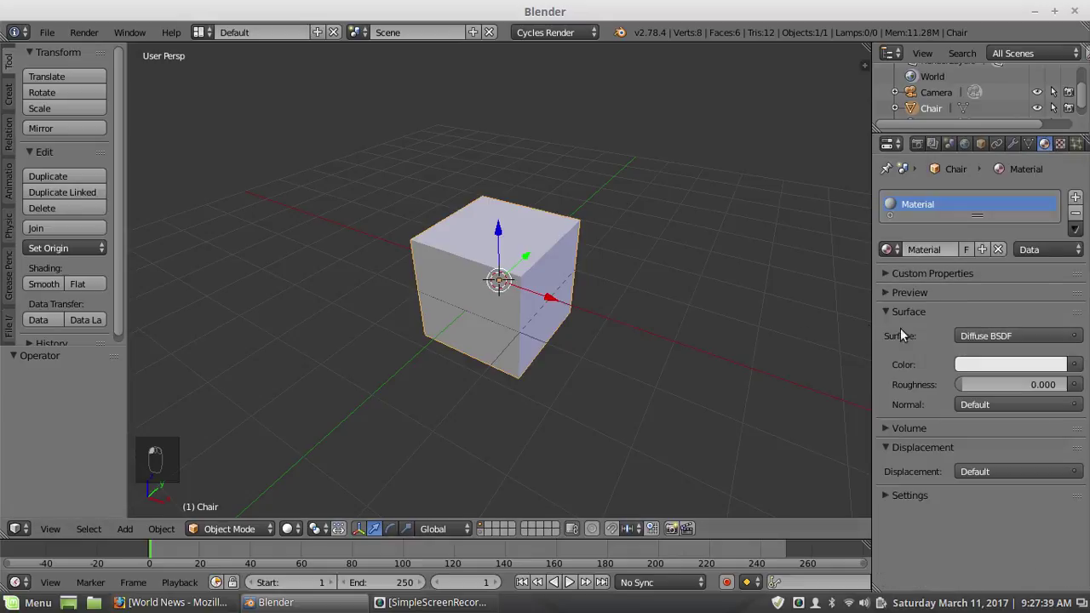
Step: Enable nodes for the world's surface and return to the material properties
{"action": "left_click", "coordinate": [964, 143]}
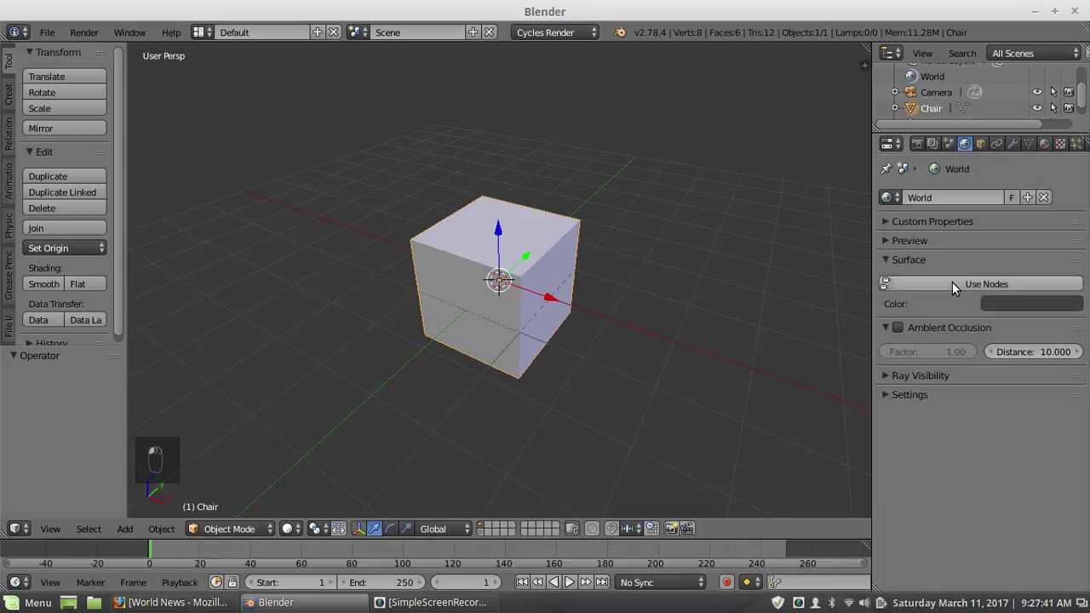
{"action": "left_click", "coordinate": [952, 282]}
{"action": "left_click", "coordinate": [1044, 143]}
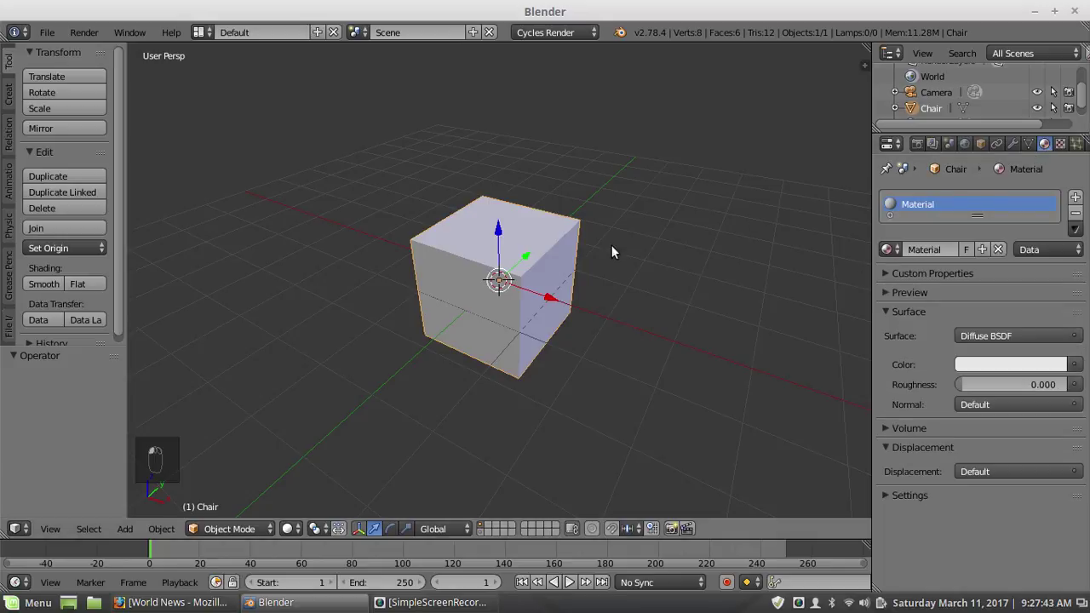
Step: Put the chair cube into Edit Mode
{"action": "middle_click_drag", "start_coordinate": [454, 258], "coordinate": [459, 285]}
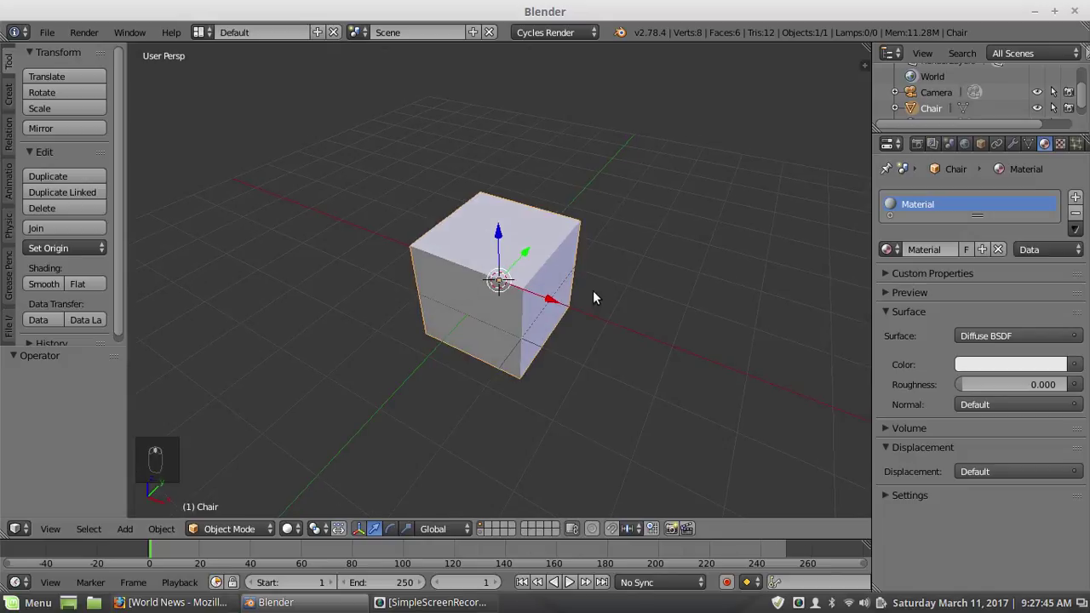
{"action": "scroll", "coordinate": [599, 292], "scroll_direction": "up", "scroll_amount": 4}
{"action": "scroll", "coordinate": [599, 312], "scroll_direction": "down", "scroll_amount": 5}
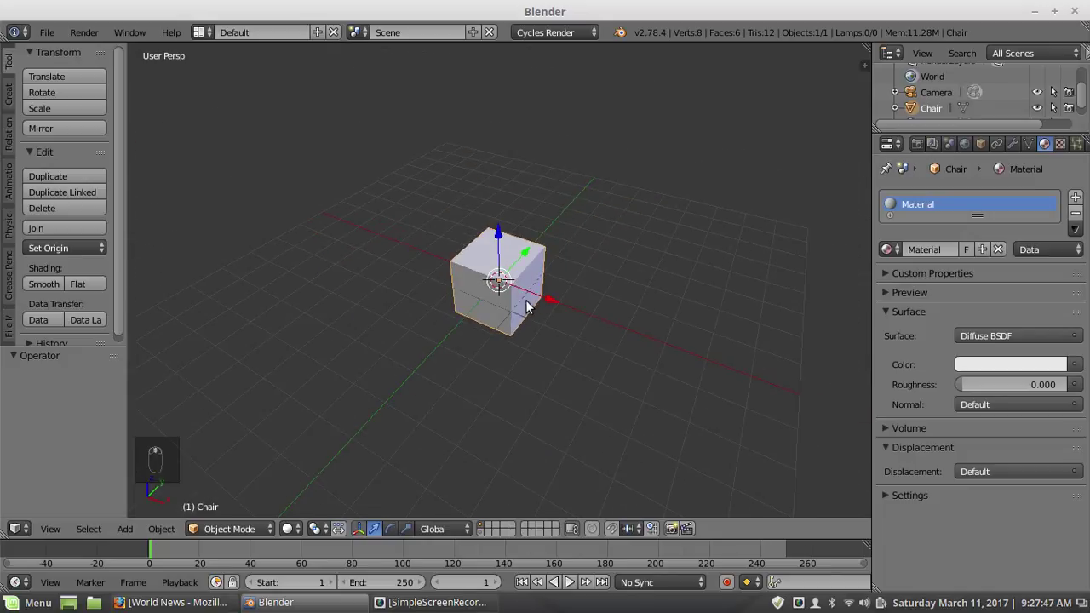
{"action": "scroll", "coordinate": [536, 281], "scroll_direction": "up", "scroll_amount": 1}
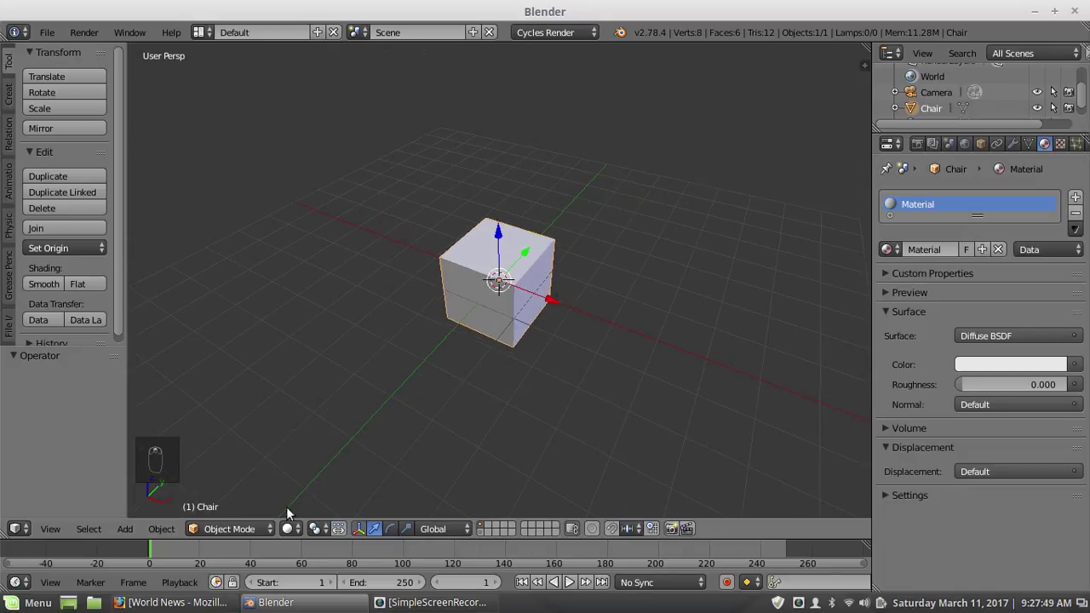
{"action": "left_click", "coordinate": [237, 529]}
{"action": "left_click", "coordinate": [250, 491]}
{"action": "scroll", "coordinate": [524, 337], "scroll_direction": "up", "scroll_amount": 3}
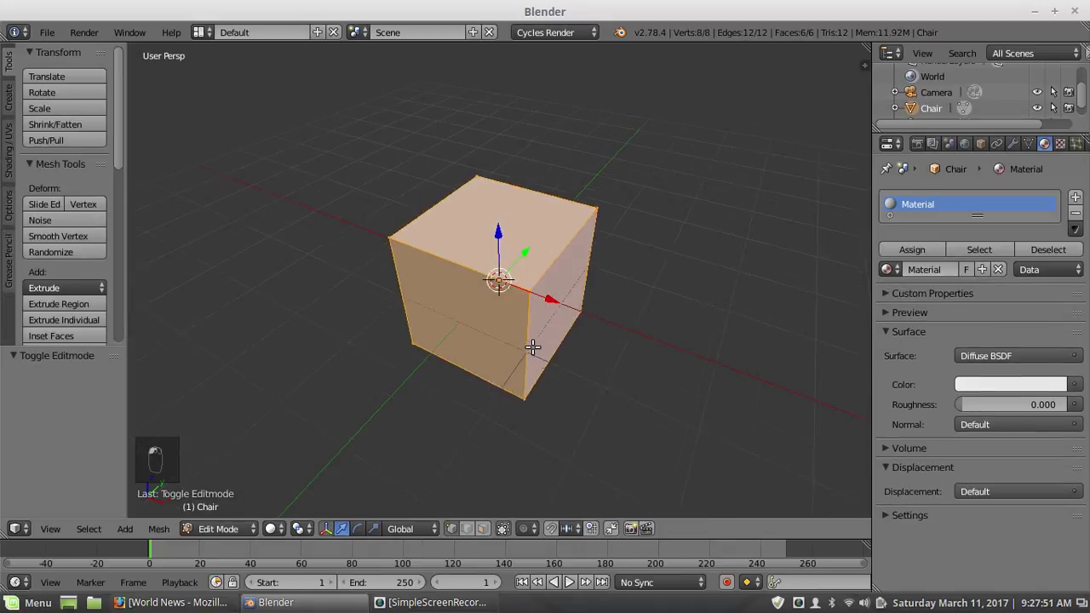
{"action": "middle_click_drag", "start_coordinate": [525, 337], "coordinate": [490, 304]}
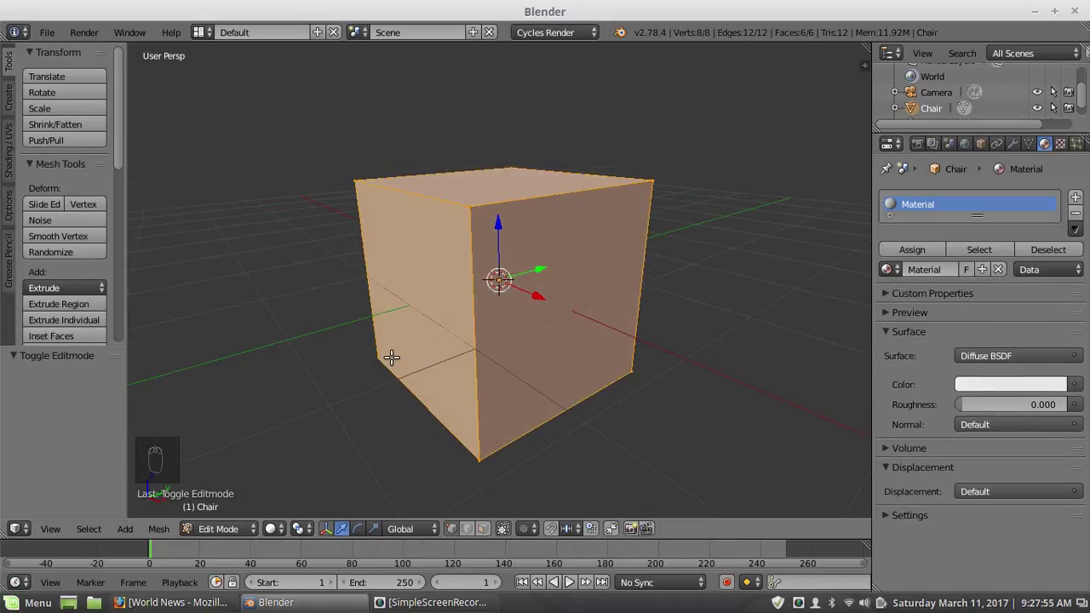
Step: Flatten the cube into a thin seat slab by scaling it along Z, first to about 0.305 and again to about 0.4, and deselect everything
{"action": "key", "text": "s"}
{"action": "key", "text": "z"}
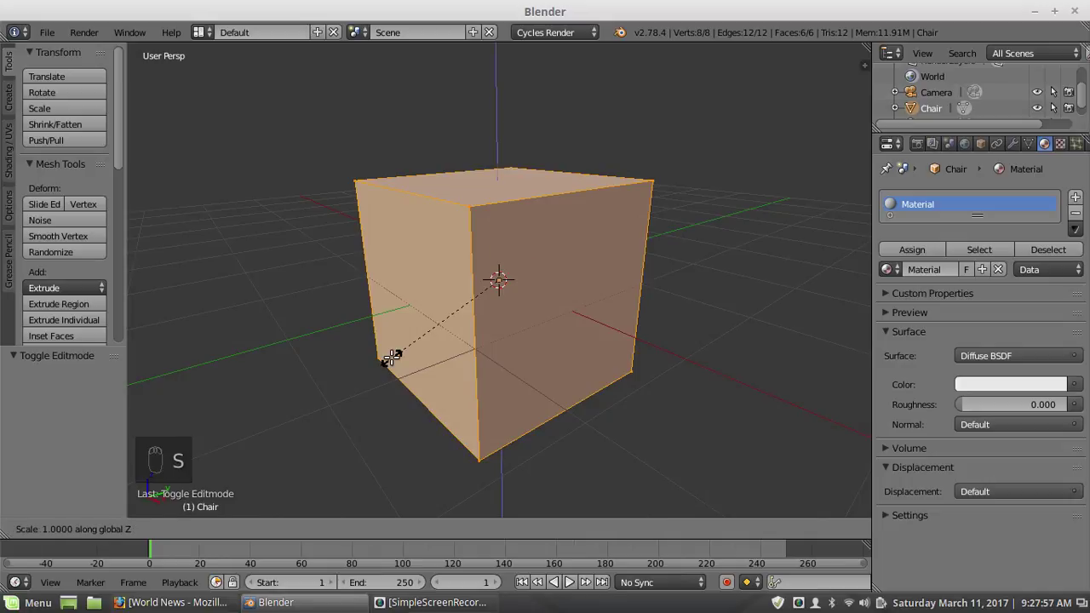
{"action": "left_click", "coordinate": [491, 322]}
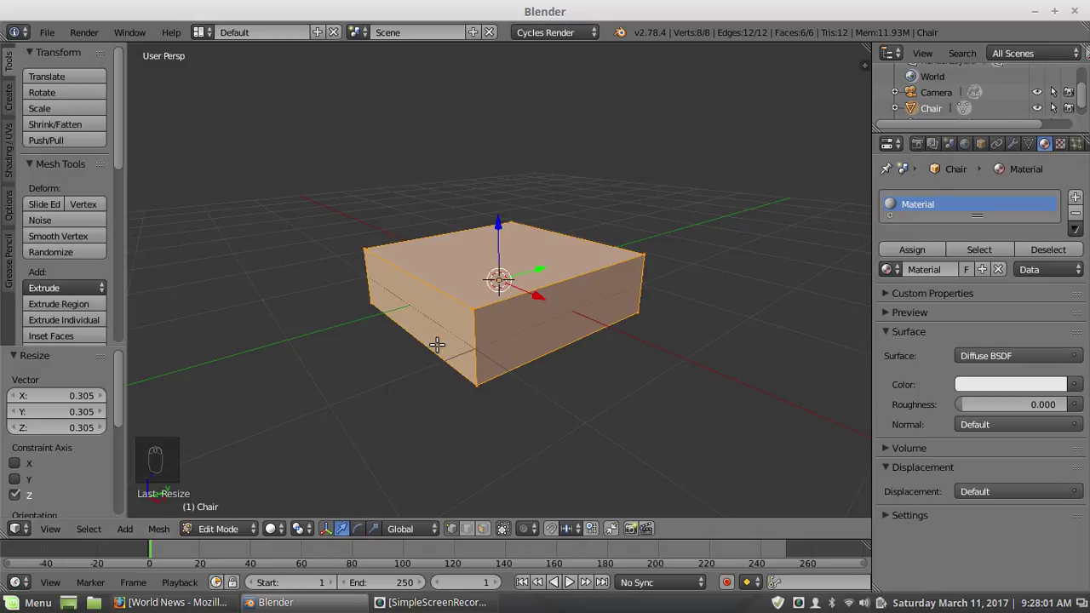
{"action": "key", "text": "s"}
{"action": "key", "text": "z"}
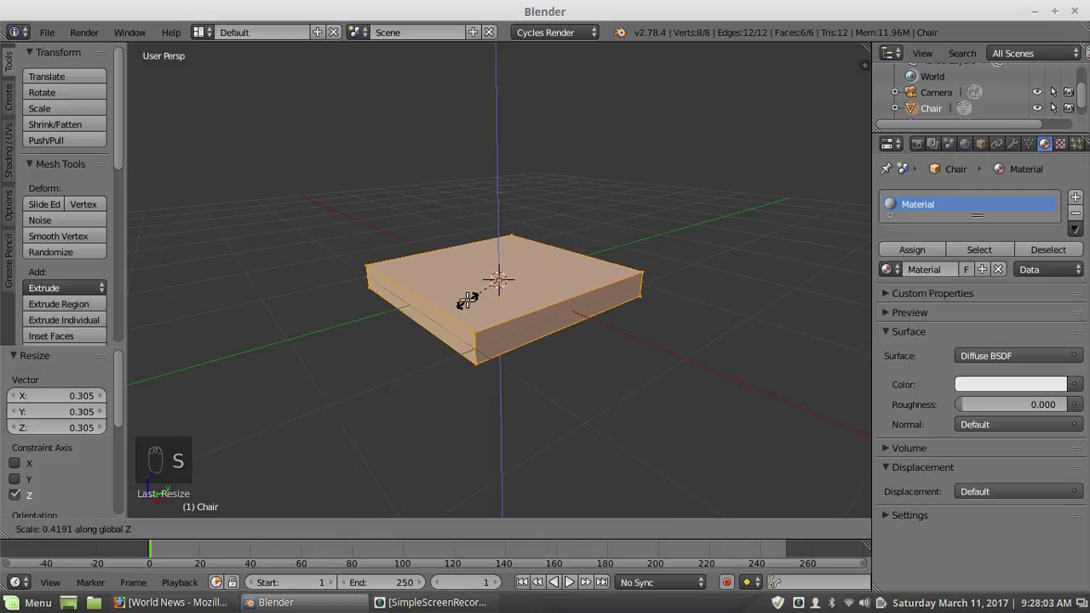
{"action": "left_click", "coordinate": [474, 301]}
{"action": "key", "text": "a"}
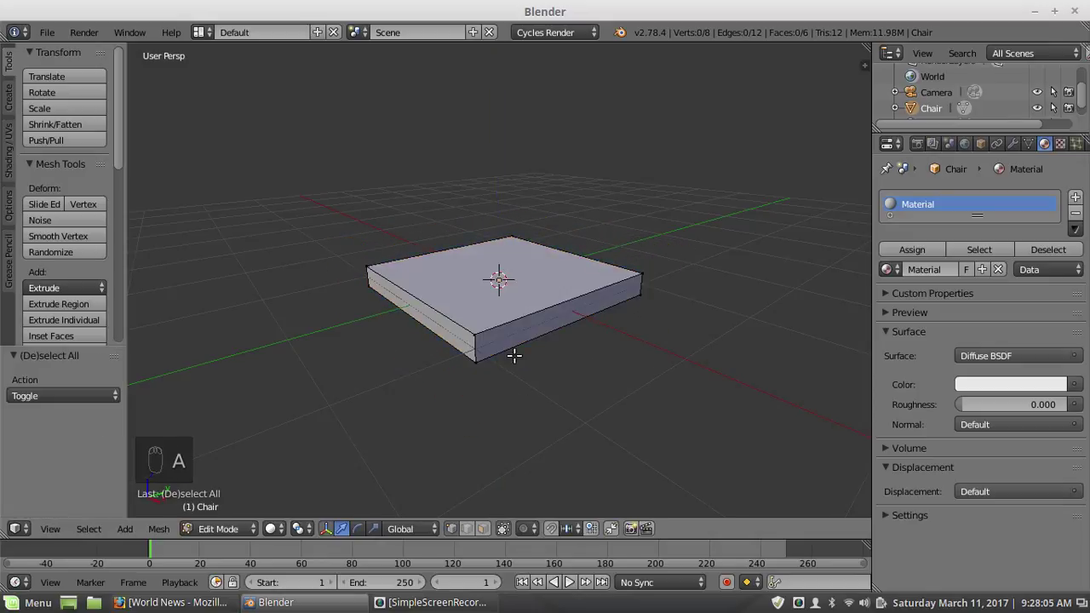
Step: Bevel the slab's four vertical corner edges by about 0.322 with 3 segments, check the bevel options and deselect everything
{"action": "middle_click_drag", "start_coordinate": [467, 316], "coordinate": [534, 296]}
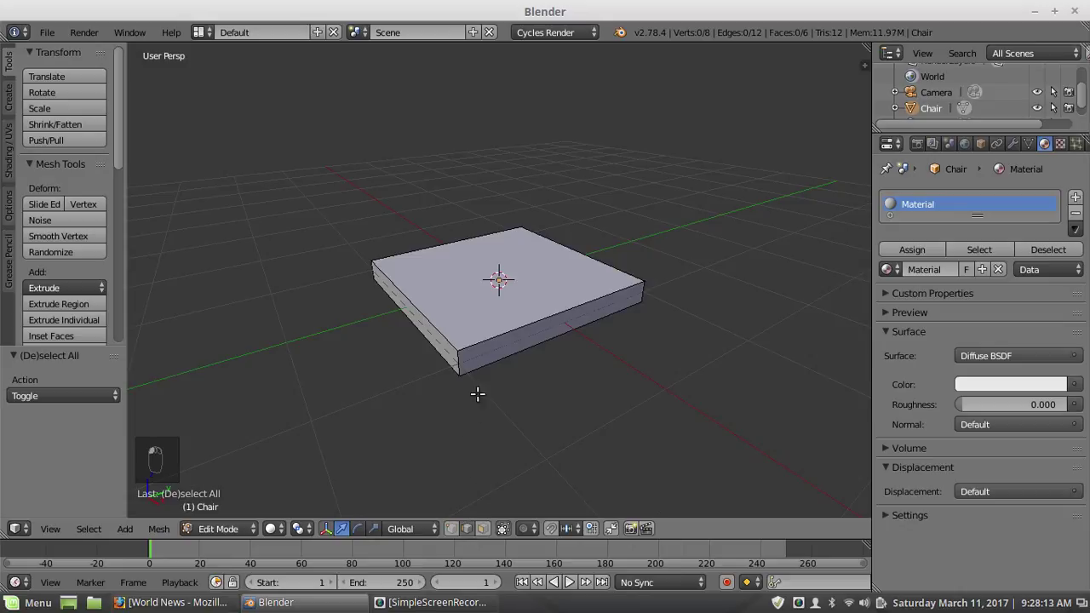
{"action": "key", "text": "a"}
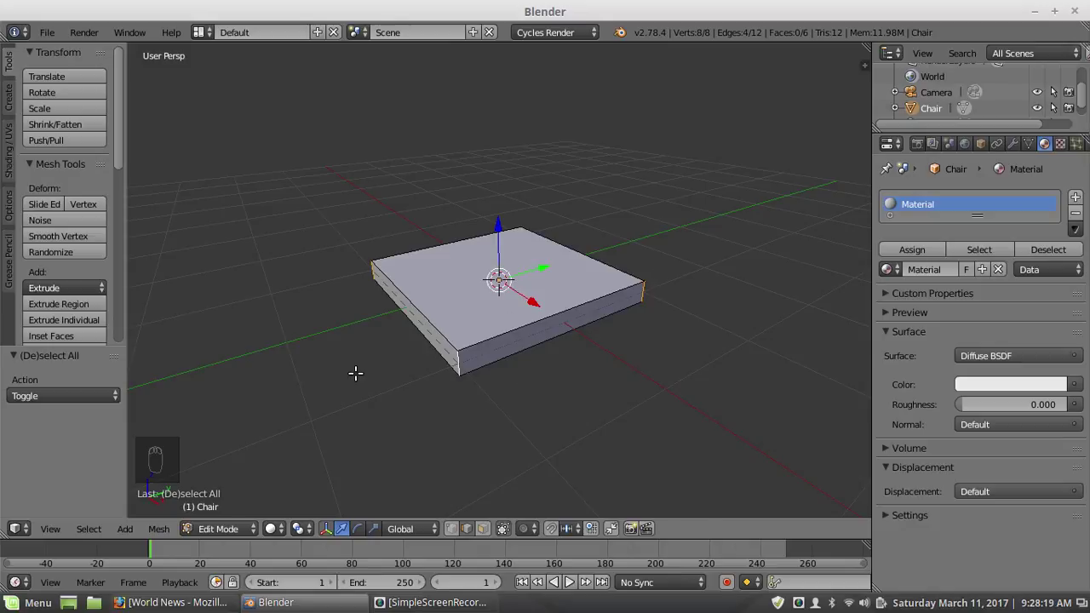
{"action": "key", "text": "ctrl+b"}
{"action": "scroll", "coordinate": [345, 395], "scroll_direction": "up", "scroll_amount": 2}
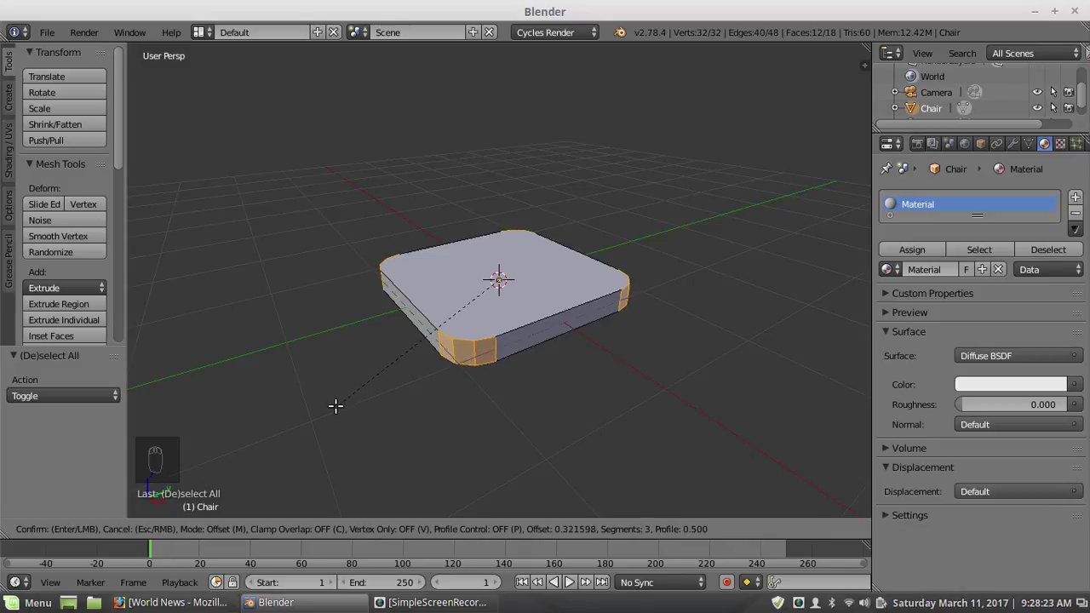
{"action": "left_click", "coordinate": [341, 398]}
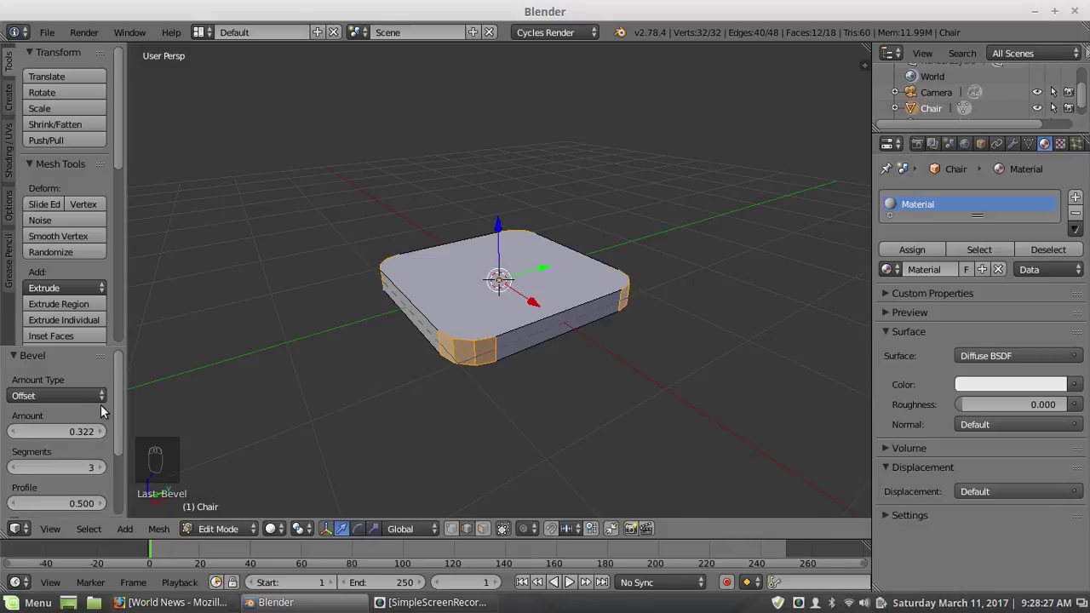
{"action": "scroll", "coordinate": [120, 396], "scroll_direction": "down", "scroll_amount": 3}
{"action": "scroll", "coordinate": [119, 391], "scroll_direction": "up", "scroll_amount": 3}
{"action": "key", "text": "F6"}
{"action": "key", "text": "a"}
Step: In face selection mode with the manipulator hidden, inset the slab's top and bottom faces together by about 0.116
{"action": "scroll", "coordinate": [460, 315], "scroll_direction": "up", "scroll_amount": 2}
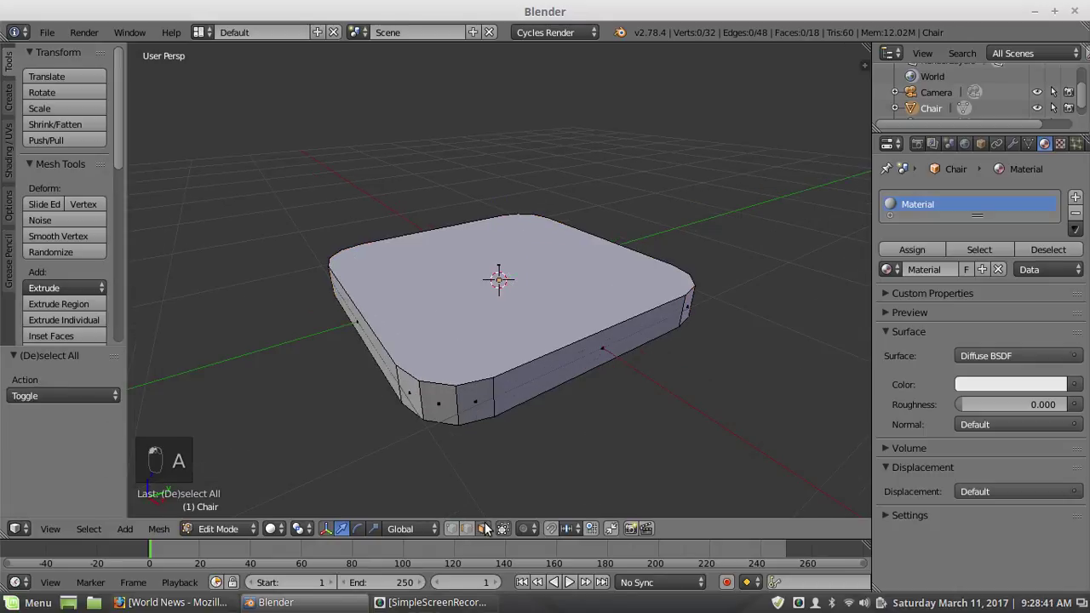
{"action": "key", "text": "a"}
{"action": "scroll", "coordinate": [465, 340], "scroll_direction": "down", "scroll_amount": 2}
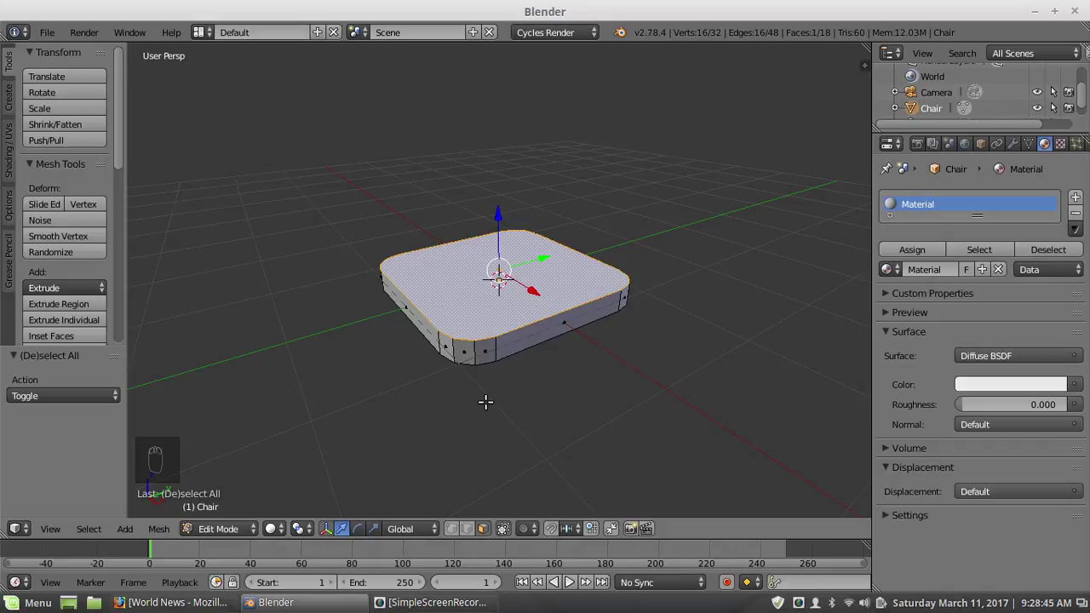
{"action": "key", "text": "ctrl+space"}
{"action": "middle_click_drag", "start_coordinate": [527, 391], "coordinate": [568, 266]}
{"action": "middle_click_drag", "start_coordinate": [486, 329], "coordinate": [544, 274]}
{"action": "right_click", "coordinate": [492, 332], "text": "shift"}
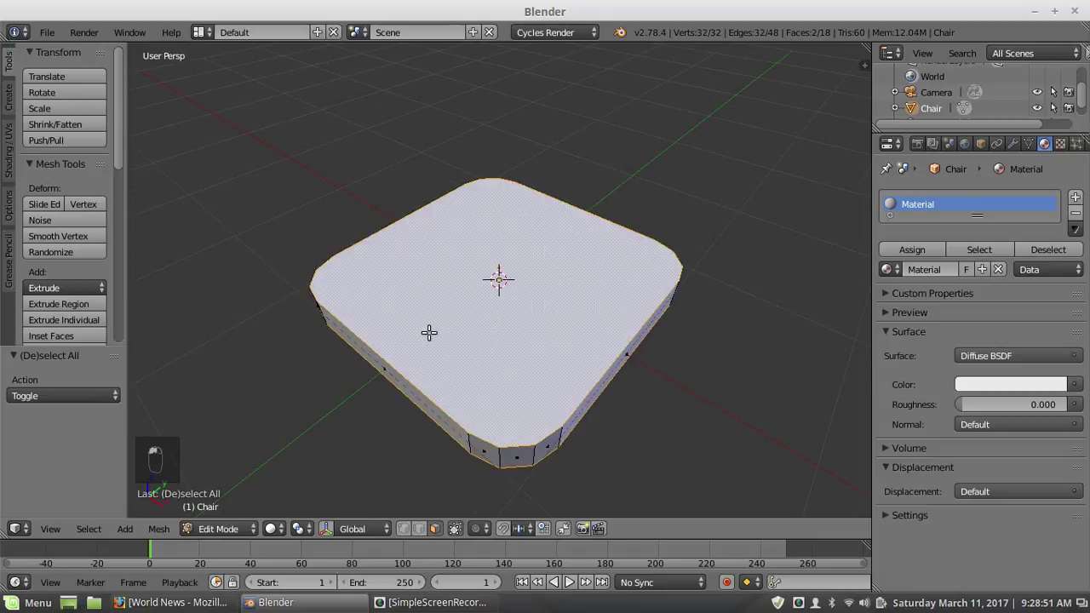
{"action": "key", "text": "i"}
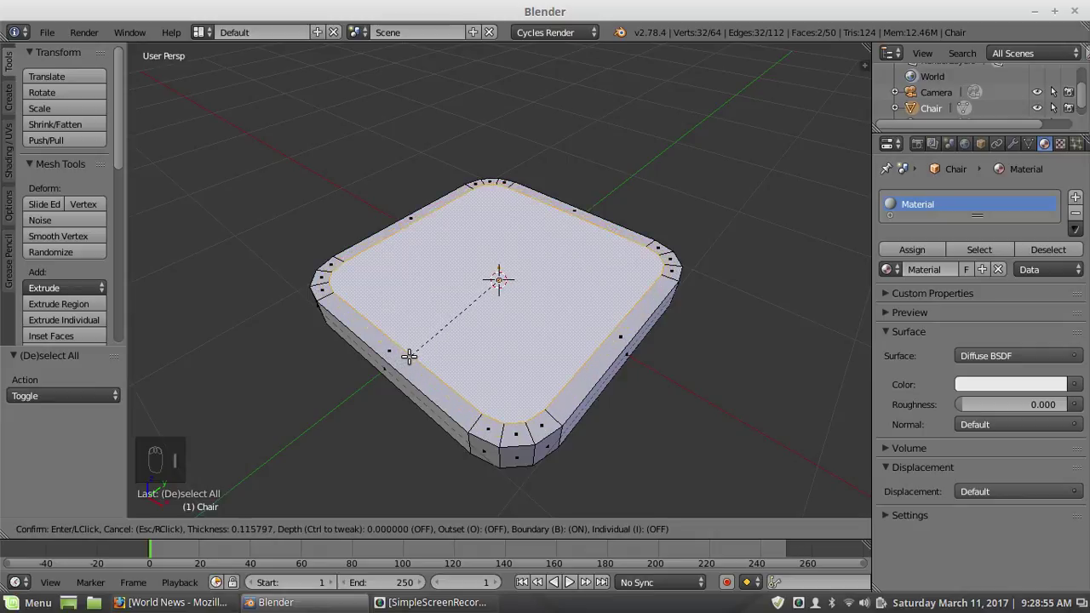
{"action": "left_click", "coordinate": [408, 356]}
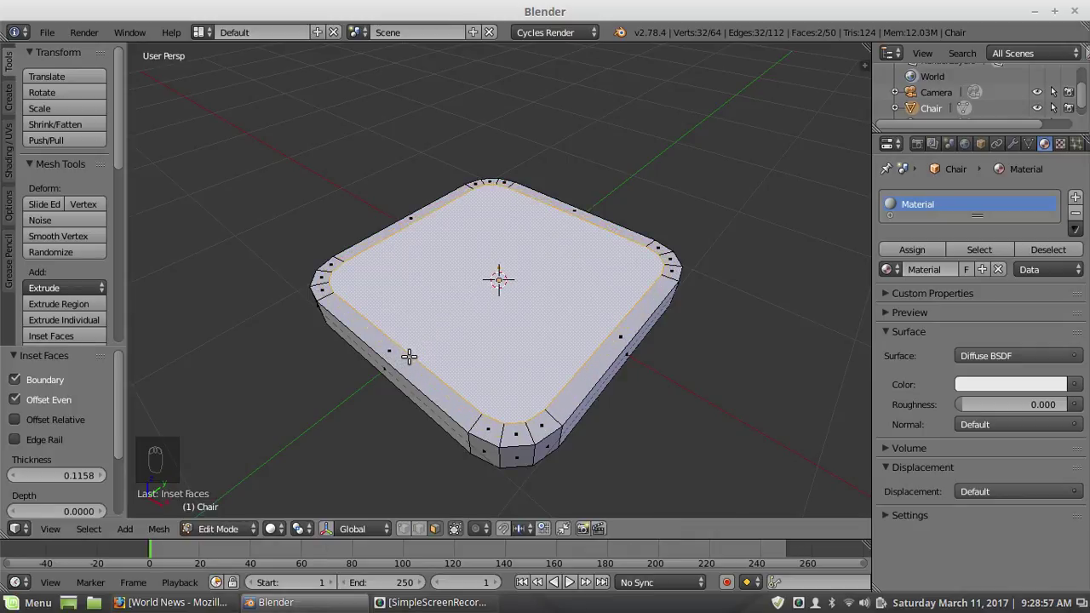
Step: Delete the inset top and bottom faces to leave an open frame
{"action": "key", "text": "x"}
{"action": "left_click", "coordinate": [365, 394]}
{"action": "middle_click_drag", "start_coordinate": [433, 294], "coordinate": [460, 240]}
{"action": "scroll", "coordinate": [457, 239], "scroll_direction": "up", "scroll_amount": 2}
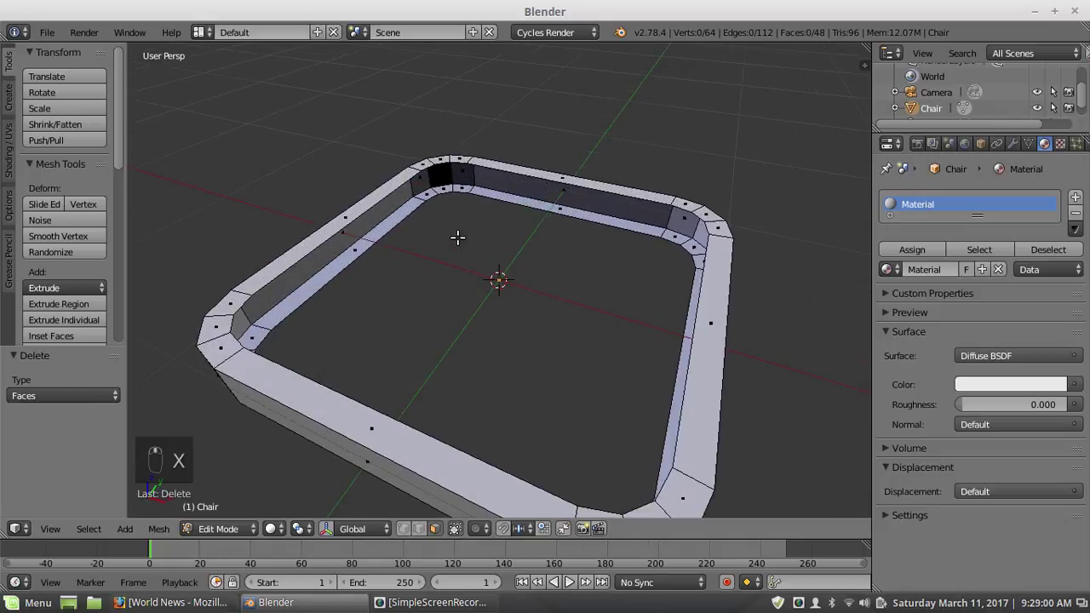
Step: In edge selection mode, select the inner edge loop around the frame's bottom opening and close it with Grid Fill
{"action": "left_click", "coordinate": [418, 529]}
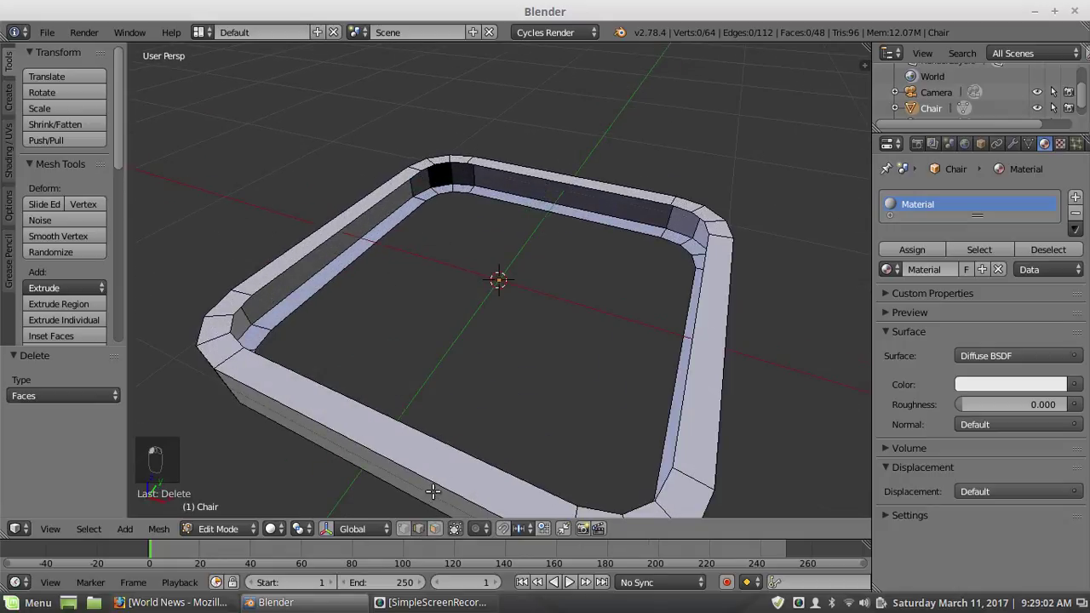
{"action": "right_click", "coordinate": [337, 275], "text": "alt"}
{"action": "scroll", "coordinate": [414, 295], "scroll_direction": "down", "scroll_amount": 4}
{"action": "middle_click_drag", "start_coordinate": [414, 296], "coordinate": [457, 269]}
{"action": "key", "text": "ctrl+f"}
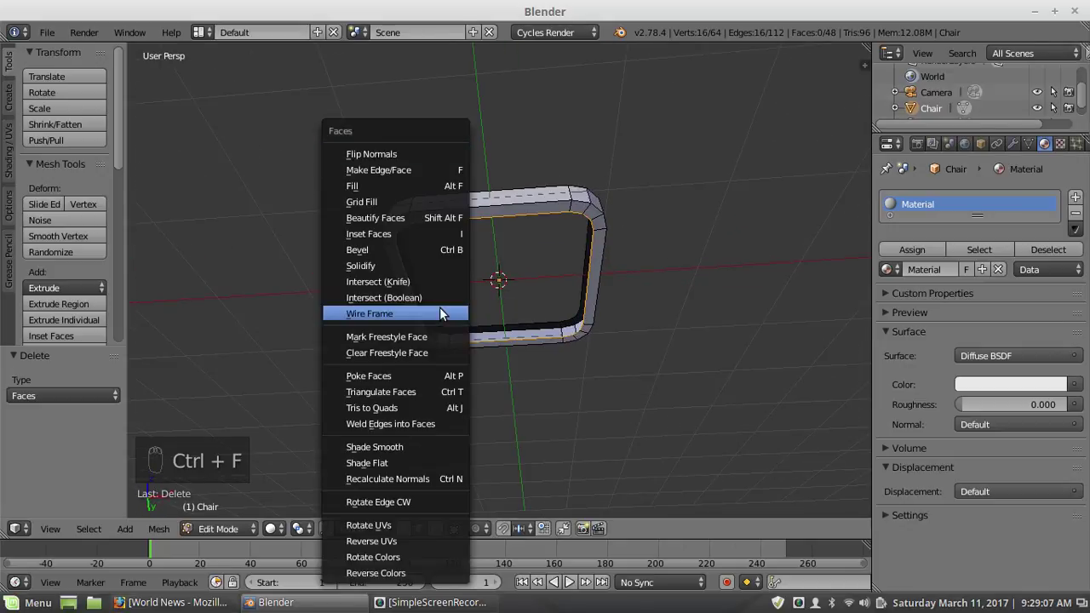
{"action": "key", "text": "g"}
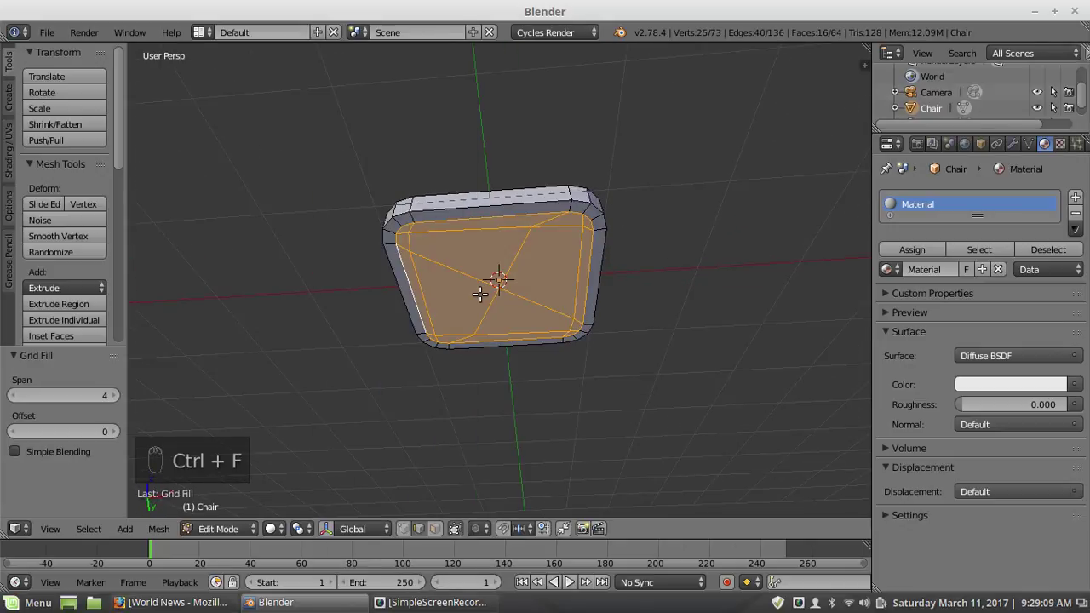
Step: Set the grid fill's span to 3 and its offset to 5 so the grid lines up with the rounded corners
{"action": "scroll", "coordinate": [42, 429], "scroll_direction": "down", "scroll_amount": 1, "text": "ctrl"}
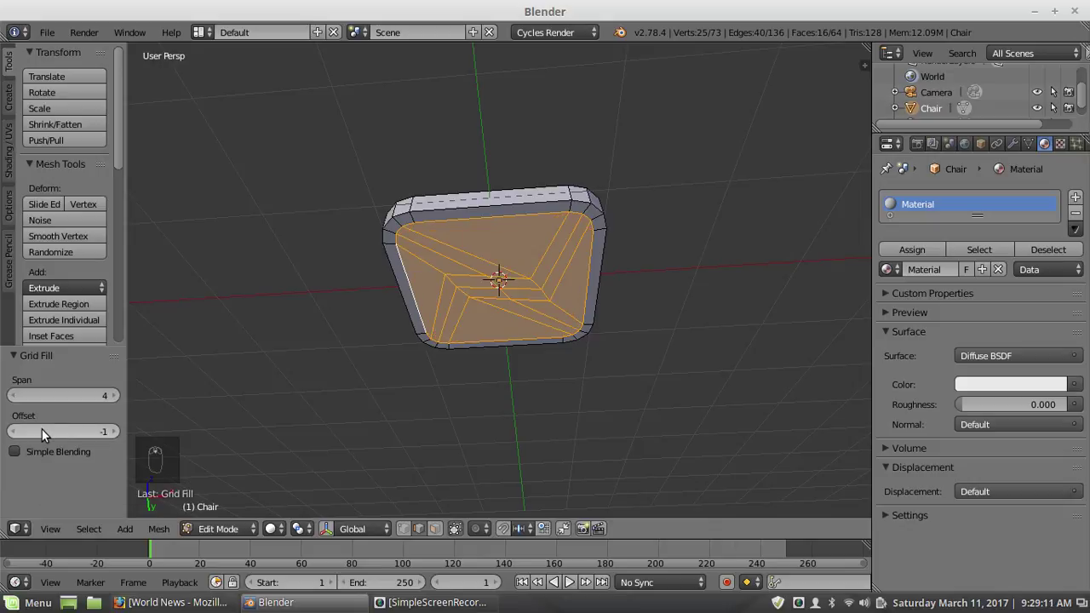
{"action": "scroll", "coordinate": [42, 429], "scroll_direction": "up", "scroll_amount": 1, "text": "ctrl"}
{"action": "scroll", "coordinate": [42, 429], "scroll_direction": "up", "scroll_amount": 5, "text": "ctrl"}
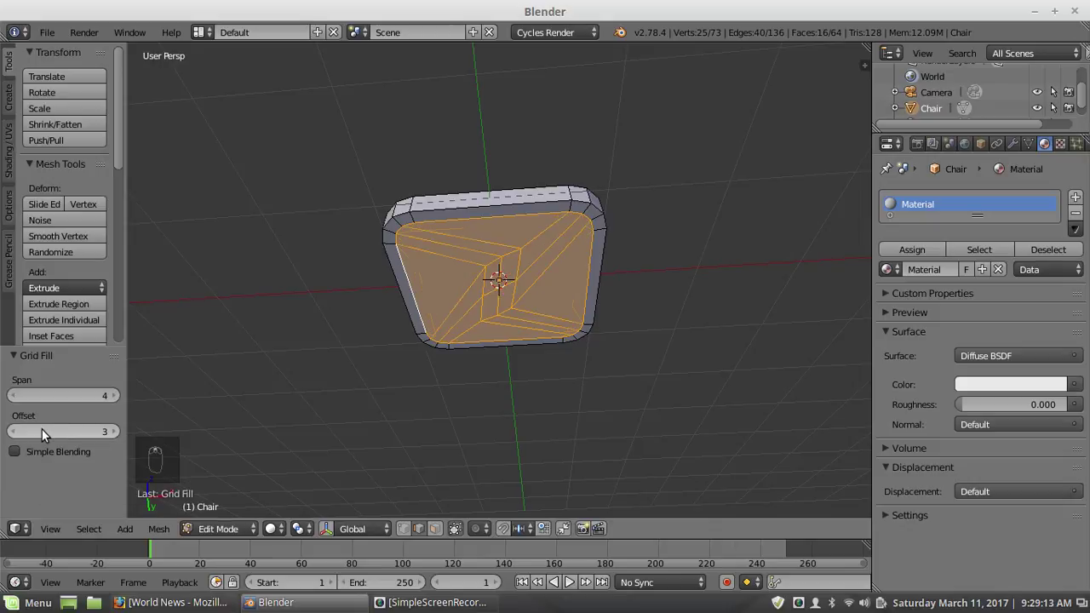
{"action": "scroll", "coordinate": [50, 395], "scroll_direction": "down", "scroll_amount": 1, "text": "ctrl"}
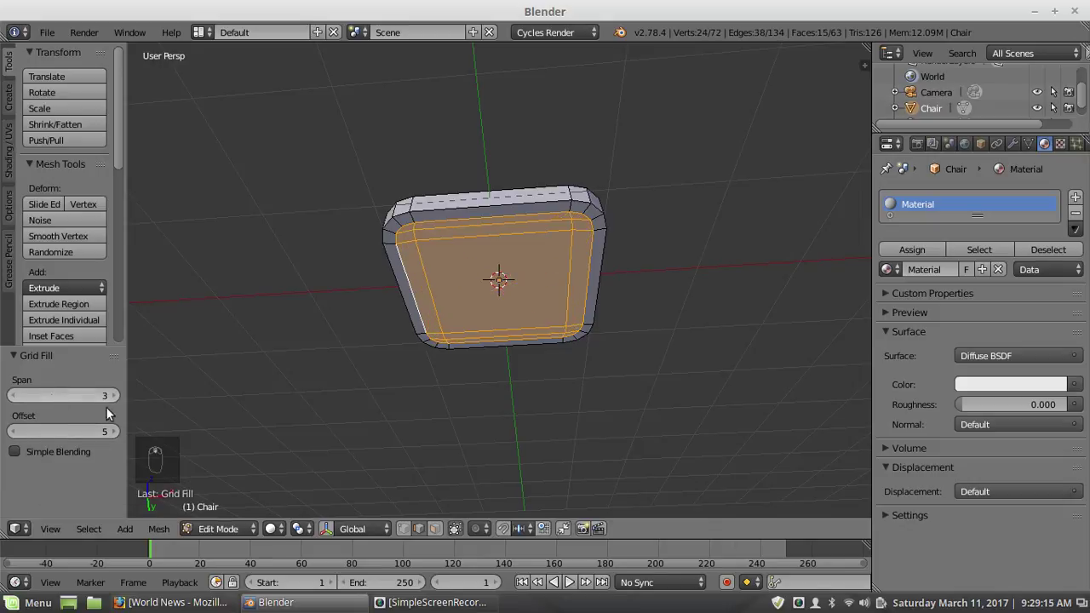
Step: Select the inner edge loop around the frame's top opening, close it with Grid Fill, and clear the selection
{"action": "middle_click_drag", "start_coordinate": [569, 253], "coordinate": [451, 405]}
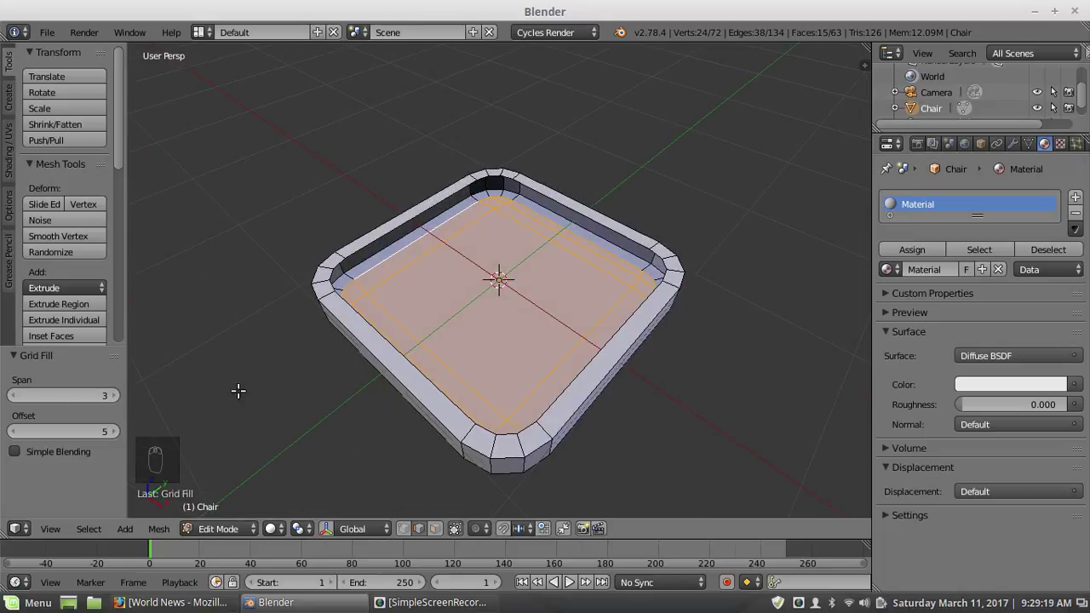
{"action": "right_click", "coordinate": [373, 330], "text": "alt"}
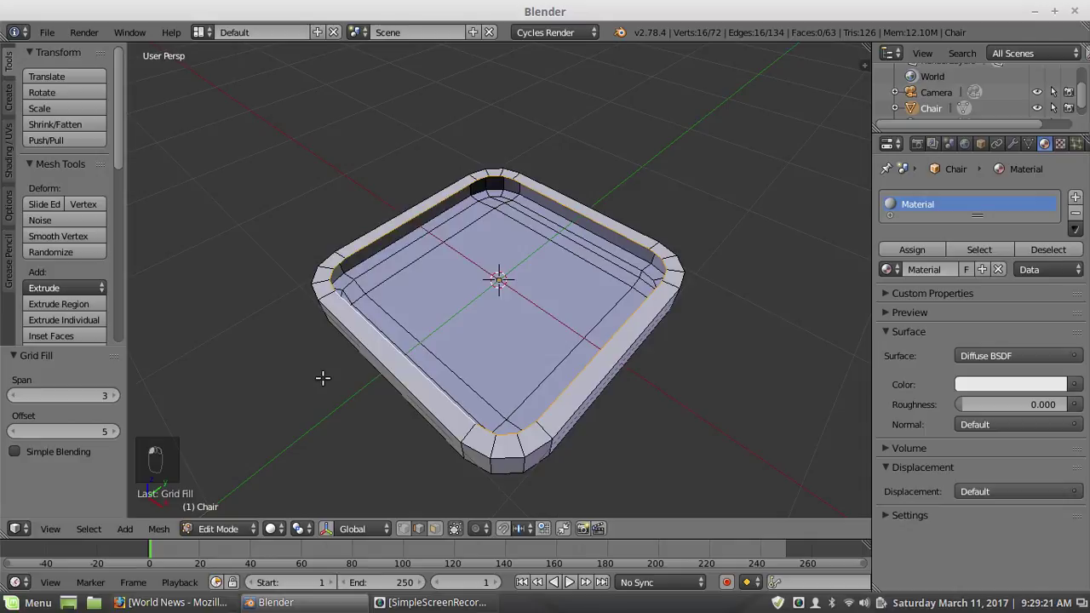
{"action": "key", "text": "ctrl+f"}
{"action": "key", "text": "g"}
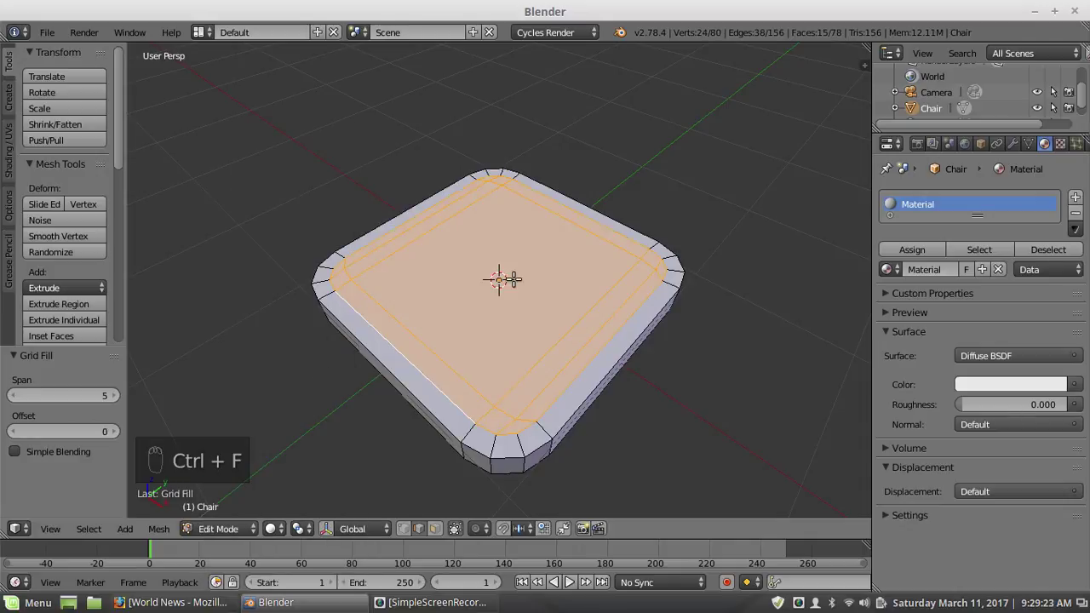
{"action": "key", "text": "a"}
{"action": "middle_click_drag", "start_coordinate": [434, 343], "coordinate": [449, 376]}
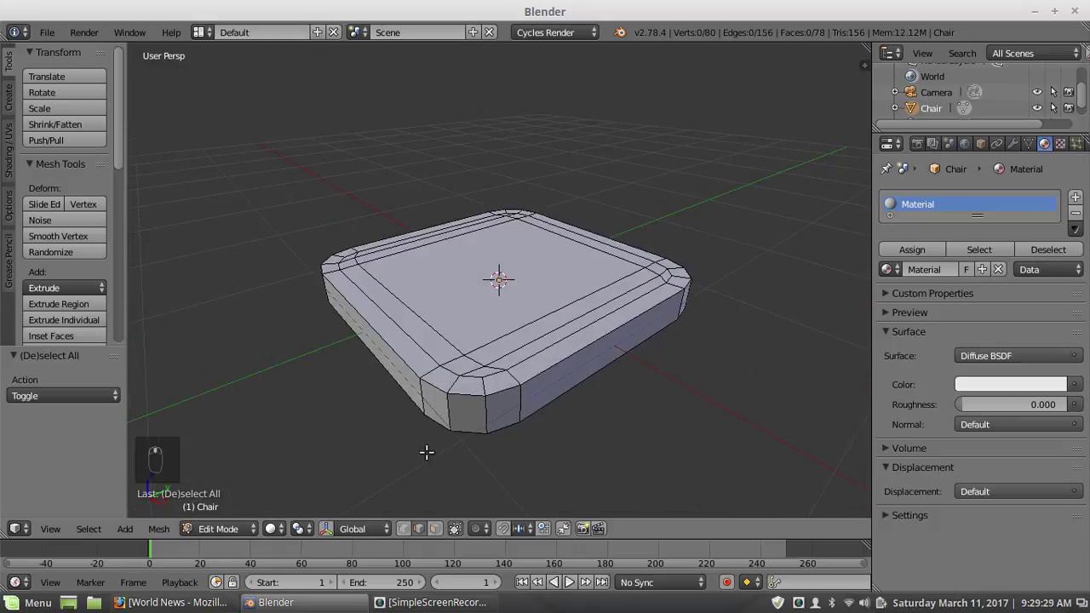
{"action": "scroll", "coordinate": [528, 302], "scroll_direction": "down", "scroll_amount": 2}
{"action": "middle_click_drag", "start_coordinate": [527, 301], "coordinate": [439, 427]}
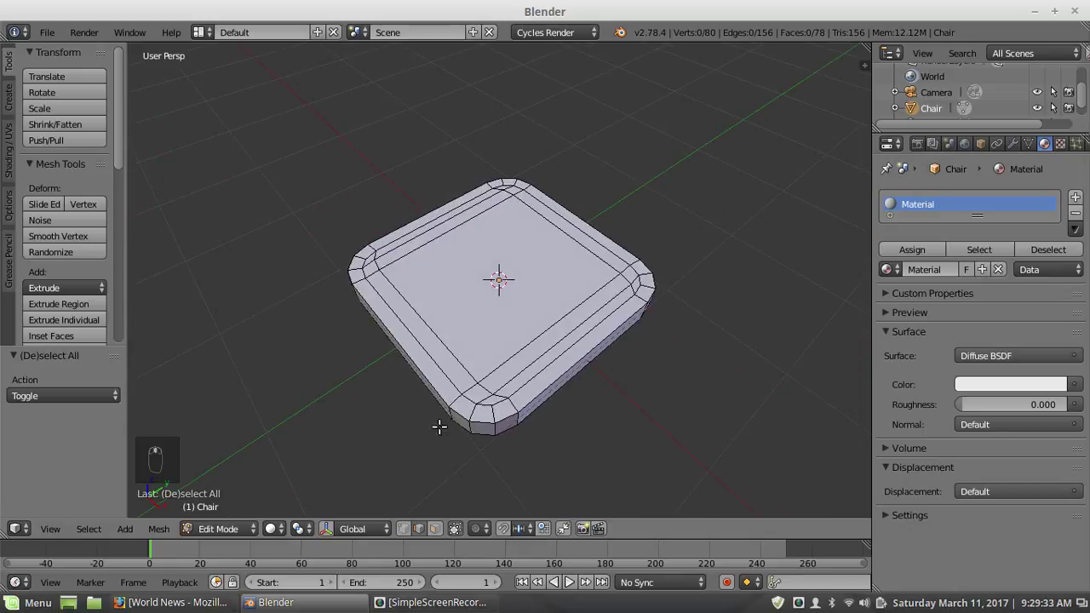
Step: In face selection mode, select the long inner strip face along the seat top's back edge and snap the 3D cursor to it
{"action": "left_click", "coordinate": [438, 529]}
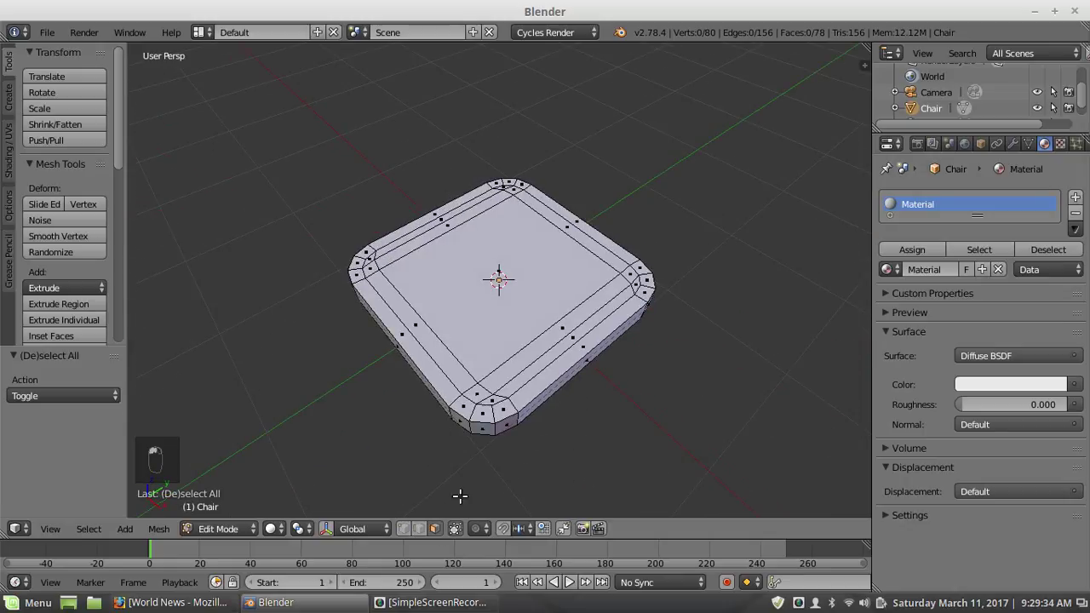
{"action": "right_click", "coordinate": [579, 237]}
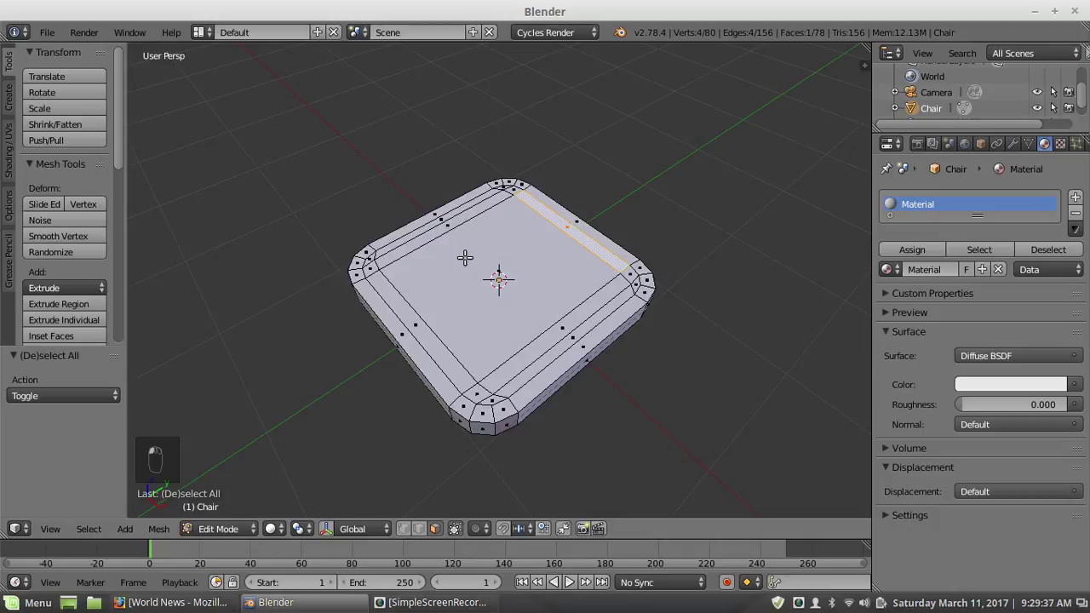
{"action": "key", "text": "shift+s"}
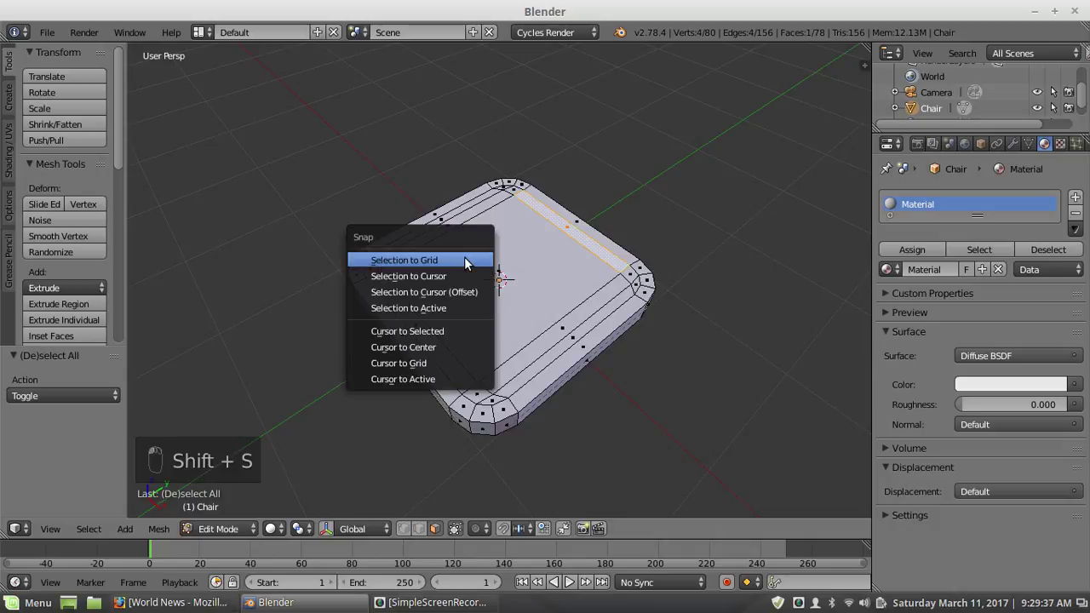
{"action": "left_click", "coordinate": [434, 330]}
{"action": "middle_click_drag", "start_coordinate": [506, 258], "coordinate": [523, 245]}
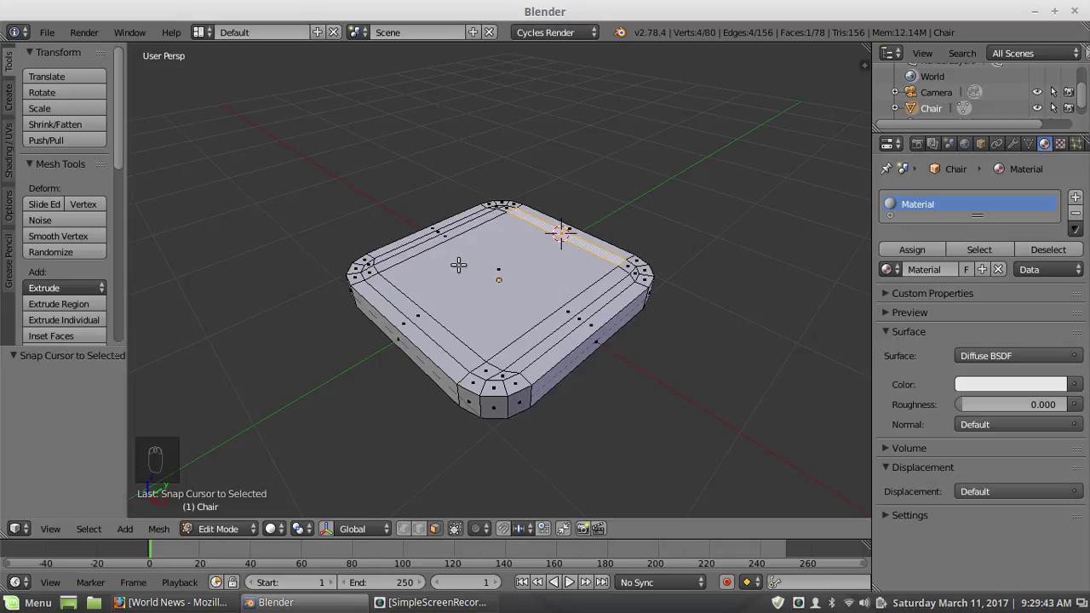
Step: Add a cylinder at the 3D cursor and flatten it along Z to a scale of about 0.113
{"action": "key", "text": "shift+a"}
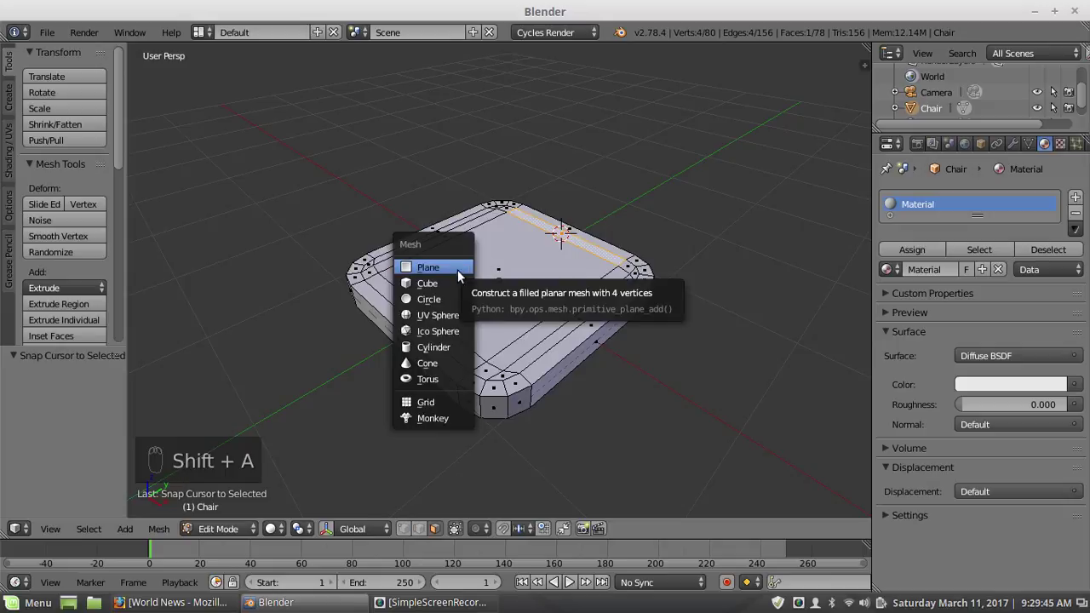
{"action": "left_click", "coordinate": [435, 348]}
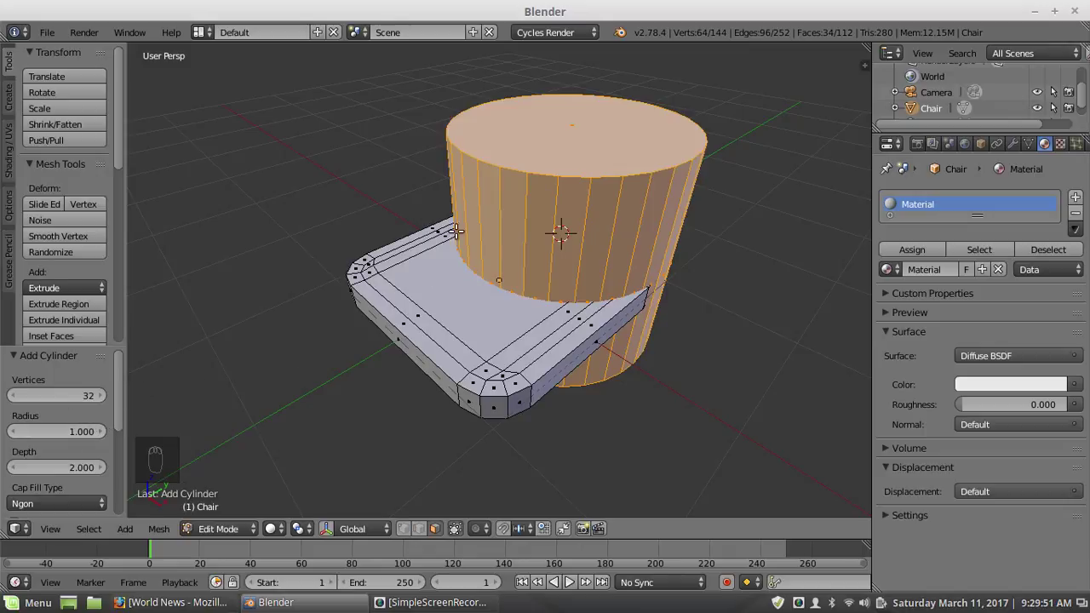
{"action": "mouse_move", "coordinate": [426, 324]}
{"action": "middle_mouse_down"}
{"action": "mouse_move", "coordinate": [509, 287]}
{"action": "mouse_move", "coordinate": [439, 316]}
{"action": "mouse_move", "coordinate": [407, 302]}
{"action": "mouse_move", "coordinate": [422, 312]}
{"action": "middle_mouse_up"}
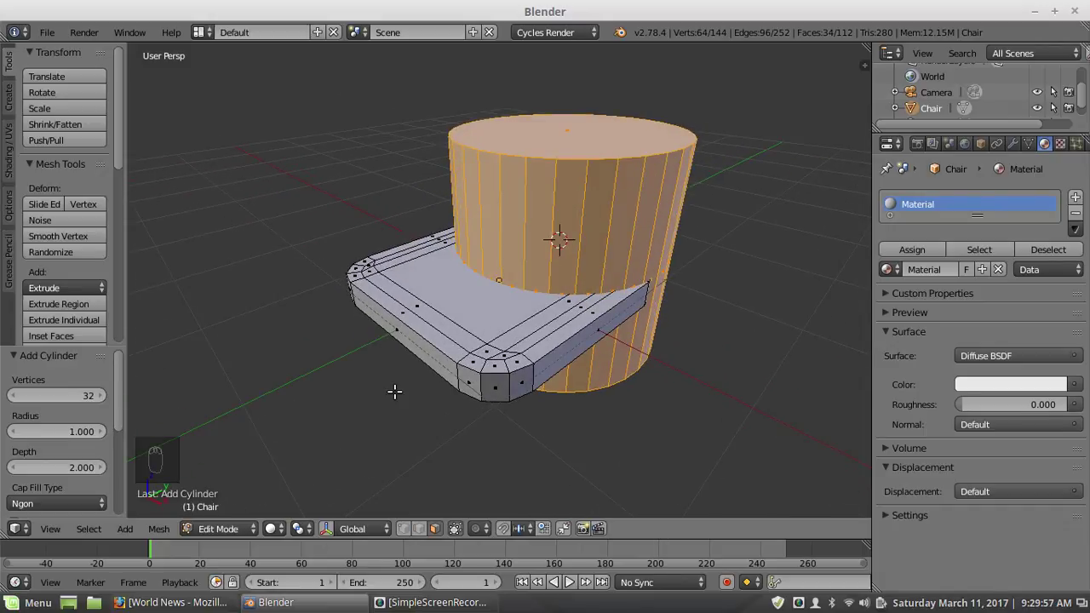
{"action": "key", "text": "s"}
{"action": "key", "text": "z"}
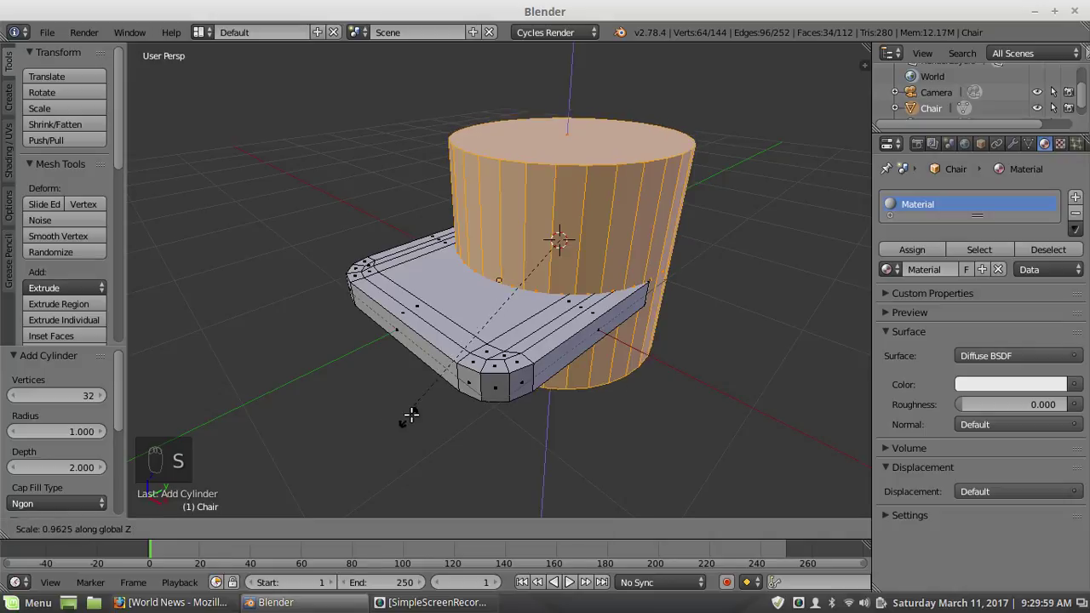
{"action": "left_click", "coordinate": [553, 267]}
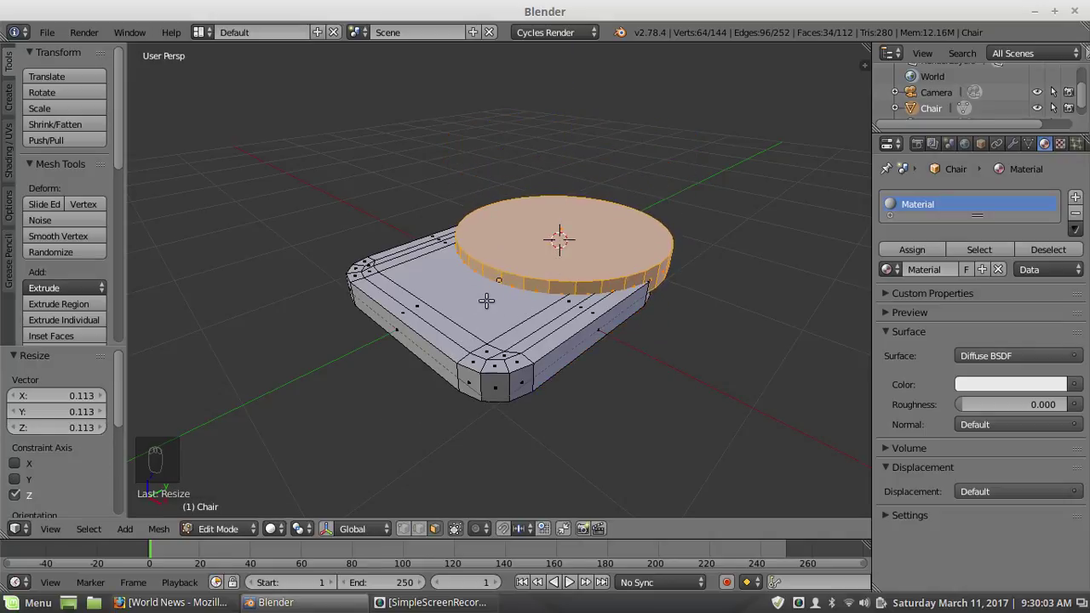
Step: Select the whole flattened cylinder as linked geometry and rotate it 90° about X so the disc stands upright
{"action": "key", "text": "a"}
{"action": "middle_click_drag", "start_coordinate": [486, 300], "coordinate": [520, 252]}
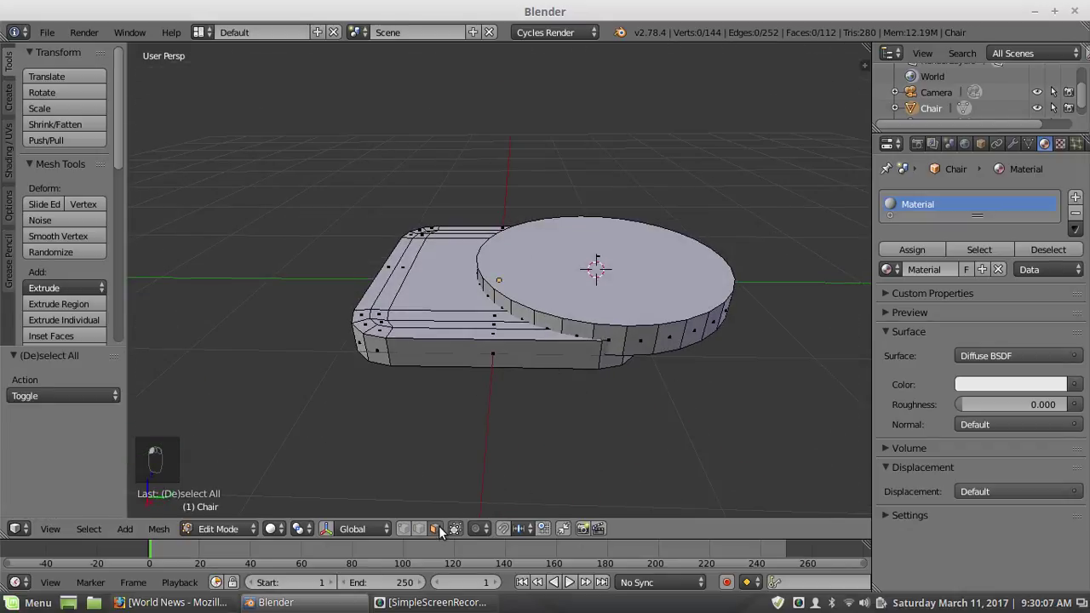
{"action": "key", "text": "l"}
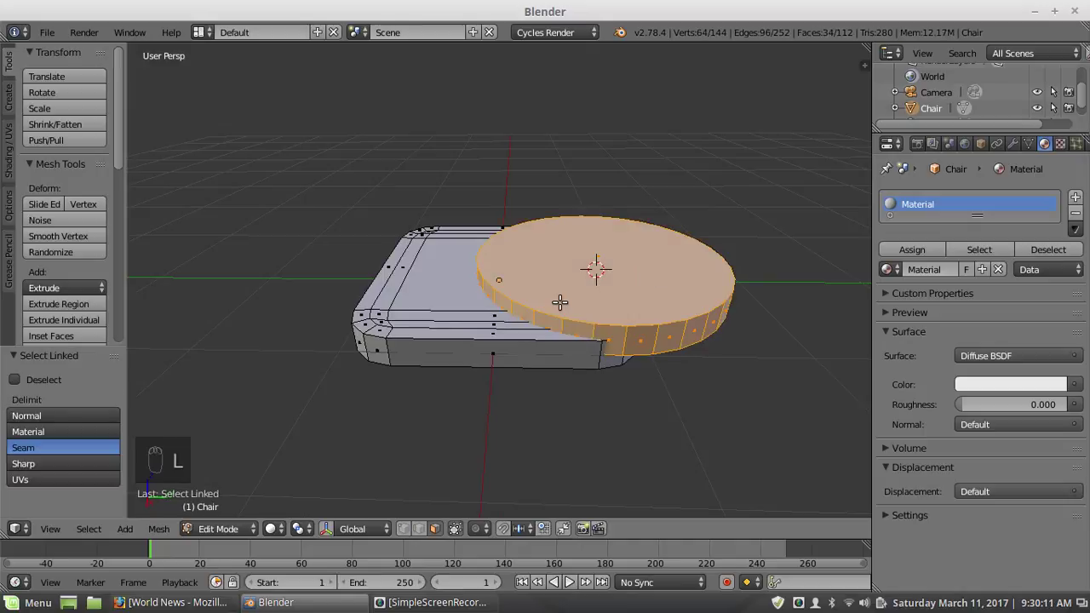
{"action": "key", "text": "r"}
{"action": "key", "text": "x"}
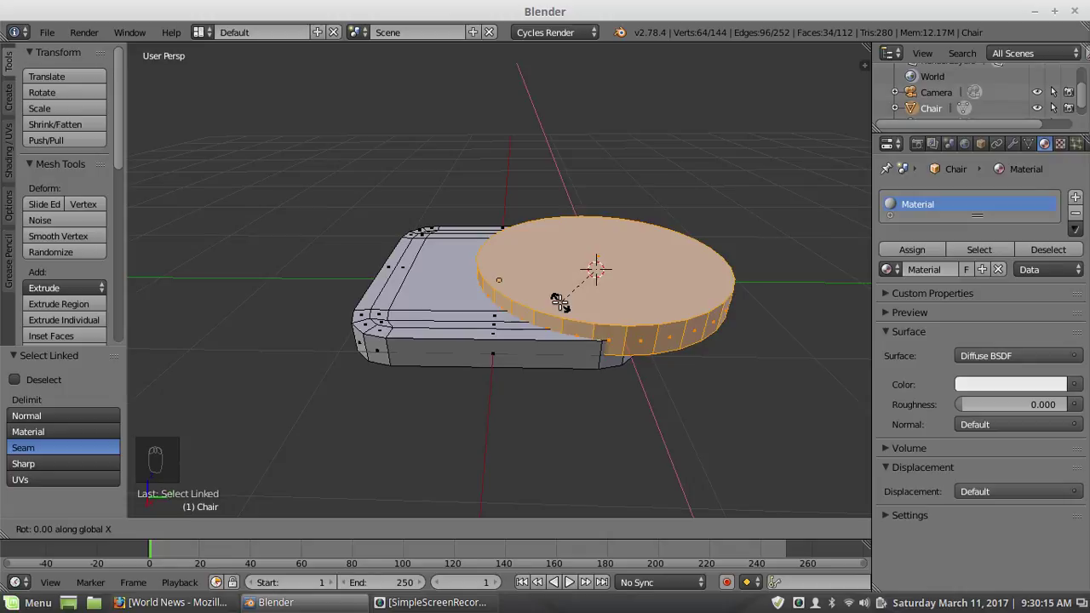
{"action": "type", "text": "90"}
{"action": "key", "text": "Return"}
{"action": "middle_click_drag", "start_coordinate": [547, 298], "coordinate": [576, 288]}
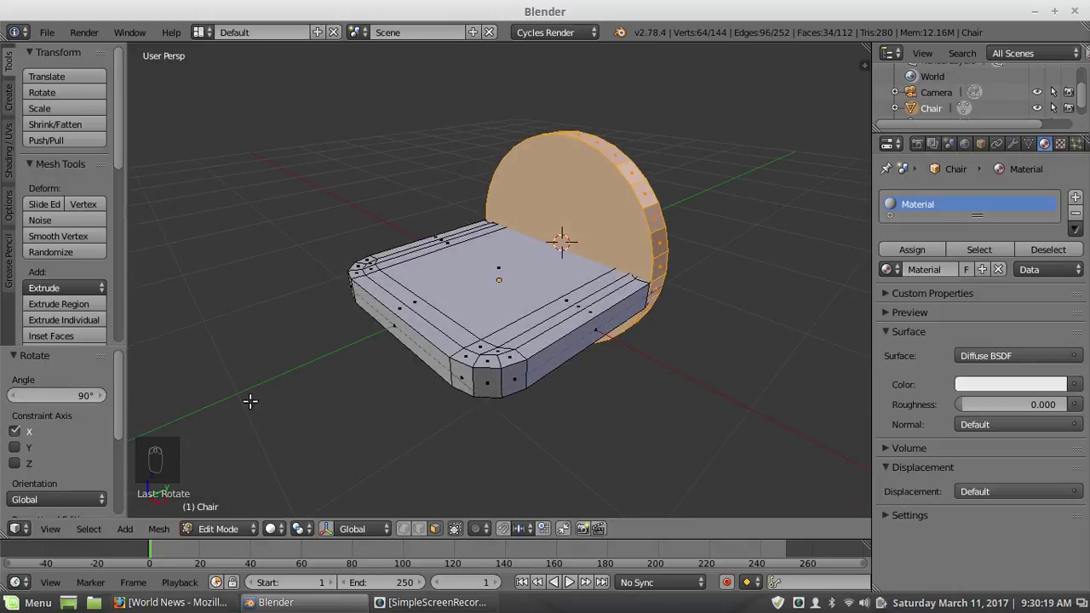
{"action": "middle_click_drag", "start_coordinate": [385, 340], "coordinate": [389, 357]}
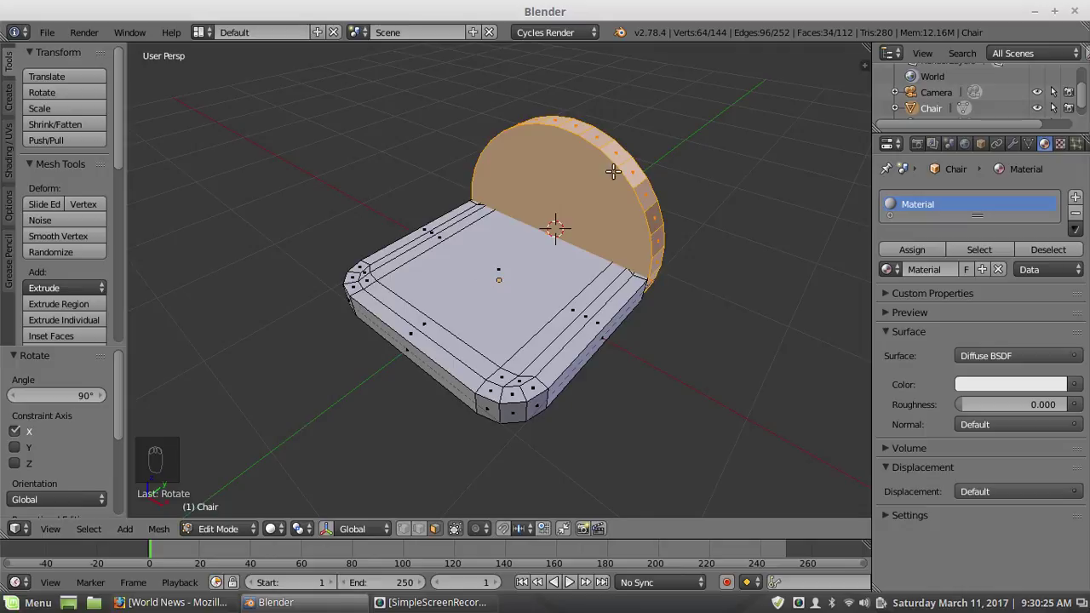
Step: Select only the disc's front and back circular faces and inset them together by about 0.157
{"action": "middle_click_drag", "start_coordinate": [581, 197], "coordinate": [542, 238]}
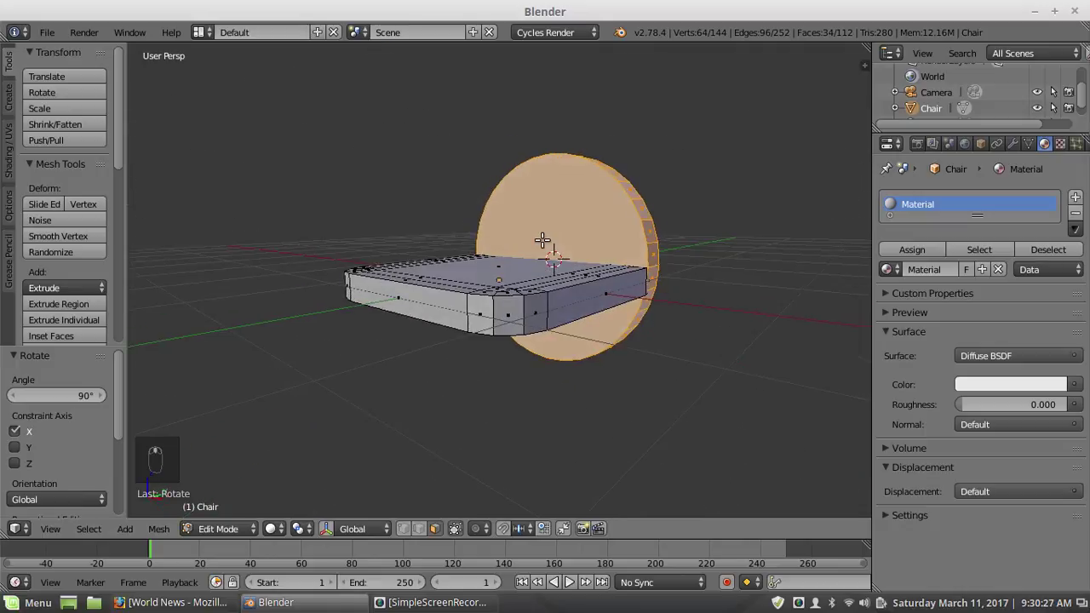
{"action": "middle_click_drag", "start_coordinate": [514, 128], "coordinate": [516, 247]}
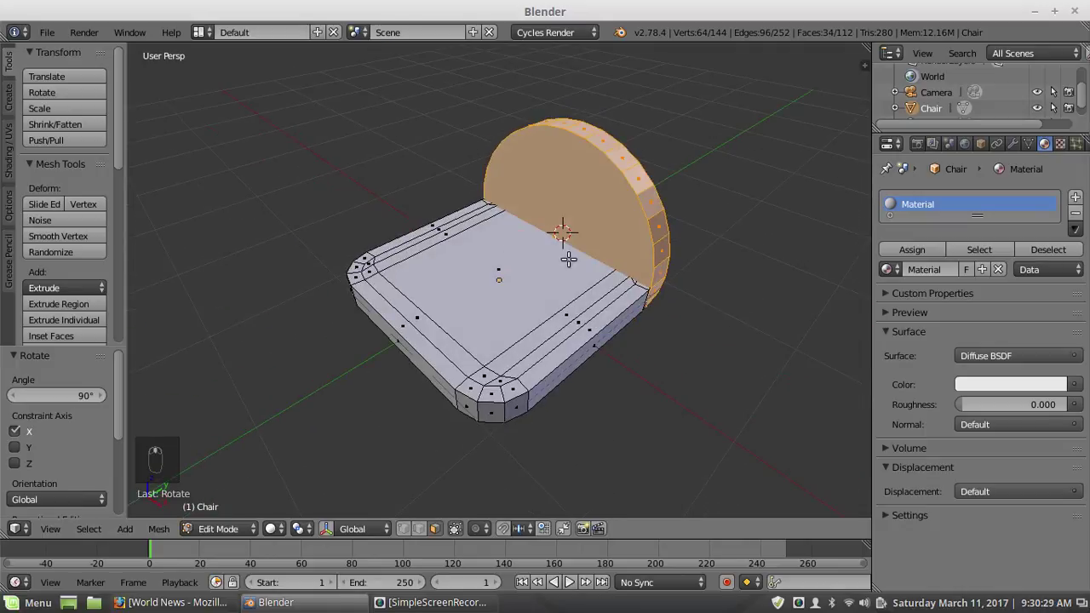
{"action": "scroll", "coordinate": [564, 260], "scroll_direction": "down", "scroll_amount": 1}
{"action": "key", "text": "a"}
{"action": "middle_click_drag", "start_coordinate": [640, 224], "coordinate": [550, 268]}
{"action": "right_click", "coordinate": [605, 243]}
{"action": "right_click", "coordinate": [551, 264], "text": "shift"}
{"action": "middle_click_drag", "start_coordinate": [373, 263], "coordinate": [562, 267]}
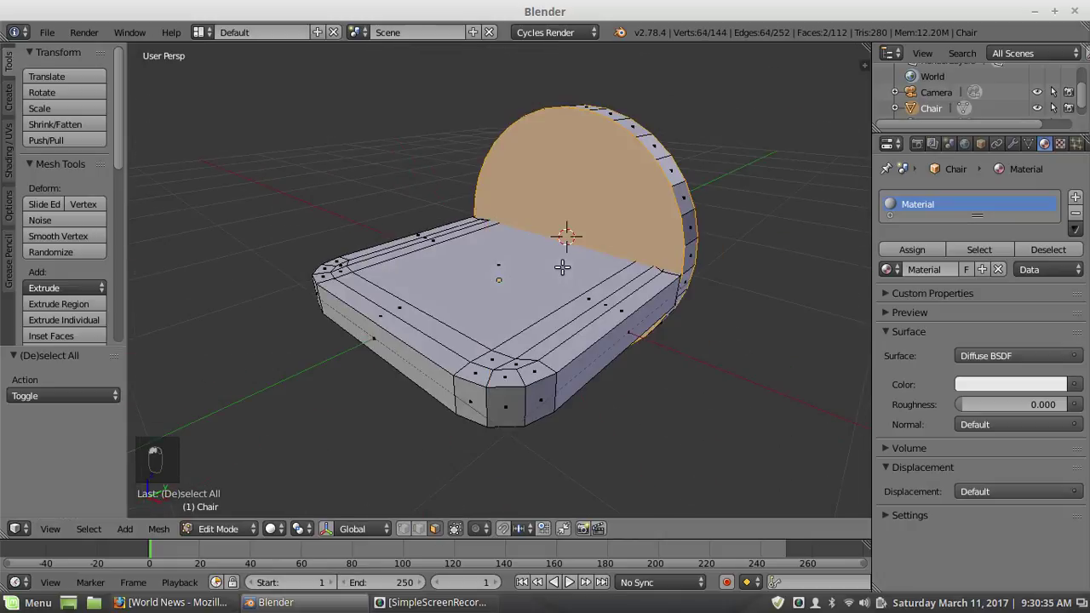
{"action": "key", "text": "i"}
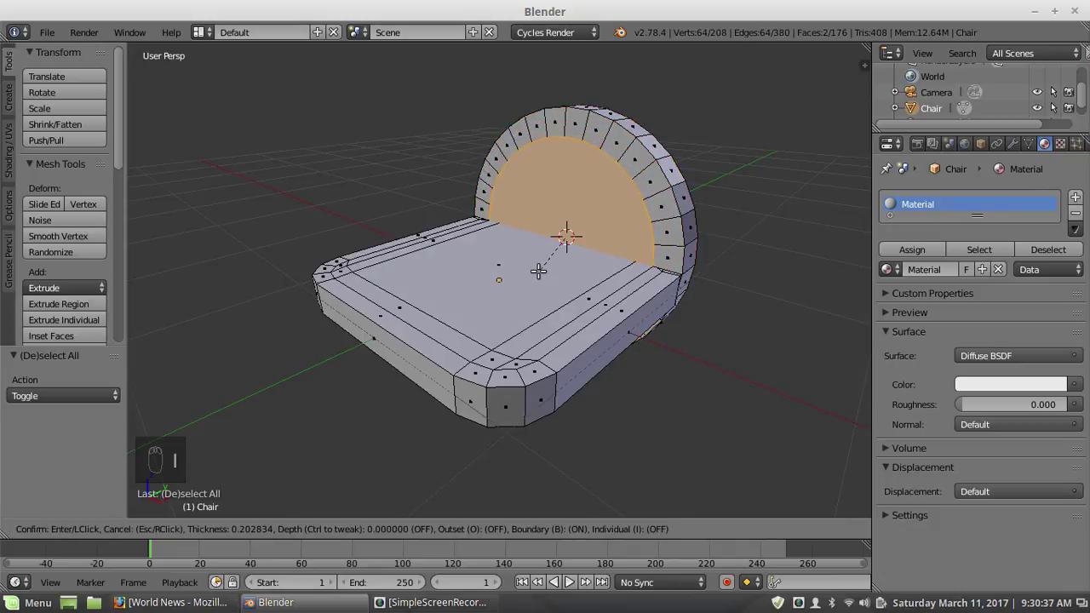
{"action": "left_click", "coordinate": [568, 241]}
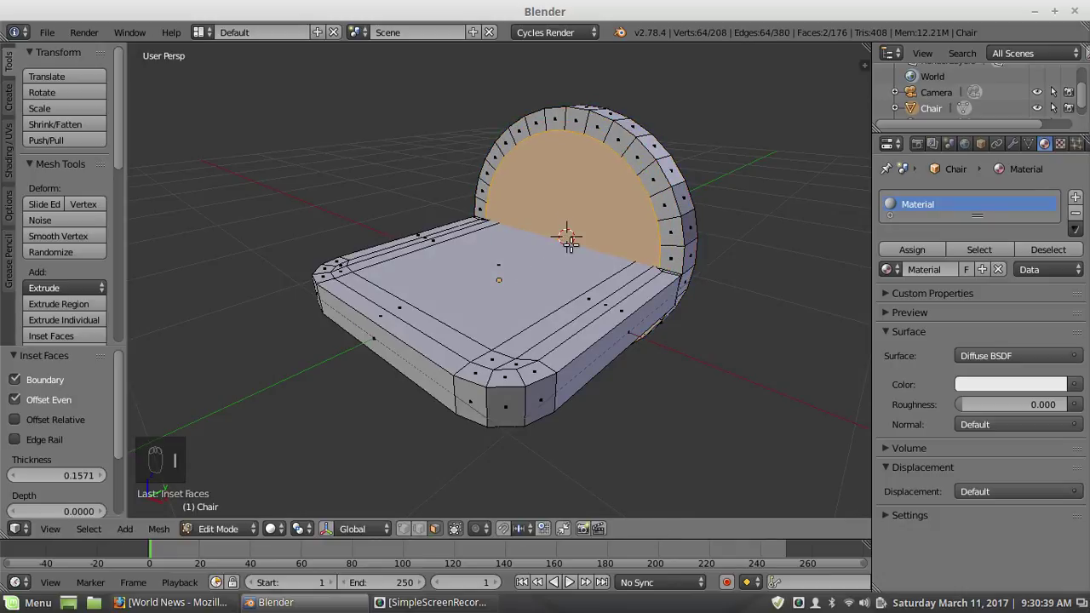
Step: Bridge the two inset circular faces with Bridge Edge Loops to open the disc into a ring, and clear the selection
{"action": "key", "text": "w"}
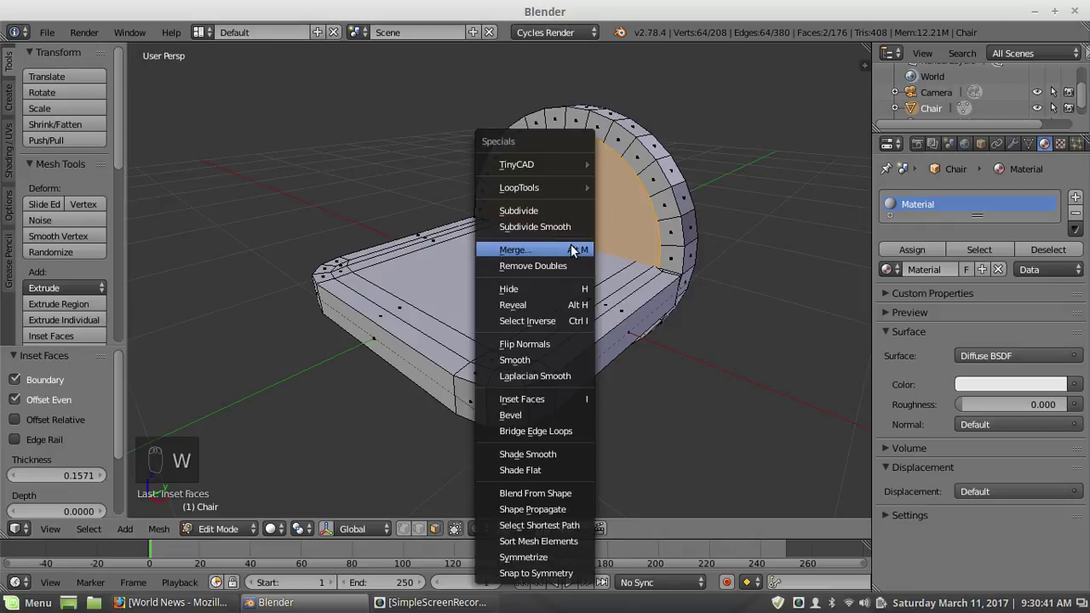
{"action": "left_click", "coordinate": [535, 431]}
{"action": "middle_click_drag", "start_coordinate": [737, 266], "coordinate": [647, 281]}
{"action": "key", "text": "a"}
{"action": "middle_click_drag", "start_coordinate": [564, 253], "coordinate": [630, 255]}
{"action": "scroll", "coordinate": [693, 271], "scroll_direction": "up", "scroll_amount": 3}
{"action": "scroll", "coordinate": [674, 229], "scroll_direction": "down", "scroll_amount": 4}
Step: Try linked selection on the ring and the seat in turn, ending with nothing selected
{"action": "key", "text": "l"}
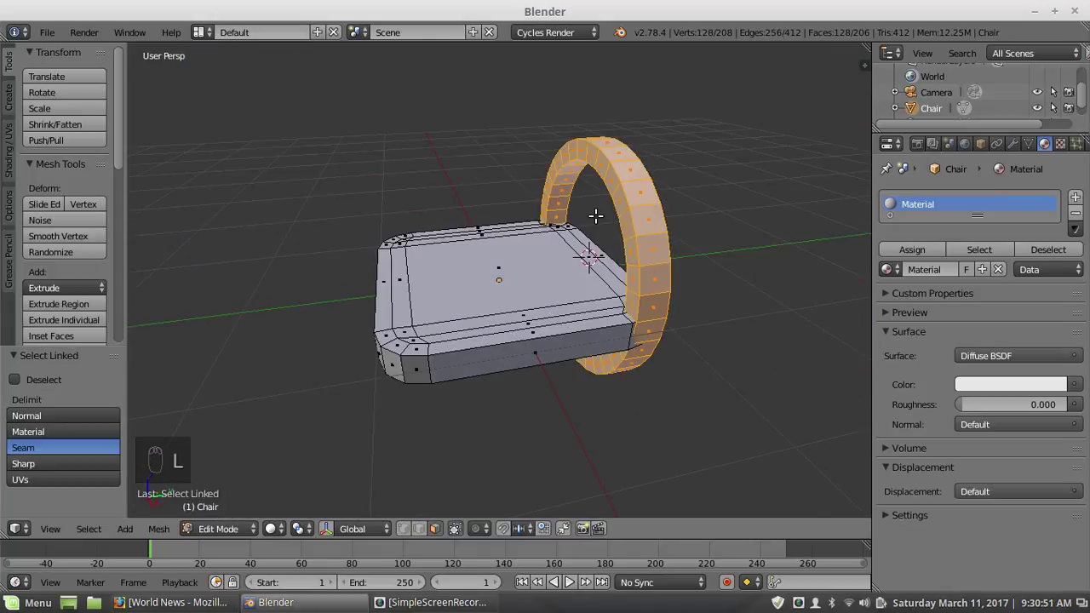
{"action": "key", "text": "a"}
{"action": "key", "text": "l"}
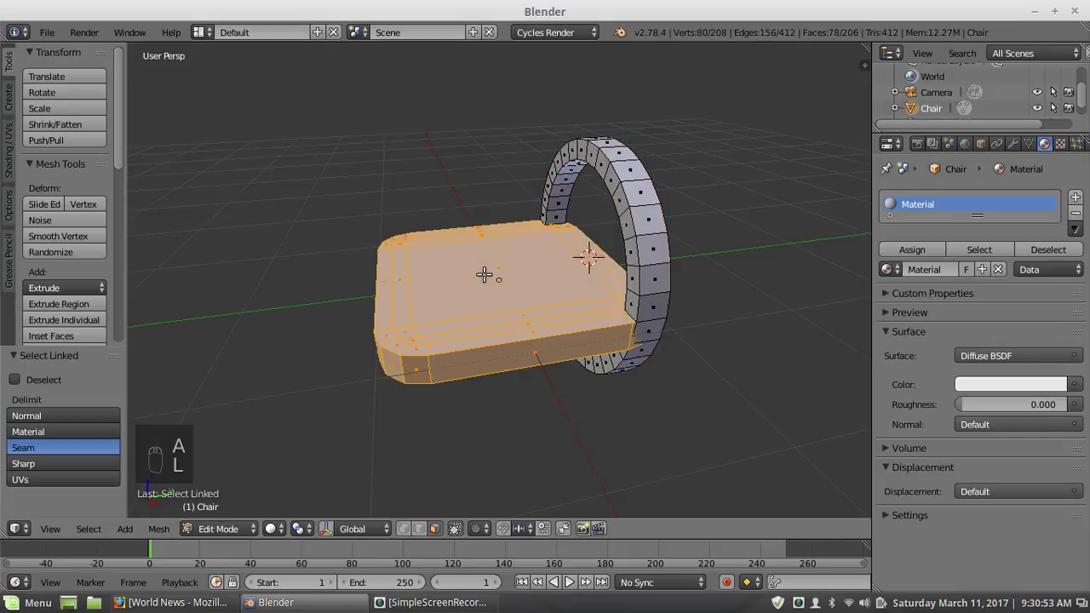
{"action": "key", "text": "a"}
{"action": "key", "text": "l"}
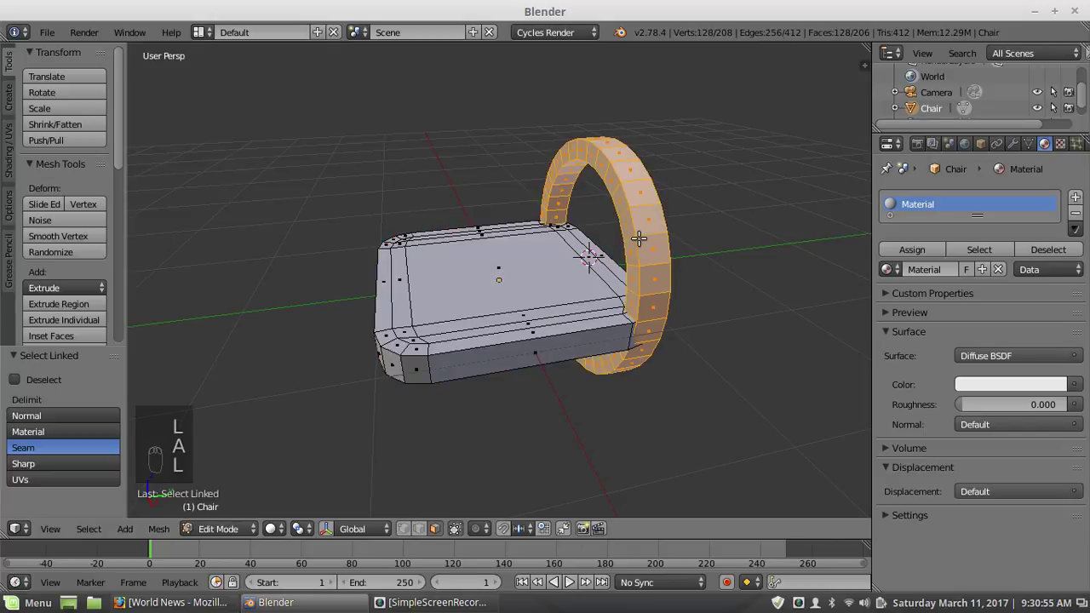
{"action": "key", "text": "a"}
{"action": "key", "text": "l"}
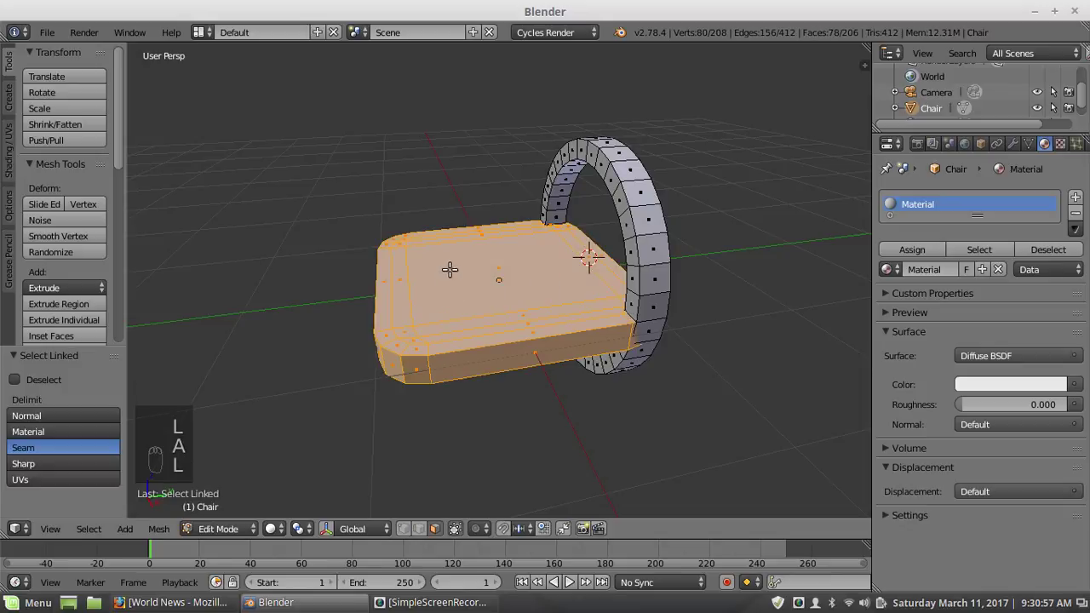
{"action": "key", "text": "a"}
{"action": "middle_click_drag", "start_coordinate": [515, 255], "coordinate": [571, 196]}
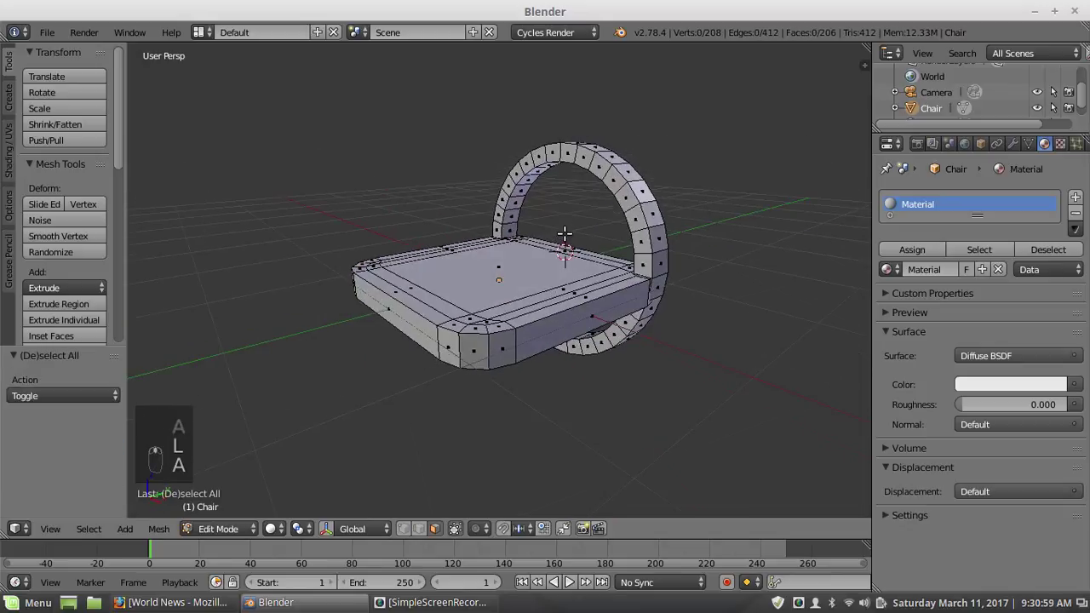
Step: Select the whole ring and move it straight up along Z until its bottom sits on the seat's back edge
{"action": "key", "text": "l"}
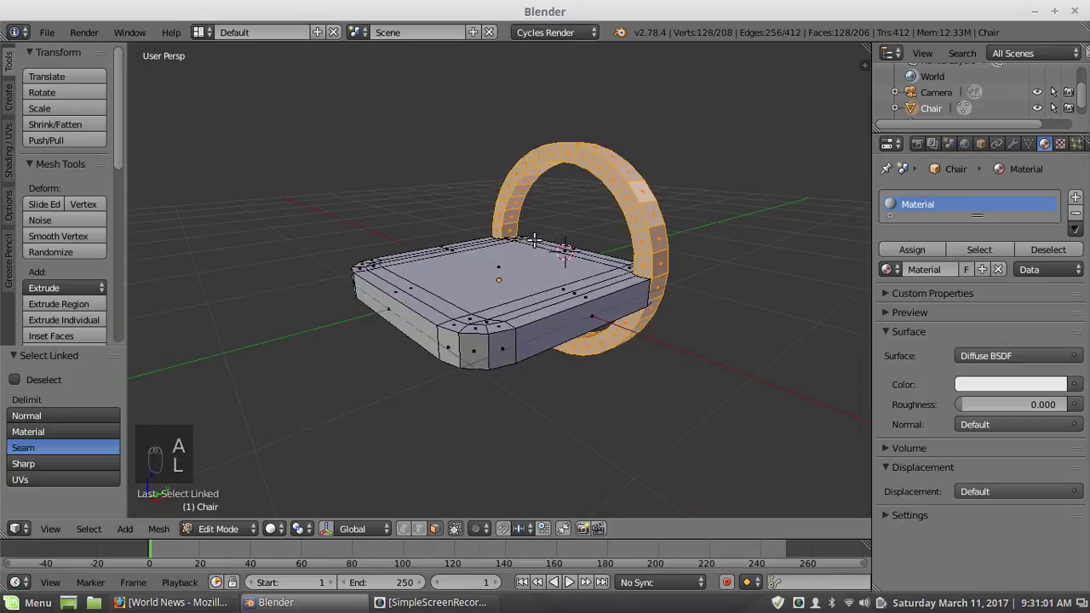
{"action": "key", "text": "g"}
{"action": "key", "text": "z"}
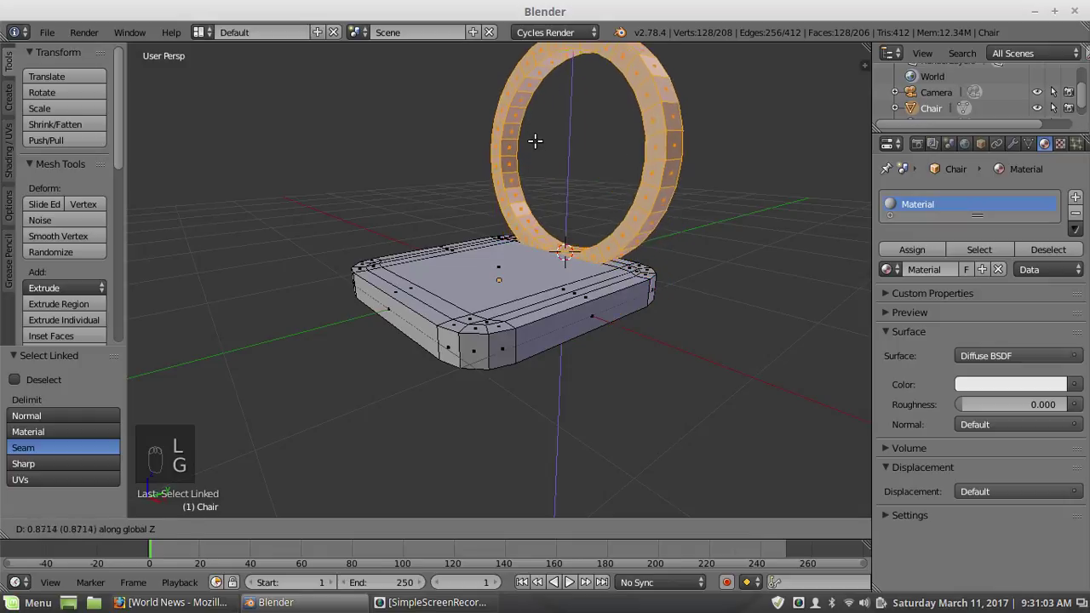
{"action": "left_click", "coordinate": [535, 125]}
{"action": "key", "text": "a"}
Step: Select the edge loop around the ring's cross-section near its lowest point in edge mode and examine it up close
{"action": "middle_click_drag", "start_coordinate": [547, 166], "coordinate": [580, 198]}
{"action": "scroll", "coordinate": [570, 198], "scroll_direction": "up", "scroll_amount": 3}
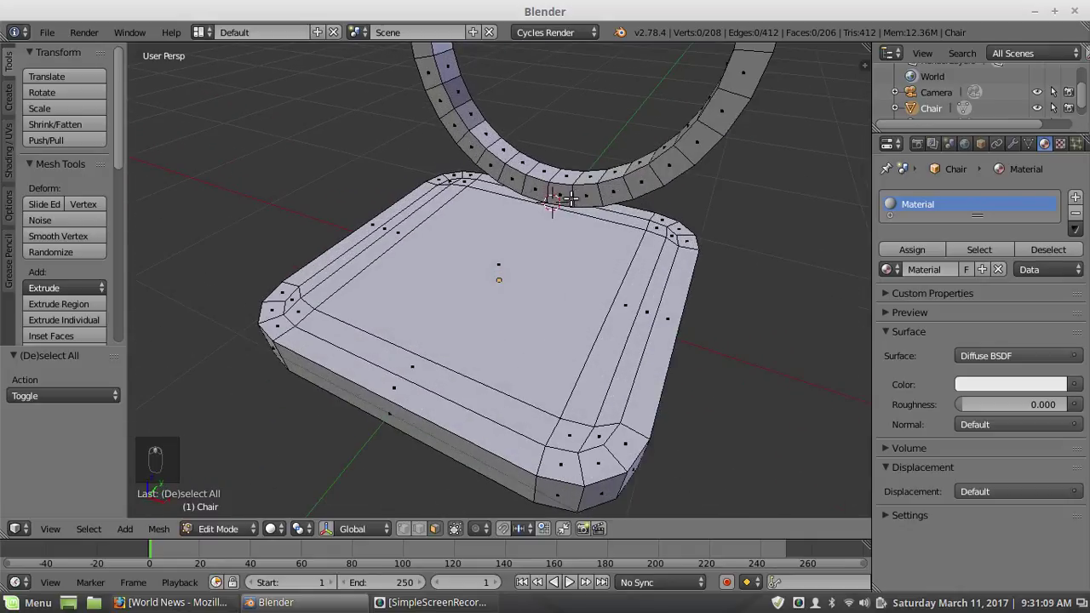
{"action": "left_click", "coordinate": [419, 529]}
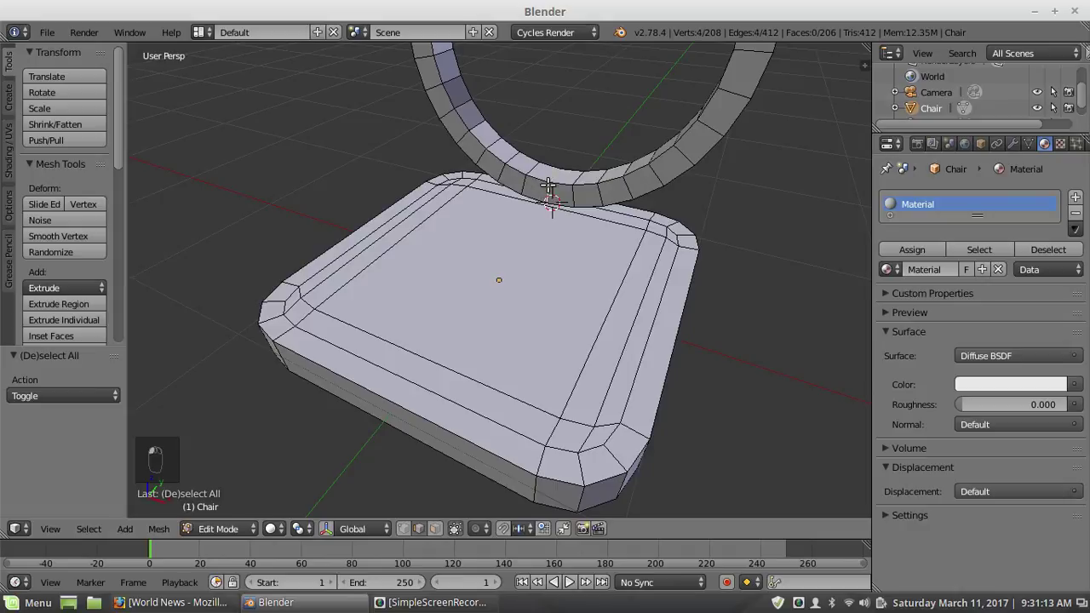
{"action": "right_click", "coordinate": [547, 221]}
{"action": "key", "text": "KP_Decimal"}
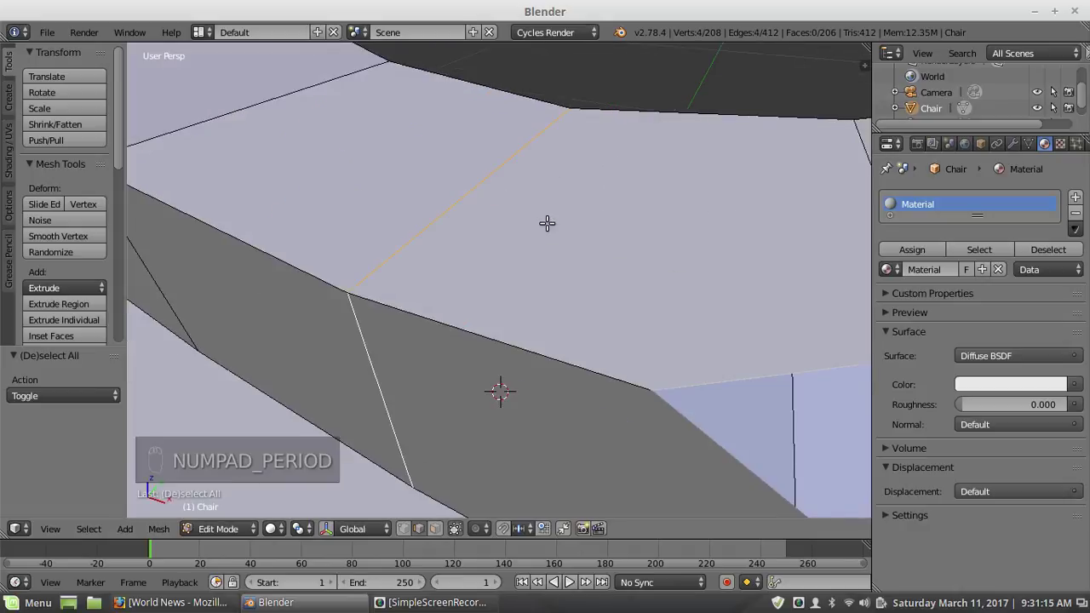
{"action": "scroll", "coordinate": [547, 223], "scroll_direction": "down", "scroll_amount": 5}
{"action": "middle_click_drag", "start_coordinate": [548, 226], "coordinate": [581, 269]}
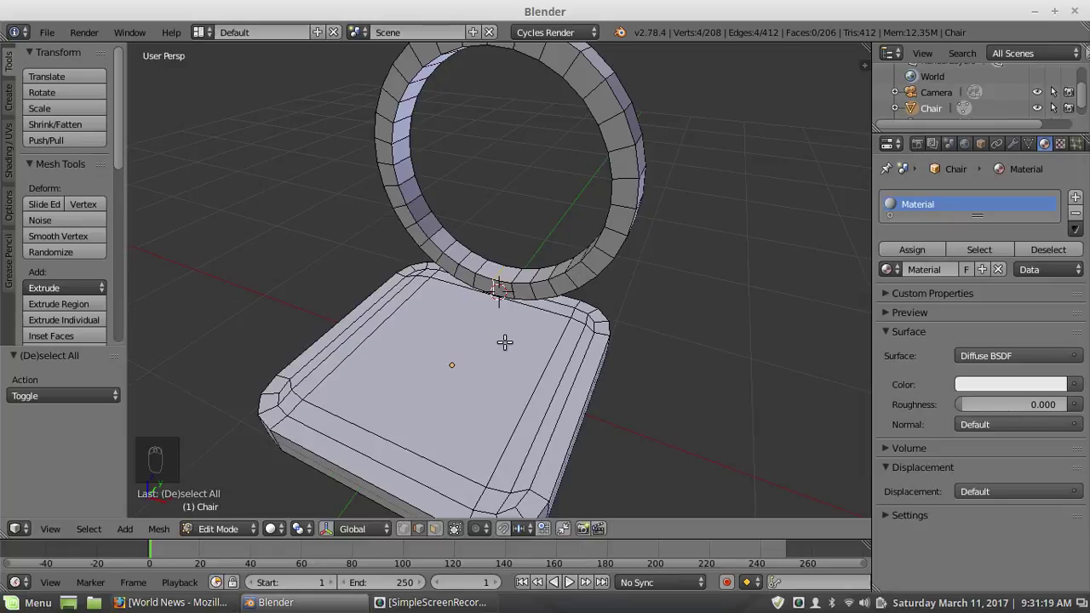
Step: In face mode, grow a selection from the ring's lowest faces over its lower half, shrink it once, and delete those faces
{"action": "left_click", "coordinate": [436, 530]}
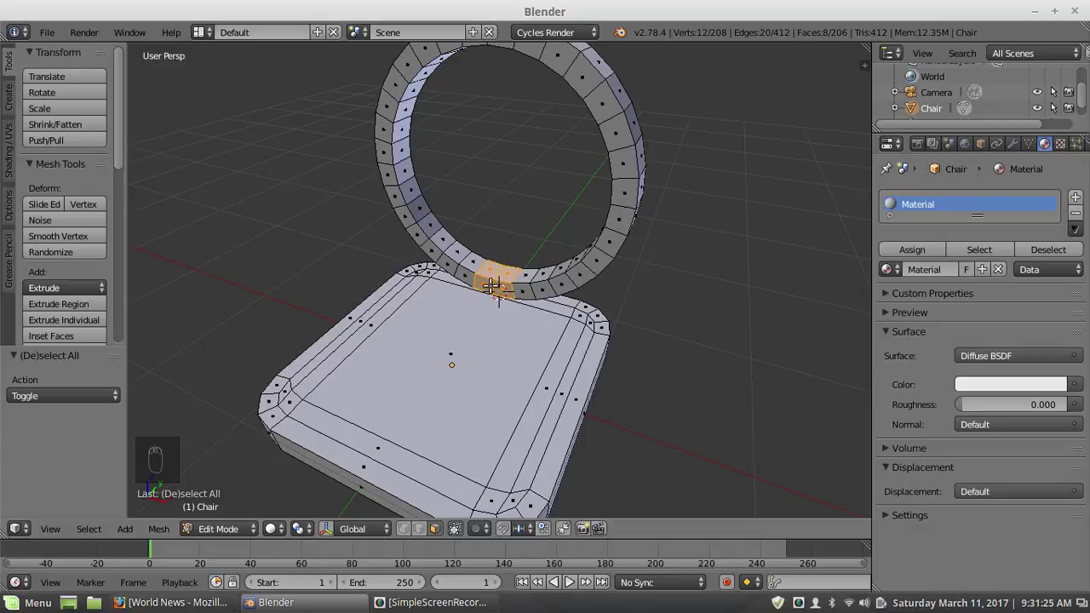
{"action": "key", "text": "ctrl+KP_Add"}
{"action": "key", "text": "ctrl+KP_Add"}
{"action": "key", "text": "ctrl+KP_Add"}
{"action": "key", "text": "ctrl+KP_Add"}
{"action": "key", "text": "ctrl+KP_Add"}
{"action": "key", "text": "ctrl+KP_Add"}
{"action": "key", "text": "ctrl+KP_Add"}
{"action": "key", "text": "ctrl+KP_Add"}
{"action": "key", "text": "ctrl+KP_Add"}
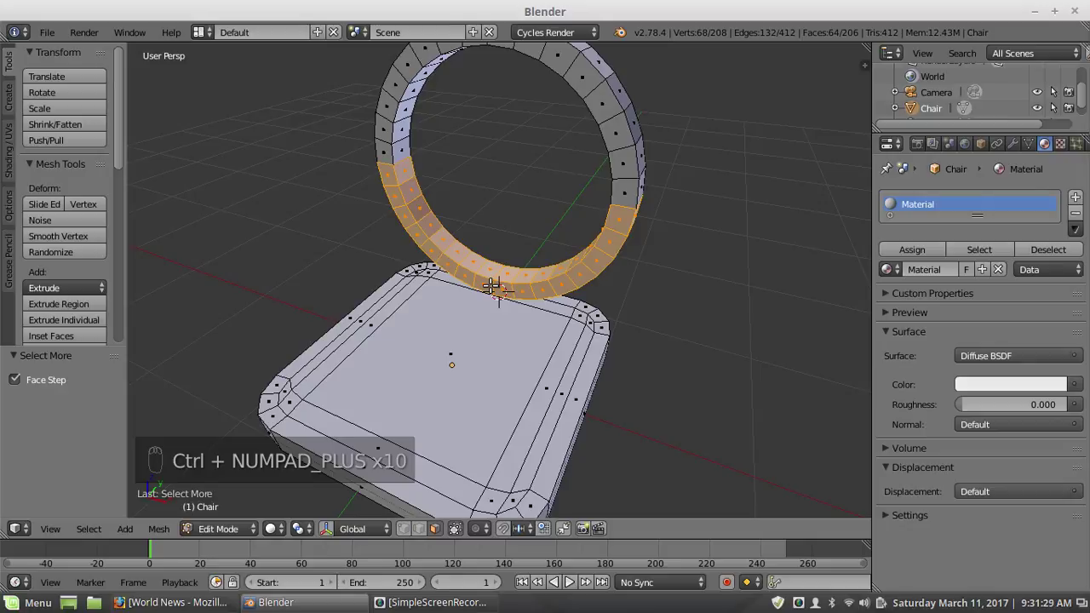
{"action": "middle_click_drag", "start_coordinate": [527, 274], "coordinate": [594, 215]}
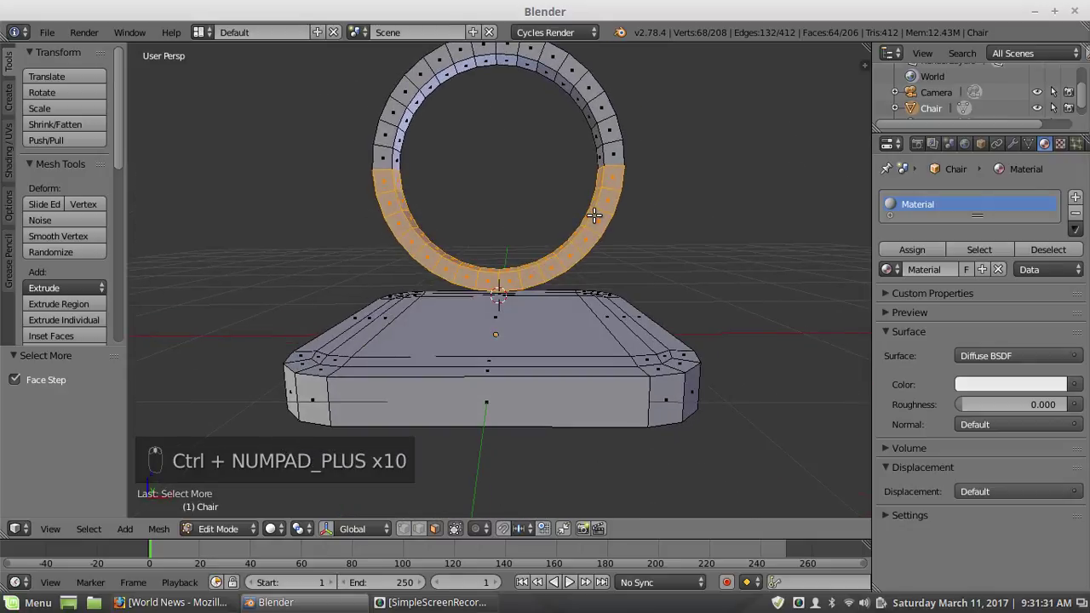
{"action": "key", "text": "ctrl+KP_Subtract"}
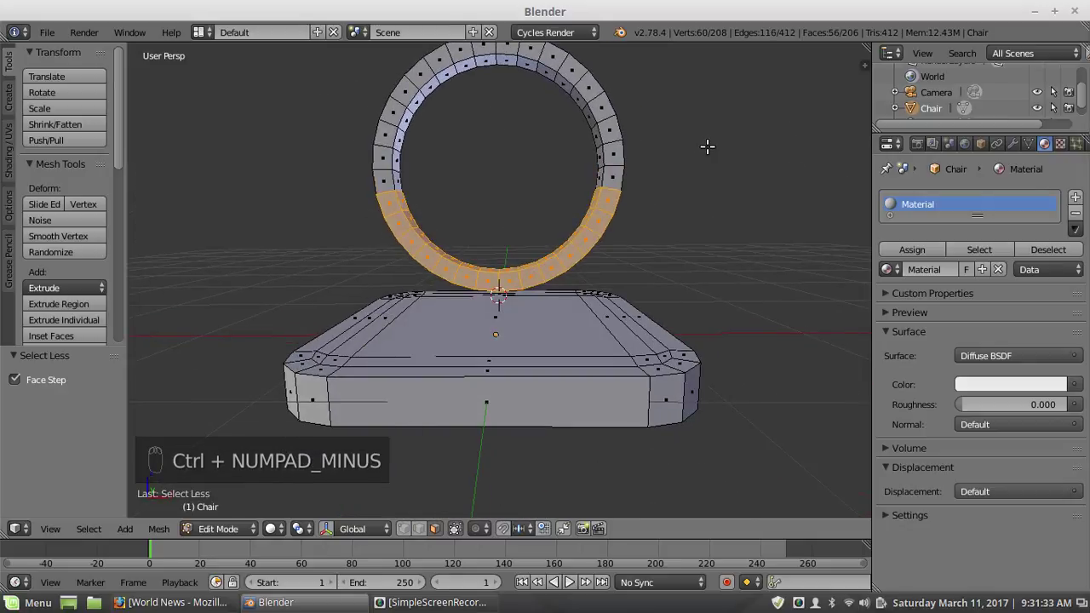
{"action": "middle_click_drag", "start_coordinate": [706, 146], "coordinate": [632, 206]}
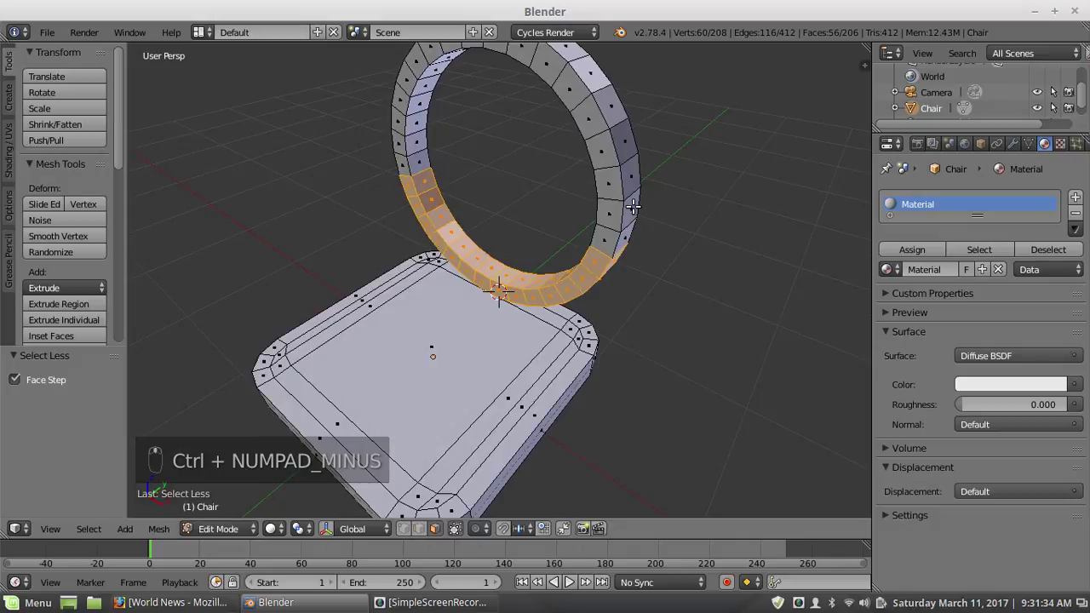
{"action": "mouse_move", "coordinate": [518, 223]}
{"action": "middle_mouse_down"}
{"action": "mouse_move", "coordinate": [601, 224]}
{"action": "mouse_move", "coordinate": [537, 224]}
{"action": "middle_mouse_up"}
{"action": "key", "text": "x"}
{"action": "left_click", "coordinate": [518, 224]}
Step: Select the open edge loops at both ends of the arch, cap each with a face, and clear the selection
{"action": "scroll", "coordinate": [538, 222], "scroll_direction": "up", "scroll_amount": 2}
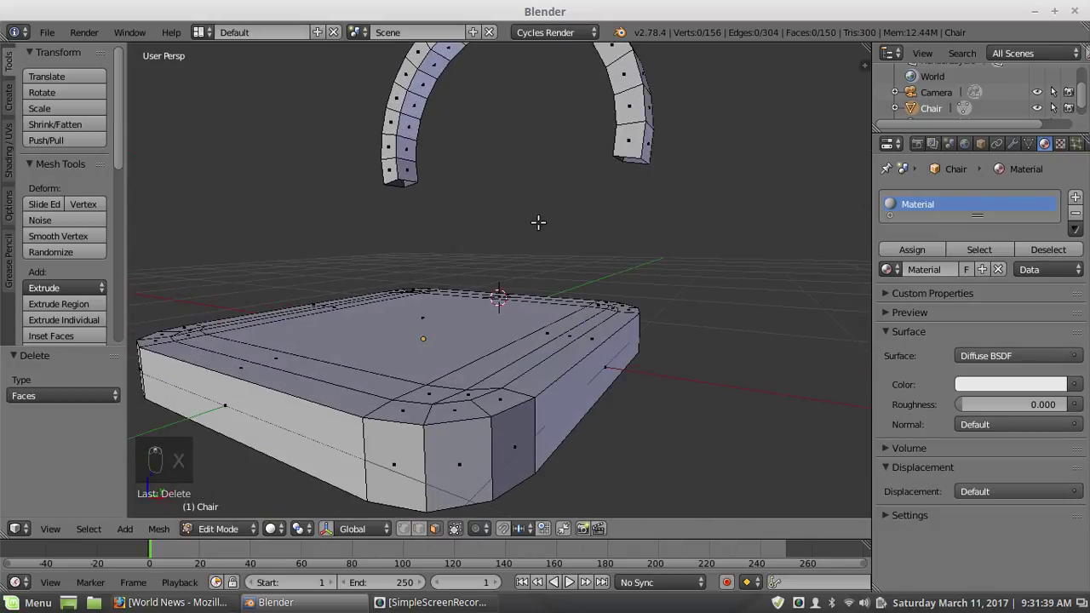
{"action": "scroll", "coordinate": [538, 223], "scroll_direction": "up", "scroll_amount": 2}
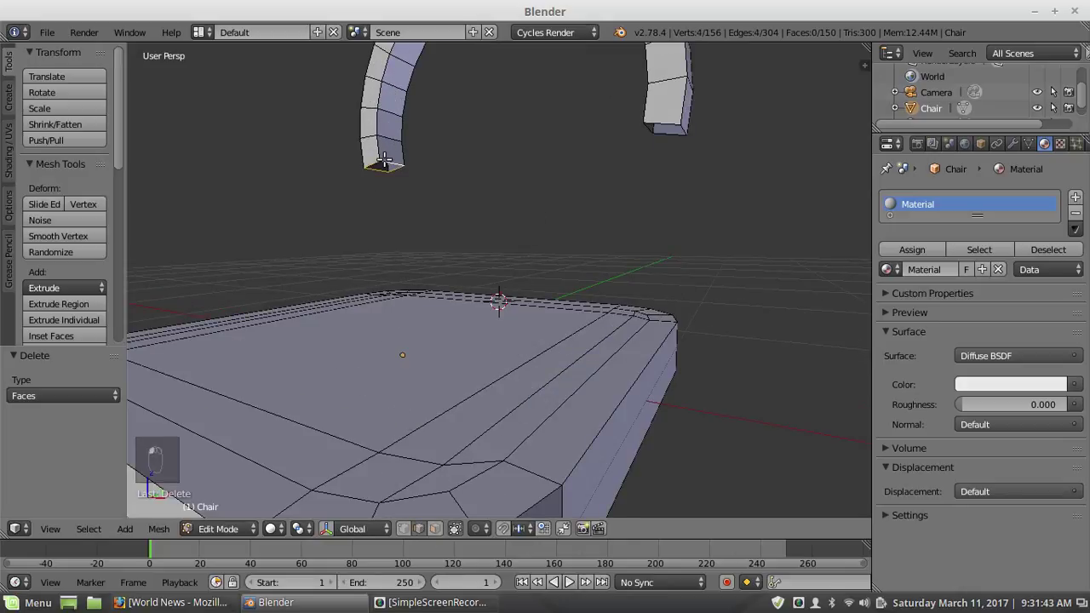
{"action": "right_click", "coordinate": [648, 126], "text": "shift"}
{"action": "key", "text": "f"}
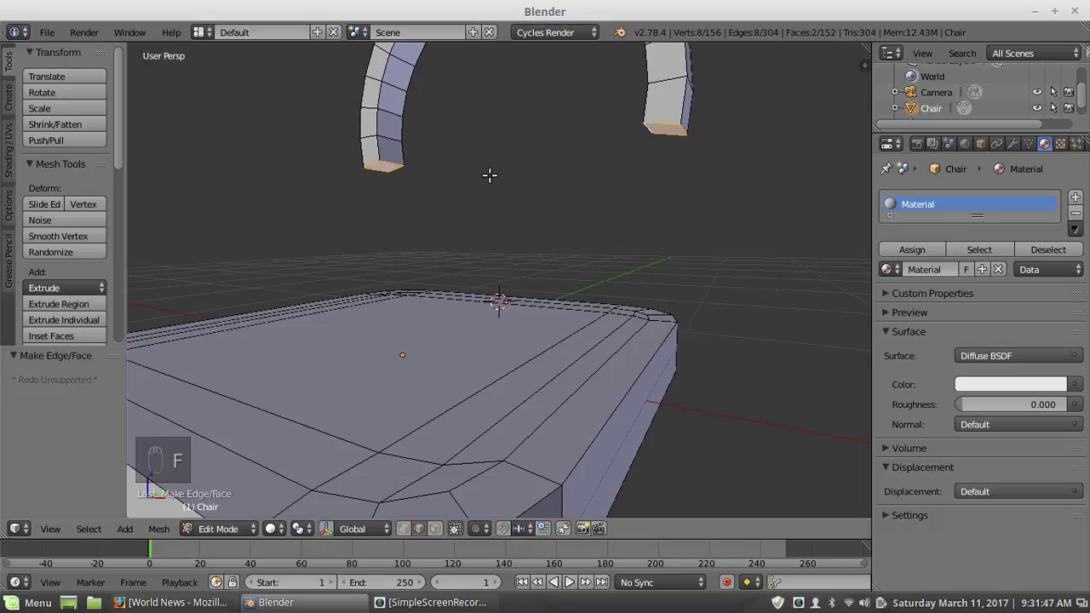
{"action": "key", "text": "a"}
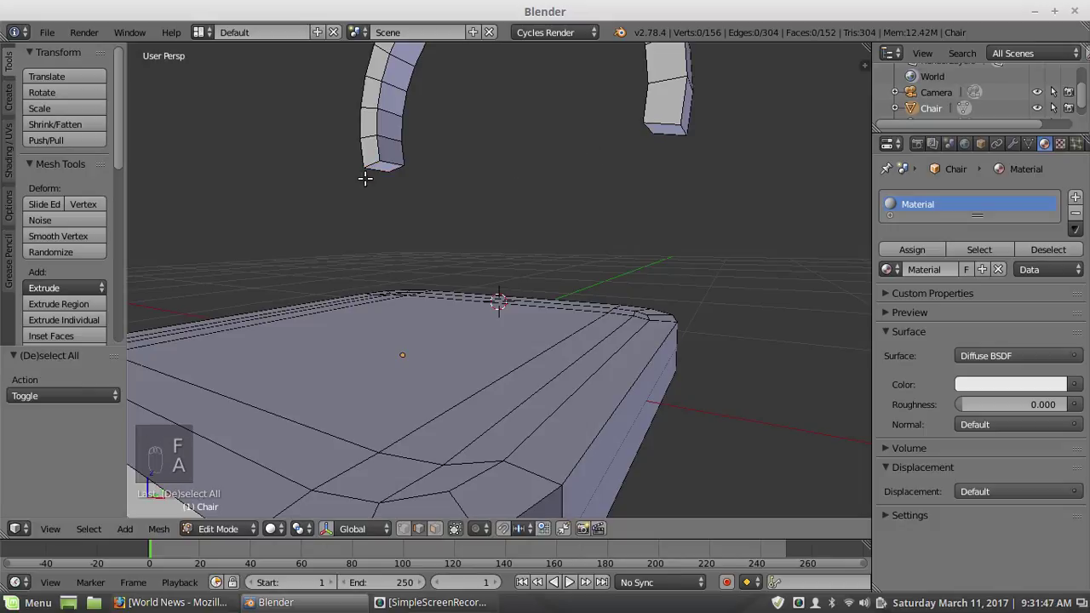
Step: Set the pivot point to Individual Origins and extrude both end faces of the arch down along their normals into the seat's back
{"action": "left_click", "coordinate": [434, 529]}
{"action": "right_click", "coordinate": [382, 166]}
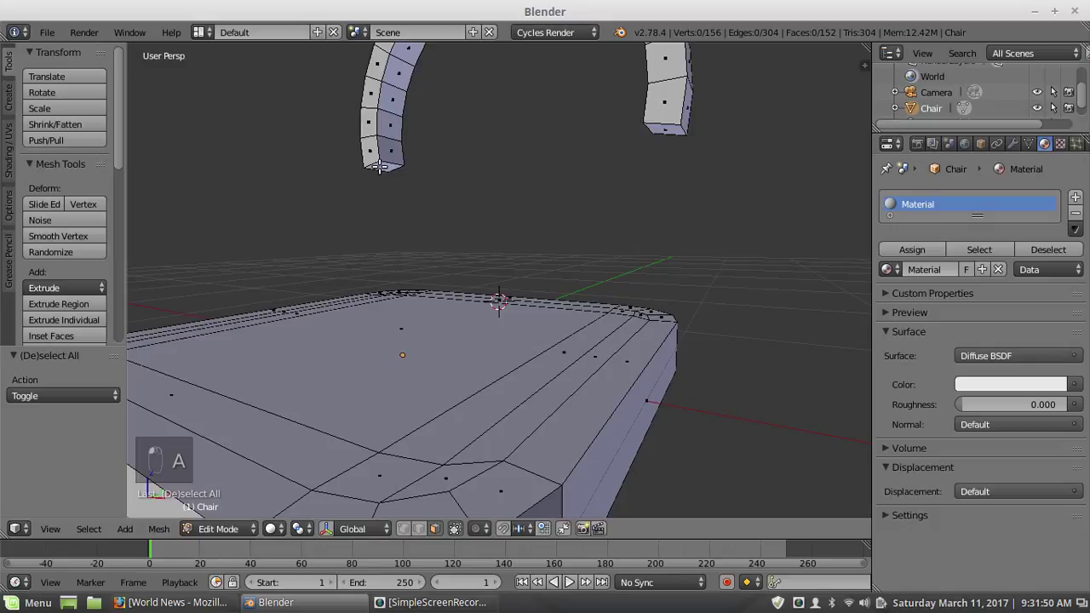
{"action": "right_click", "coordinate": [671, 132], "text": "shift"}
{"action": "middle_click_drag", "start_coordinate": [477, 207], "coordinate": [499, 236]}
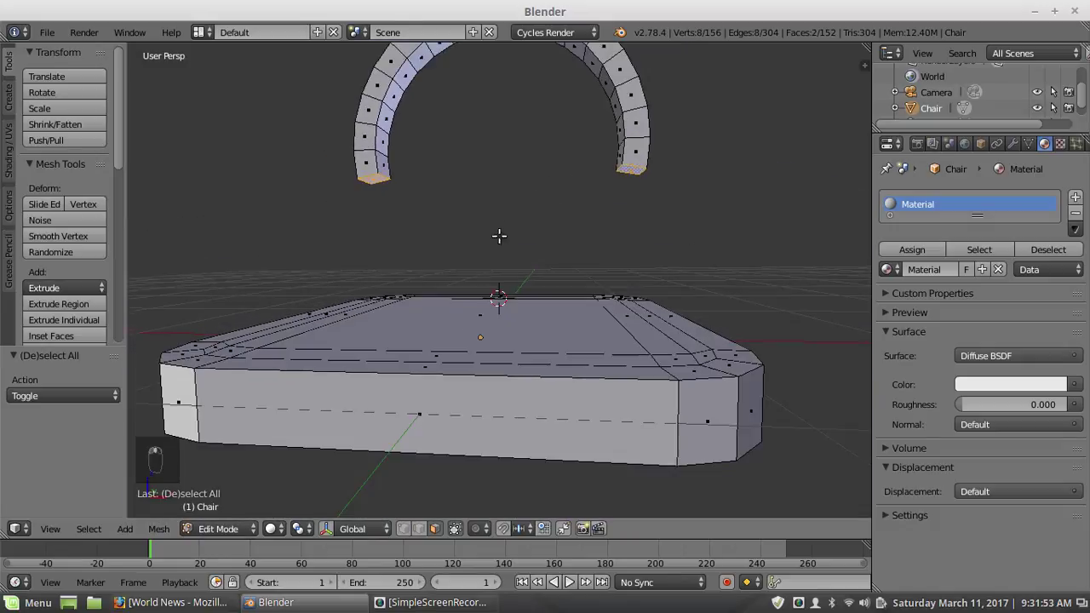
{"action": "left_click", "coordinate": [300, 530]}
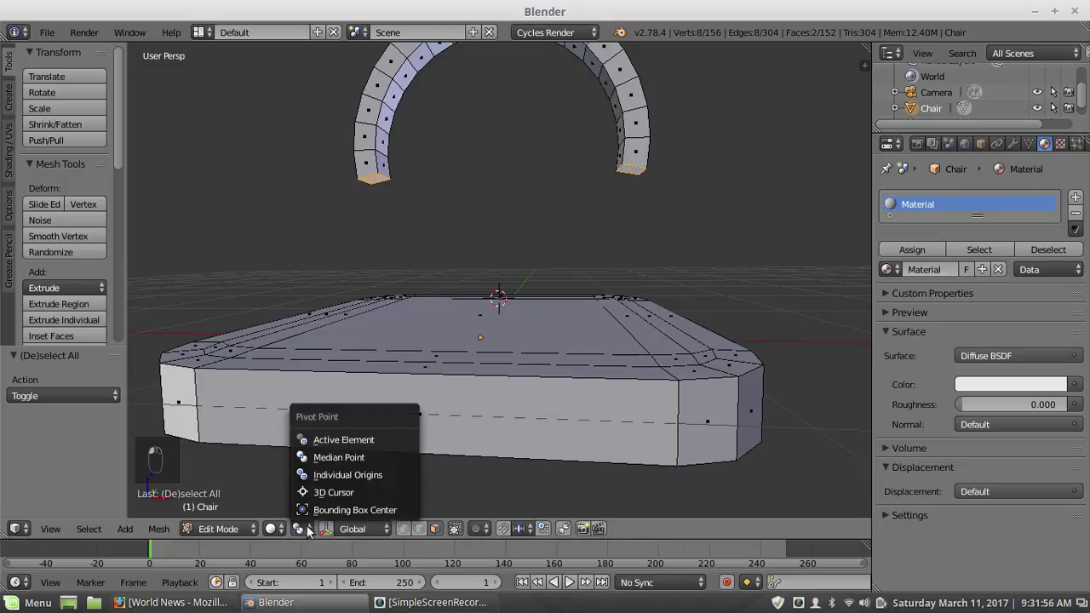
{"action": "left_click", "coordinate": [342, 475]}
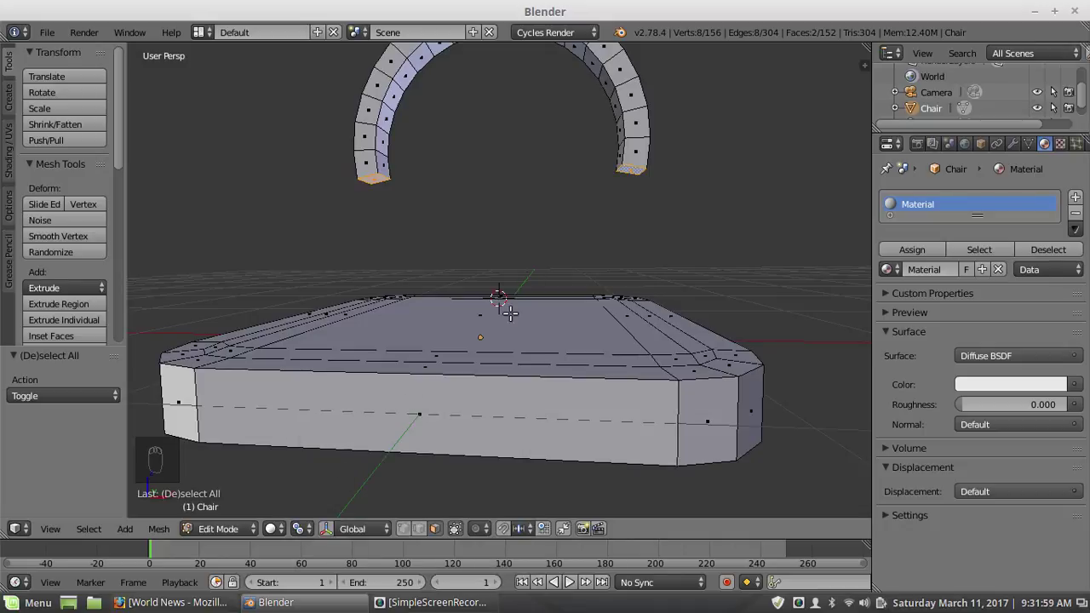
{"action": "key", "text": "e"}
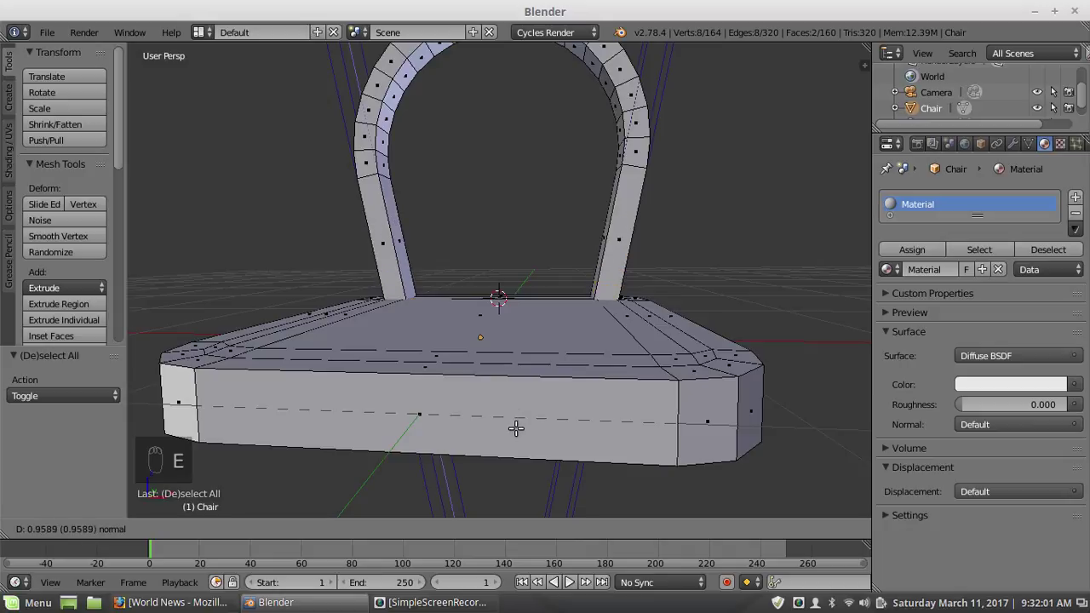
{"action": "left_click", "coordinate": [523, 471]}
{"action": "scroll", "coordinate": [557, 333], "scroll_direction": "down", "scroll_amount": 5}
{"action": "middle_click_drag", "start_coordinate": [557, 333], "coordinate": [448, 367]}
{"action": "scroll", "coordinate": [449, 367], "scroll_direction": "up", "scroll_amount": 3}
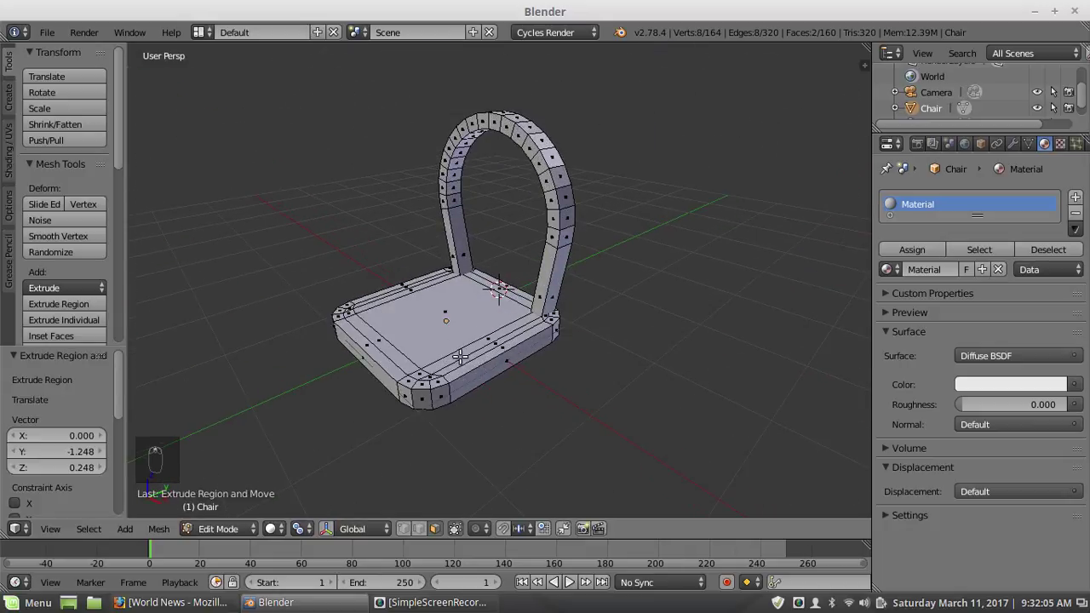
Step: Select the whole arch as linked geometry and move it up 0.333 along Z
{"action": "key", "text": "l"}
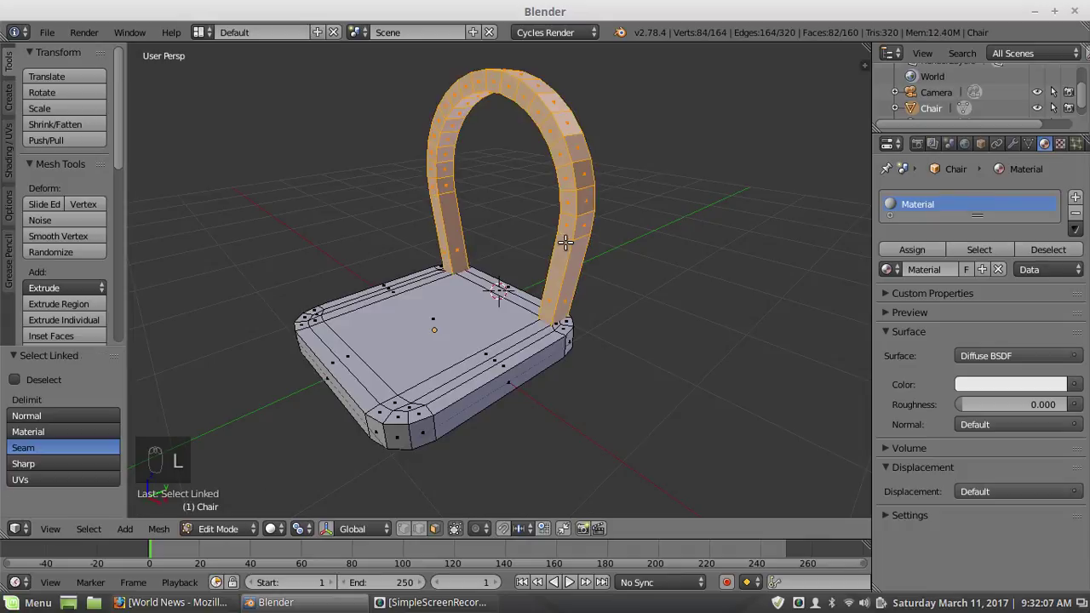
{"action": "key", "text": "g"}
{"action": "key", "text": "z"}
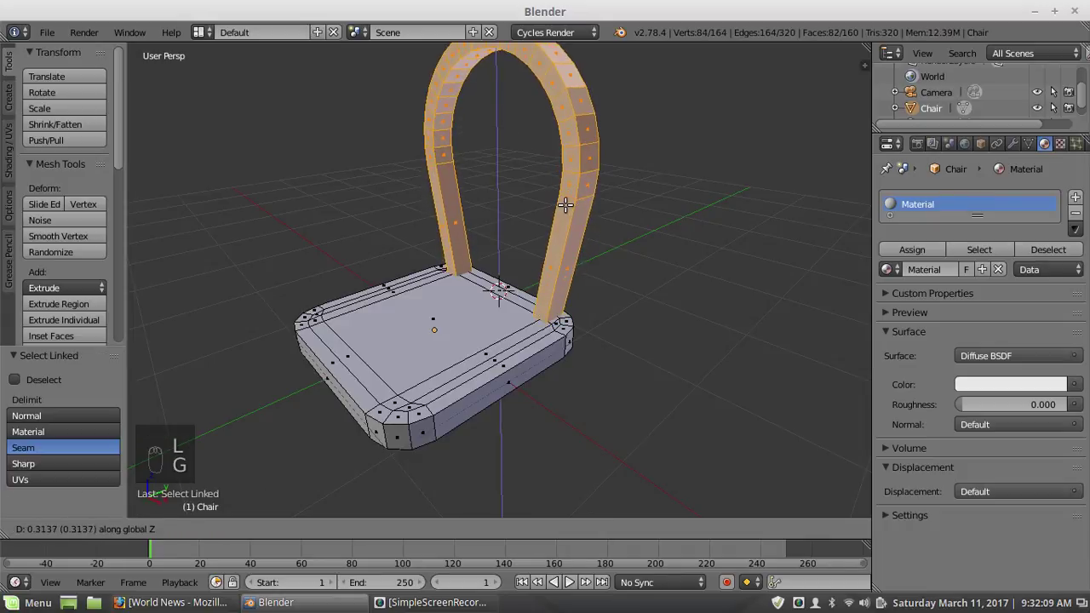
{"action": "left_click", "coordinate": [501, 245]}
{"action": "middle_click_drag", "start_coordinate": [501, 245], "coordinate": [567, 227]}
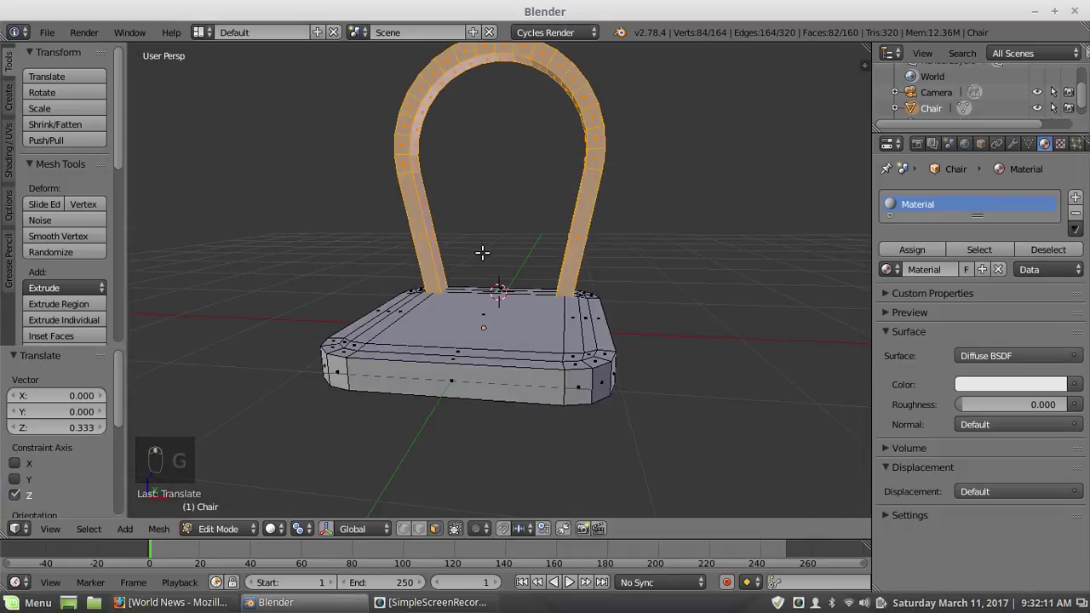
Step: Scale the arch uniformly by 1.133, thin it to 0.654 along Y, and clear the selection
{"action": "key", "text": "s"}
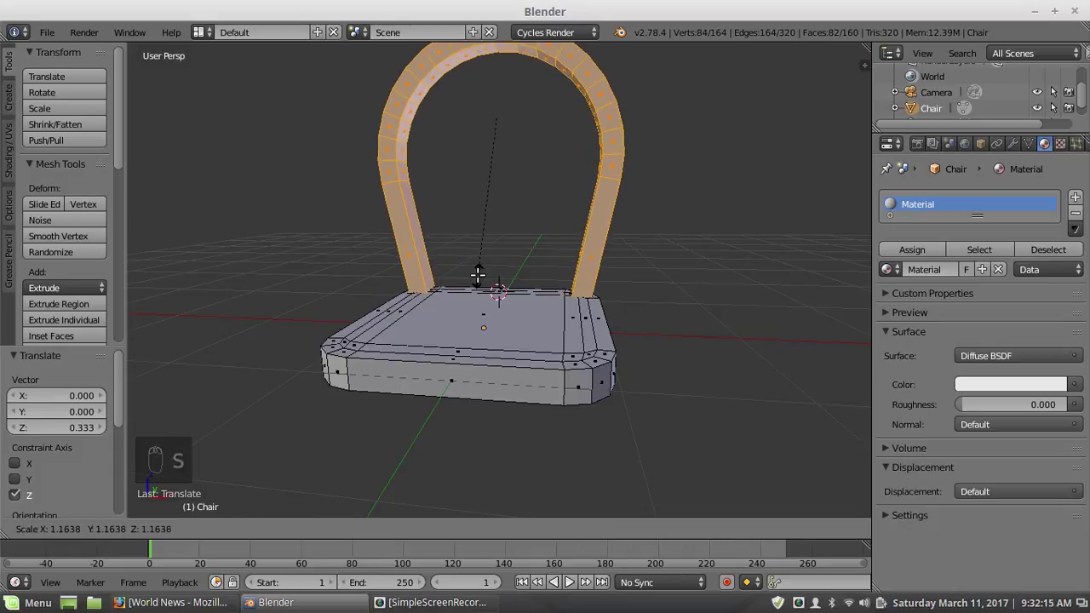
{"action": "left_click", "coordinate": [481, 271]}
{"action": "middle_click_drag", "start_coordinate": [540, 255], "coordinate": [491, 285]}
{"action": "key", "text": "s"}
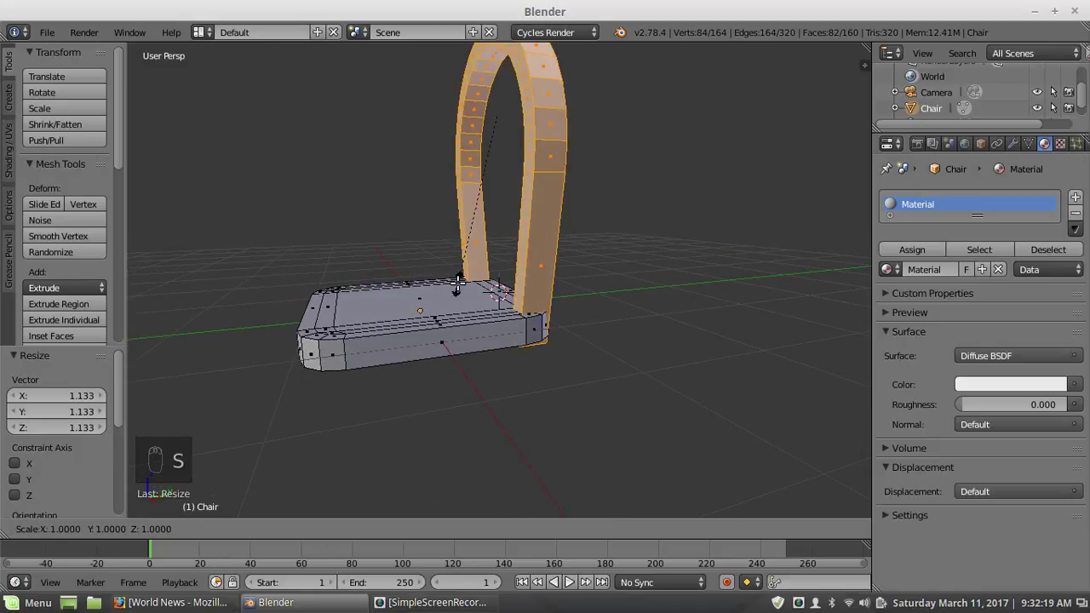
{"action": "key", "text": "z"}
{"action": "key", "text": "y"}
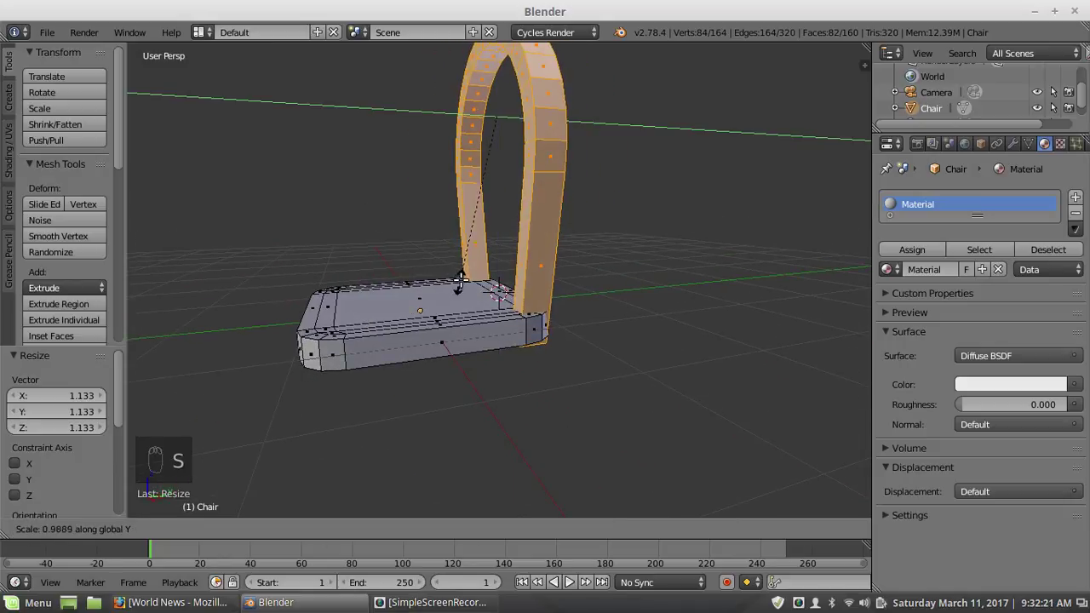
{"action": "left_click", "coordinate": [500, 228]}
{"action": "scroll", "coordinate": [493, 235], "scroll_direction": "down", "scroll_amount": 3}
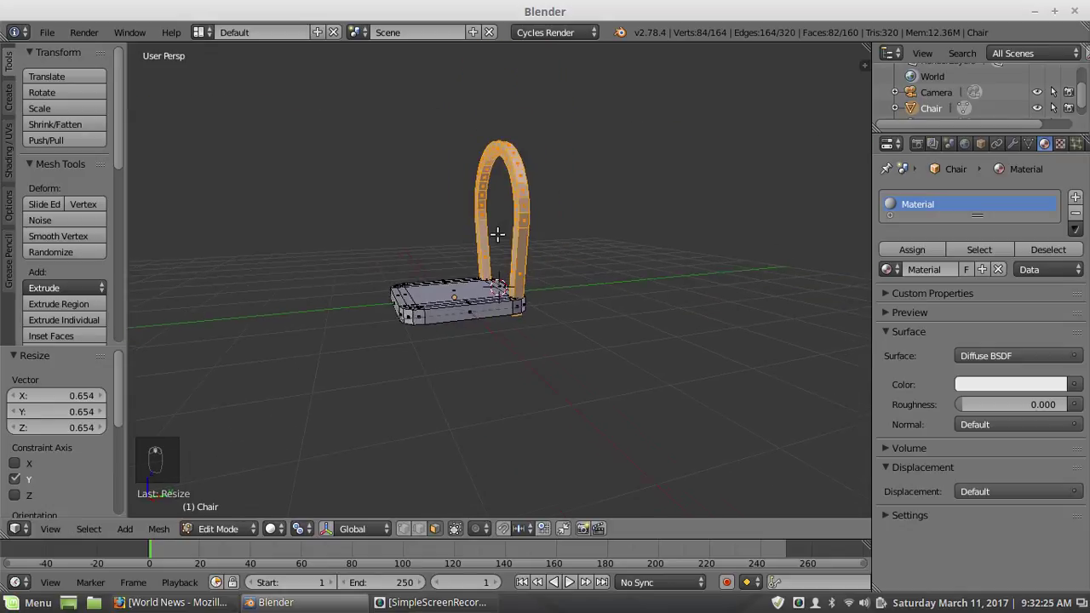
{"action": "middle_click_drag", "start_coordinate": [494, 233], "coordinate": [565, 294]}
{"action": "key", "text": "a"}
Step: Select the two end faces of the backrest arch that stick out beneath the seat
{"action": "scroll", "coordinate": [501, 252], "scroll_direction": "up", "scroll_amount": 4}
{"action": "scroll", "coordinate": [500, 252], "scroll_direction": "down", "scroll_amount": 2}
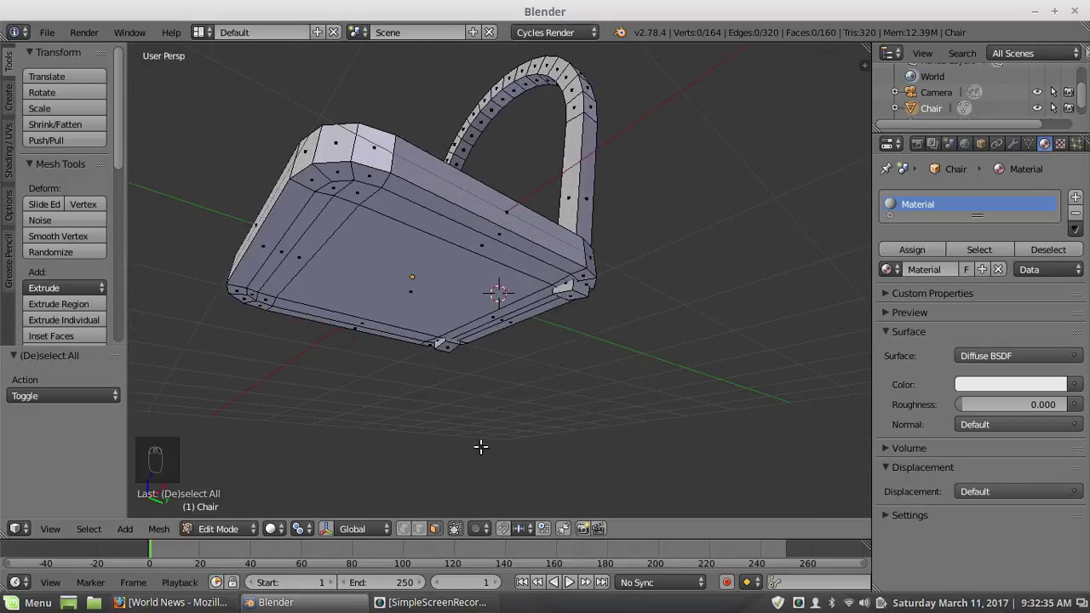
{"action": "right_click", "coordinate": [571, 294]}
{"action": "middle_click_drag", "start_coordinate": [573, 294], "coordinate": [459, 389]}
{"action": "right_click", "coordinate": [409, 304], "text": "shift"}
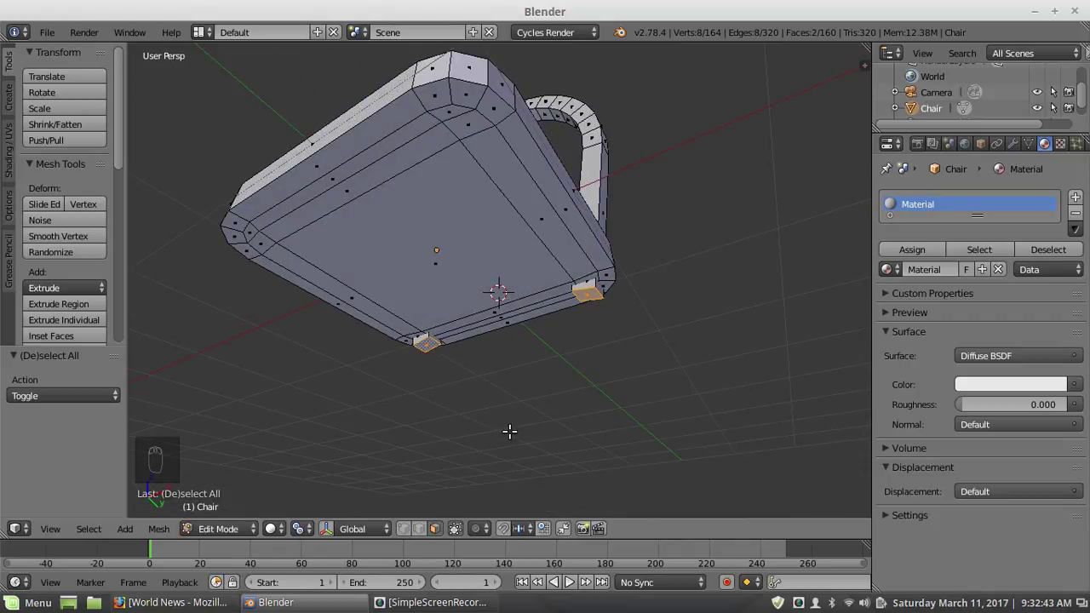
{"action": "key", "text": "g"}
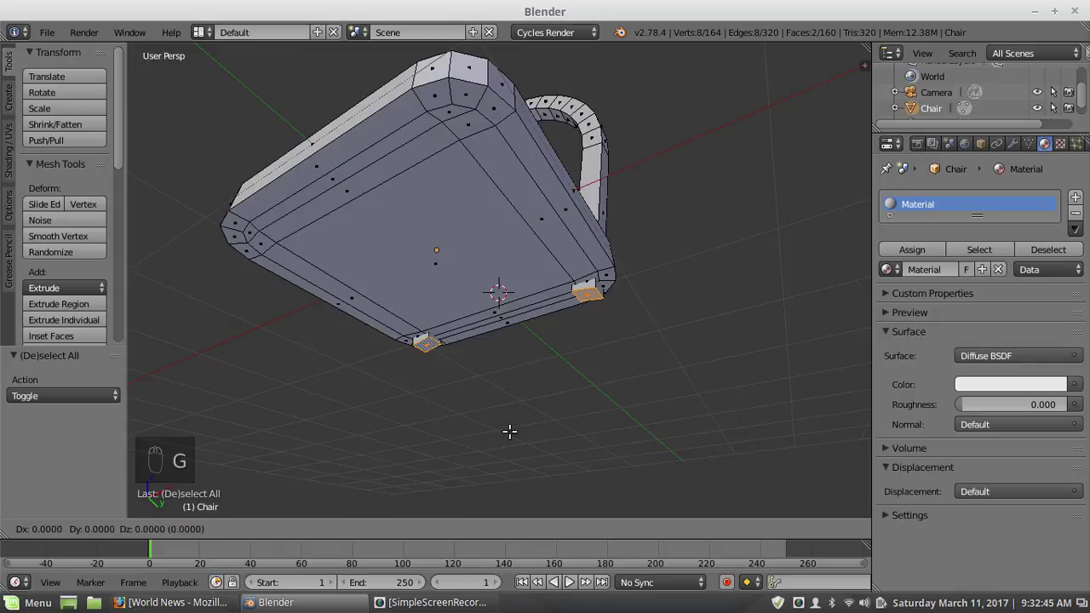
{"action": "key", "text": "z"}
{"action": "right_click", "coordinate": [509, 432]}
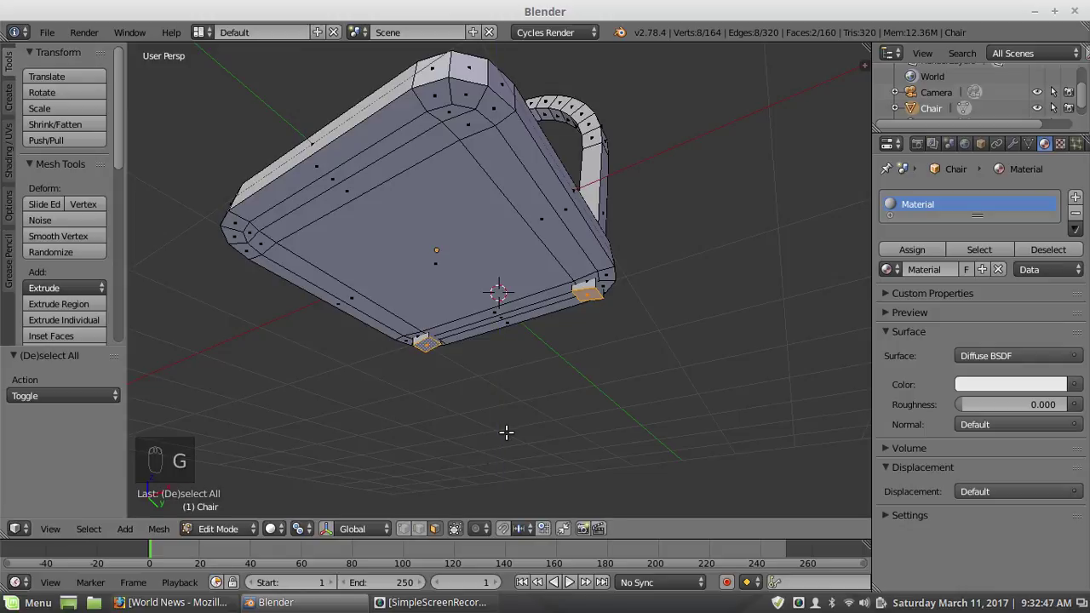
Step: Set the transform orientation to Normal for the two selected end faces under the seat
{"action": "left_click", "coordinate": [354, 529]}
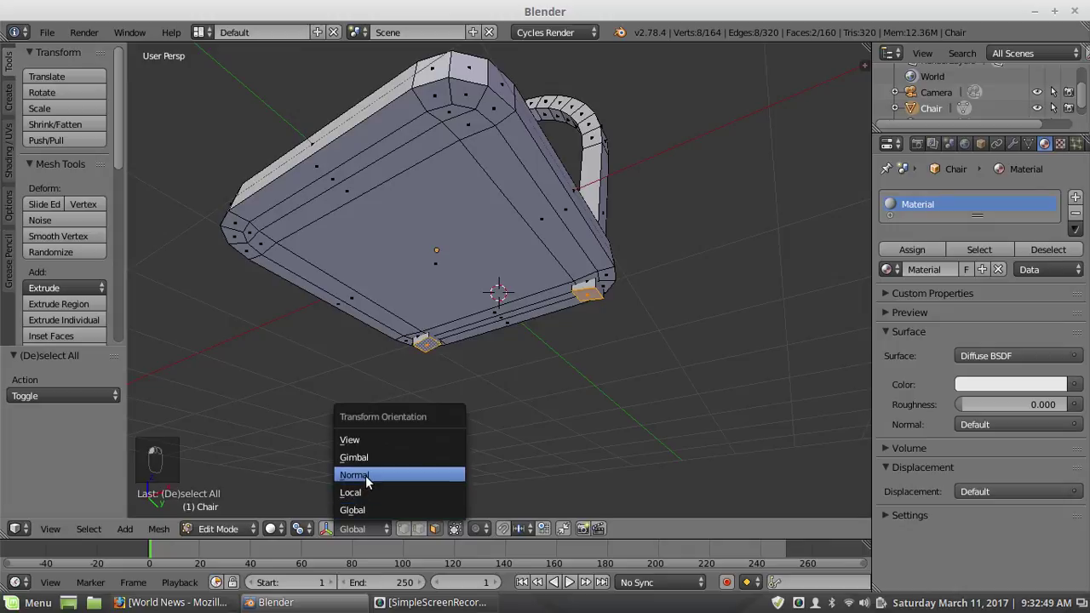
{"action": "left_click", "coordinate": [366, 475]}
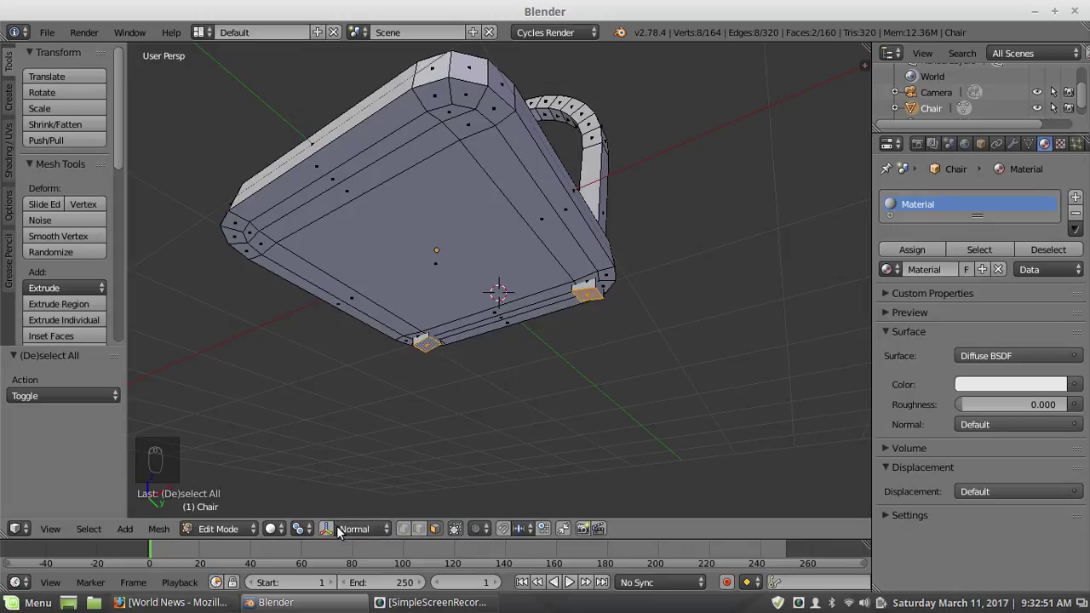
{"action": "left_click", "coordinate": [359, 528]}
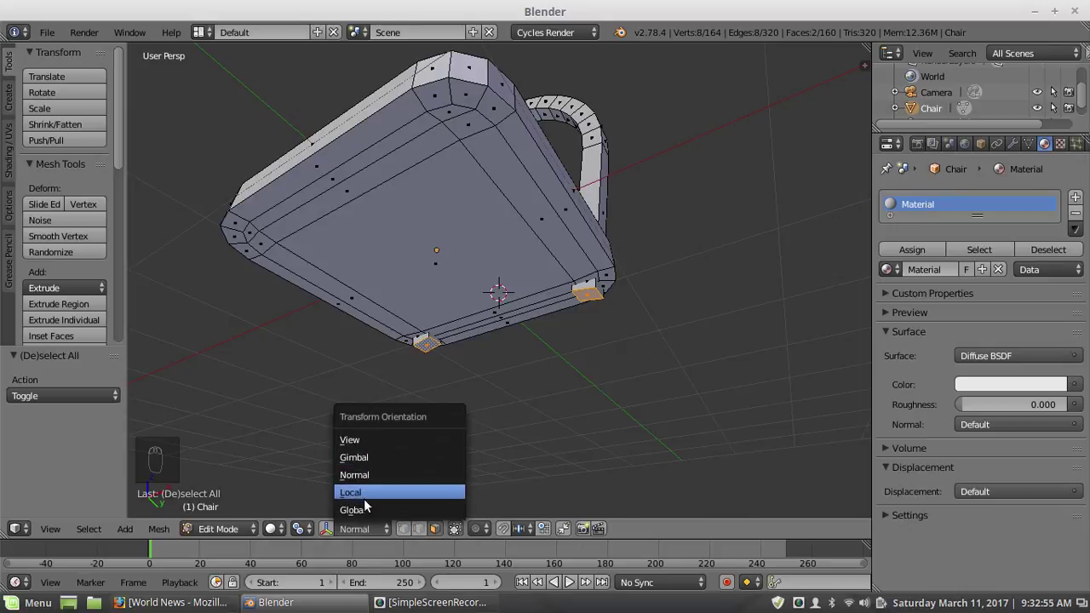
{"action": "left_click", "coordinate": [370, 472]}
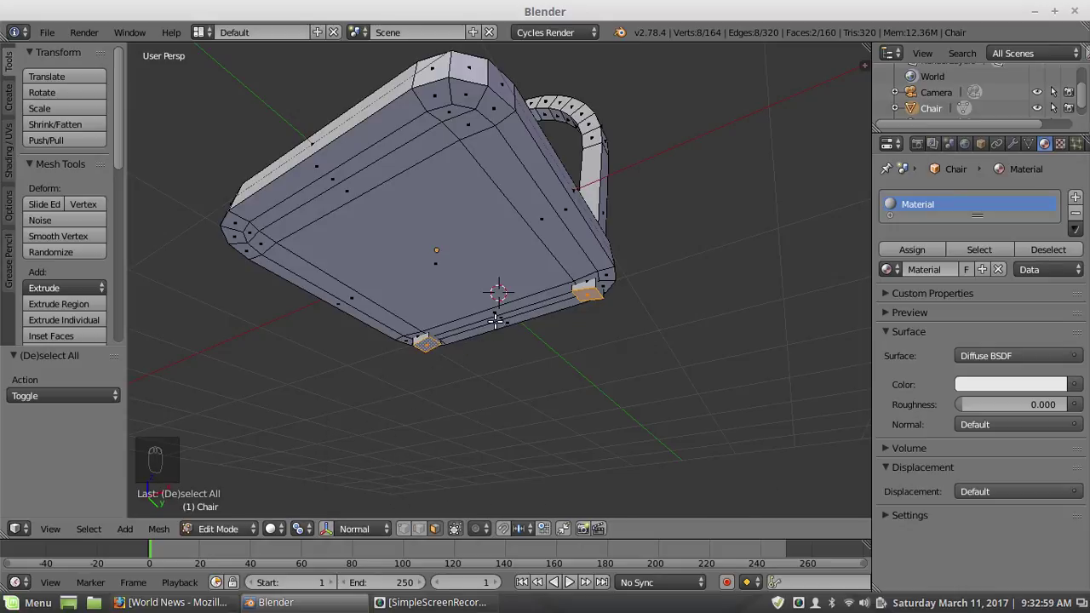
{"action": "middle_click_drag", "start_coordinate": [495, 321], "coordinate": [553, 321]}
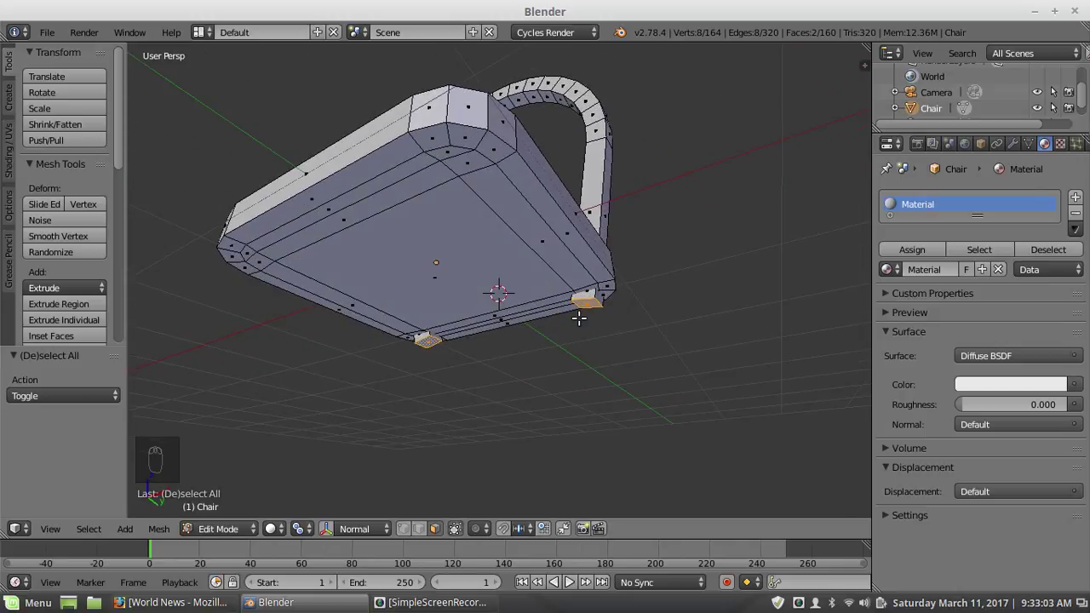
Step: Try to move the two arch end faces under the seat along global Z and their normal Z axis
{"action": "key", "text": "g"}
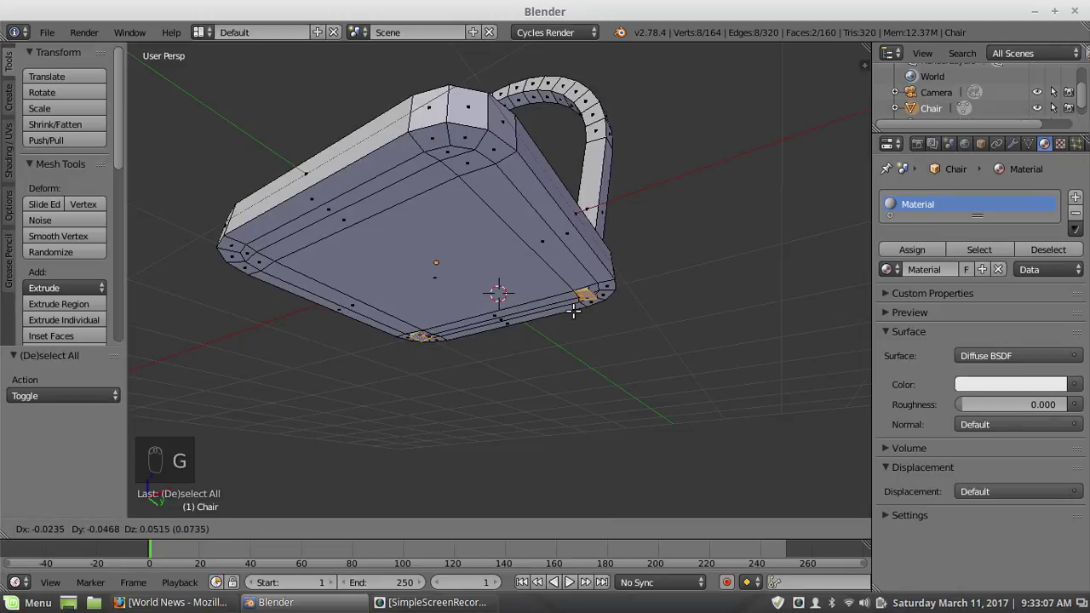
{"action": "key", "text": "z"}
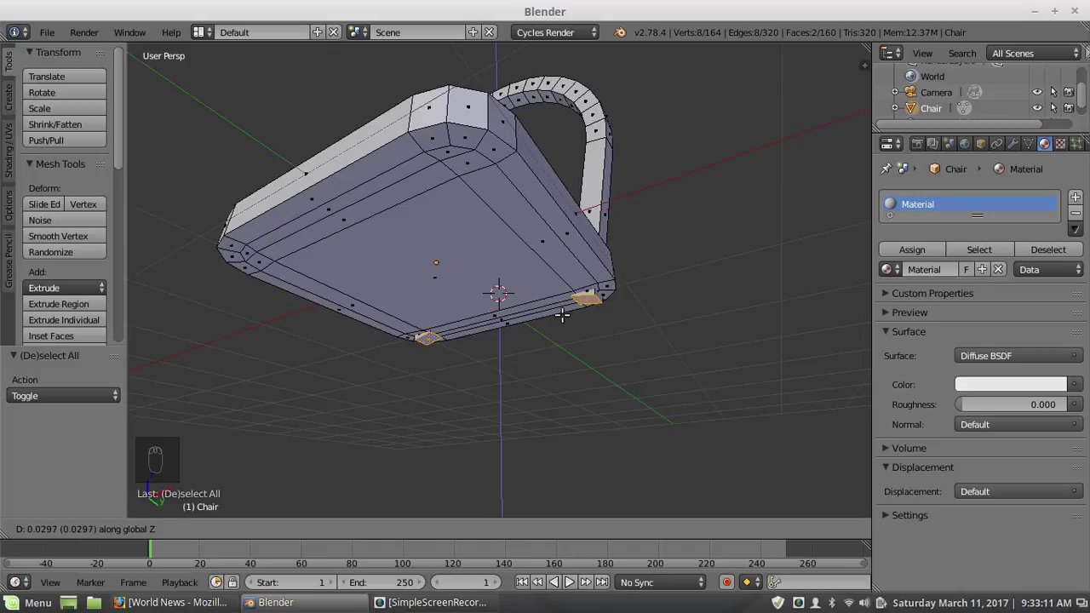
{"action": "key", "text": "z"}
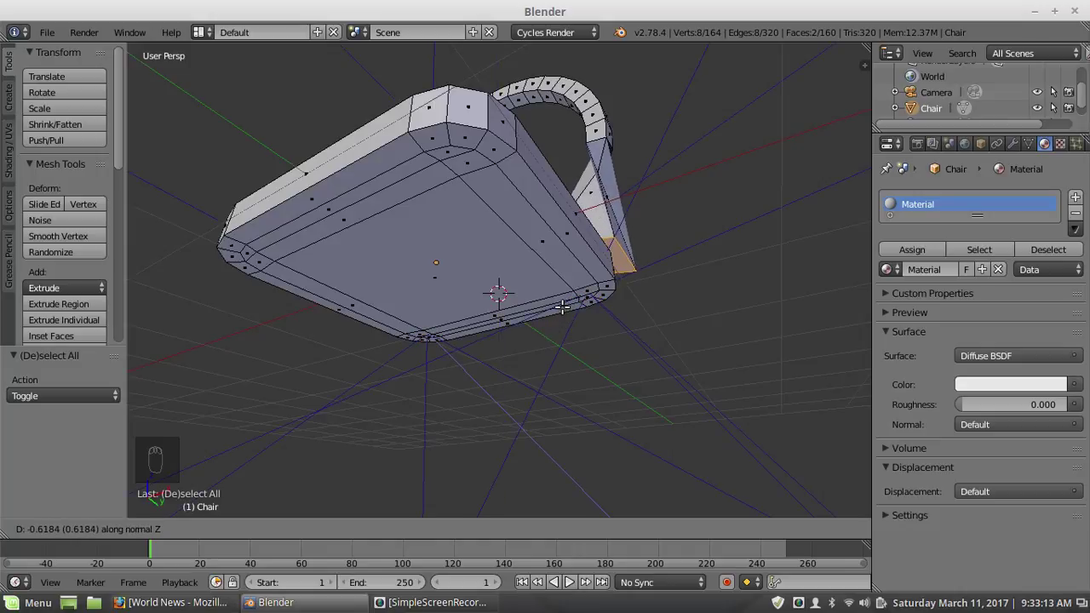
{"action": "key", "text": "Escape"}
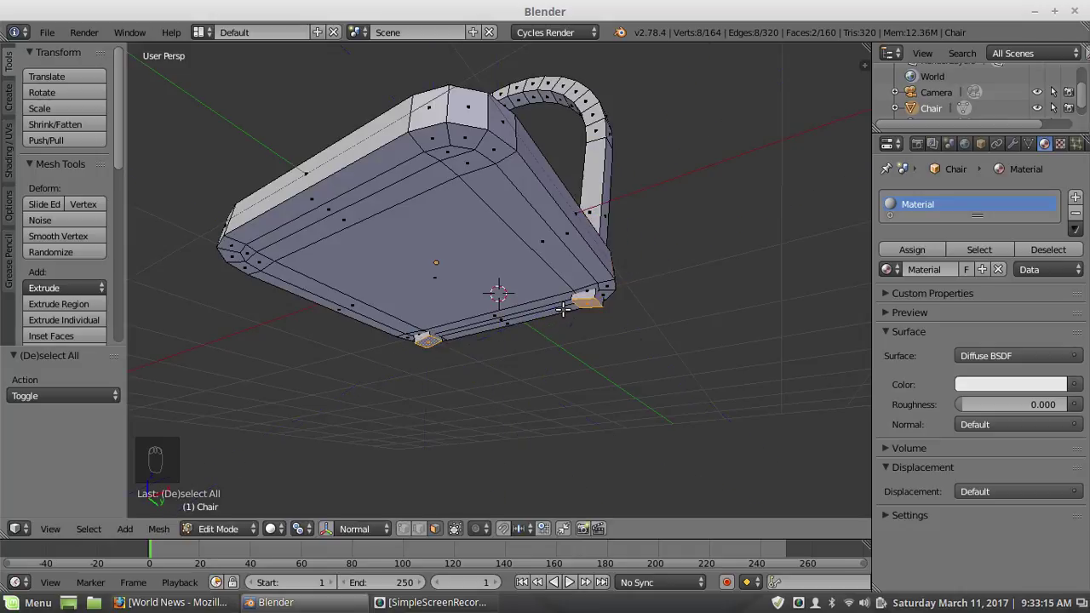
Step: Change the pivot point to Median Point and try moving the two end faces along Z again
{"action": "left_click", "coordinate": [308, 529]}
{"action": "left_click", "coordinate": [334, 462]}
{"action": "key", "text": "g"}
{"action": "key", "text": "z"}
{"action": "key", "text": "z"}
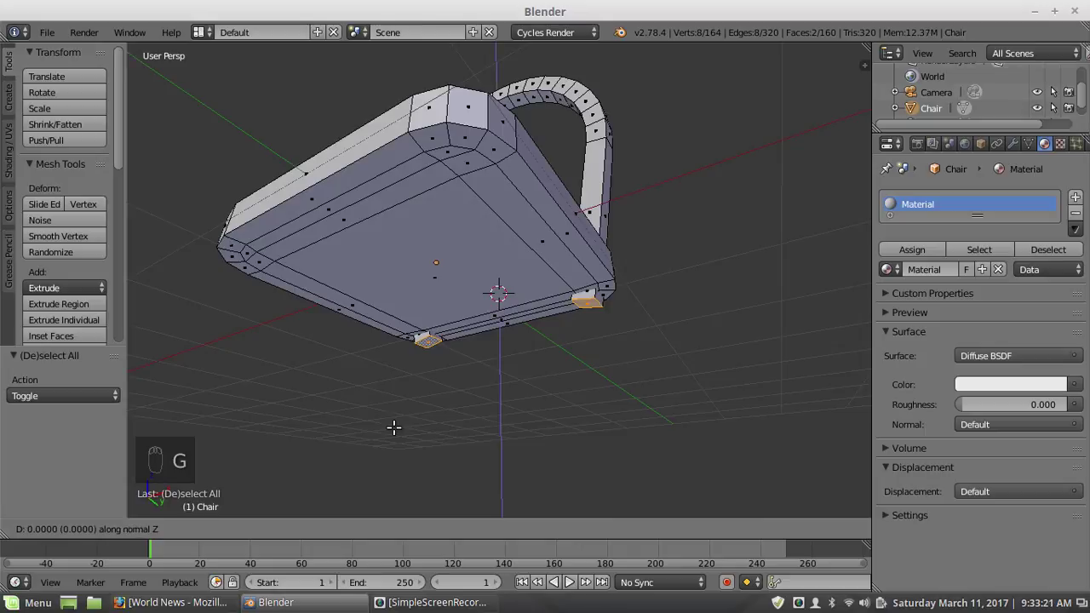
{"action": "key", "text": "z"}
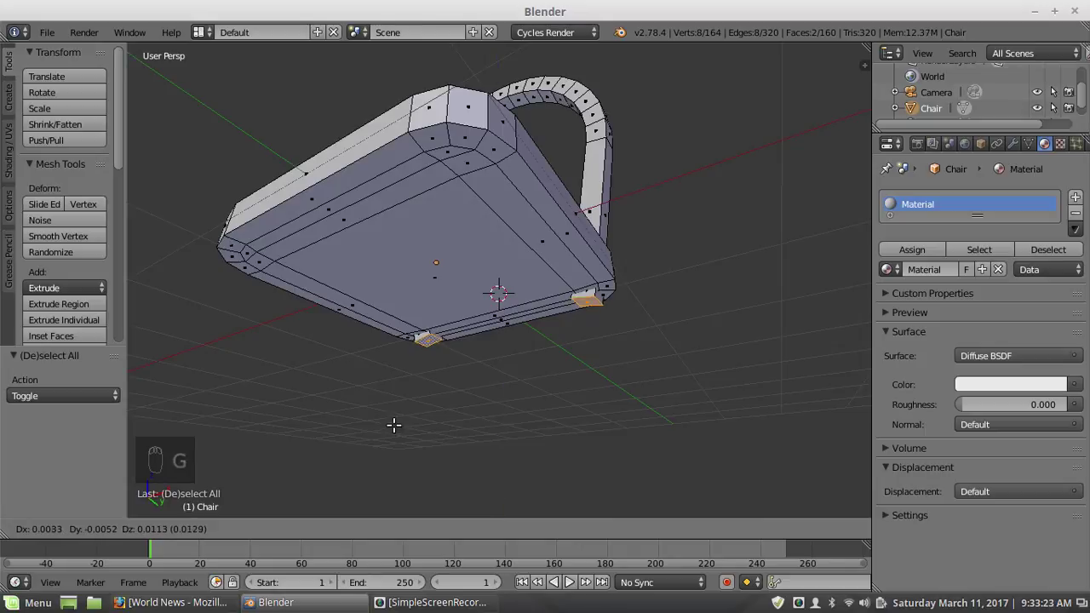
{"action": "key", "text": "z"}
{"action": "key", "text": "z"}
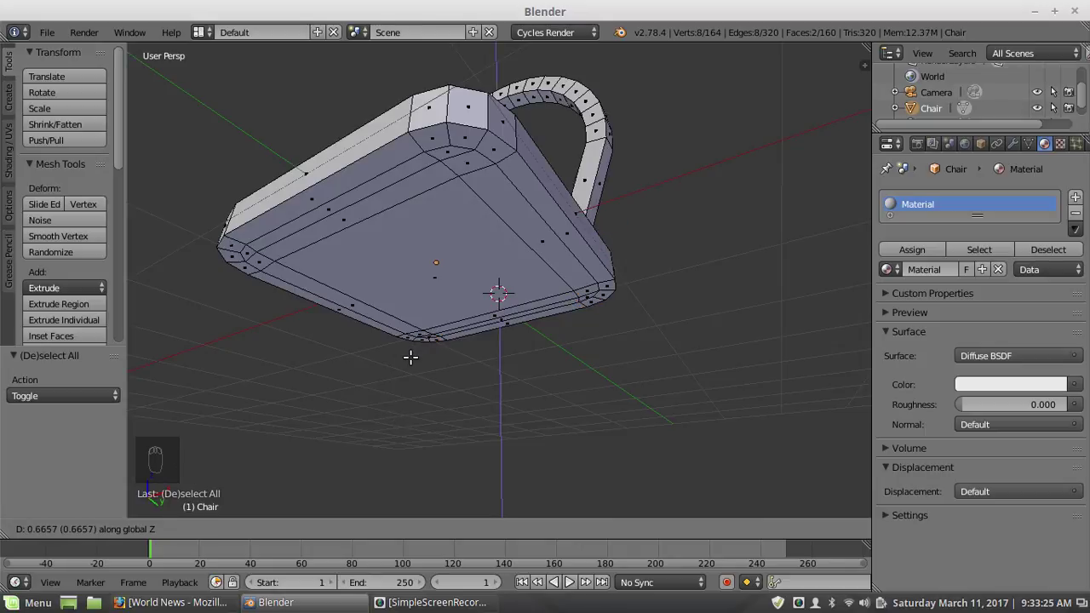
{"action": "left_click", "coordinate": [407, 387]}
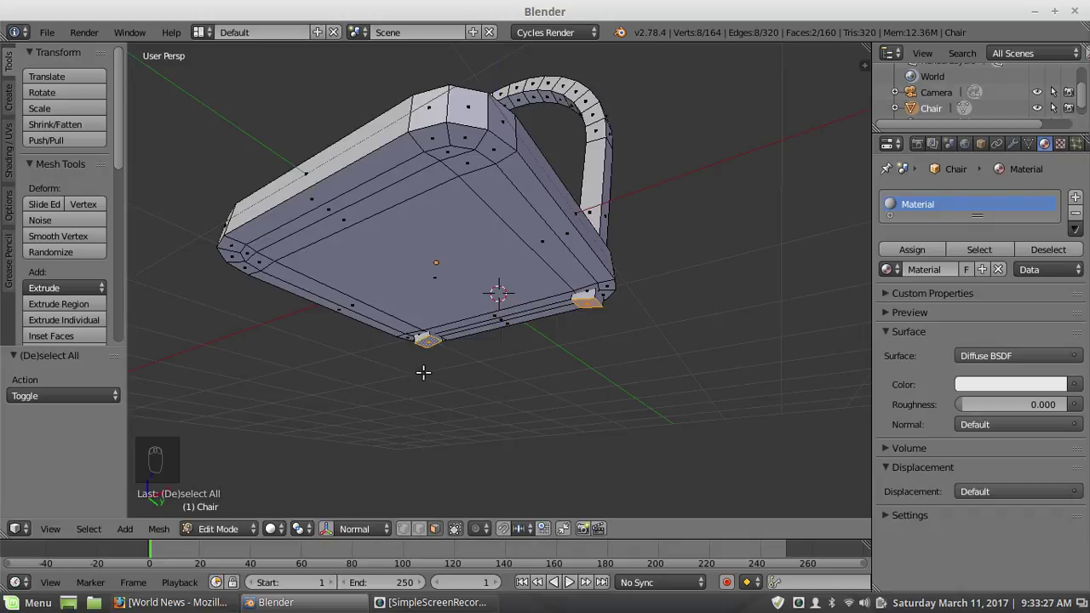
Step: Try to move the two end faces along their normal Y and normal X axes
{"action": "middle_click_drag", "start_coordinate": [423, 370], "coordinate": [427, 397]}
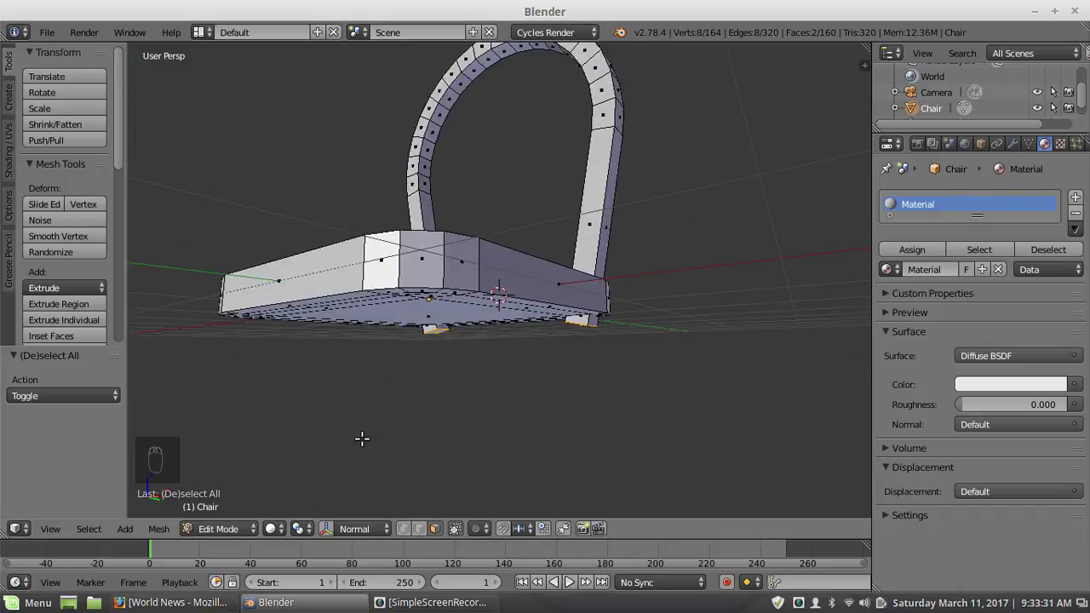
{"action": "key", "text": "g"}
{"action": "key", "text": "y"}
{"action": "key", "text": "y"}
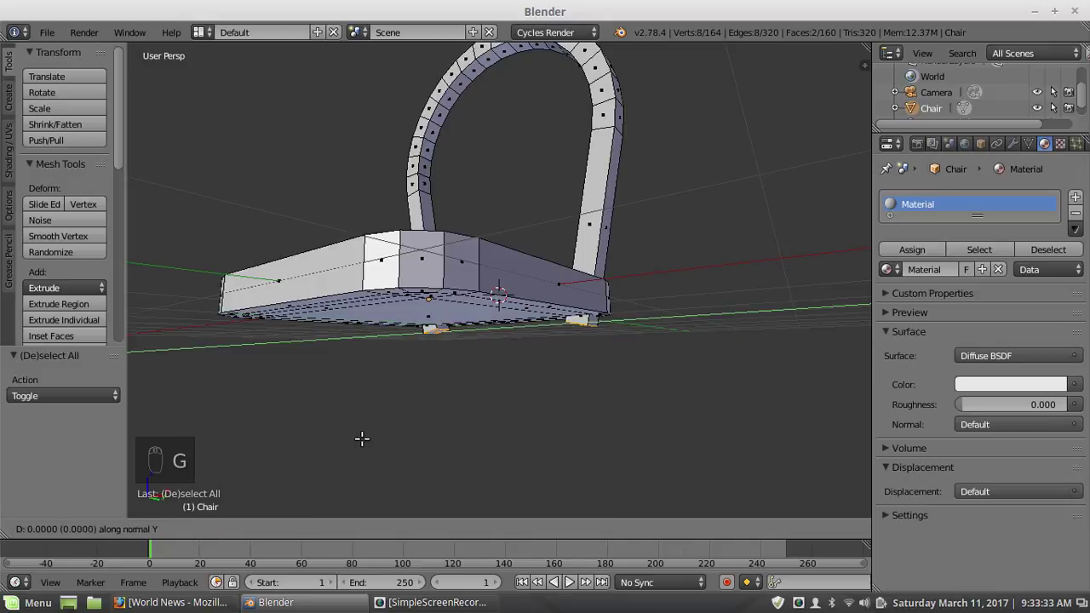
{"action": "key", "text": "x"}
{"action": "key", "text": "x"}
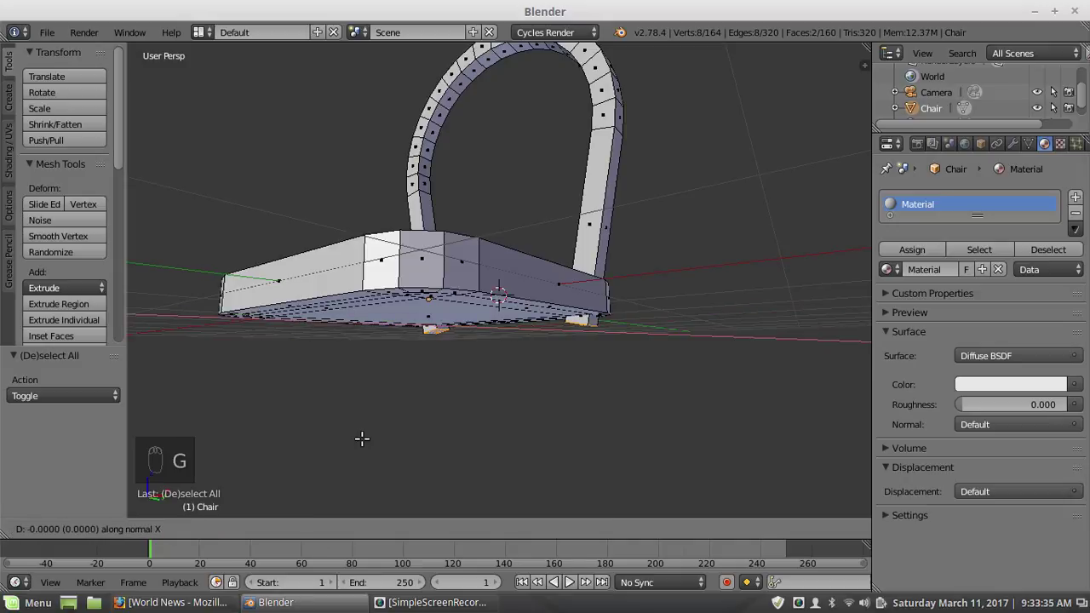
{"action": "right_click", "coordinate": [361, 438]}
Step: Set the pivot point to Individual Origins and try moving the end faces along their normal Z and Y axes
{"action": "left_click", "coordinate": [298, 529]}
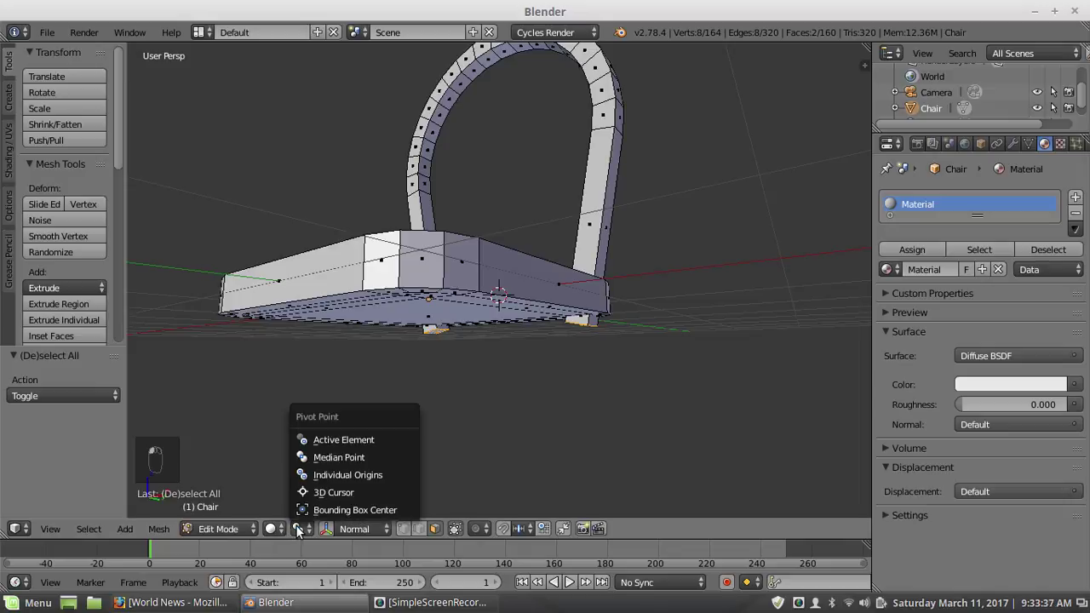
{"action": "left_click", "coordinate": [338, 475]}
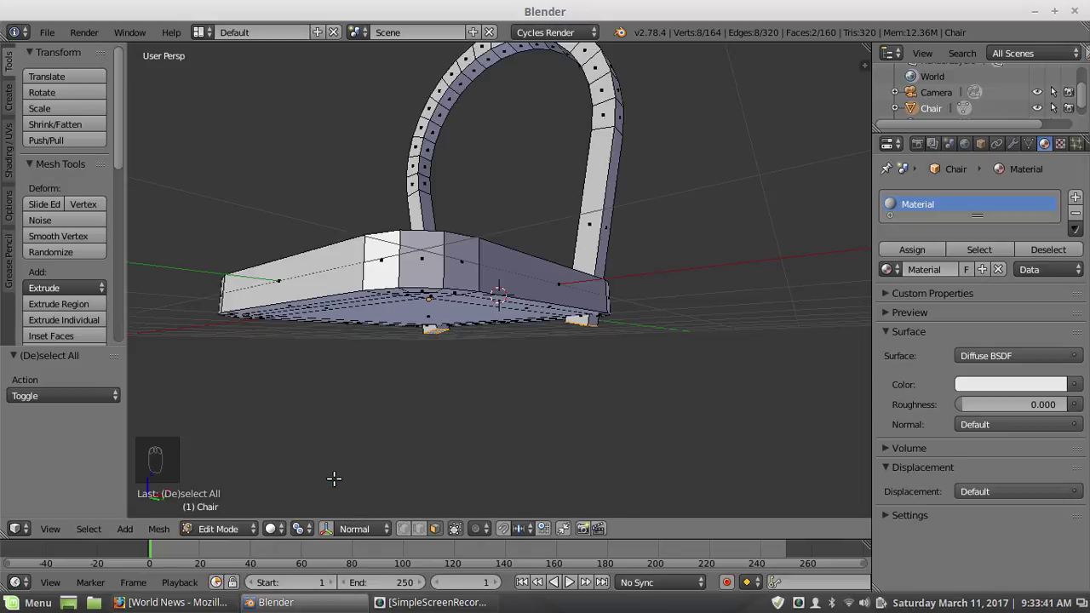
{"action": "key", "text": "g"}
{"action": "key", "text": "z"}
{"action": "key", "text": "z"}
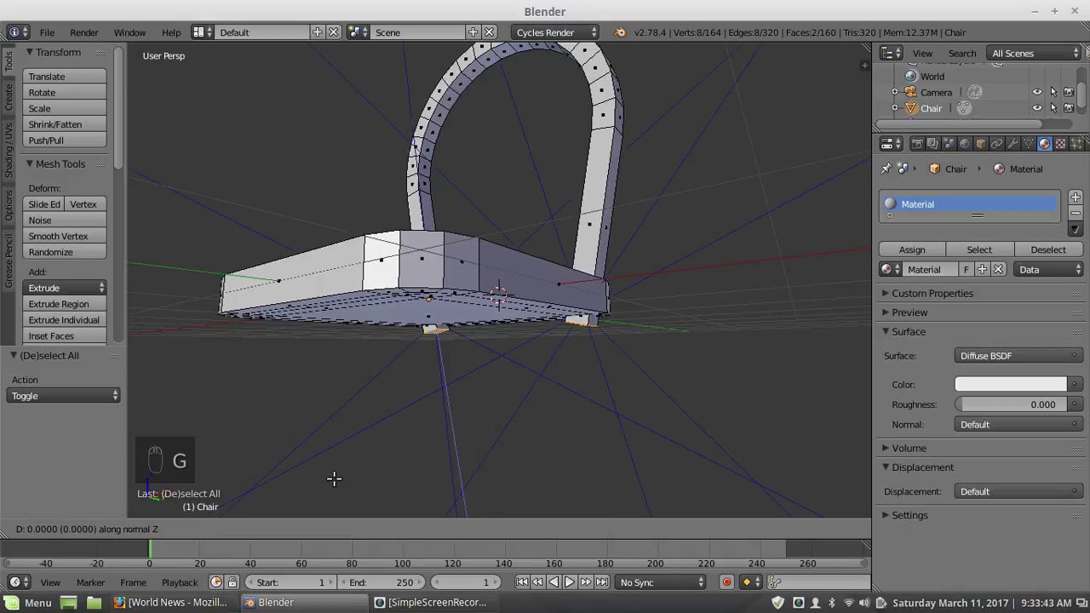
{"action": "key", "text": "y"}
{"action": "key", "text": "y"}
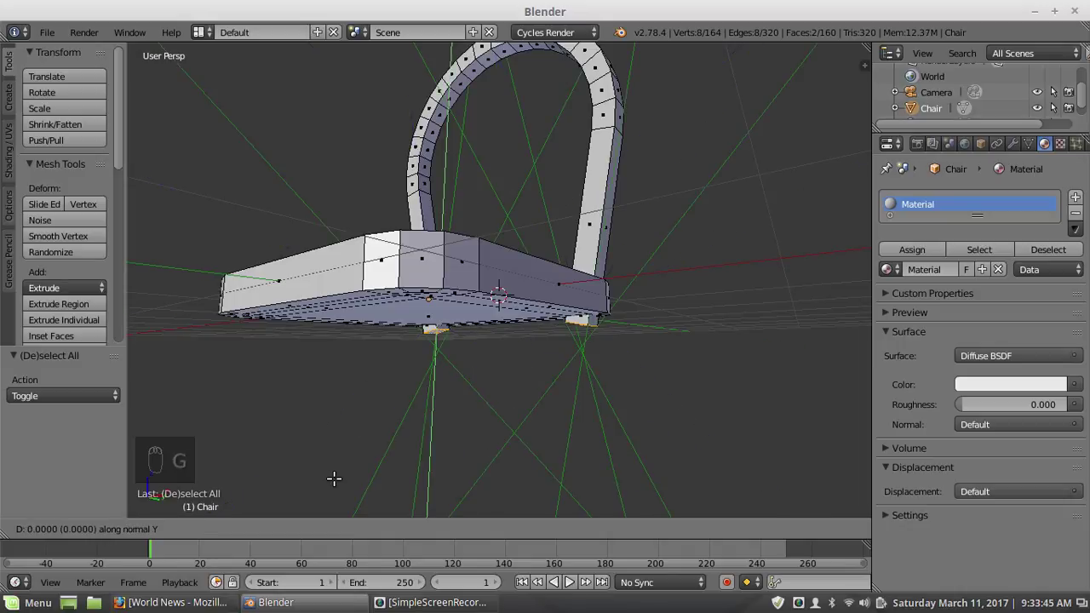
{"action": "right_click", "coordinate": [338, 465]}
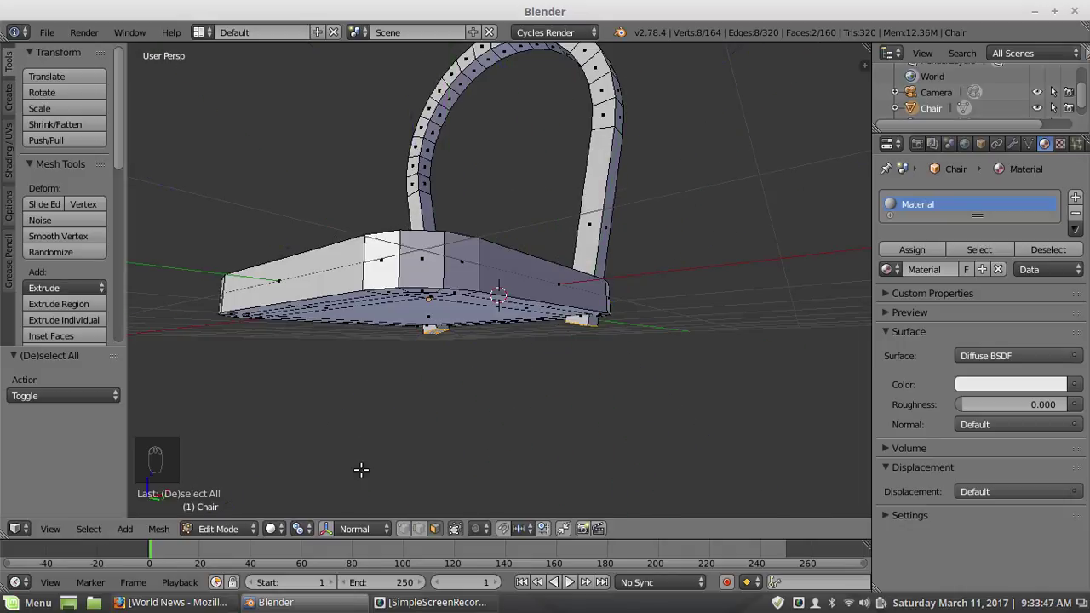
Step: Reselect the two arch end faces beneath the seat and edge-slide them up into the seat by a factor of 0.133
{"action": "middle_click_drag", "start_coordinate": [383, 437], "coordinate": [410, 391]}
{"action": "scroll", "coordinate": [439, 404], "scroll_direction": "up", "scroll_amount": 2}
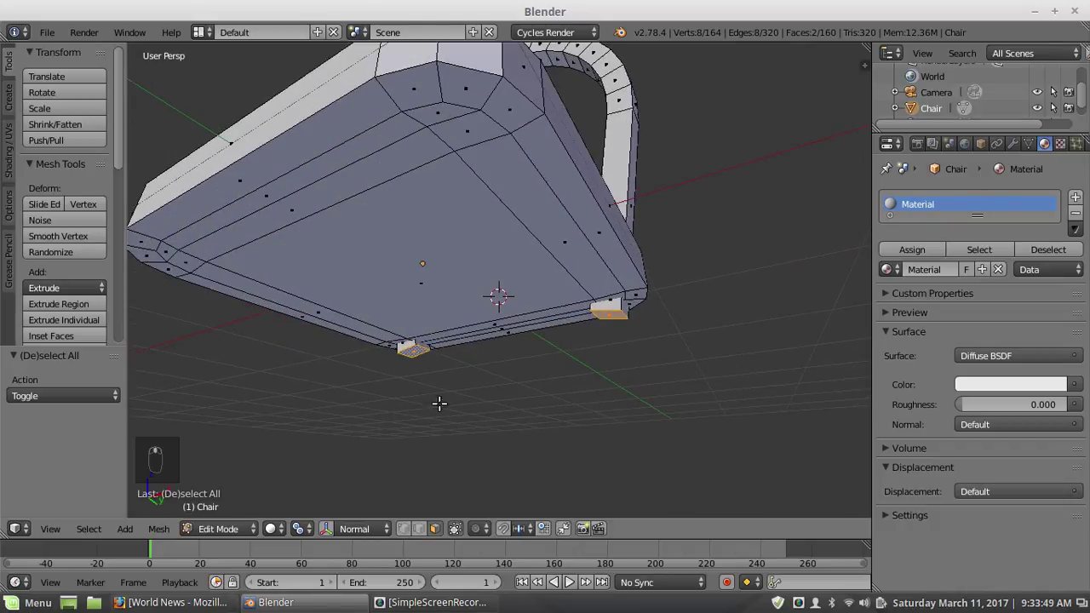
{"action": "key", "text": "a"}
{"action": "left_click", "coordinate": [610, 312]}
{"action": "right_click", "coordinate": [415, 346], "text": "shift"}
{"action": "middle_click_drag", "start_coordinate": [532, 399], "coordinate": [502, 418]}
{"action": "key", "text": "g"}
{"action": "key", "text": "g"}
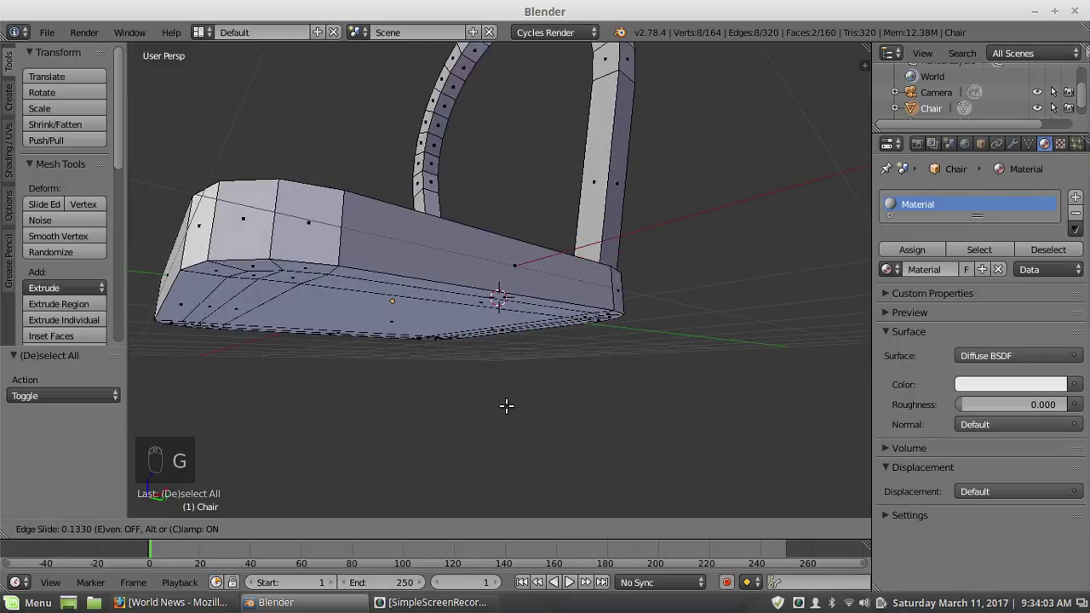
{"action": "left_click", "coordinate": [505, 406]}
Step: Delete the two arch end faces hidden inside the seat in wireframe display, and return to solid display
{"action": "middle_click_drag", "start_coordinate": [520, 395], "coordinate": [499, 370]}
{"action": "key", "text": "z"}
{"action": "scroll", "coordinate": [499, 372], "scroll_direction": "up", "scroll_amount": 2}
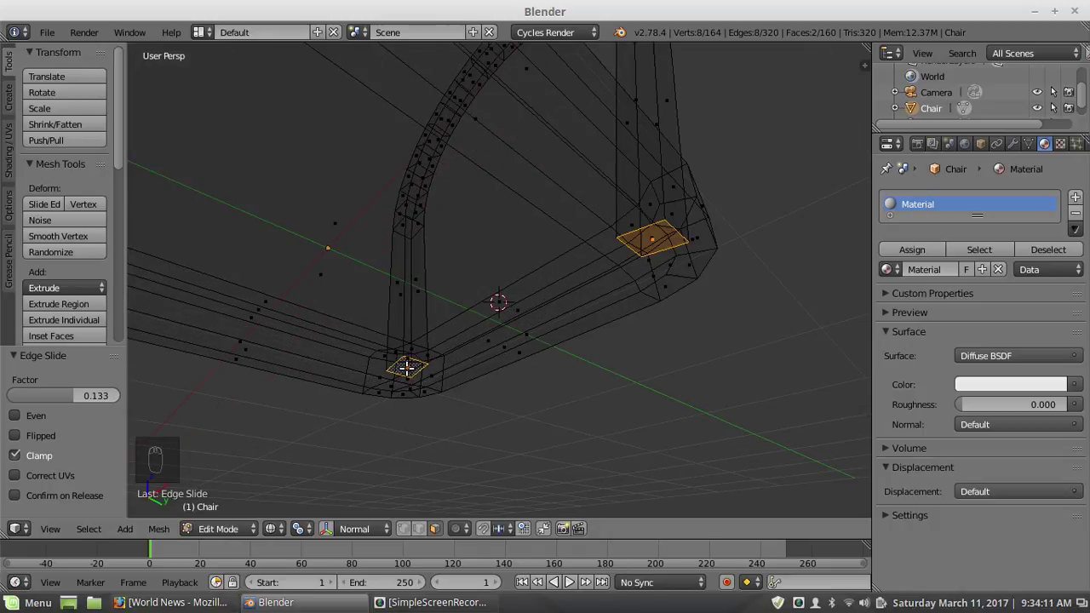
{"action": "key", "text": "x"}
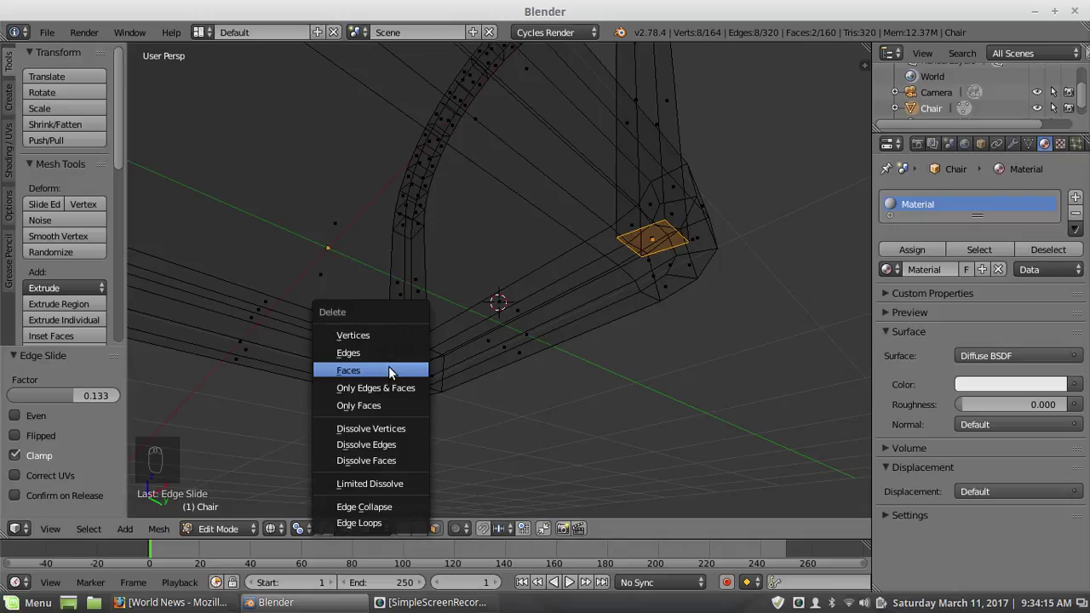
{"action": "left_click", "coordinate": [388, 371]}
{"action": "scroll", "coordinate": [468, 309], "scroll_direction": "down", "scroll_amount": 5}
{"action": "scroll", "coordinate": [447, 400], "scroll_direction": "up", "scroll_amount": 2}
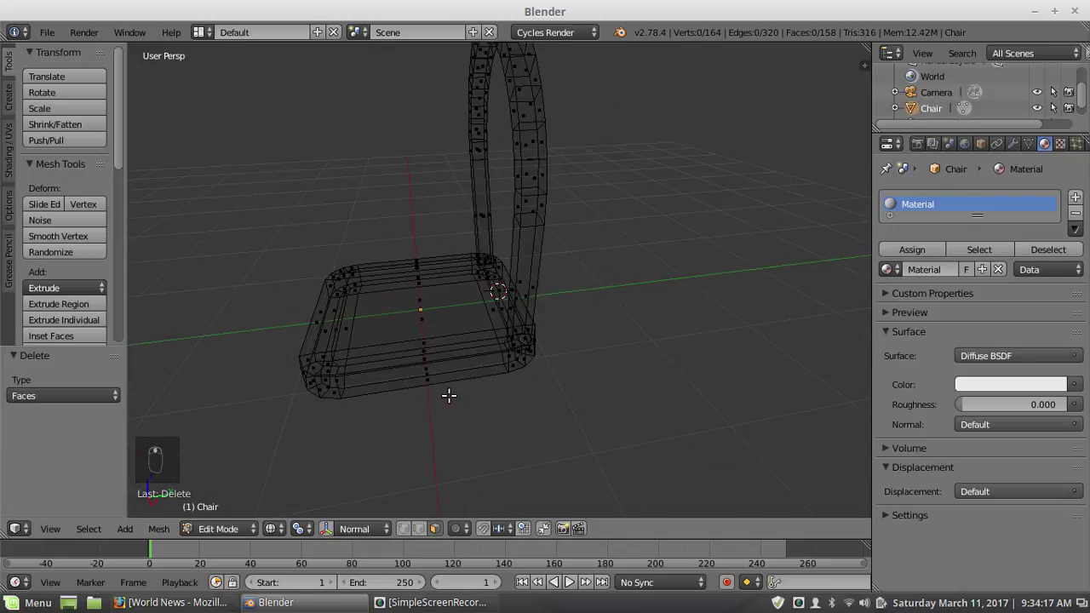
{"action": "key", "text": "z"}
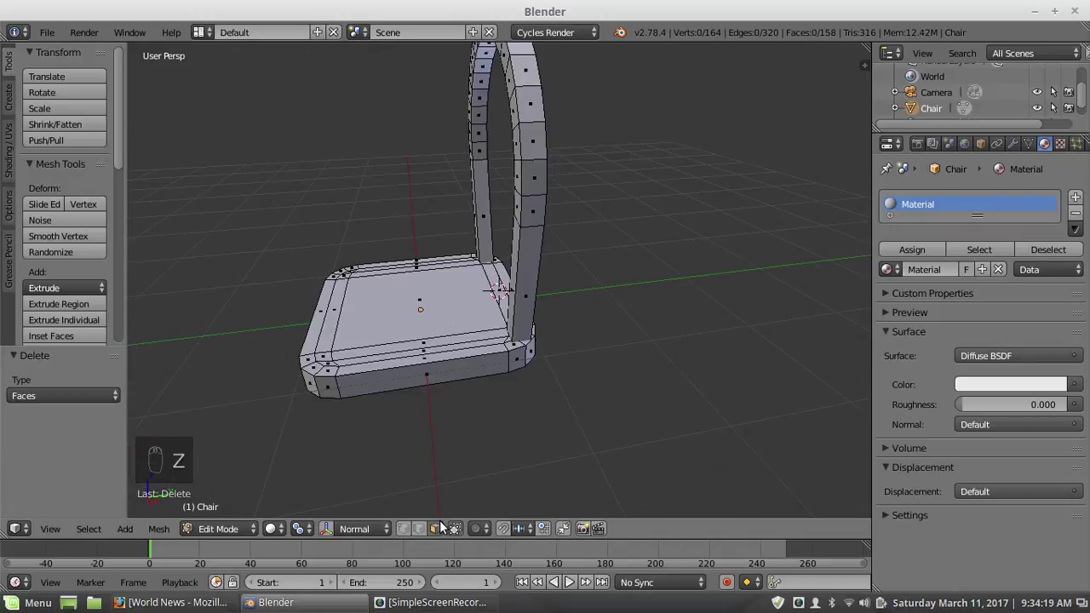
Step: Select the whole backrest arch as linked geometry and rotate it -7.454° about the X axis
{"action": "key", "text": "l"}
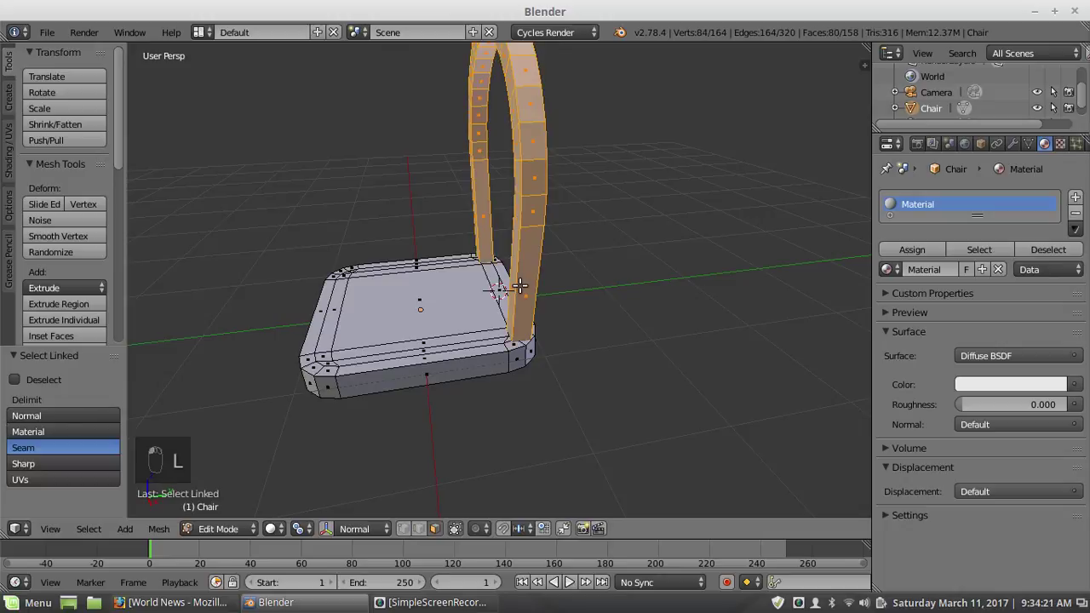
{"action": "key", "text": "r"}
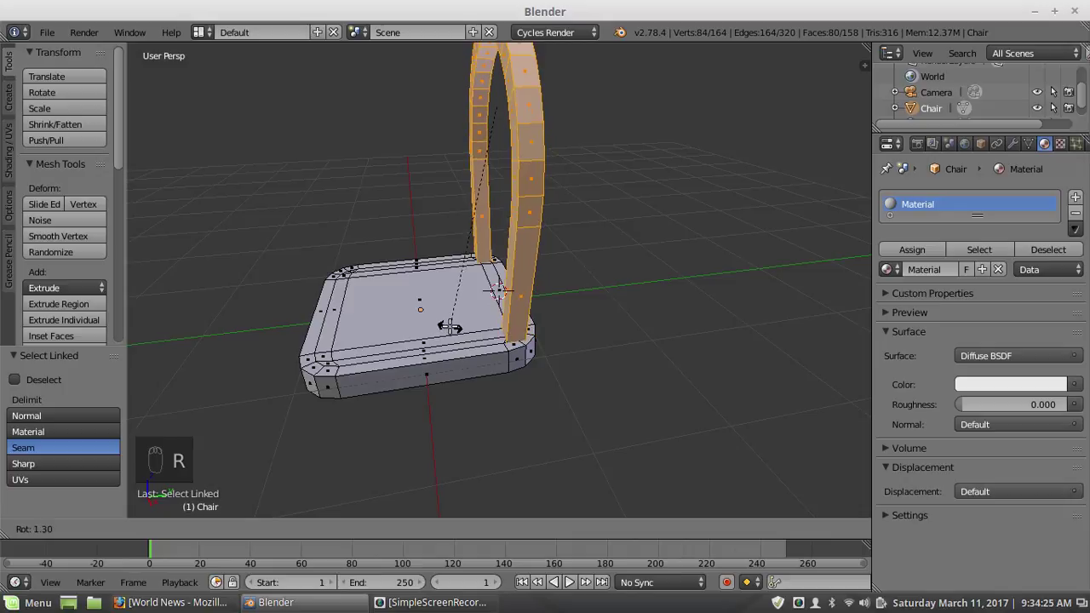
{"action": "key", "text": "x"}
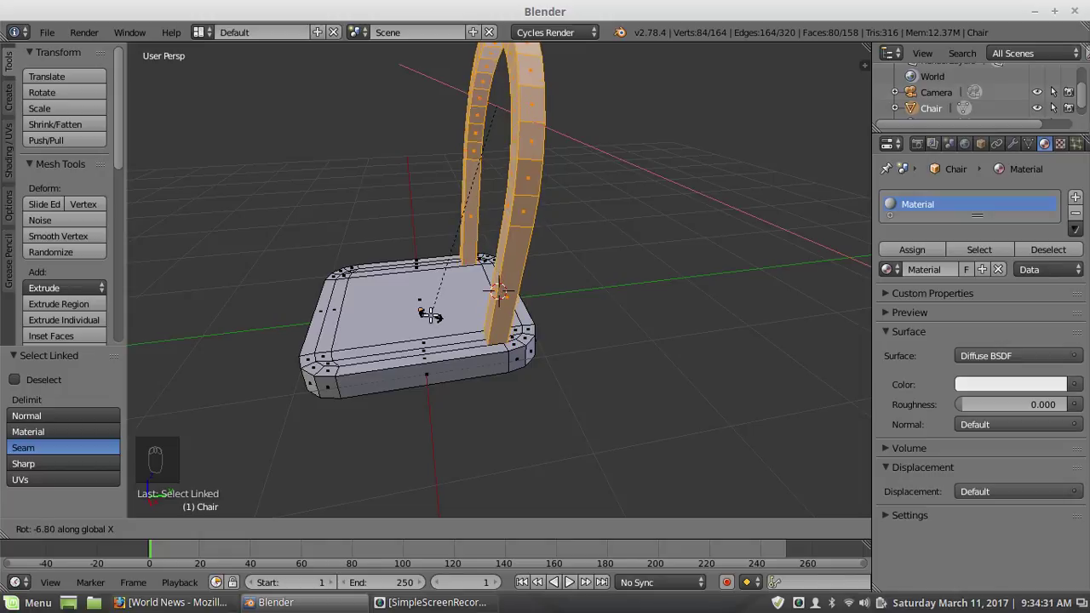
{"action": "left_click", "coordinate": [428, 313]}
Step: Move the tilted arch about 0.17 along Y onto the seat's back edge and clear the selection
{"action": "key", "text": "g"}
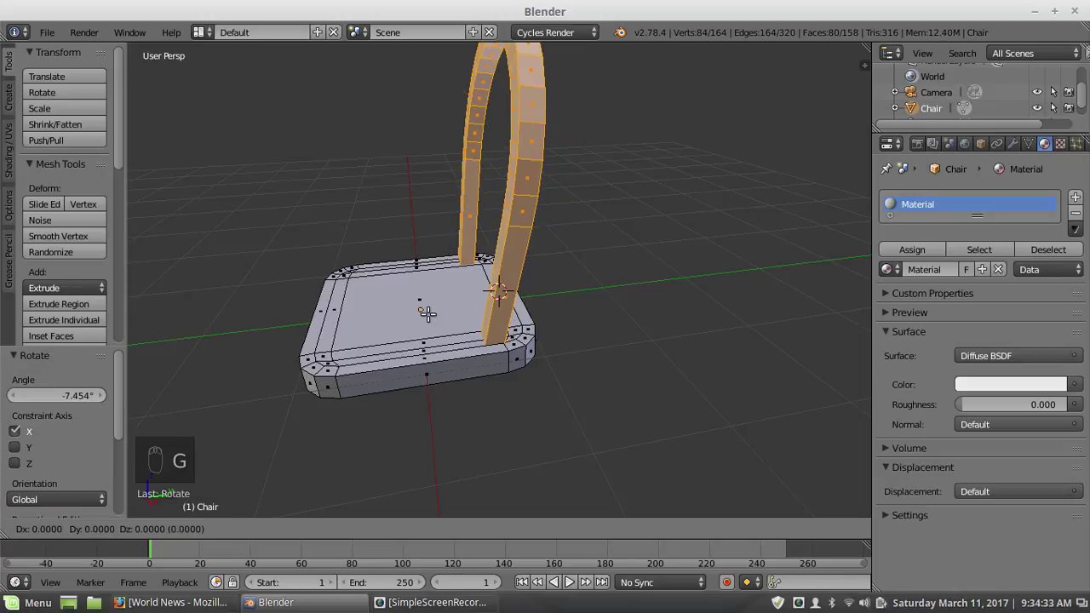
{"action": "key", "text": "y"}
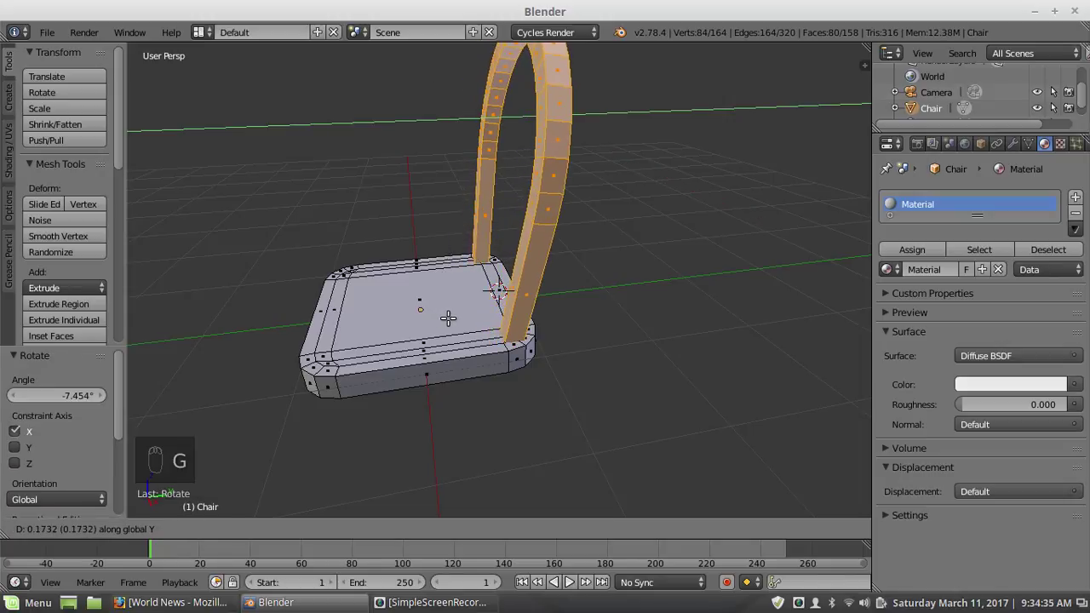
{"action": "left_click", "coordinate": [446, 318]}
{"action": "key", "text": "a"}
Step: In vertex selection mode, select three vertices at one underside corner of the seat, snap the 3D cursor to them, and clear the selection
{"action": "scroll", "coordinate": [433, 341], "scroll_direction": "down", "scroll_amount": 4}
{"action": "middle_click_drag", "start_coordinate": [432, 342], "coordinate": [523, 323]}
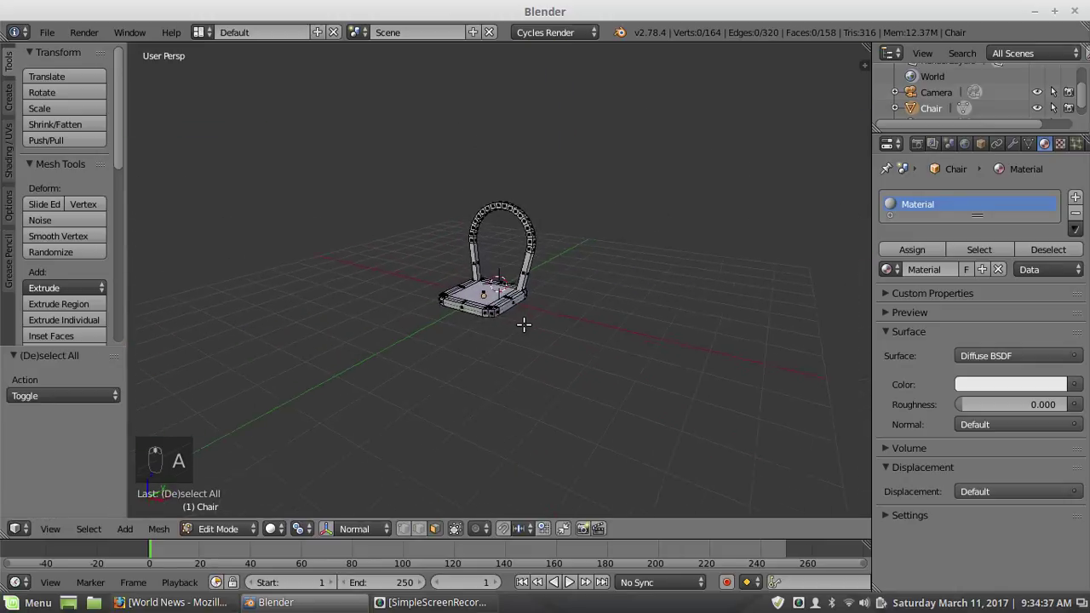
{"action": "scroll", "coordinate": [523, 325], "scroll_direction": "up", "scroll_amount": 3}
{"action": "scroll", "coordinate": [483, 360], "scroll_direction": "up", "scroll_amount": 2}
{"action": "scroll", "coordinate": [483, 360], "scroll_direction": "down", "scroll_amount": 2}
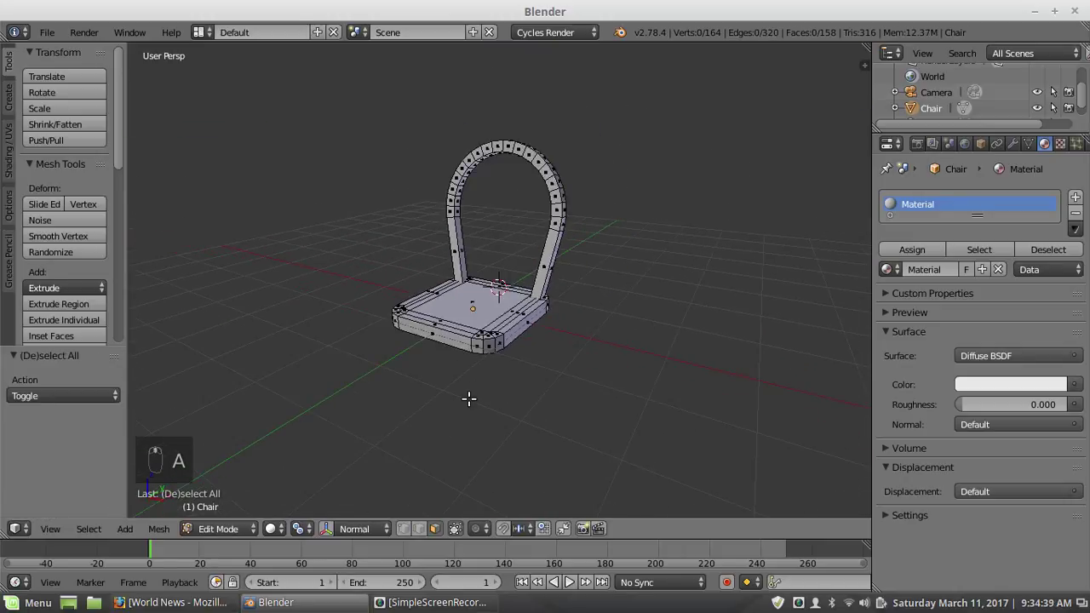
{"action": "middle_click_drag", "start_coordinate": [469, 399], "coordinate": [449, 276]}
{"action": "scroll", "coordinate": [473, 330], "scroll_direction": "up", "scroll_amount": 3}
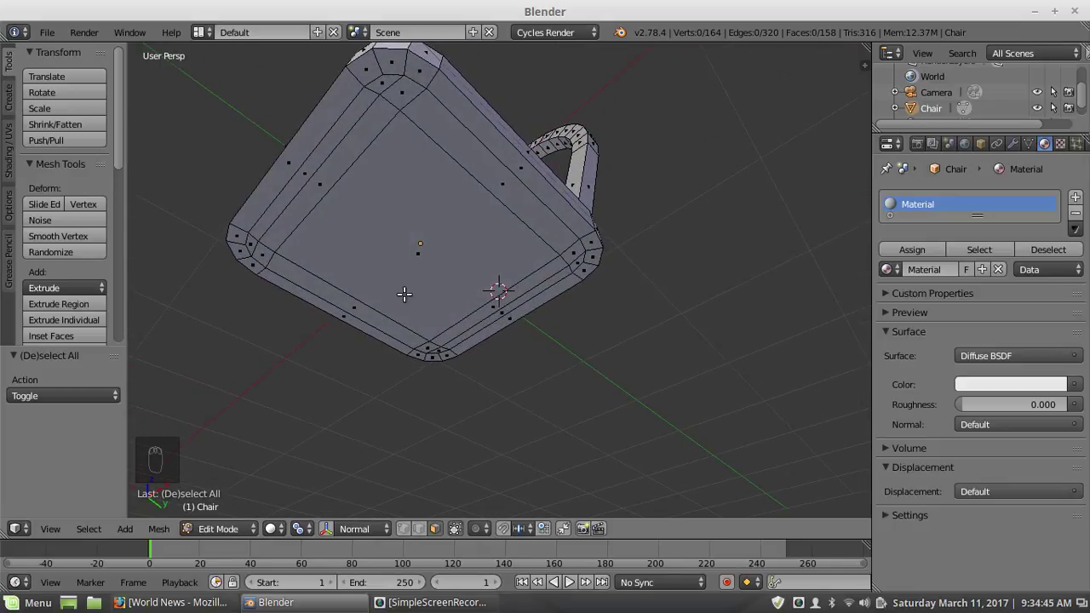
{"action": "middle_click_drag", "start_coordinate": [364, 302], "coordinate": [428, 261]}
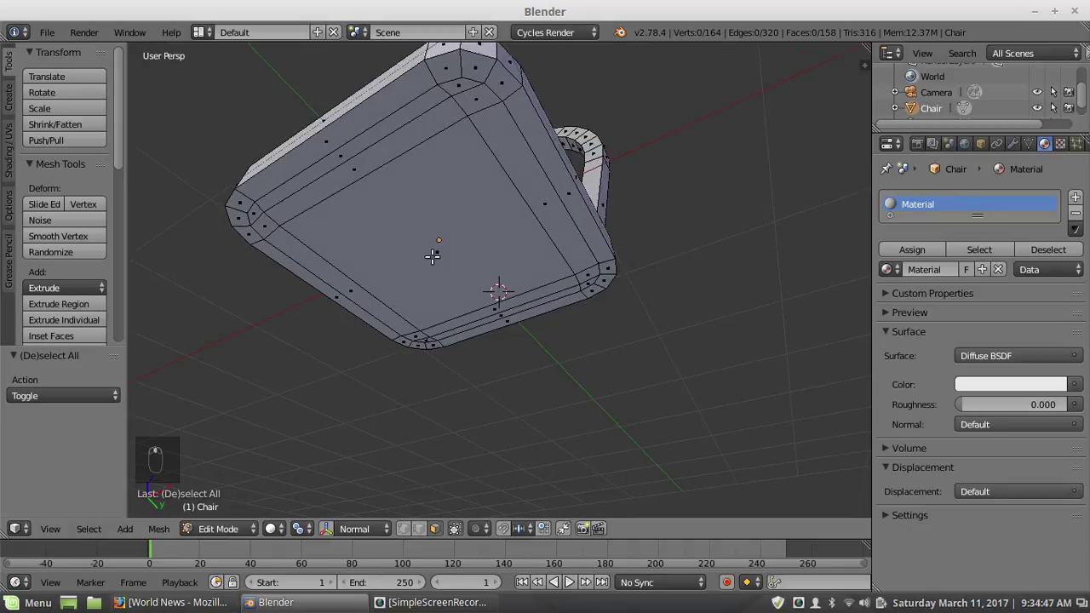
{"action": "left_click", "coordinate": [421, 527]}
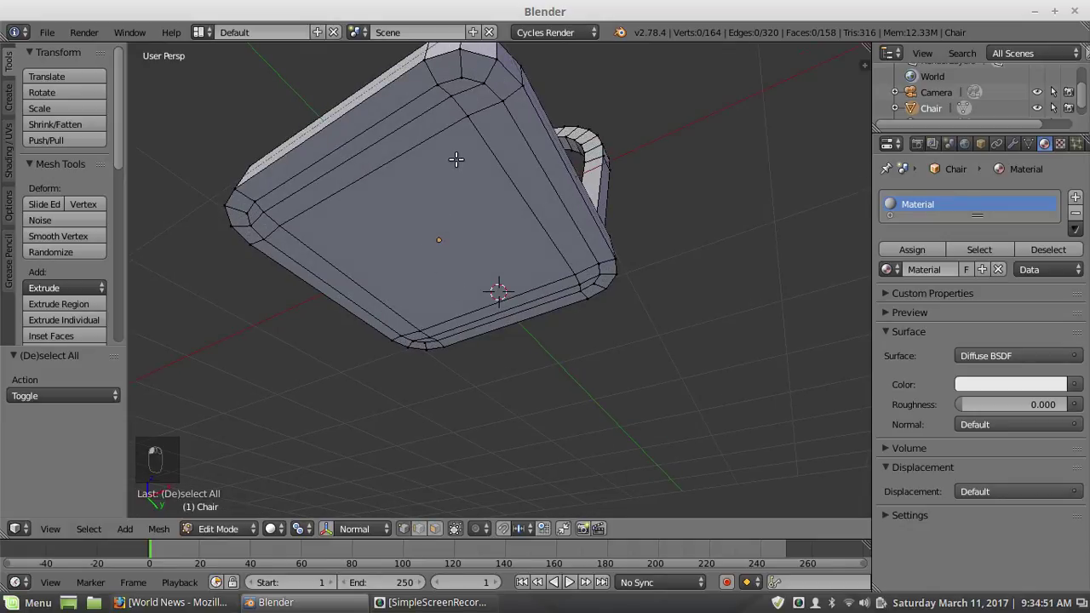
{"action": "right_click", "coordinate": [466, 117]}
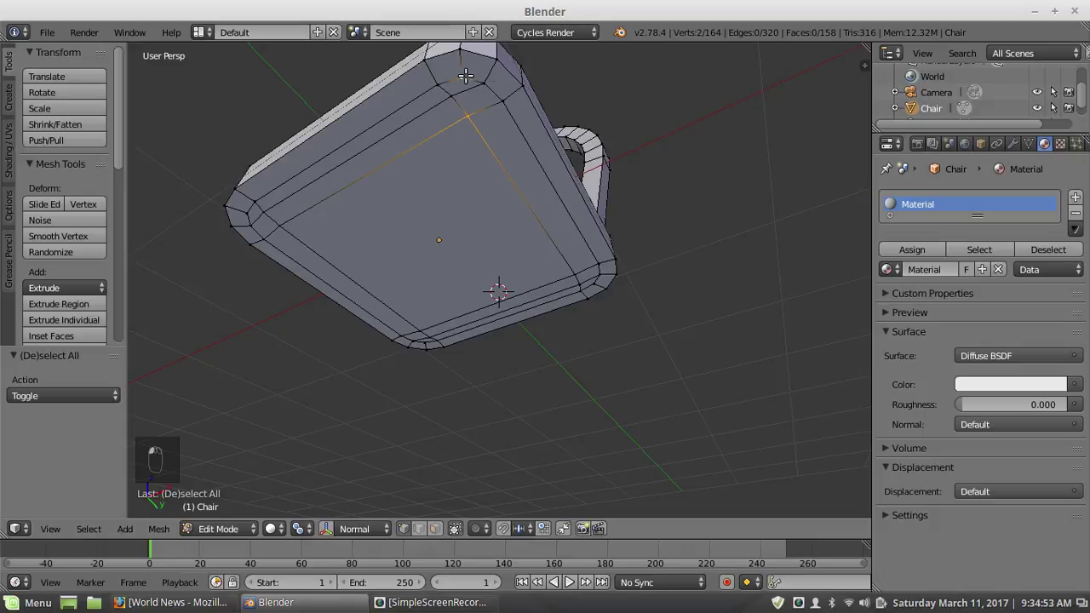
{"action": "middle_click_drag", "start_coordinate": [458, 136], "coordinate": [469, 138]}
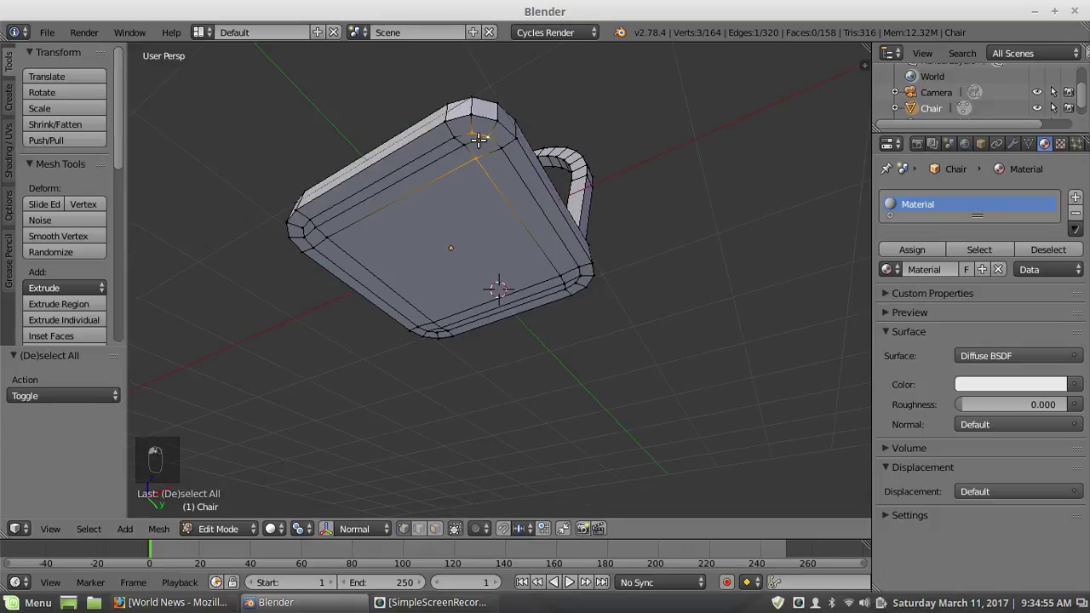
{"action": "key", "text": "shift+s"}
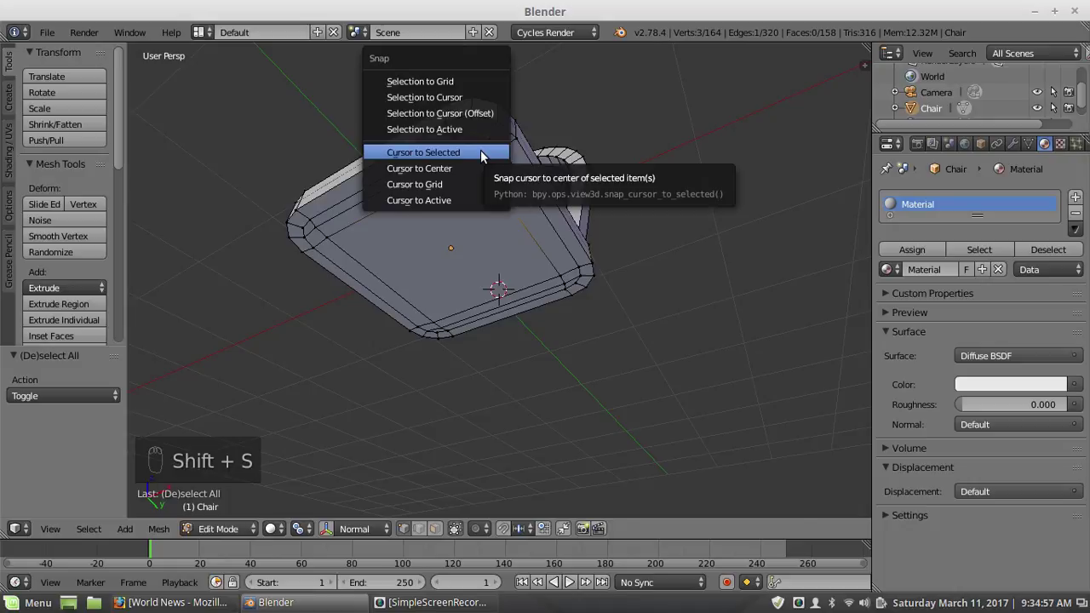
{"action": "left_click", "coordinate": [481, 150]}
{"action": "key", "text": "a"}
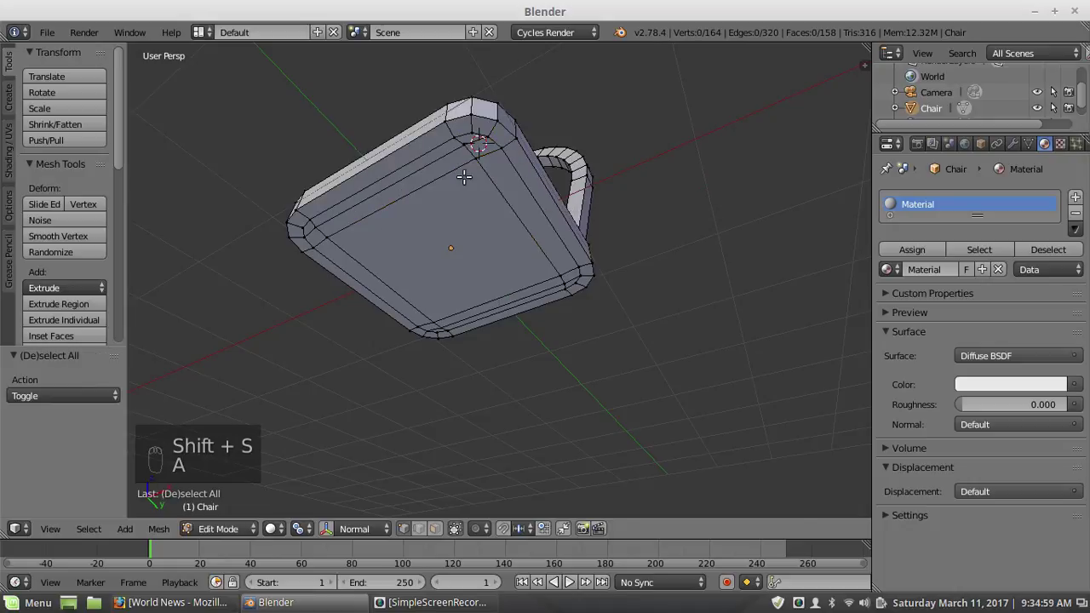
Step: Add a cylinder mesh with 16 vertices at the 3D cursor beneath the seat corner
{"action": "middle_click_drag", "start_coordinate": [462, 183], "coordinate": [469, 192]}
{"action": "scroll", "coordinate": [469, 193], "scroll_direction": "up", "scroll_amount": 3}
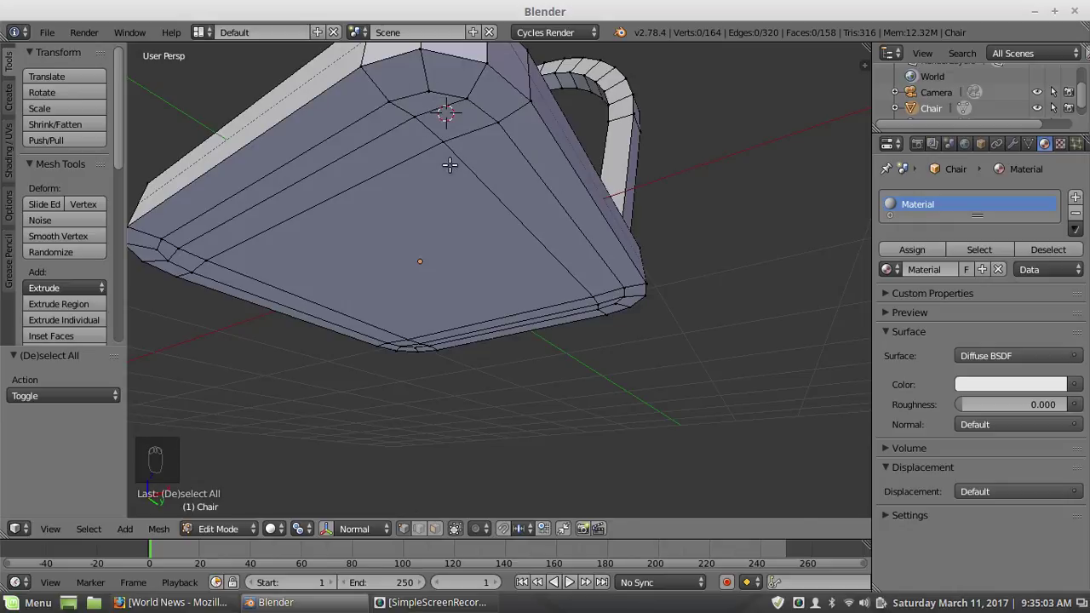
{"action": "scroll", "coordinate": [449, 165], "scroll_direction": "down", "scroll_amount": 3}
{"action": "middle_click_drag", "start_coordinate": [450, 165], "coordinate": [434, 221]}
{"action": "scroll", "coordinate": [428, 232], "scroll_direction": "up", "scroll_amount": 3}
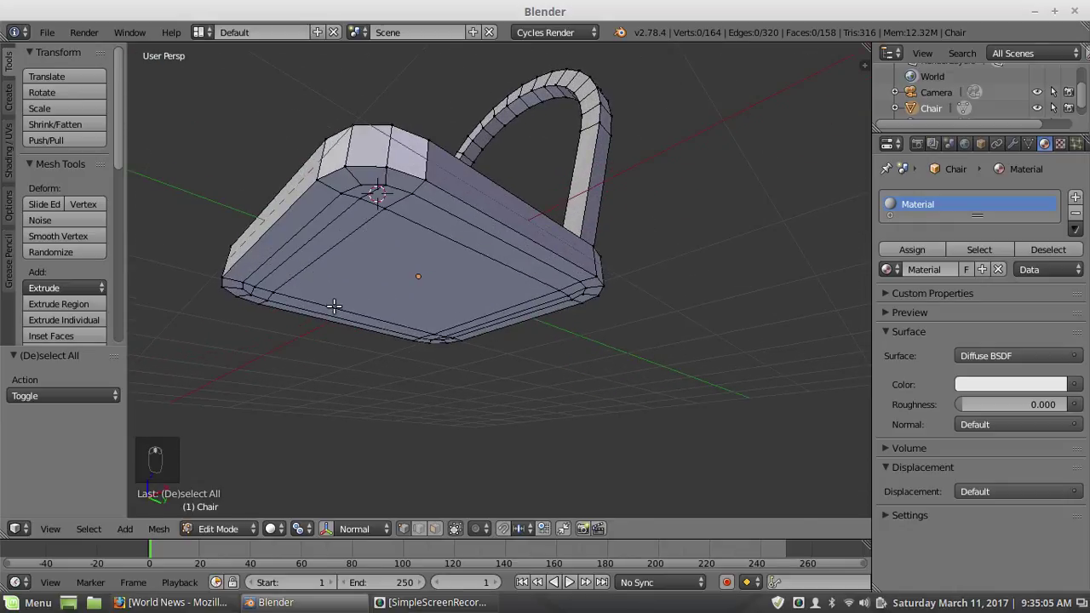
{"action": "scroll", "coordinate": [336, 304], "scroll_direction": "down", "scroll_amount": 3}
{"action": "middle_click_drag", "start_coordinate": [375, 299], "coordinate": [431, 312]}
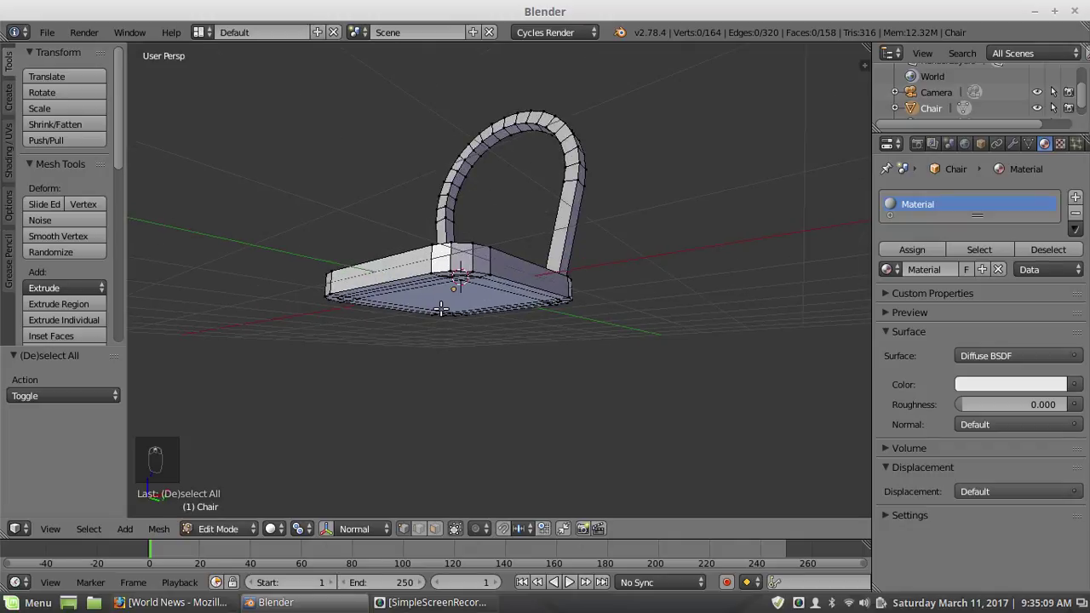
{"action": "key", "text": "shift+a"}
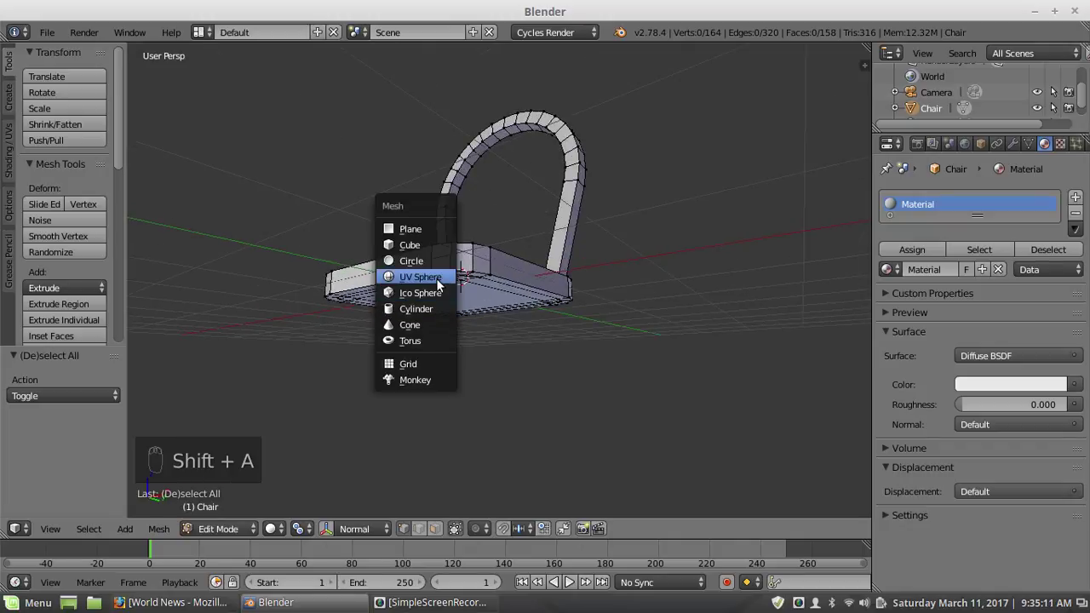
{"action": "left_click", "coordinate": [439, 312]}
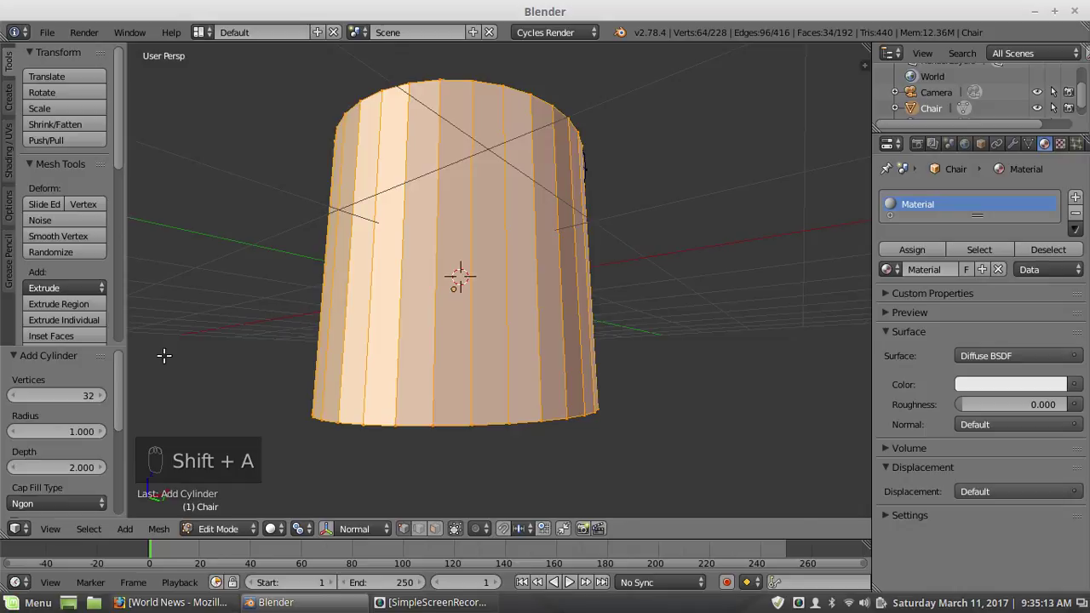
{"action": "left_click", "coordinate": [72, 396]}
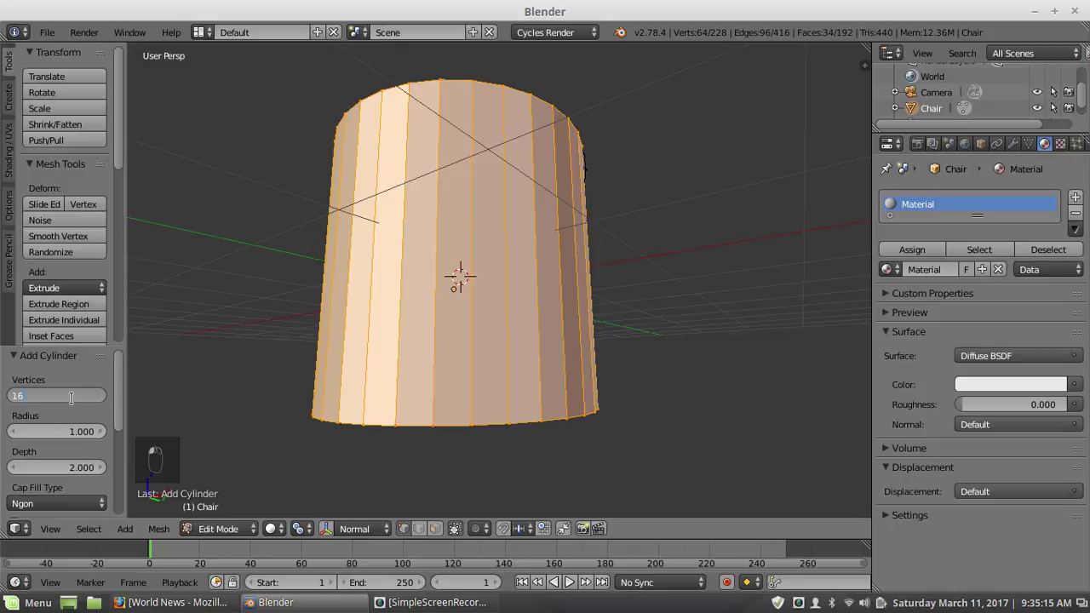
{"action": "type", "text": "16"}
{"action": "key", "text": "Return"}
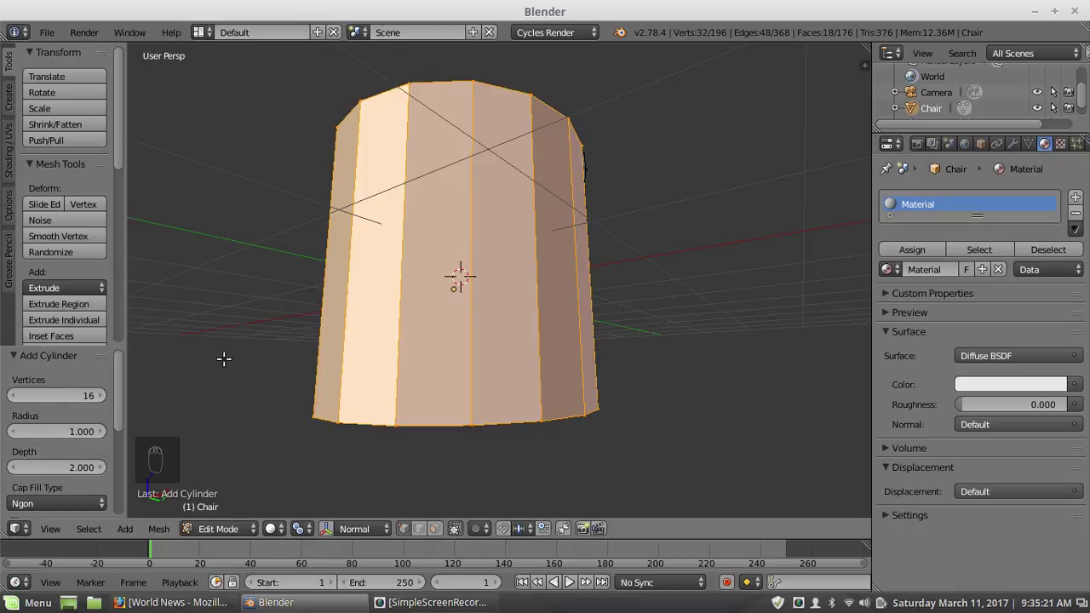
Step: Scale the cylinder uniformly to 0.125, and scale it by 0.958 in X and Y only
{"action": "key", "text": "s"}
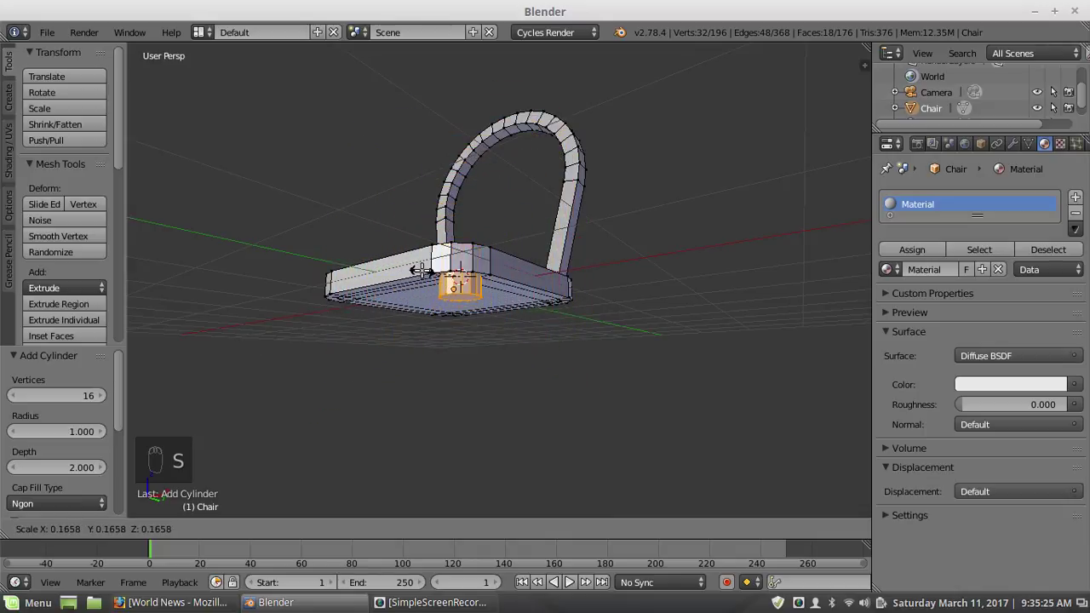
{"action": "left_click", "coordinate": [430, 268]}
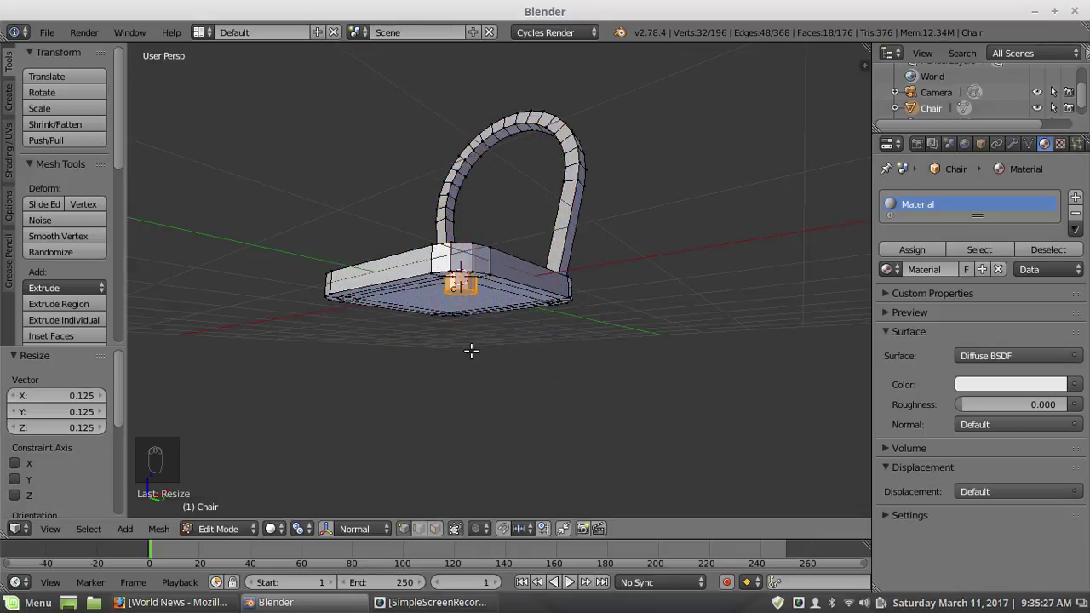
{"action": "scroll", "coordinate": [469, 366], "scroll_direction": "up", "scroll_amount": 3}
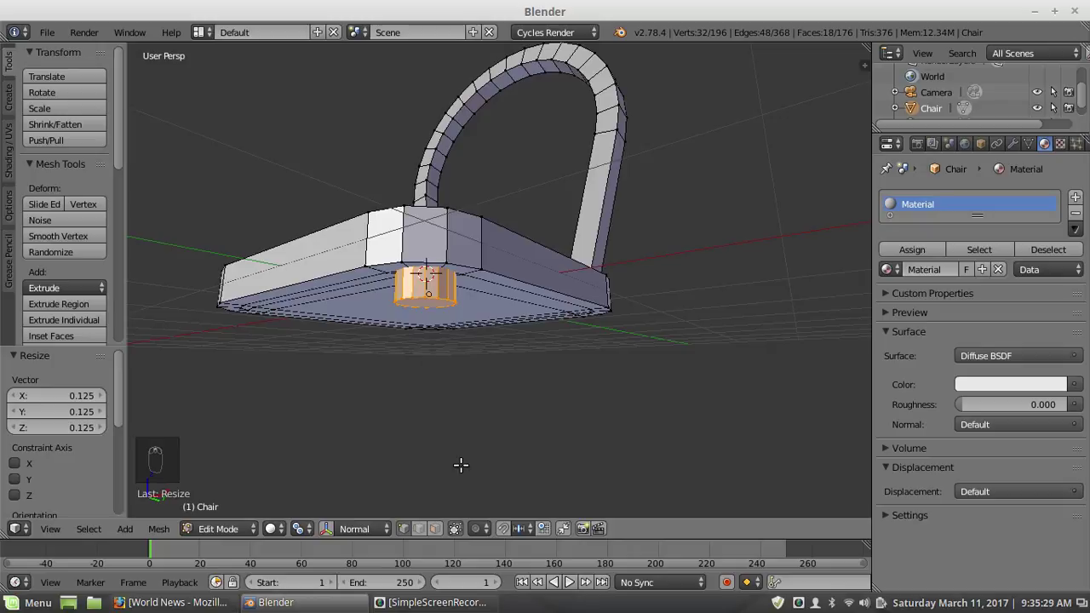
{"action": "middle_click_drag", "start_coordinate": [418, 393], "coordinate": [423, 329]}
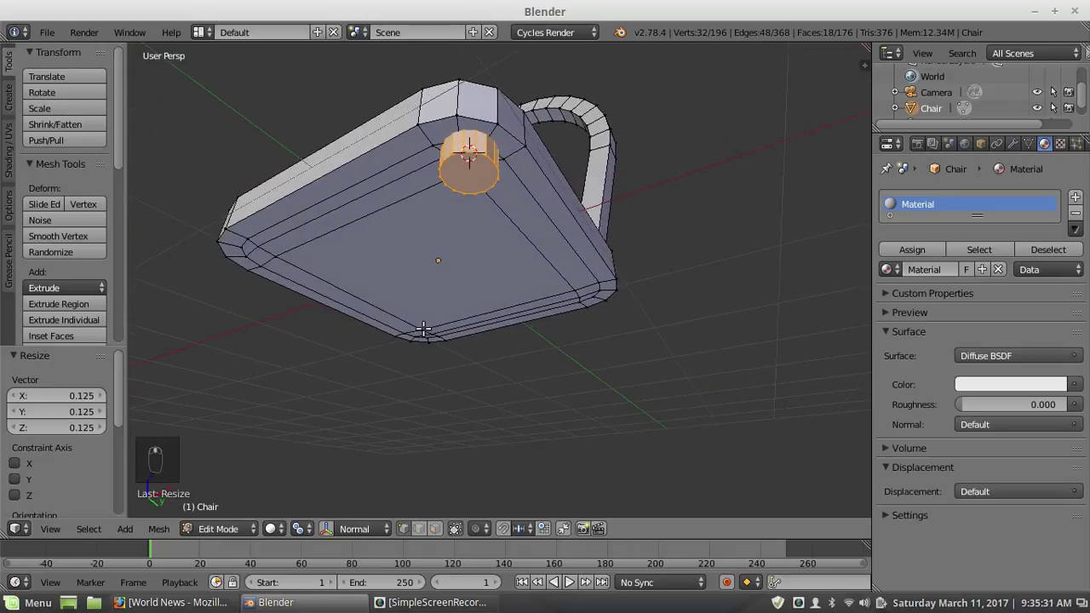
{"action": "key", "text": "s"}
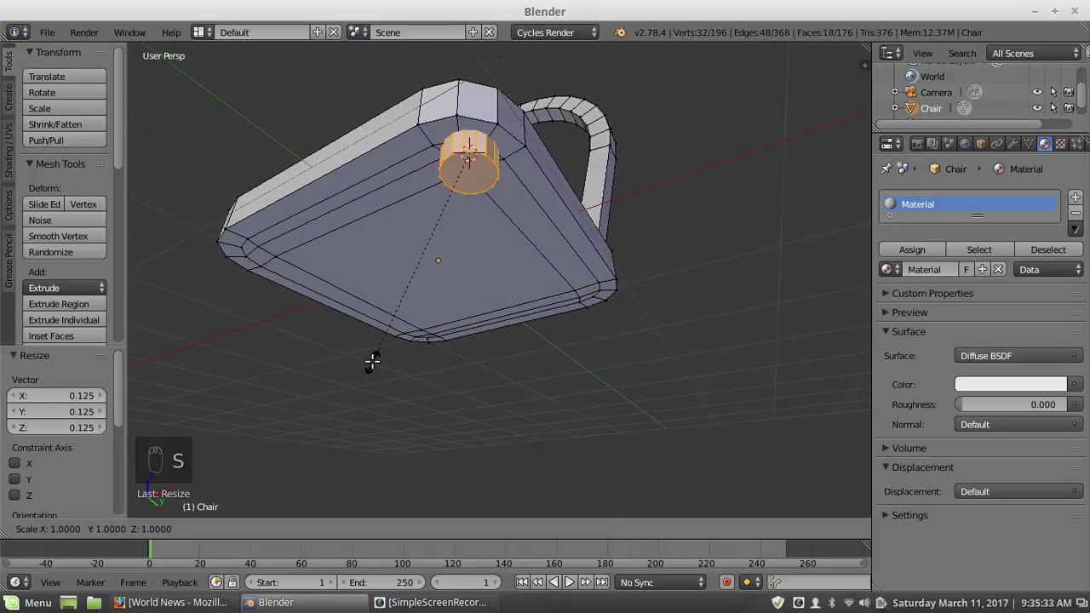
{"action": "key", "text": "shift+z"}
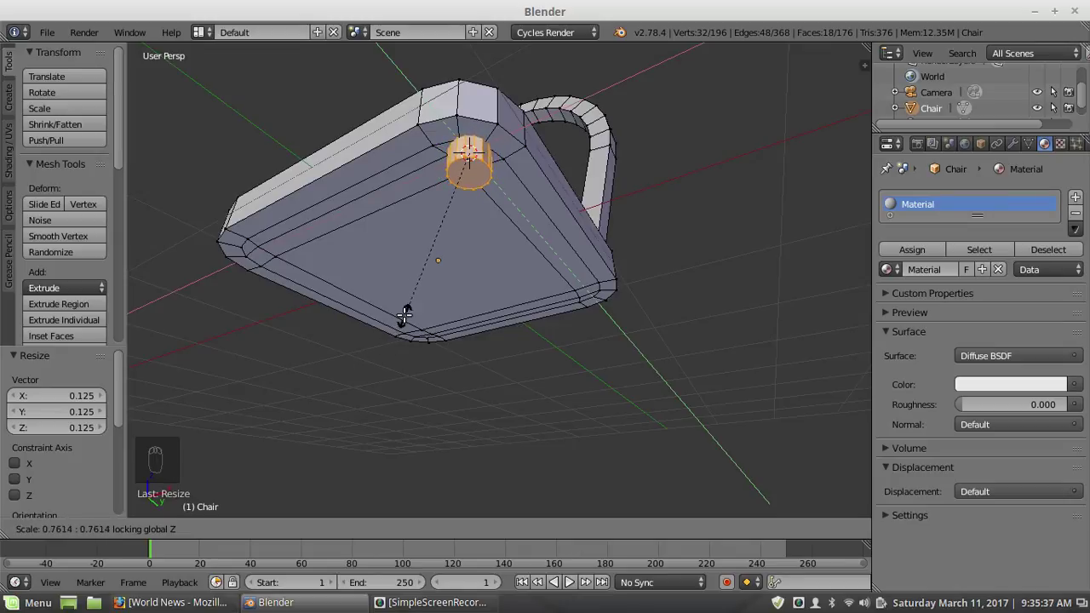
{"action": "left_click", "coordinate": [394, 359]}
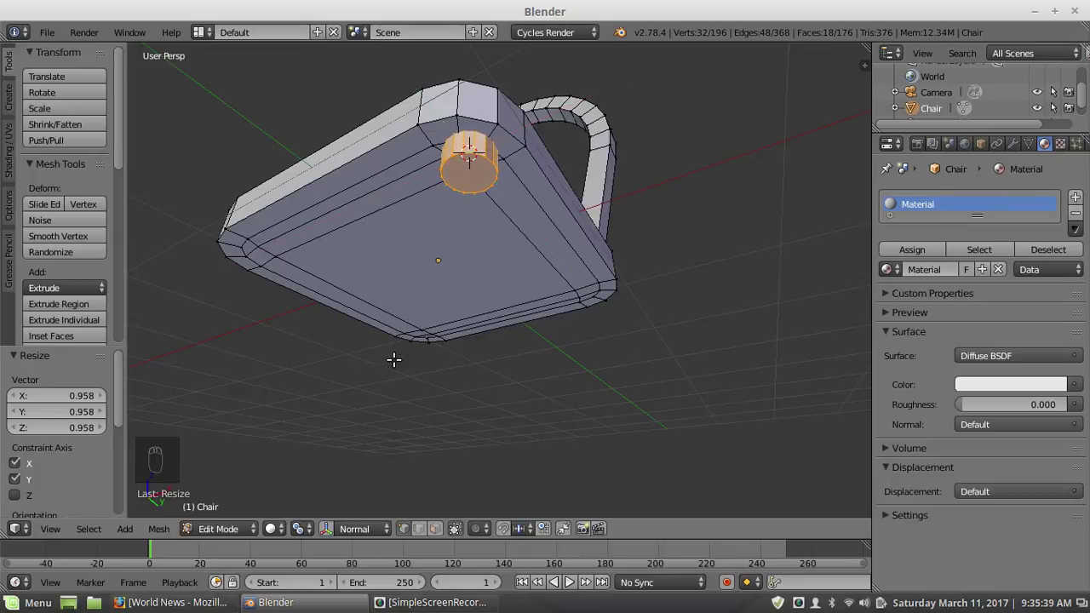
Step: Set the snap element to Face and move the cylinder along Z by -0.279 and back by 0.155 against the seat's underside
{"action": "left_click", "coordinate": [521, 529]}
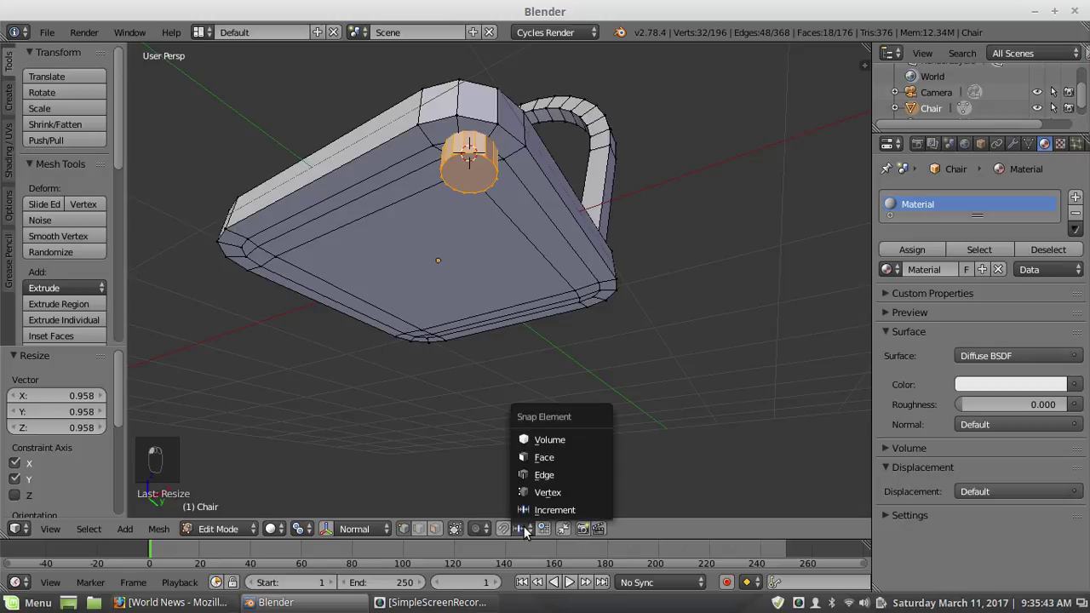
{"action": "left_click", "coordinate": [545, 457]}
{"action": "middle_click_drag", "start_coordinate": [474, 370], "coordinate": [418, 324]}
{"action": "middle_click_drag", "start_coordinate": [516, 462], "coordinate": [471, 294]}
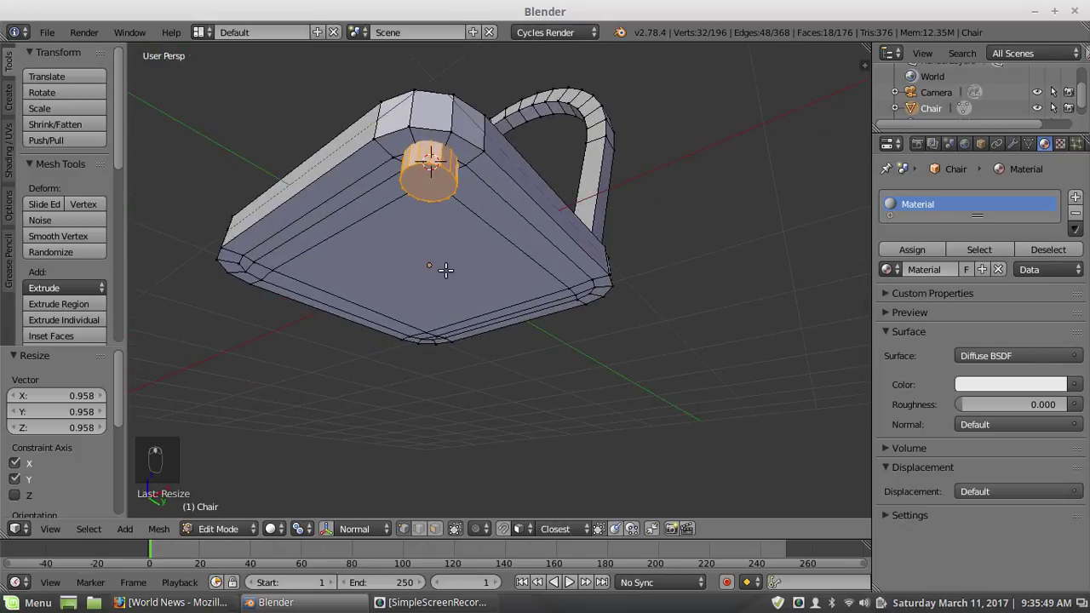
{"action": "key", "text": "g"}
{"action": "key", "text": "z"}
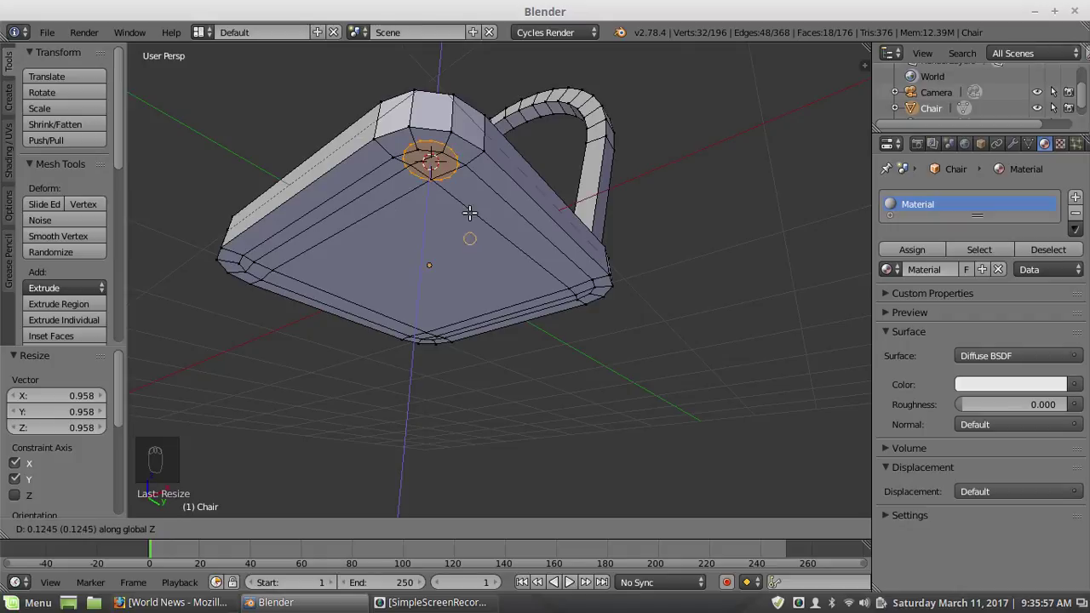
{"action": "left_click", "coordinate": [453, 302]}
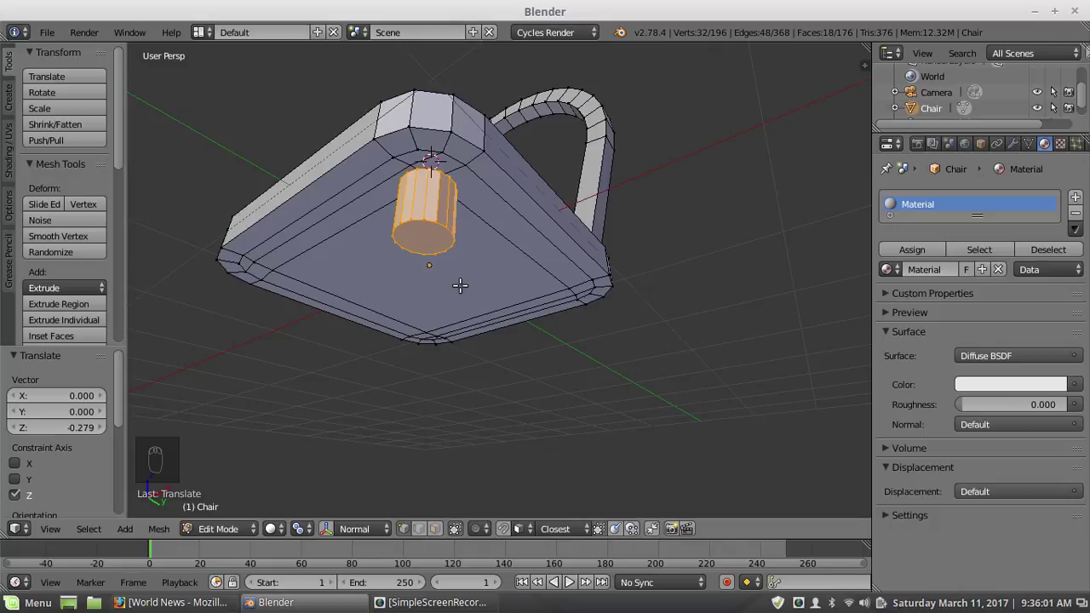
{"action": "key", "text": "g"}
{"action": "key", "text": "z"}
{"action": "left_click", "coordinate": [460, 285]}
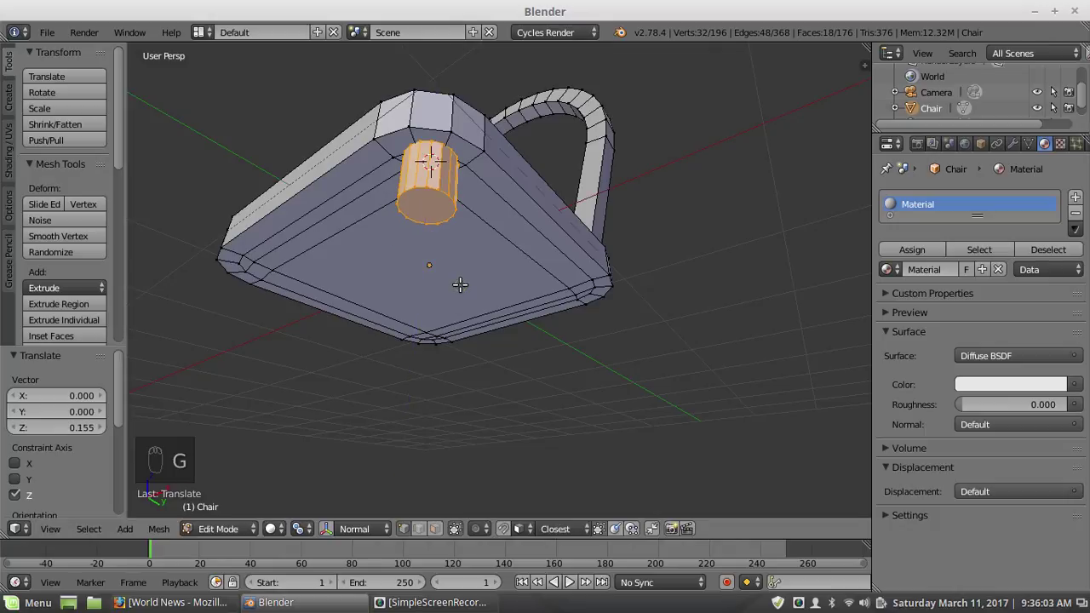
Step: Delete the cylinder's top cap face using face selection in wireframe display, and return to solid display
{"action": "key", "text": "a"}
{"action": "middle_click_drag", "start_coordinate": [445, 263], "coordinate": [482, 433]}
{"action": "scroll", "coordinate": [452, 309], "scroll_direction": "up", "scroll_amount": 3}
{"action": "key", "text": "z"}
{"action": "left_click", "coordinate": [435, 529]}
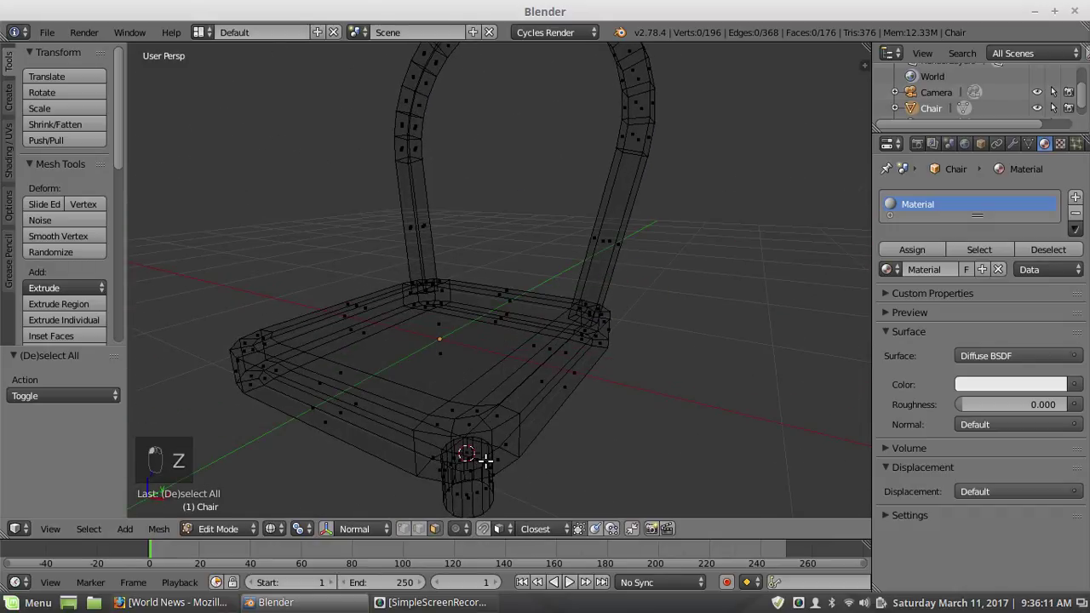
{"action": "right_click", "coordinate": [469, 452]}
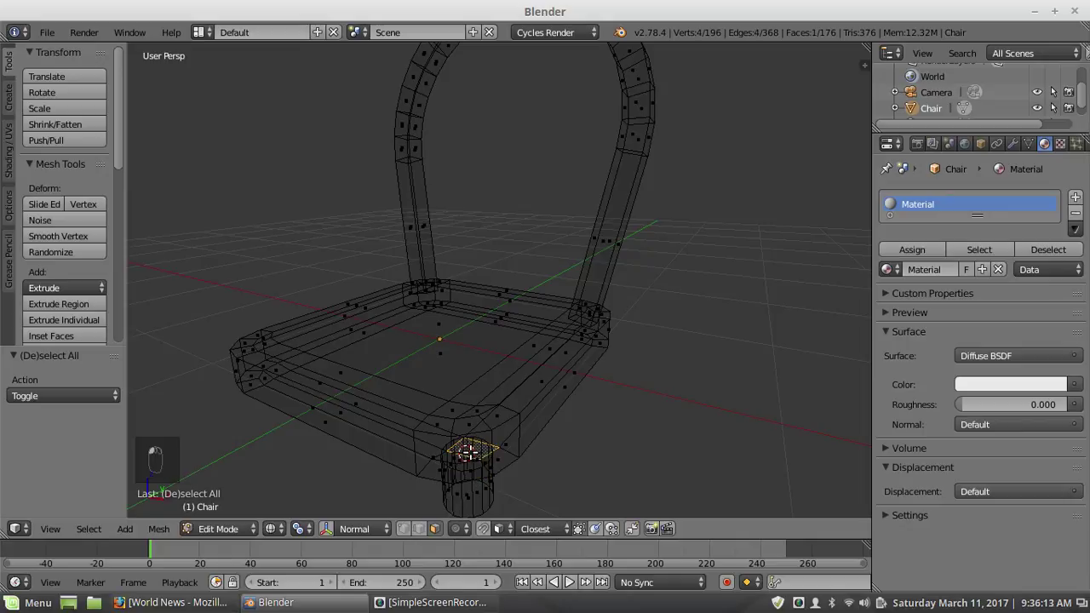
{"action": "right_click", "coordinate": [465, 452]}
{"action": "middle_click_drag", "start_coordinate": [460, 419], "coordinate": [450, 393]}
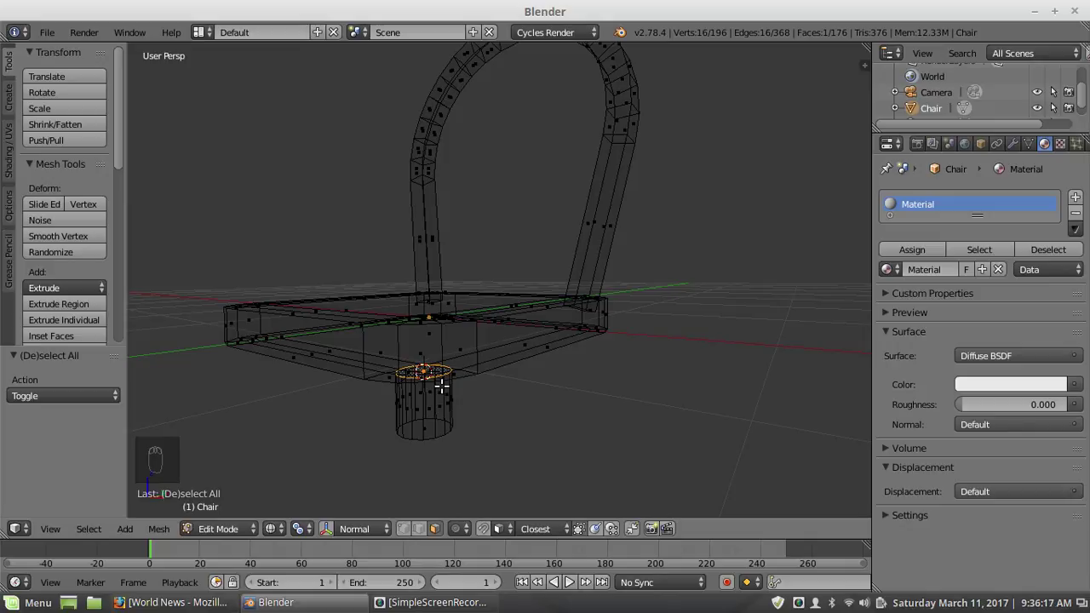
{"action": "key", "text": "x"}
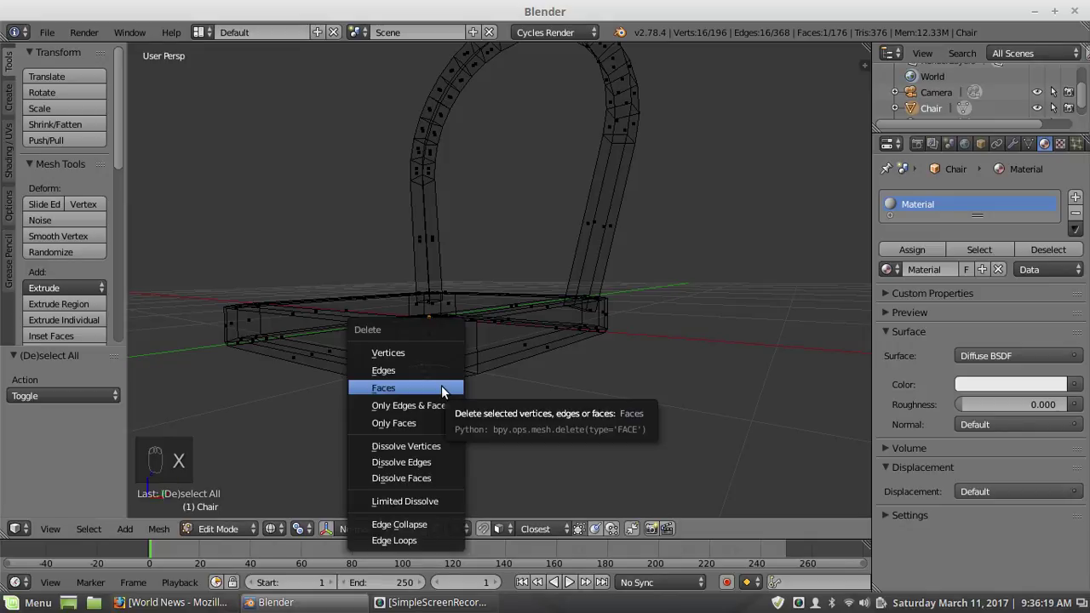
{"action": "left_click", "coordinate": [441, 386]}
{"action": "key", "text": "z"}
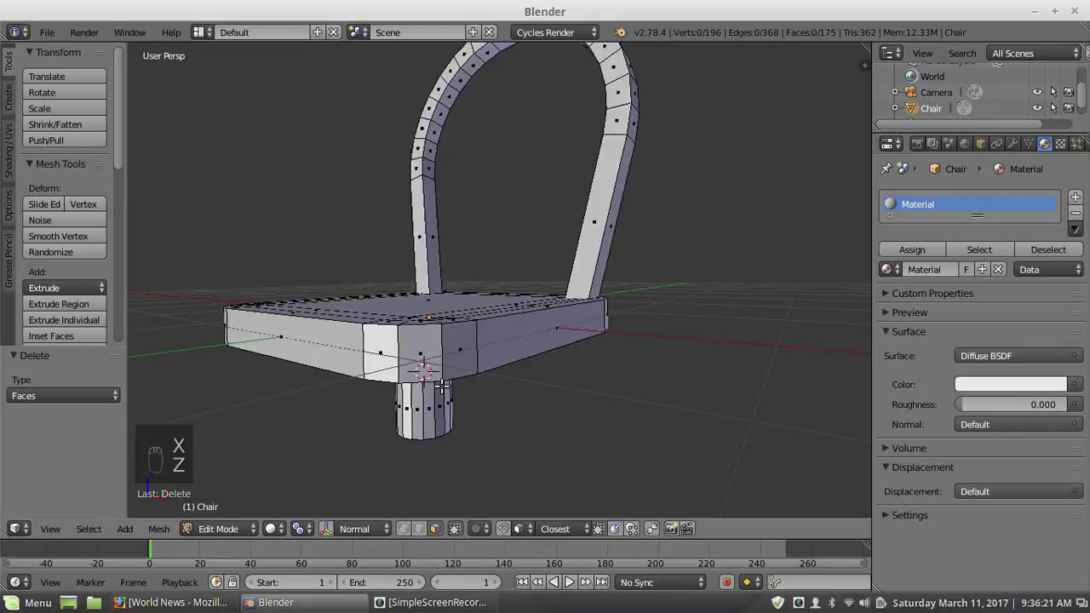
{"action": "scroll", "coordinate": [442, 385], "scroll_direction": "down", "scroll_amount": 3}
{"action": "mouse_move", "coordinate": [442, 385]}
{"action": "middle_mouse_down"}
{"action": "mouse_move", "coordinate": [441, 305]}
{"action": "mouse_move", "coordinate": [475, 332]}
{"action": "mouse_move", "coordinate": [464, 334]}
{"action": "middle_mouse_up"}
{"action": "scroll", "coordinate": [442, 305], "scroll_direction": "up", "scroll_amount": 2}
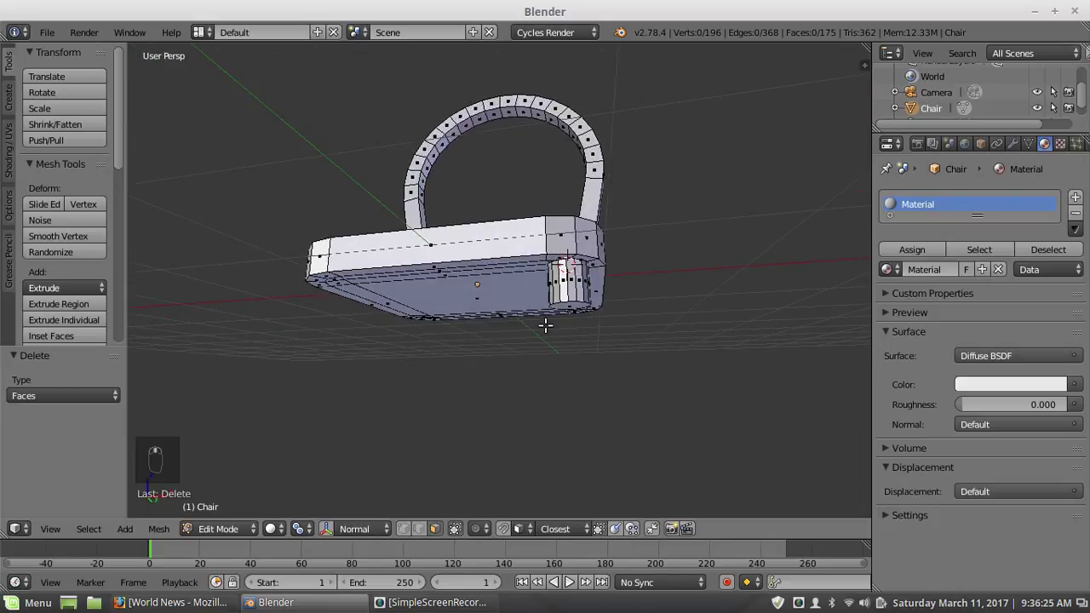
{"action": "middle_click_drag", "start_coordinate": [546, 325], "coordinate": [502, 313]}
{"action": "scroll", "coordinate": [480, 318], "scroll_direction": "up", "scroll_amount": 3}
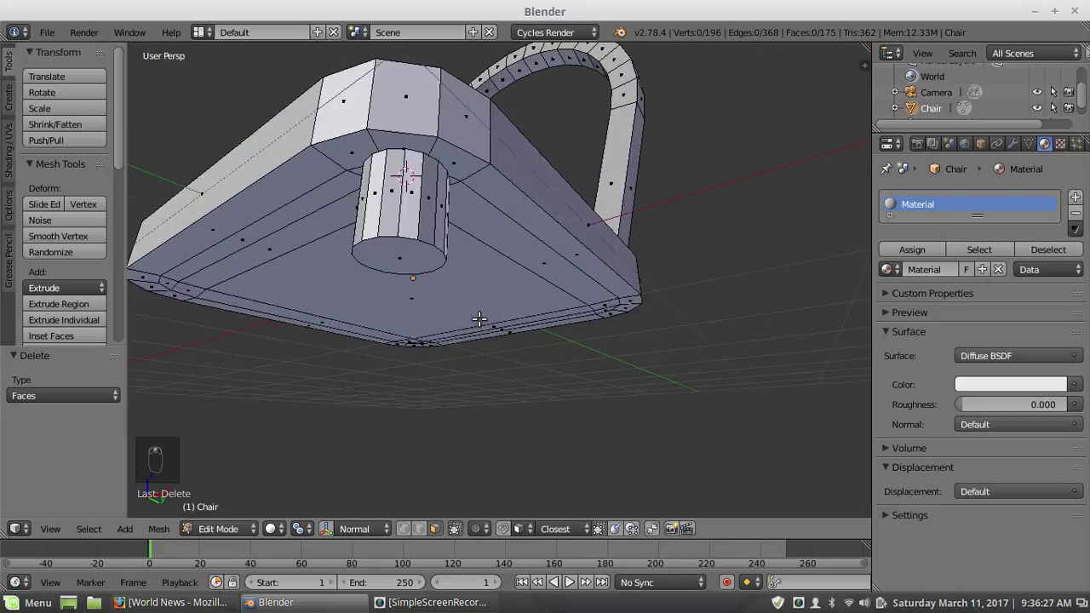
Step: Lengthen the cylinder leg by moving its bottom cap face -1.189 along the global Z axis
{"action": "scroll", "coordinate": [435, 289], "scroll_direction": "down", "scroll_amount": 4}
{"action": "scroll", "coordinate": [439, 286], "scroll_direction": "up", "scroll_amount": 2}
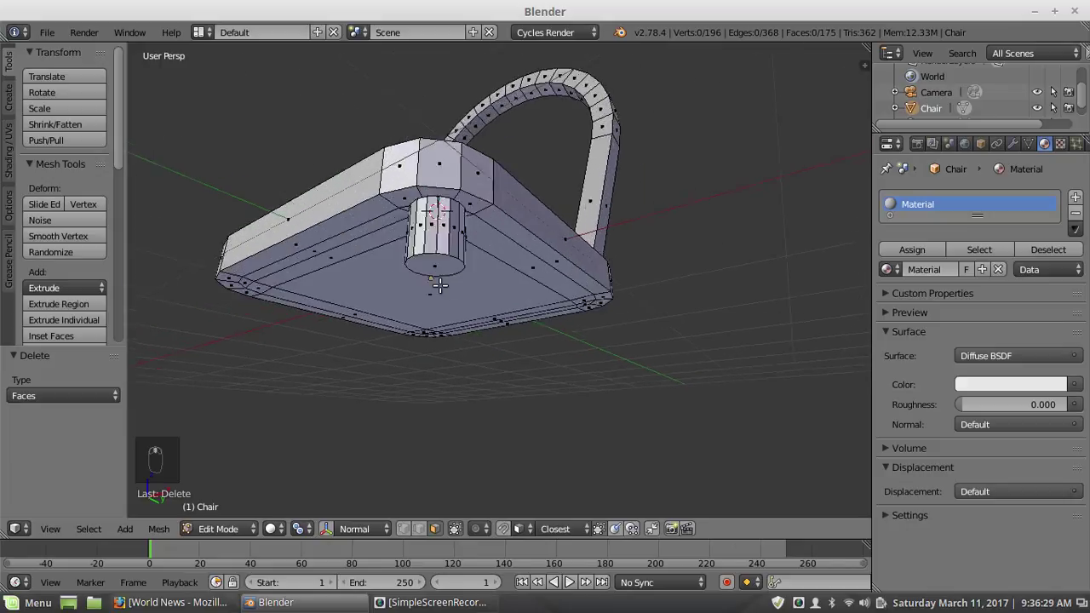
{"action": "scroll", "coordinate": [440, 285], "scroll_direction": "up", "scroll_amount": 2}
{"action": "right_click", "coordinate": [392, 258]}
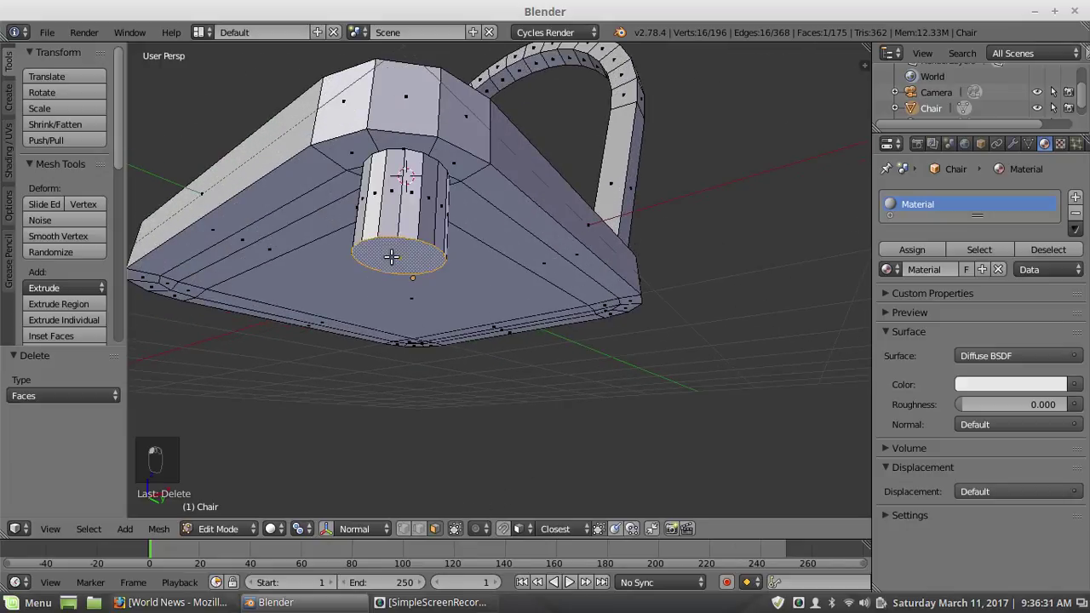
{"action": "scroll", "coordinate": [417, 315], "scroll_direction": "down", "scroll_amount": 3}
{"action": "middle_click_drag", "start_coordinate": [445, 312], "coordinate": [512, 318]}
{"action": "scroll", "coordinate": [511, 319], "scroll_direction": "up", "scroll_amount": 2}
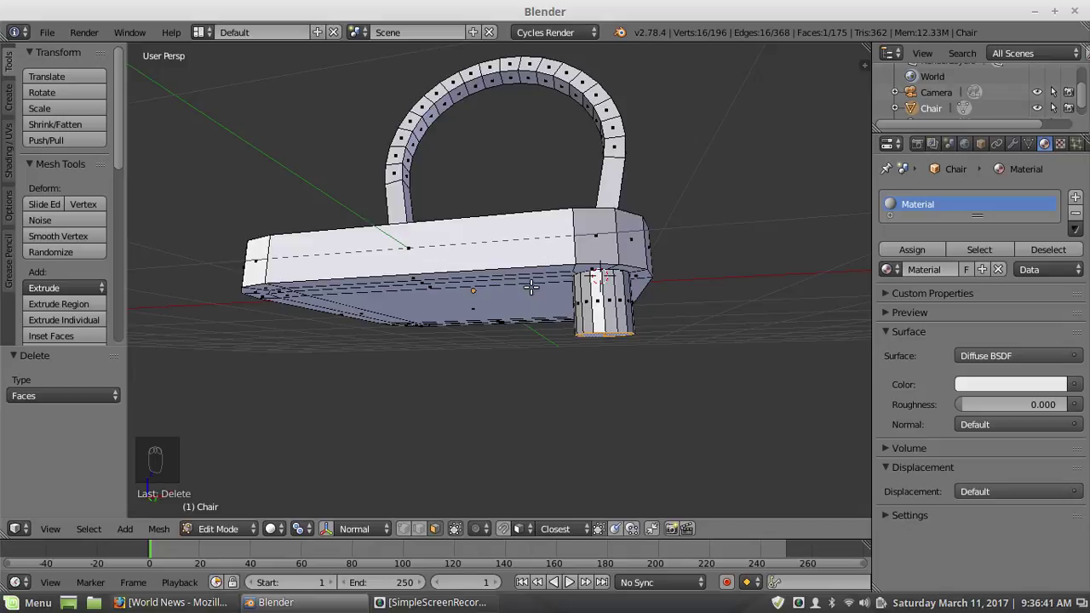
{"action": "scroll", "coordinate": [587, 331], "scroll_direction": "down", "scroll_amount": 3}
{"action": "middle_click_drag", "start_coordinate": [586, 331], "coordinate": [448, 342]}
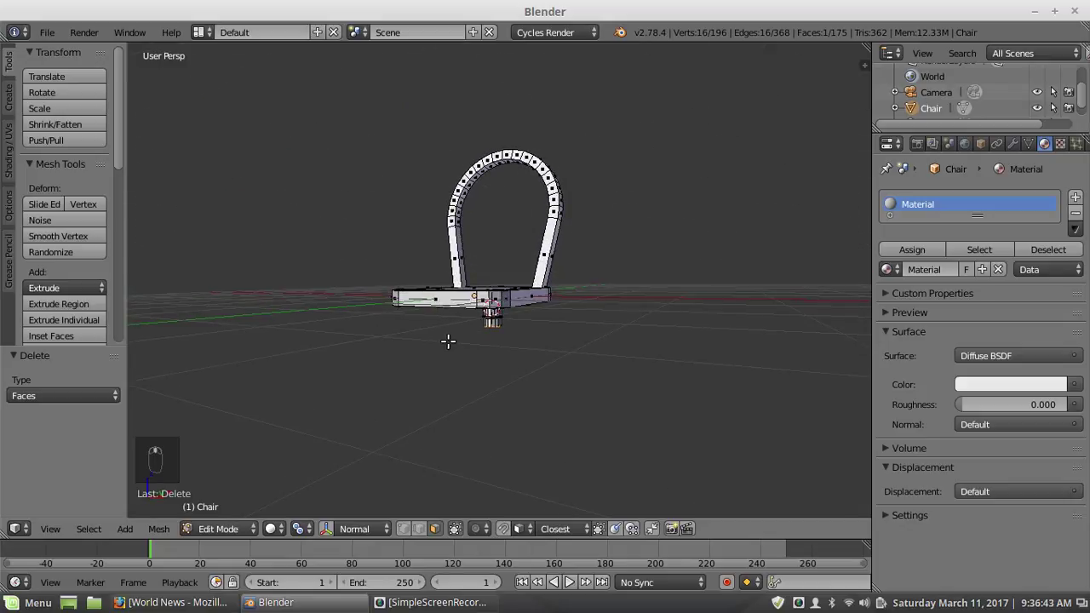
{"action": "scroll", "coordinate": [451, 340], "scroll_direction": "up", "scroll_amount": 2}
{"action": "scroll", "coordinate": [444, 367], "scroll_direction": "up", "scroll_amount": 4}
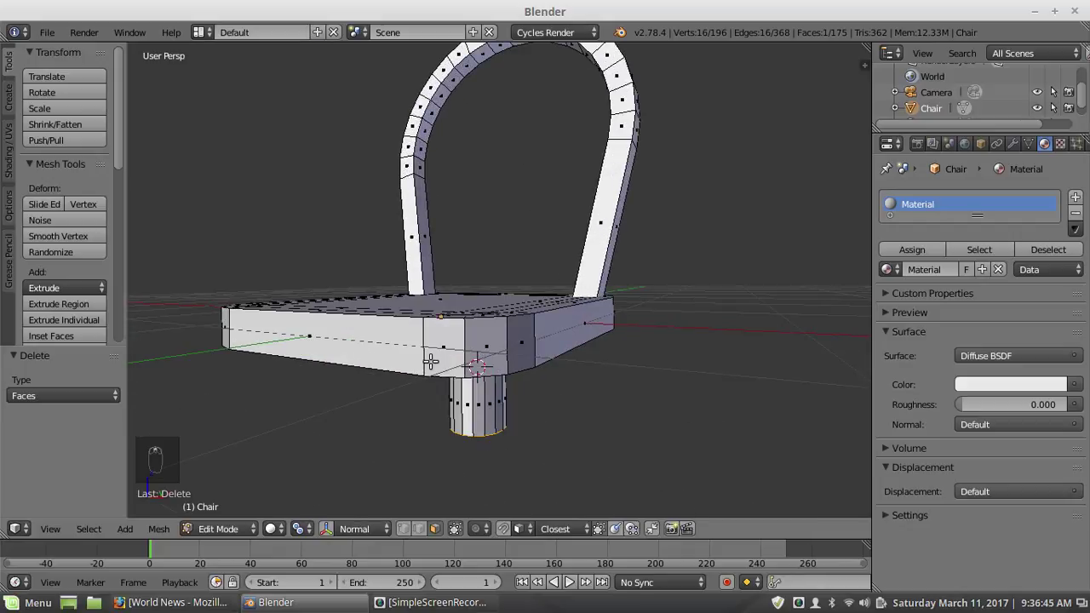
{"action": "scroll", "coordinate": [430, 361], "scroll_direction": "down", "scroll_amount": 4}
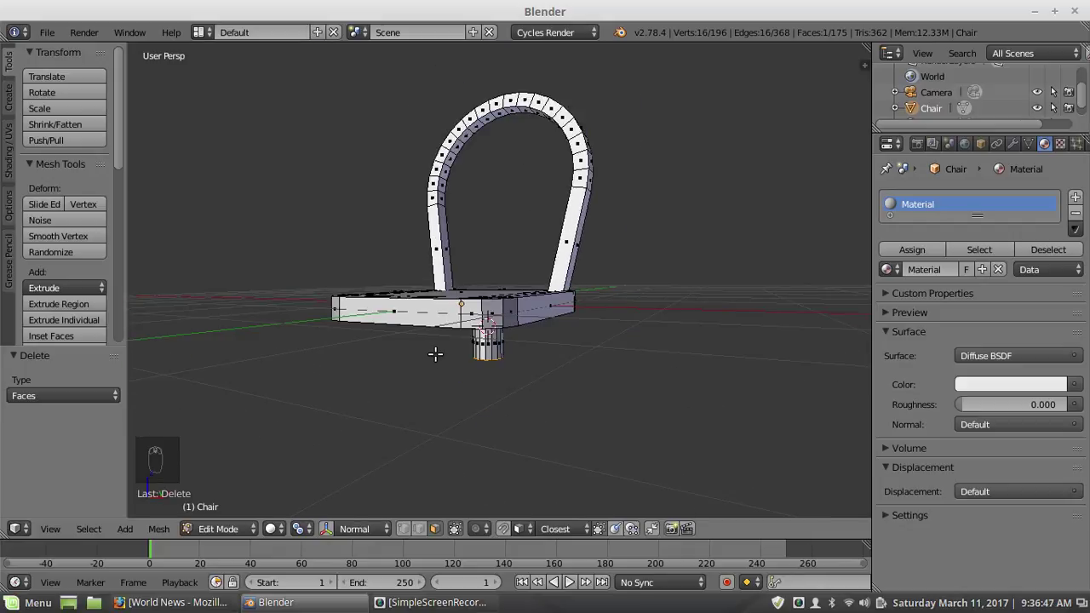
{"action": "scroll", "coordinate": [453, 356], "scroll_direction": "down", "scroll_amount": 1}
{"action": "scroll", "coordinate": [453, 355], "scroll_direction": "up", "scroll_amount": 2}
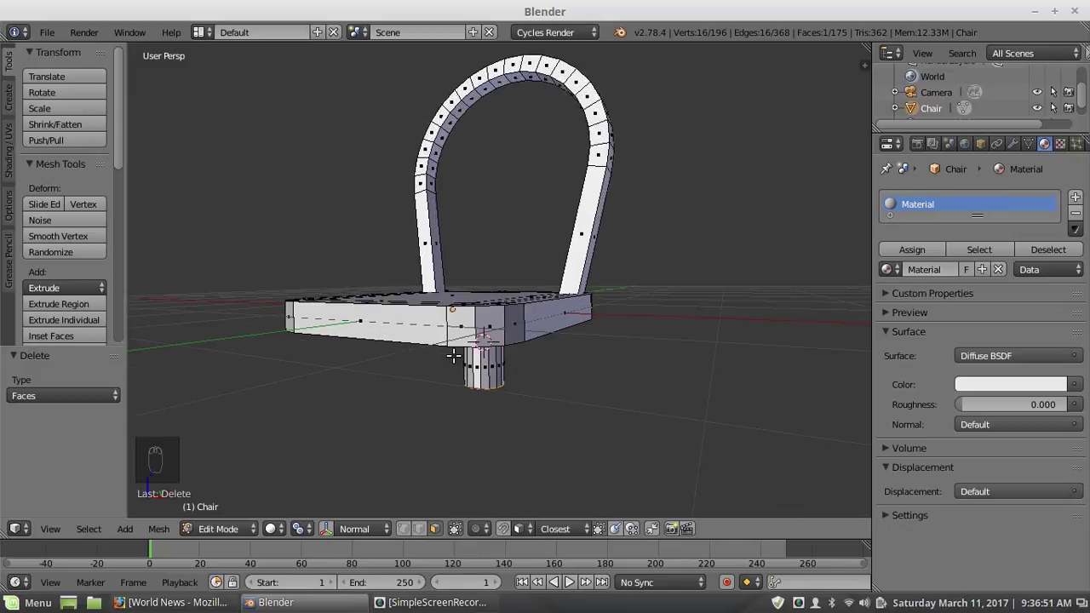
{"action": "scroll", "coordinate": [453, 356], "scroll_direction": "down", "scroll_amount": 2}
{"action": "scroll", "coordinate": [452, 356], "scroll_direction": "up", "scroll_amount": 1}
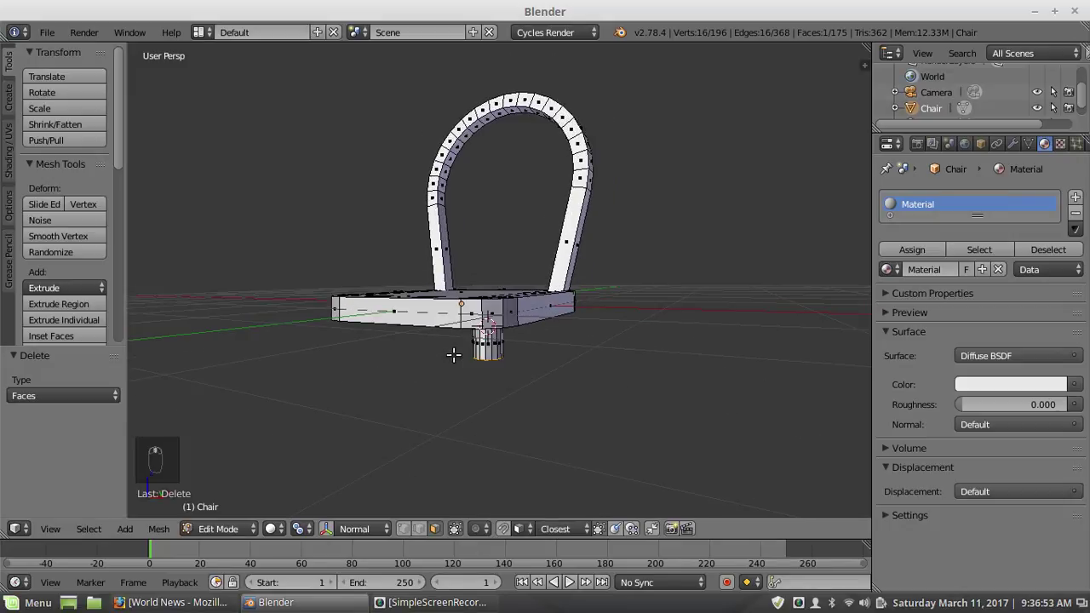
{"action": "scroll", "coordinate": [456, 356], "scroll_direction": "down", "scroll_amount": 2}
{"action": "key", "text": "g"}
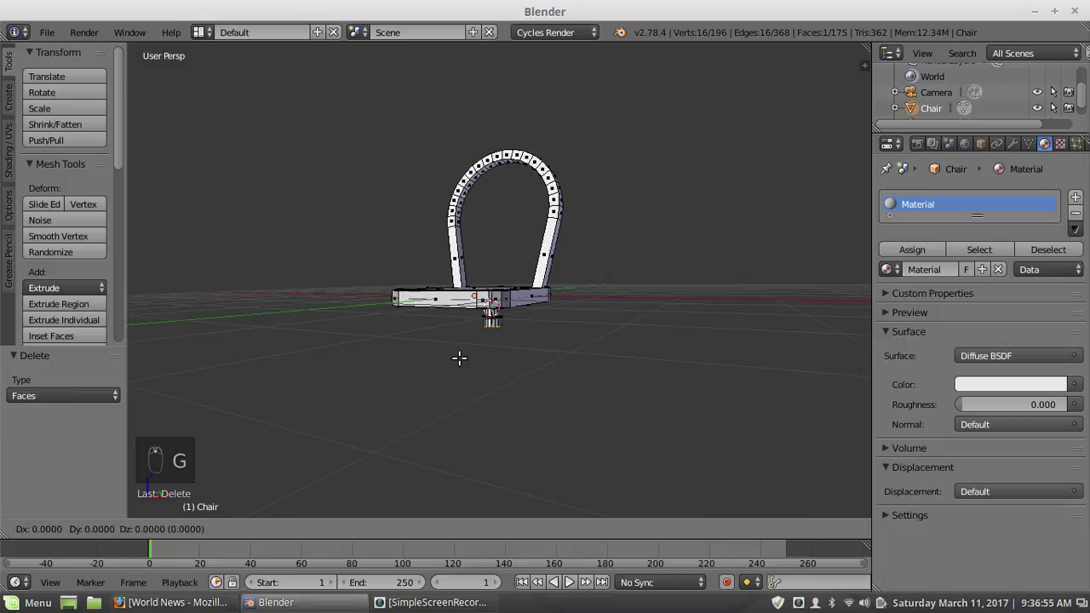
{"action": "key", "text": "z"}
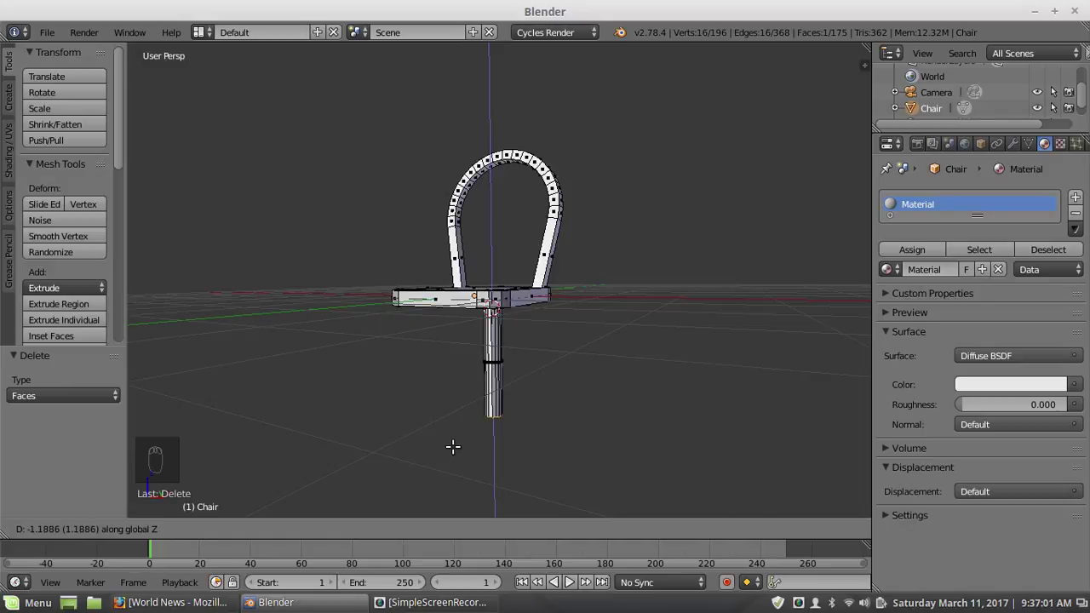
{"action": "left_click", "coordinate": [452, 446]}
Step: Inset the leg's bottom face with a thickness of 0.0524 and delete the inner face
{"action": "middle_click_drag", "start_coordinate": [452, 445], "coordinate": [523, 346]}
{"action": "scroll", "coordinate": [497, 350], "scroll_direction": "up", "scroll_amount": 4}
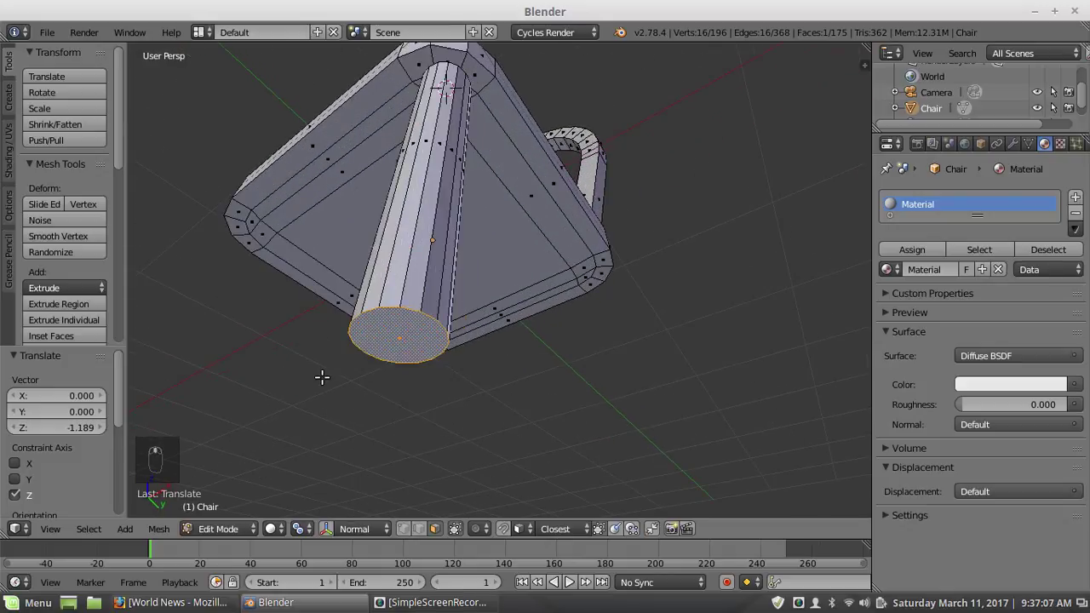
{"action": "key", "text": "i"}
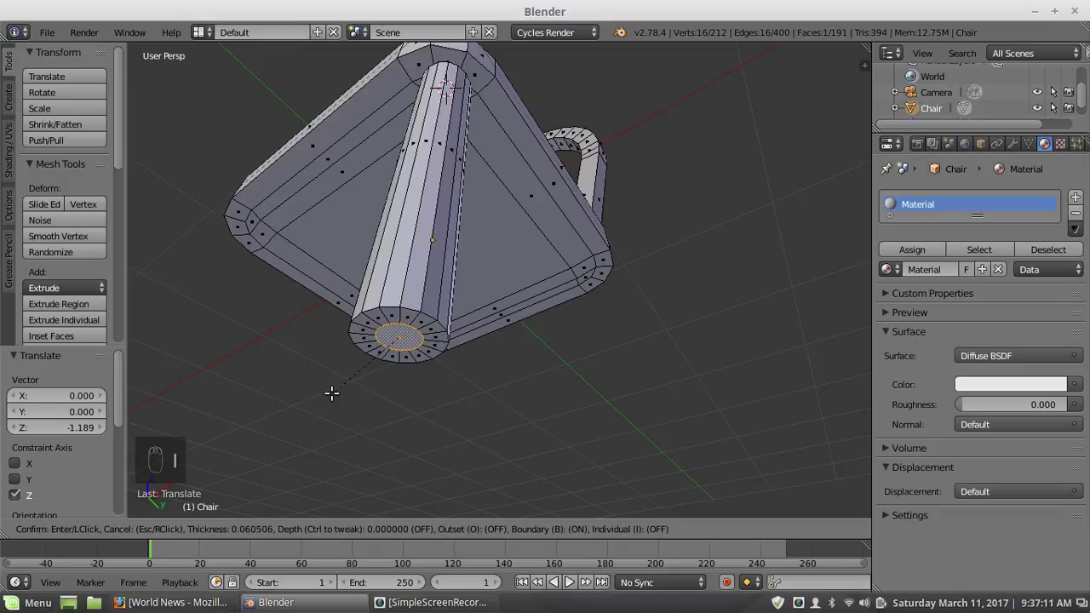
{"action": "left_click", "coordinate": [329, 395]}
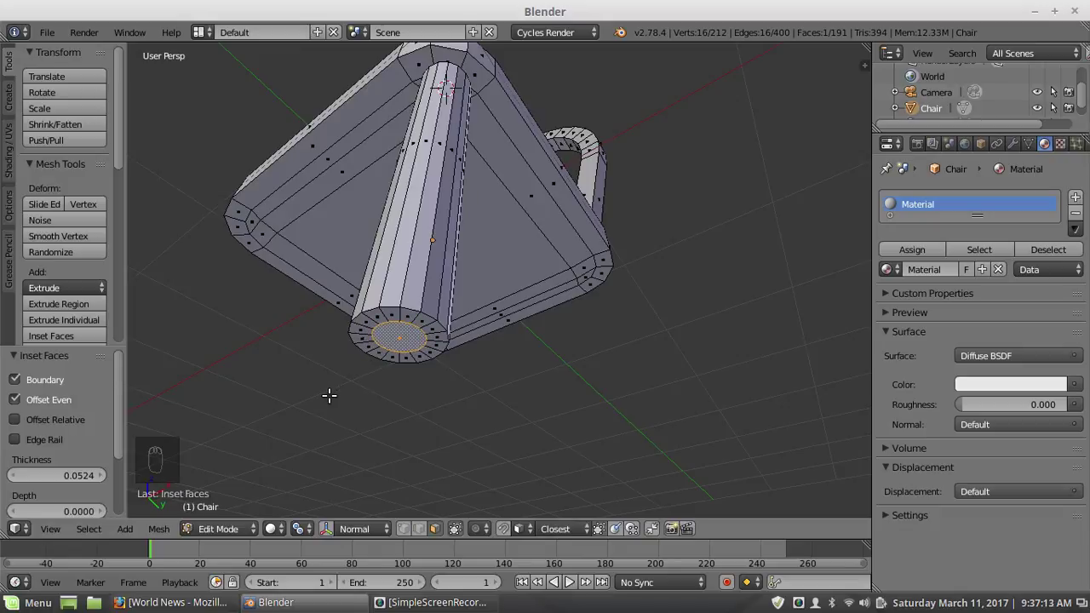
{"action": "key", "text": "x"}
{"action": "left_click", "coordinate": [328, 393]}
Step: Close the opening at the leg's bottom by selecting its inner edge loop and applying Grid Fill, and clear the selection
{"action": "scroll", "coordinate": [385, 409], "scroll_direction": "up", "scroll_amount": 2}
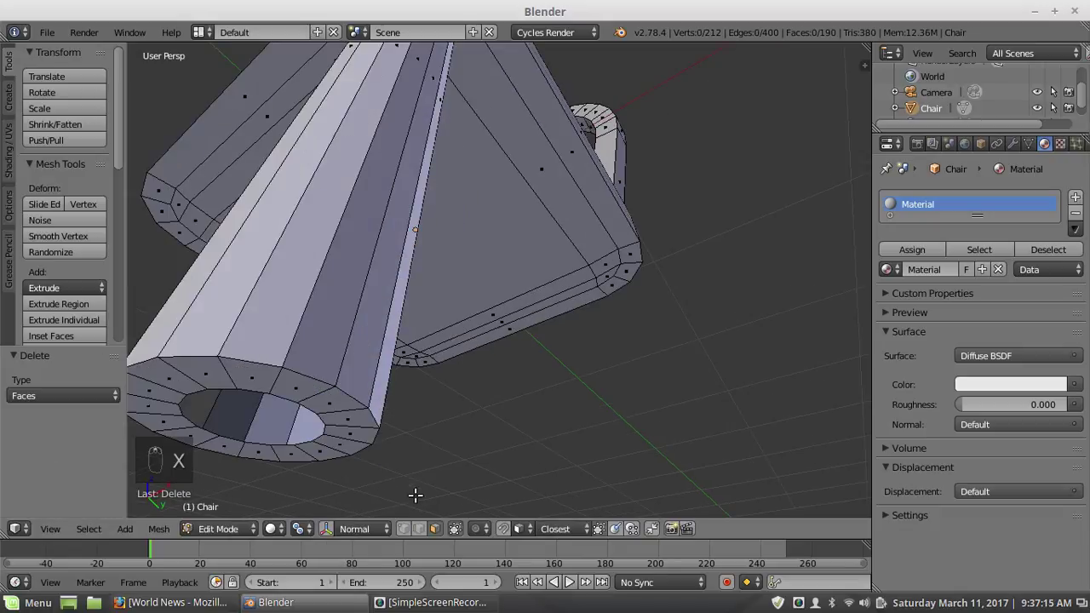
{"action": "left_click", "coordinate": [419, 529]}
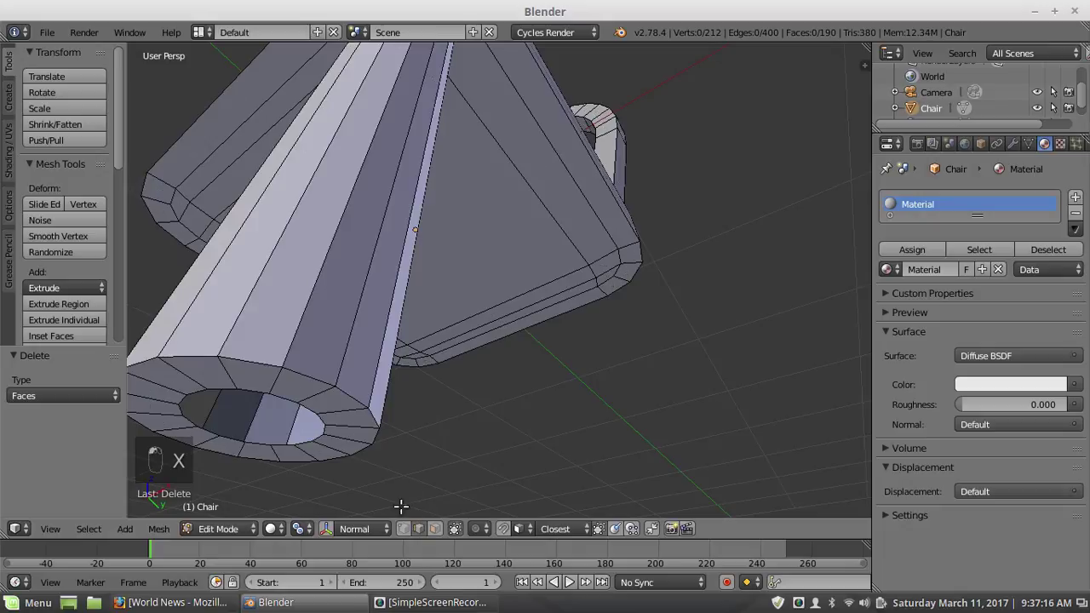
{"action": "left_click", "coordinate": [287, 443], "text": "alt"}
{"action": "key", "text": "KP_Decimal"}
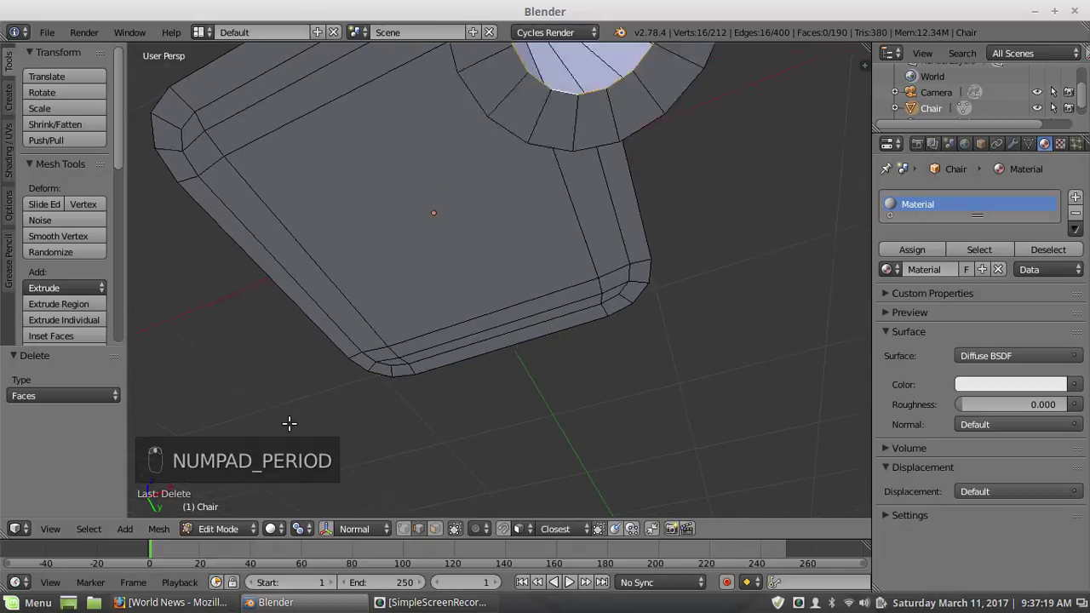
{"action": "scroll", "coordinate": [301, 411], "scroll_direction": "down", "scroll_amount": 6}
{"action": "middle_click_drag", "start_coordinate": [480, 320], "coordinate": [453, 326]}
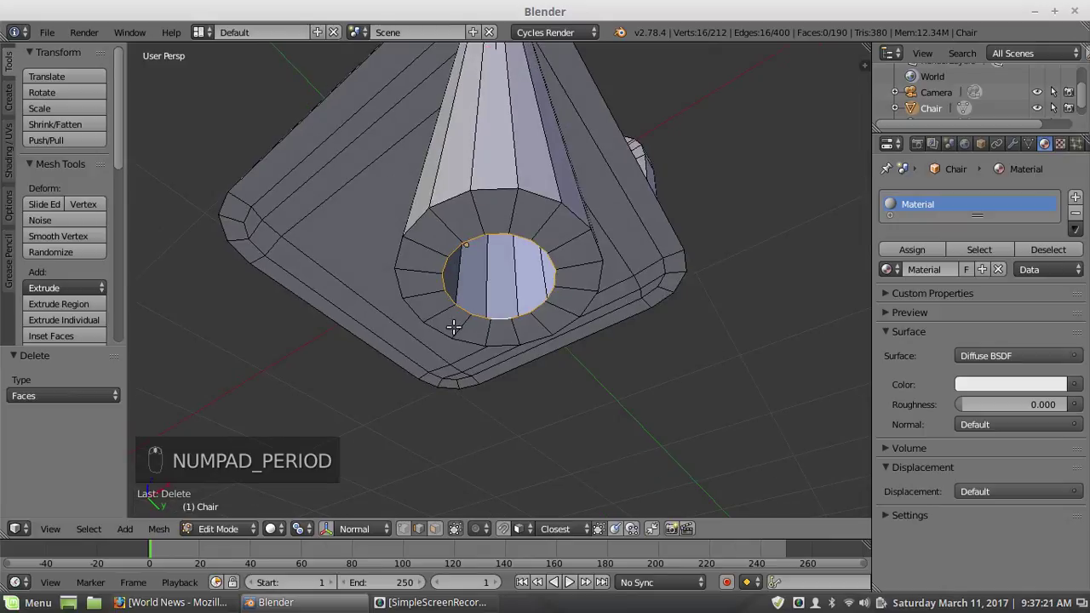
{"action": "key", "text": "ctrl+f"}
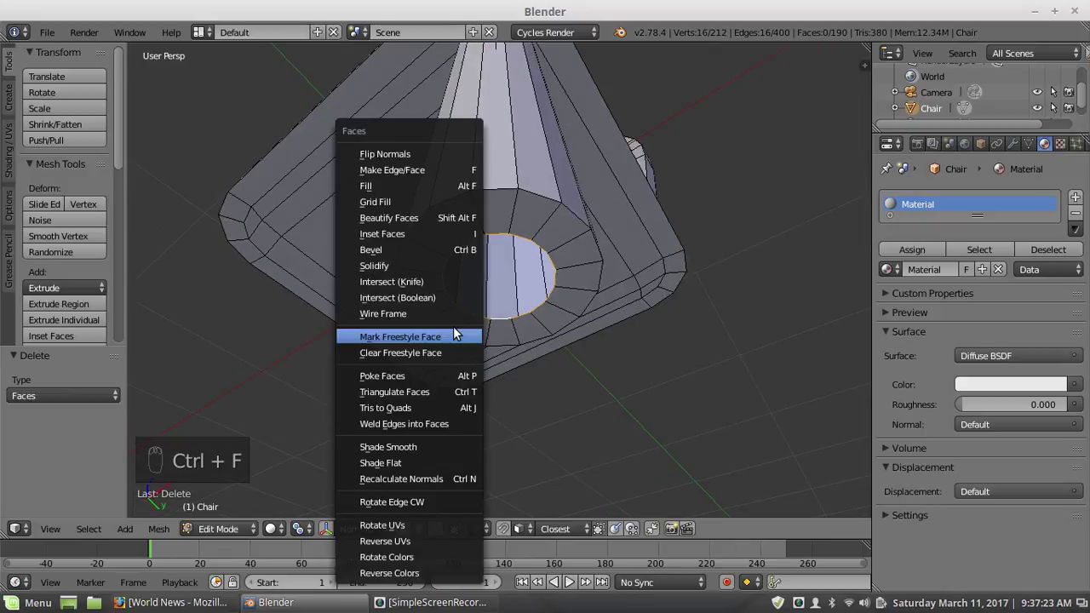
{"action": "left_click", "coordinate": [398, 205]}
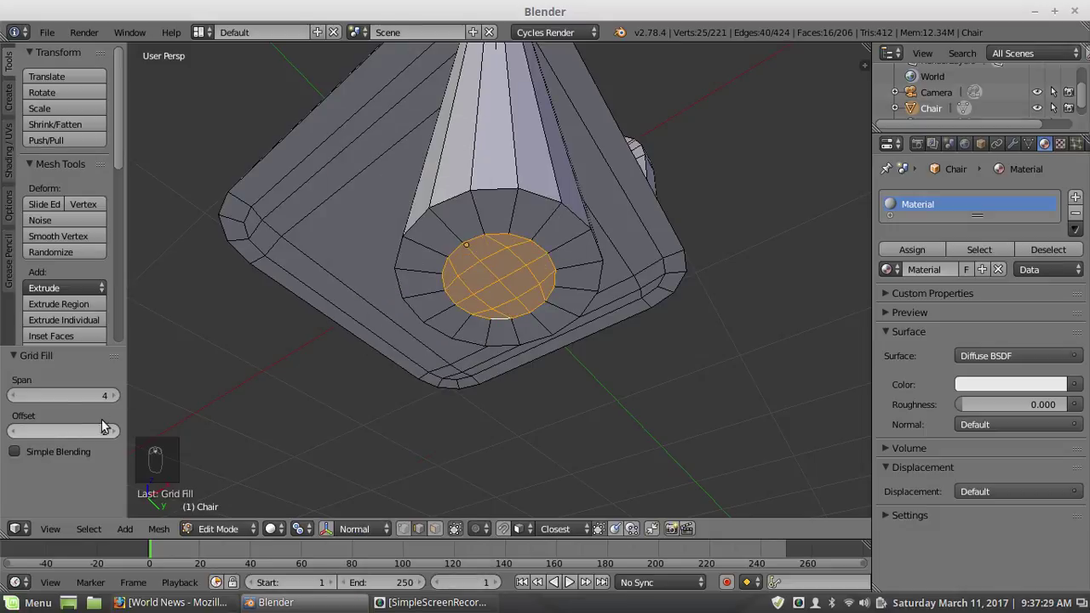
{"action": "key", "text": "a"}
Step: Examine the capped leg and its fit under the seat corner from below and above
{"action": "middle_click_drag", "start_coordinate": [408, 250], "coordinate": [469, 182]}
{"action": "scroll", "coordinate": [474, 250], "scroll_direction": "up", "scroll_amount": 4}
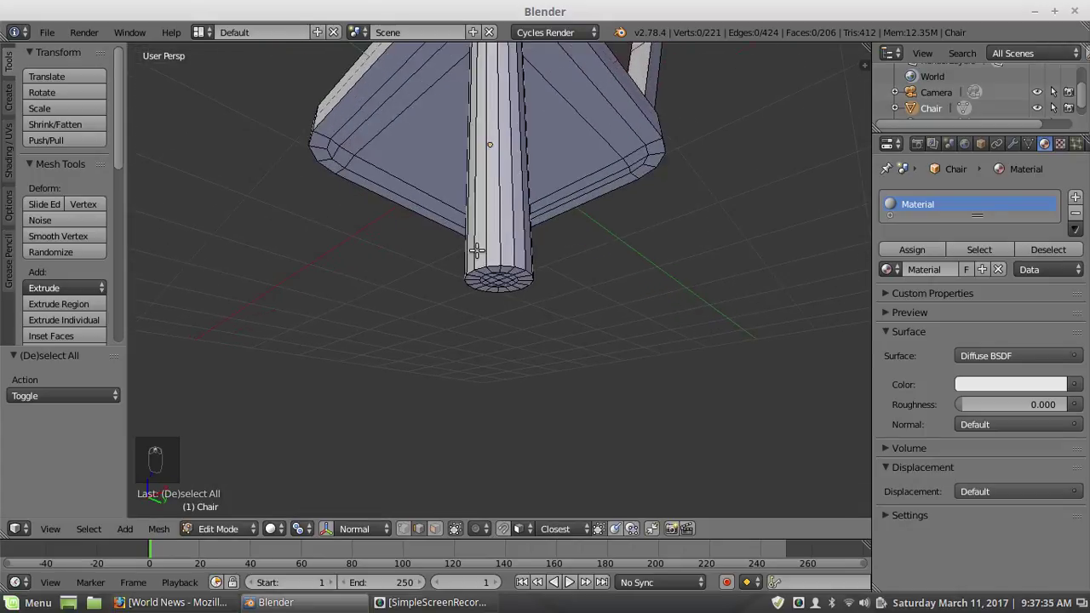
{"action": "scroll", "coordinate": [470, 236], "scroll_direction": "down", "scroll_amount": 9}
{"action": "middle_click_drag", "start_coordinate": [470, 237], "coordinate": [497, 350]}
{"action": "scroll", "coordinate": [475, 266], "scroll_direction": "up", "scroll_amount": 4}
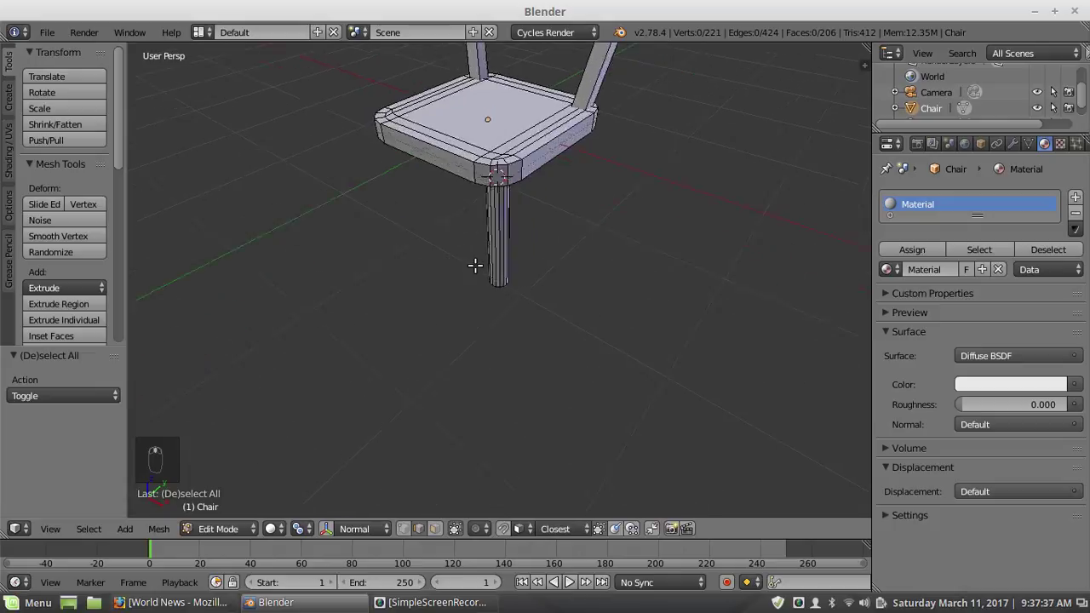
{"action": "scroll", "coordinate": [469, 192], "scroll_direction": "down", "scroll_amount": 2}
{"action": "scroll", "coordinate": [503, 184], "scroll_direction": "down", "scroll_amount": 3}
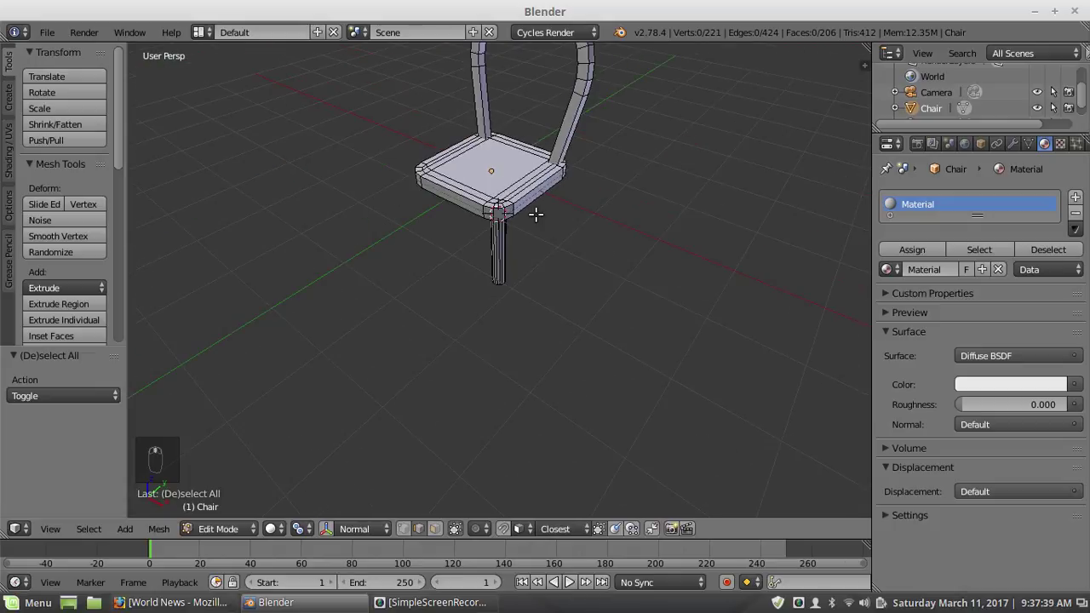
Step: Snap the 3D cursor to the central face on the seat's underside and set the pivot point to 3D Cursor
{"action": "middle_click_drag", "start_coordinate": [499, 214], "coordinate": [557, 201]}
{"action": "scroll", "coordinate": [557, 201], "scroll_direction": "up", "scroll_amount": 5}
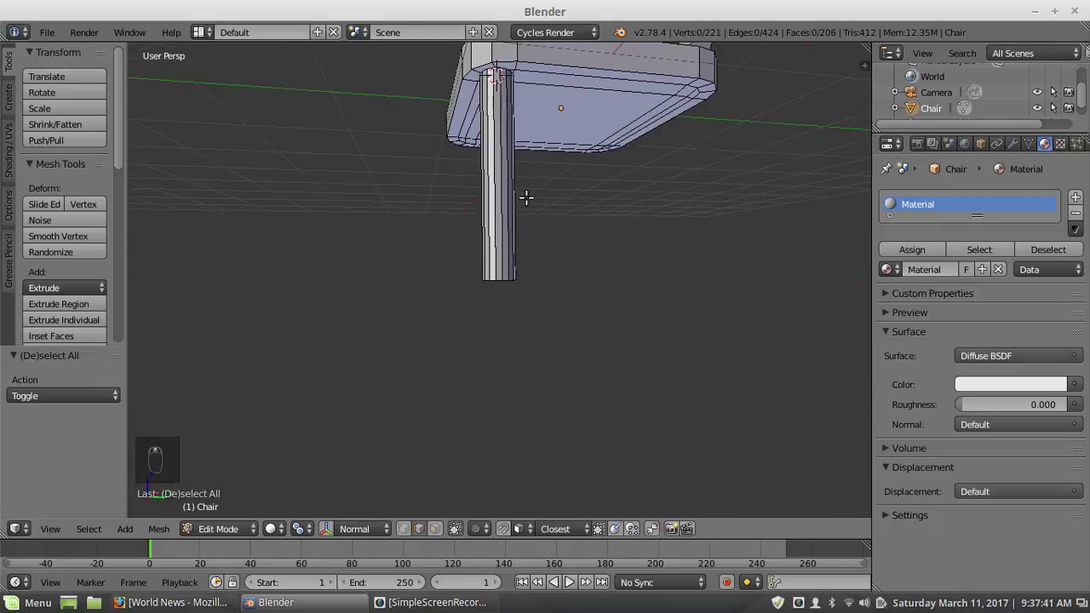
{"action": "middle_click_drag", "start_coordinate": [601, 143], "coordinate": [528, 213]}
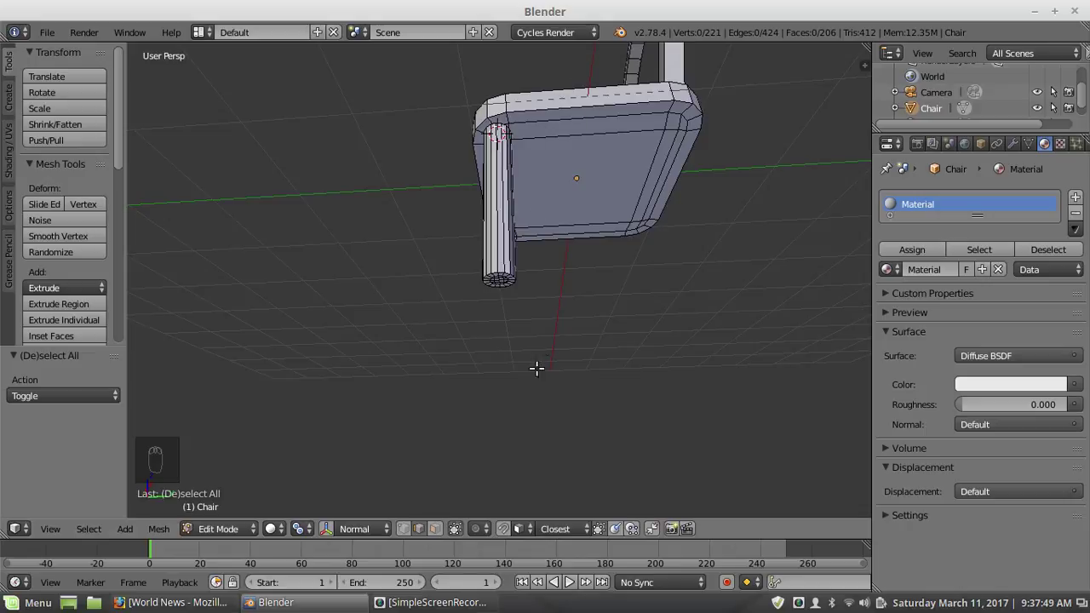
{"action": "left_click", "coordinate": [435, 529]}
{"action": "right_click", "coordinate": [584, 175]}
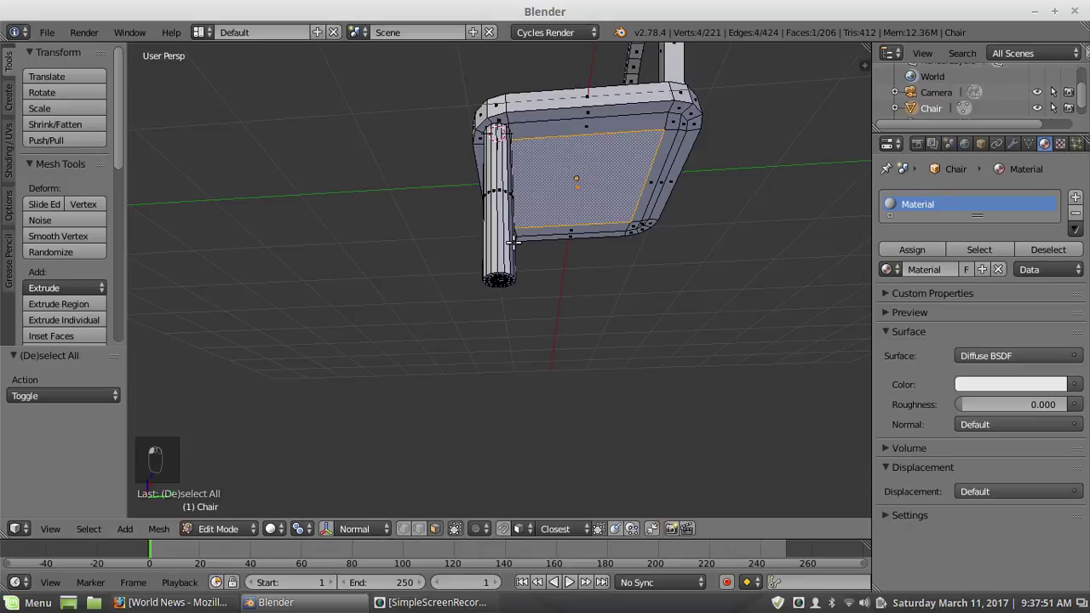
{"action": "key", "text": "shift+s"}
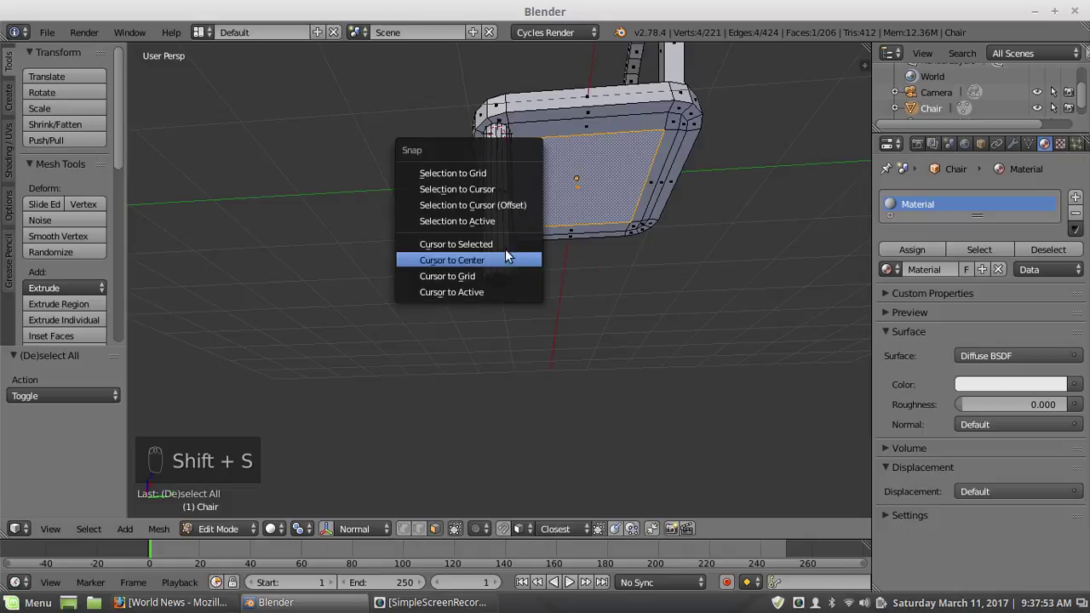
{"action": "left_click", "coordinate": [502, 244]}
{"action": "left_click", "coordinate": [299, 529]}
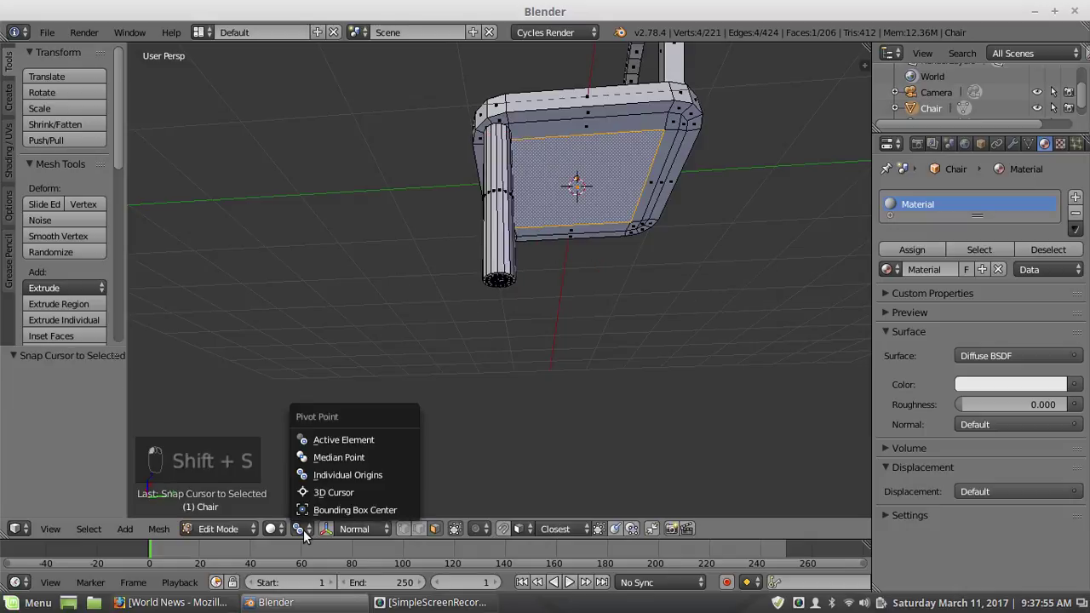
{"action": "left_click", "coordinate": [333, 492]}
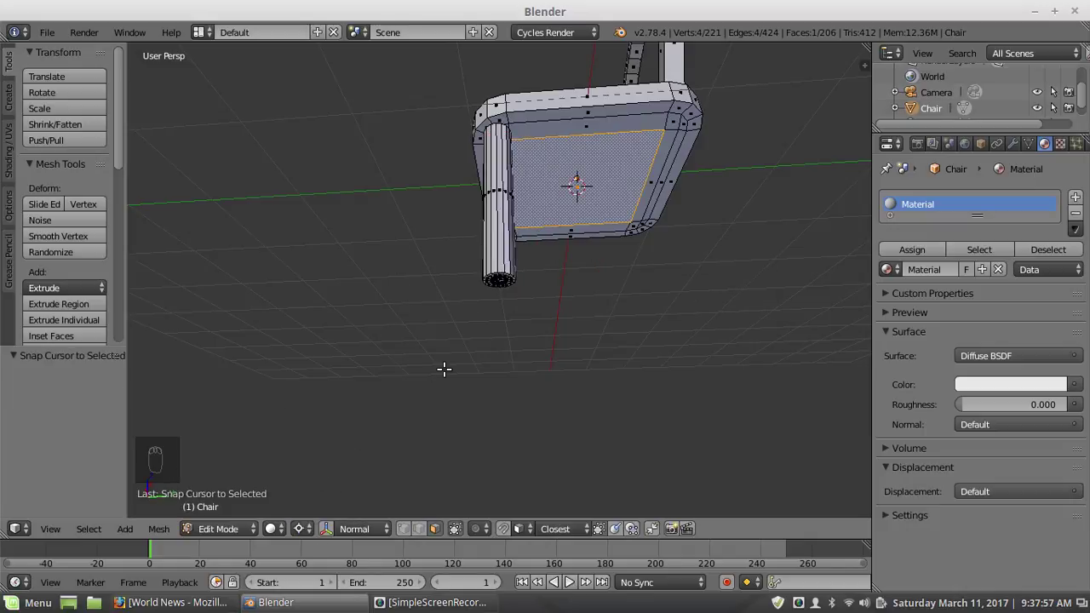
Step: Select the whole linked leg mesh and duplicate it in place without any offset
{"action": "key", "text": "a"}
{"action": "middle_click_drag", "start_coordinate": [467, 280], "coordinate": [533, 309]}
{"action": "middle_click_drag", "start_coordinate": [503, 263], "coordinate": [517, 221]}
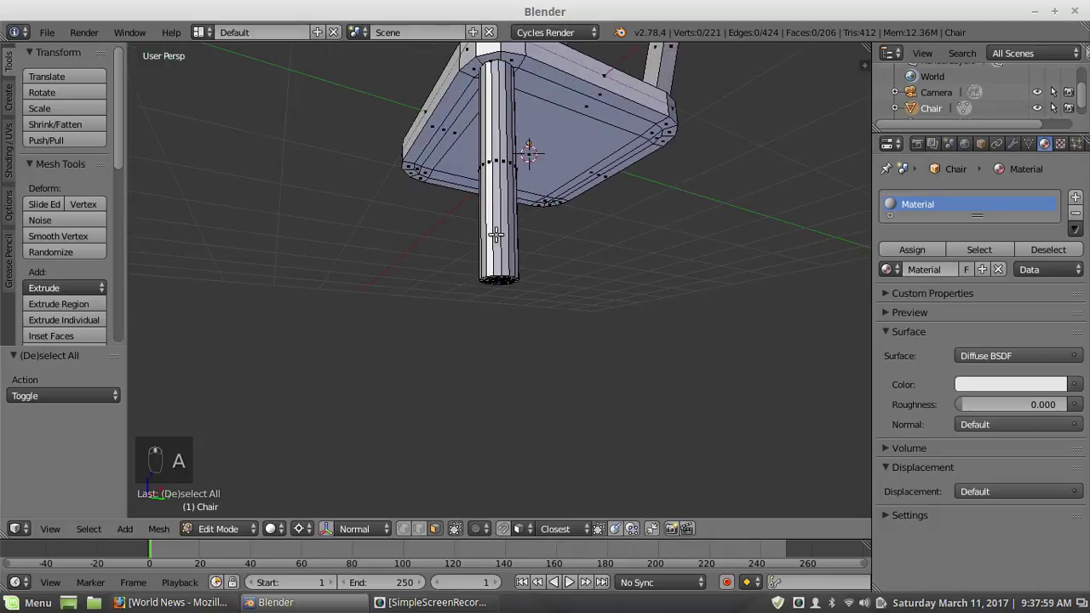
{"action": "key", "text": "l"}
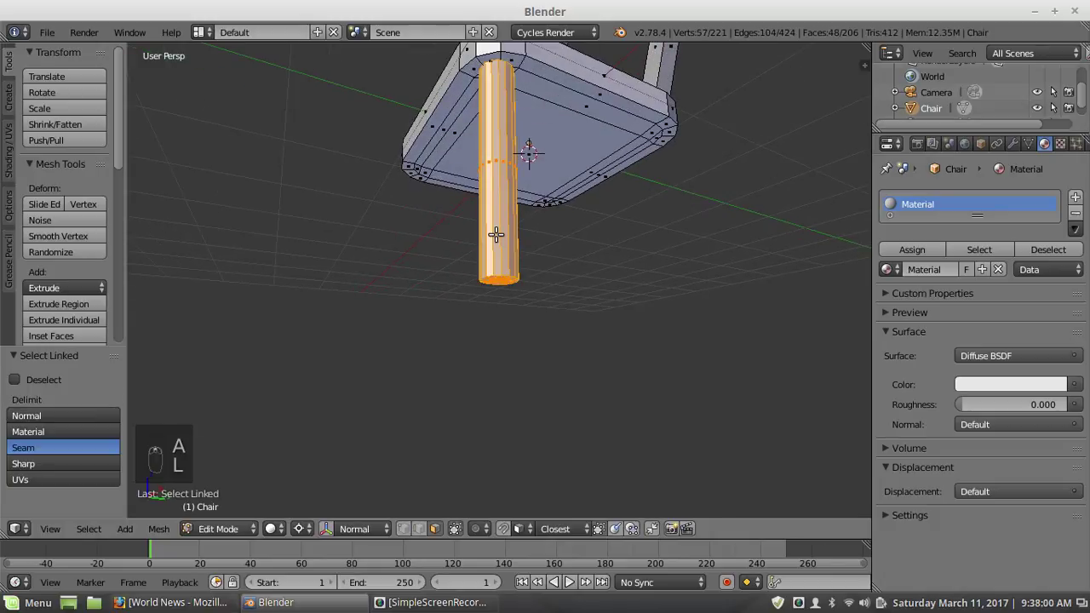
{"action": "key", "text": "shift+d"}
{"action": "right_click", "coordinate": [443, 250]}
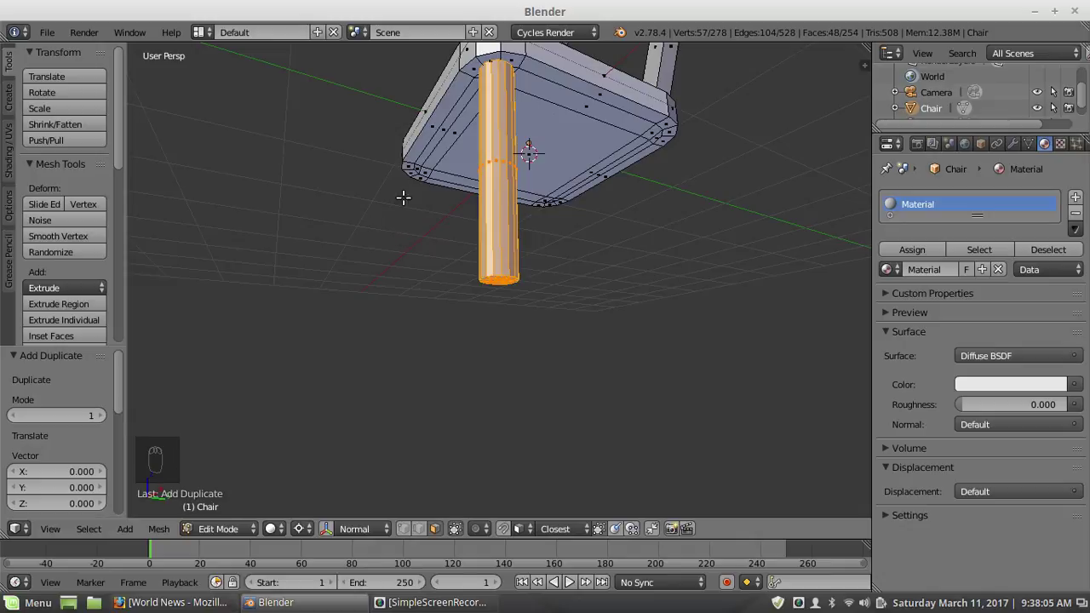
Step: Mirror the duplicated leg to the neighbouring seat corner by scaling it -1 along Y, recalculate its normals, and clear the selection
{"action": "key", "text": "s"}
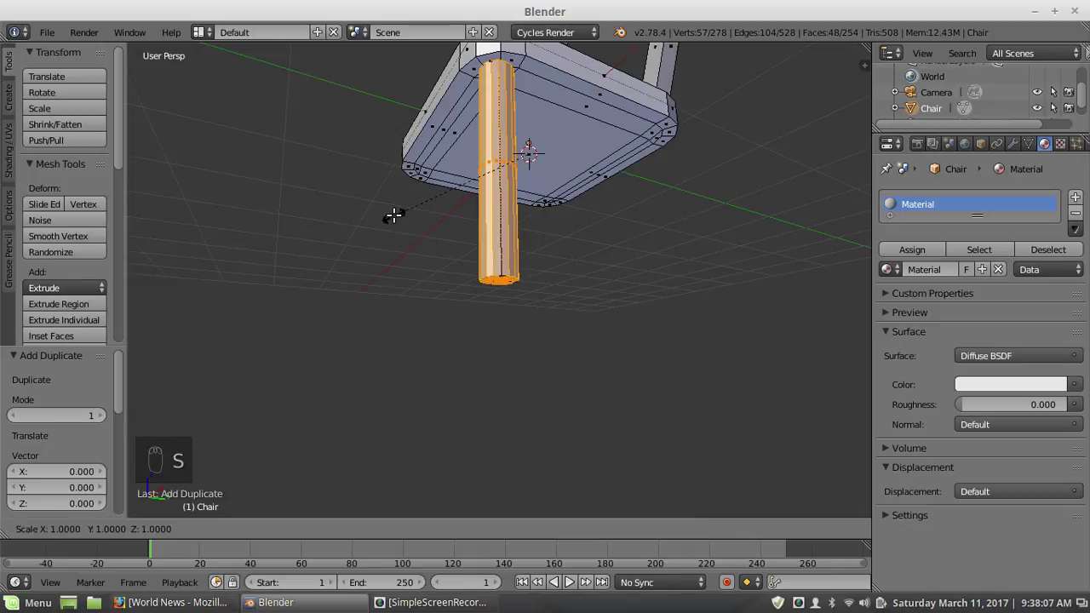
{"action": "key", "text": "y"}
{"action": "type", "text": "-1"}
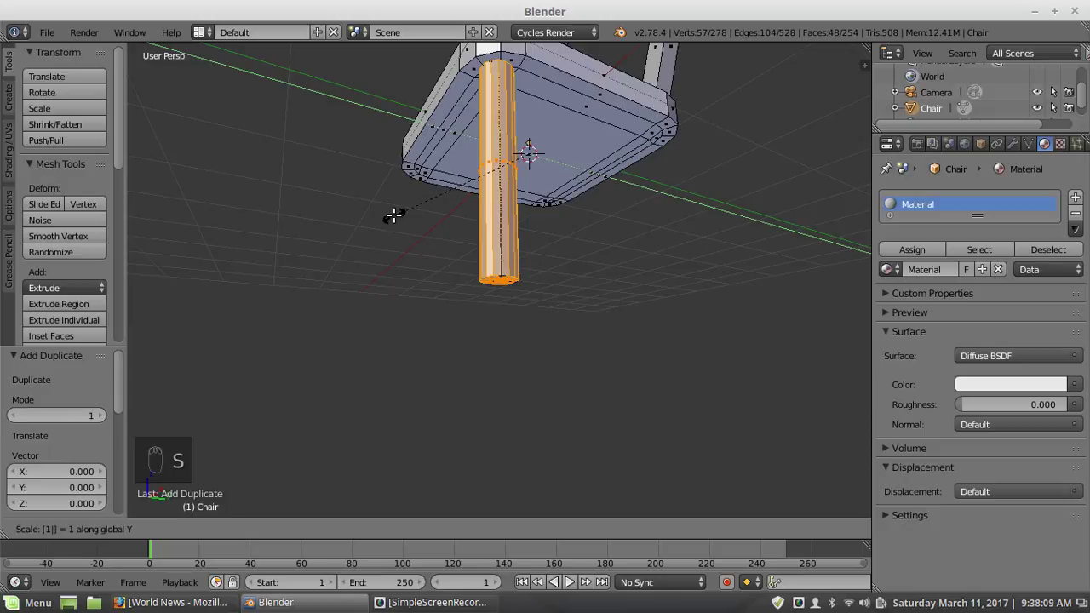
{"action": "key", "text": "Return"}
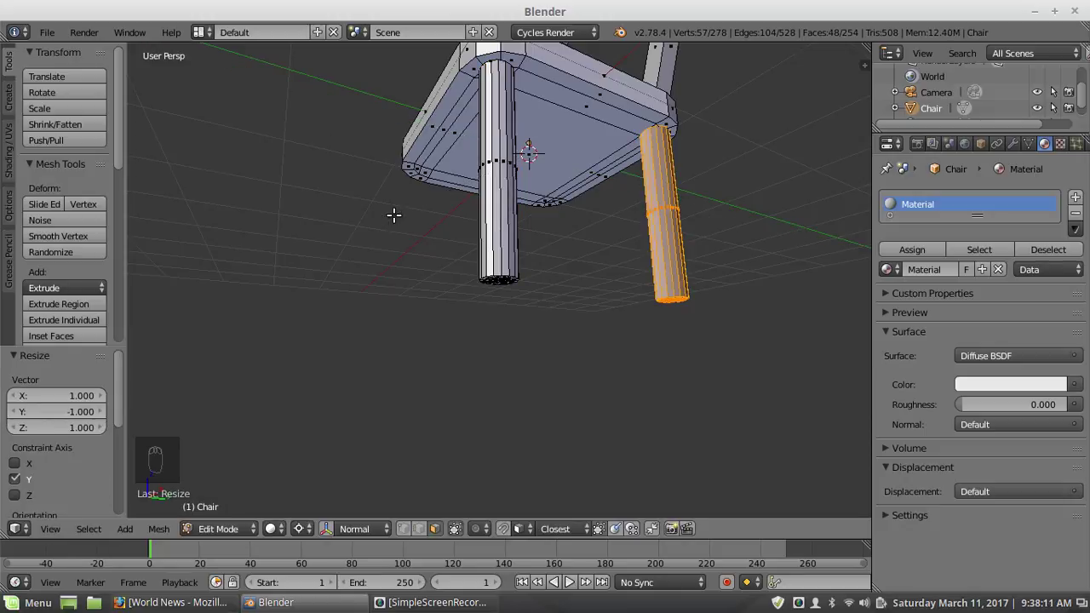
{"action": "key", "text": "ctrl+n"}
{"action": "key", "text": "a"}
{"action": "middle_click_drag", "start_coordinate": [404, 201], "coordinate": [442, 230]}
{"action": "middle_click_drag", "start_coordinate": [524, 223], "coordinate": [491, 318]}
{"action": "scroll", "coordinate": [491, 318], "scroll_direction": "up", "scroll_amount": 1}
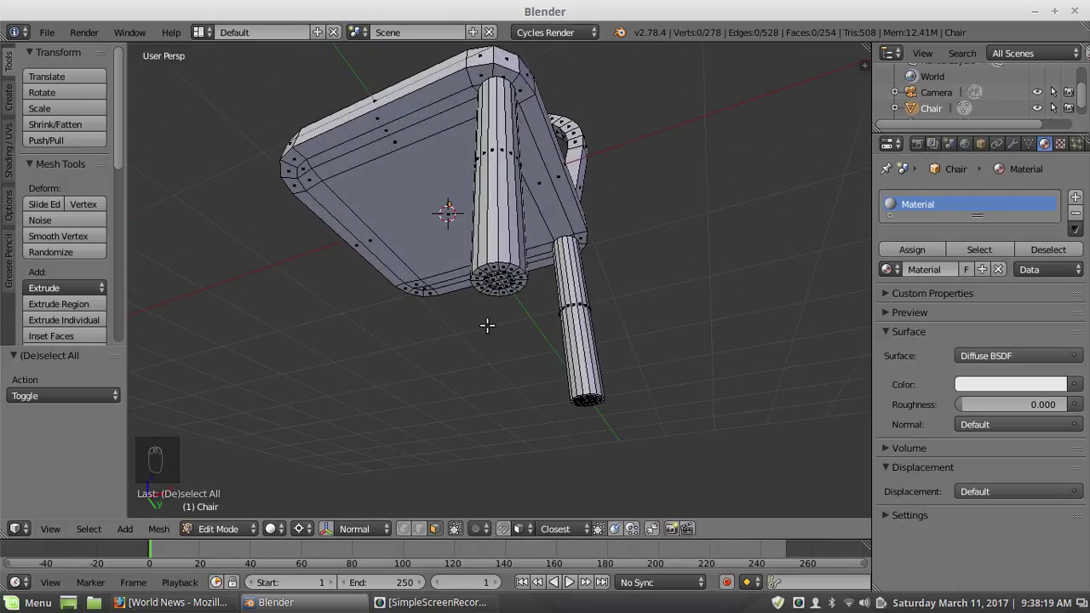
Step: Splay both legs outward by moving their bottom ends about 0.176 along X, and clear the selection
{"action": "key", "text": "KP_7"}
{"action": "key", "text": "KP_1"}
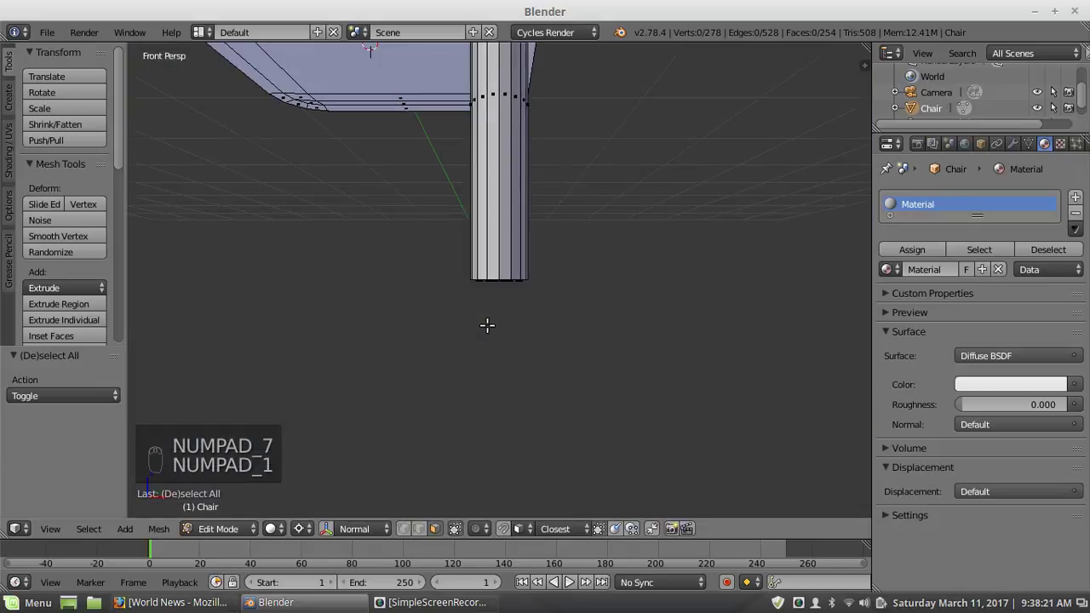
{"action": "key", "text": "KP_5"}
{"action": "key", "text": "z"}
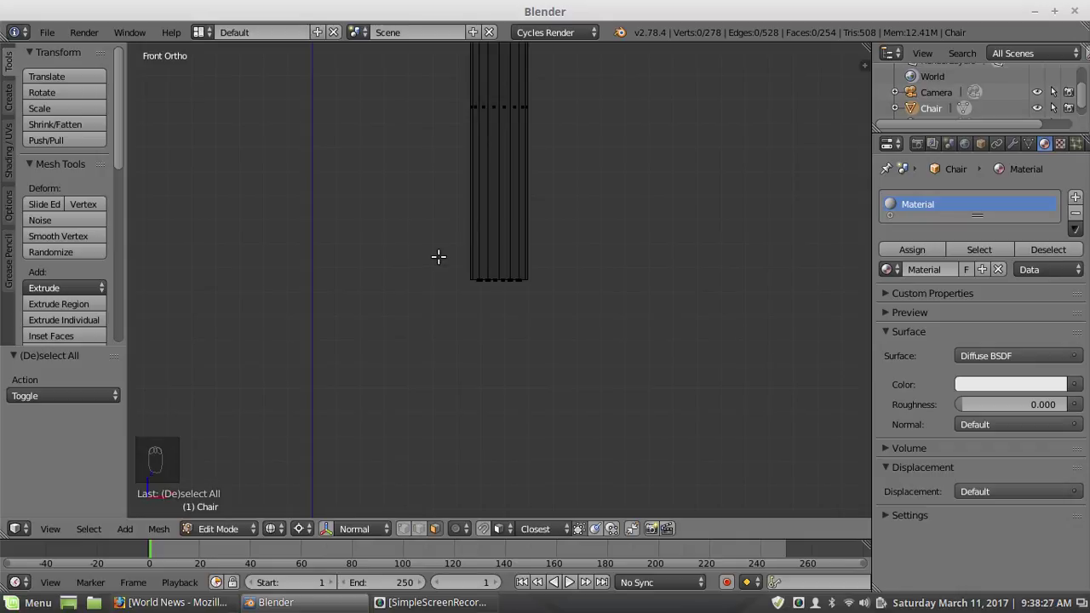
{"action": "key", "text": "b"}
{"action": "left_click_drag", "start_coordinate": [437, 256], "coordinate": [577, 311]}
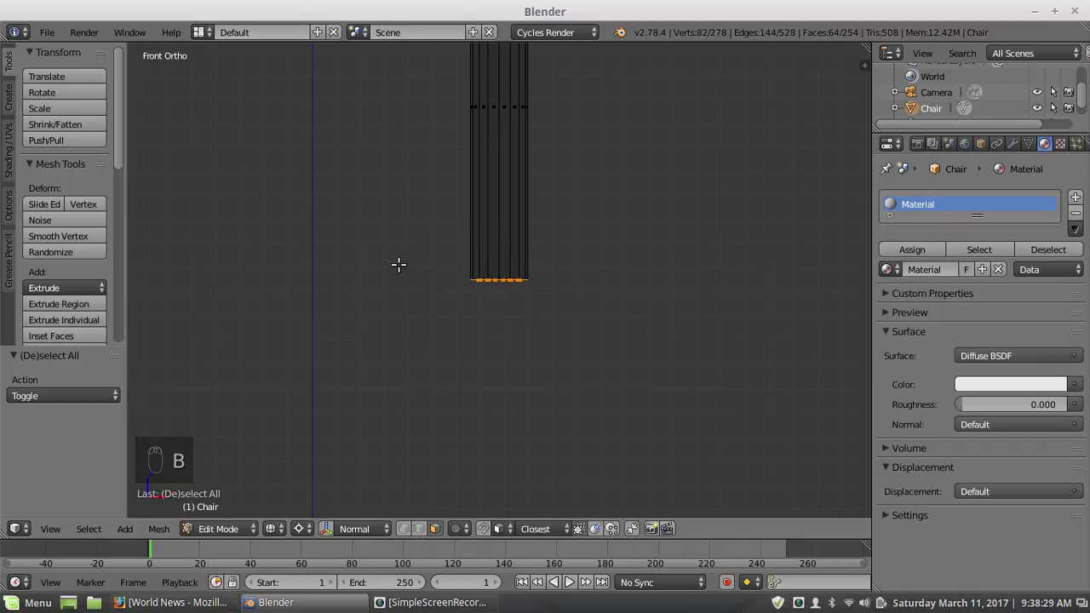
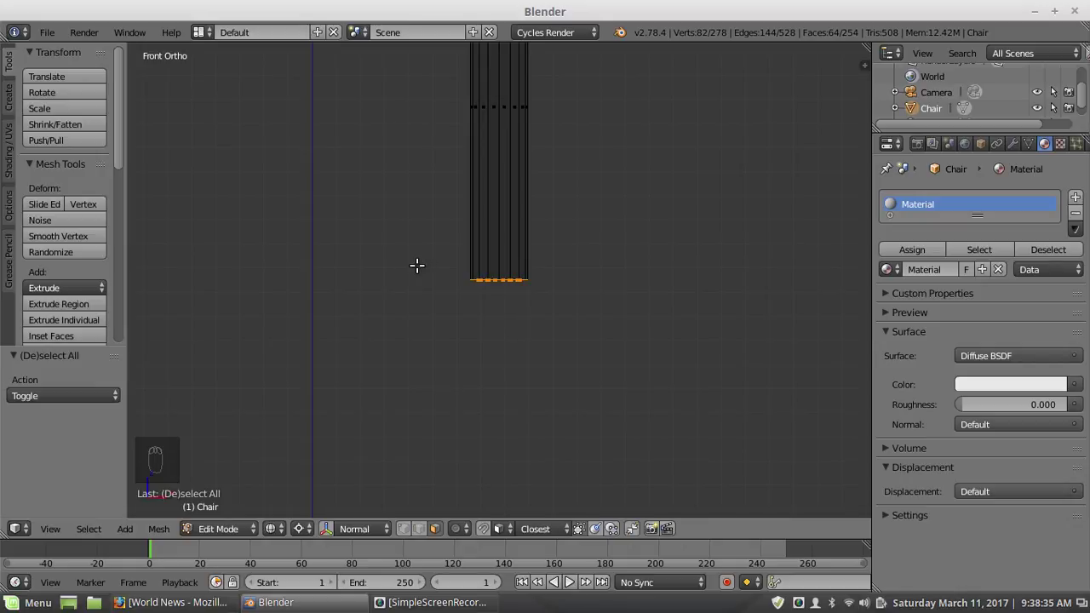
{"action": "key", "text": "g"}
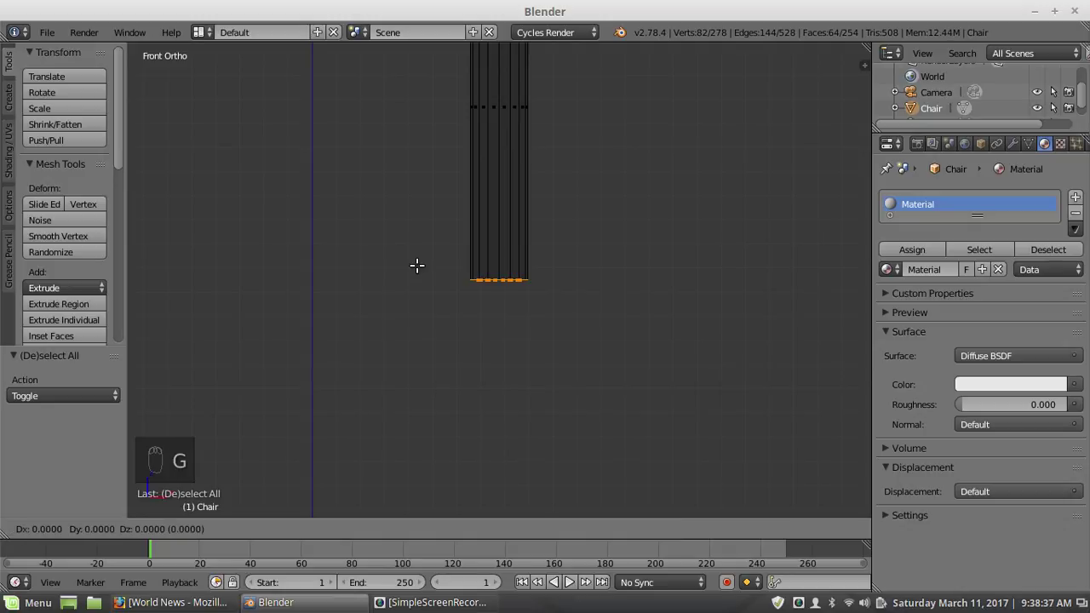
{"action": "key", "text": "x"}
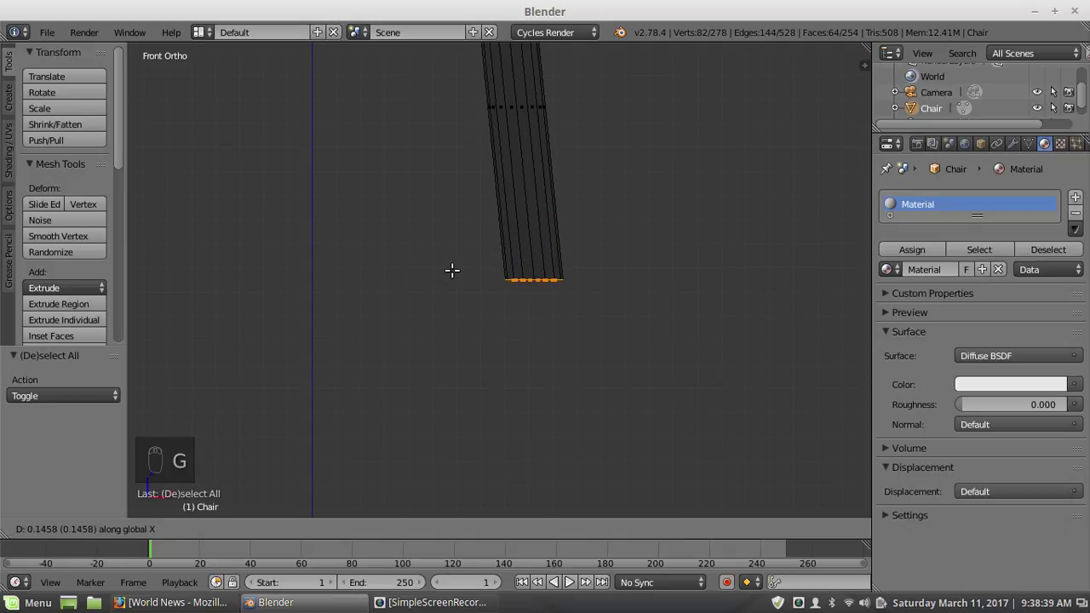
{"action": "left_click", "coordinate": [459, 273]}
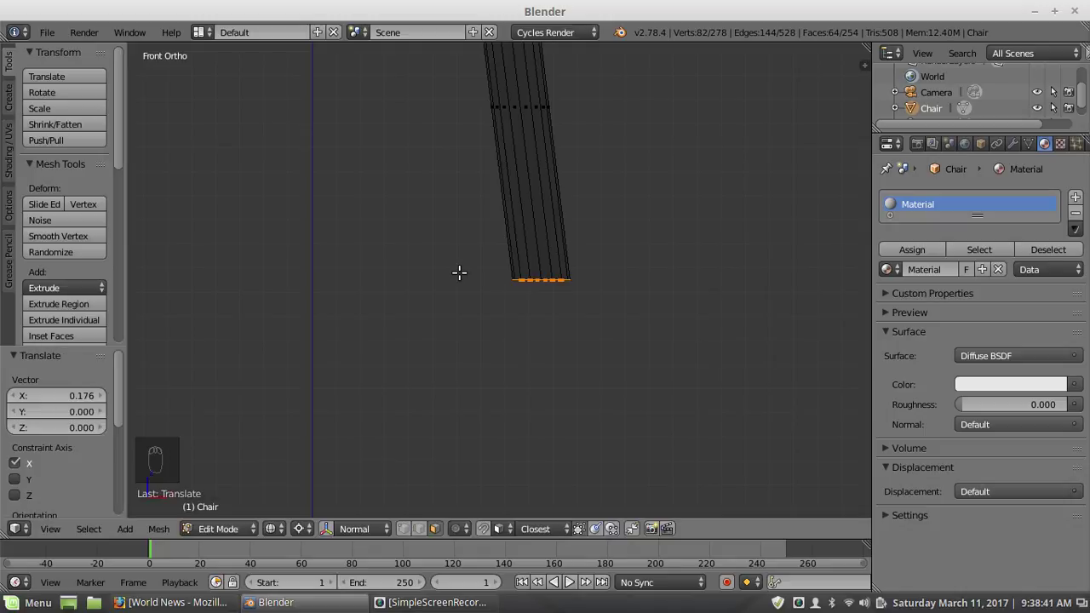
{"action": "middle_click_drag", "start_coordinate": [460, 270], "coordinate": [422, 260]}
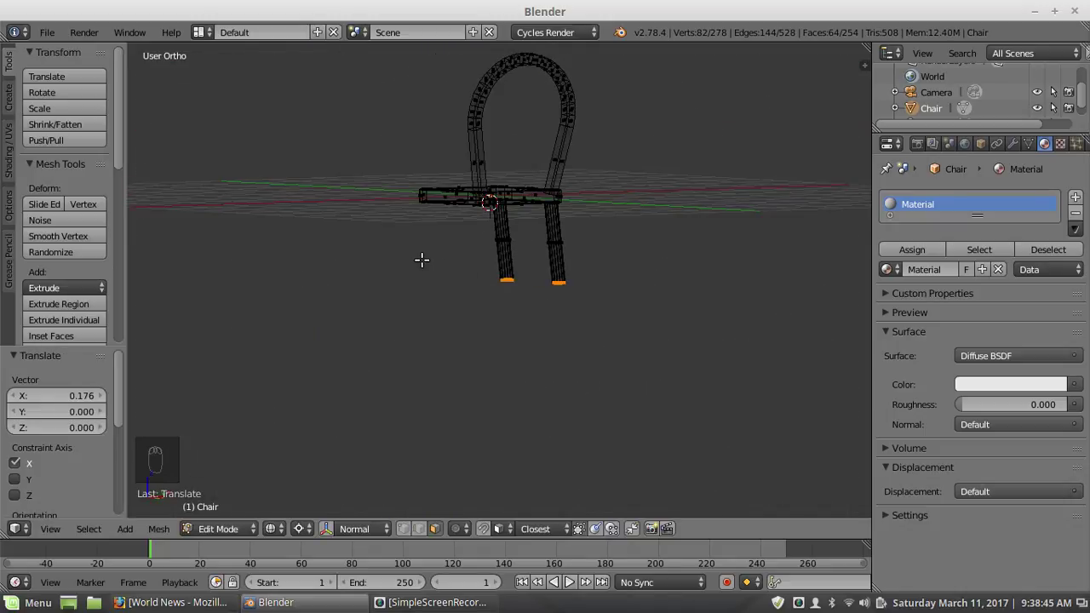
{"action": "key", "text": "a"}
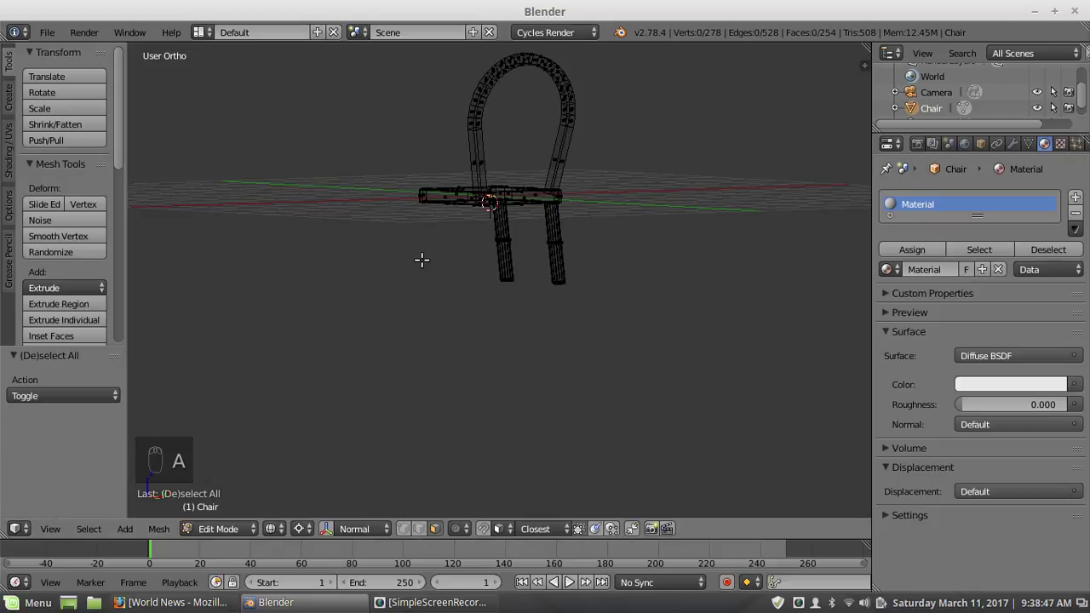
{"action": "key", "text": "z"}
{"action": "scroll", "coordinate": [450, 236], "scroll_direction": "up", "scroll_amount": 4}
{"action": "scroll", "coordinate": [450, 235], "scroll_direction": "down", "scroll_amount": 4}
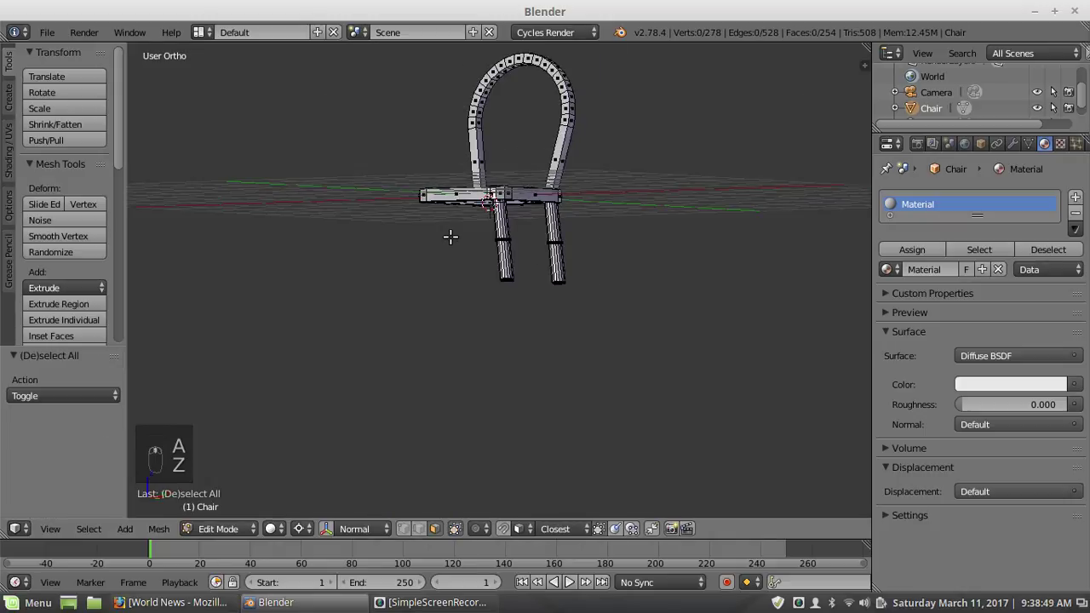
Step: Select both linked leg meshes and duplicate them in place without any offset
{"action": "key", "text": "KP_5"}
{"action": "middle_click_drag", "start_coordinate": [450, 236], "coordinate": [503, 241]}
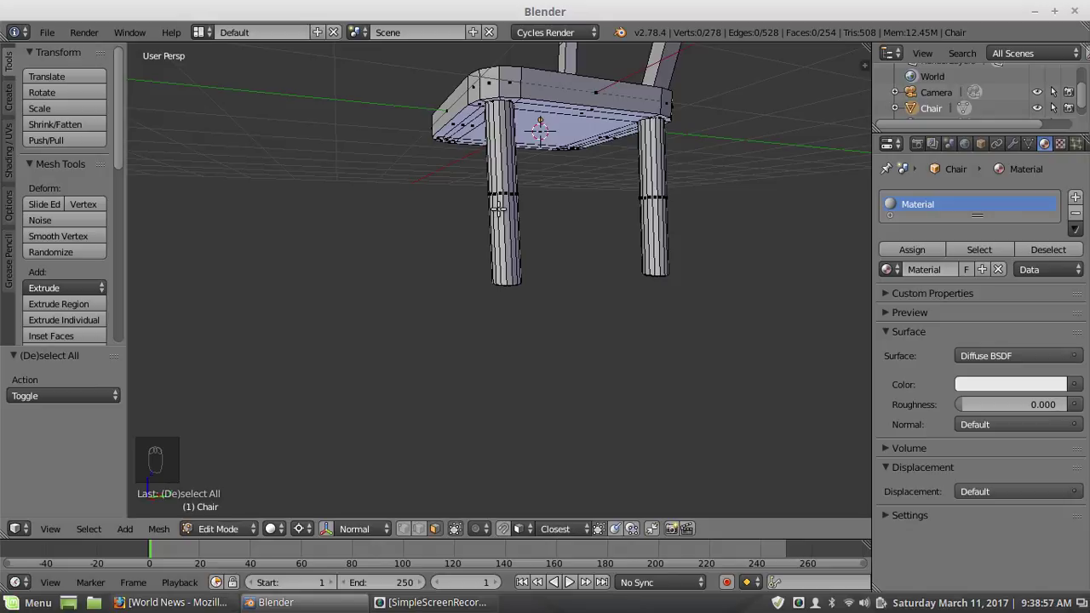
{"action": "key", "text": "l"}
{"action": "key", "text": "l"}
{"action": "middle_click_drag", "start_coordinate": [392, 261], "coordinate": [505, 275]}
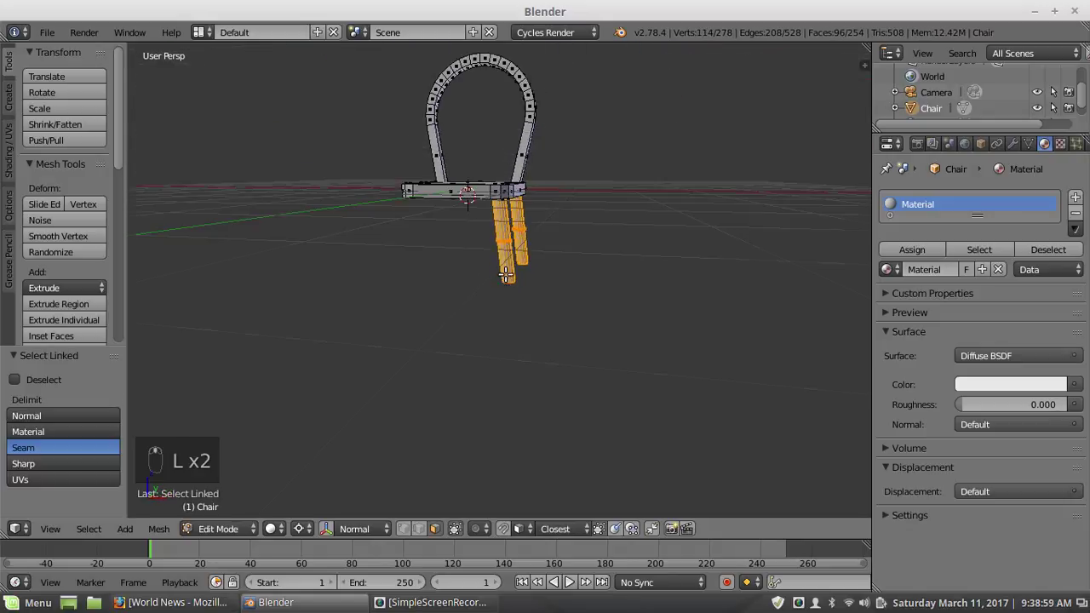
{"action": "key", "text": "shift+d"}
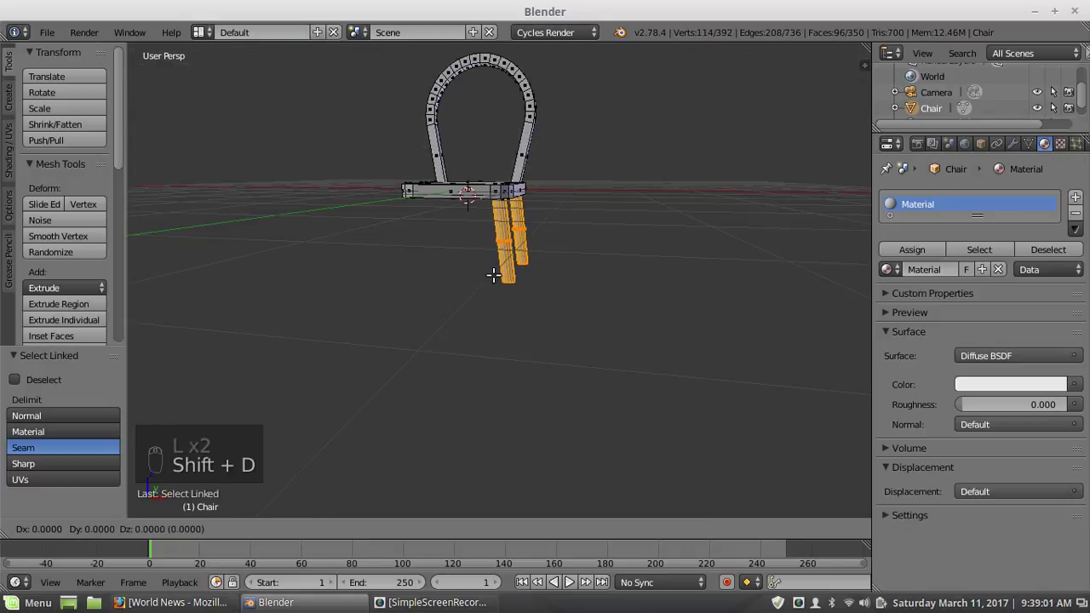
{"action": "key", "text": "x"}
{"action": "key", "text": "1"}
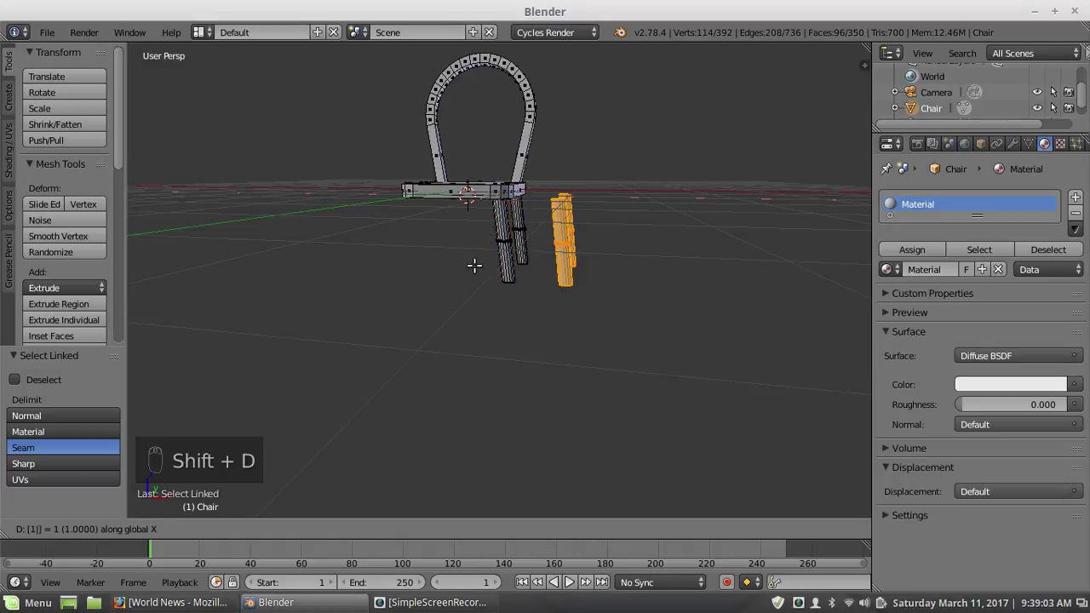
{"action": "key", "text": "minus"}
{"action": "key", "text": "Escape"}
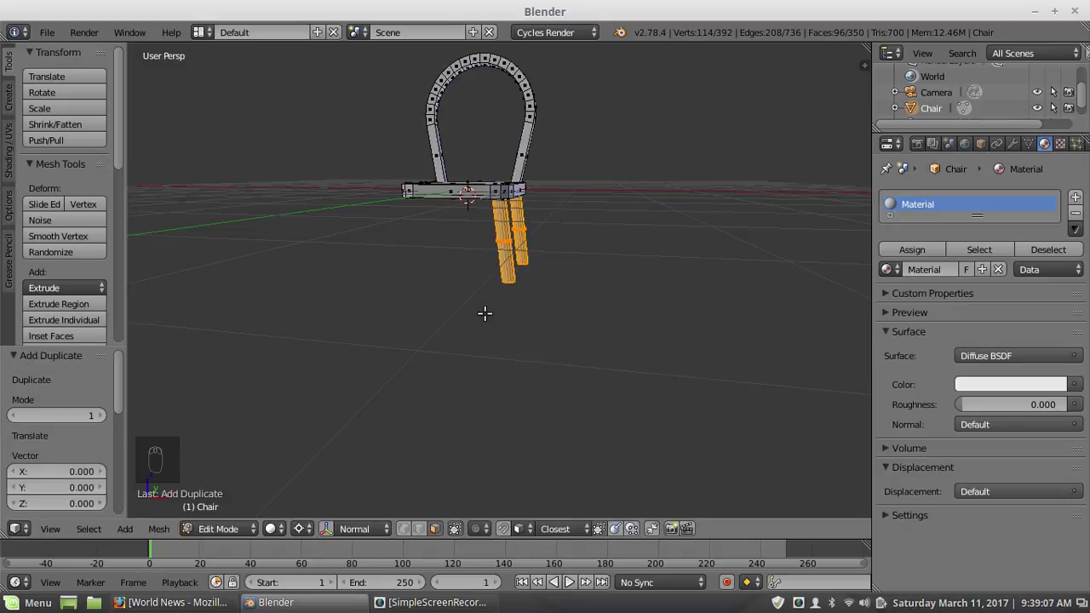
{"action": "key", "text": "g"}
{"action": "key", "text": "Escape"}
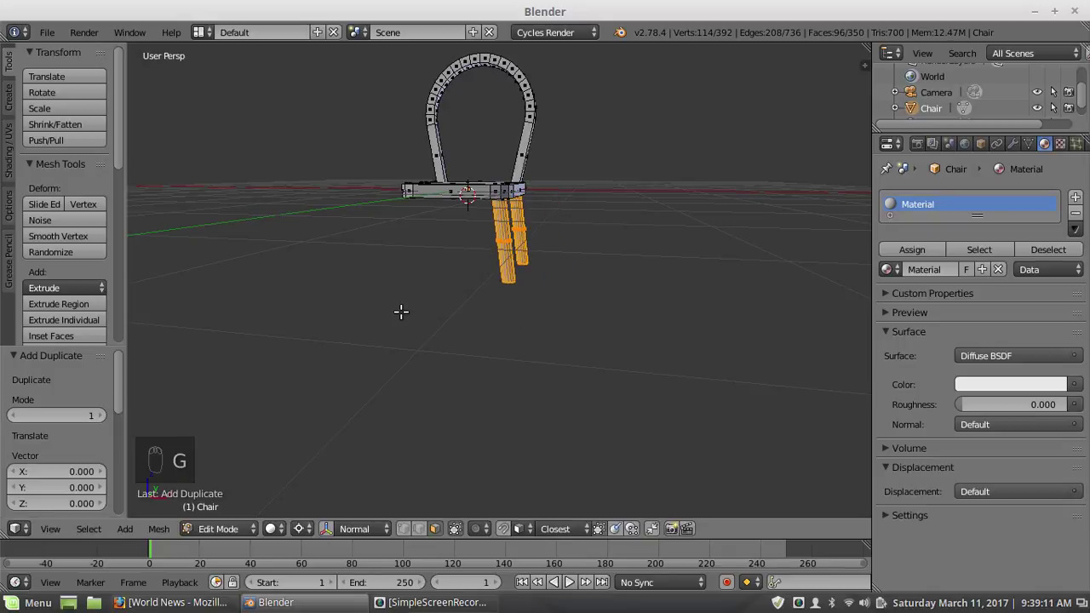
Step: Mirror the duplicated legs to the opposite side of the seat by scaling them -1 along X, recalculate their normals, and clear the selection
{"action": "key", "text": "s"}
{"action": "type", "text": "x"}
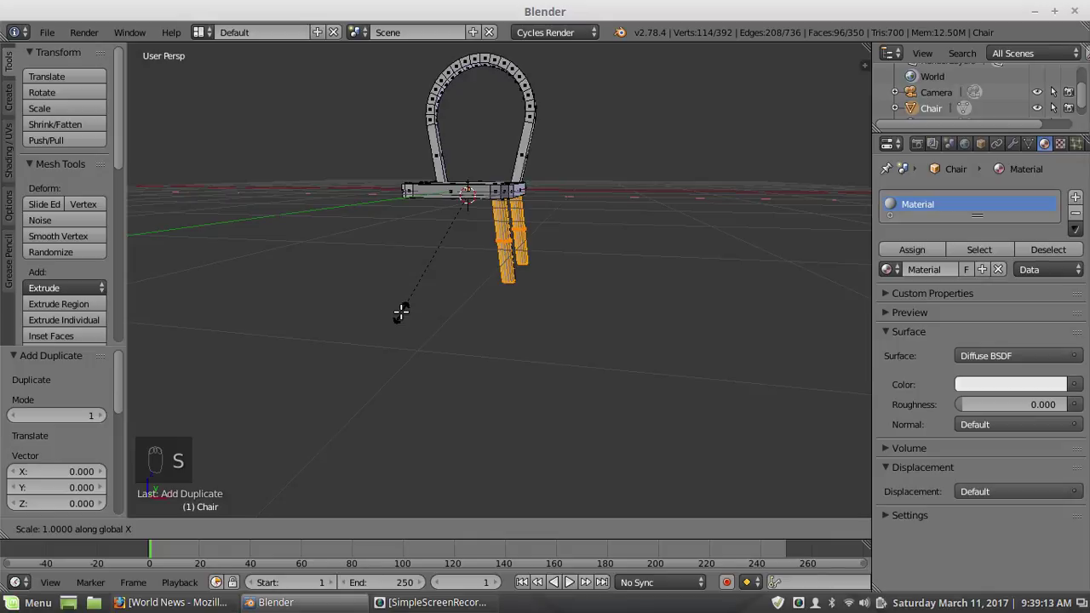
{"action": "type", "text": "-1"}
{"action": "key", "text": "Return"}
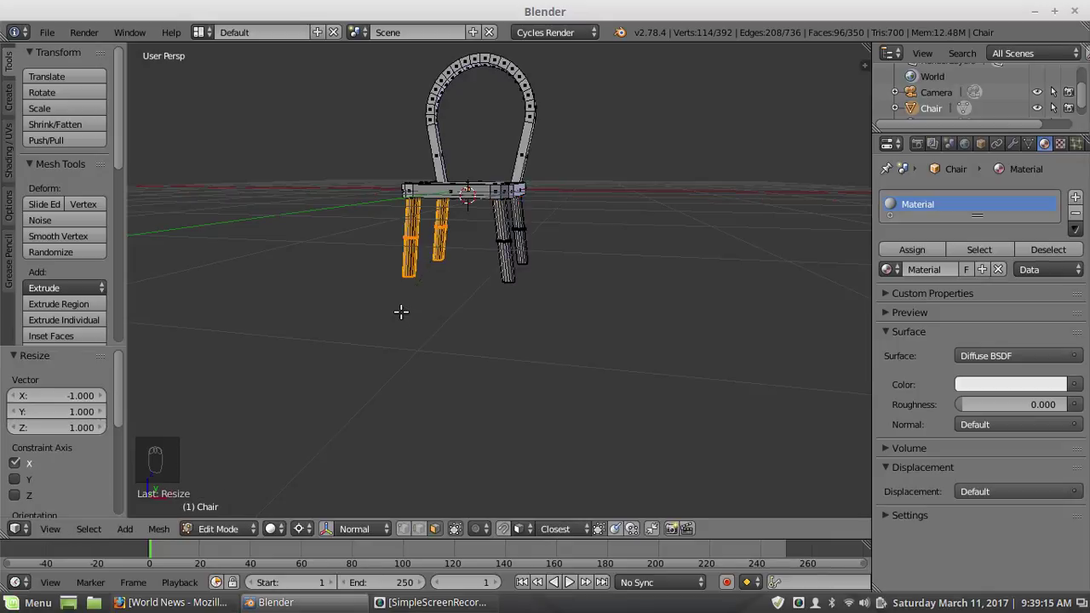
{"action": "key", "text": "ctrl+n"}
{"action": "key", "text": "a"}
{"action": "scroll", "coordinate": [403, 306], "scroll_direction": "down", "scroll_amount": 3}
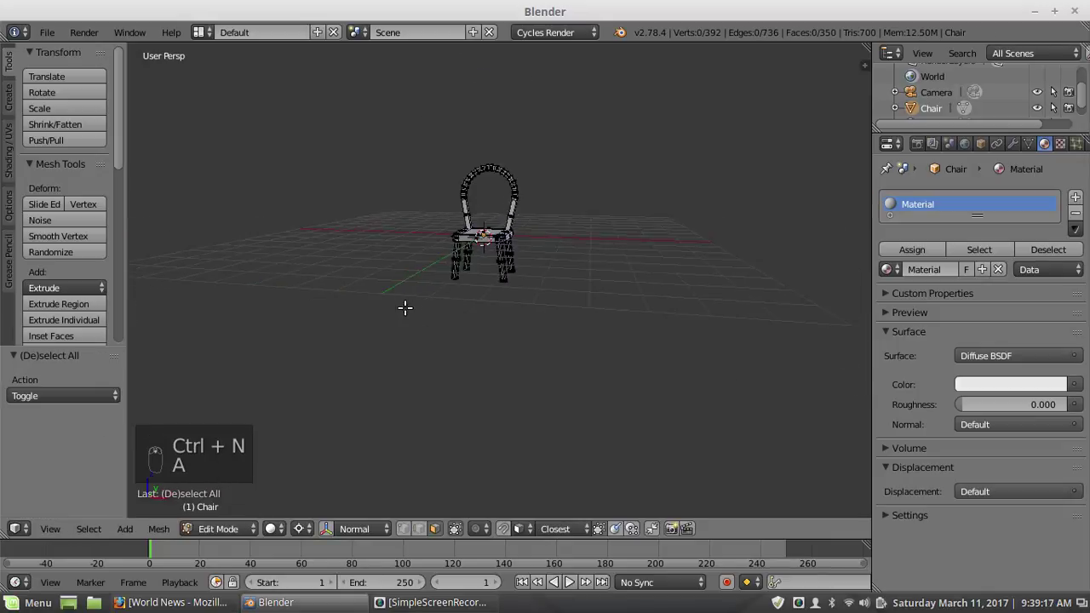
Step: Splay the two front legs forward by moving their bottom ends about -0.119 along Y
{"action": "middle_click_drag", "start_coordinate": [403, 304], "coordinate": [426, 256]}
{"action": "scroll", "coordinate": [452, 302], "scroll_direction": "up", "scroll_amount": 4}
{"action": "scroll", "coordinate": [496, 255], "scroll_direction": "down", "scroll_amount": 3}
{"action": "mouse_move", "coordinate": [555, 309]}
{"action": "middle_mouse_down"}
{"action": "mouse_move", "coordinate": [627, 297]}
{"action": "mouse_move", "coordinate": [635, 321]}
{"action": "mouse_move", "coordinate": [527, 321]}
{"action": "mouse_move", "coordinate": [545, 316]}
{"action": "middle_mouse_up"}
{"action": "scroll", "coordinate": [546, 316], "scroll_direction": "up", "scroll_amount": 2}
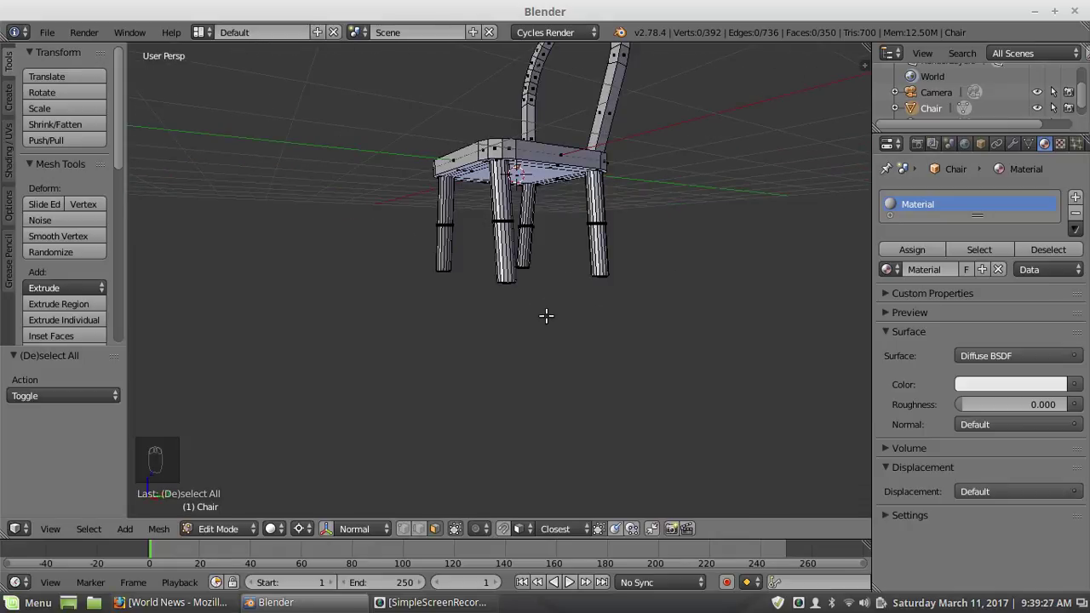
{"action": "key", "text": "KP_3"}
{"action": "key", "text": "KP_5"}
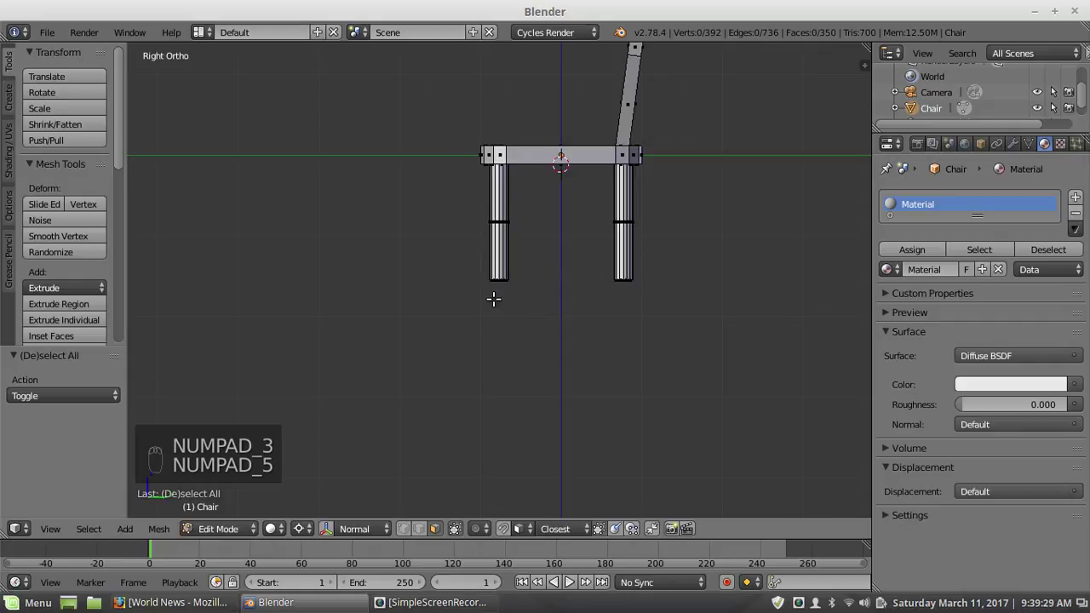
{"action": "key", "text": "z"}
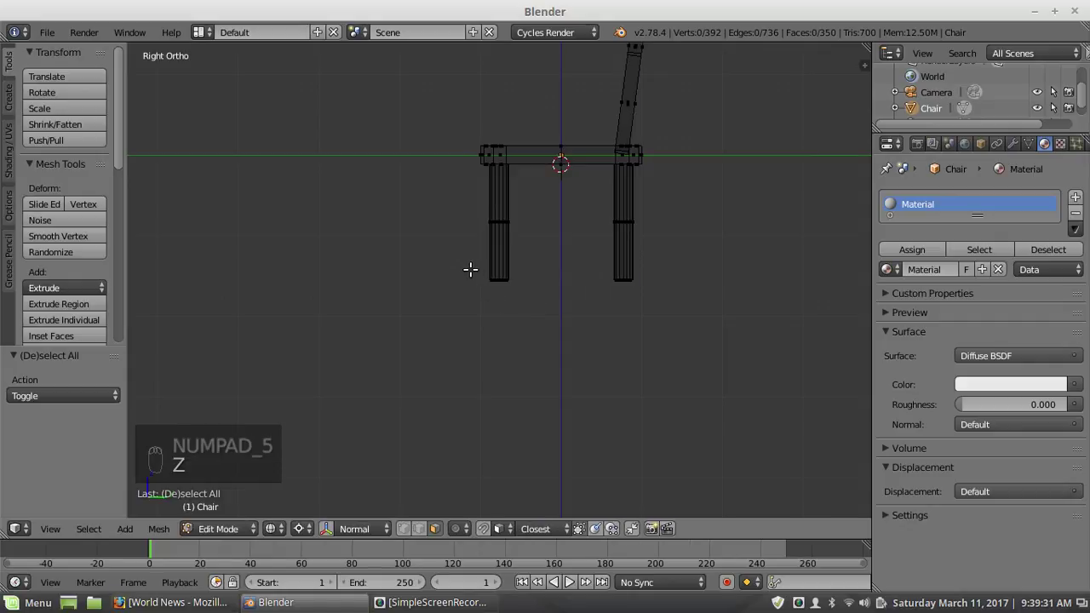
{"action": "key", "text": "b"}
{"action": "left_click_drag", "start_coordinate": [470, 267], "coordinate": [540, 297]}
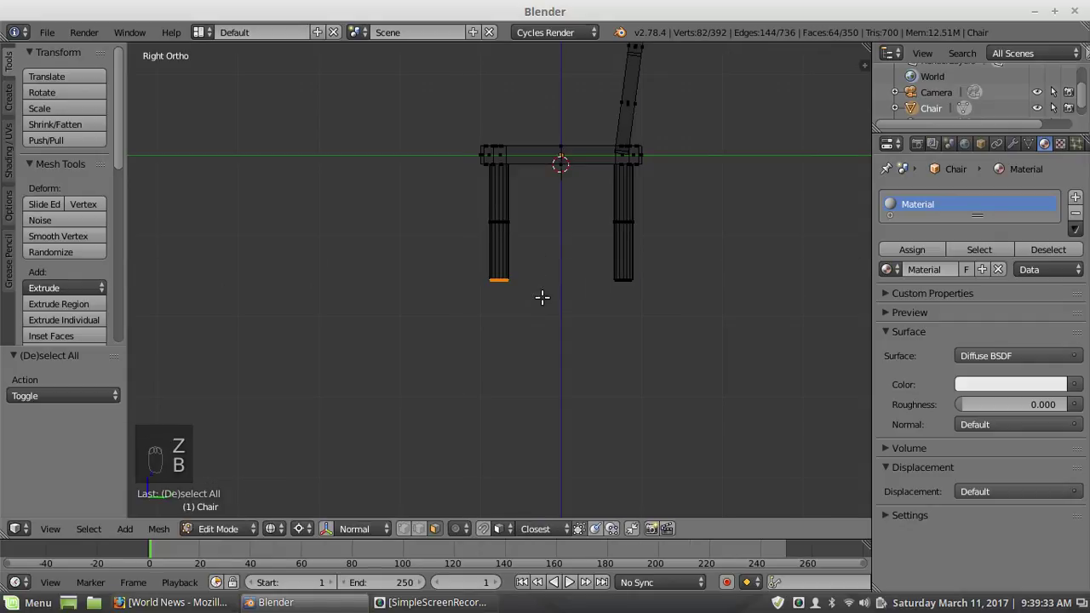
{"action": "key", "text": "g"}
{"action": "key", "text": "y"}
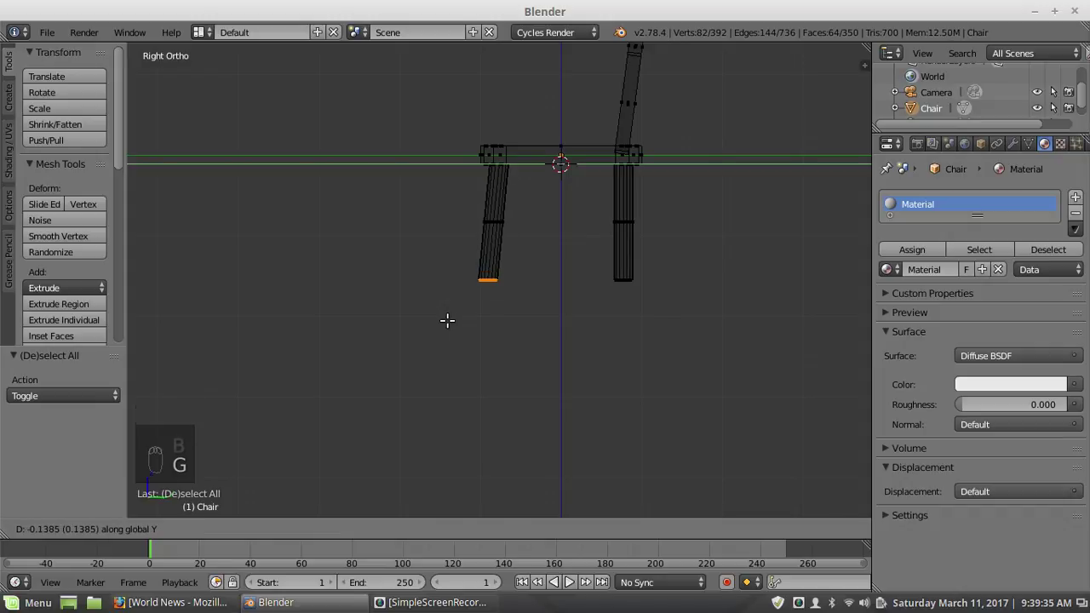
{"action": "left_click", "coordinate": [449, 320]}
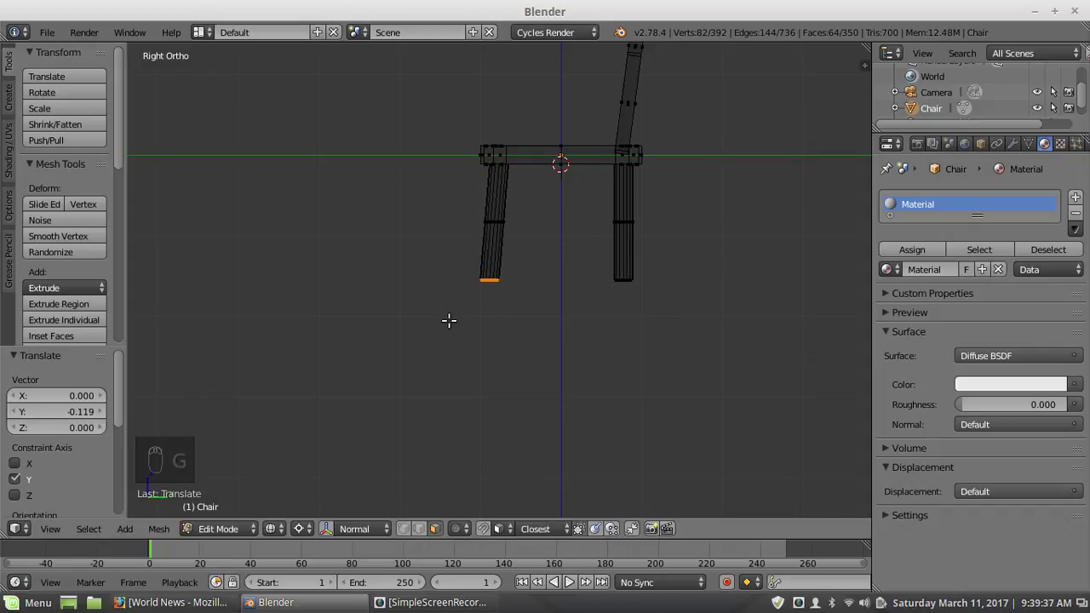
Step: Splay the two rear legs backward by moving their bottom ends about 0.188 along Y, and clear the selection
{"action": "key", "text": "a"}
{"action": "key", "text": "b"}
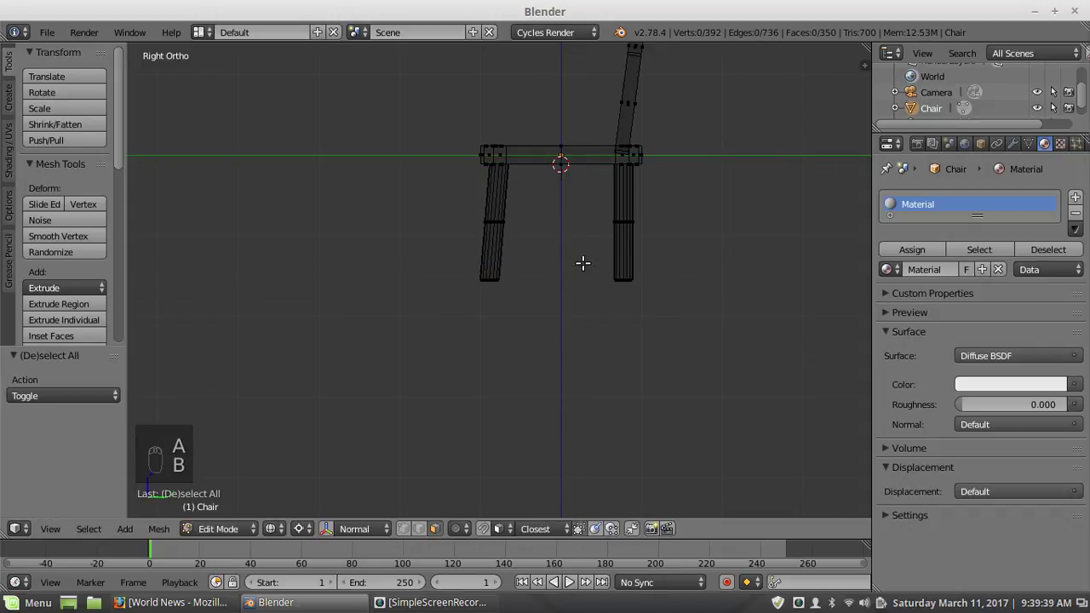
{"action": "left_click_drag", "start_coordinate": [582, 262], "coordinate": [655, 298]}
{"action": "key", "text": "g"}
{"action": "key", "text": "y"}
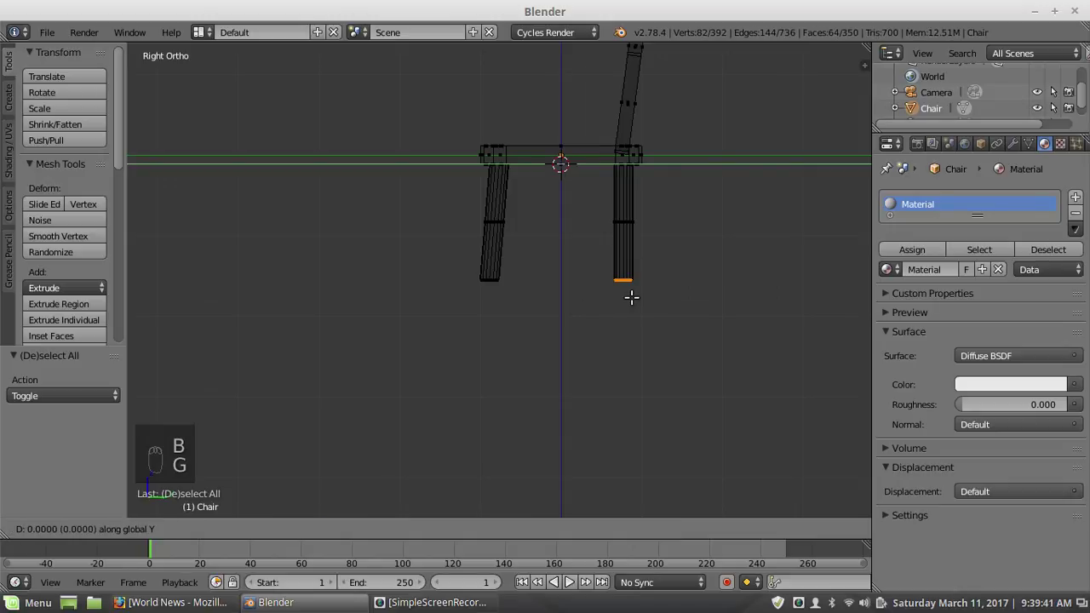
{"action": "left_click", "coordinate": [645, 296]}
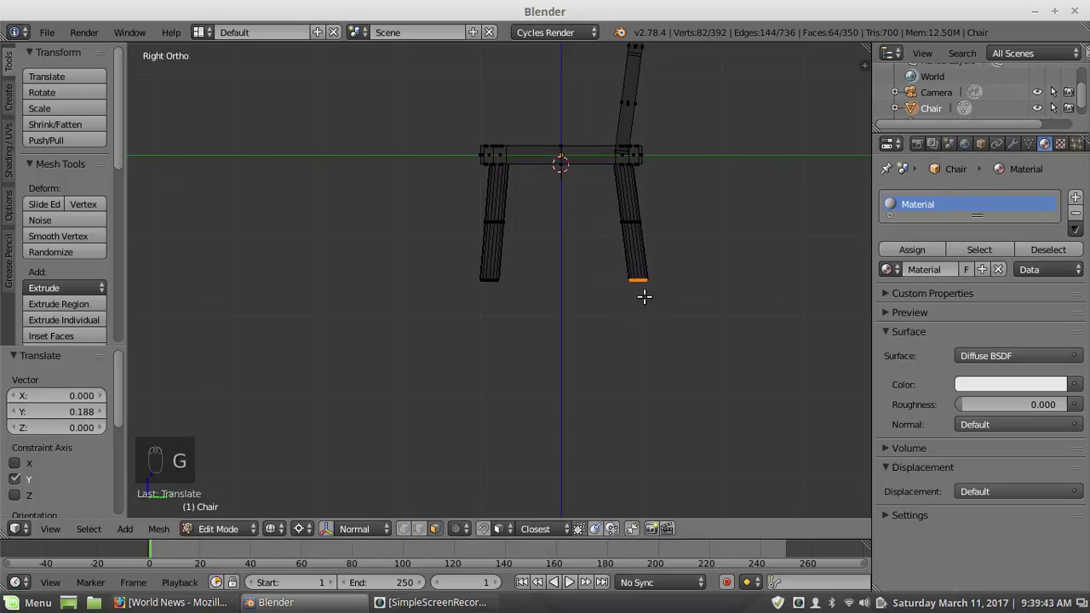
{"action": "key", "text": "a"}
Step: Examine the whole chair in solid perspective view from several angles, checking the splay of its four legs
{"action": "scroll", "coordinate": [511, 308], "scroll_direction": "down", "scroll_amount": 4}
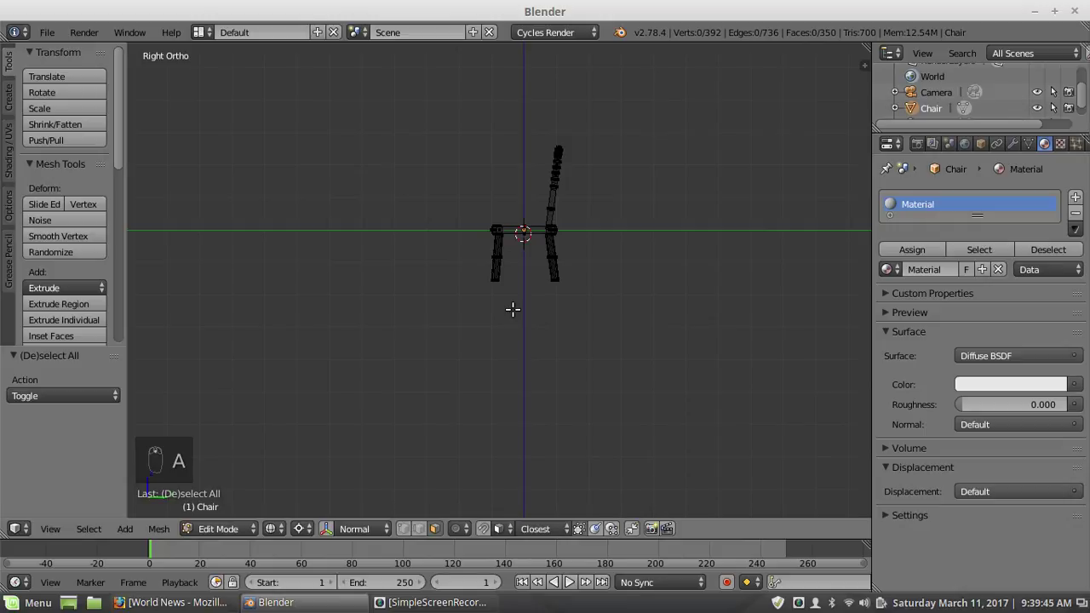
{"action": "key", "text": "z"}
{"action": "key", "text": "KP_5"}
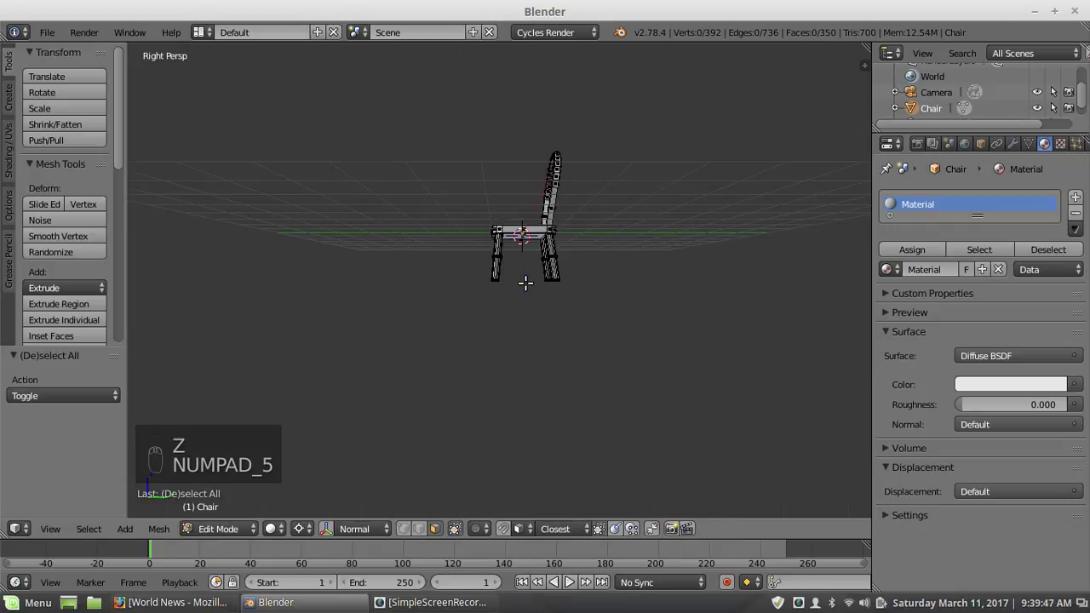
{"action": "middle_click_drag", "start_coordinate": [489, 294], "coordinate": [527, 360]}
{"action": "scroll", "coordinate": [527, 360], "scroll_direction": "up", "scroll_amount": 2}
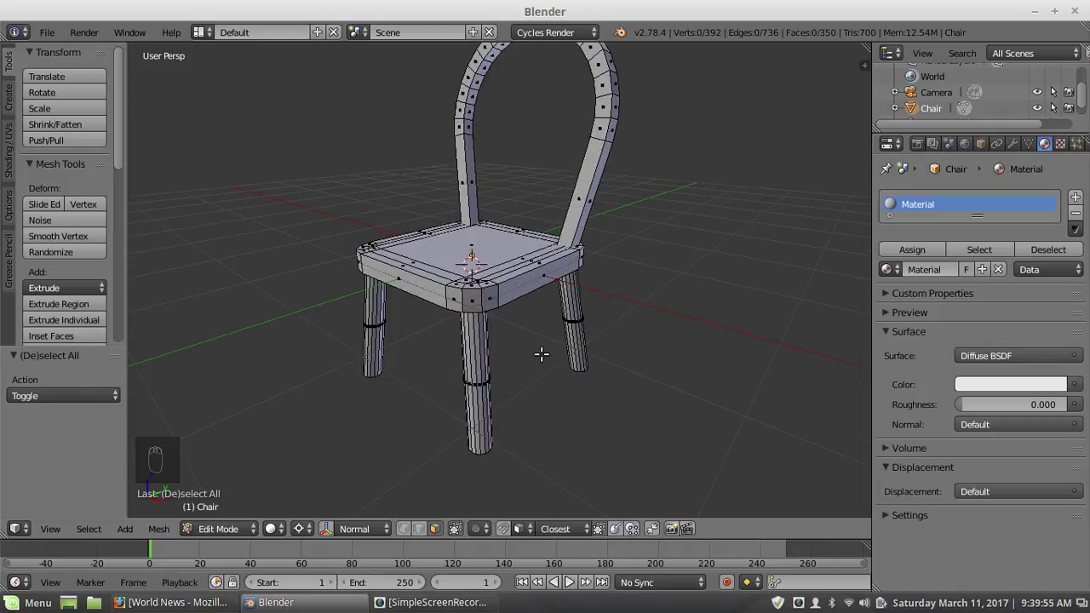
{"action": "middle_click_drag", "start_coordinate": [540, 353], "coordinate": [539, 315]}
{"action": "scroll", "coordinate": [452, 222], "scroll_direction": "down", "scroll_amount": 3}
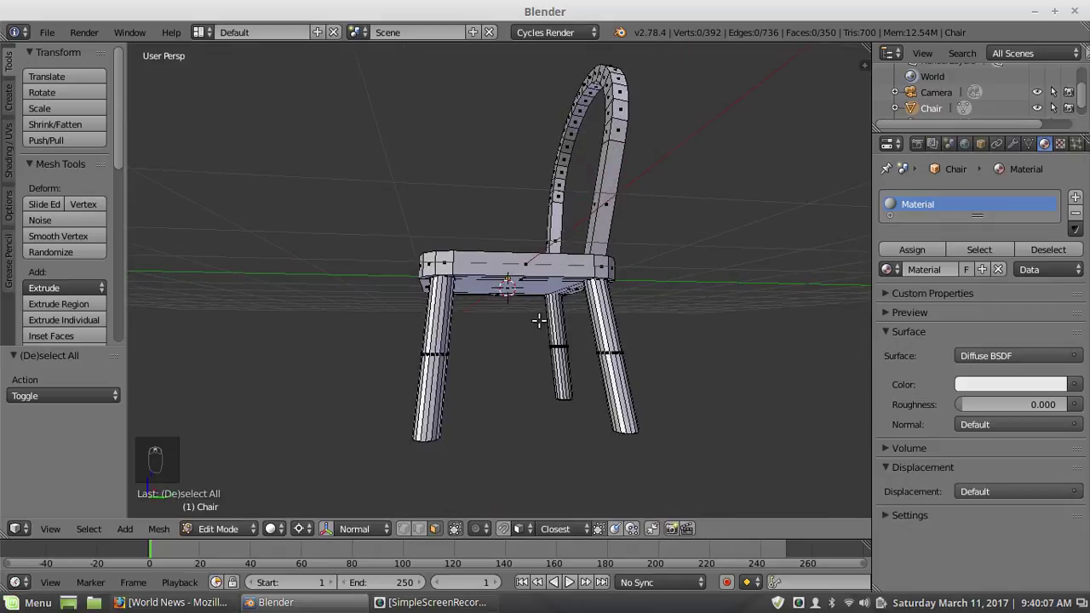
{"action": "scroll", "coordinate": [529, 345], "scroll_direction": "up", "scroll_amount": 3}
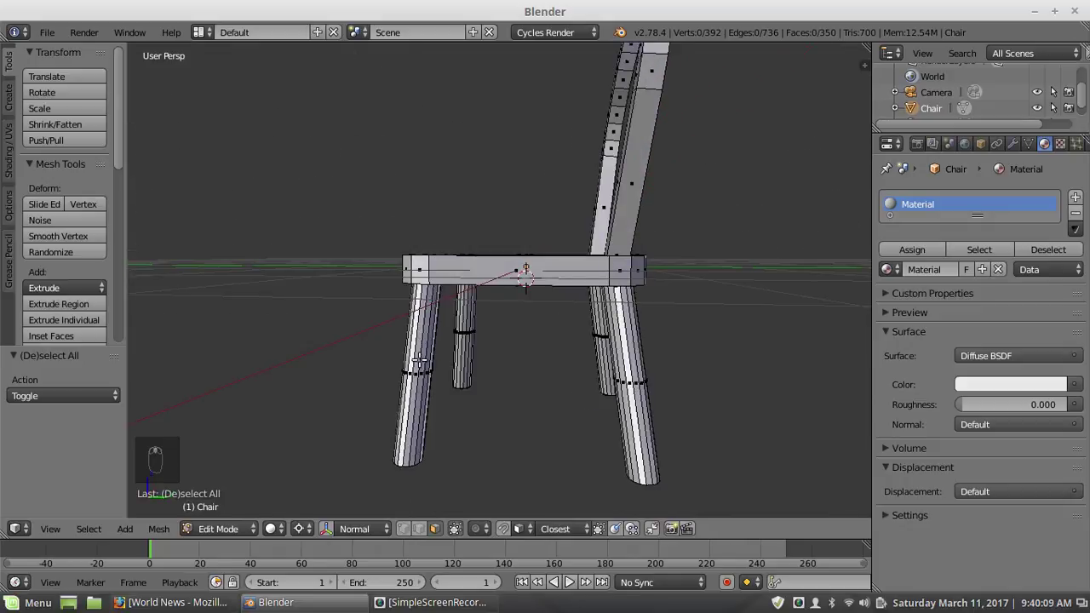
{"action": "middle_click_drag", "start_coordinate": [521, 357], "coordinate": [576, 379]}
{"action": "scroll", "coordinate": [563, 350], "scroll_direction": "up", "scroll_amount": 2}
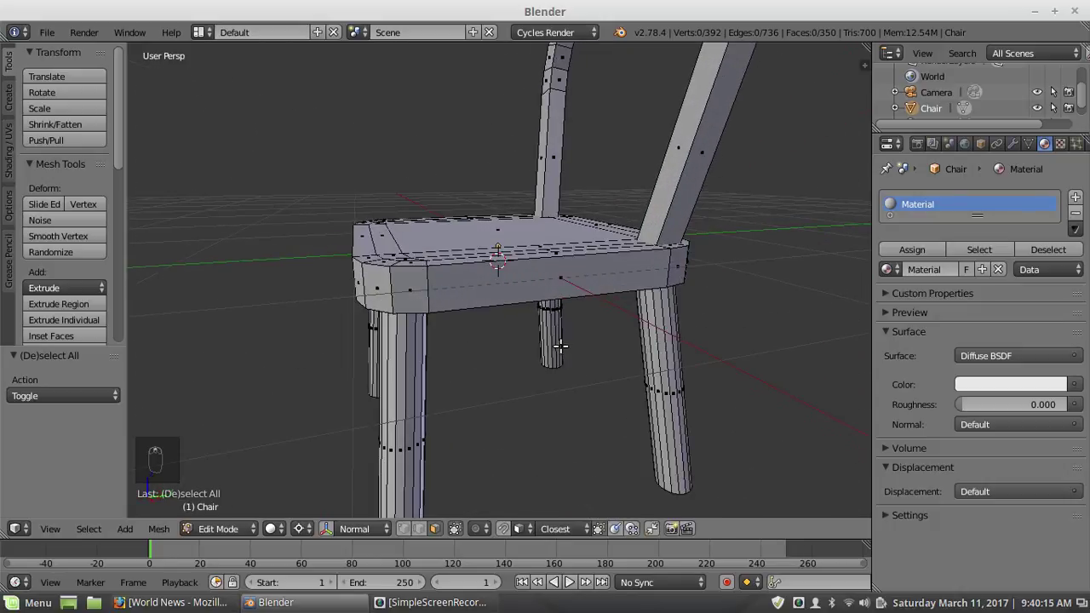
{"action": "scroll", "coordinate": [560, 344], "scroll_direction": "down", "scroll_amount": 4}
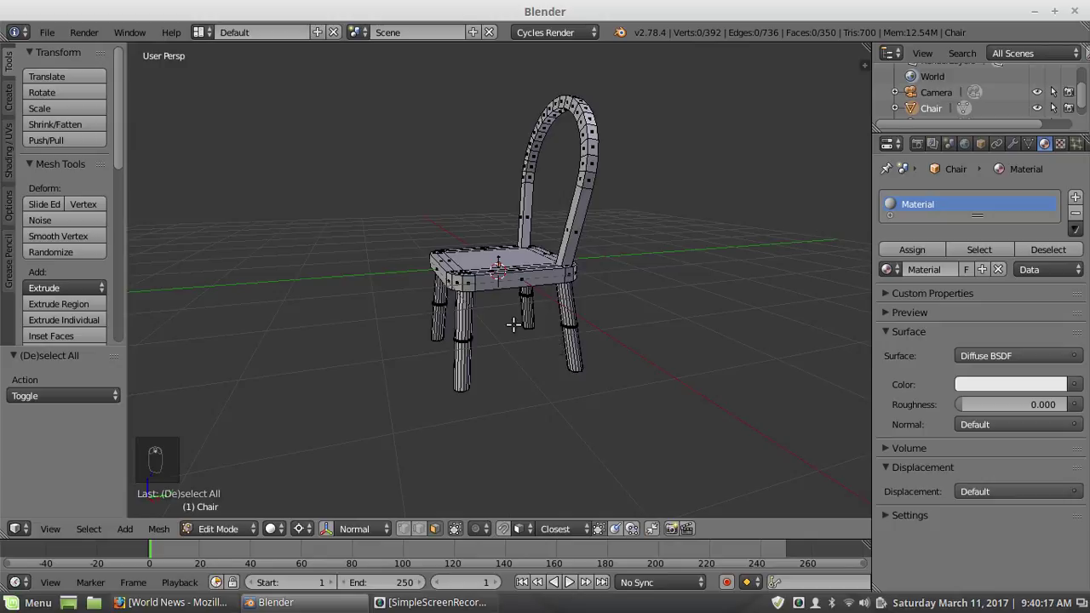
{"action": "scroll", "coordinate": [521, 333], "scroll_direction": "up", "scroll_amount": 4}
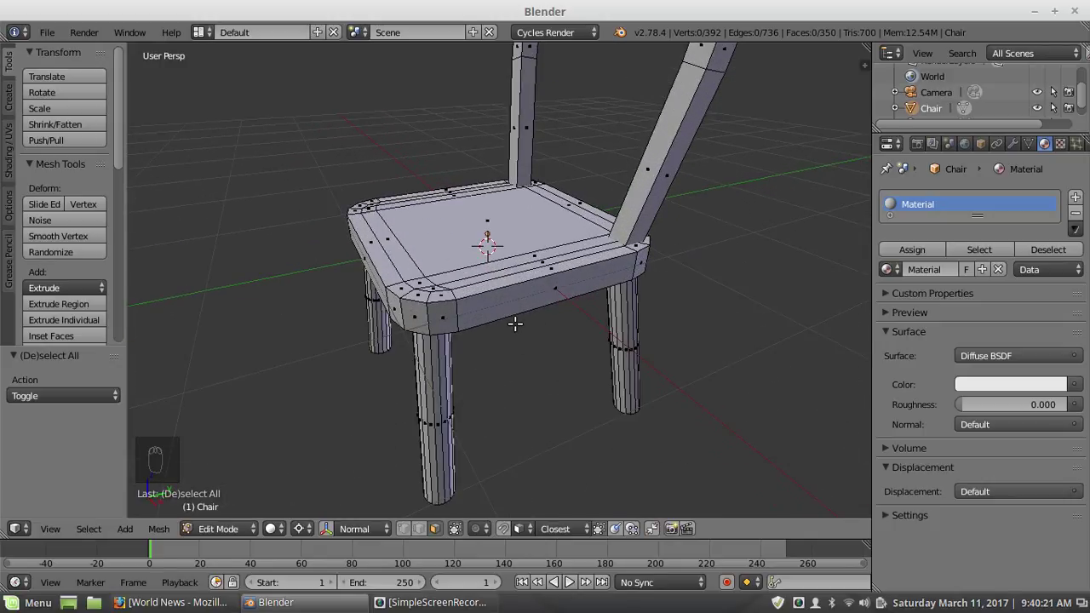
{"action": "scroll", "coordinate": [514, 323], "scroll_direction": "down", "scroll_amount": 4}
{"action": "scroll", "coordinate": [513, 319], "scroll_direction": "up", "scroll_amount": 4}
{"action": "scroll", "coordinate": [513, 301], "scroll_direction": "down", "scroll_amount": 3}
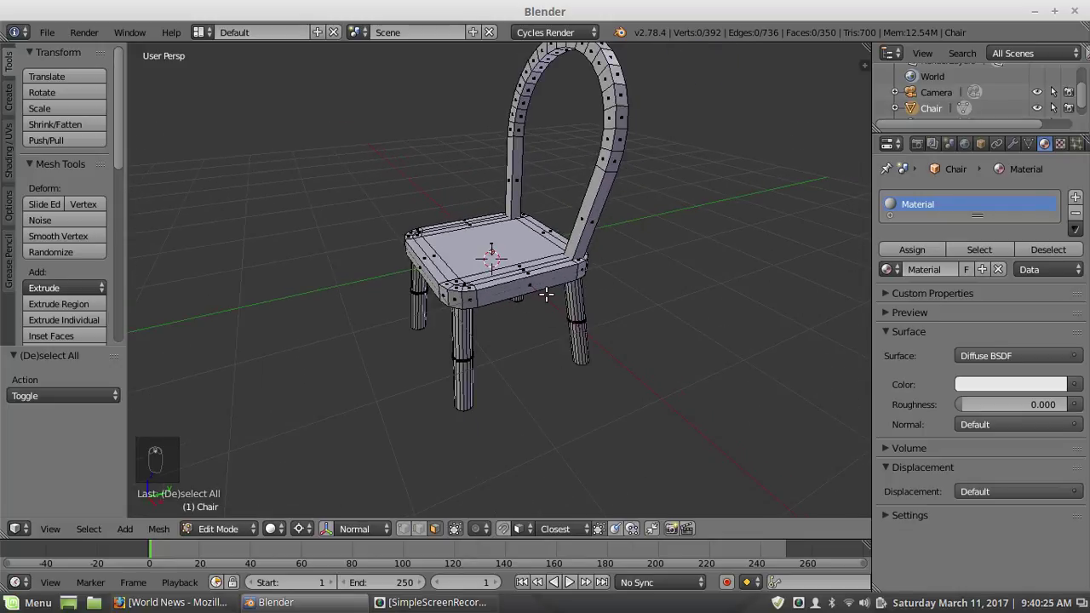
{"action": "scroll", "coordinate": [518, 269], "scroll_direction": "up", "scroll_amount": 1}
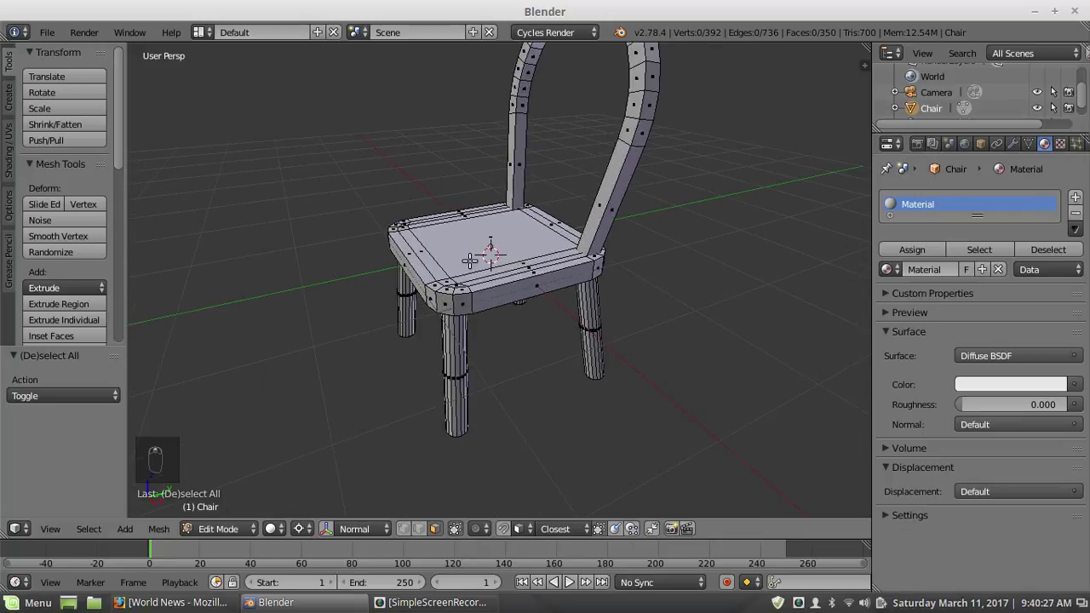
Step: Try to select the bottom edge loops of the chair legs one by one
{"action": "middle_click_drag", "start_coordinate": [481, 334], "coordinate": [418, 164]}
{"action": "key", "text": "a"}
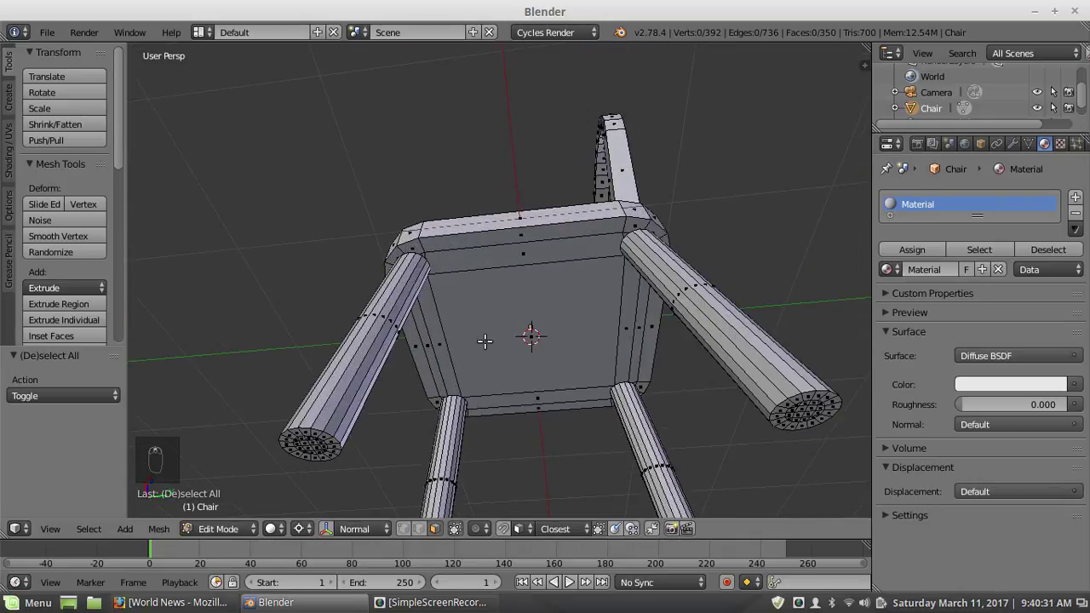
{"action": "key", "text": "a"}
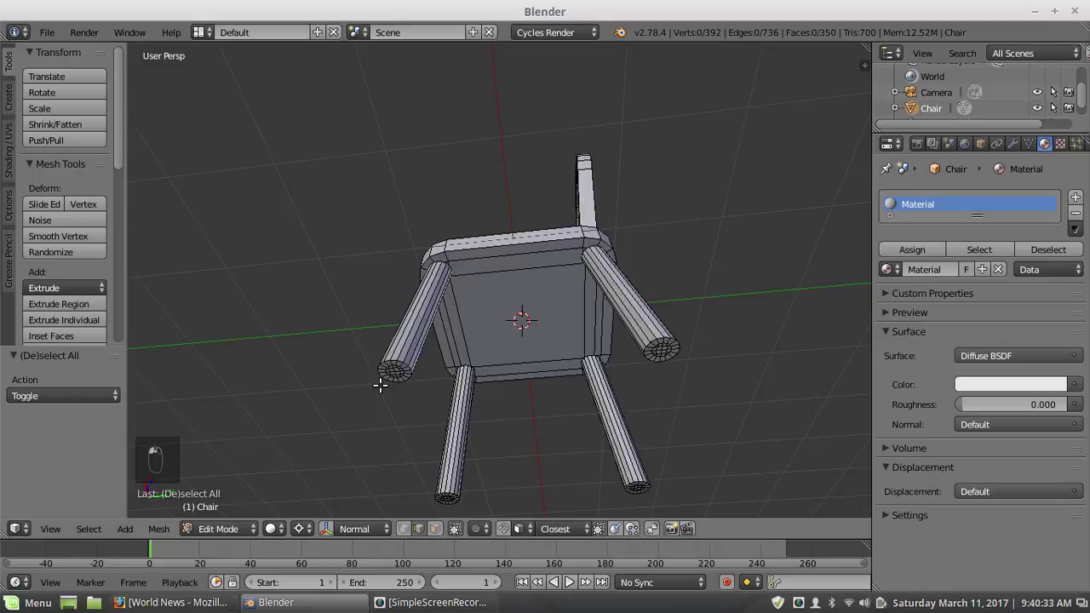
{"action": "scroll", "coordinate": [379, 385], "scroll_direction": "up", "scroll_amount": 3}
{"action": "scroll", "coordinate": [382, 384], "scroll_direction": "down", "scroll_amount": 3}
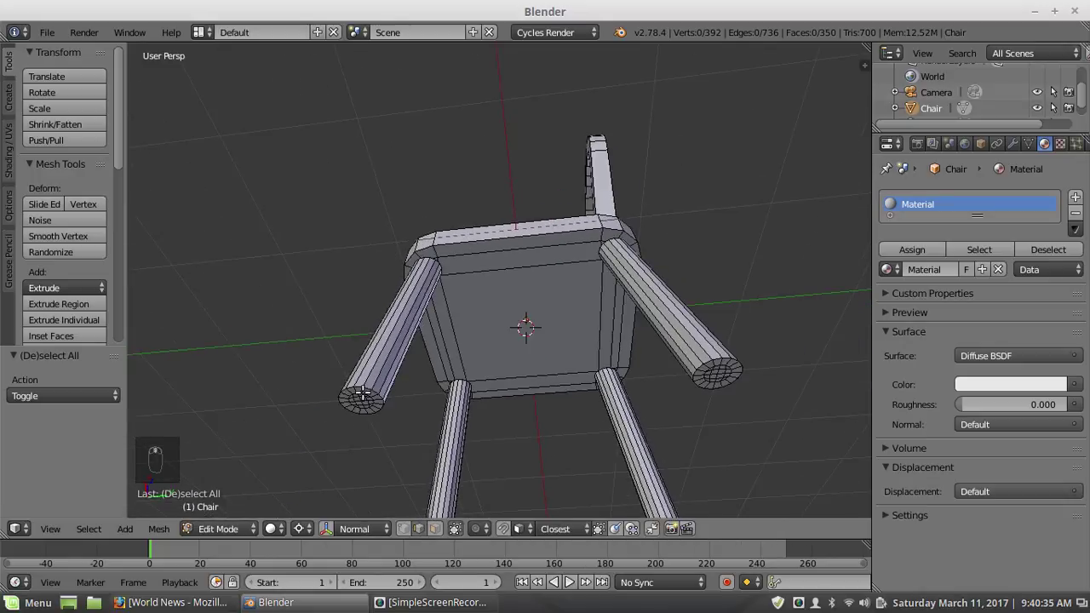
{"action": "right_click", "coordinate": [364, 394], "text": "alt"}
{"action": "middle_click_drag", "start_coordinate": [419, 407], "coordinate": [420, 359]}
{"action": "right_click", "coordinate": [505, 464], "text": "alt+shift"}
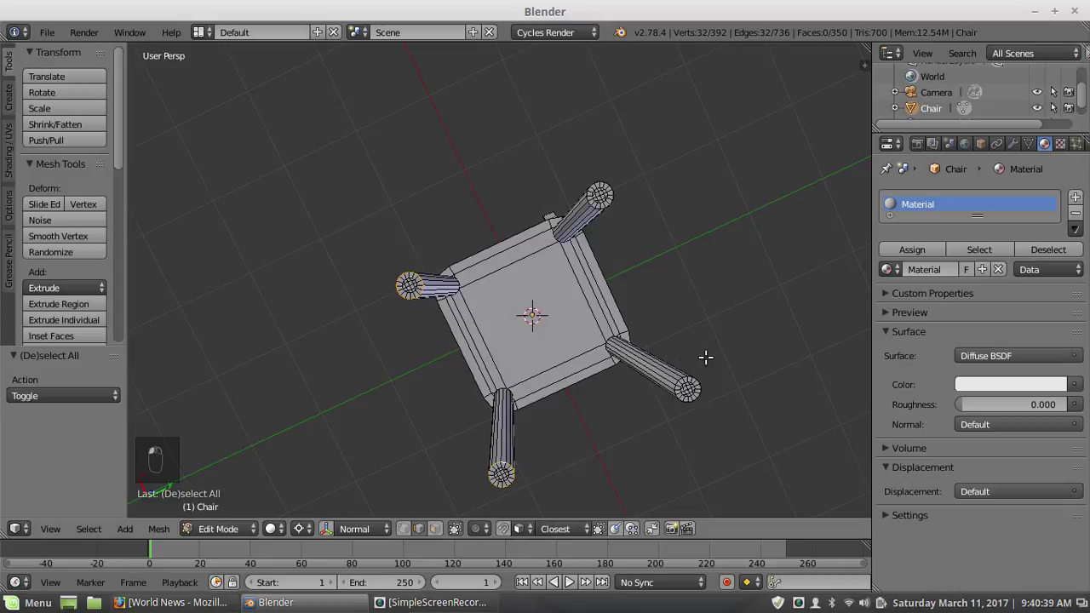
{"action": "right_click", "coordinate": [687, 375], "text": "alt+shift"}
{"action": "right_click", "coordinate": [682, 376], "text": "alt+shift"}
{"action": "right_click", "coordinate": [685, 376], "text": "alt+shift"}
{"action": "middle_click_drag", "start_coordinate": [610, 285], "coordinate": [572, 319]}
{"action": "key", "text": "a"}
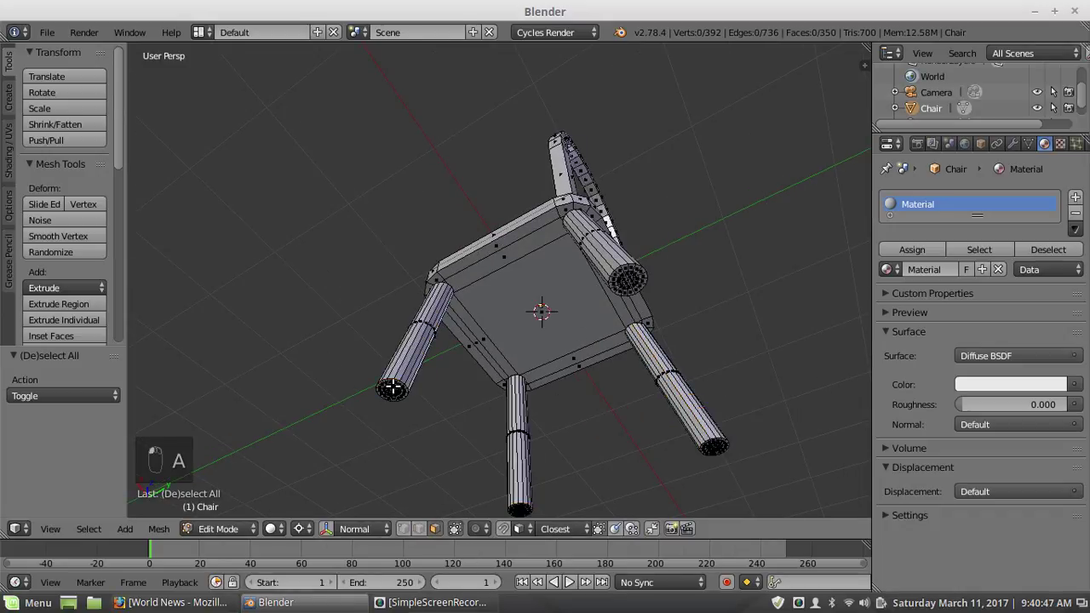
Step: Select the bottom faces of all four legs by picking one of them and selecting similar faces by Co-planar
{"action": "scroll", "coordinate": [409, 397], "scroll_direction": "up", "scroll_amount": 3}
{"action": "right_click", "coordinate": [764, 256]}
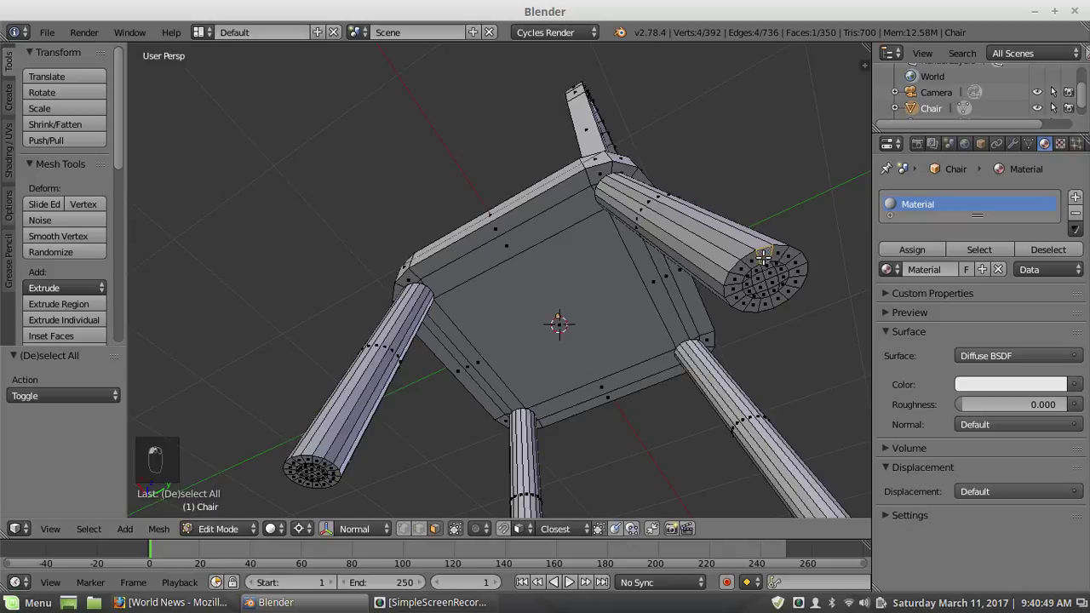
{"action": "key", "text": "shift+g"}
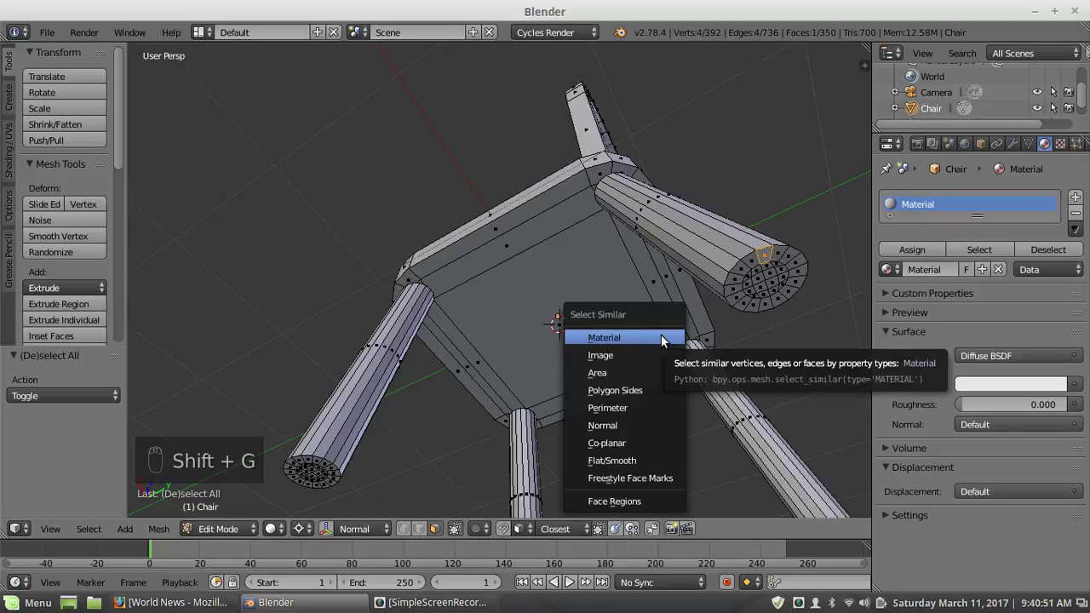
{"action": "left_click", "coordinate": [596, 444]}
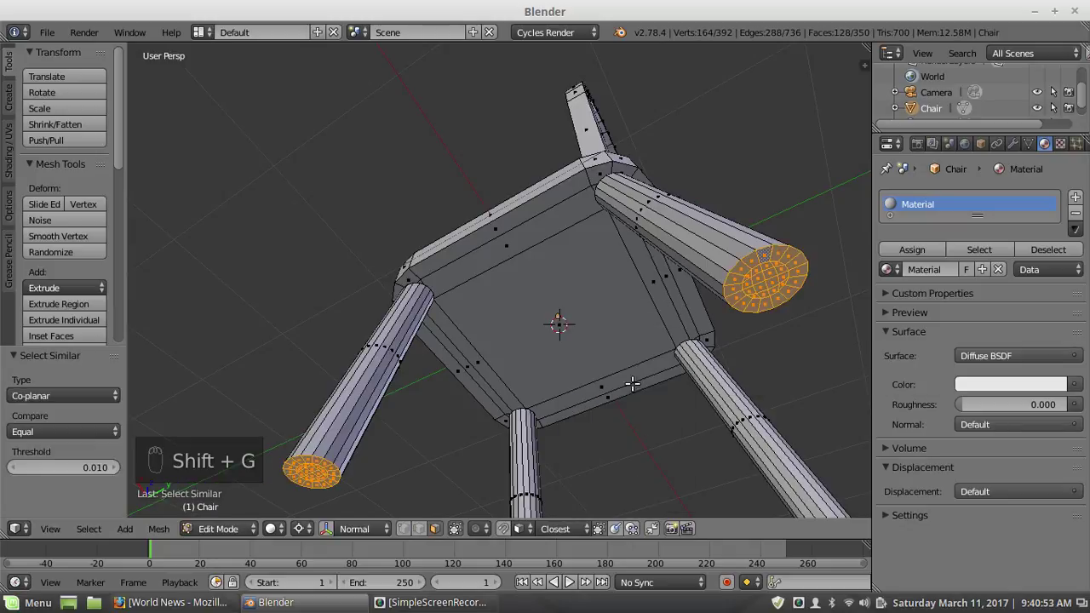
{"action": "scroll", "coordinate": [622, 335], "scroll_direction": "down", "scroll_amount": 2}
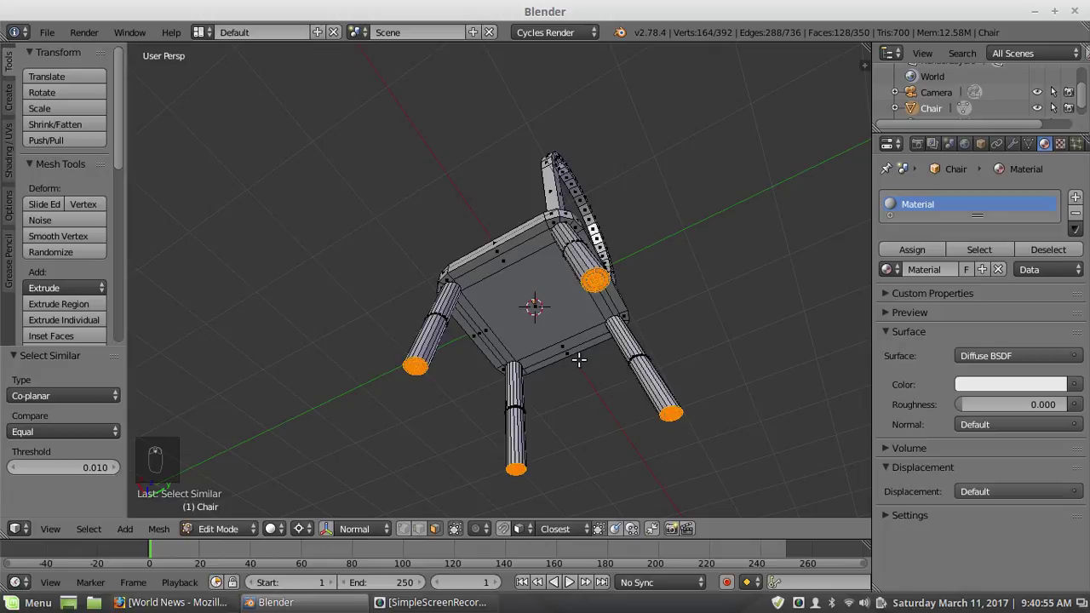
Step: Mark the boundary loops of the selected leg bottoms as seams and clear the selection
{"action": "key", "text": "ctrl+e"}
{"action": "key", "text": "Up"}
{"action": "key", "text": "Return"}
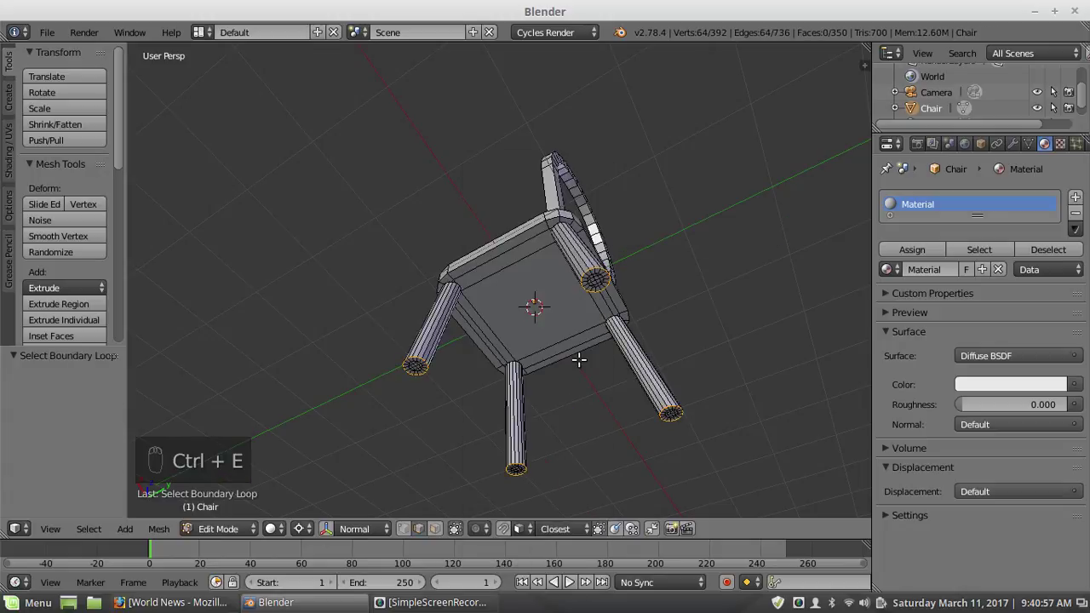
{"action": "scroll", "coordinate": [625, 273], "scroll_direction": "up", "scroll_amount": 2}
{"action": "middle_click_drag", "start_coordinate": [597, 266], "coordinate": [579, 339]}
{"action": "scroll", "coordinate": [593, 322], "scroll_direction": "down", "scroll_amount": 1}
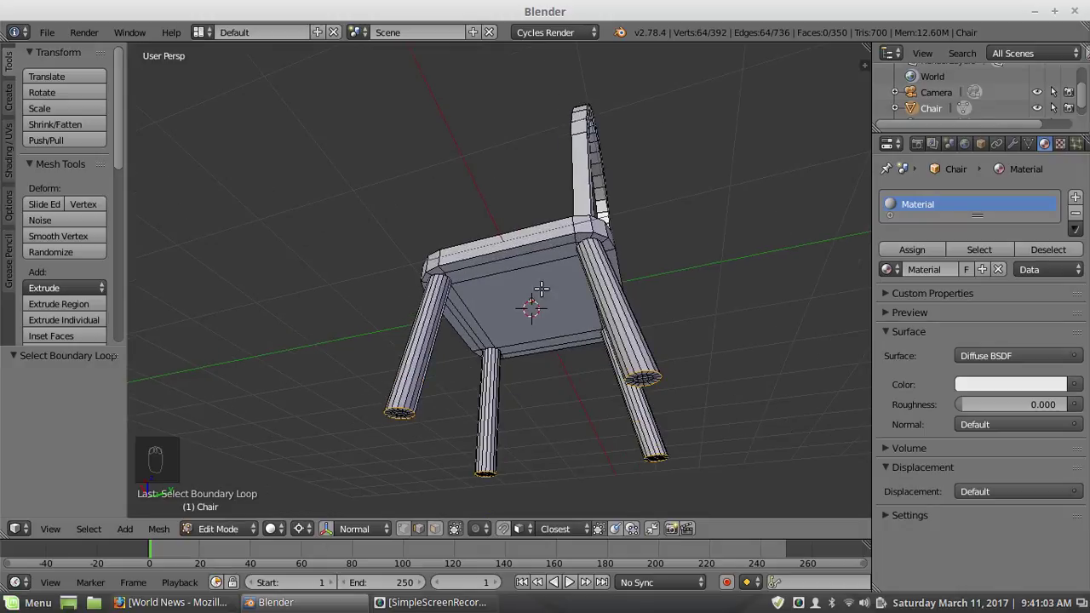
{"action": "middle_click_drag", "start_coordinate": [563, 333], "coordinate": [515, 306]}
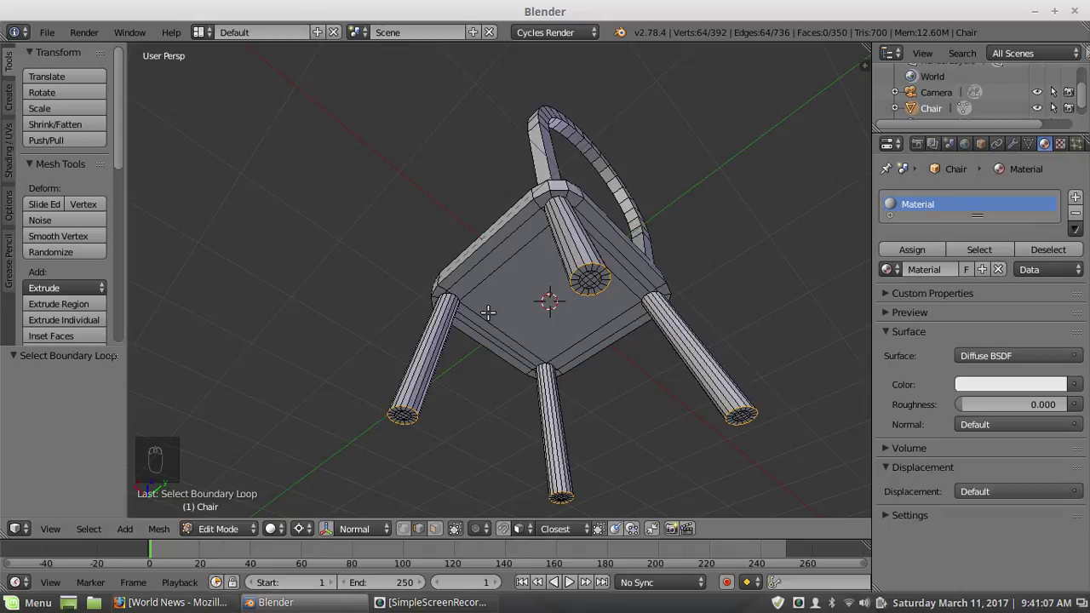
{"action": "middle_click_drag", "start_coordinate": [505, 297], "coordinate": [593, 287]}
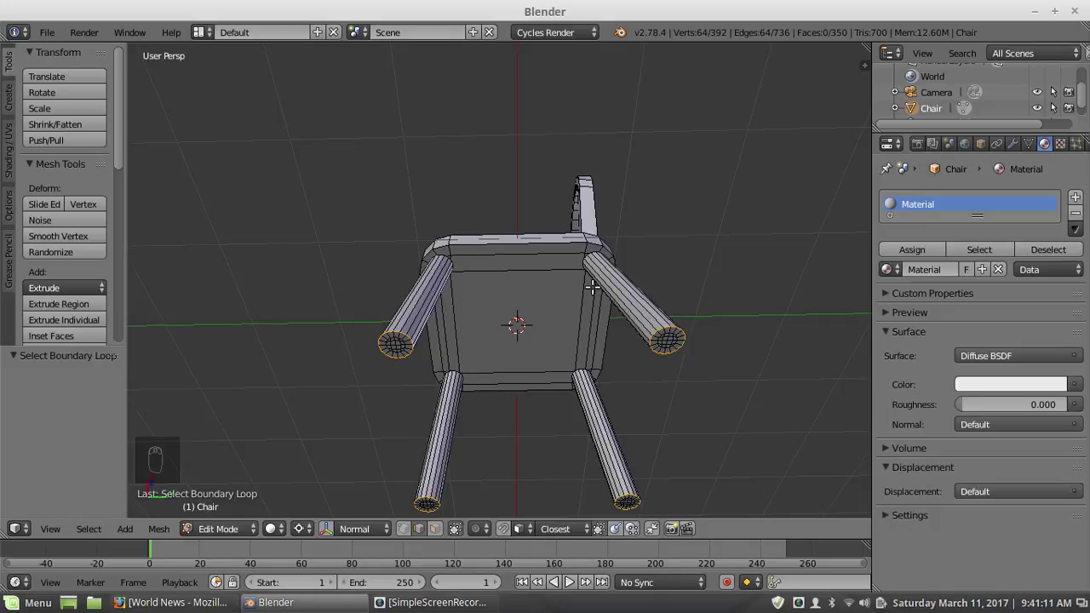
{"action": "key", "text": "ctrl+e"}
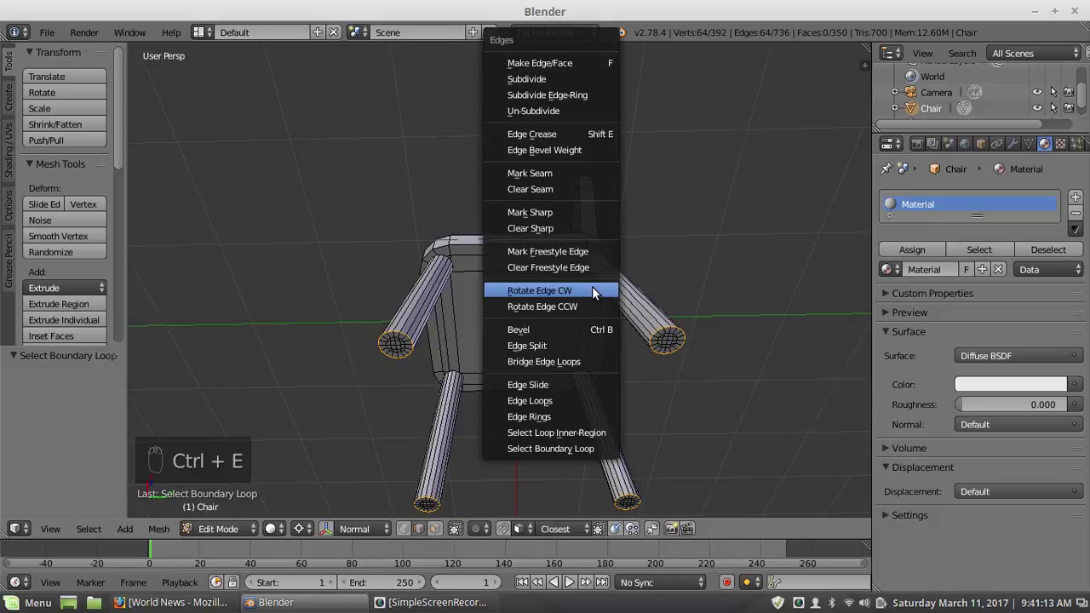
{"action": "left_click", "coordinate": [565, 174]}
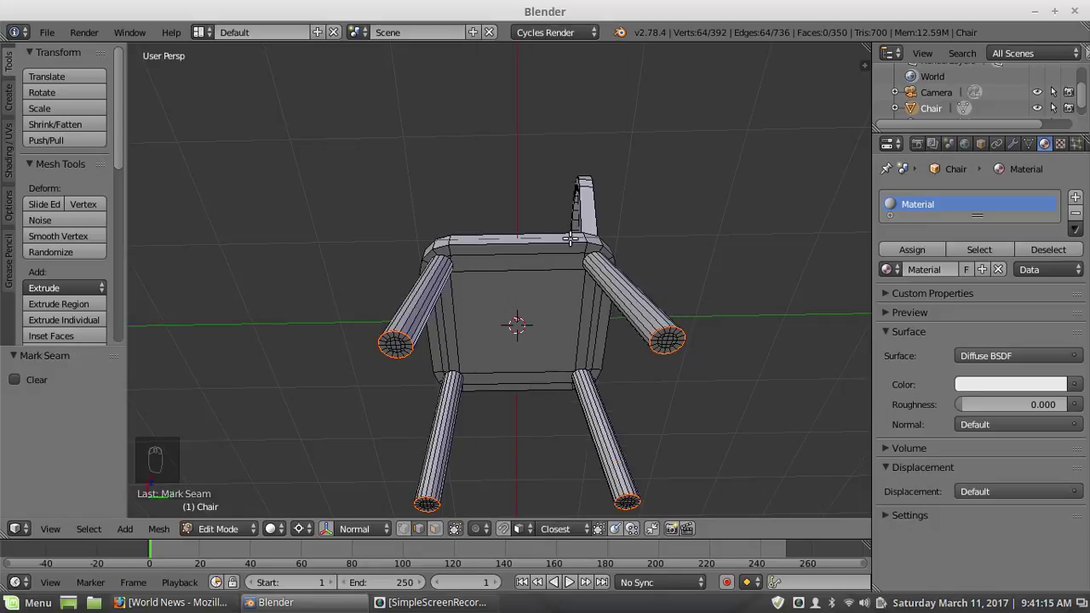
{"action": "key", "text": "a"}
Step: Mark one lengthwise edge on the inner side of each of the four legs as a seam, and clear the selection
{"action": "middle_click_drag", "start_coordinate": [564, 299], "coordinate": [488, 357]}
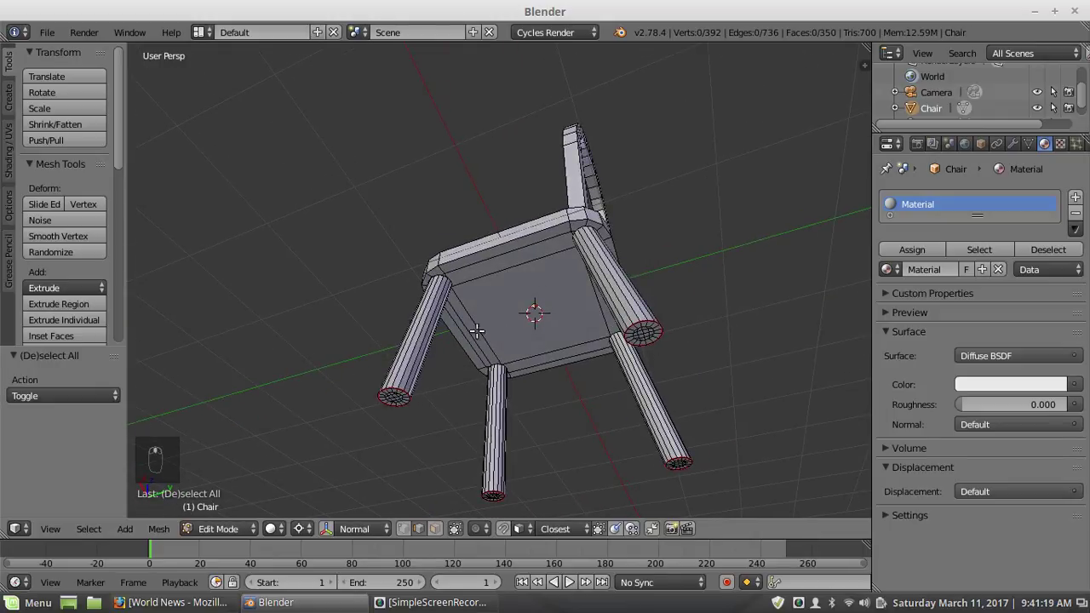
{"action": "middle_click_drag", "start_coordinate": [477, 332], "coordinate": [370, 331]}
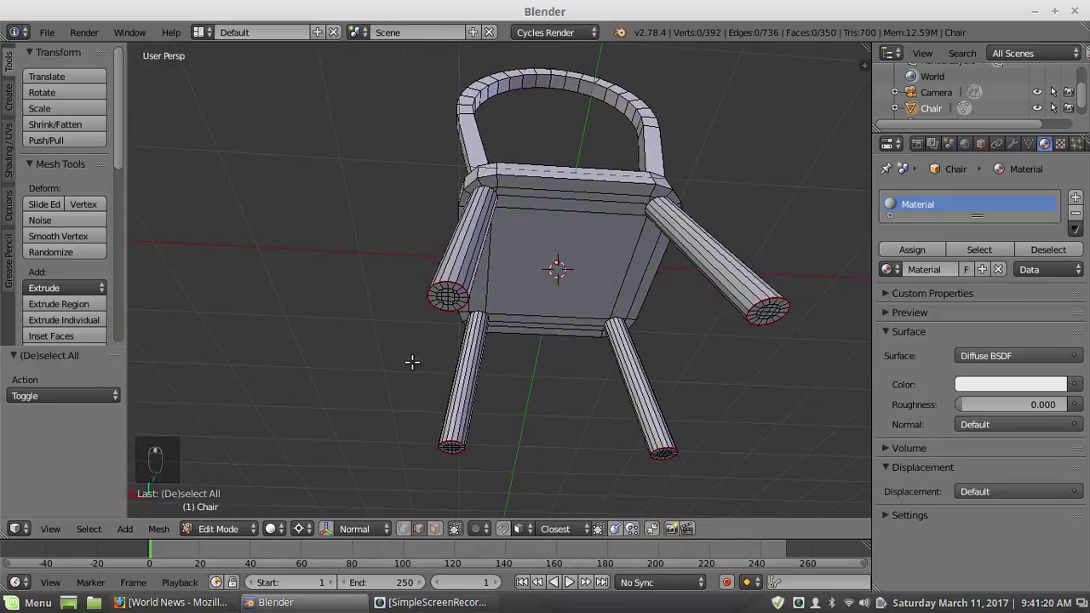
{"action": "right_click", "coordinate": [464, 415]}
{"action": "middle_click_drag", "start_coordinate": [504, 378], "coordinate": [495, 377]}
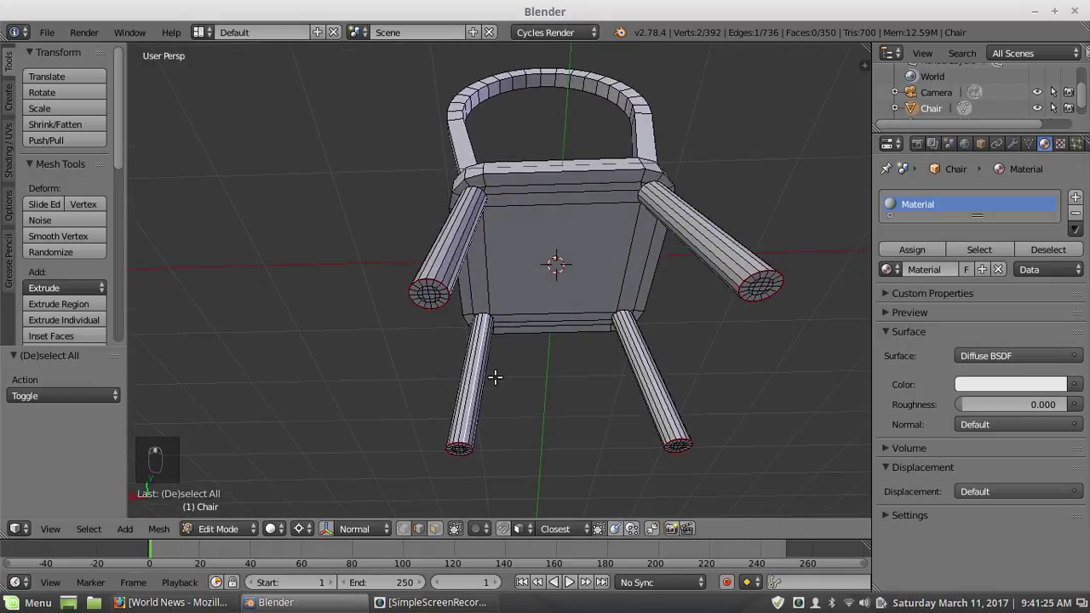
{"action": "right_click", "coordinate": [451, 255], "text": "shift"}
{"action": "middle_click_drag", "start_coordinate": [640, 269], "coordinate": [705, 331]}
{"action": "right_click", "coordinate": [637, 410], "text": "shift"}
{"action": "right_click", "coordinate": [710, 316], "text": "shift"}
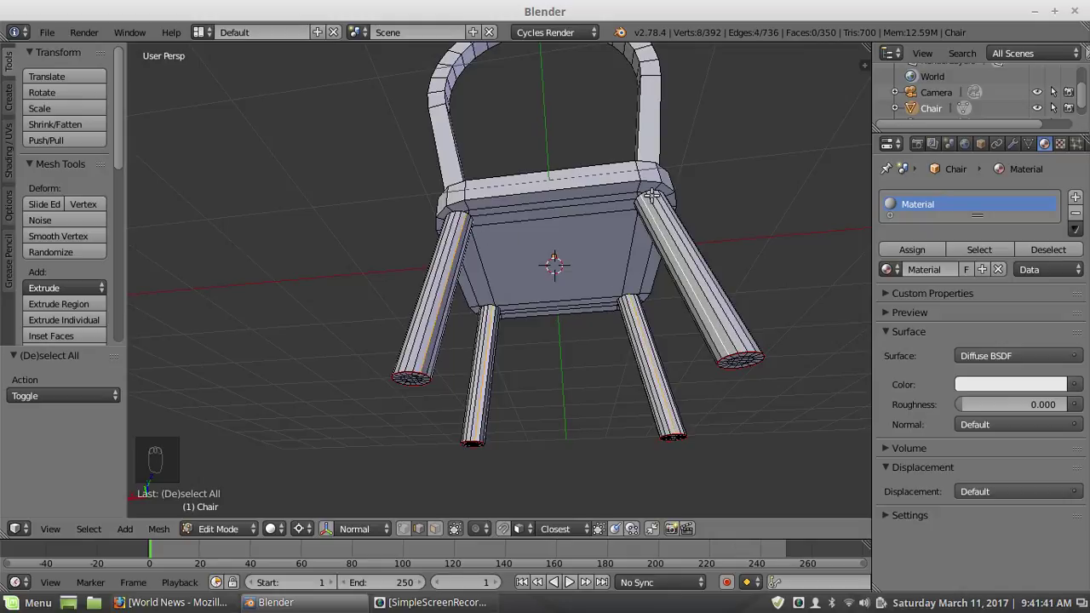
{"action": "middle_click_drag", "start_coordinate": [550, 303], "coordinate": [587, 296]}
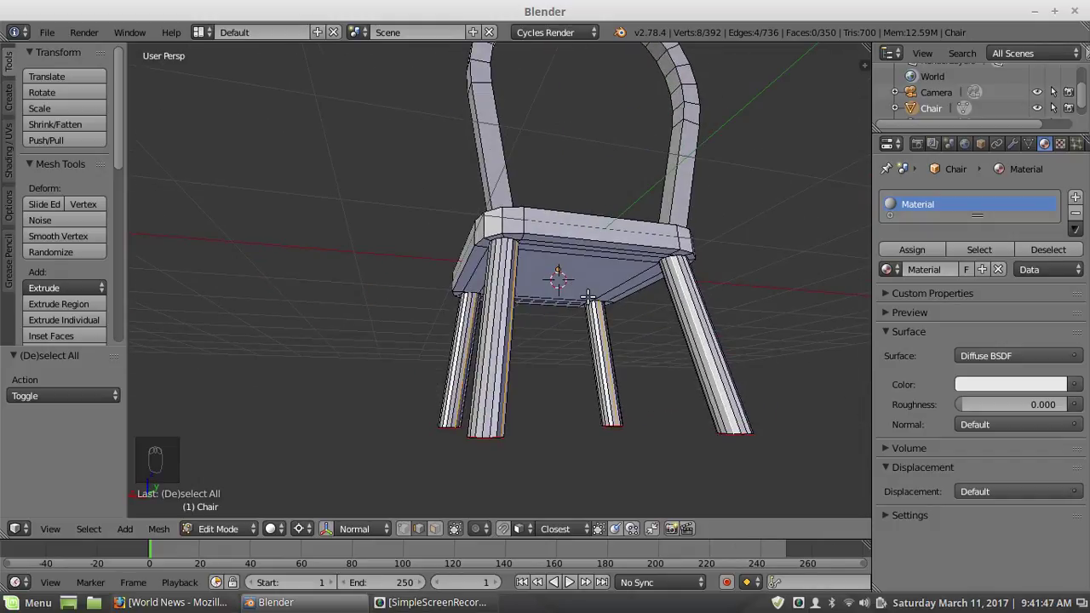
{"action": "key", "text": "ctrl+e"}
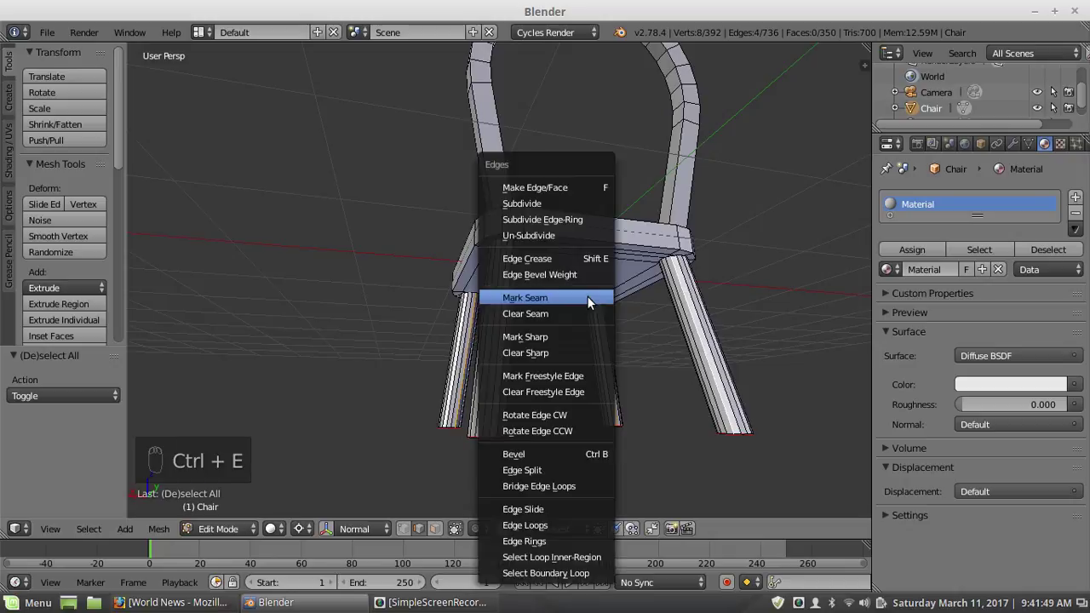
{"action": "left_click", "coordinate": [586, 295]}
{"action": "key", "text": "a"}
Step: Examine the whole chair from several angles and distances, including the seams on its legs
{"action": "scroll", "coordinate": [588, 295], "scroll_direction": "down", "scroll_amount": 3}
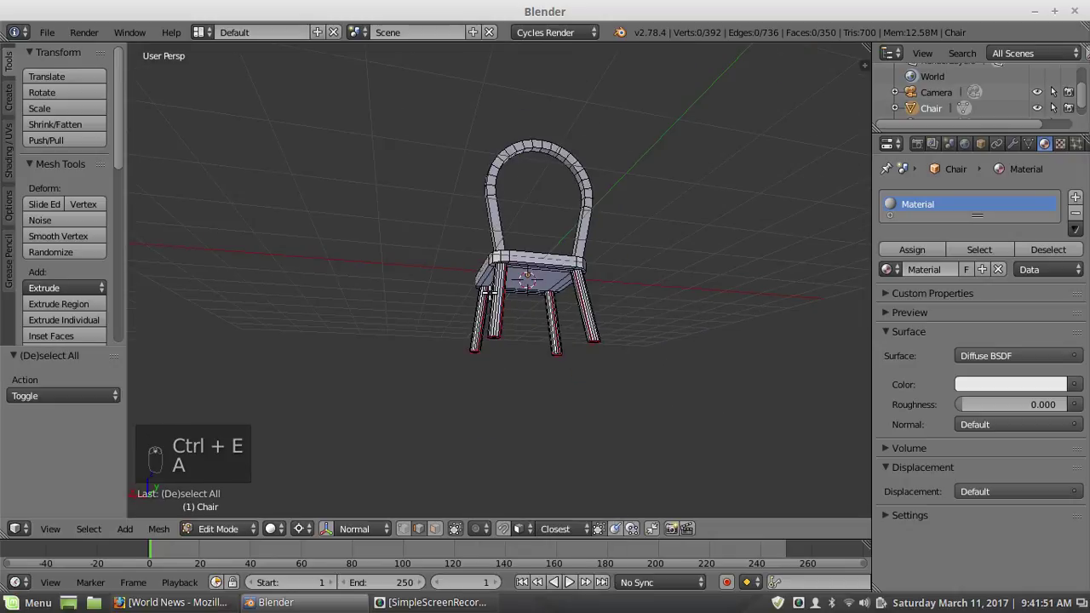
{"action": "middle_click_drag", "start_coordinate": [588, 296], "coordinate": [595, 340]}
{"action": "scroll", "coordinate": [494, 307], "scroll_direction": "up", "scroll_amount": 2}
{"action": "key", "text": "a"}
{"action": "key", "text": "a"}
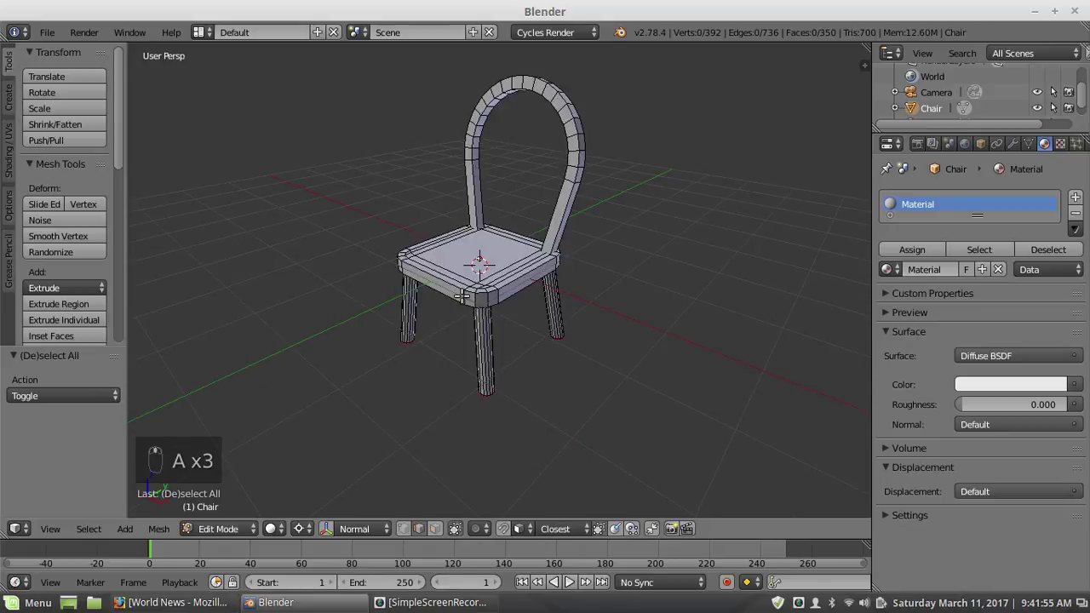
{"action": "middle_click_drag", "start_coordinate": [460, 295], "coordinate": [495, 368]}
{"action": "scroll", "coordinate": [517, 375], "scroll_direction": "up", "scroll_amount": 3}
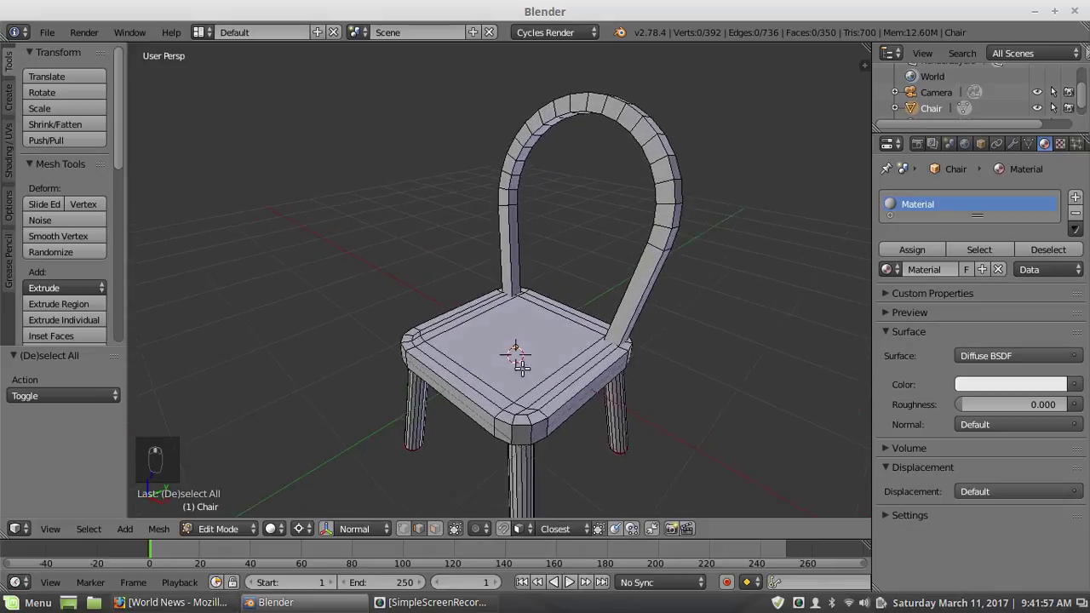
{"action": "scroll", "coordinate": [519, 365], "scroll_direction": "down", "scroll_amount": 1}
{"action": "scroll", "coordinate": [596, 349], "scroll_direction": "down", "scroll_amount": 3}
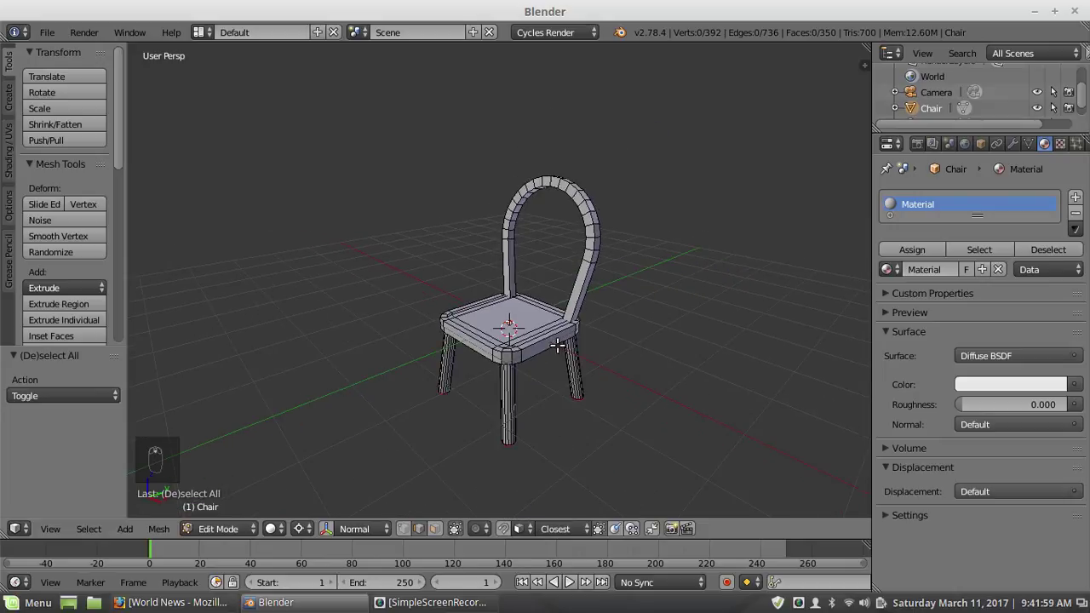
Step: Select the narrow face between the backrest posts along the rear of the seat's top
{"action": "middle_click_drag", "start_coordinate": [557, 345], "coordinate": [514, 331]}
{"action": "scroll", "coordinate": [533, 334], "scroll_direction": "up", "scroll_amount": 3}
{"action": "scroll", "coordinate": [559, 328], "scroll_direction": "up", "scroll_amount": 3}
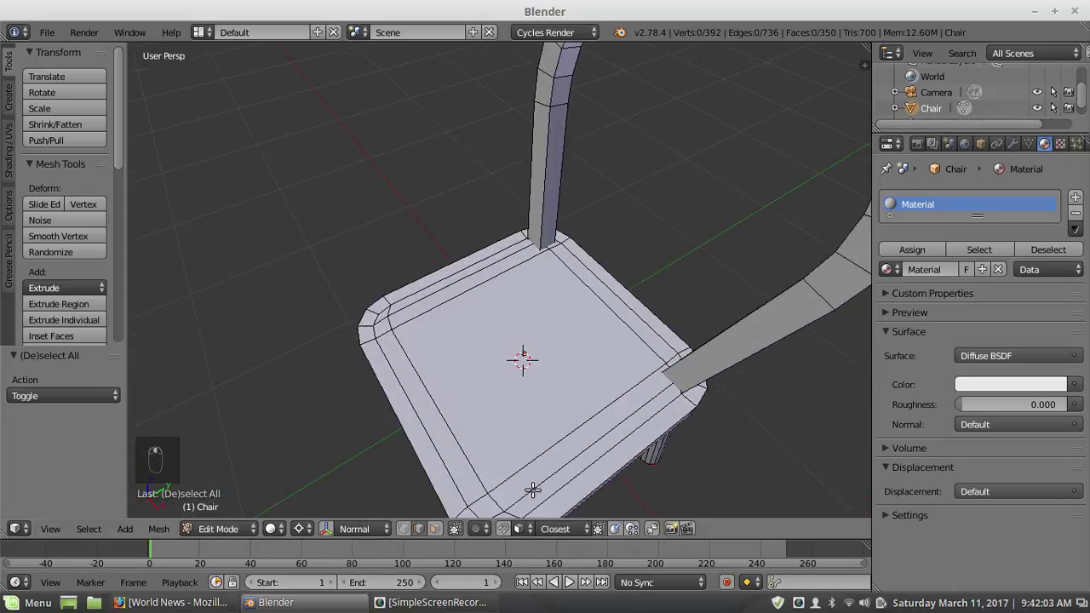
{"action": "right_click", "coordinate": [615, 310]}
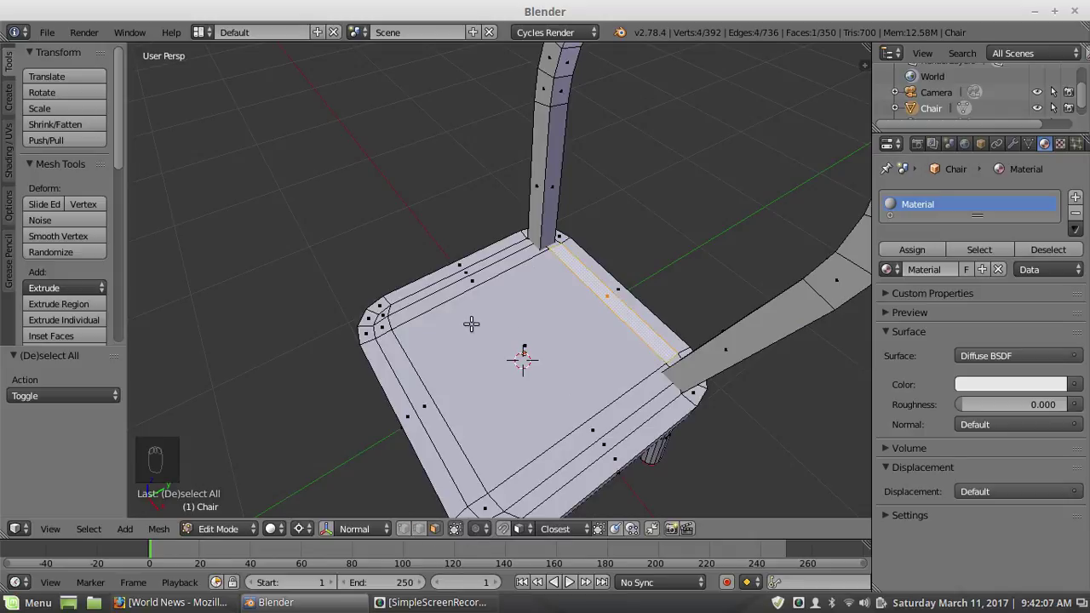
{"action": "key", "text": "shift+a"}
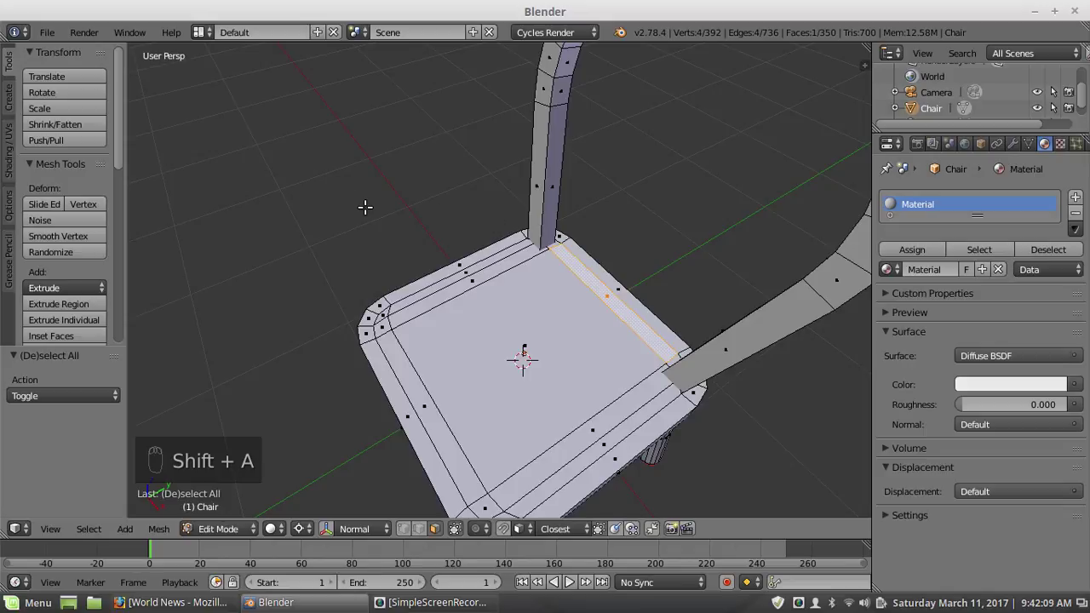
Step: Snap the 3D cursor to the selected narrow face at the rear of the chair seat
{"action": "key", "text": "shift+s"}
{"action": "key", "text": "shift+s"}
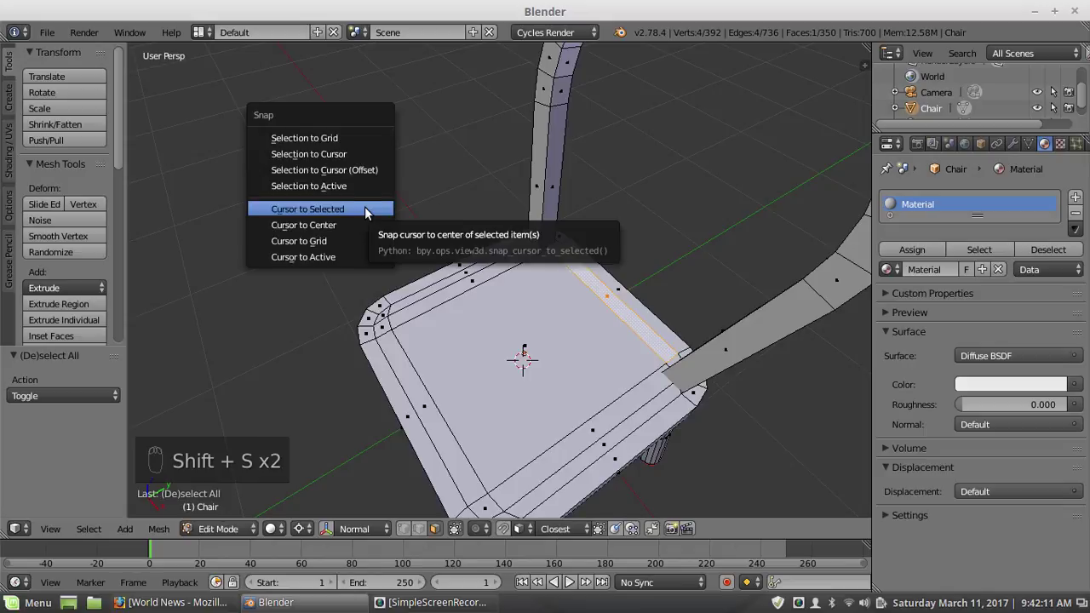
{"action": "left_click", "coordinate": [364, 210]}
Step: Add a 16-vertex cylinder with radius 1 and depth 2 at the 3D cursor
{"action": "scroll", "coordinate": [458, 318], "scroll_direction": "down", "scroll_amount": 4}
{"action": "middle_click_drag", "start_coordinate": [458, 318], "coordinate": [453, 314]}
{"action": "scroll", "coordinate": [453, 314], "scroll_direction": "up", "scroll_amount": 3}
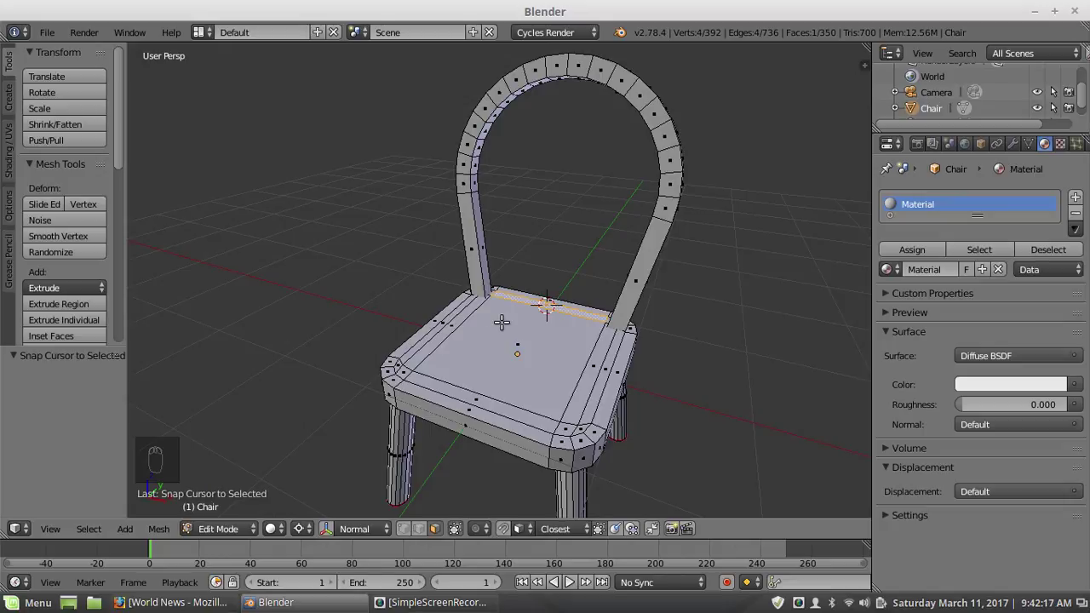
{"action": "key", "text": "shift+a"}
{"action": "left_click", "coordinate": [477, 323]}
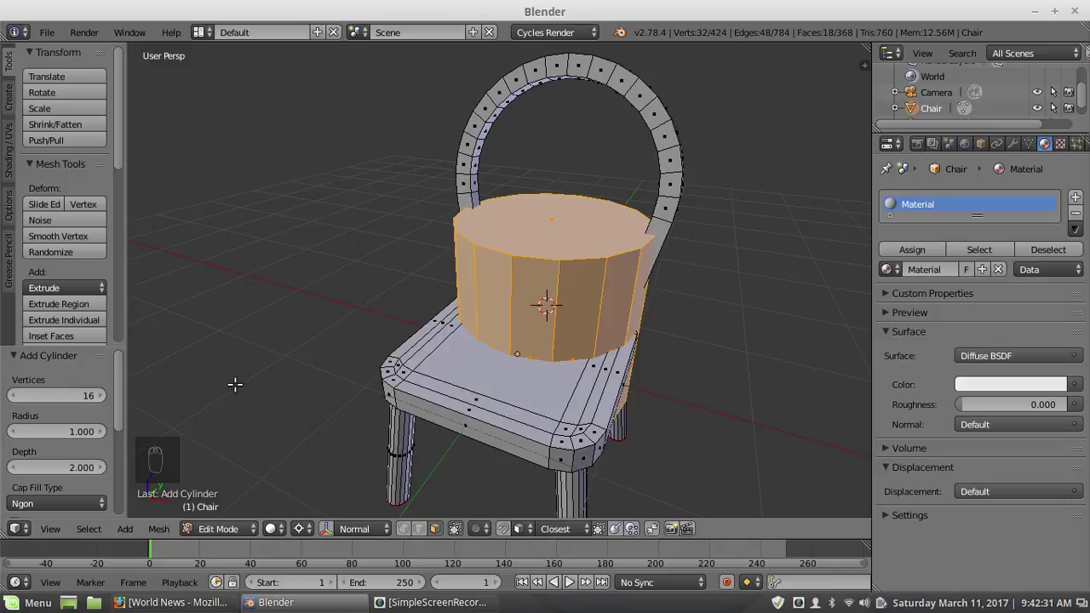
Step: Scale the cylinder down to about 0.058 in X and Y, excluding Z, to form a thin spindle
{"action": "key", "text": "s"}
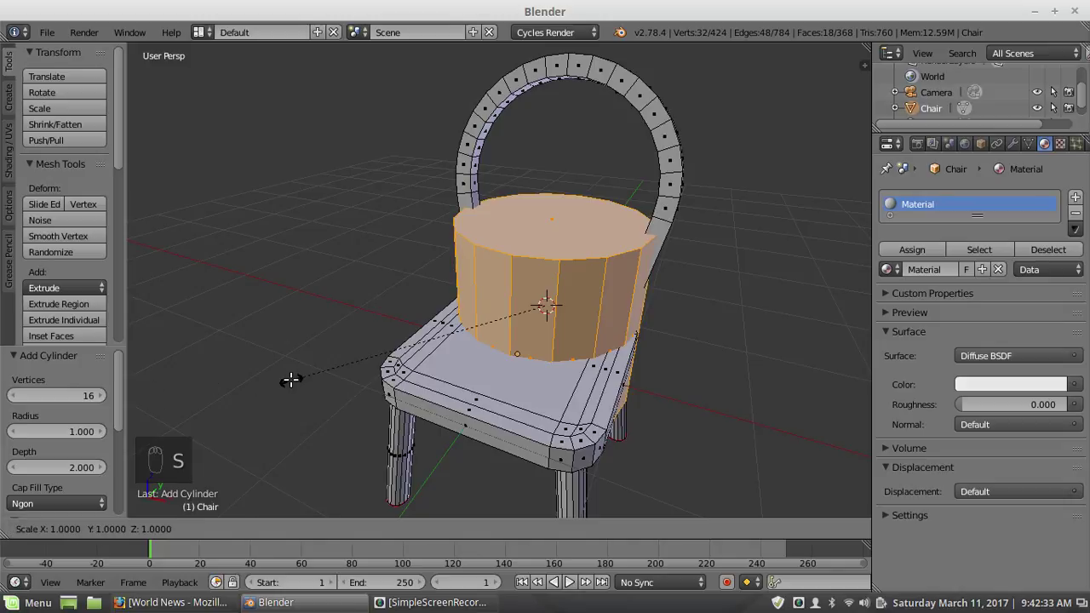
{"action": "key", "text": "shift+z"}
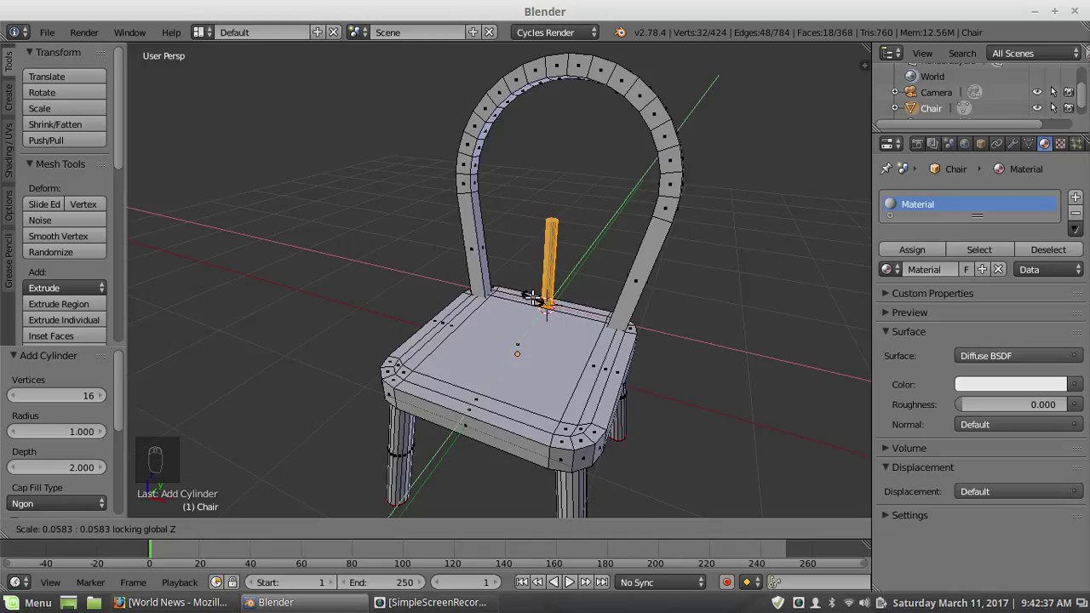
{"action": "left_click", "coordinate": [533, 298]}
Step: Raise the spindle about 1.1 along Z and stretch it by about 1.127 along Z
{"action": "key", "text": "g"}
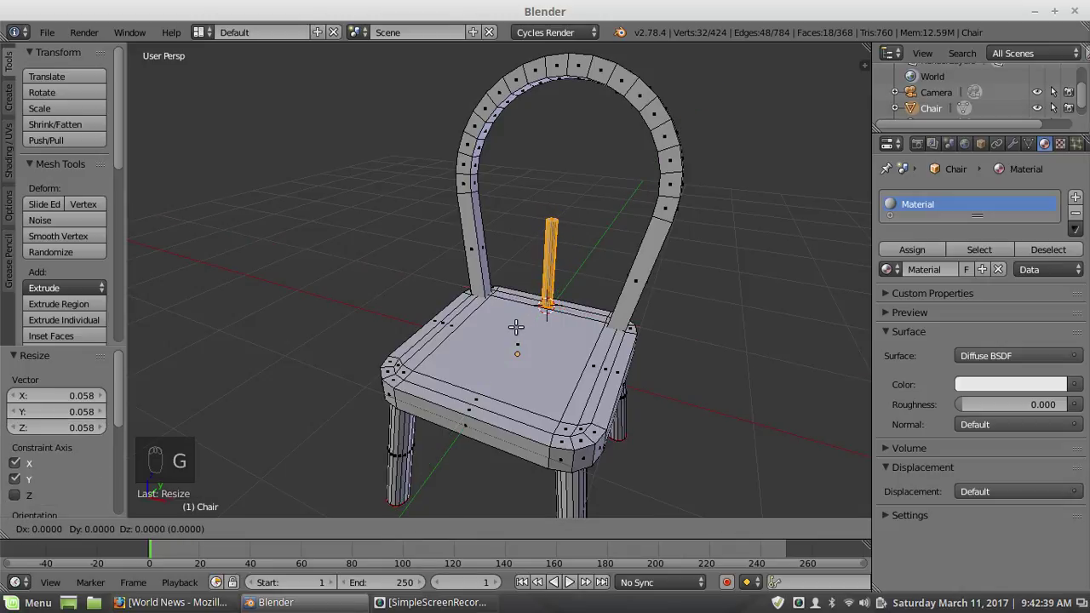
{"action": "key", "text": "z"}
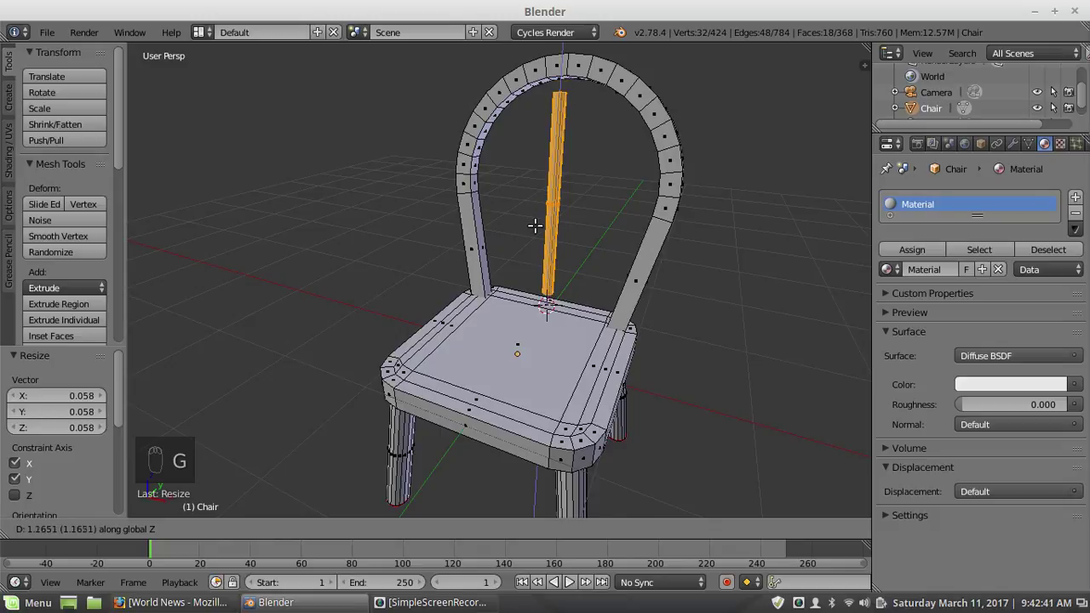
{"action": "left_click", "coordinate": [528, 239]}
{"action": "key", "text": "s"}
{"action": "key", "text": "z"}
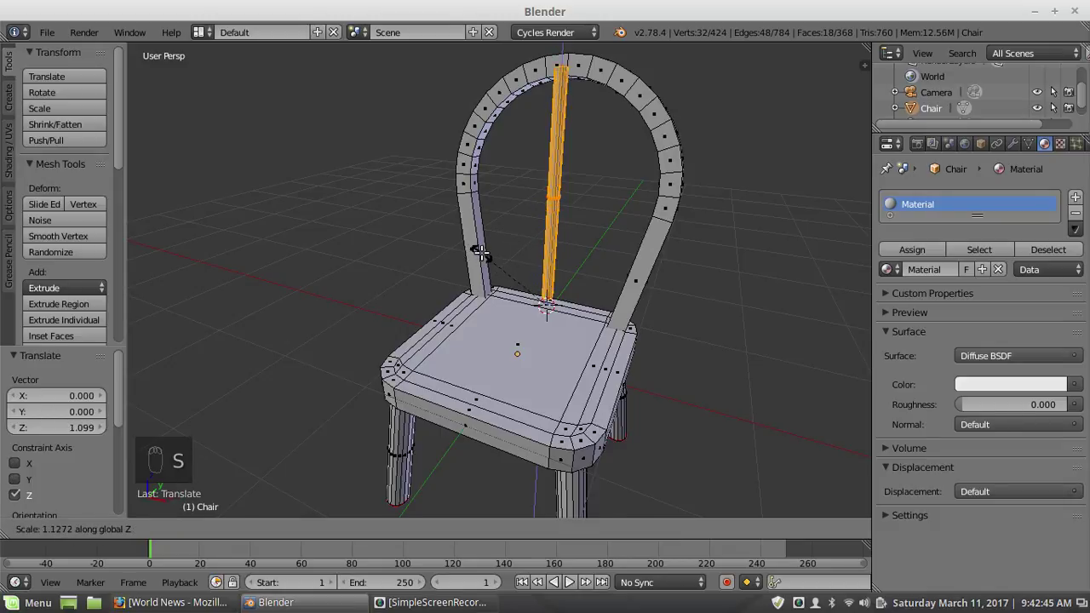
{"action": "left_click", "coordinate": [482, 252]}
Step: Lower the spindle about 0.15 along Z and stretch it by about 1.056 along Z
{"action": "middle_click_drag", "start_coordinate": [621, 231], "coordinate": [495, 239]}
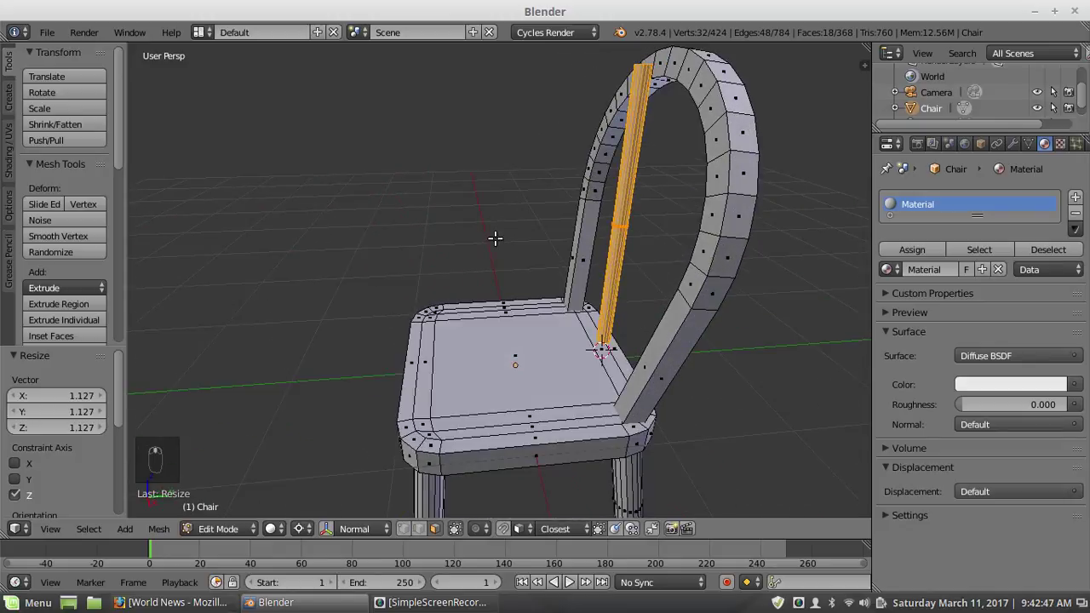
{"action": "key", "text": "g"}
{"action": "key", "text": "z"}
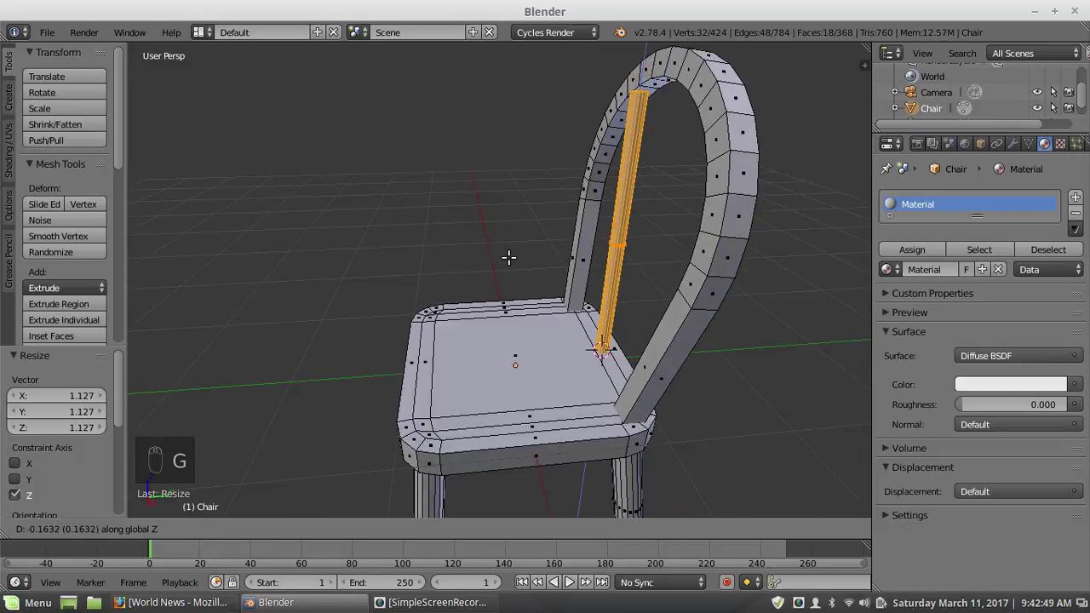
{"action": "left_click", "coordinate": [510, 256]}
{"action": "key", "text": "s"}
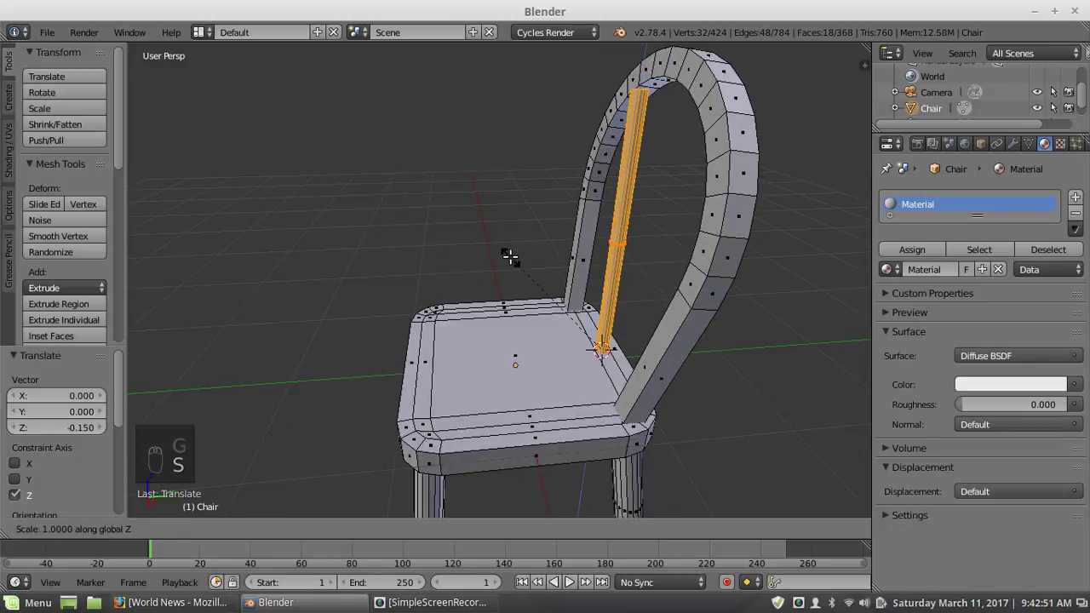
{"action": "left_click", "coordinate": [493, 264]}
Step: In the right orthographic view, change the pivot from the 3D cursor to the selection's own centre and rotate the spindle about -7.9° around X
{"action": "middle_click_drag", "start_coordinate": [493, 264], "coordinate": [535, 261]}
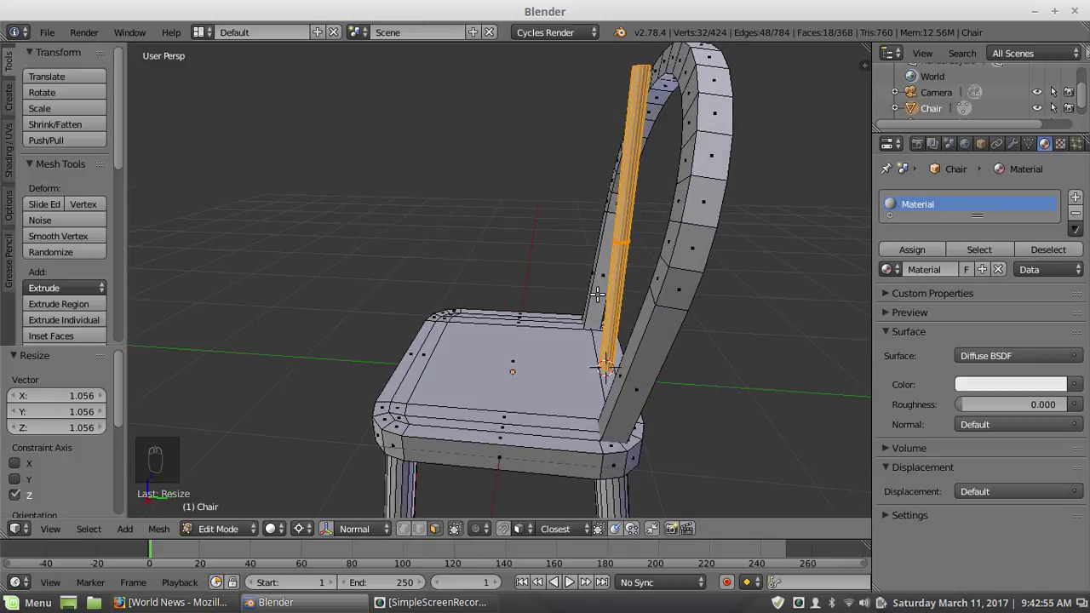
{"action": "key", "text": "KP_3"}
{"action": "key", "text": "KP_5"}
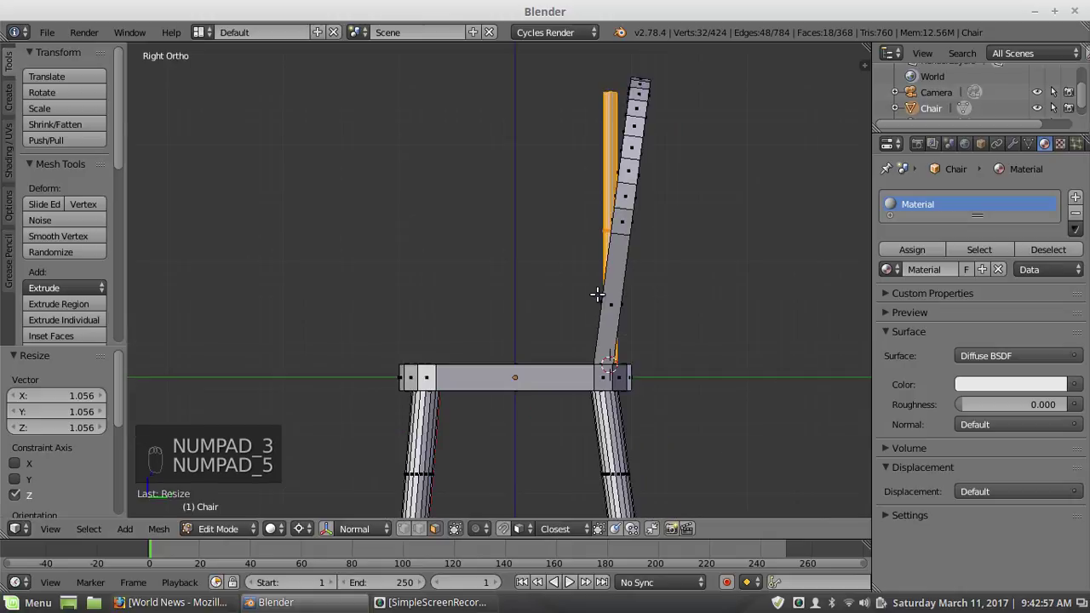
{"action": "key", "text": "r"}
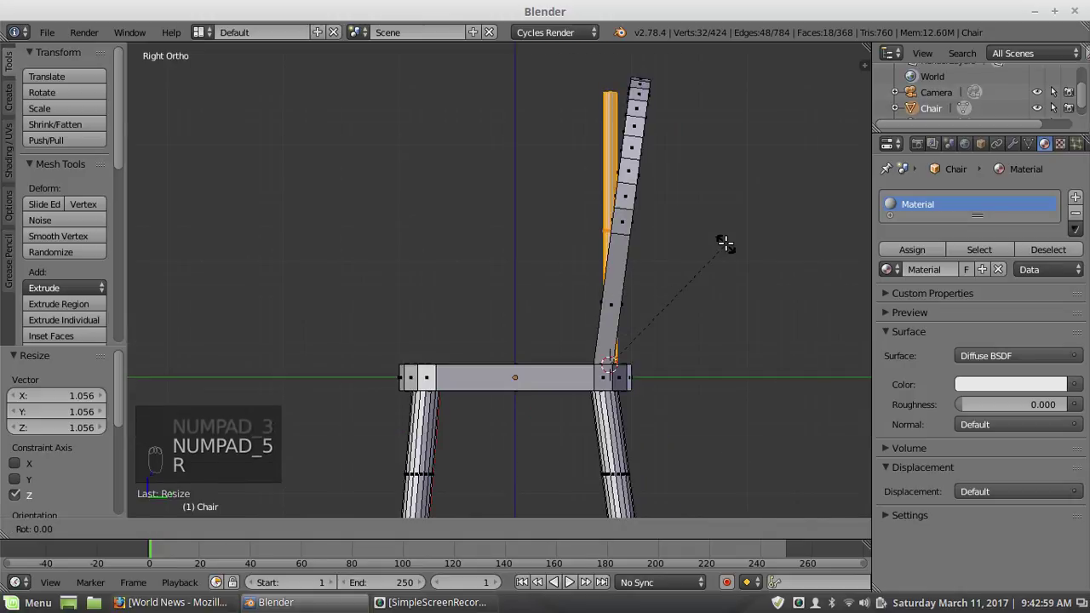
{"action": "right_click", "coordinate": [730, 253]}
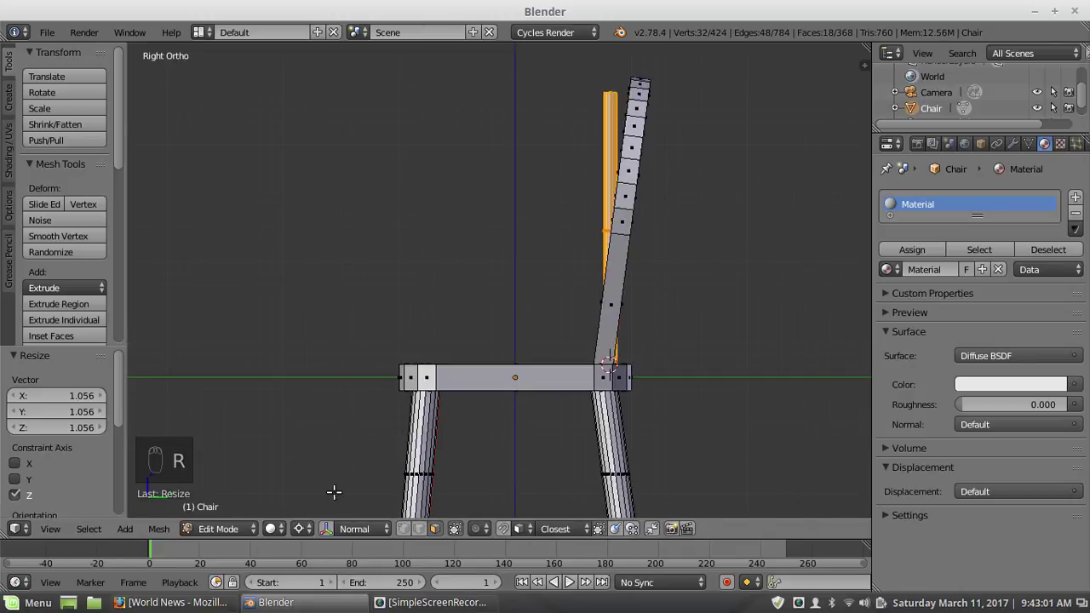
{"action": "left_click", "coordinate": [301, 529]}
{"action": "left_click", "coordinate": [331, 475]}
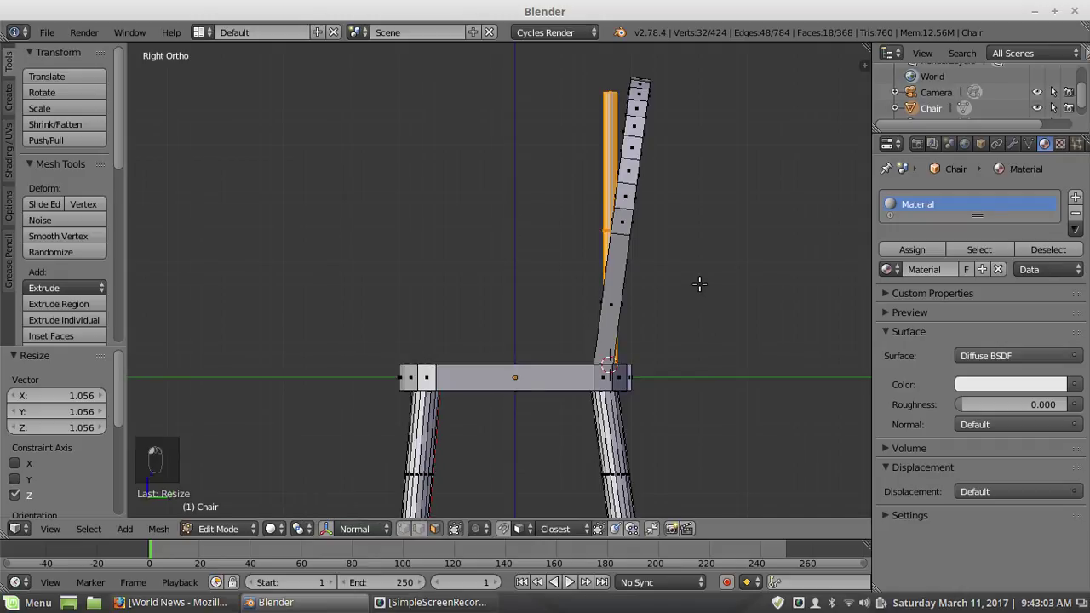
{"action": "key", "text": "r"}
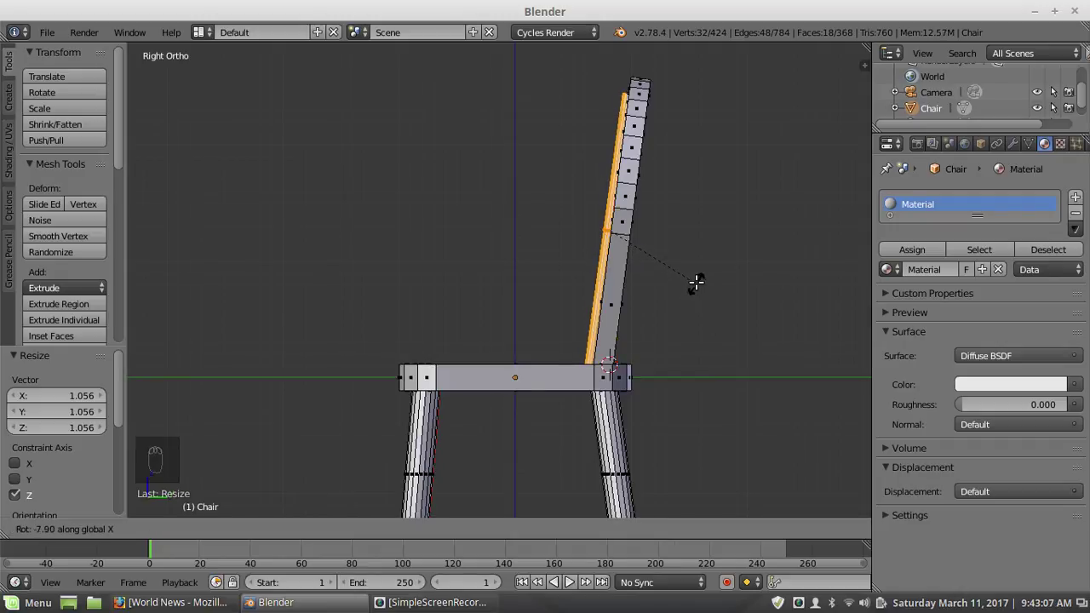
{"action": "left_click", "coordinate": [694, 286]}
Step: Move the tilted spindle about 0.082 along Y to bring it inside the backrest frame
{"action": "key", "text": "g"}
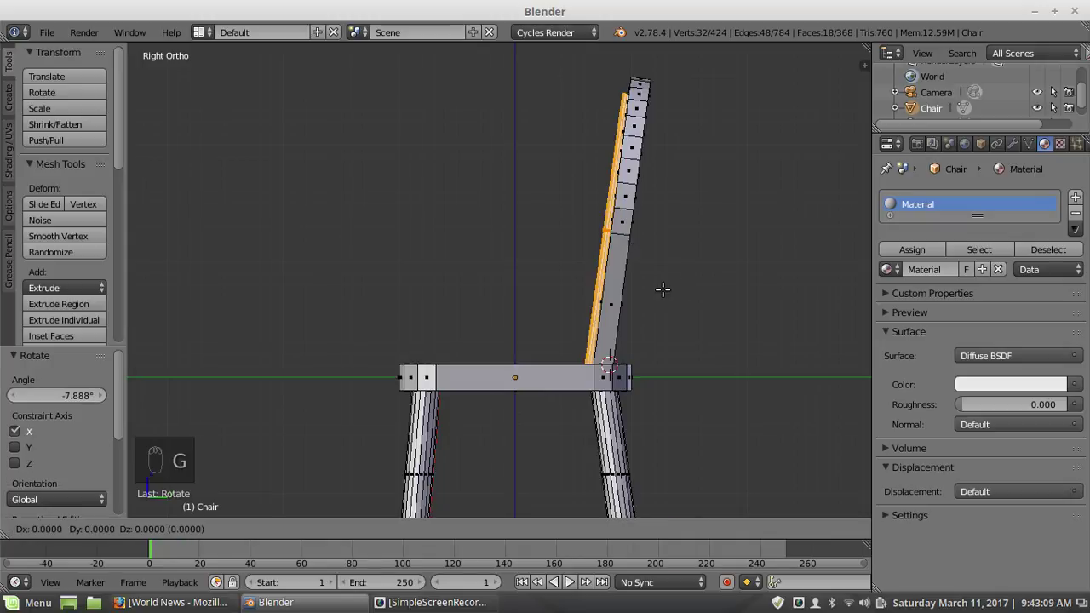
{"action": "key", "text": "y"}
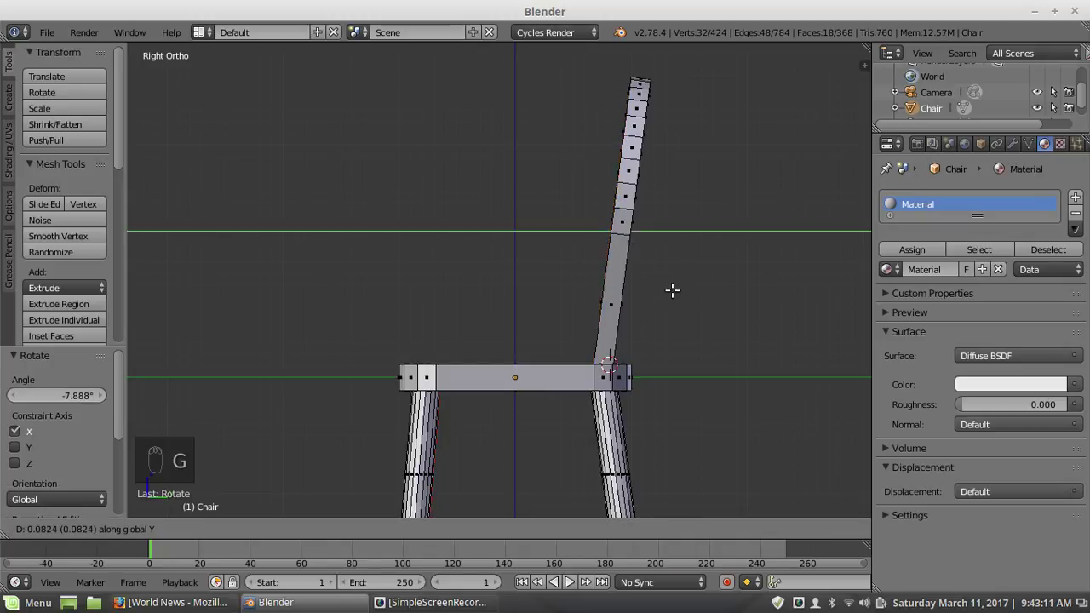
{"action": "left_click", "coordinate": [672, 290]}
Step: Rotate the spindle about -0.5° around the X axis
{"action": "middle_click_drag", "start_coordinate": [628, 294], "coordinate": [628, 346]}
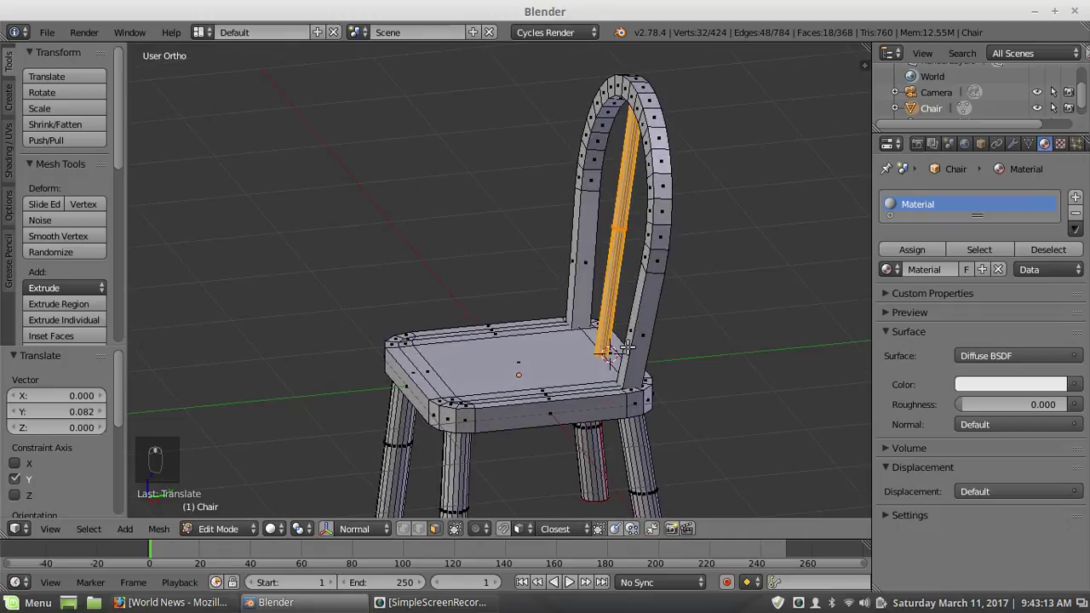
{"action": "key", "text": "r"}
{"action": "key", "text": "x"}
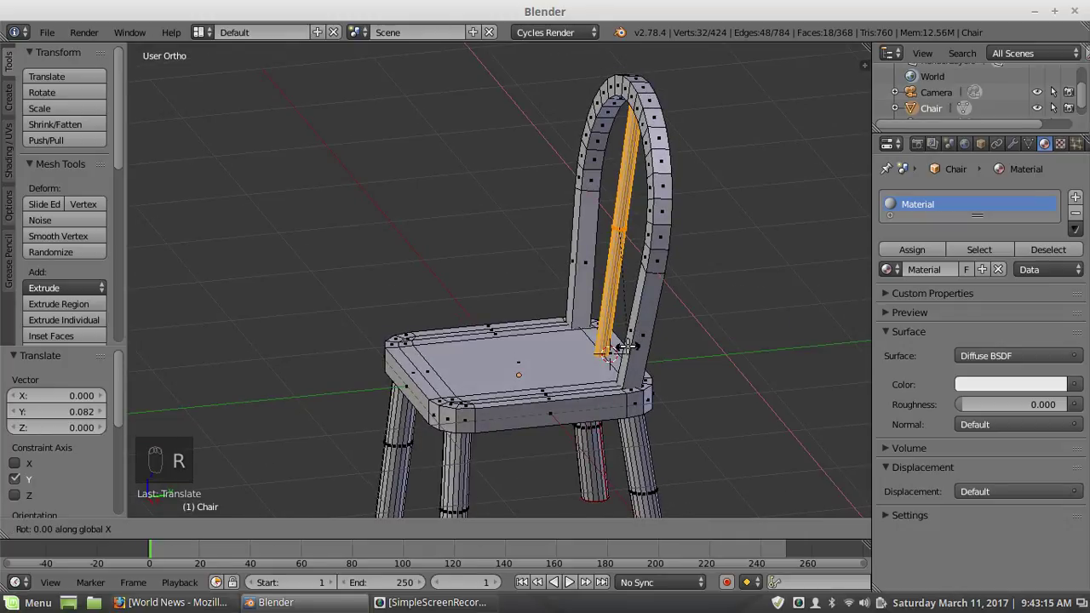
{"action": "left_click", "coordinate": [601, 338]}
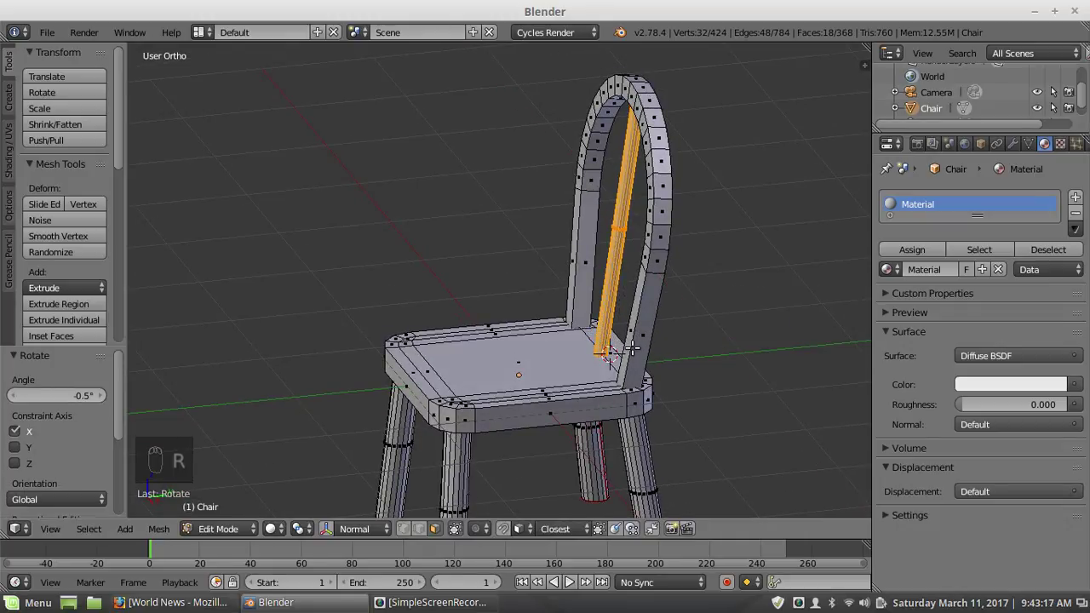
Step: In the right wireframe view, rotate the spindle about 1.6° around X to fit the backrest's slope
{"action": "key", "text": "KP_3"}
{"action": "key", "text": "z"}
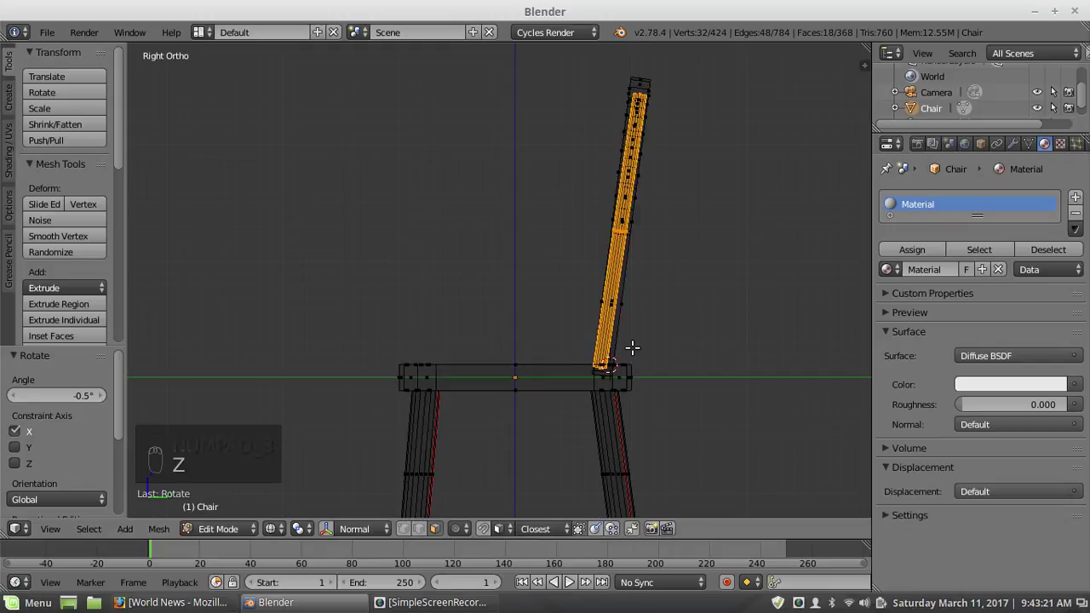
{"action": "key", "text": "r"}
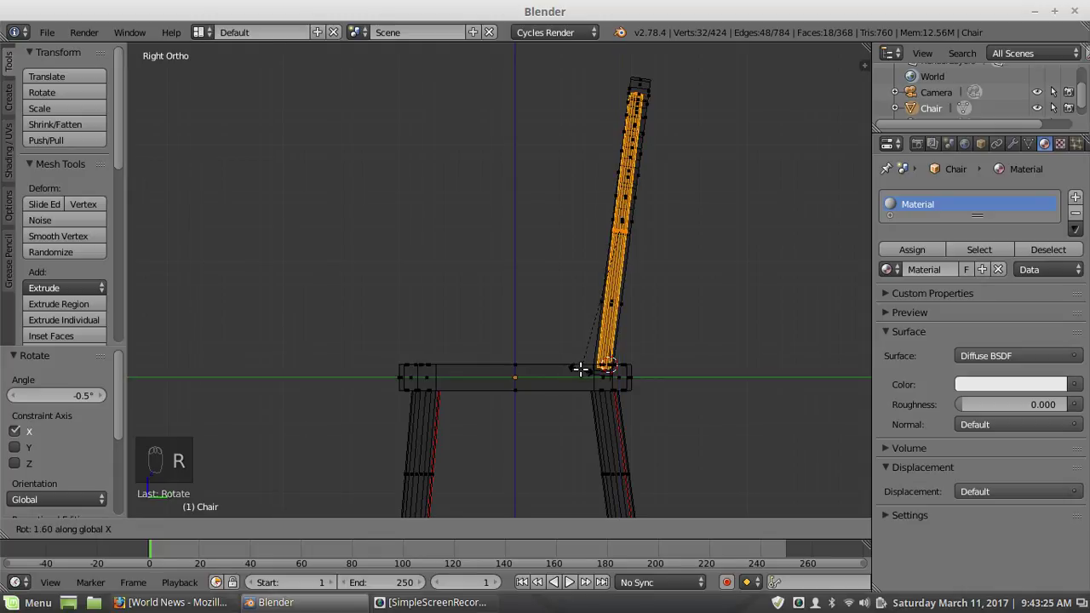
{"action": "left_click", "coordinate": [580, 369]}
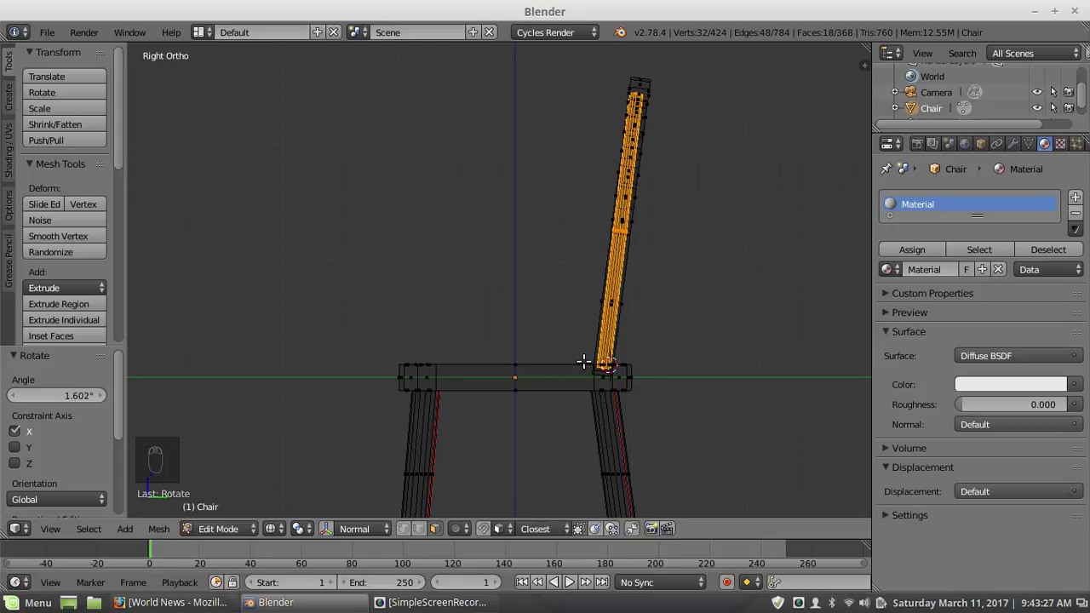
{"action": "key", "text": "s"}
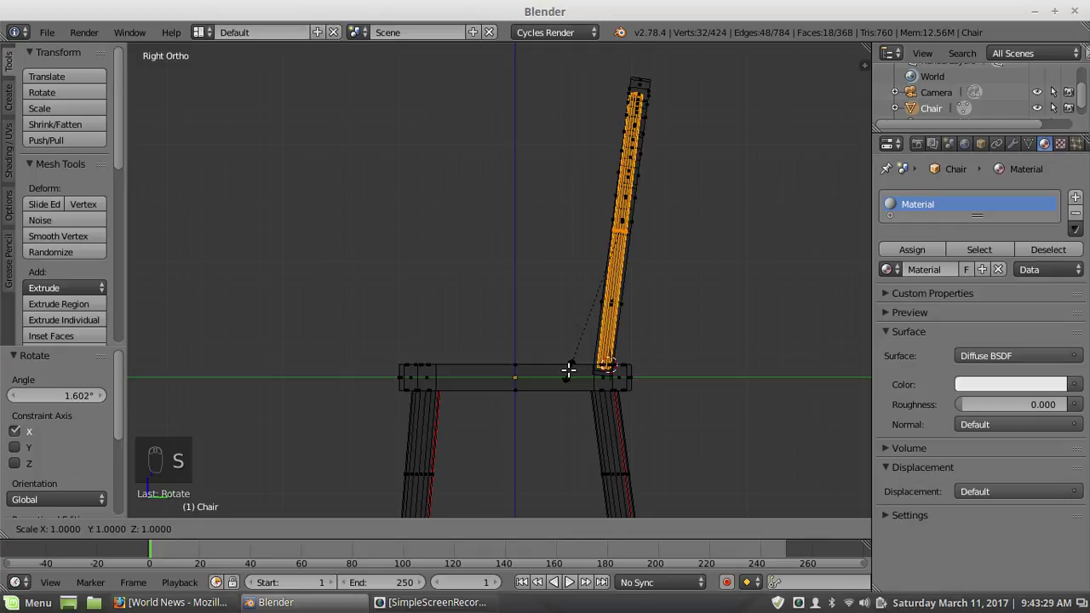
{"action": "key", "text": "shift+z"}
{"action": "key", "text": "shift+z"}
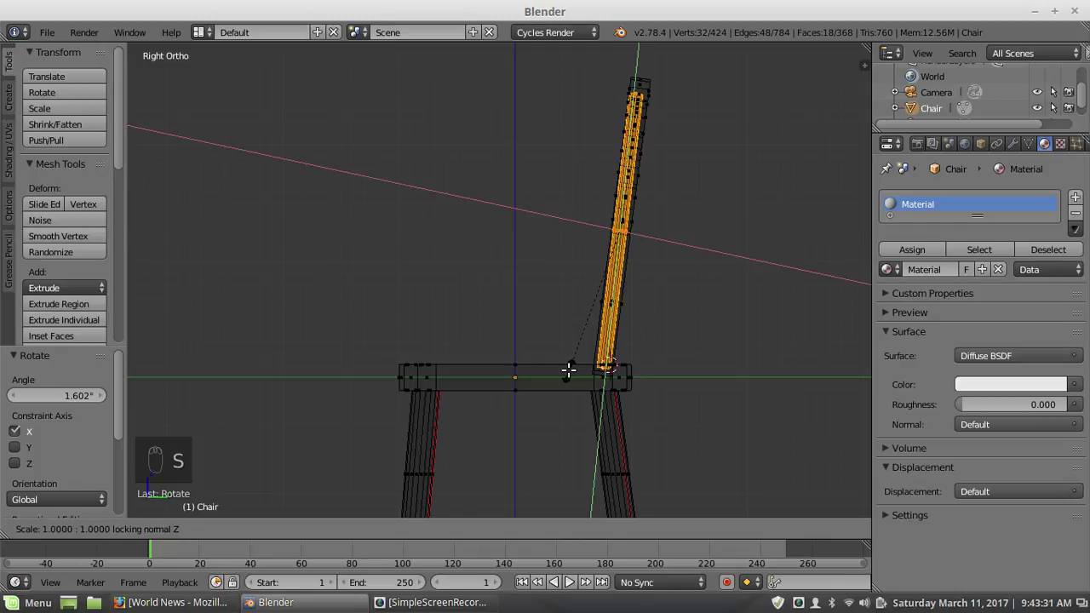
{"action": "right_click", "coordinate": [567, 361]}
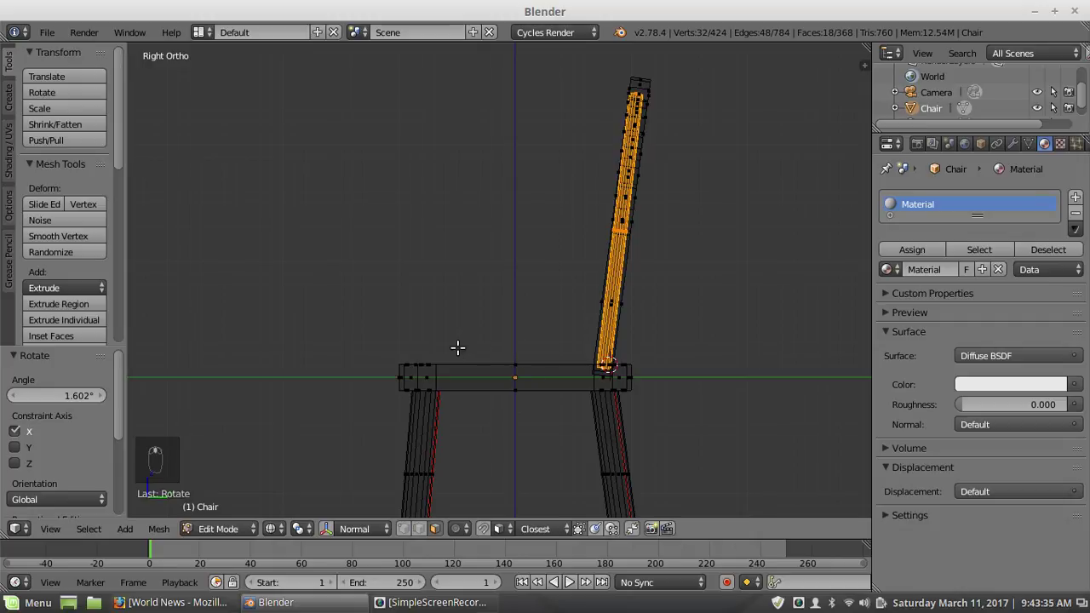
Step: Thin the spindle by scaling it to about 0.974 in X and Y, excluding Z
{"action": "middle_click_drag", "start_coordinate": [457, 347], "coordinate": [505, 384]}
{"action": "key", "text": "z"}
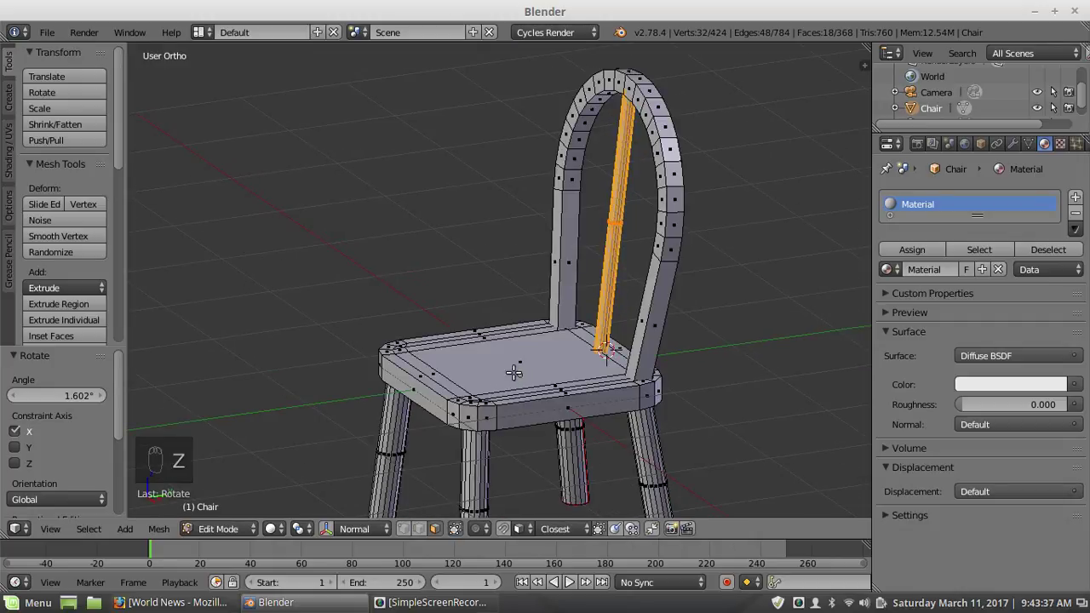
{"action": "key", "text": "s"}
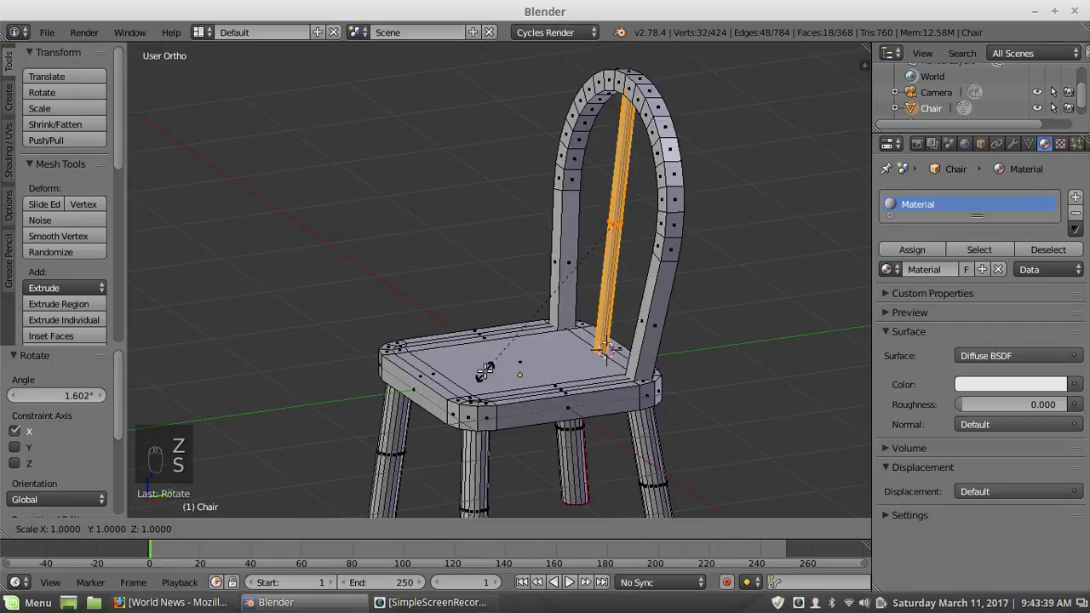
{"action": "key", "text": "shift+z"}
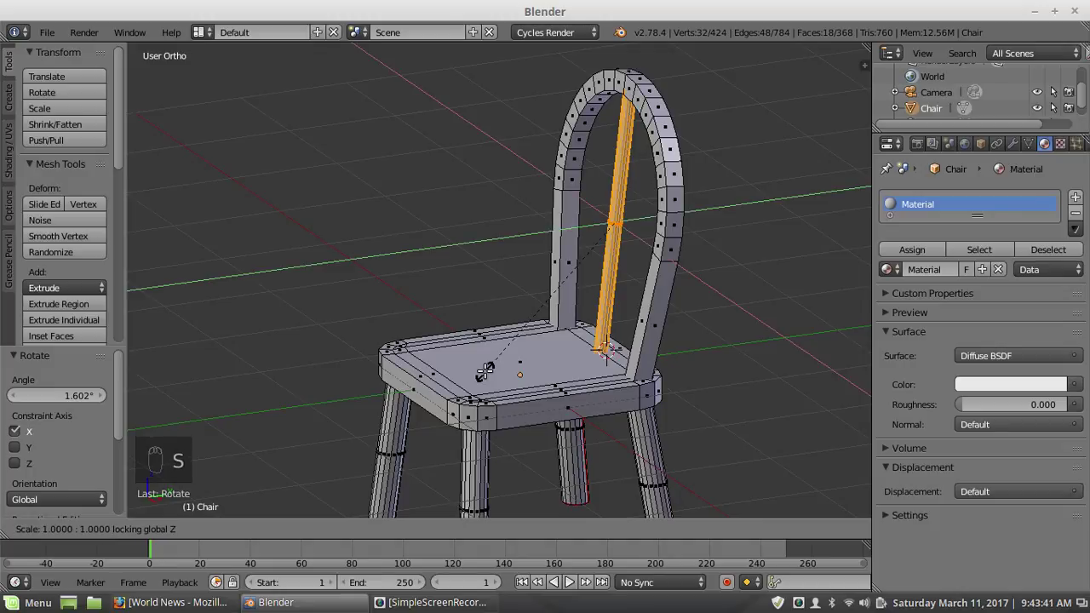
{"action": "left_click", "coordinate": [515, 337]}
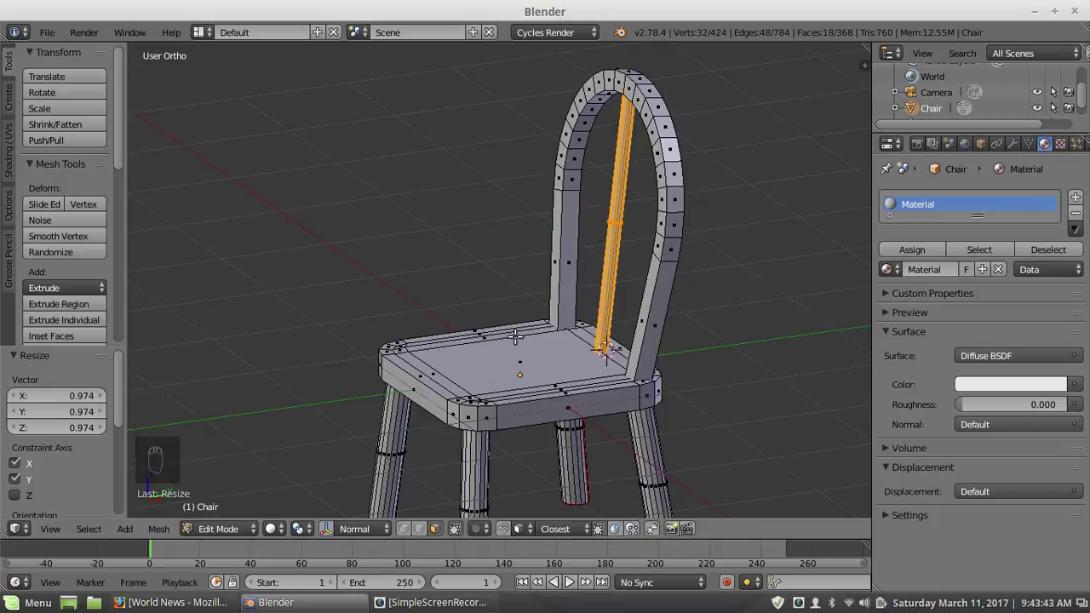
Step: Nudge the spindle about 0.005 along Y within the backrest frame in the right wireframe view
{"action": "key", "text": "KP_3"}
{"action": "key", "text": "z"}
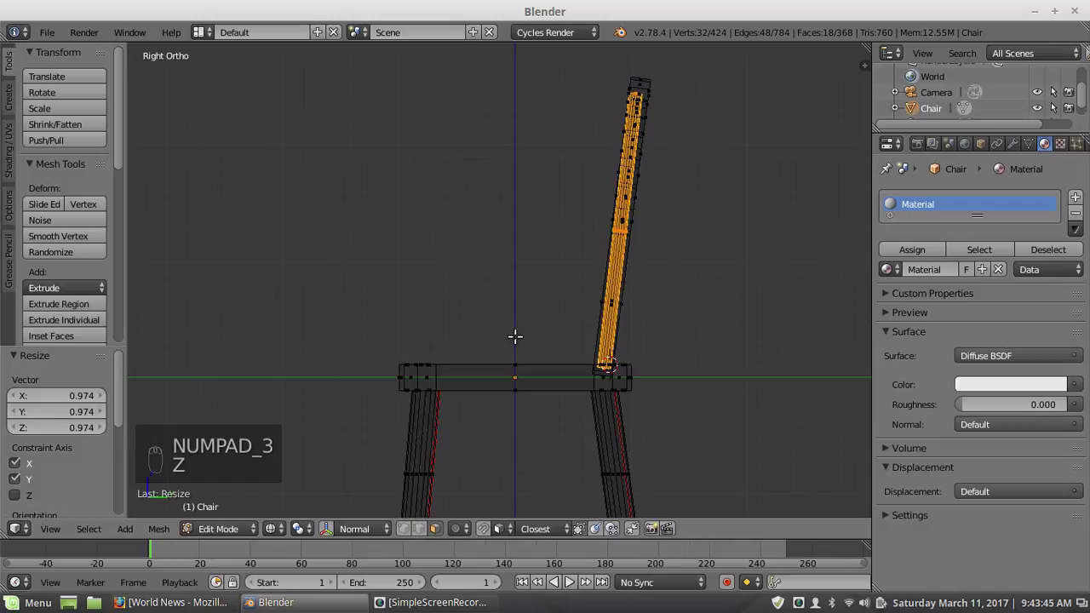
{"action": "key", "text": "g"}
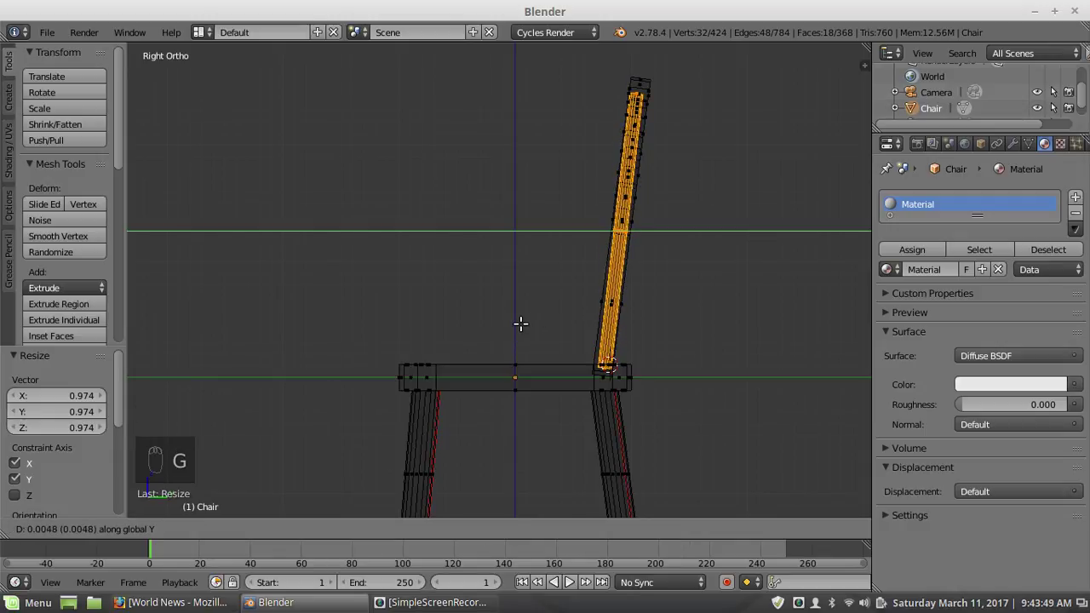
{"action": "left_click", "coordinate": [521, 323]}
Step: Rotate the spindle about -1.147° around the X axis, then return to a solid perspective view
{"action": "key", "text": "r"}
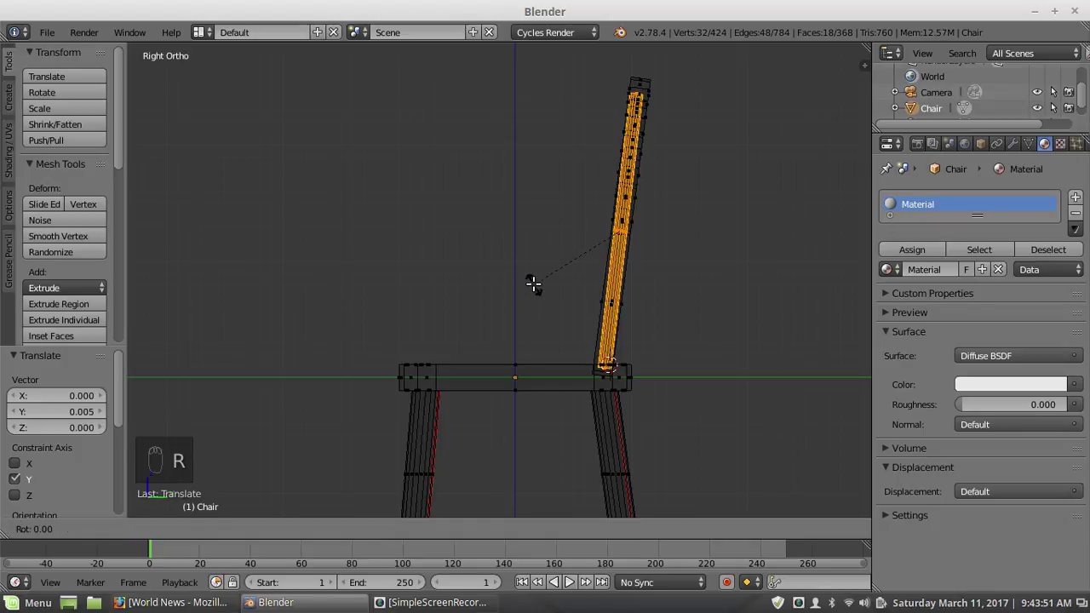
{"action": "key", "text": "x"}
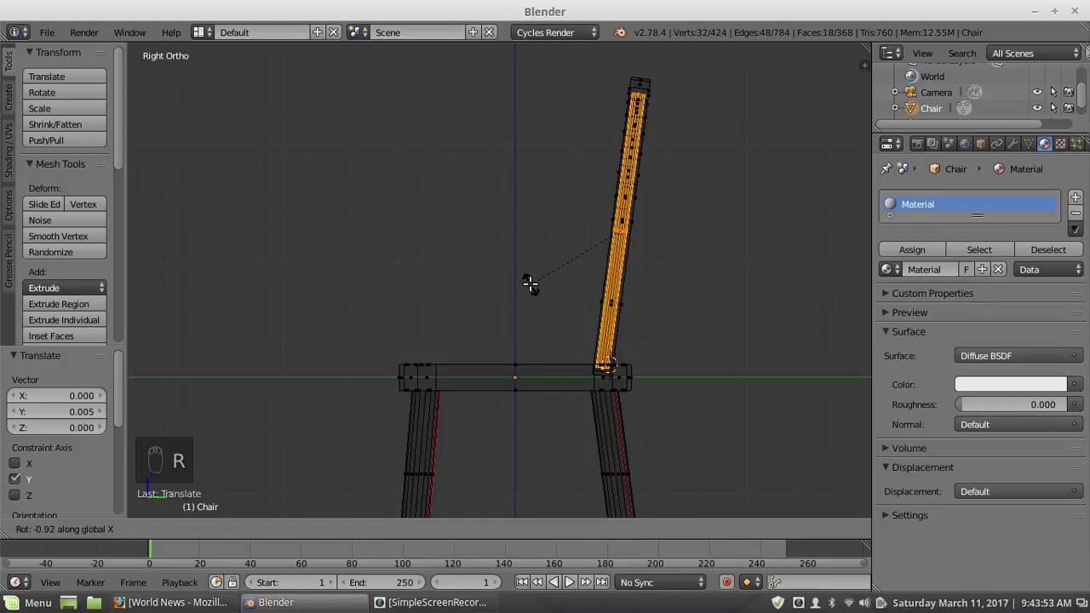
{"action": "left_click", "coordinate": [528, 284]}
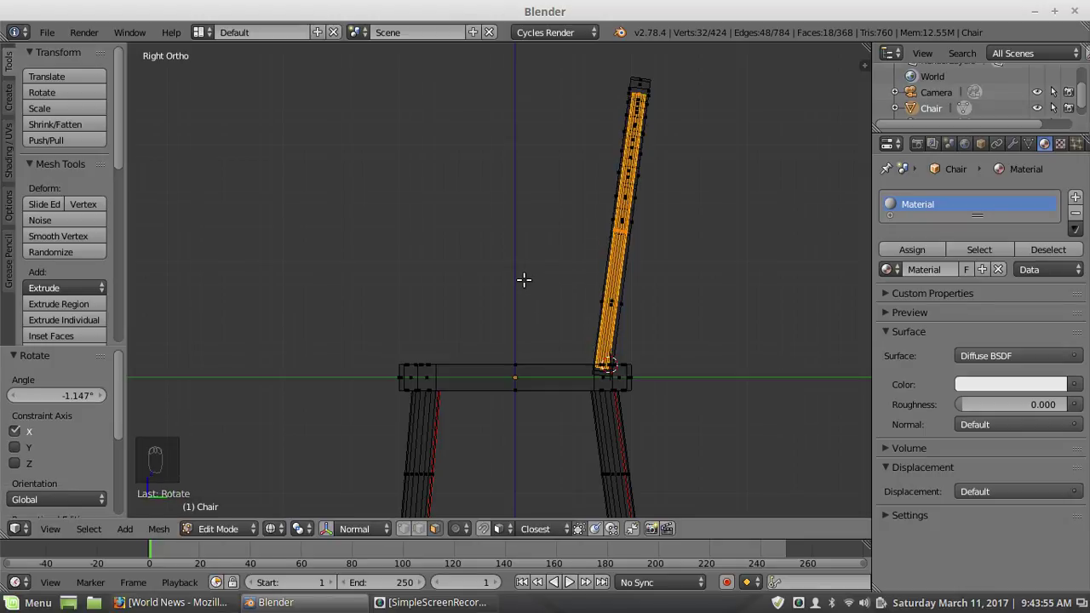
{"action": "key", "text": "z"}
{"action": "mouse_move", "coordinate": [520, 281]}
{"action": "middle_mouse_down"}
{"action": "mouse_move", "coordinate": [561, 320]}
{"action": "mouse_move", "coordinate": [520, 277]}
{"action": "middle_mouse_up"}
{"action": "key", "text": "KP_5"}
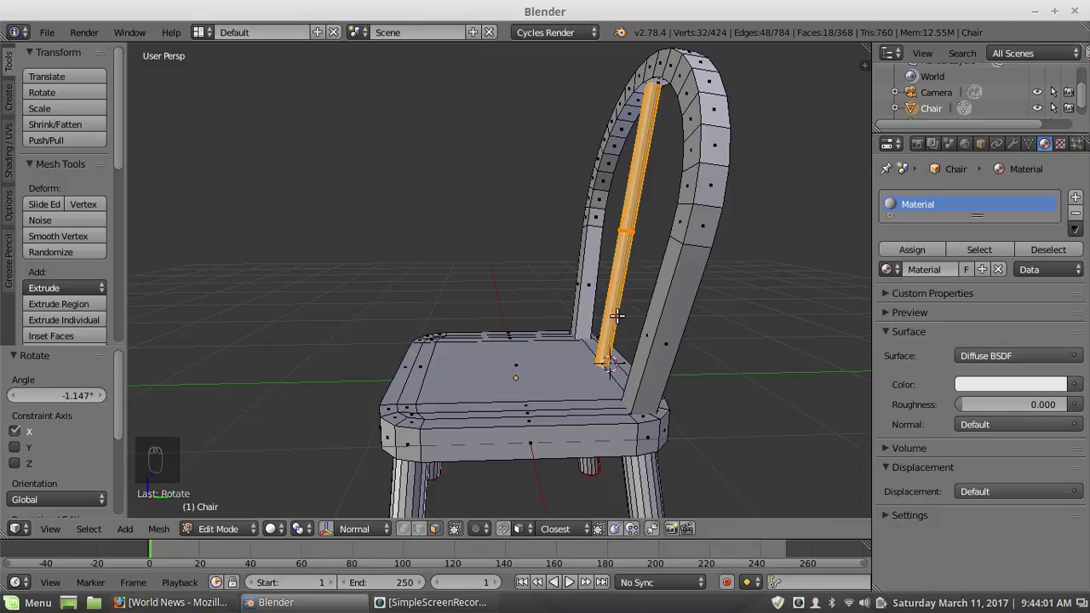
Step: Isolate the central spindle by selecting its linked geometry and hiding everything else in the chair mesh
{"action": "middle_click_drag", "start_coordinate": [618, 316], "coordinate": [618, 205]}
{"action": "key", "text": "a"}
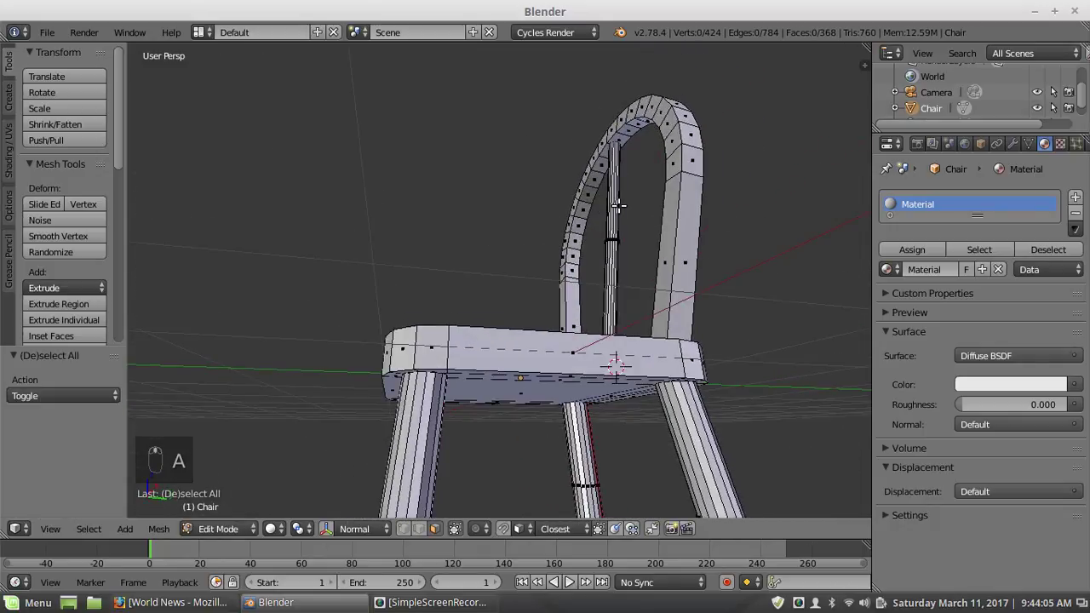
{"action": "key", "text": "l"}
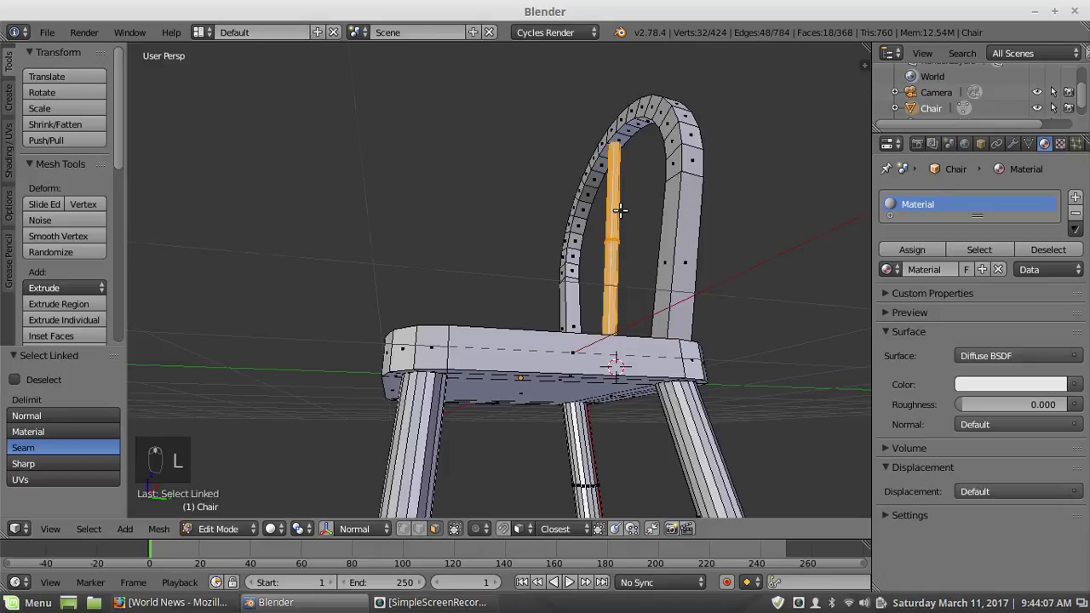
{"action": "middle_click_drag", "start_coordinate": [613, 245], "coordinate": [622, 313]}
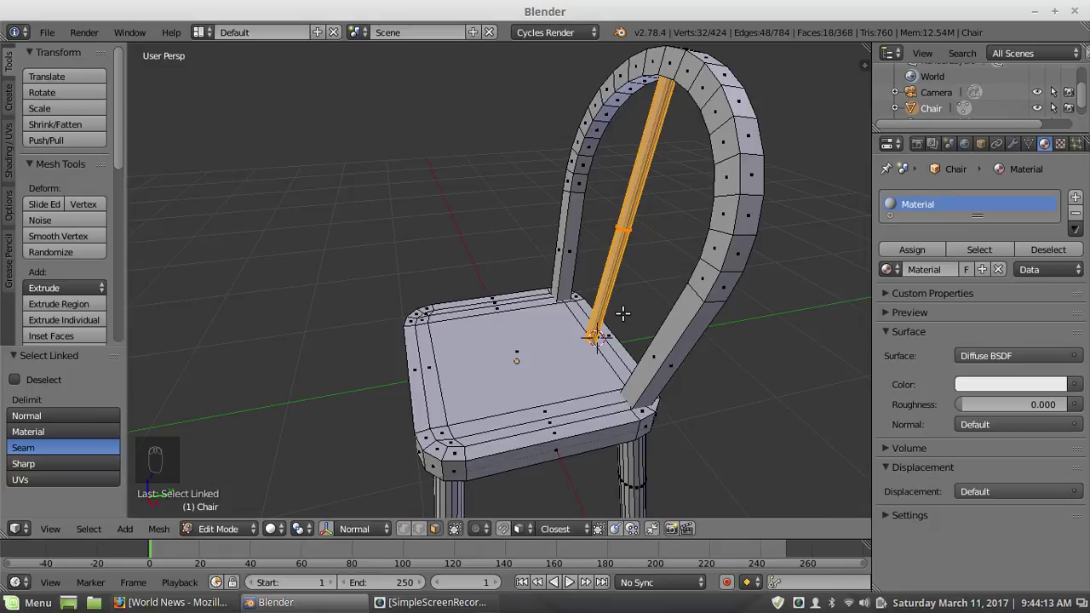
{"action": "key", "text": "shift+h"}
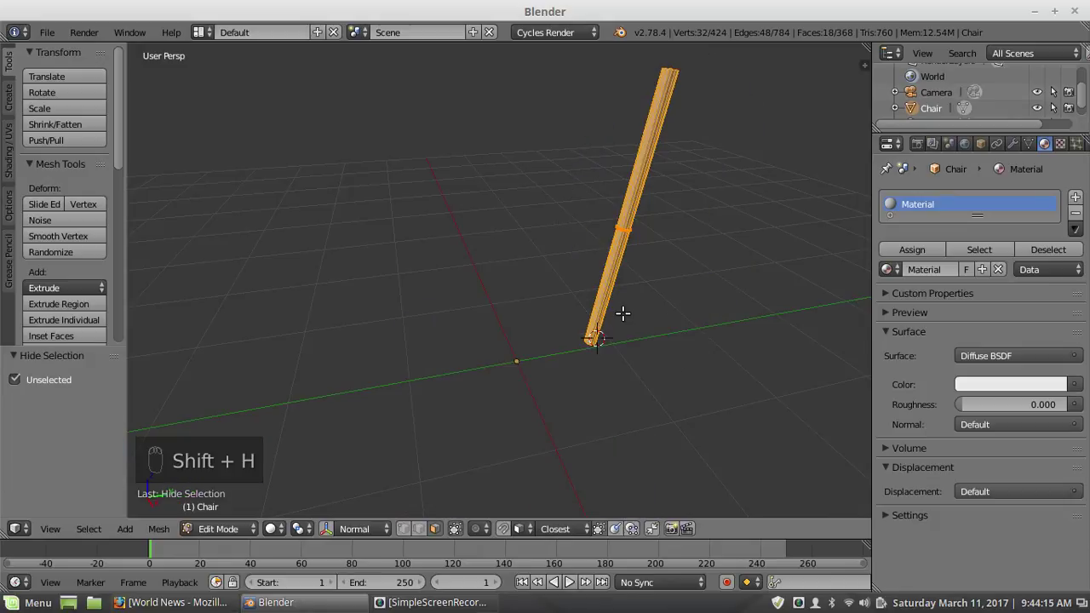
Step: Delete the two cap faces at the spindle's upper and lower ends, using Only Faces
{"action": "key", "text": "a"}
{"action": "middle_click_drag", "start_coordinate": [615, 236], "coordinate": [733, 131]}
{"action": "right_click", "coordinate": [679, 139]}
{"action": "middle_click_drag", "start_coordinate": [651, 335], "coordinate": [616, 434]}
{"action": "right_click", "coordinate": [631, 453], "text": "shift"}
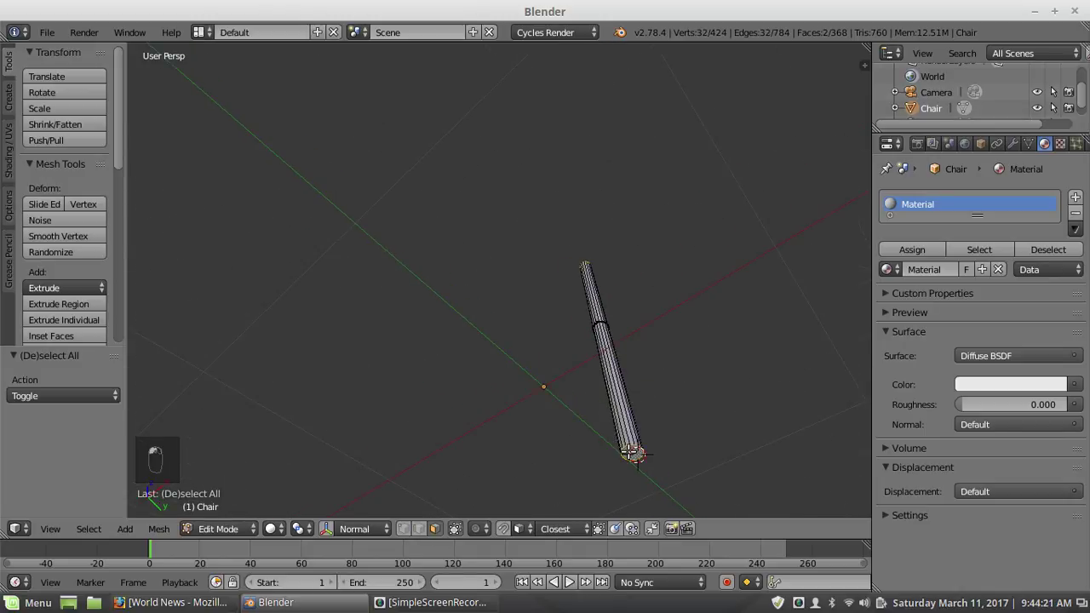
{"action": "key", "text": "x"}
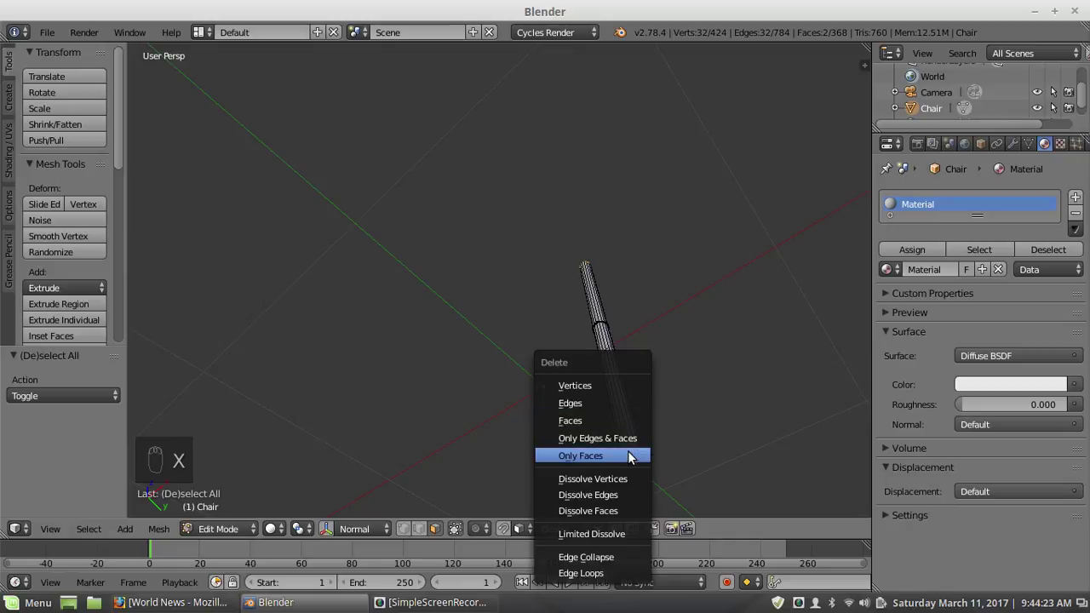
{"action": "left_click", "coordinate": [631, 455]}
Step: Mark a lengthwise edge at the back of the spindle as a seam and unhide the rest of the chair
{"action": "middle_click_drag", "start_coordinate": [689, 355], "coordinate": [419, 425]}
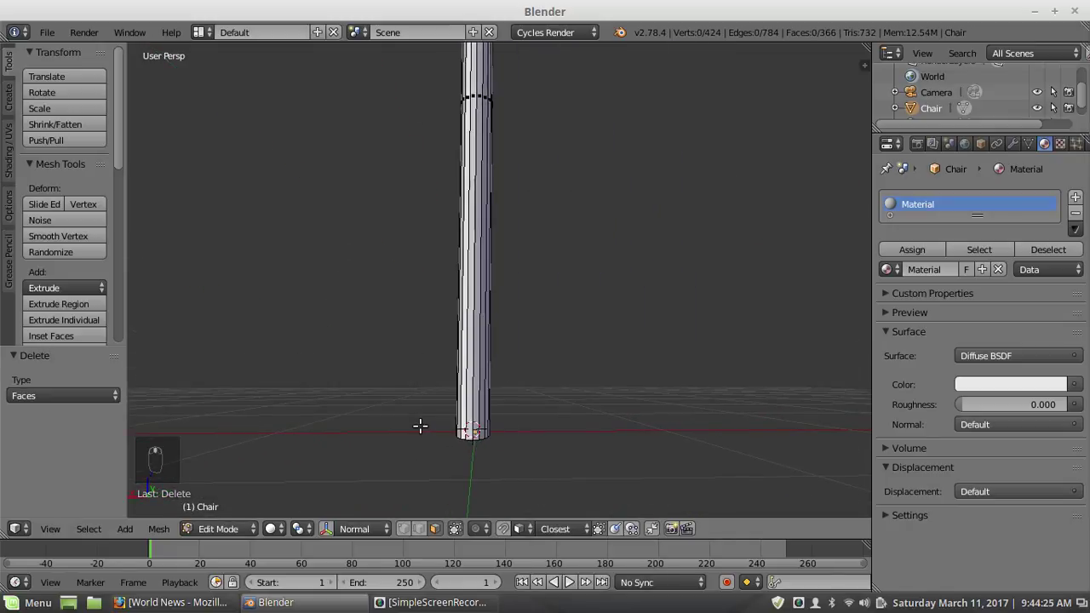
{"action": "right_click", "coordinate": [471, 386]}
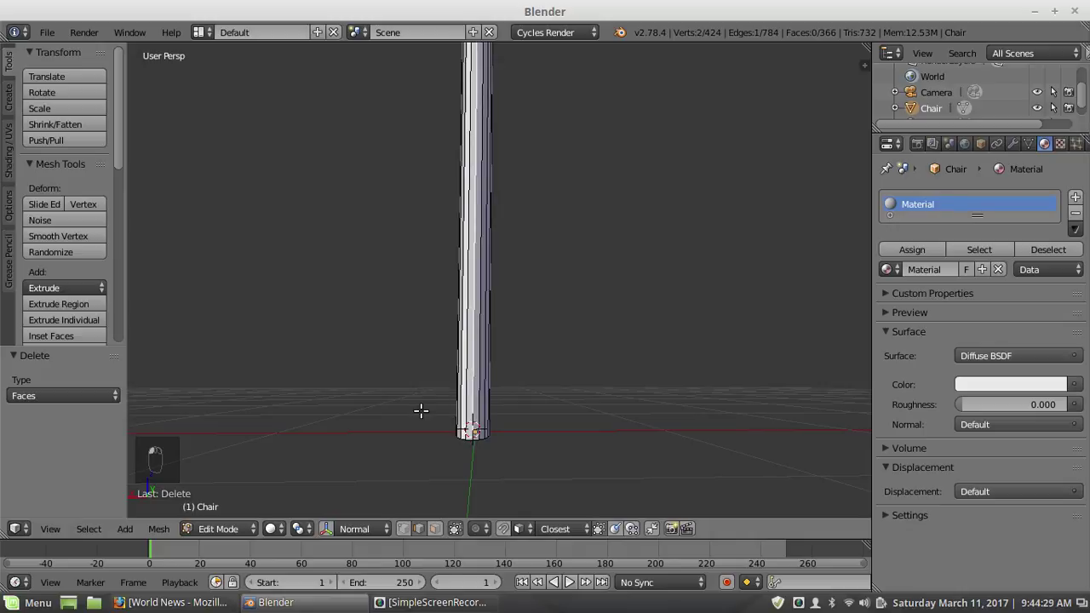
{"action": "key", "text": "ctrl+e"}
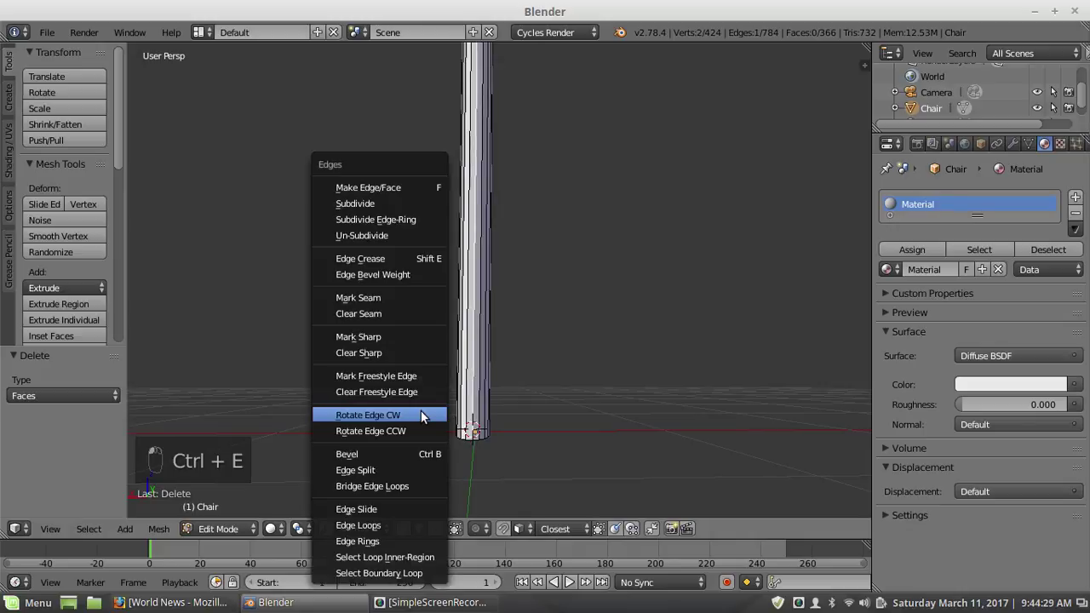
{"action": "left_click", "coordinate": [373, 297]}
{"action": "middle_click_drag", "start_coordinate": [365, 268], "coordinate": [483, 354]}
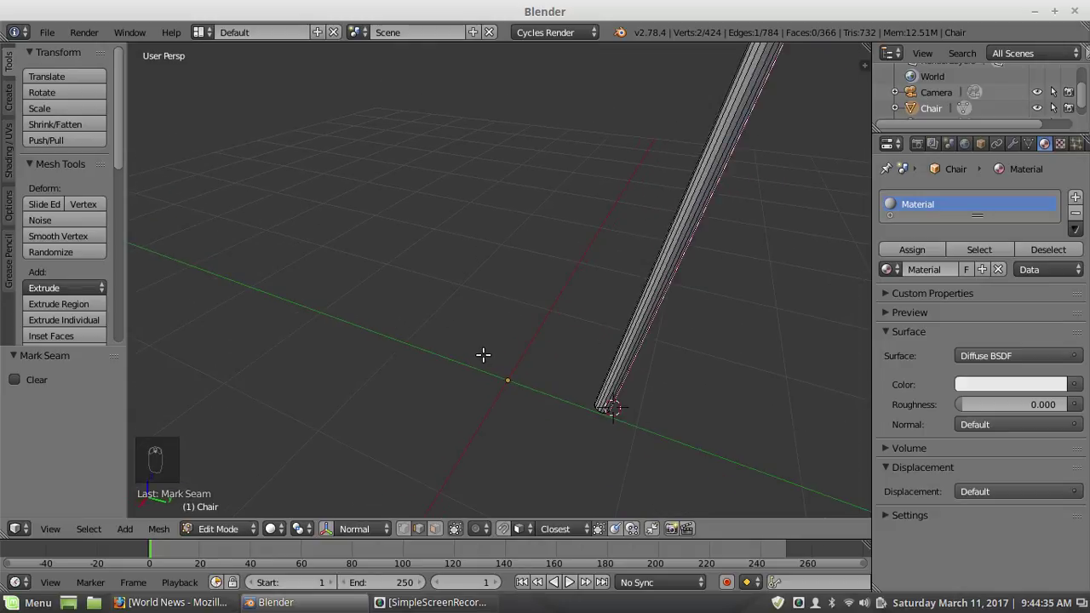
{"action": "key", "text": "alt+h"}
{"action": "key", "text": "a"}
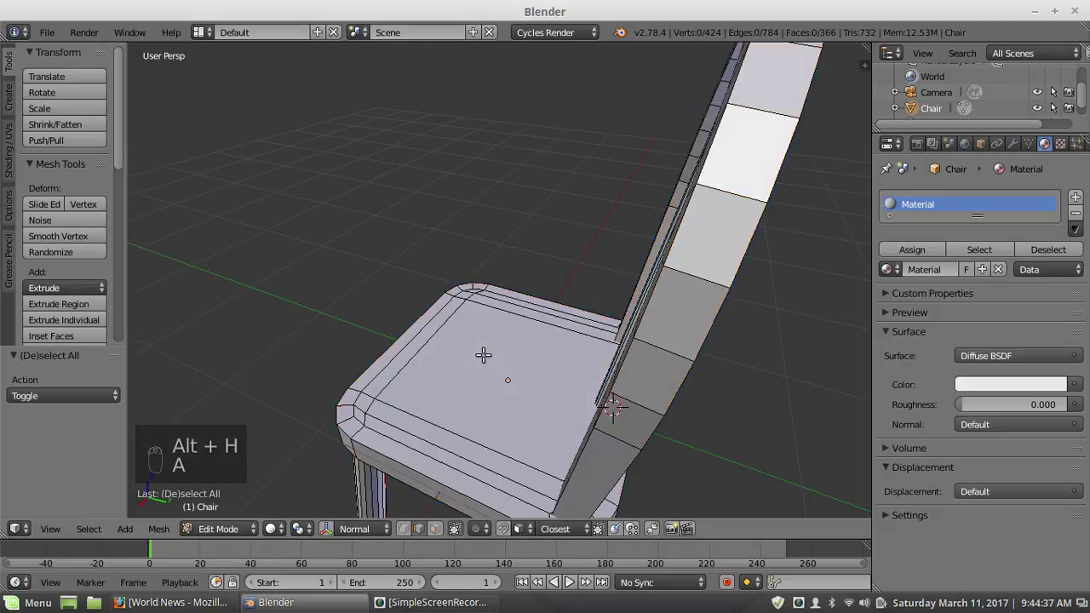
Step: Examine the spindle and the marked seams on the chair from the front, back and underneath
{"action": "scroll", "coordinate": [484, 355], "scroll_direction": "down", "scroll_amount": 6}
{"action": "middle_click_drag", "start_coordinate": [485, 355], "coordinate": [587, 331]}
{"action": "scroll", "coordinate": [550, 236], "scroll_direction": "up", "scroll_amount": 4}
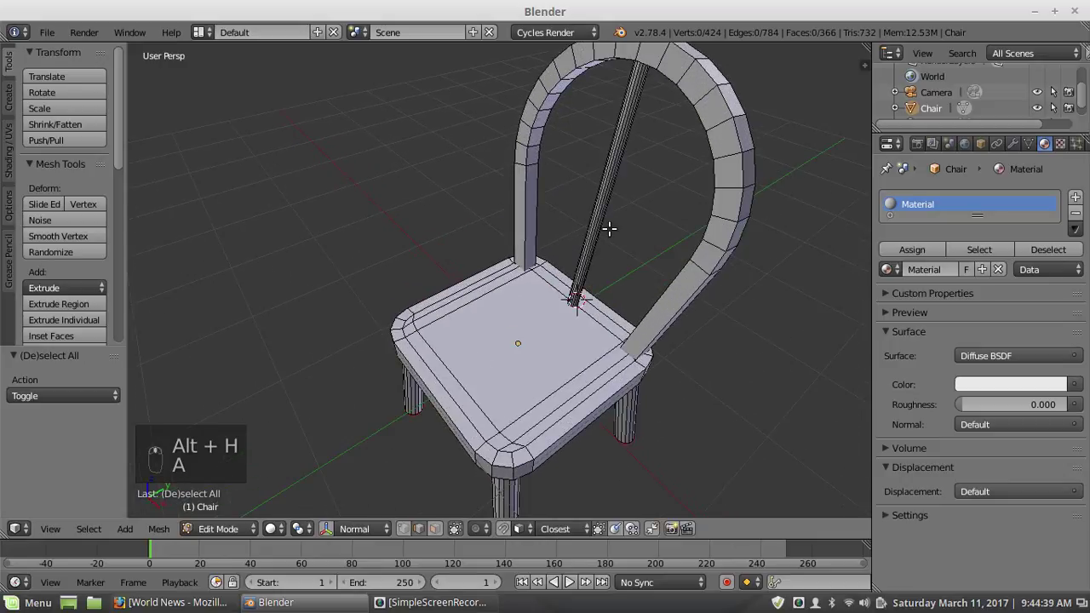
{"action": "mouse_move", "coordinate": [605, 185]}
{"action": "middle_mouse_down"}
{"action": "mouse_move", "coordinate": [584, 175]}
{"action": "mouse_move", "coordinate": [518, 182]}
{"action": "mouse_move", "coordinate": [651, 255]}
{"action": "mouse_move", "coordinate": [608, 195]}
{"action": "middle_mouse_up"}
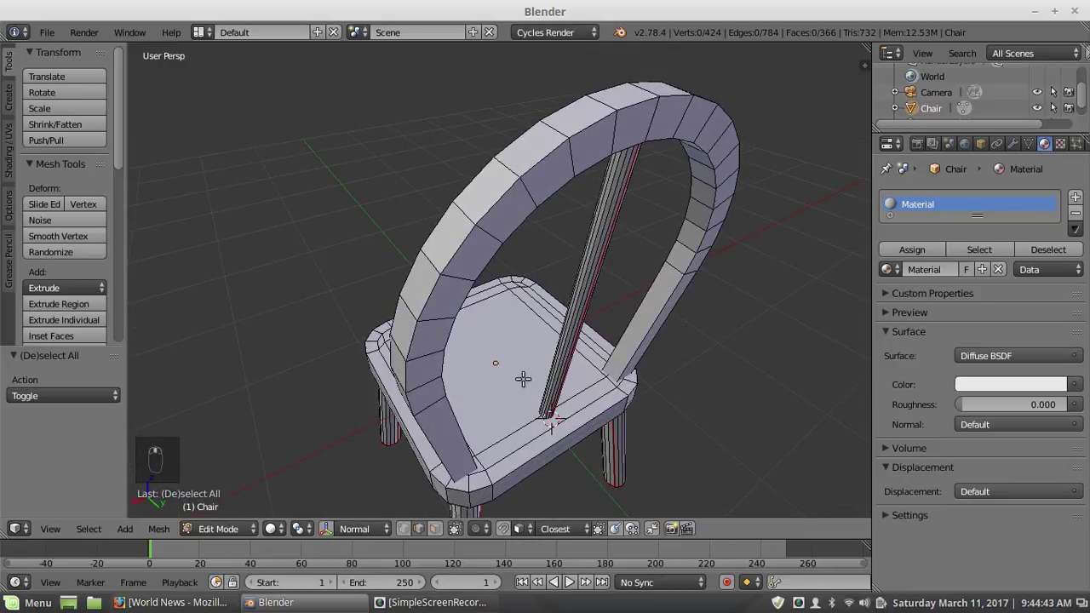
{"action": "middle_click_drag", "start_coordinate": [523, 380], "coordinate": [549, 226]}
{"action": "middle_click_drag", "start_coordinate": [549, 330], "coordinate": [502, 345]}
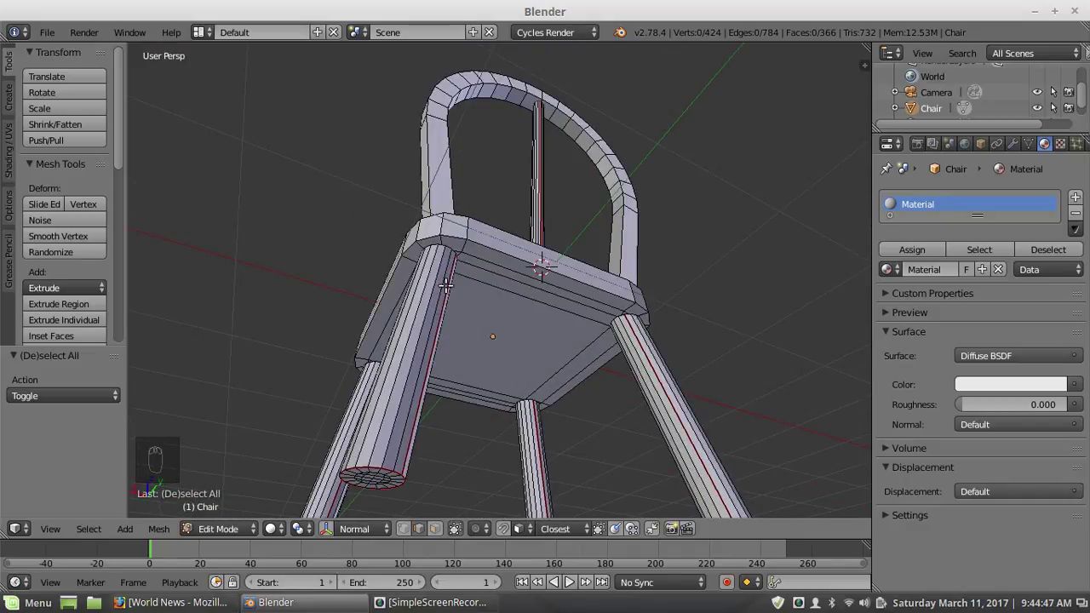
{"action": "middle_click_drag", "start_coordinate": [412, 198], "coordinate": [576, 304]}
{"action": "scroll", "coordinate": [620, 242], "scroll_direction": "up", "scroll_amount": 4}
{"action": "scroll", "coordinate": [640, 221], "scroll_direction": "down", "scroll_amount": 4}
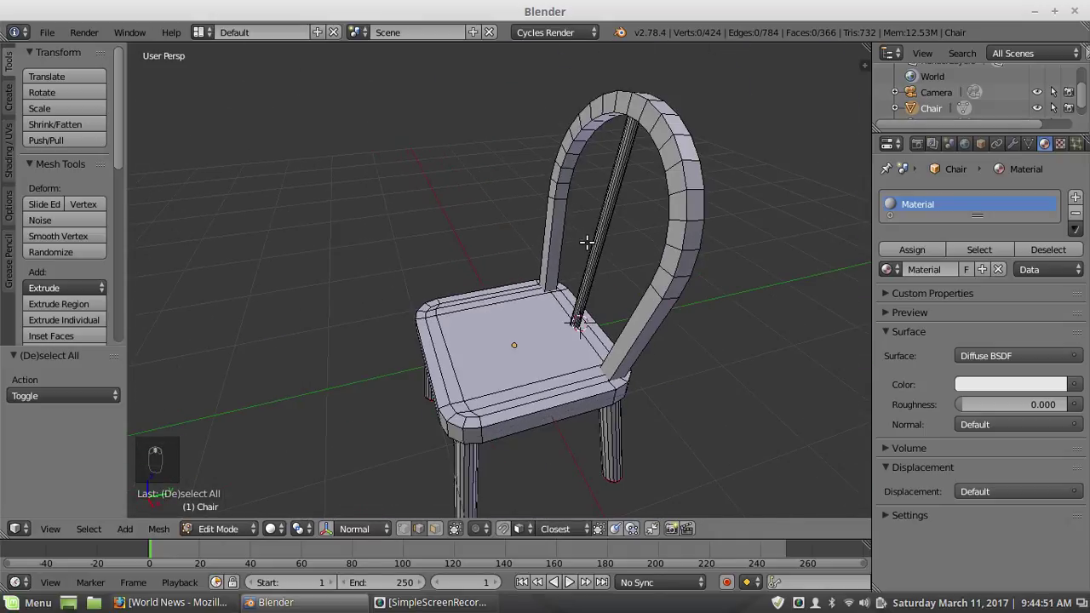
{"action": "scroll", "coordinate": [596, 226], "scroll_direction": "up", "scroll_amount": 1}
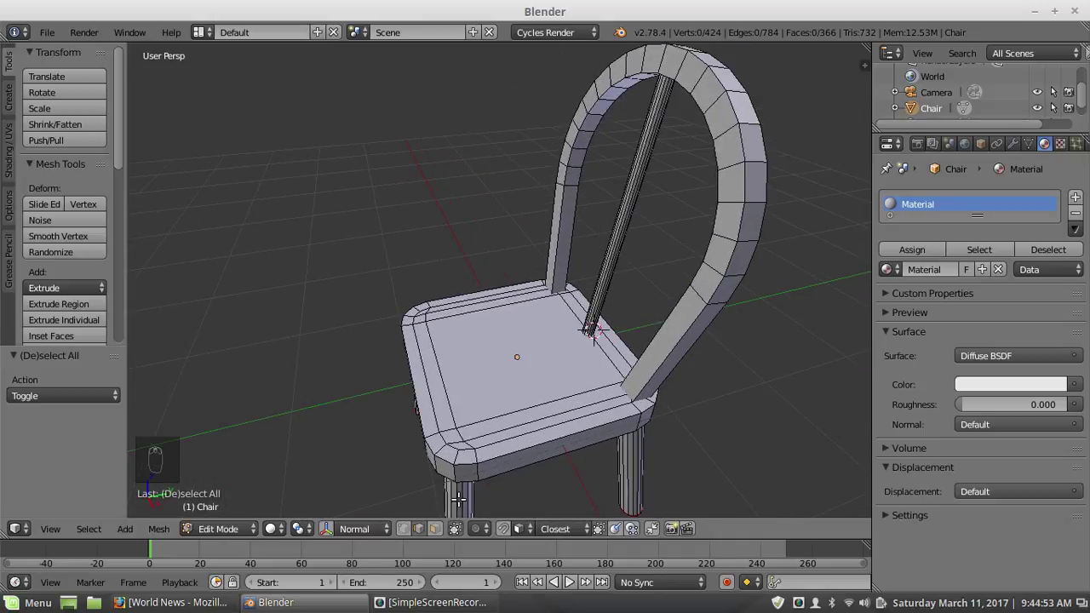
Step: In face select mode, duplicate the whole central spindle and offset the copy about 0.408 along the X axis
{"action": "left_click", "coordinate": [434, 528]}
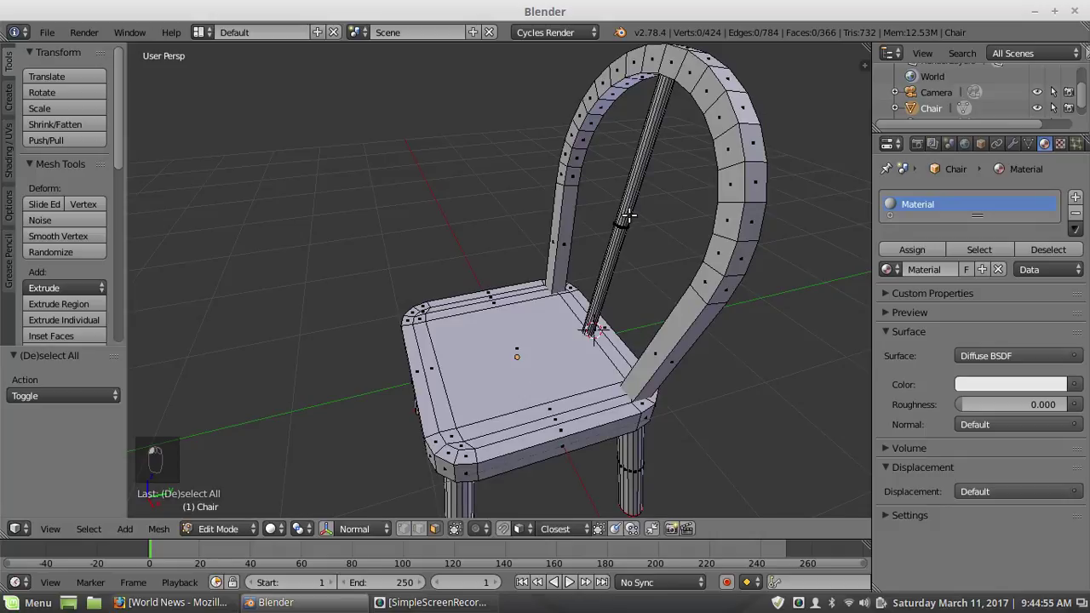
{"action": "key", "text": "l"}
{"action": "middle_click_drag", "start_coordinate": [557, 260], "coordinate": [588, 259]}
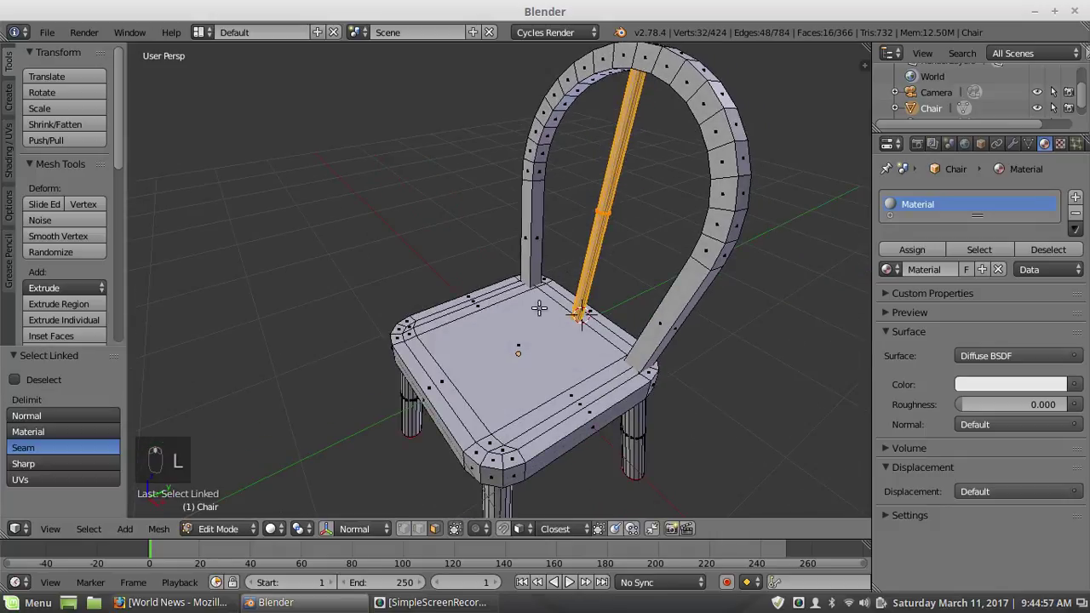
{"action": "mouse_move", "coordinate": [540, 310]}
{"action": "middle_mouse_down"}
{"action": "mouse_move", "coordinate": [549, 309]}
{"action": "mouse_move", "coordinate": [532, 322]}
{"action": "middle_mouse_up"}
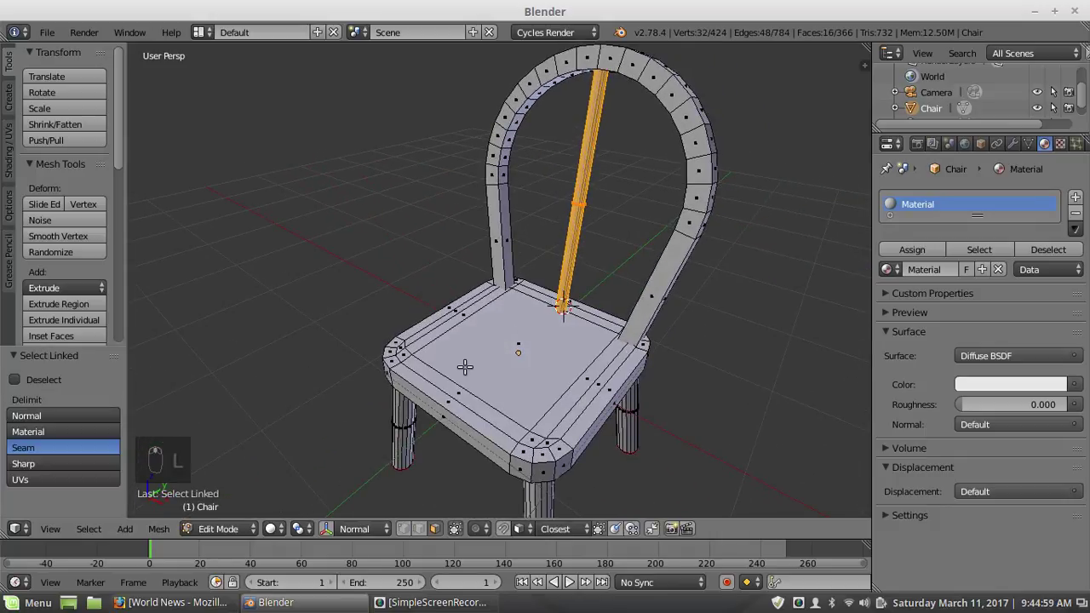
{"action": "key", "text": "shift+d"}
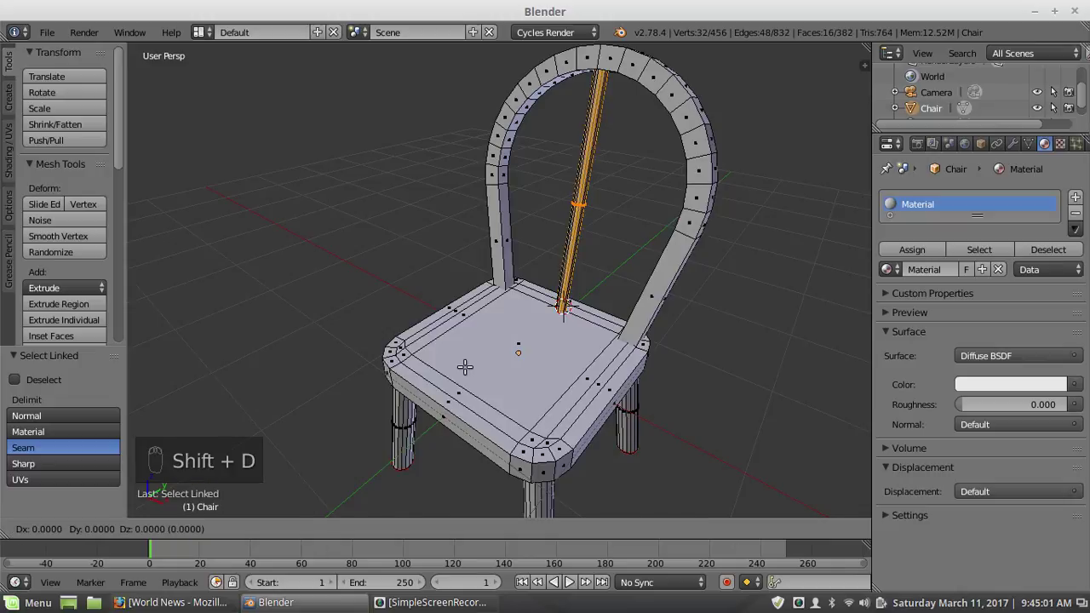
{"action": "key", "text": "x"}
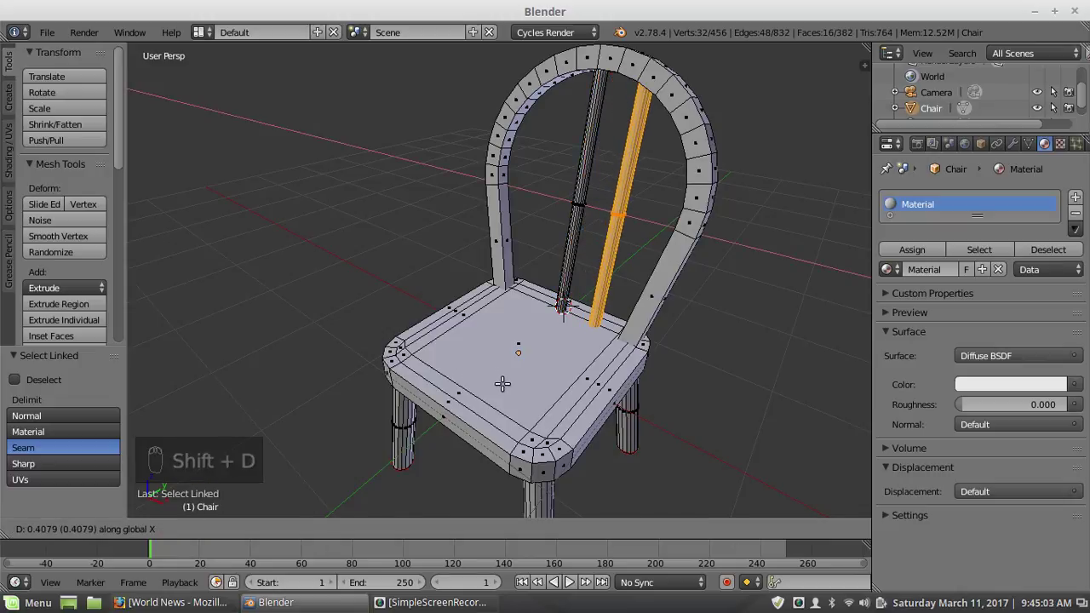
{"action": "left_click", "coordinate": [502, 384]}
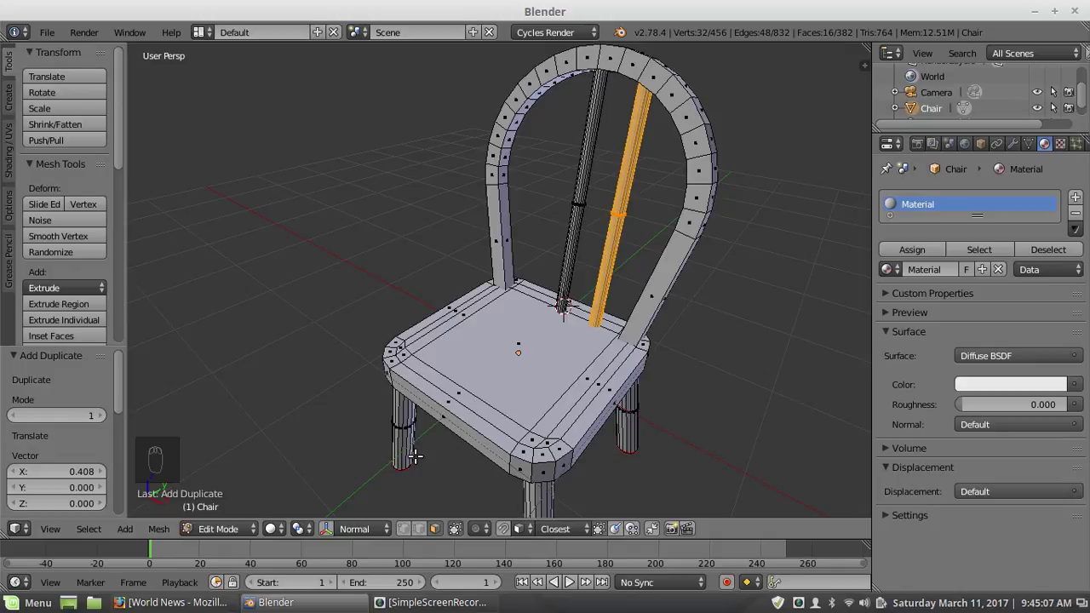
Step: Snap the 3D cursor to the center and set the pivot point to 3D Cursor
{"action": "key", "text": "shift+s"}
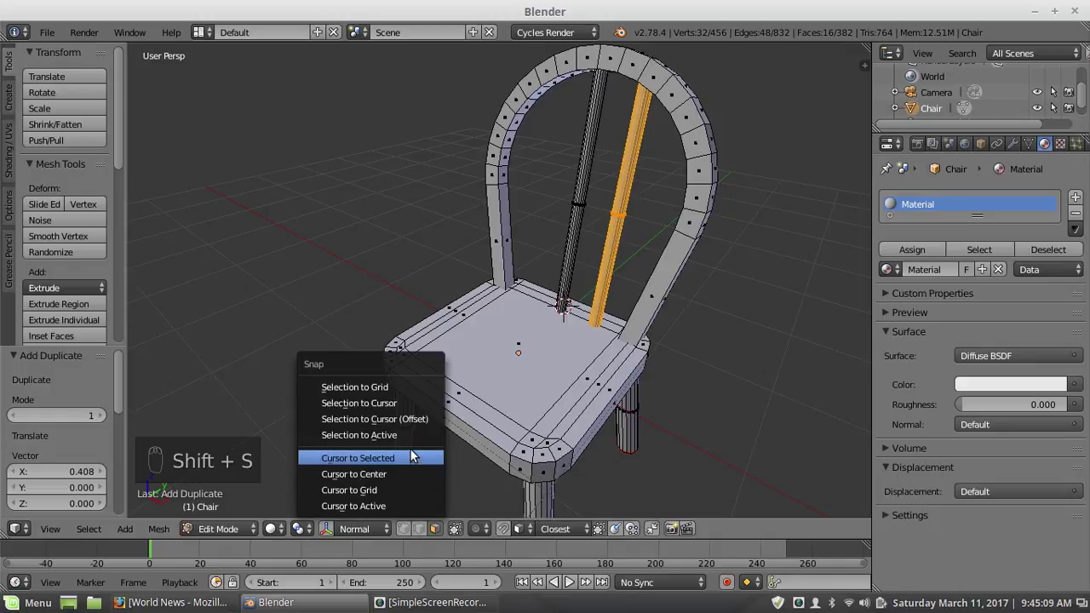
{"action": "left_click", "coordinate": [395, 473]}
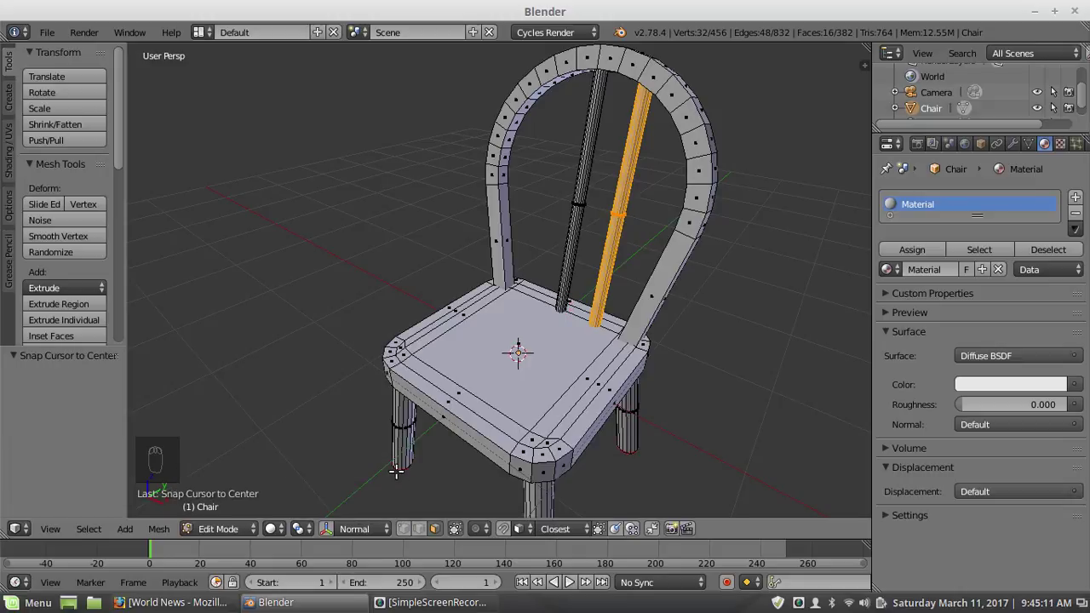
{"action": "left_click", "coordinate": [305, 529]}
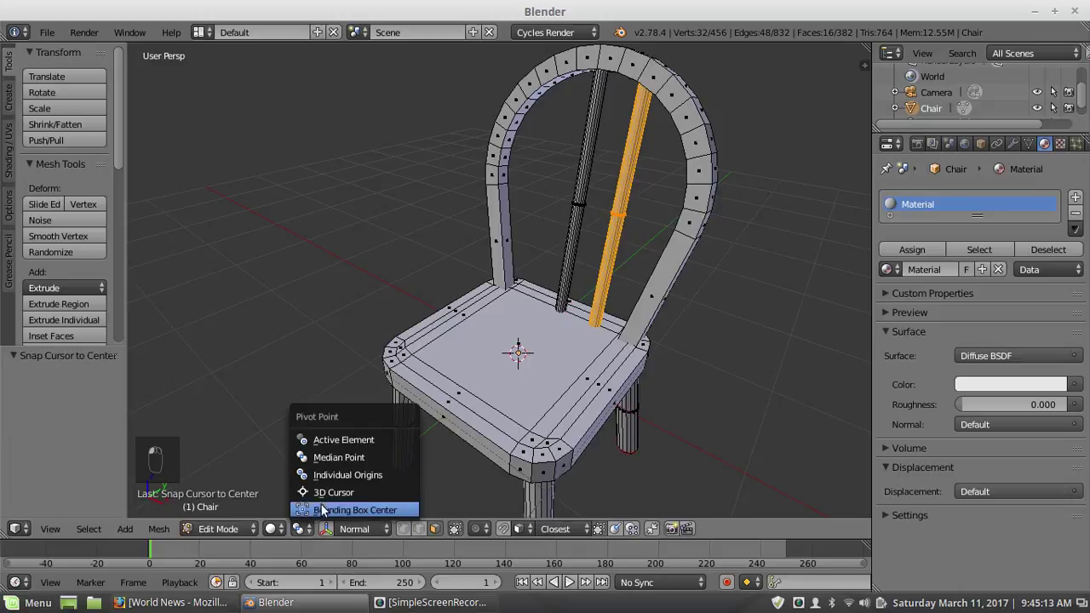
{"action": "left_click", "coordinate": [324, 492]}
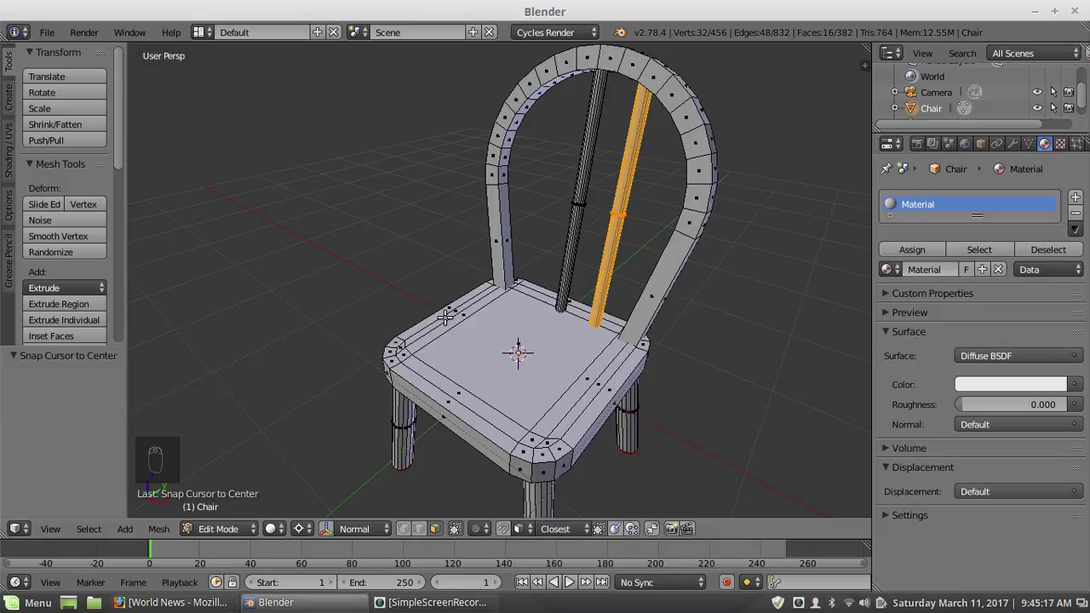
Step: Duplicate the side spindle in place and mirror the copy across the chair by scaling it -1 along X
{"action": "key", "text": "shift+d"}
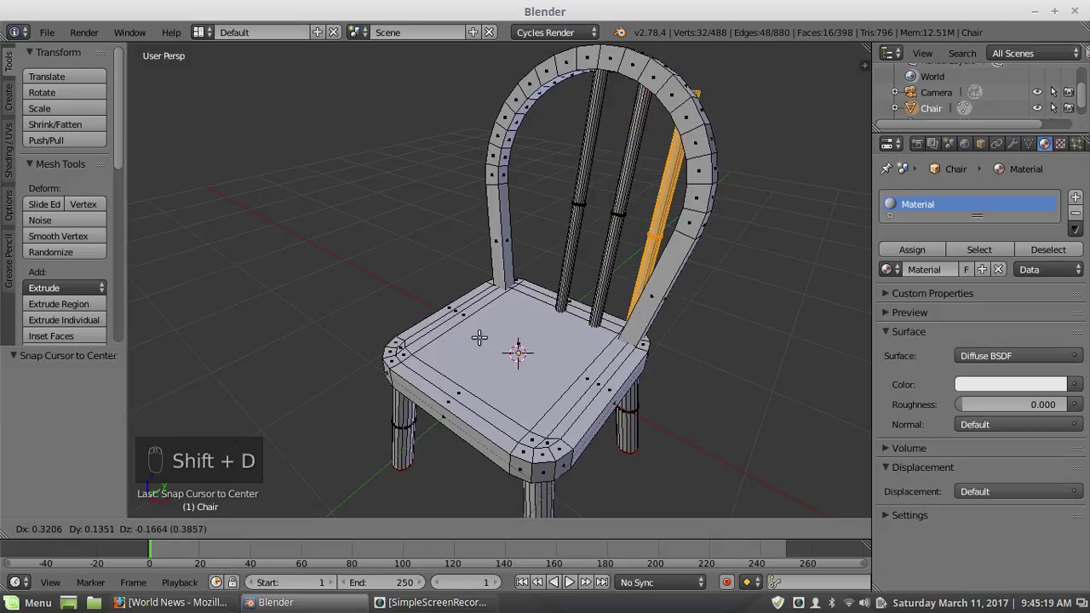
{"action": "right_click", "coordinate": [479, 338]}
{"action": "key", "text": "s"}
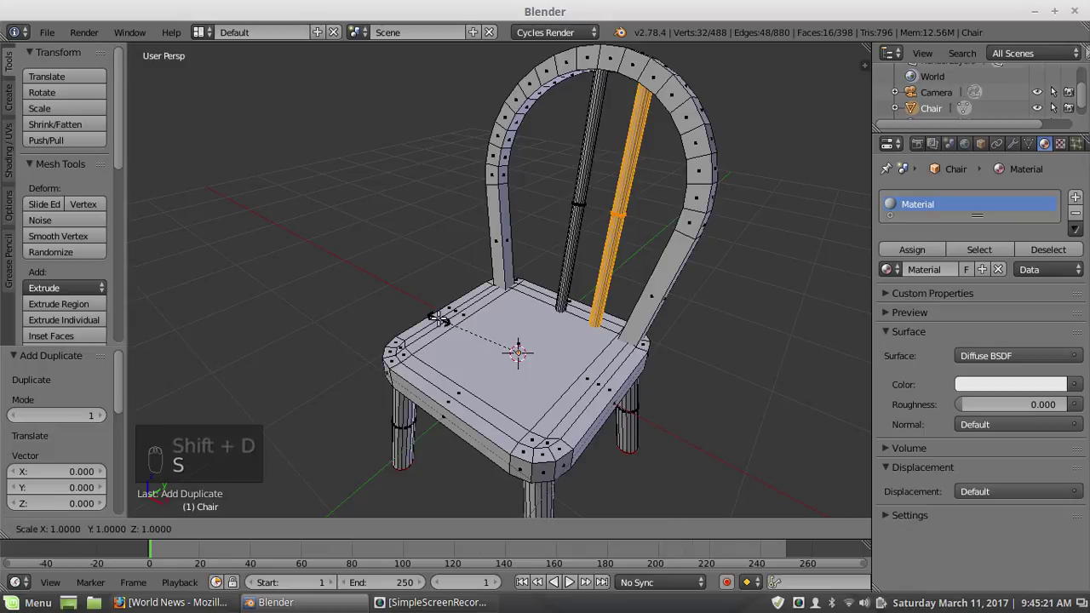
{"action": "key", "text": "x"}
{"action": "key", "text": "minus"}
{"action": "key", "text": "1"}
{"action": "key", "text": "Return"}
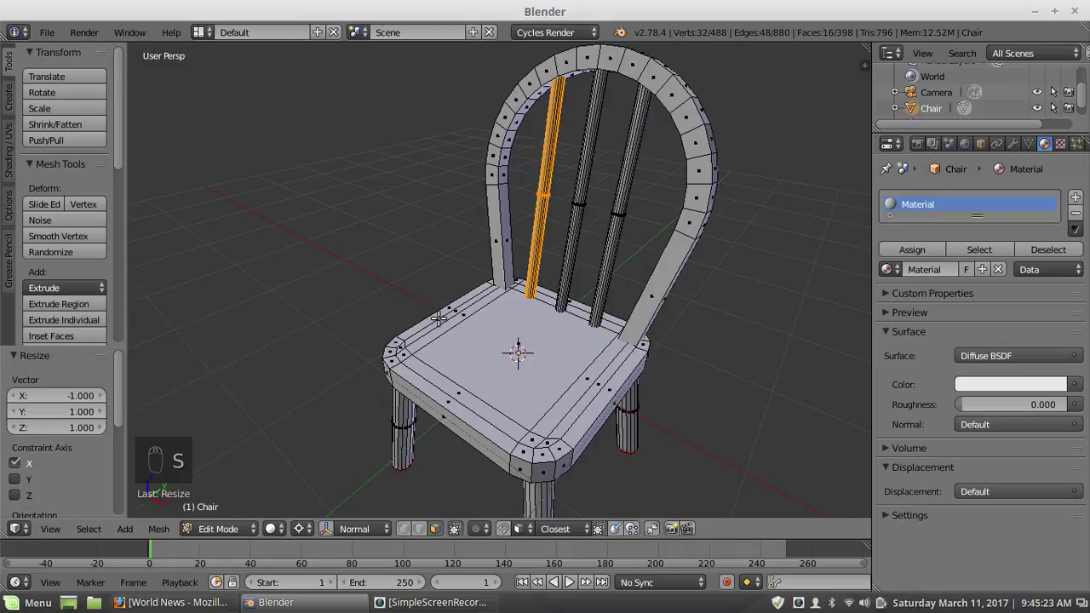
Step: Recalculate the normals of the entire chair mesh, then deselect everything
{"action": "key", "text": "a"}
{"action": "key", "text": "a"}
{"action": "key", "text": "a"}
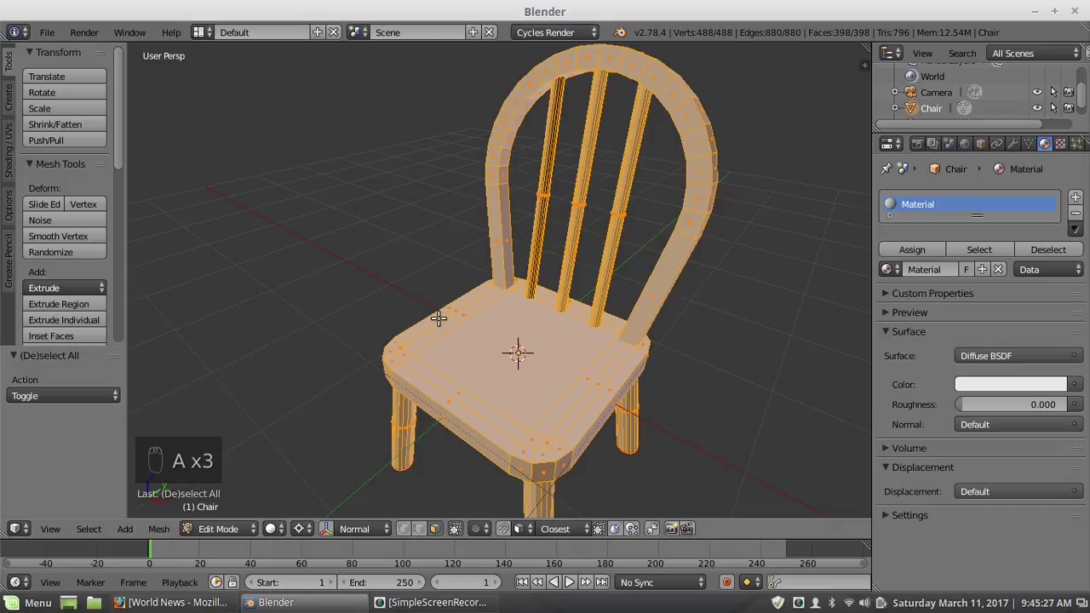
{"action": "key", "text": "ctrl+n"}
{"action": "key", "text": "a"}
{"action": "scroll", "coordinate": [438, 317], "scroll_direction": "down", "scroll_amount": 3}
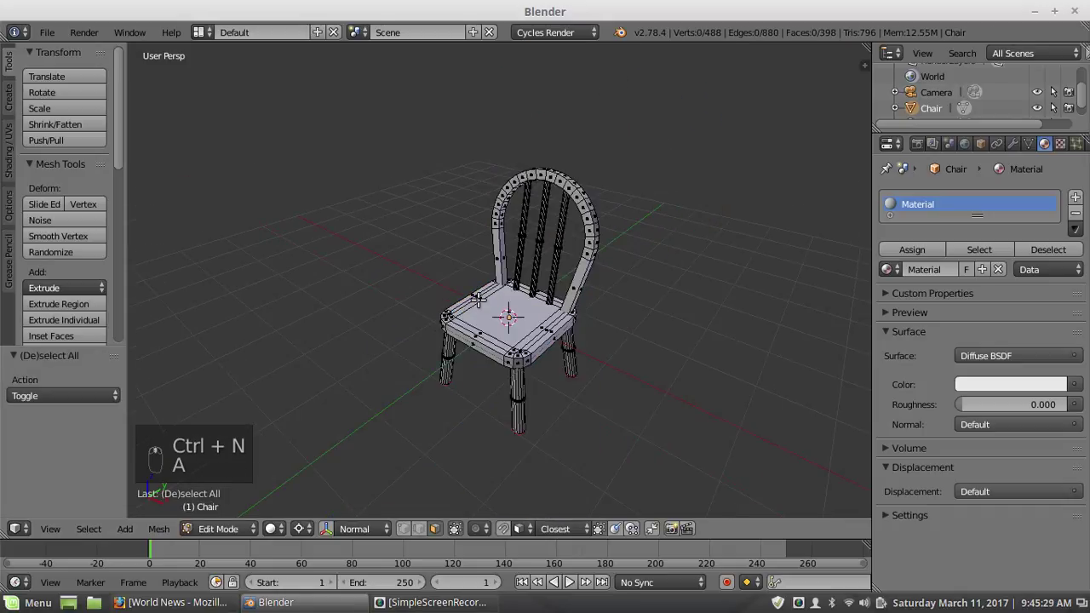
Step: Examine the chair's backrest spindles, the underside of the seat and the legs from several angles
{"action": "middle_click_drag", "start_coordinate": [479, 298], "coordinate": [453, 254]}
{"action": "scroll", "coordinate": [520, 296], "scroll_direction": "up", "scroll_amount": 1}
{"action": "scroll", "coordinate": [601, 309], "scroll_direction": "up", "scroll_amount": 1}
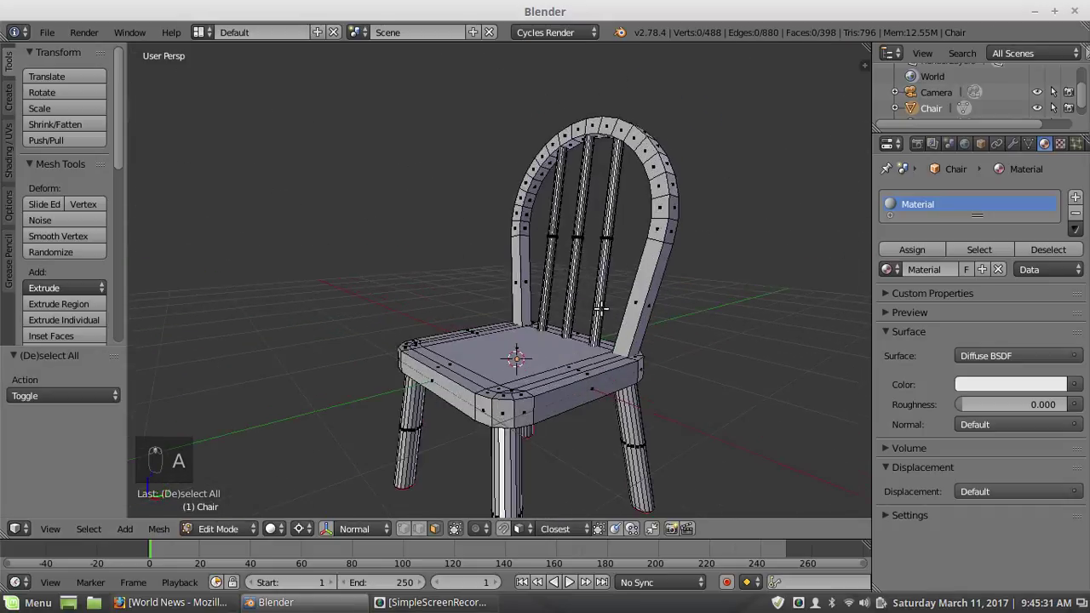
{"action": "middle_click_drag", "start_coordinate": [594, 316], "coordinate": [626, 285]}
{"action": "scroll", "coordinate": [625, 285], "scroll_direction": "down", "scroll_amount": 1}
{"action": "scroll", "coordinate": [596, 332], "scroll_direction": "down", "scroll_amount": 2}
{"action": "middle_click_drag", "start_coordinate": [579, 345], "coordinate": [536, 270]}
{"action": "scroll", "coordinate": [541, 306], "scroll_direction": "up", "scroll_amount": 4}
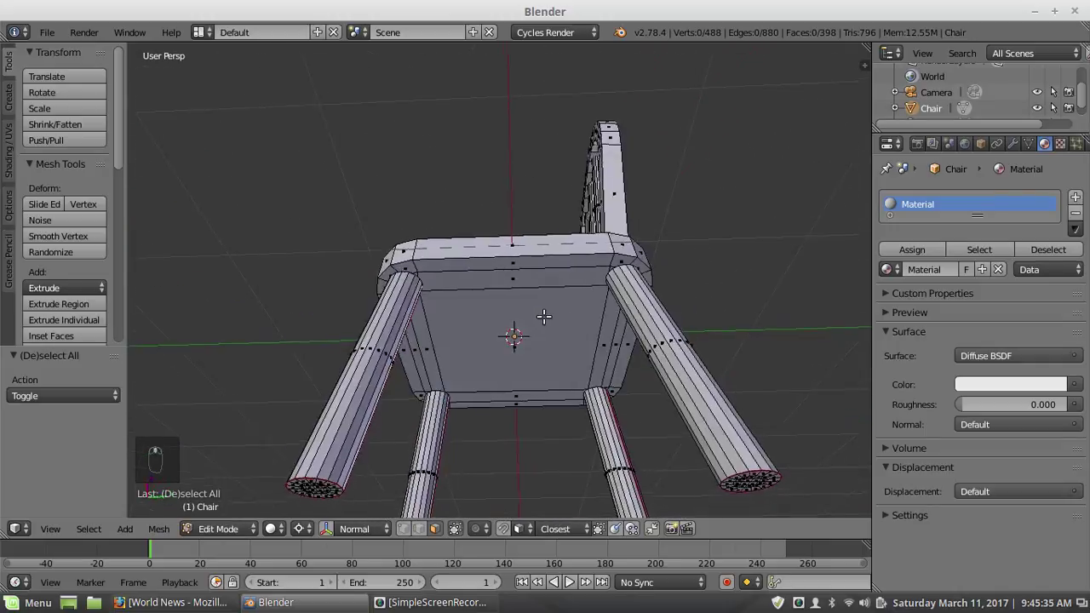
{"action": "middle_click_drag", "start_coordinate": [543, 316], "coordinate": [526, 305]}
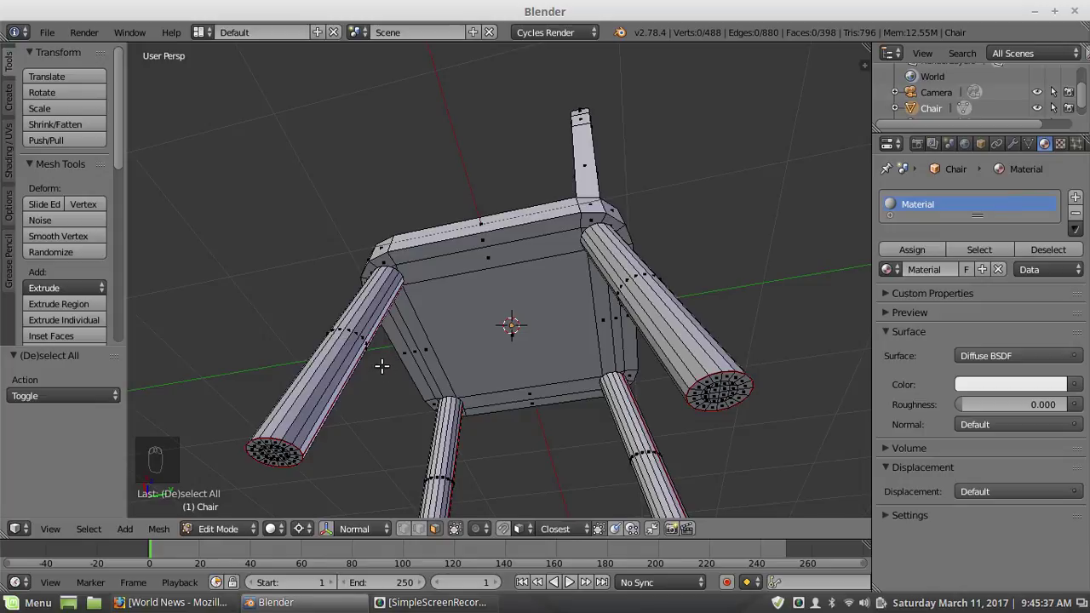
{"action": "scroll", "coordinate": [400, 345], "scroll_direction": "down", "scroll_amount": 3}
{"action": "scroll", "coordinate": [428, 347], "scroll_direction": "up", "scroll_amount": 3}
{"action": "mouse_move", "coordinate": [316, 335]}
{"action": "middle_mouse_down"}
{"action": "mouse_move", "coordinate": [339, 342]}
{"action": "mouse_move", "coordinate": [277, 338]}
{"action": "mouse_move", "coordinate": [298, 379]}
{"action": "mouse_move", "coordinate": [319, 319]}
{"action": "mouse_move", "coordinate": [306, 318]}
{"action": "mouse_move", "coordinate": [304, 341]}
{"action": "middle_mouse_up"}
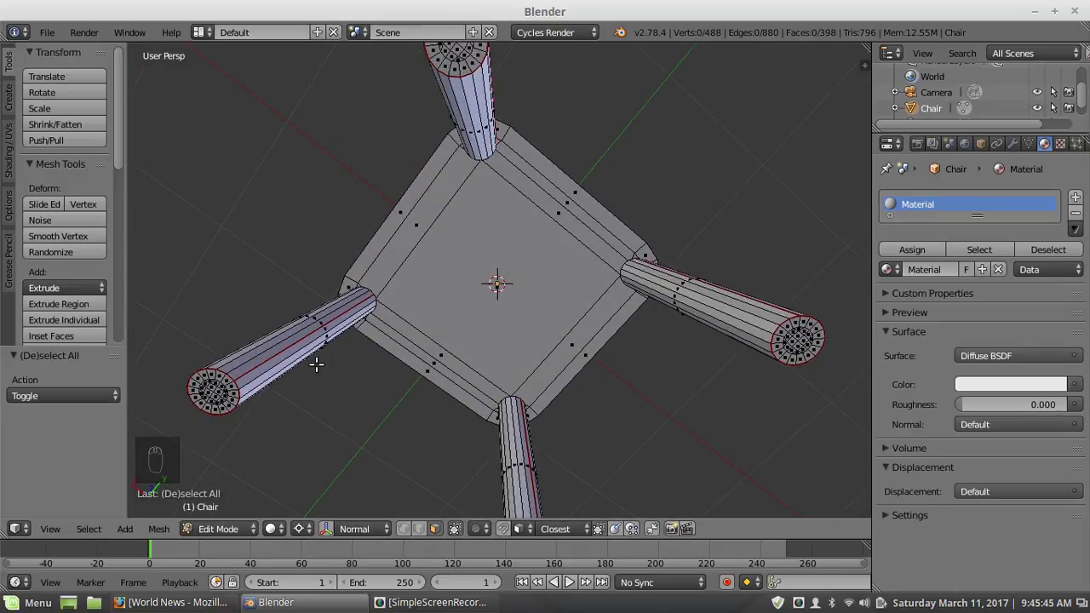
Step: In edge select mode, snap the 3D cursor to a lengthwise edge of one front leg, then deselect everything
{"action": "left_click", "coordinate": [420, 529]}
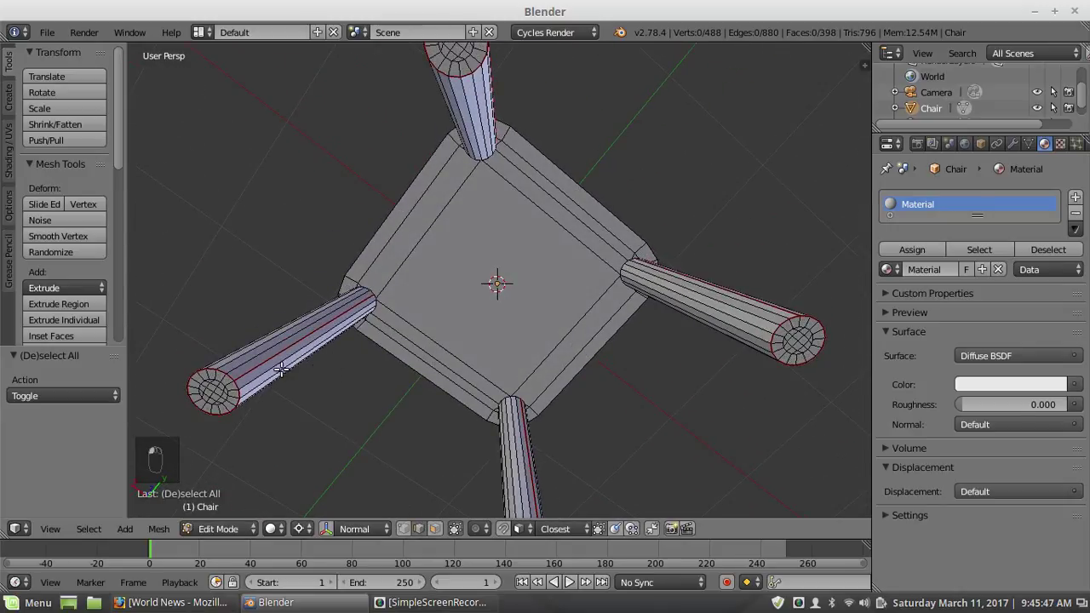
{"action": "right_click", "coordinate": [275, 341]}
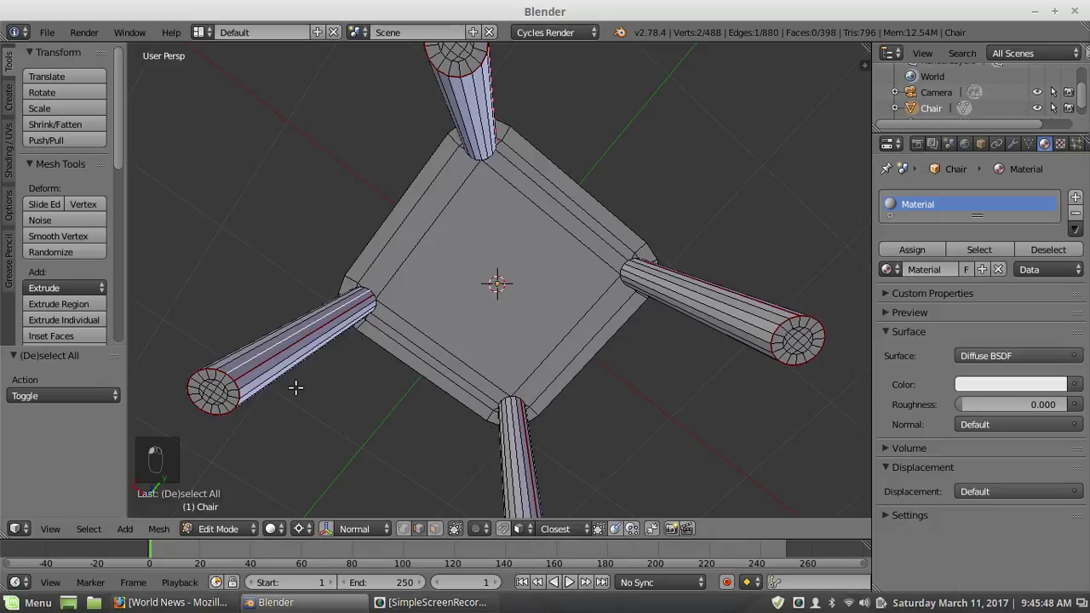
{"action": "key", "text": "shift+s"}
{"action": "left_click", "coordinate": [314, 298]}
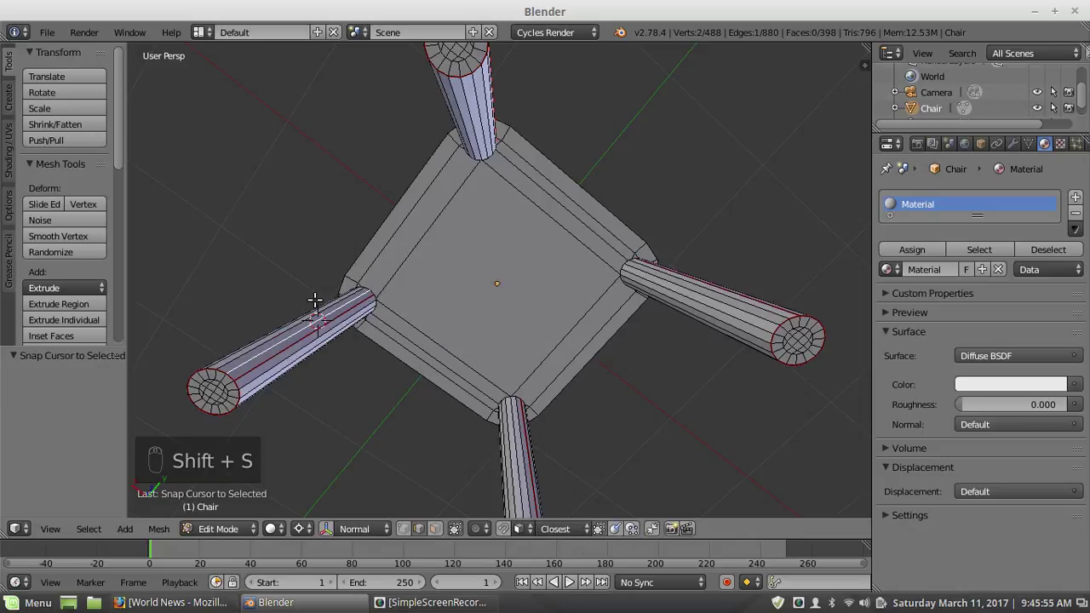
{"action": "middle_click_drag", "start_coordinate": [348, 345], "coordinate": [403, 372]}
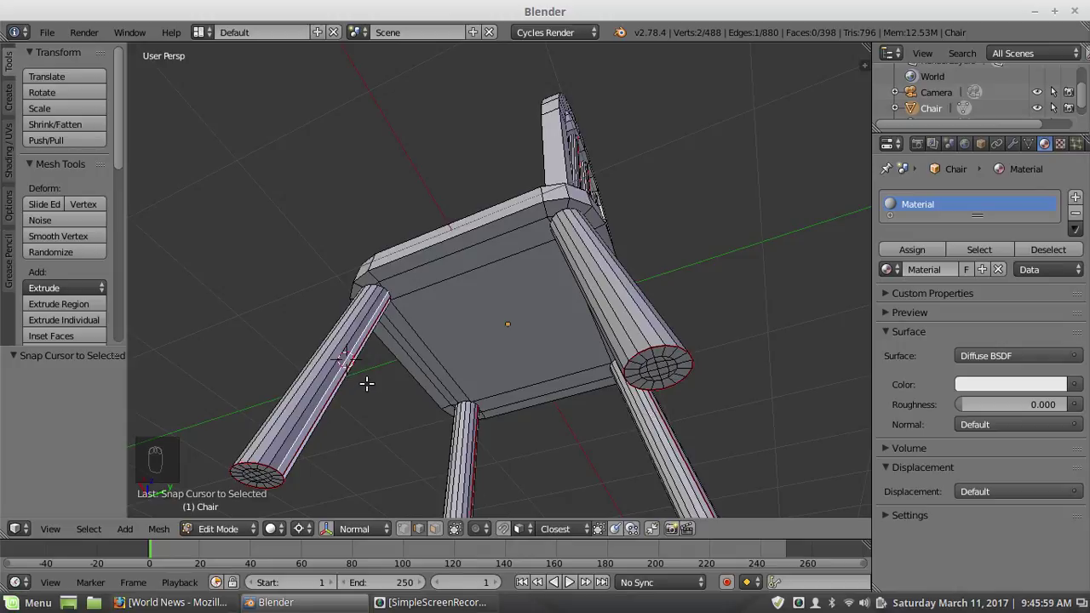
{"action": "key", "text": "a"}
Step: Add a 16-vertex cylinder at the 3D cursor on the front leg and rotate it 90° about the X axis
{"action": "middle_click_drag", "start_coordinate": [375, 370], "coordinate": [401, 460]}
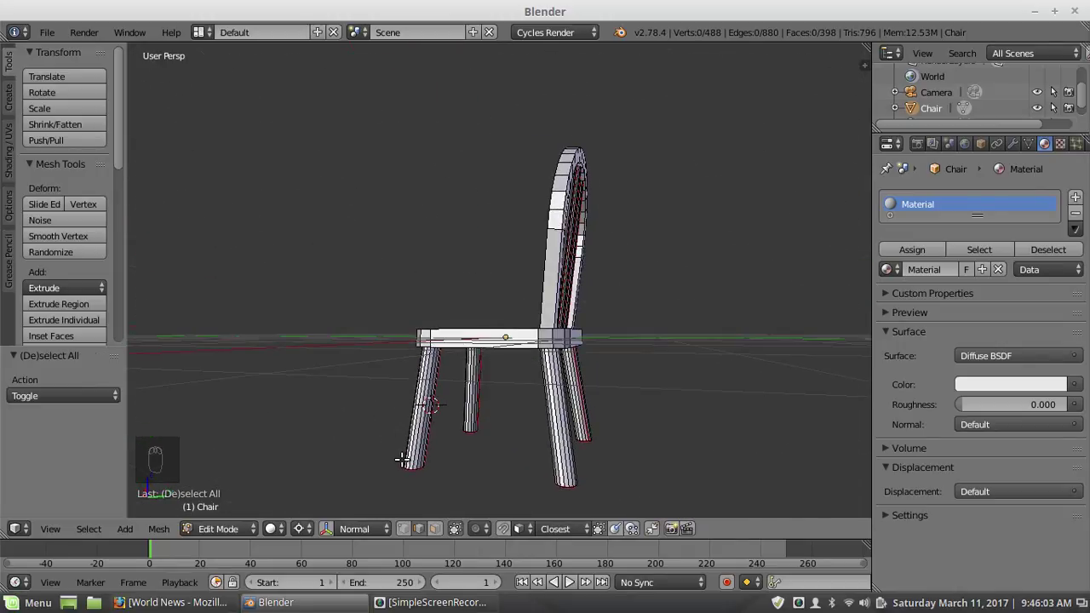
{"action": "key", "text": "shift+a"}
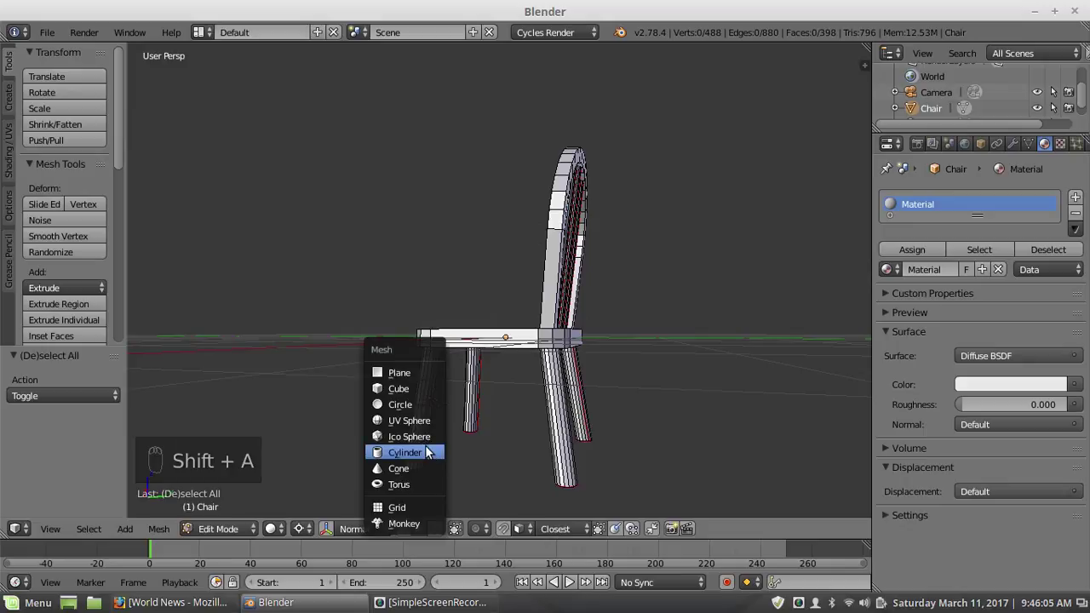
{"action": "left_click", "coordinate": [428, 452]}
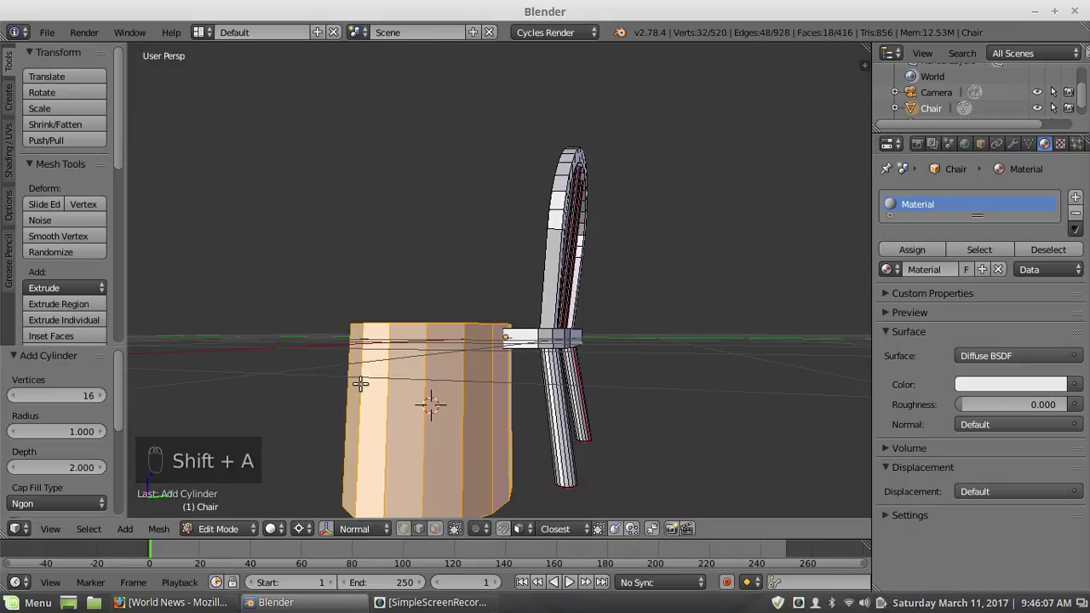
{"action": "key", "text": "r"}
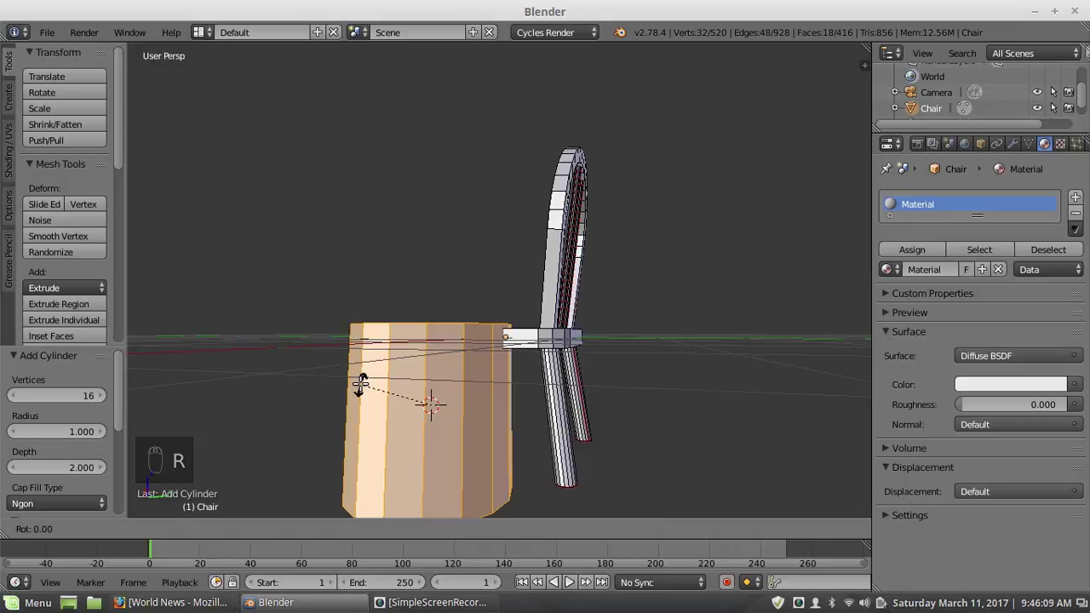
{"action": "type", "text": "x"}
{"action": "type", "text": "90"}
{"action": "key", "text": "Return"}
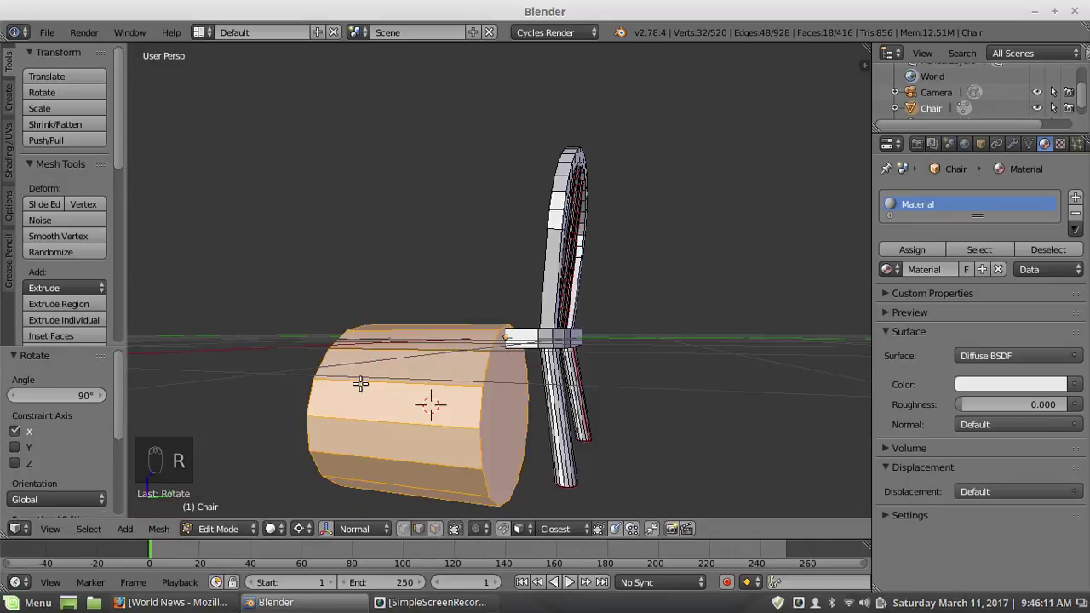
Step: Scale the cylinder by about -0.141 in X and Z only, and move it about 0.603 along Y toward the rear leg
{"action": "key", "text": "s"}
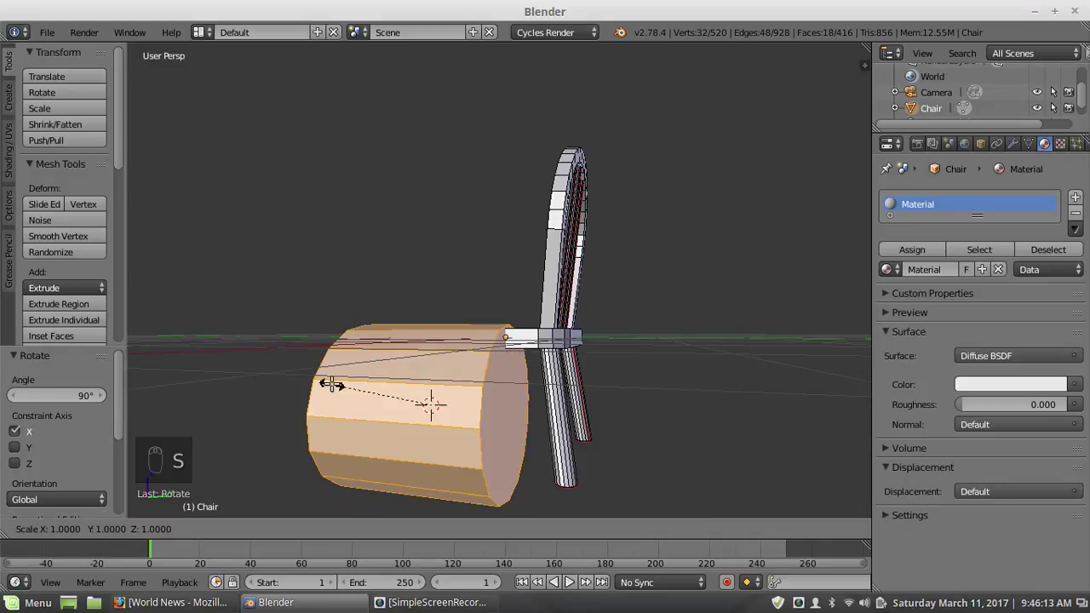
{"action": "key", "text": "shift+y"}
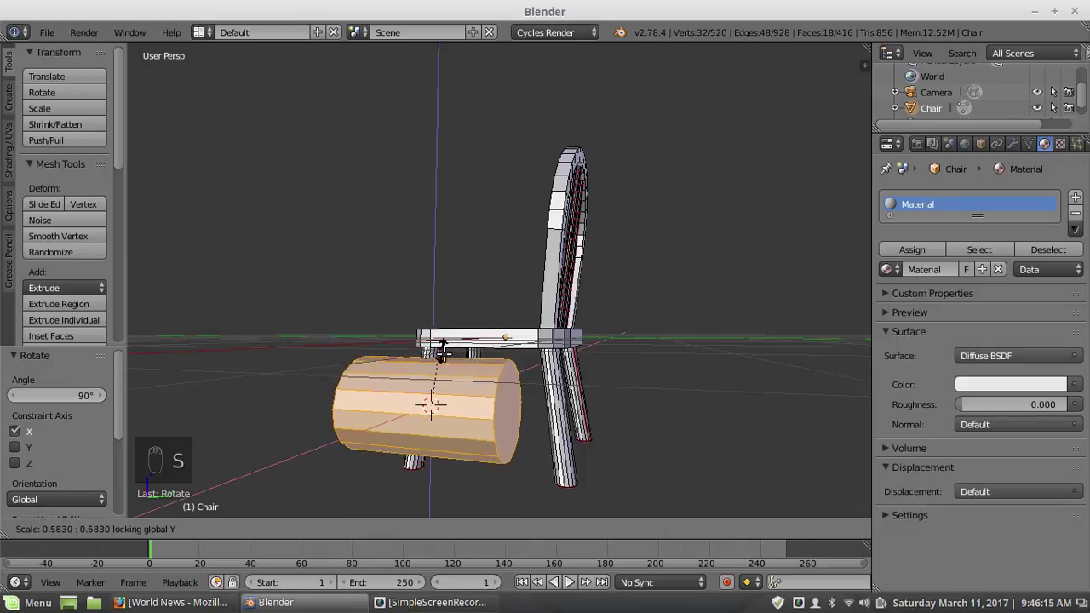
{"action": "left_click", "coordinate": [436, 392]}
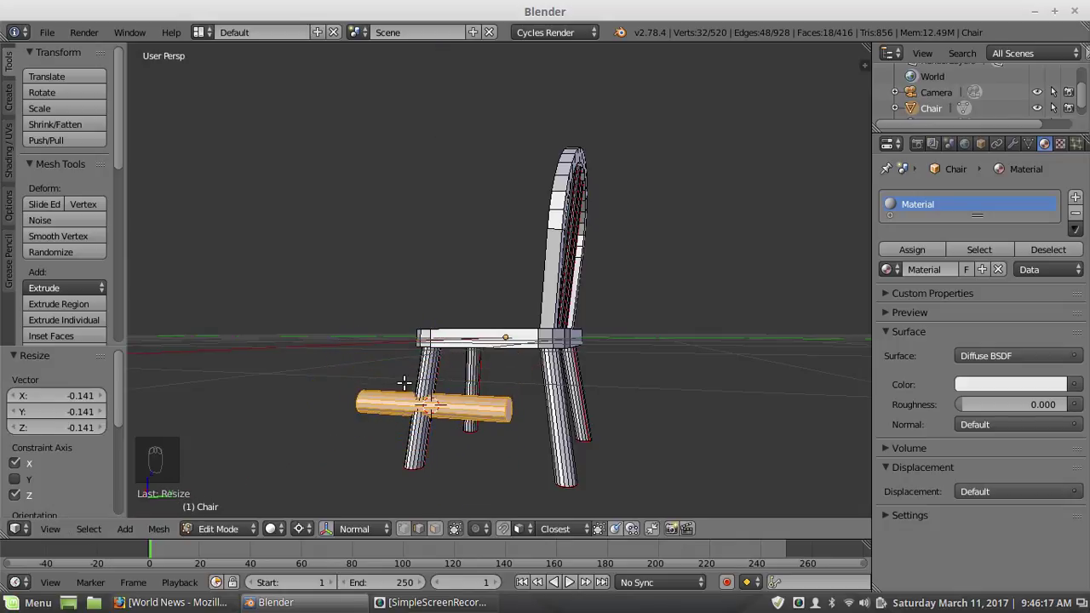
{"action": "key", "text": "g"}
{"action": "key", "text": "y"}
{"action": "left_click", "coordinate": [429, 397]}
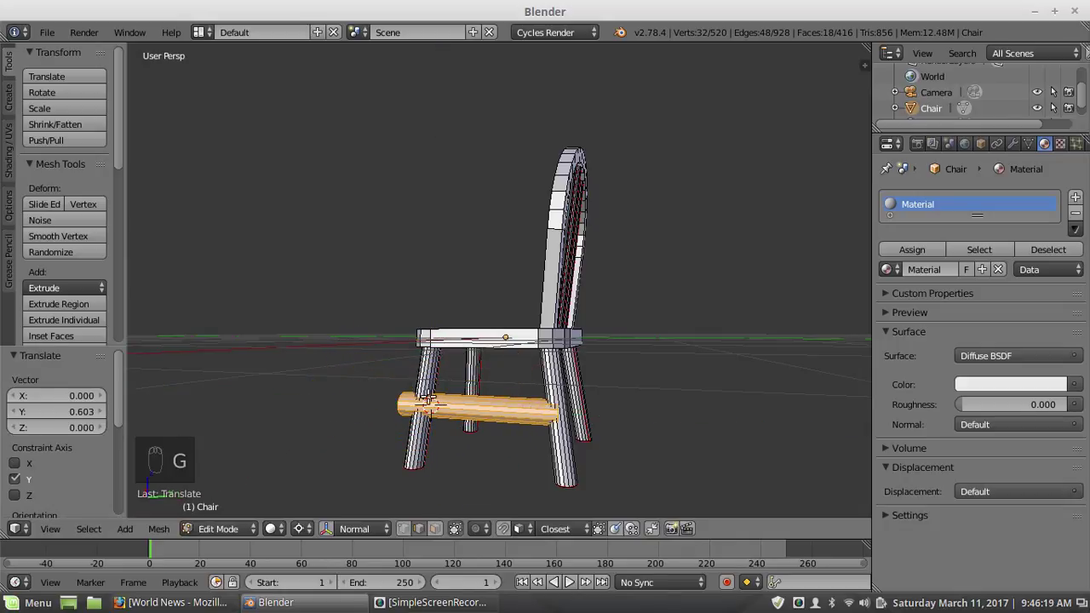
Step: Thin the side rail further by scaling it about 0.39 with the Y axis excluded
{"action": "key", "text": "s"}
{"action": "key", "text": "shift+y"}
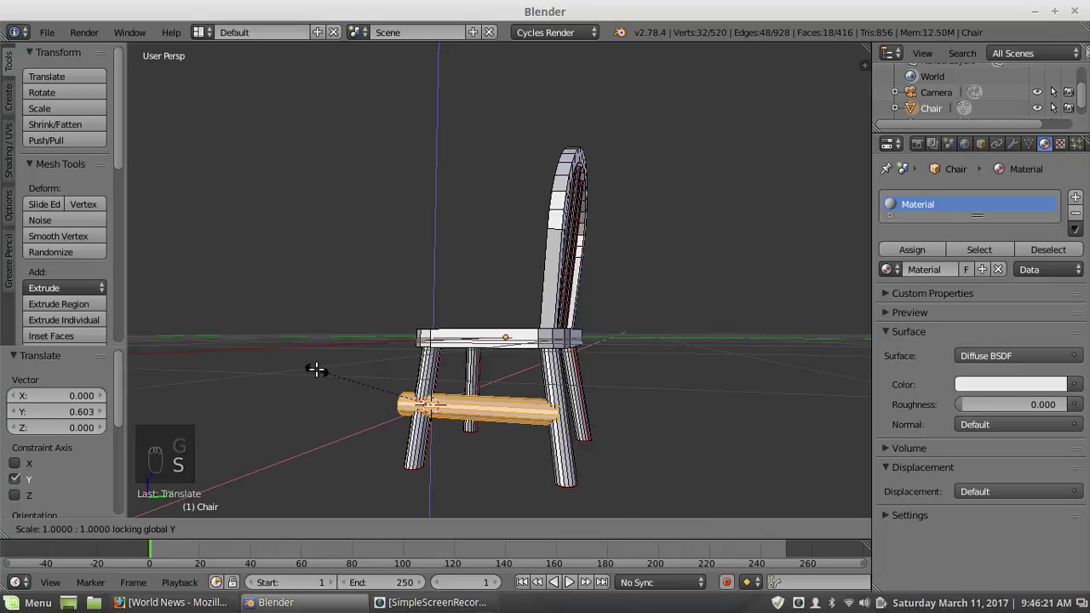
{"action": "left_click", "coordinate": [381, 409]}
Step: In right orthographic wireframe view, scale the rail about 0.833 along Y and move it about 0.216 along Y so both ends sit inside the legs
{"action": "key", "text": "KP_Decimal"}
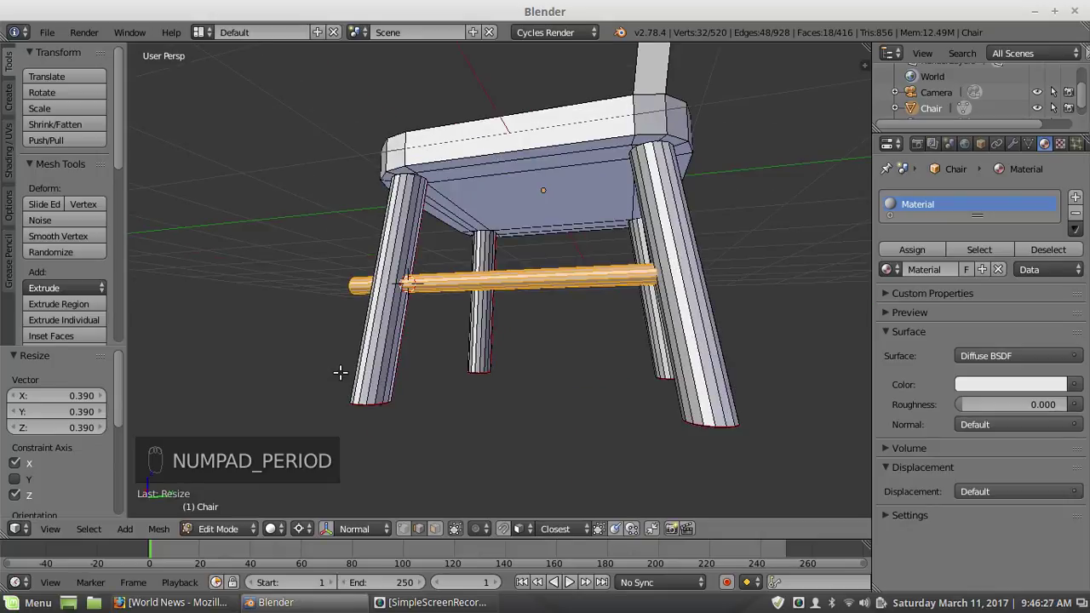
{"action": "key", "text": "KP_3"}
{"action": "key", "text": "KP_5"}
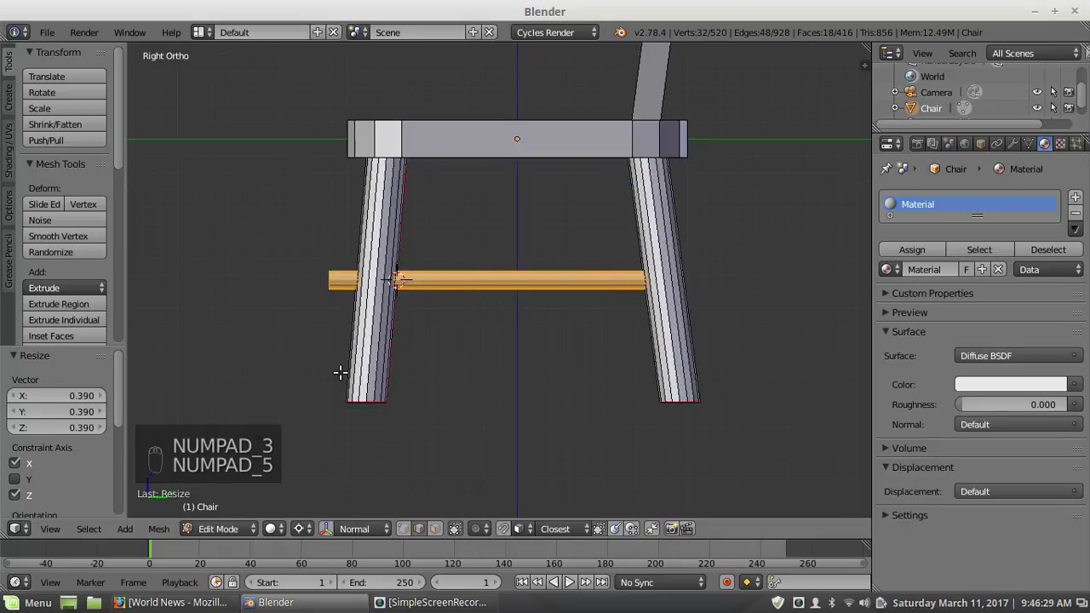
{"action": "key", "text": "z"}
{"action": "key", "text": "s"}
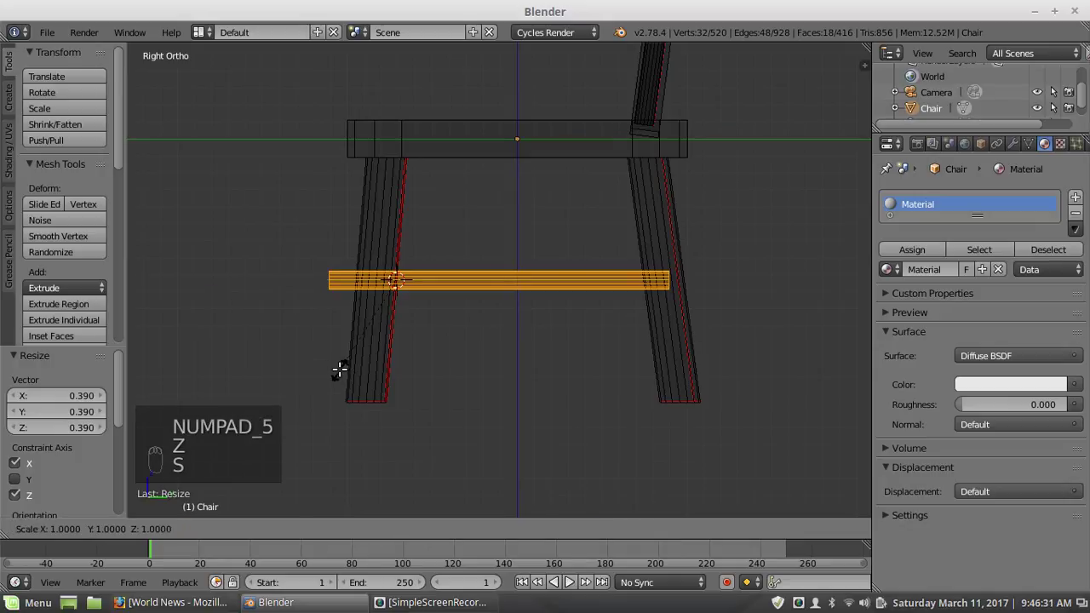
{"action": "key", "text": "y"}
{"action": "left_click", "coordinate": [363, 361]}
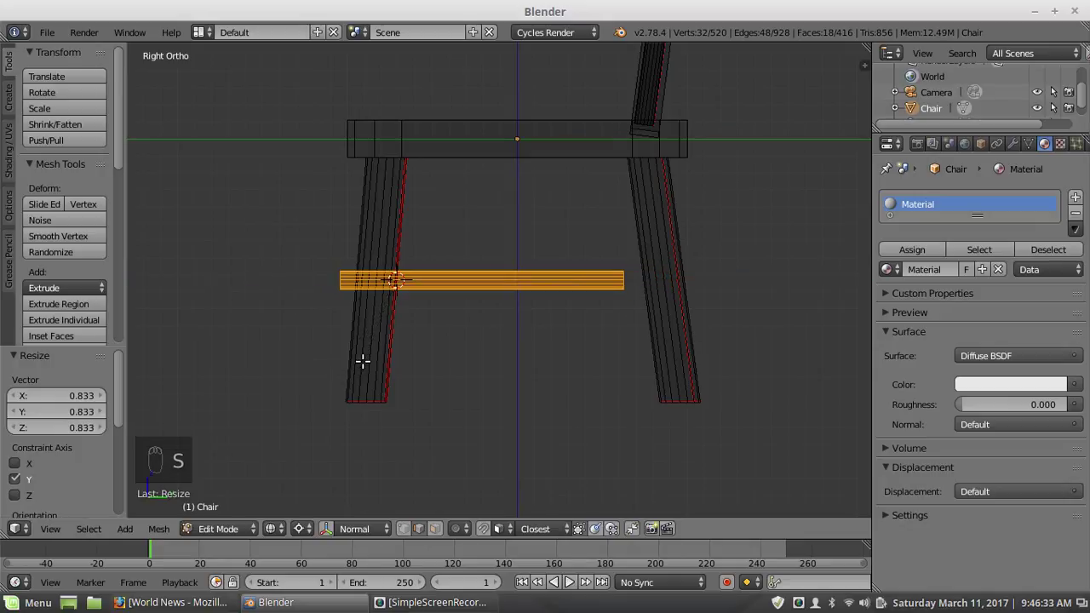
{"action": "key", "text": "g"}
{"action": "key", "text": "y"}
{"action": "left_click", "coordinate": [364, 357]}
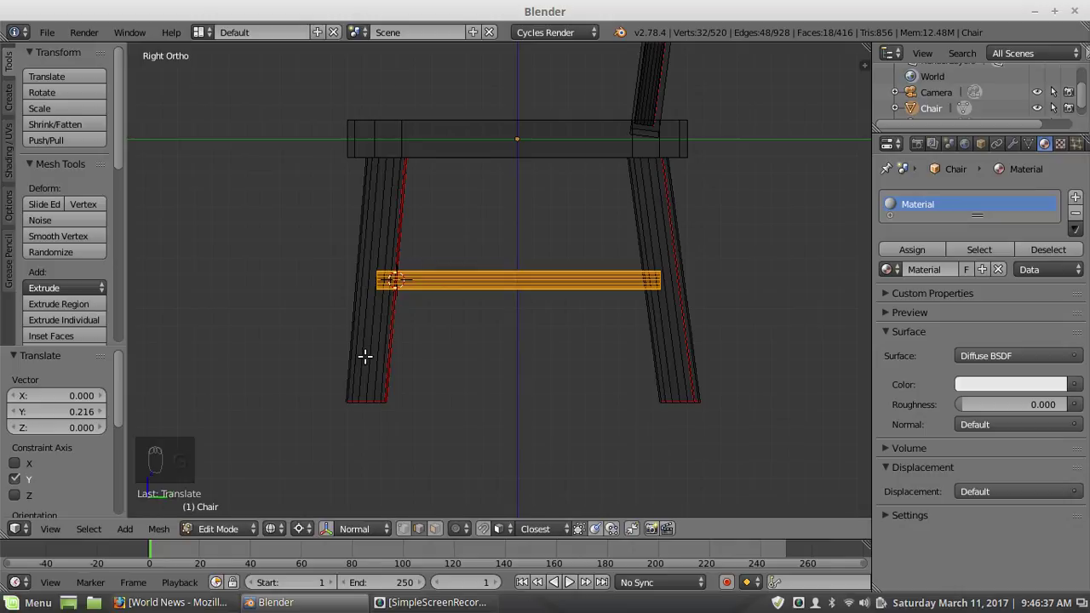
Step: Return to solid perspective display, hide all geometry except the side rail, and deselect everything
{"action": "key", "text": "KP_5"}
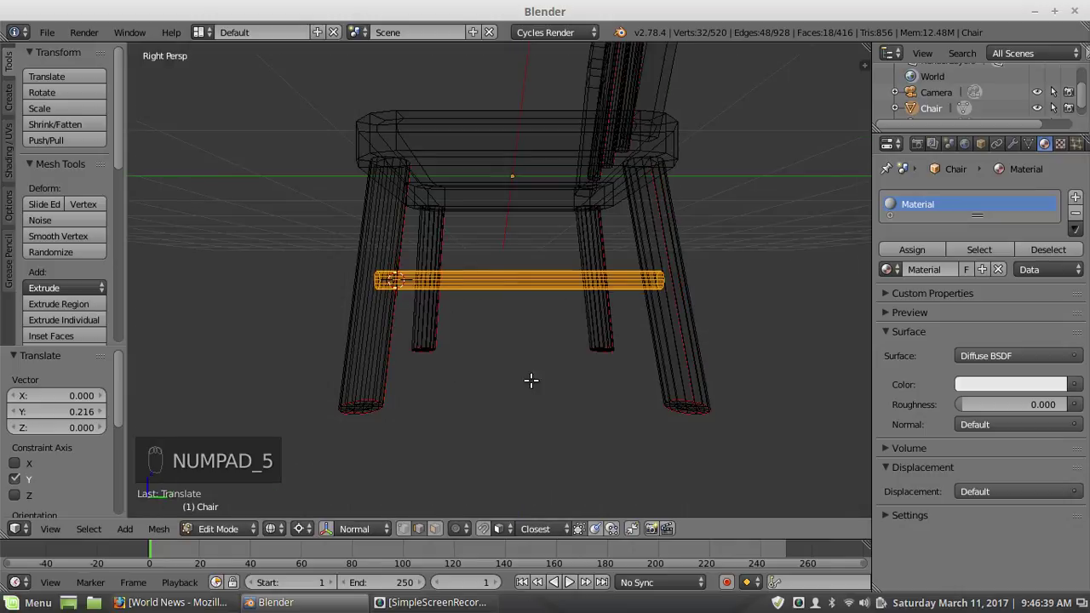
{"action": "middle_click_drag", "start_coordinate": [530, 377], "coordinate": [486, 394]}
{"action": "key", "text": "z"}
{"action": "middle_click_drag", "start_coordinate": [460, 350], "coordinate": [477, 355]}
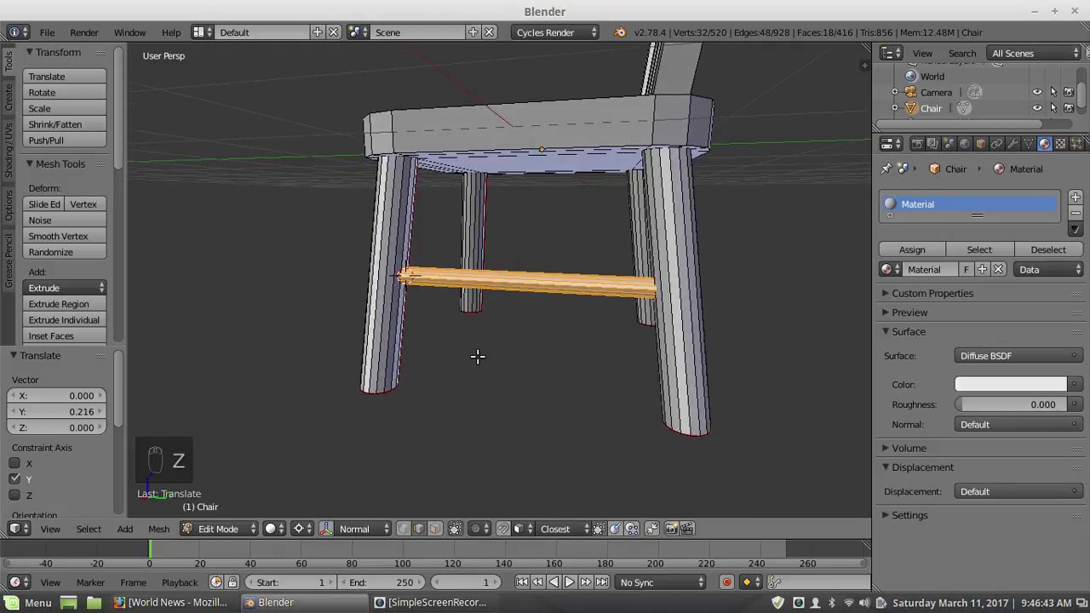
{"action": "key", "text": "shift+h"}
{"action": "key", "text": "a"}
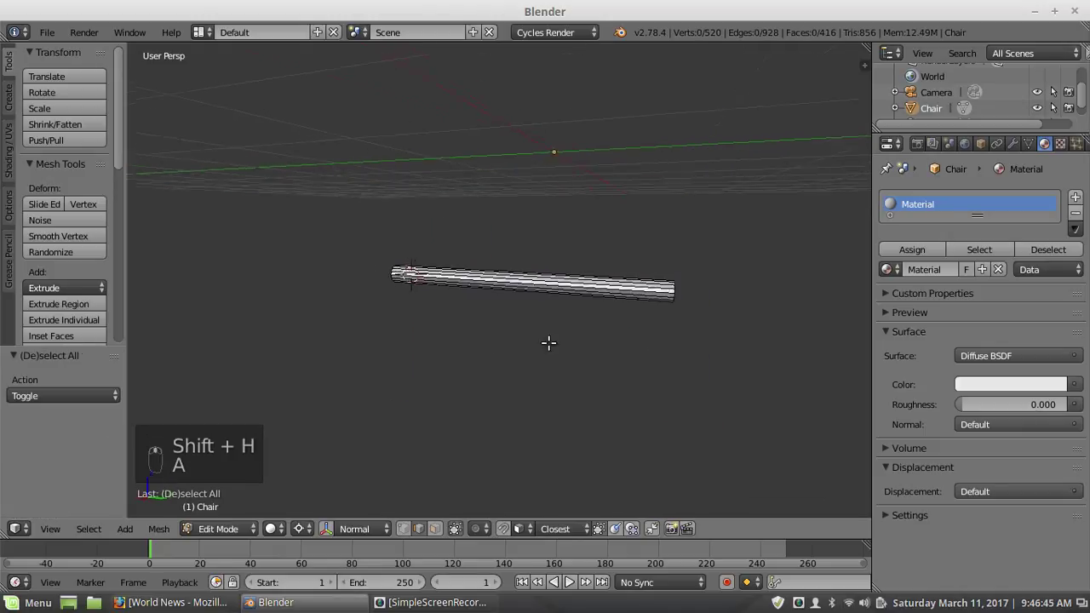
Step: In face select mode, select the end cap faces at both ends of the rail and delete them
{"action": "middle_click_drag", "start_coordinate": [547, 341], "coordinate": [471, 475]}
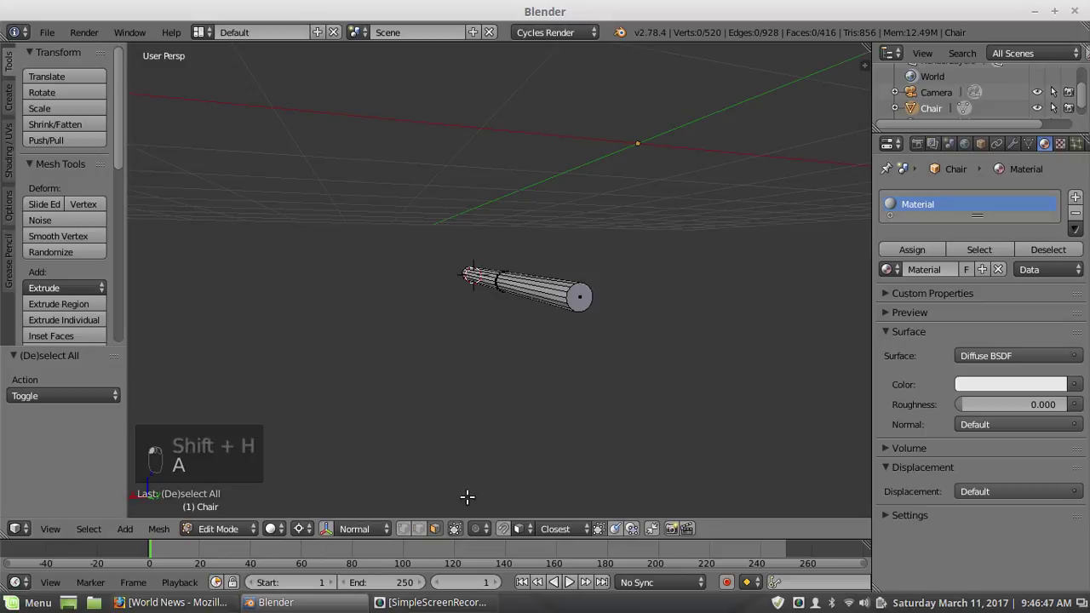
{"action": "right_click", "coordinate": [577, 296]}
{"action": "middle_click_drag", "start_coordinate": [358, 331], "coordinate": [685, 363]}
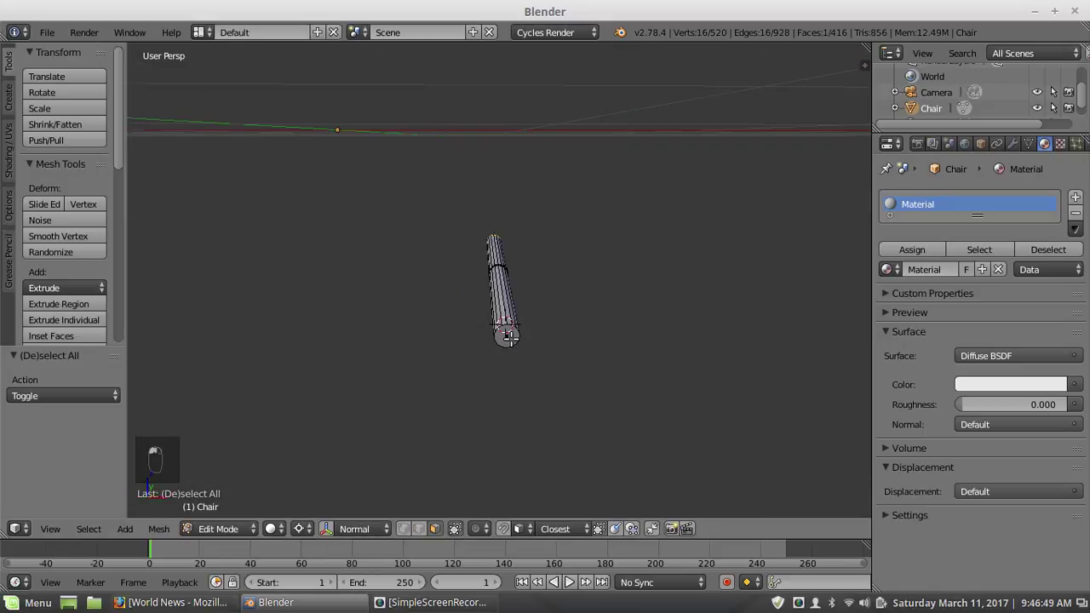
{"action": "right_click", "coordinate": [507, 337], "text": "shift"}
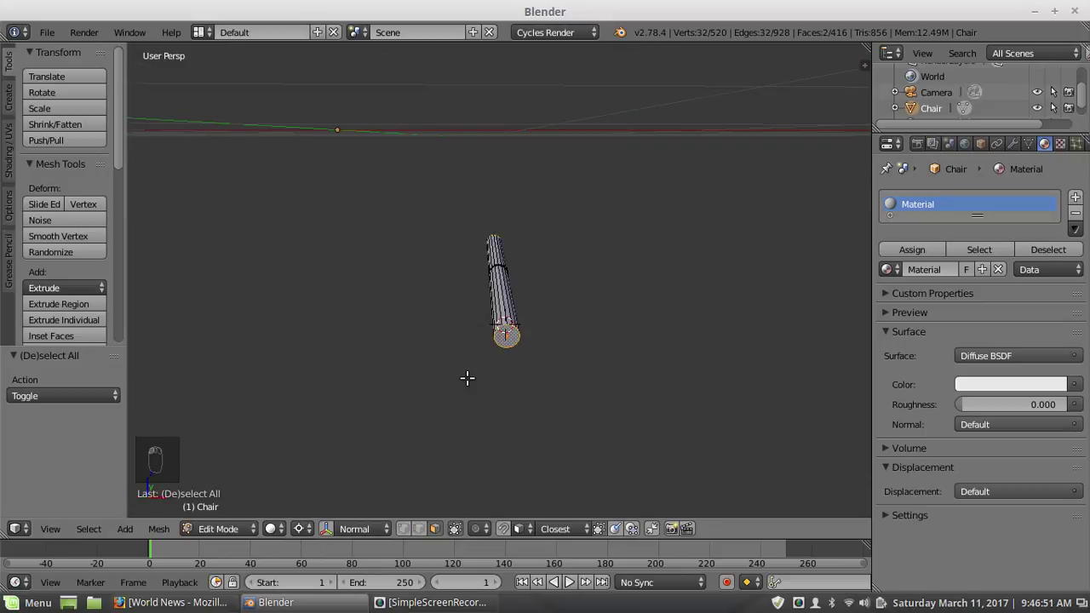
{"action": "key", "text": "x"}
{"action": "left_click", "coordinate": [468, 378]}
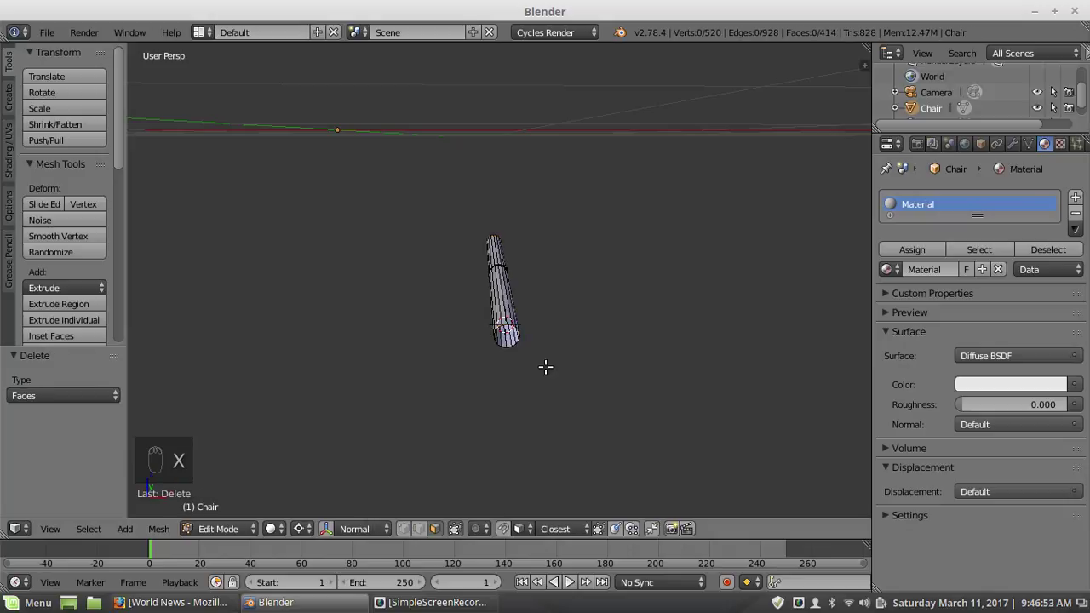
Step: In edge select mode, mark one lengthwise edge of the rail as a seam
{"action": "middle_click_drag", "start_coordinate": [546, 367], "coordinate": [557, 338]}
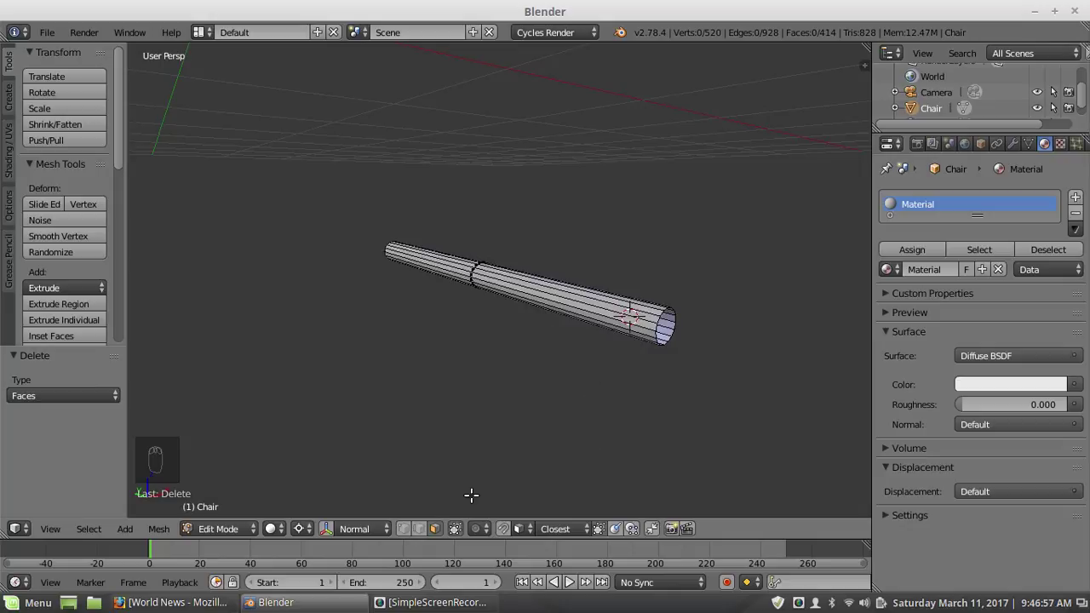
{"action": "left_click", "coordinate": [423, 531]}
{"action": "right_click", "coordinate": [601, 313]}
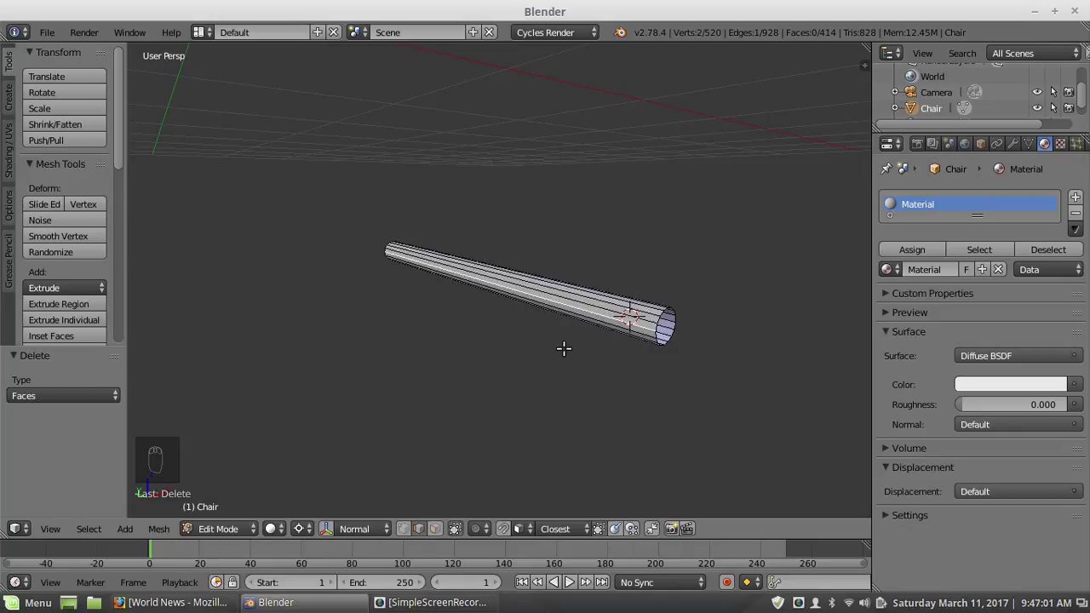
{"action": "key", "text": "ctrl+e"}
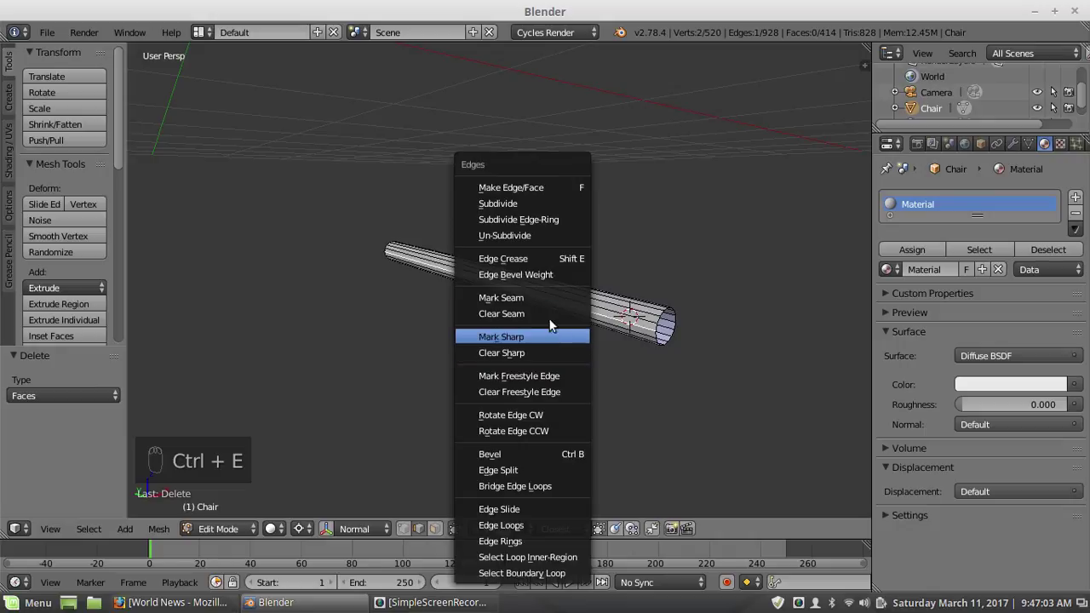
{"action": "left_click", "coordinate": [502, 298]}
Step: Reveal the hidden chair geometry and deselect everything
{"action": "key", "text": "alt+h"}
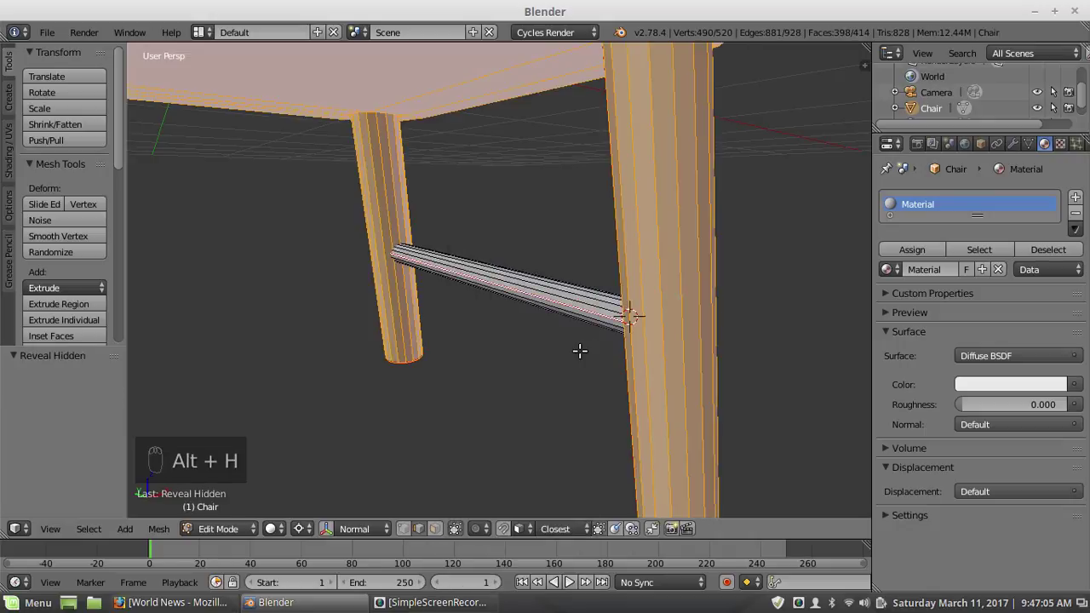
{"action": "key", "text": "a"}
{"action": "scroll", "coordinate": [580, 351], "scroll_direction": "down", "scroll_amount": 5}
{"action": "middle_click_drag", "start_coordinate": [580, 352], "coordinate": [463, 351]}
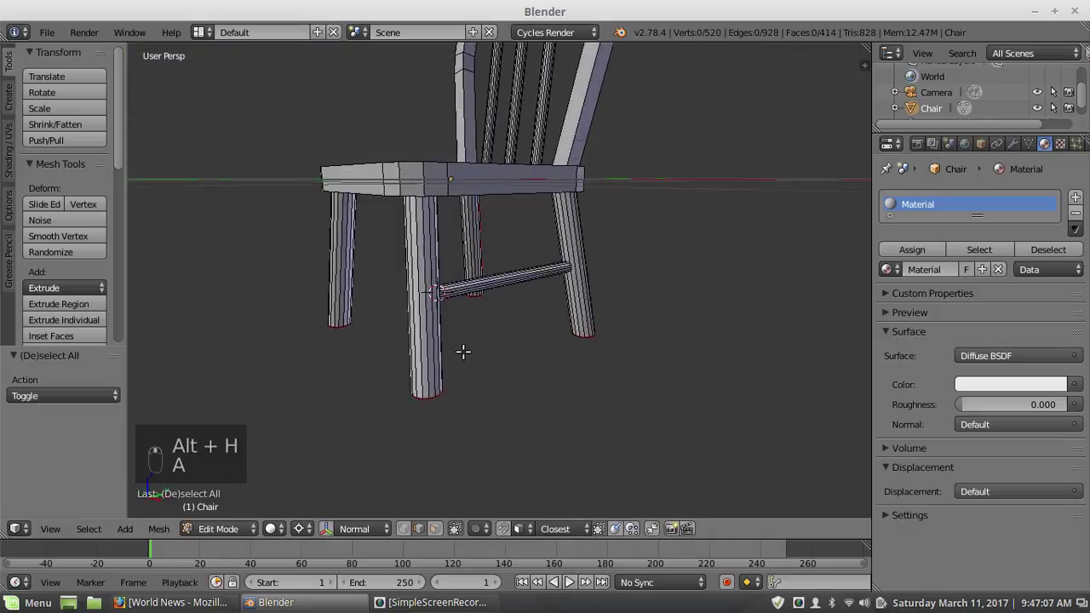
Step: Snap the 3D cursor to the center, select the whole side rail, and duplicate it in place
{"action": "scroll", "coordinate": [510, 337], "scroll_direction": "up", "scroll_amount": 5}
{"action": "scroll", "coordinate": [523, 328], "scroll_direction": "down", "scroll_amount": 1}
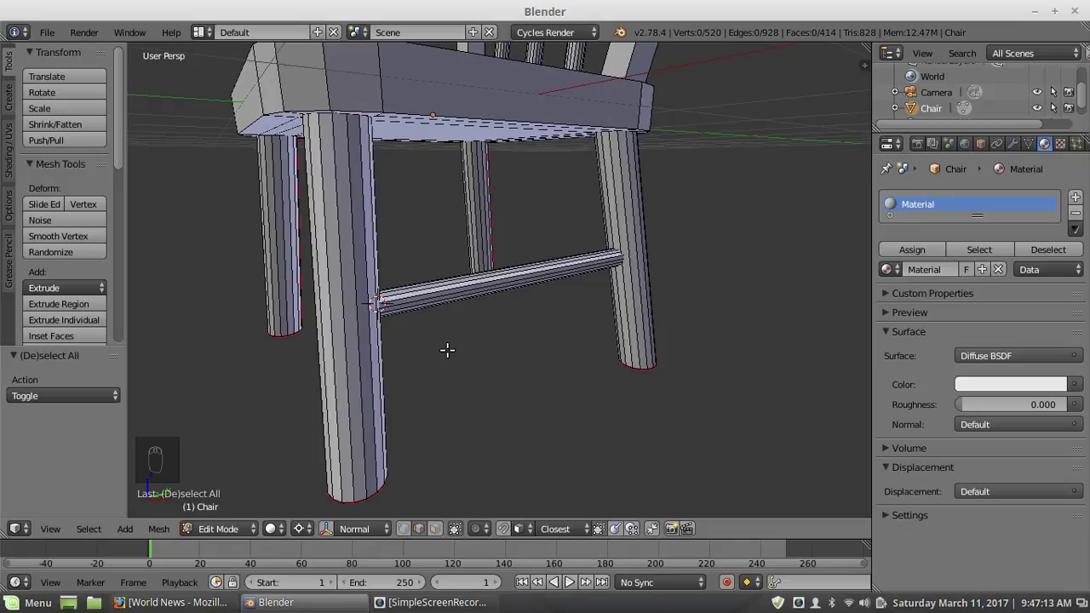
{"action": "key", "text": "shift+s"}
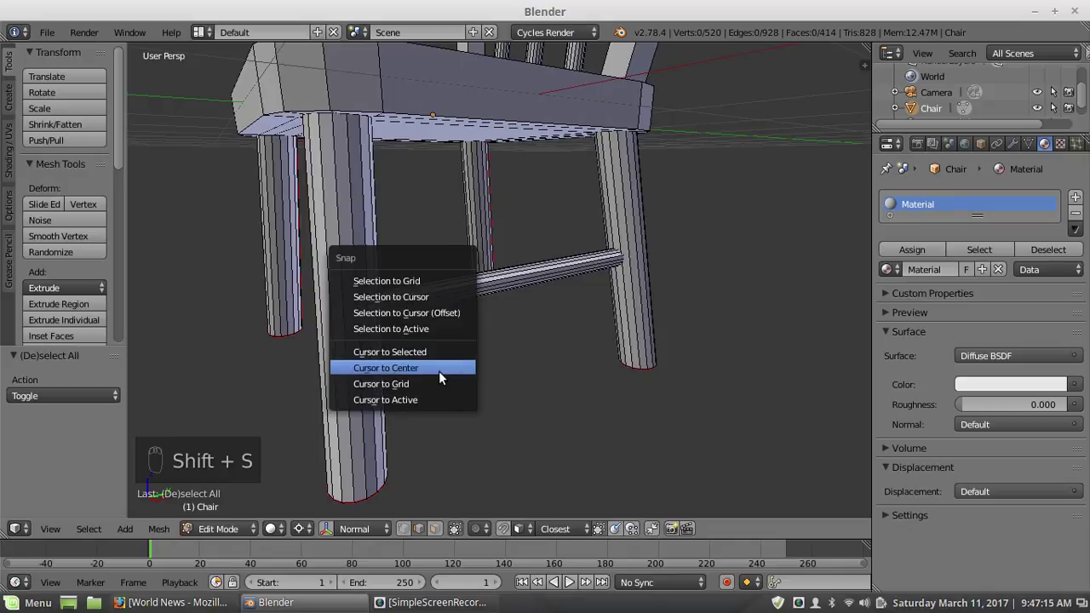
{"action": "left_click", "coordinate": [438, 369]}
{"action": "key", "text": "l"}
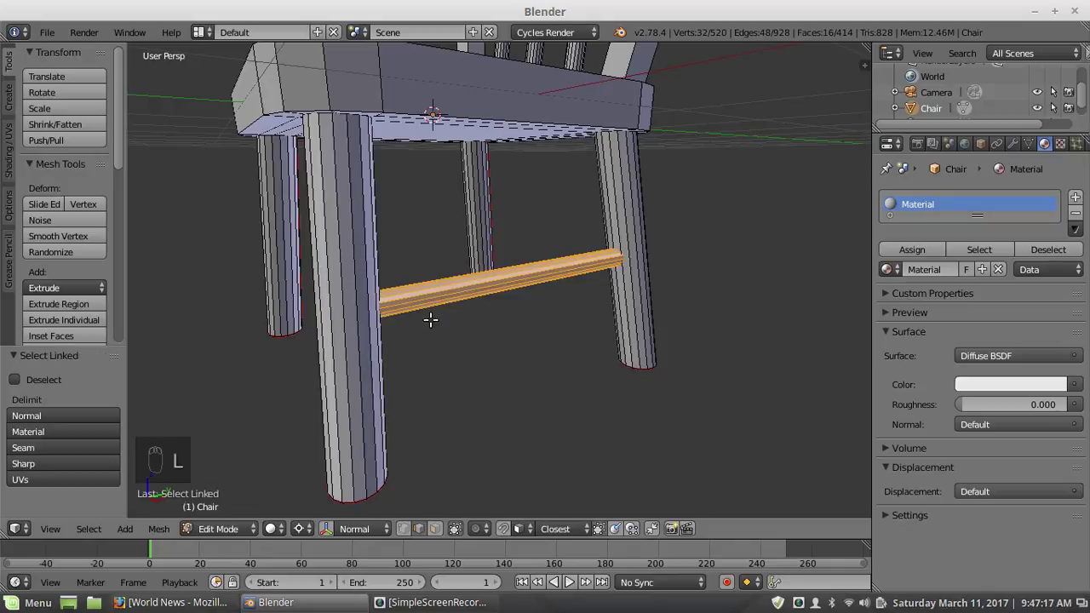
{"action": "middle_click_drag", "start_coordinate": [430, 319], "coordinate": [391, 354]}
{"action": "key", "text": "shift+d"}
{"action": "right_click", "coordinate": [420, 346]}
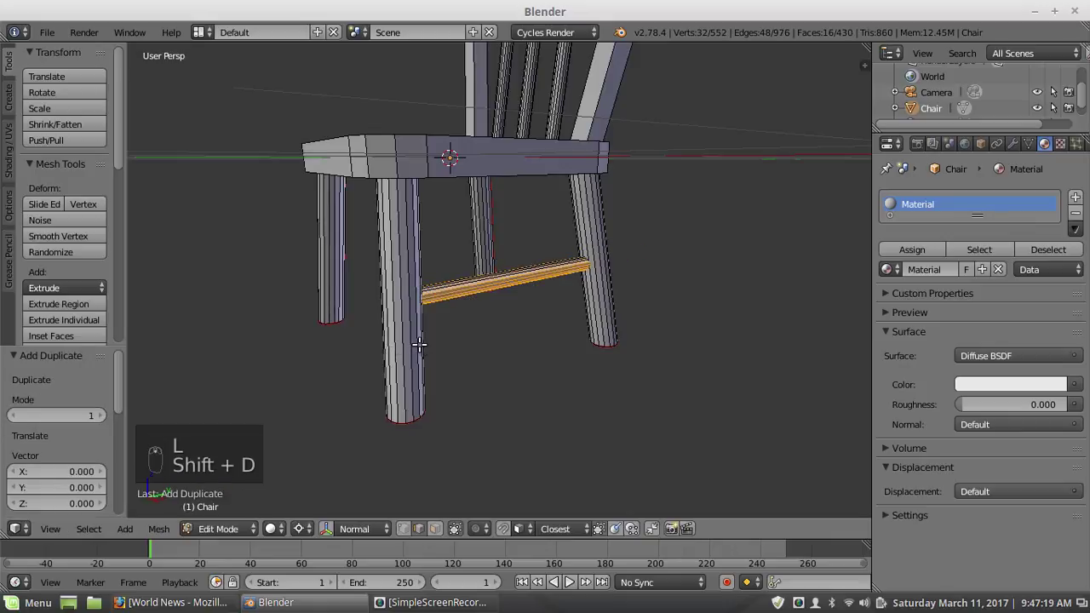
Step: Mirror the duplicated rail to the opposite legs by scaling it -1 along X, recalculate its normals, and deselect everything
{"action": "key", "text": "s"}
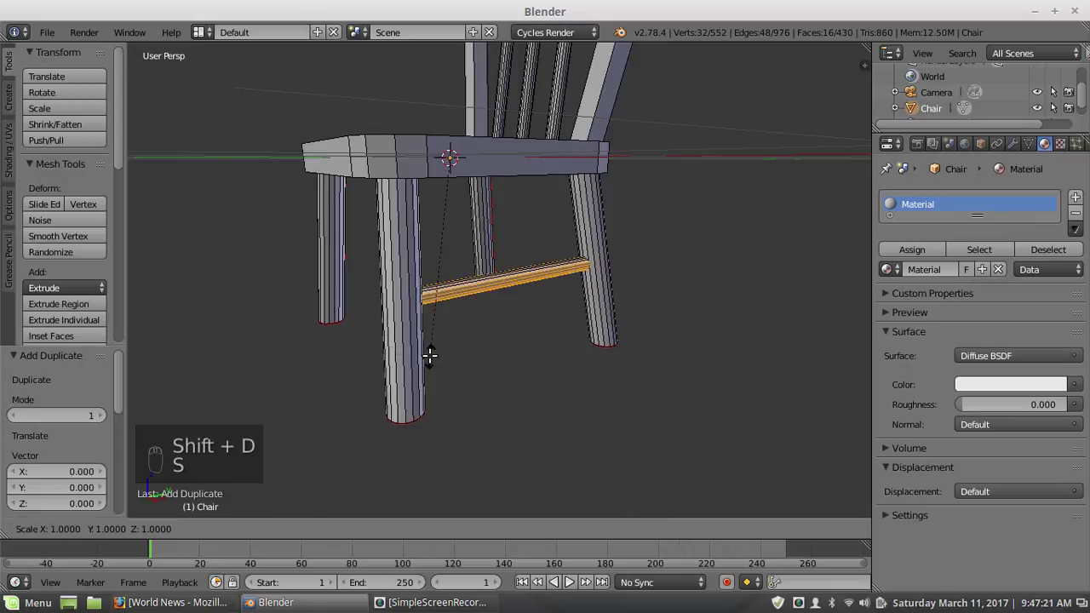
{"action": "type", "text": "x"}
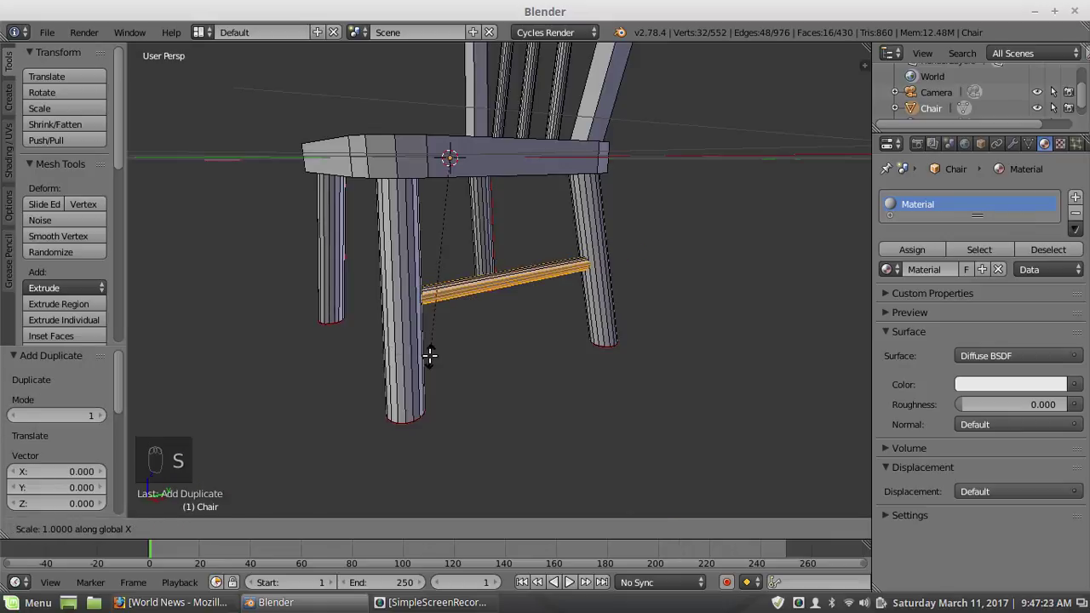
{"action": "type", "text": "-1"}
{"action": "key", "text": "Return"}
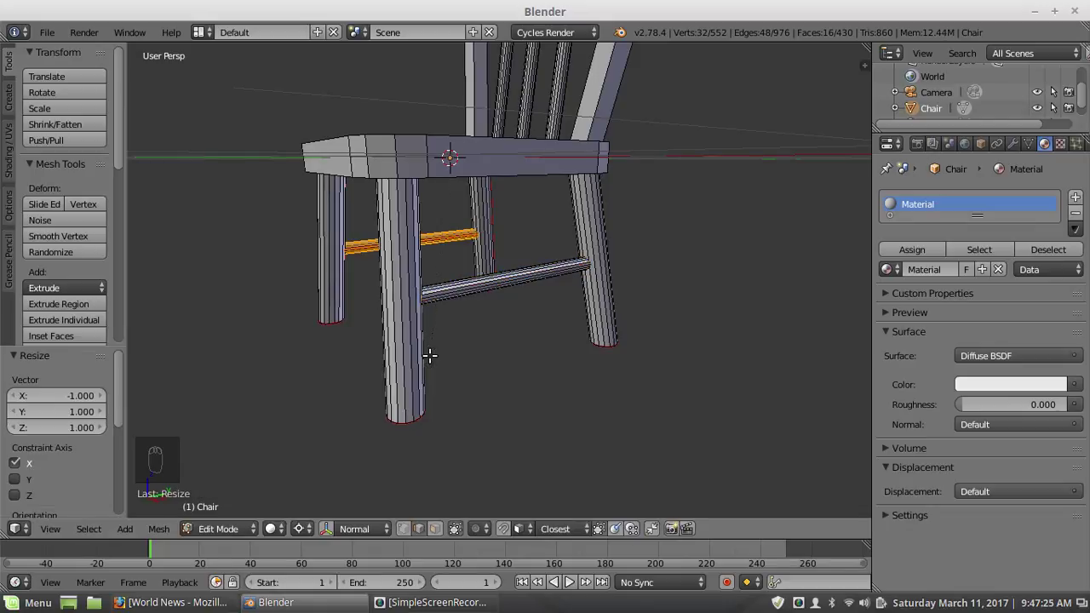
{"action": "key", "text": "ctrl+n"}
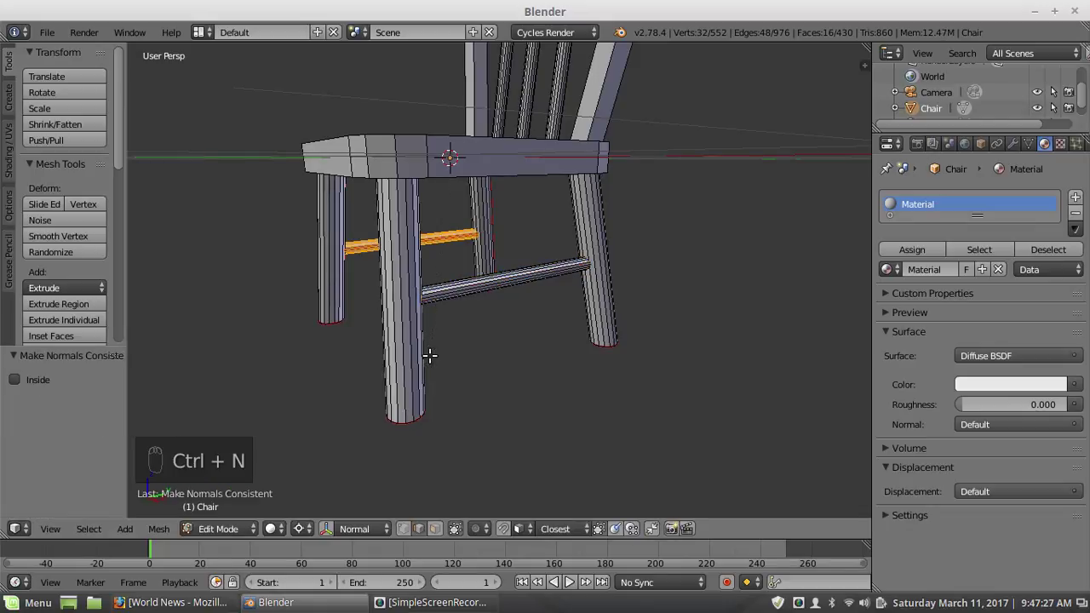
{"action": "key", "text": "a"}
Step: Select both side rails and snap the 3D cursor to the selection, midway between them
{"action": "scroll", "coordinate": [468, 269], "scroll_direction": "up", "scroll_amount": 2}
{"action": "middle_click_drag", "start_coordinate": [468, 269], "coordinate": [436, 299]}
{"action": "scroll", "coordinate": [436, 299], "scroll_direction": "up", "scroll_amount": 1}
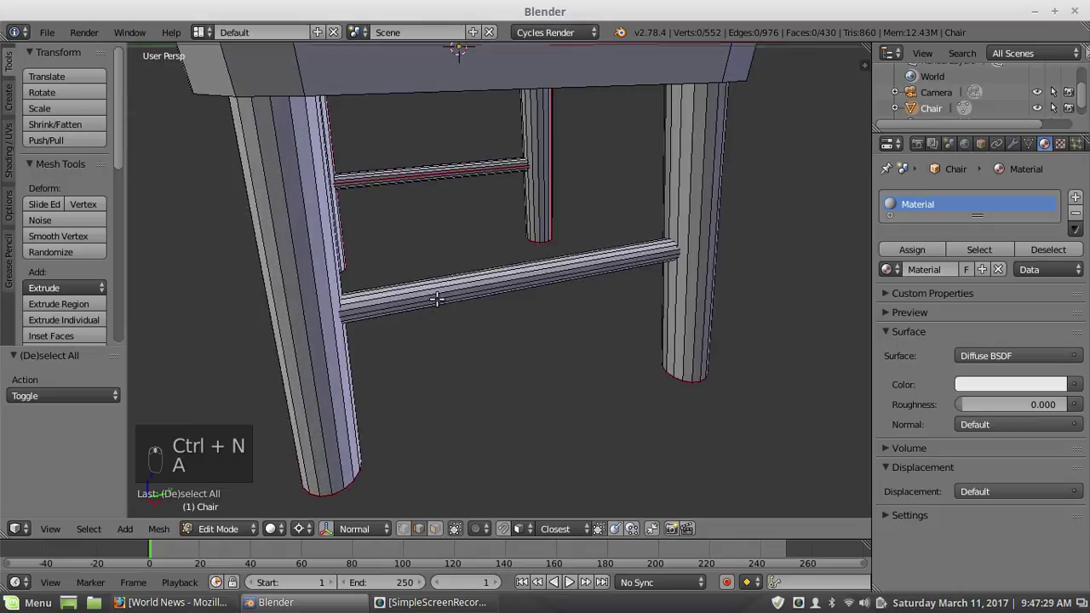
{"action": "scroll", "coordinate": [430, 293], "scroll_direction": "up", "scroll_amount": 1}
{"action": "key", "text": "l"}
{"action": "key", "text": "l"}
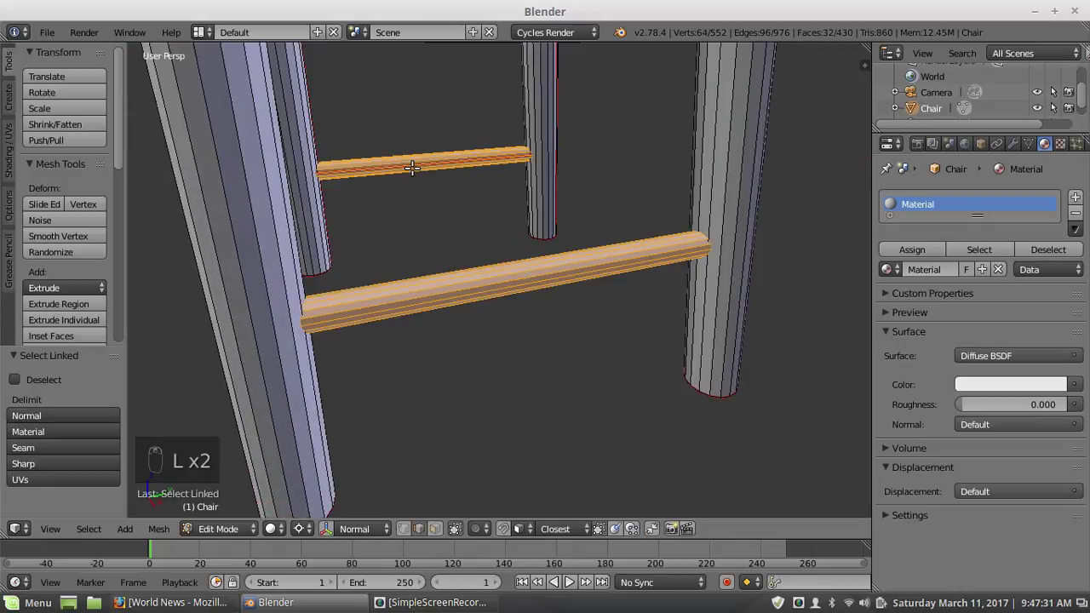
{"action": "key", "text": "shift+s"}
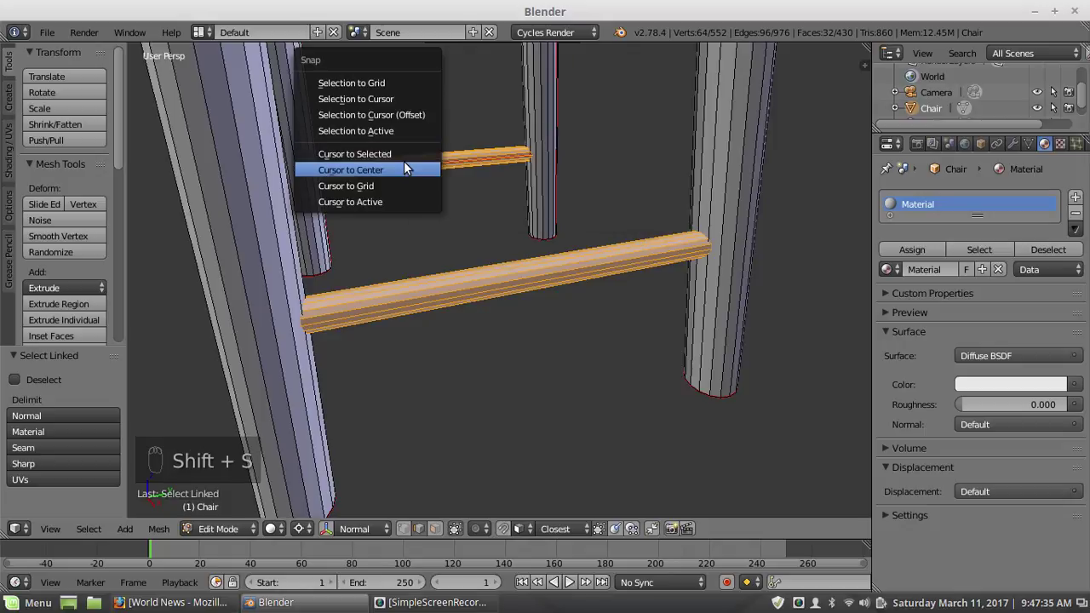
{"action": "left_click", "coordinate": [404, 169]}
{"action": "scroll", "coordinate": [484, 201], "scroll_direction": "down", "scroll_amount": 5}
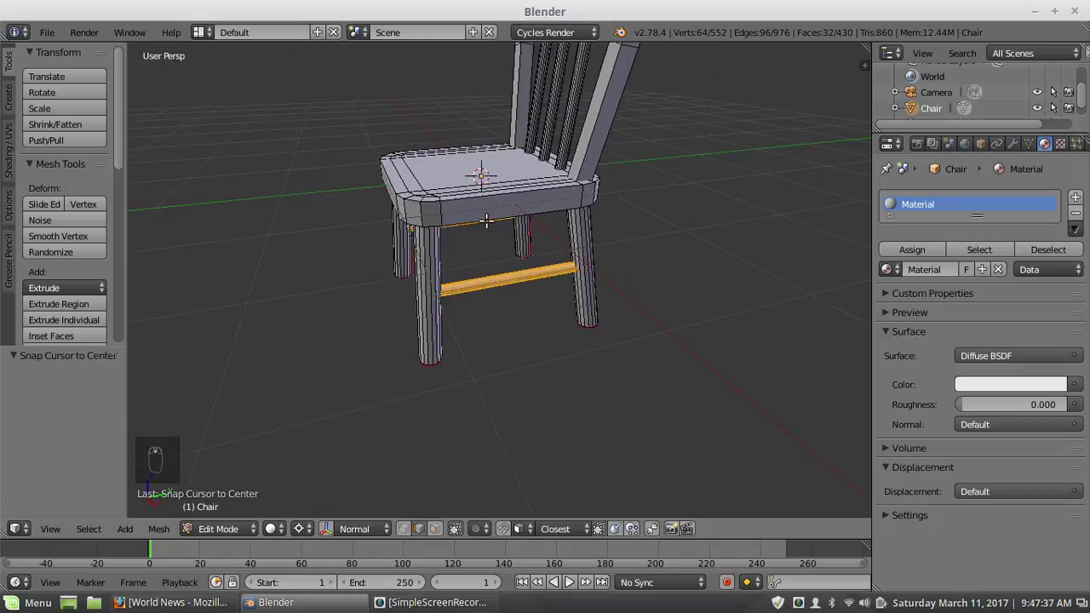
{"action": "scroll", "coordinate": [487, 230], "scroll_direction": "up", "scroll_amount": 2}
{"action": "key", "text": "shift+s"}
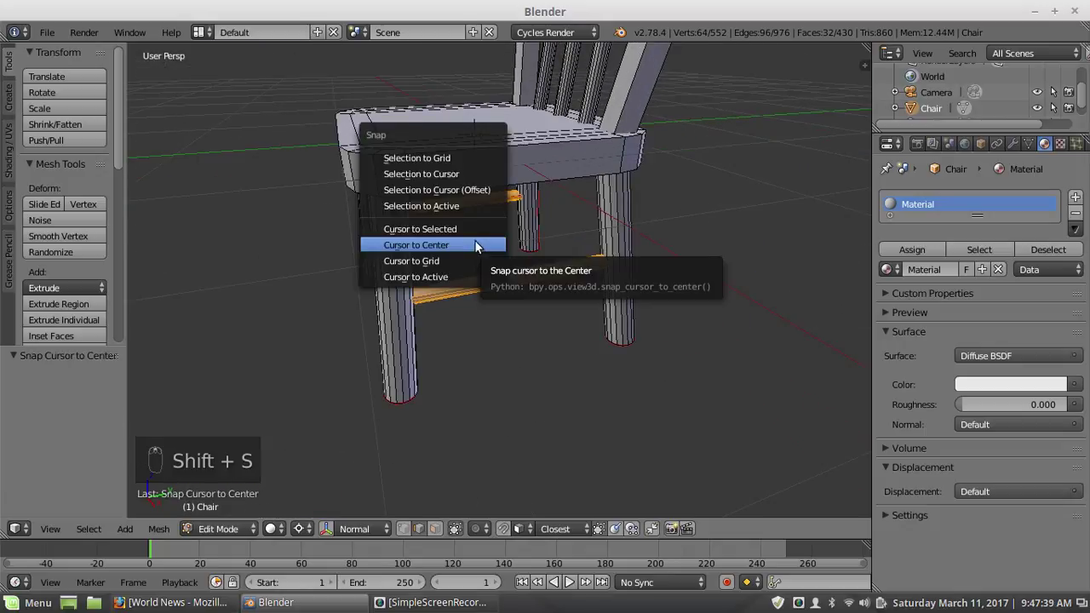
{"action": "left_click", "coordinate": [426, 229]}
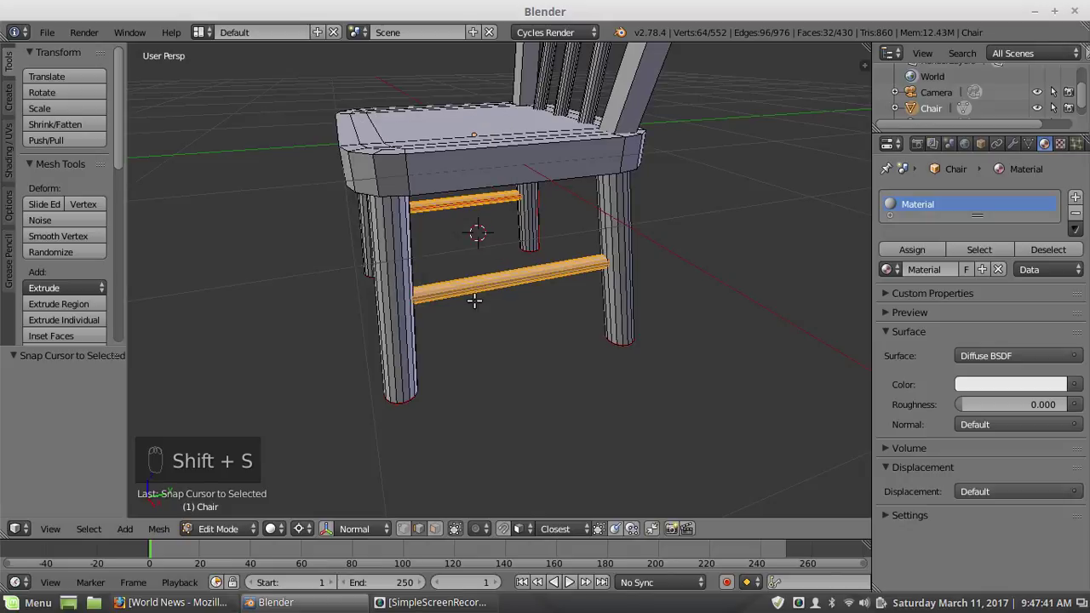
Step: Duplicate only the near side rail and snap the copy to the 3D cursor using the offset option
{"action": "middle_click_drag", "start_coordinate": [474, 300], "coordinate": [507, 284]}
{"action": "scroll", "coordinate": [532, 276], "scroll_direction": "up", "scroll_amount": 2}
{"action": "key", "text": "a"}
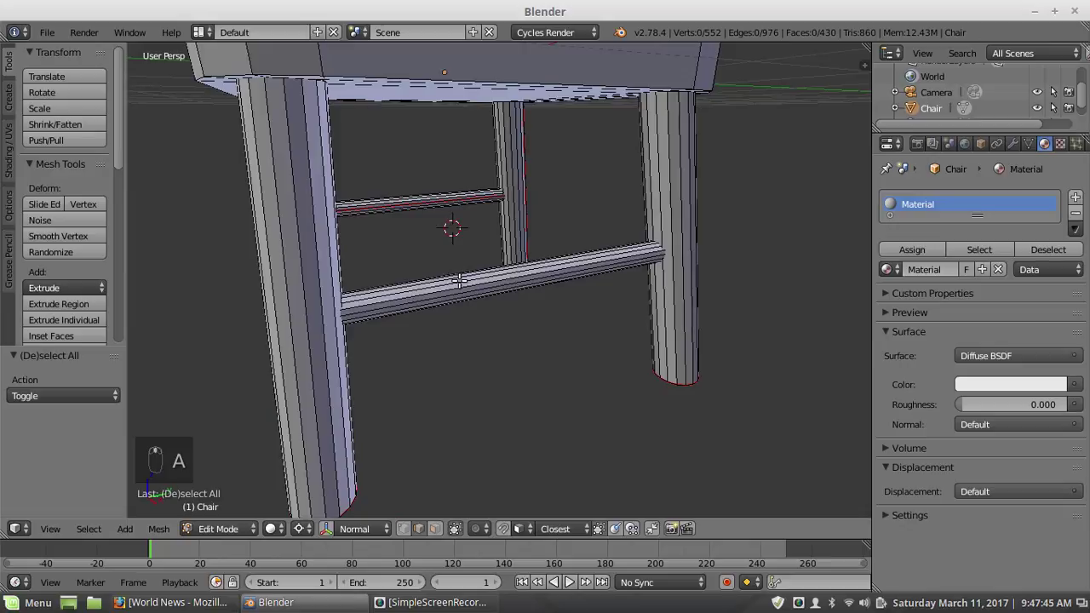
{"action": "key", "text": "l"}
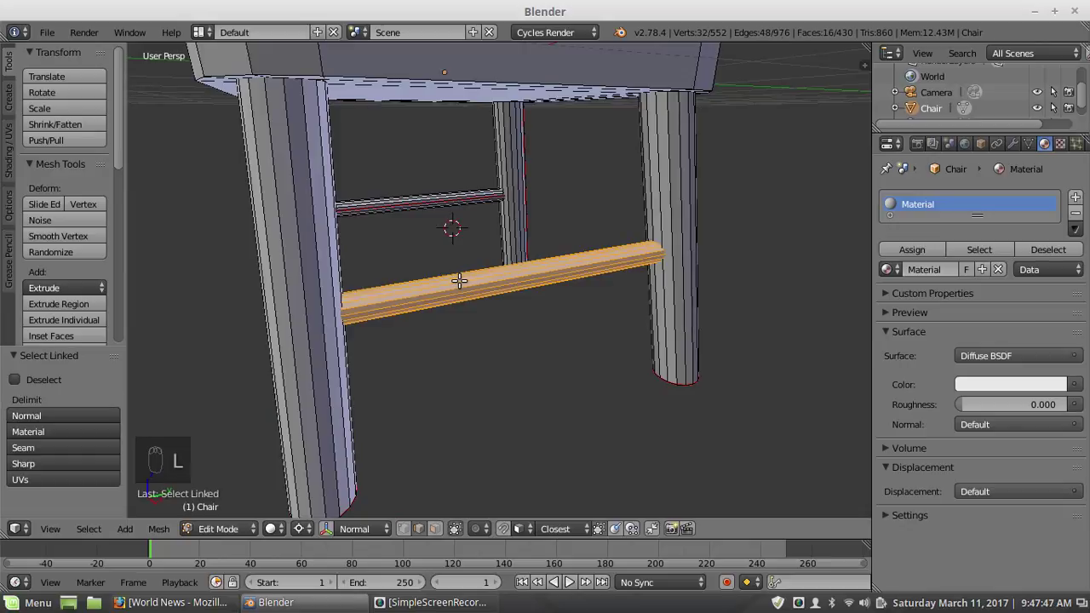
{"action": "key", "text": "shift+d"}
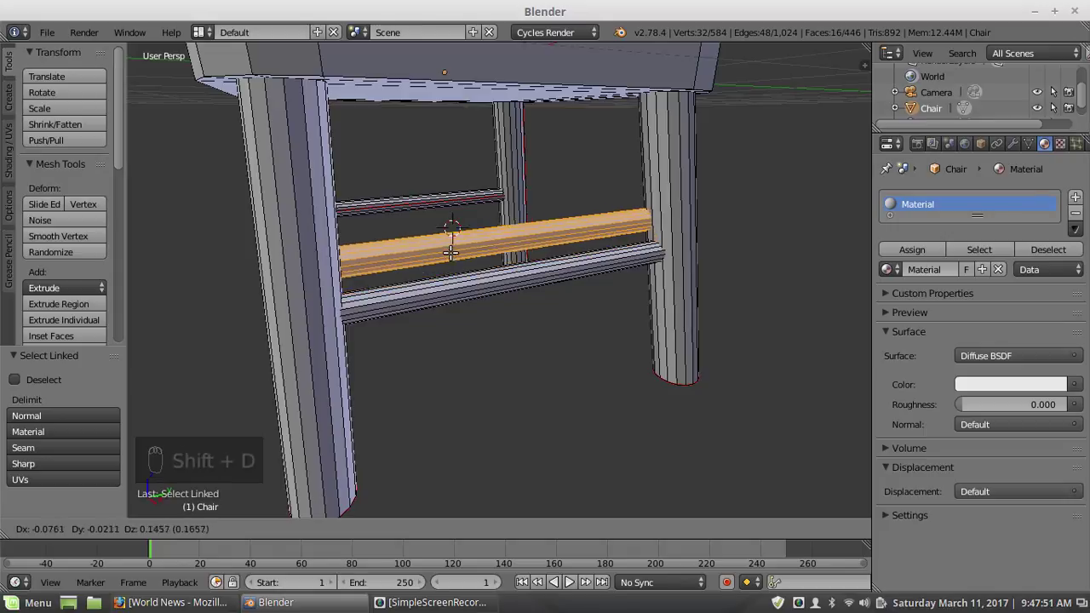
{"action": "left_click", "coordinate": [450, 252]}
{"action": "key", "text": "shift+s"}
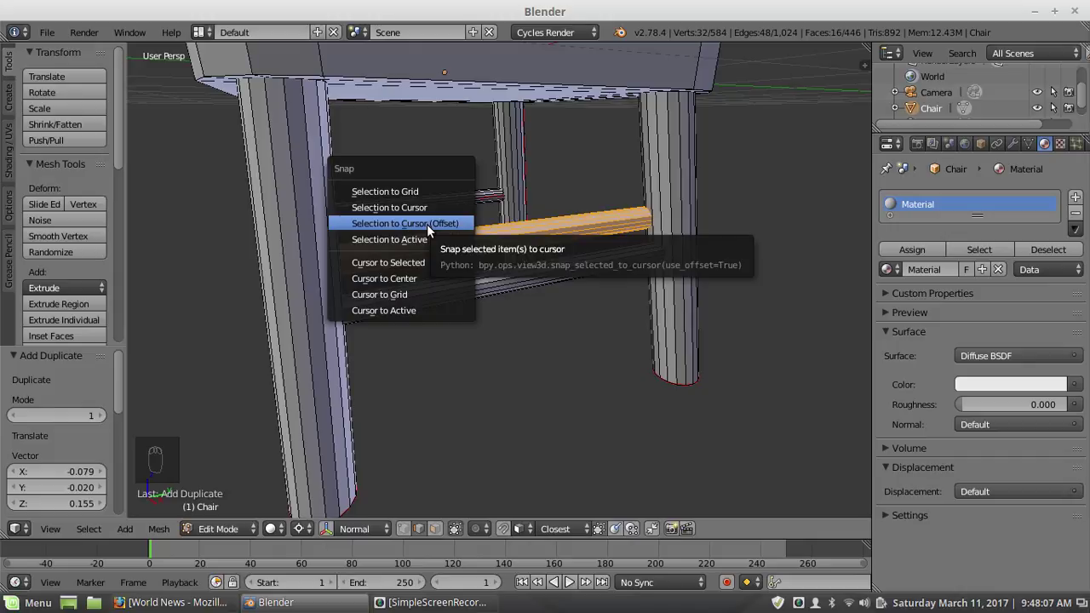
{"action": "left_click", "coordinate": [427, 224]}
Step: Set the pivot to Median Point and rotate the copied rail 90° around the global Z axis
{"action": "middle_click_drag", "start_coordinate": [393, 229], "coordinate": [393, 411]}
{"action": "left_click", "coordinate": [315, 526]}
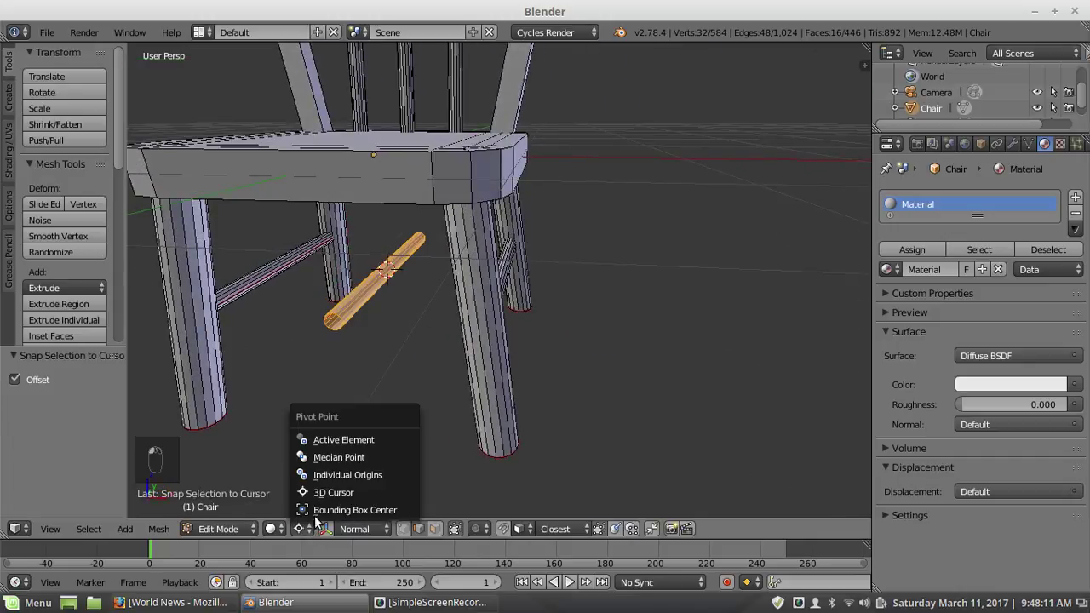
{"action": "left_click", "coordinate": [336, 458]}
{"action": "key", "text": "r"}
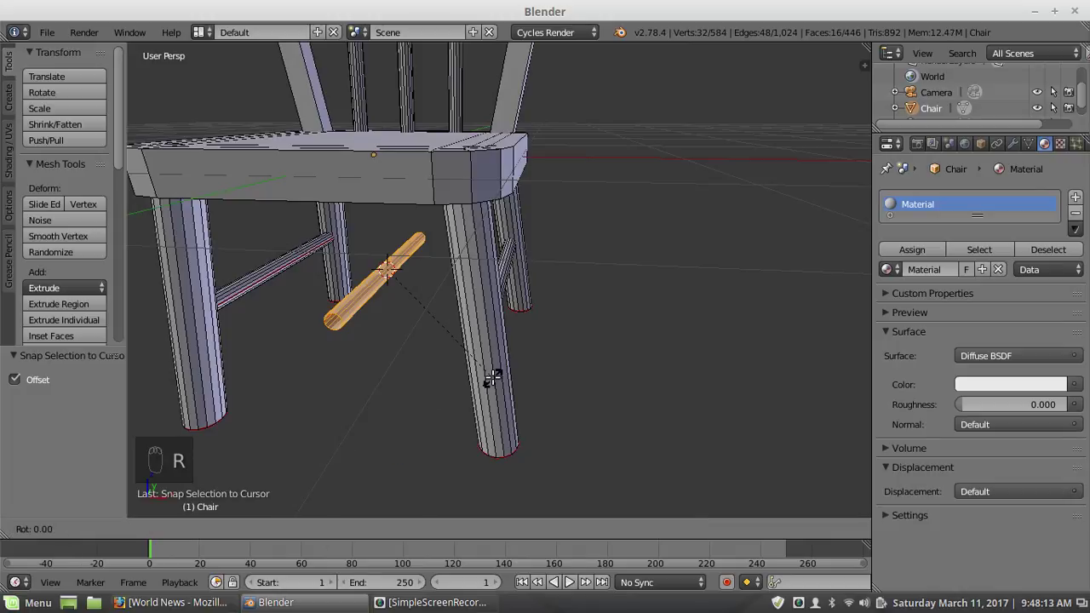
{"action": "type", "text": "z"}
{"action": "type", "text": "90"}
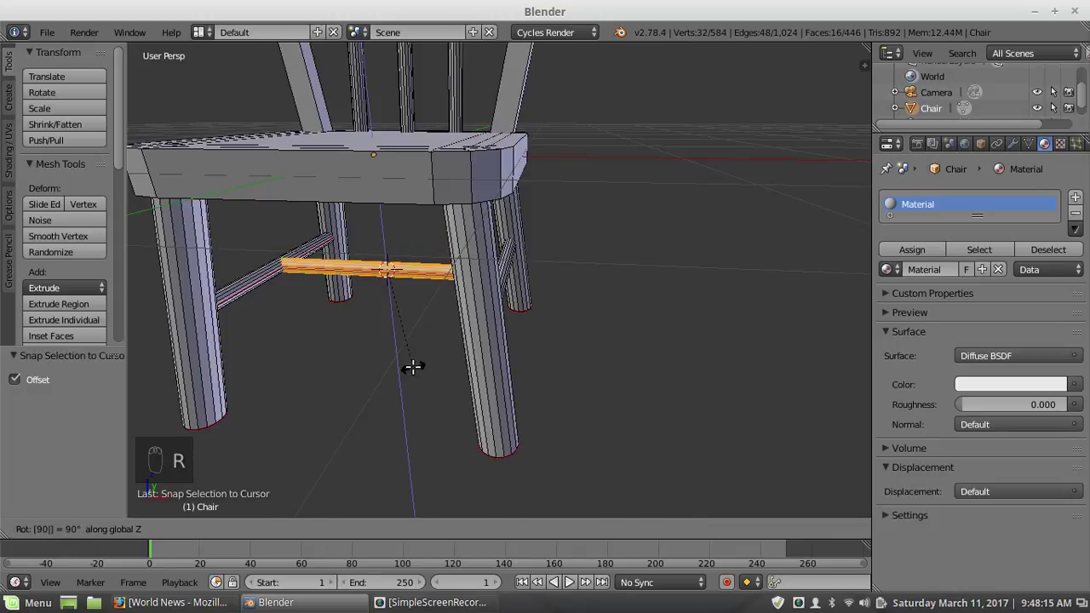
{"action": "key", "text": "Return"}
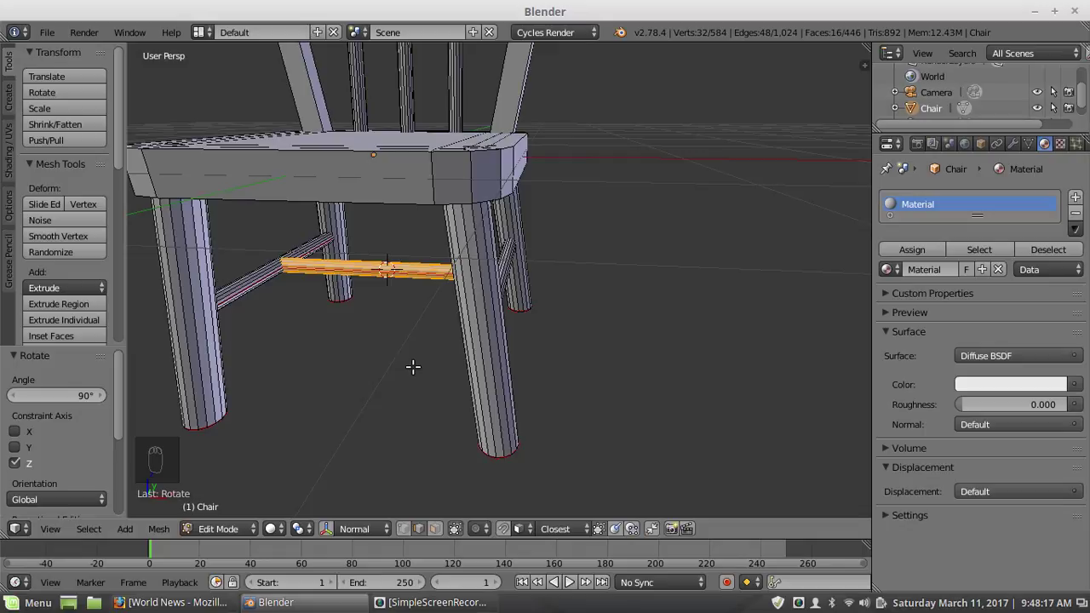
Step: Thin the crossbar by scaling it to about 0.74 on every axis except X, and deselect everything
{"action": "key", "text": "s"}
{"action": "key", "text": "shift+x"}
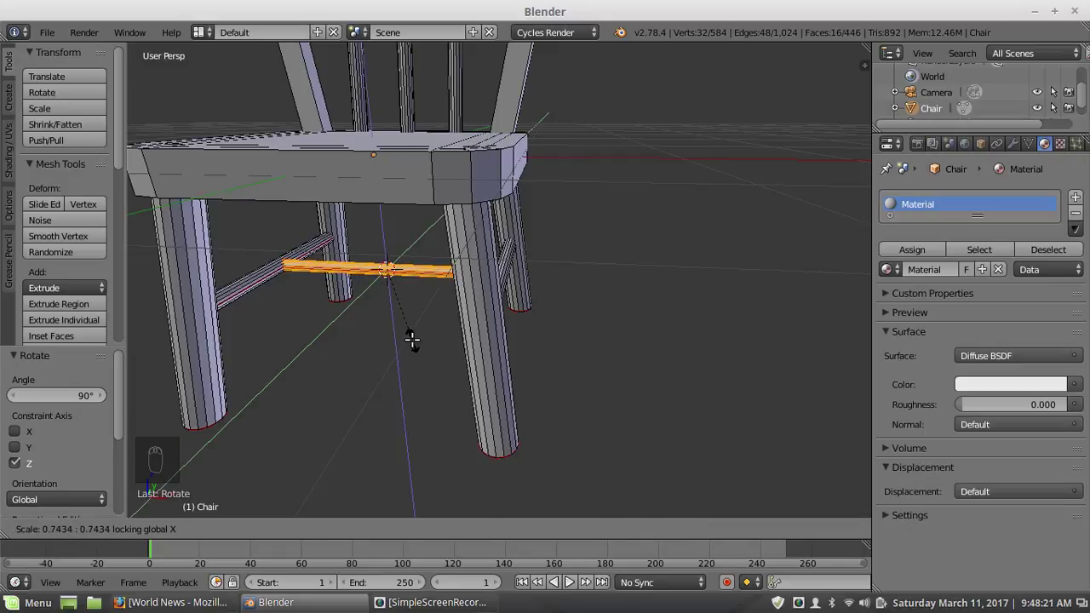
{"action": "left_click", "coordinate": [411, 340]}
{"action": "key", "text": "a"}
{"action": "scroll", "coordinate": [423, 329], "scroll_direction": "down", "scroll_amount": 5}
{"action": "middle_click_drag", "start_coordinate": [423, 328], "coordinate": [382, 324]}
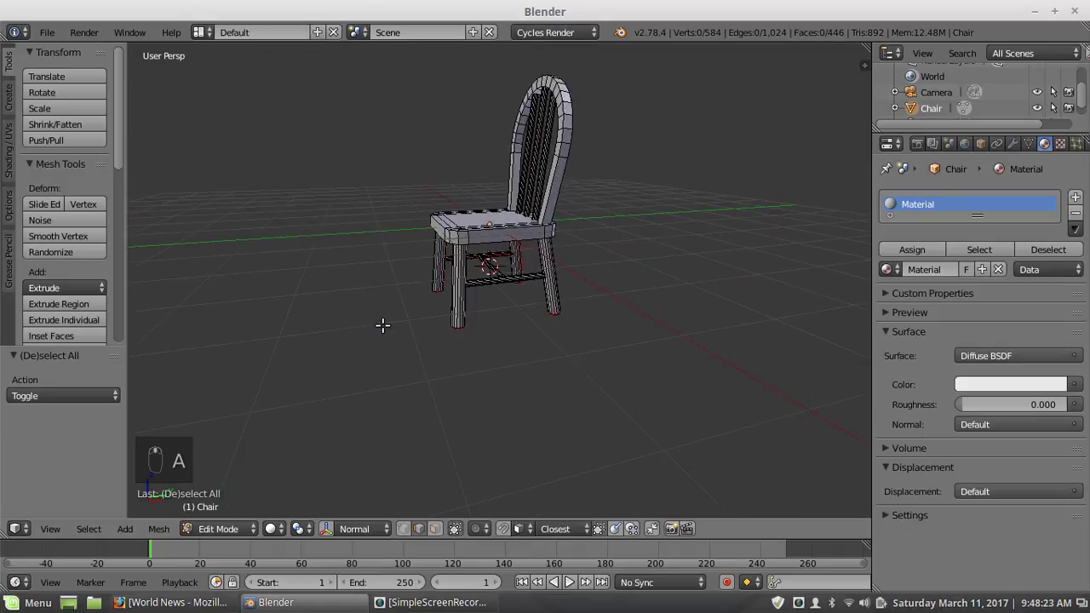
Step: Select the outer edge loops around the bottom and top rims of the chair seat
{"action": "scroll", "coordinate": [418, 319], "scroll_direction": "up", "scroll_amount": 5}
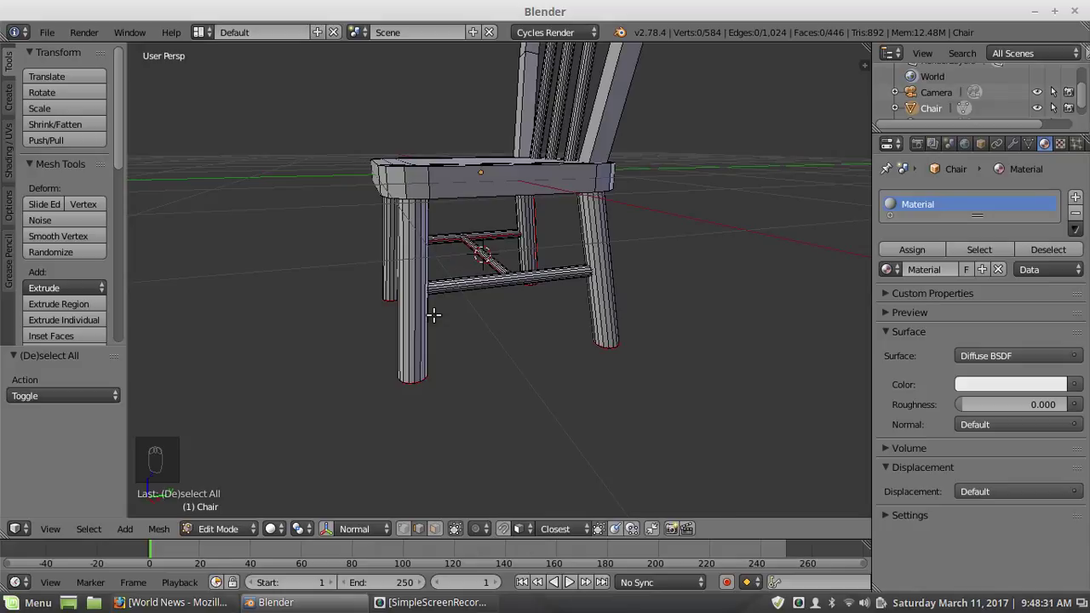
{"action": "middle_click_drag", "start_coordinate": [433, 315], "coordinate": [593, 279]}
{"action": "scroll", "coordinate": [546, 256], "scroll_direction": "up", "scroll_amount": 3}
{"action": "scroll", "coordinate": [509, 348], "scroll_direction": "up", "scroll_amount": 2}
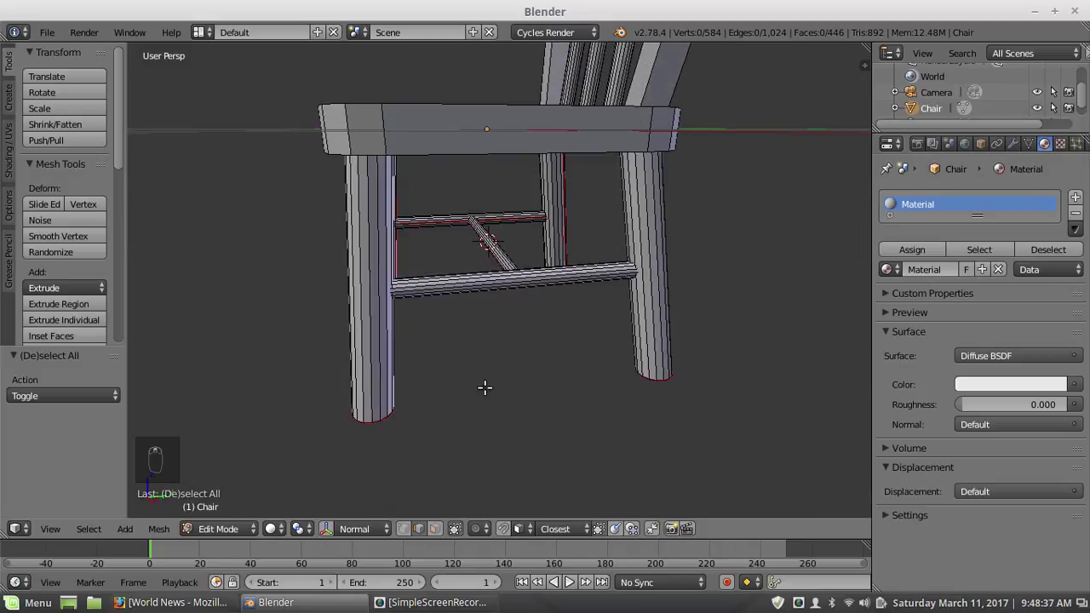
{"action": "right_click", "coordinate": [502, 146], "text": "alt"}
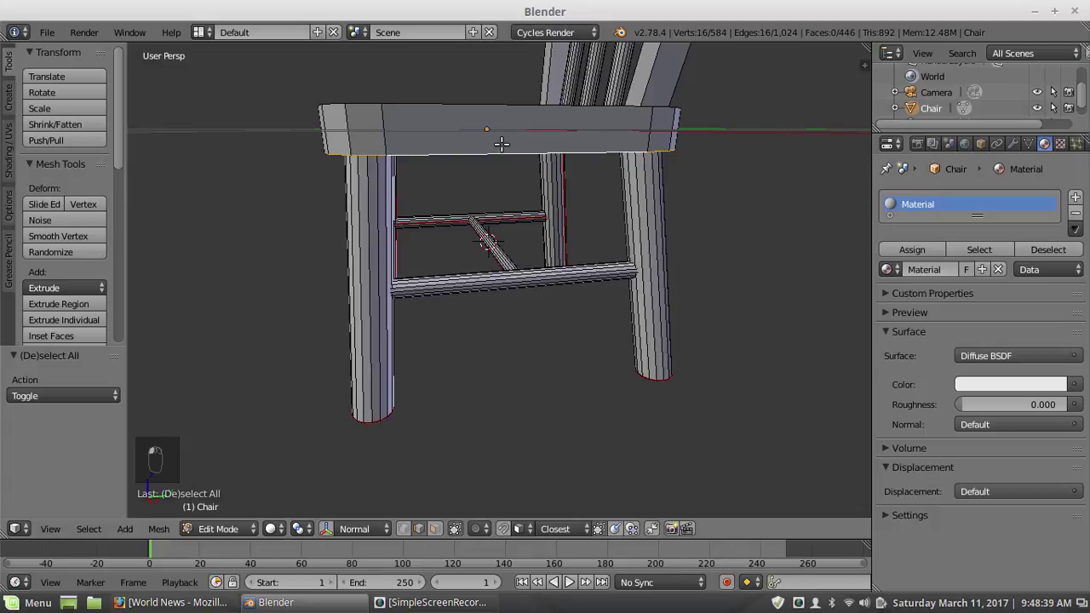
{"action": "right_click", "coordinate": [482, 103], "text": "alt+shift"}
{"action": "middle_click_drag", "start_coordinate": [603, 198], "coordinate": [504, 206]}
{"action": "scroll", "coordinate": [530, 244], "scroll_direction": "up", "scroll_amount": 2}
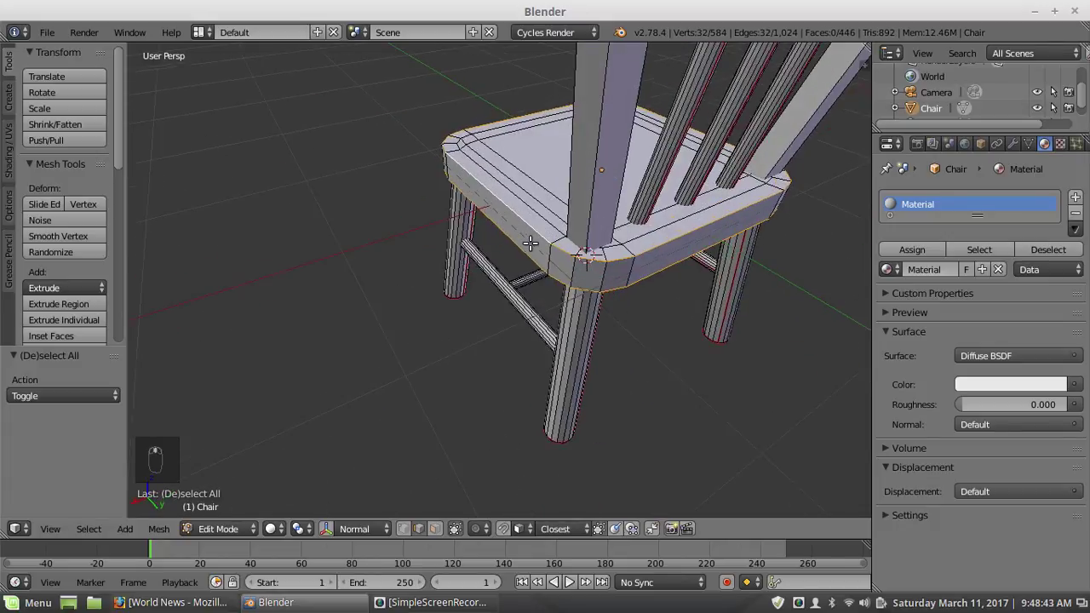
Step: Add one vertical edge at each rear corner of the seat's side wall to the rim selection
{"action": "scroll", "coordinate": [529, 244], "scroll_direction": "up", "scroll_amount": 2}
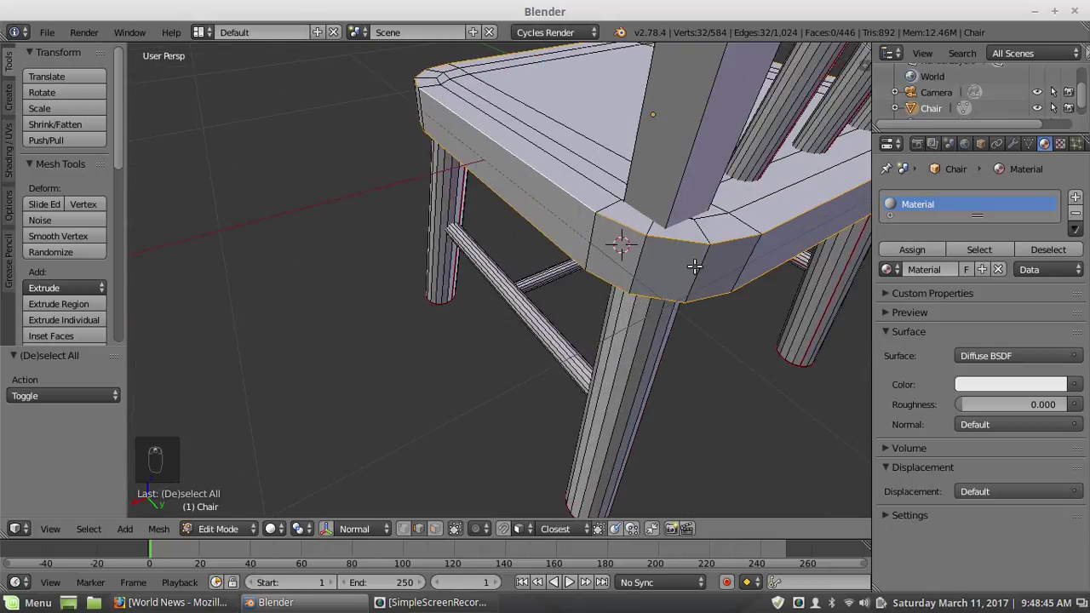
{"action": "right_click", "coordinate": [693, 263], "text": "shift"}
{"action": "scroll", "coordinate": [693, 263], "scroll_direction": "down", "scroll_amount": 5}
{"action": "mouse_move", "coordinate": [620, 286]}
{"action": "middle_mouse_down"}
{"action": "mouse_move", "coordinate": [672, 272]}
{"action": "mouse_move", "coordinate": [631, 296]}
{"action": "middle_mouse_up"}
{"action": "scroll", "coordinate": [631, 297], "scroll_direction": "up", "scroll_amount": 3}
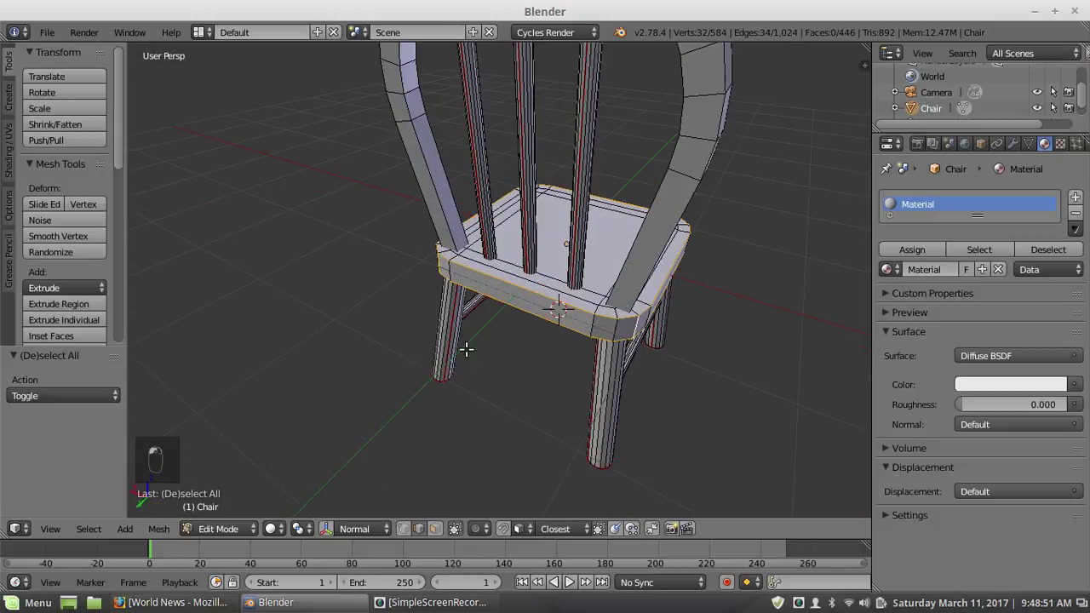
{"action": "right_click", "coordinate": [619, 326], "text": "shift"}
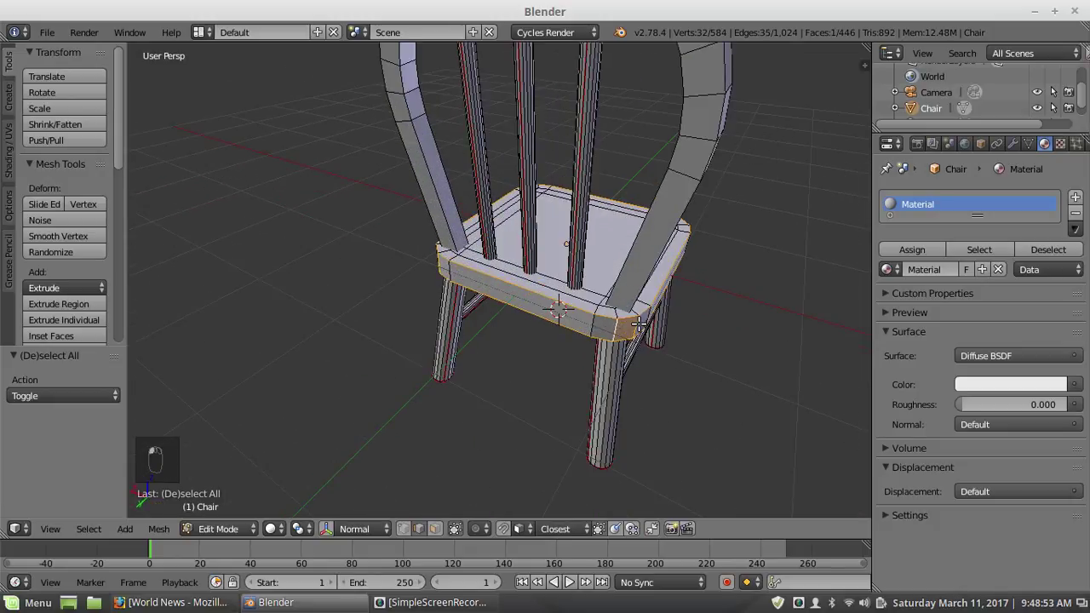
{"action": "middle_click_drag", "start_coordinate": [639, 325], "coordinate": [608, 278]}
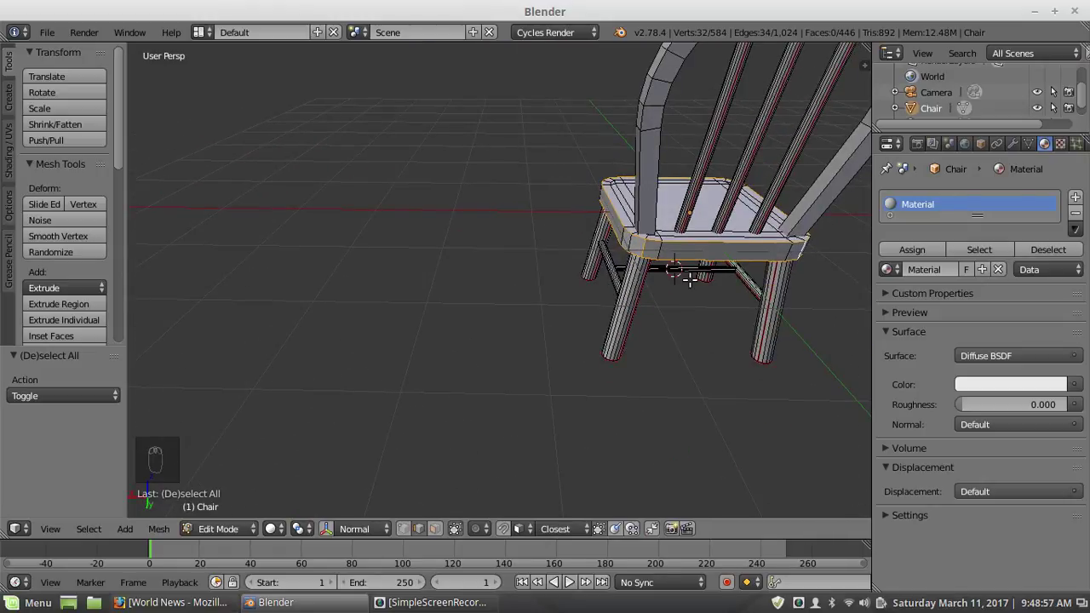
{"action": "middle_click_drag", "start_coordinate": [675, 274], "coordinate": [615, 267]}
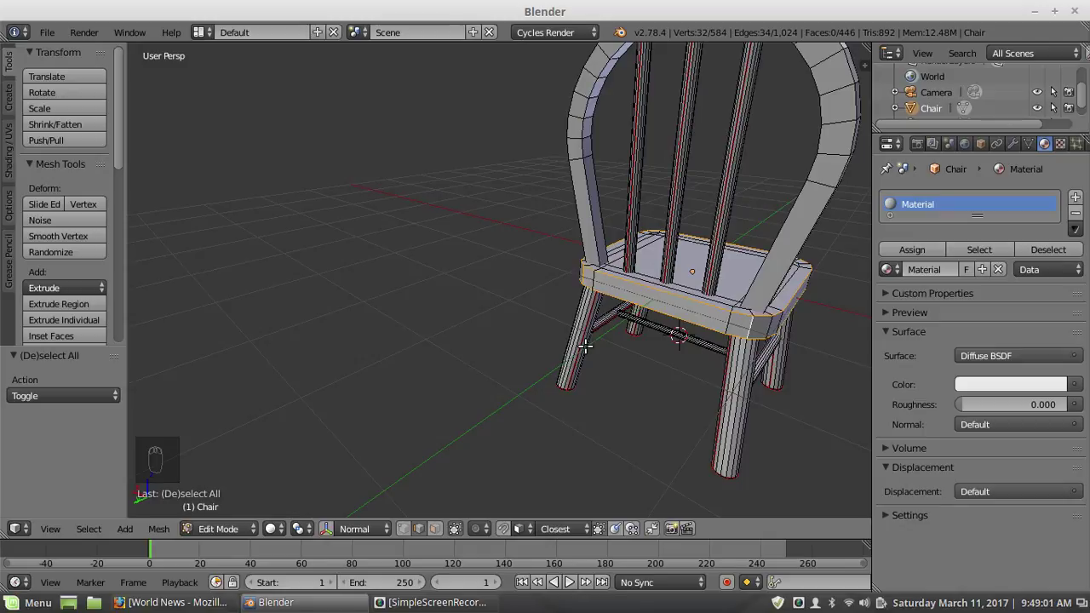
Step: Mark the selected seat rim and corner edges as seams and deselect everything
{"action": "key", "text": "ctrl+e"}
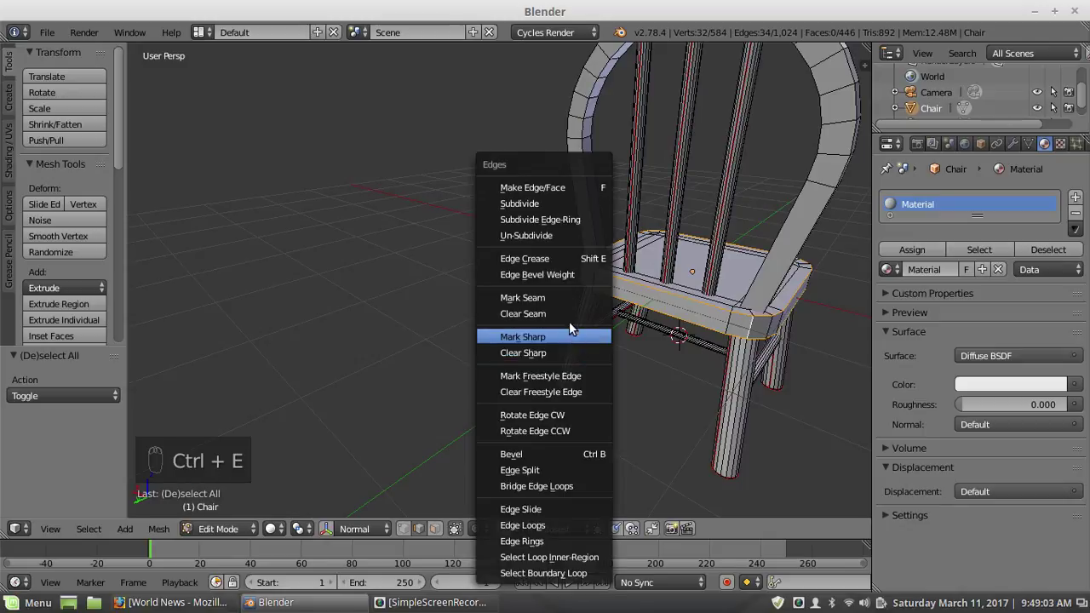
{"action": "left_click", "coordinate": [560, 294]}
{"action": "key", "text": "a"}
{"action": "middle_click_drag", "start_coordinate": [570, 302], "coordinate": [570, 343]}
{"action": "scroll", "coordinate": [570, 304], "scroll_direction": "down", "scroll_amount": 5}
{"action": "scroll", "coordinate": [526, 300], "scroll_direction": "up", "scroll_amount": 6}
{"action": "scroll", "coordinate": [526, 298], "scroll_direction": "down", "scroll_amount": 6}
{"action": "scroll", "coordinate": [471, 328], "scroll_direction": "up", "scroll_amount": 2}
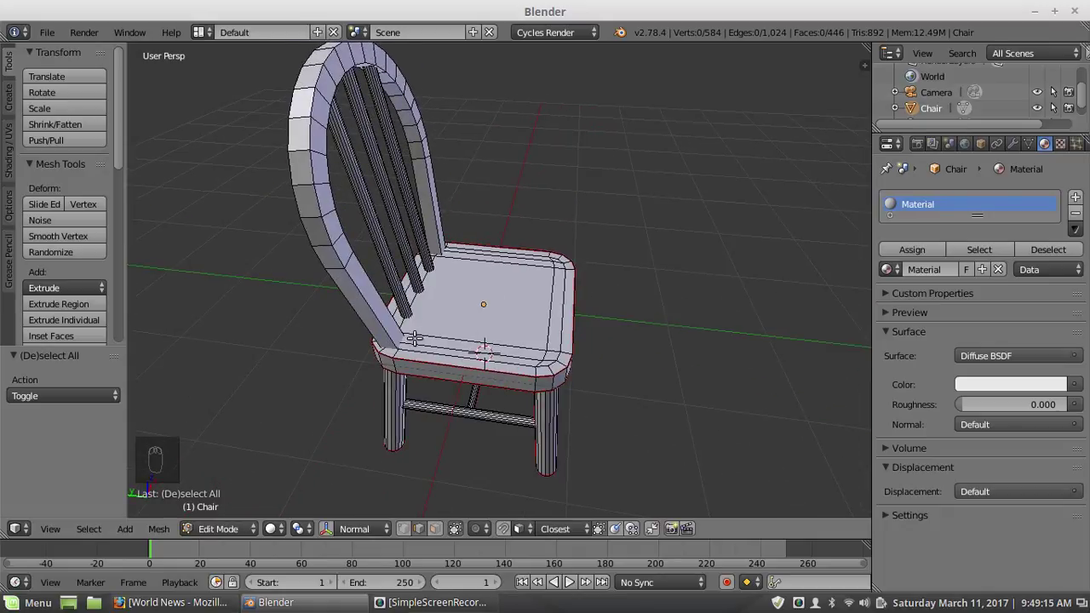
Step: In face select mode, select the connected front faces of the backrest hoop from one foot up past the top with shortest-path picking
{"action": "left_click", "coordinate": [433, 528]}
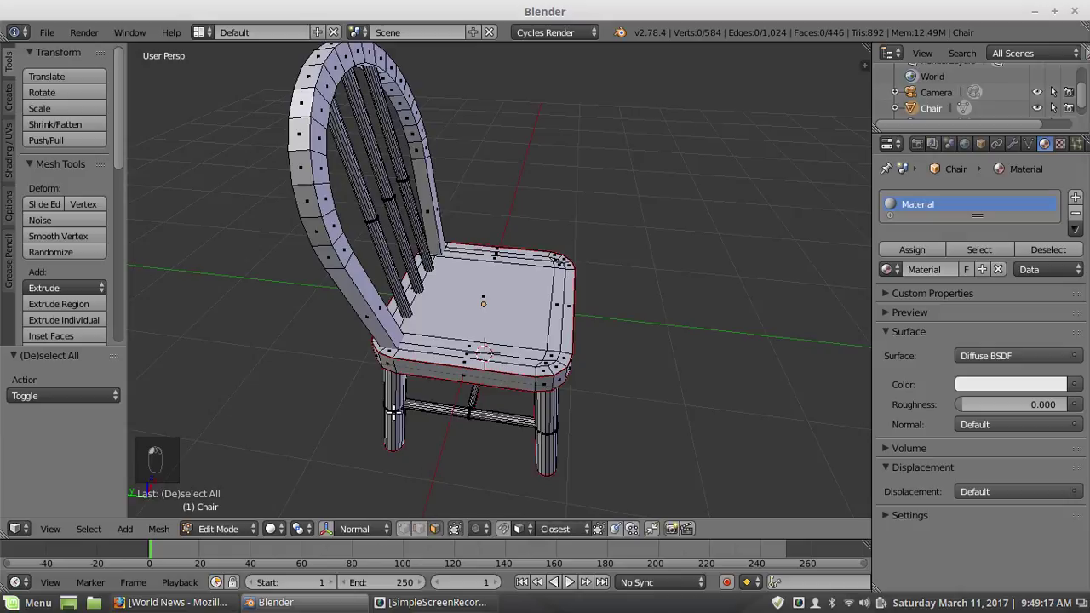
{"action": "right_click", "coordinate": [382, 313]}
{"action": "right_click", "coordinate": [372, 327]}
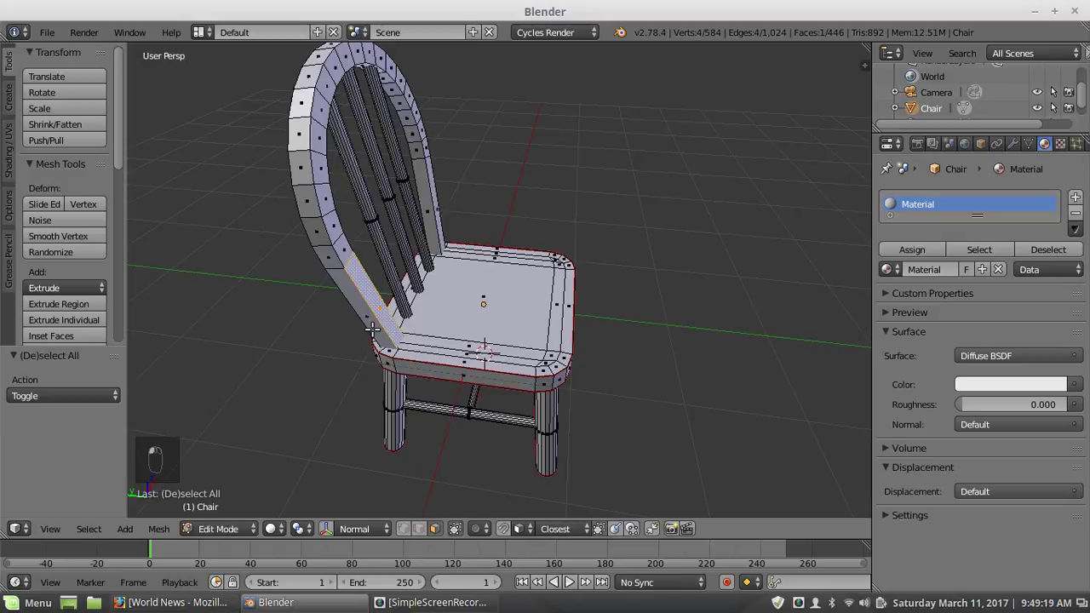
{"action": "right_click", "coordinate": [319, 162], "text": "ctrl"}
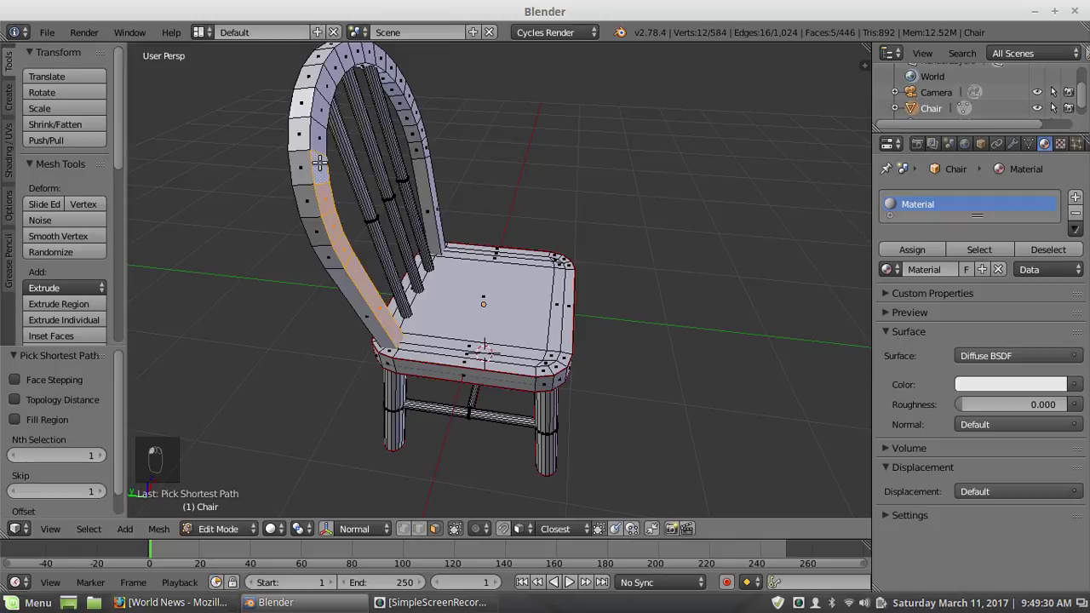
{"action": "right_click", "coordinate": [346, 55], "text": "ctrl"}
{"action": "middle_click_drag", "start_coordinate": [455, 196], "coordinate": [397, 224]}
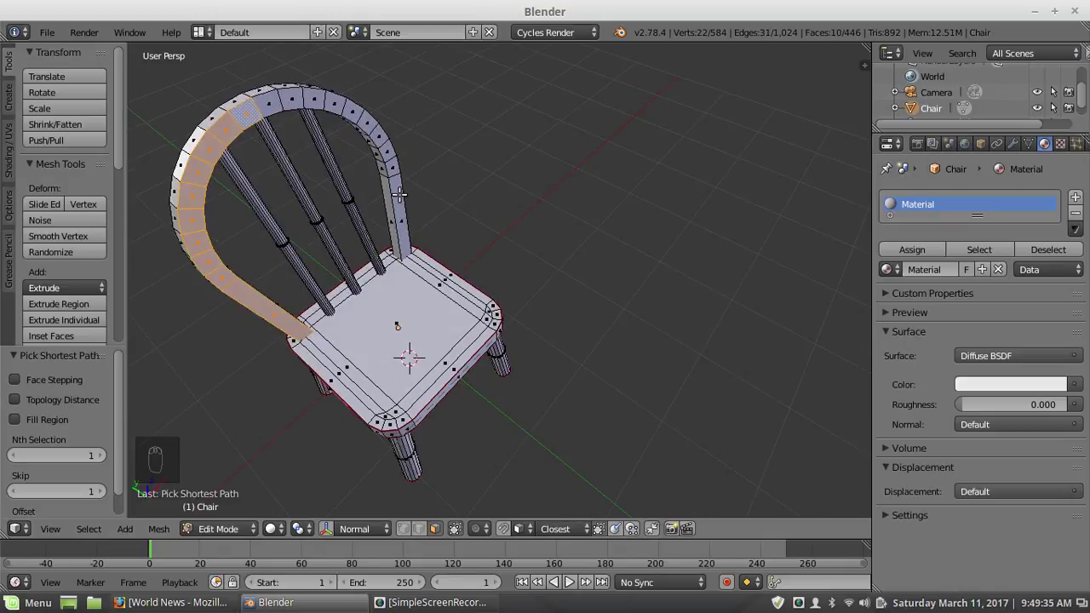
Step: Extend the selection along the remaining front faces of the backrest hoop down to its other foot
{"action": "right_click", "coordinate": [397, 192], "text": "ctrl"}
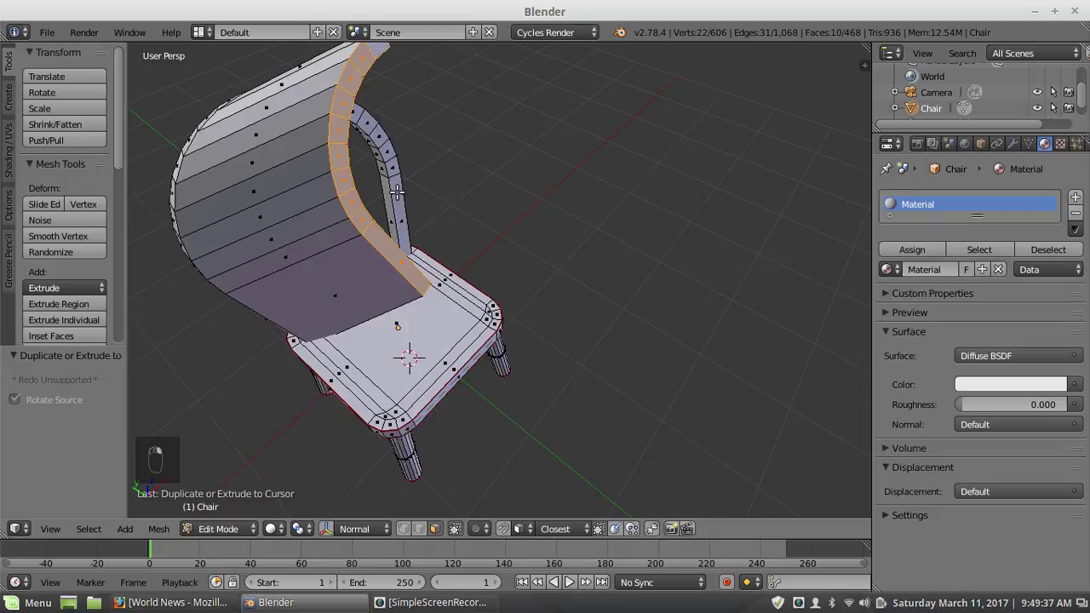
{"action": "key", "text": "ctrl+z"}
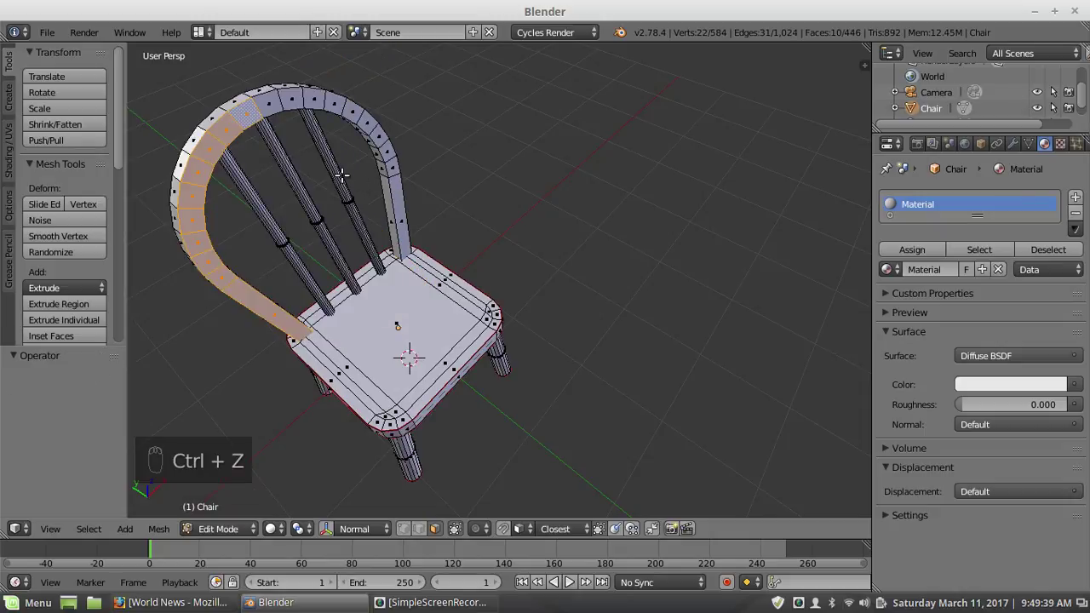
{"action": "right_click", "coordinate": [387, 144], "text": "ctrl"}
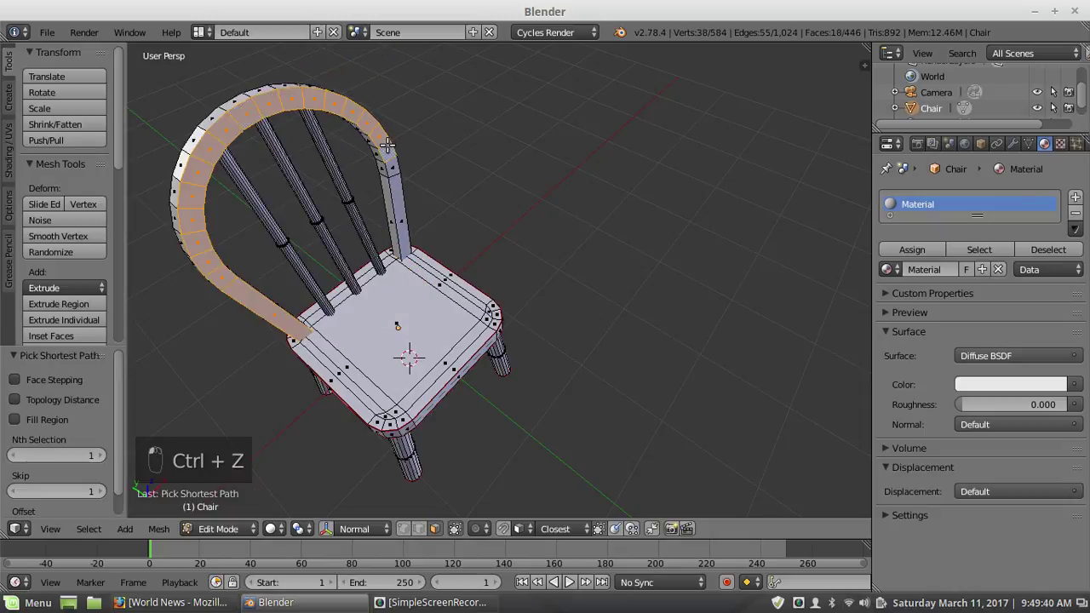
{"action": "right_click", "coordinate": [402, 221], "text": "ctrl"}
{"action": "middle_click_drag", "start_coordinate": [345, 264], "coordinate": [389, 231]}
{"action": "scroll", "coordinate": [384, 237], "scroll_direction": "up", "scroll_amount": 2}
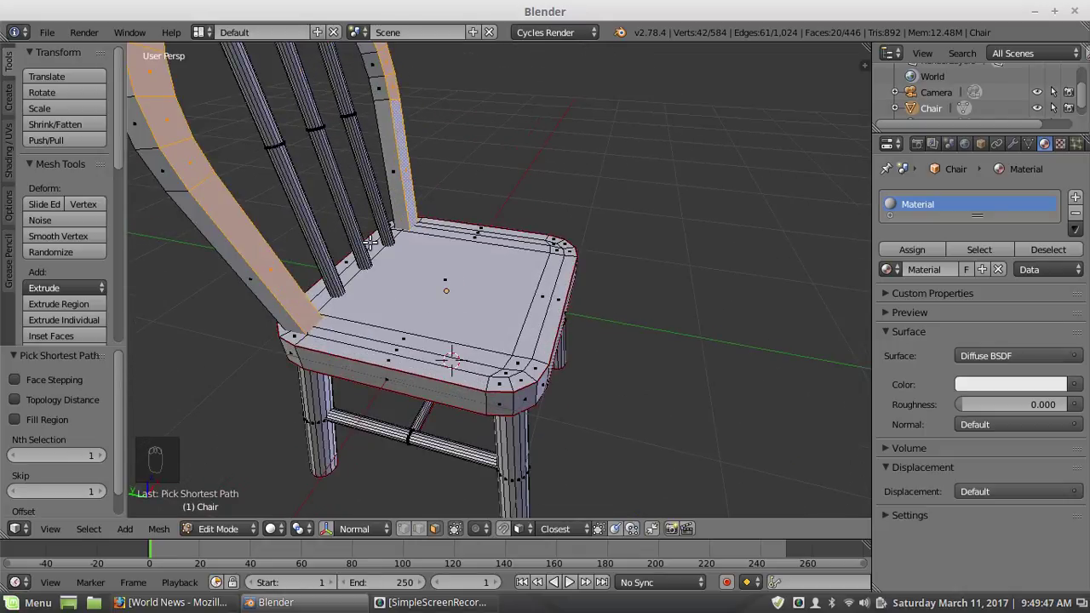
Step: Convert the hoop's front-face selection to its boundary loop, mark that loop as a seam and deselect everything
{"action": "key", "text": "ctrl+e"}
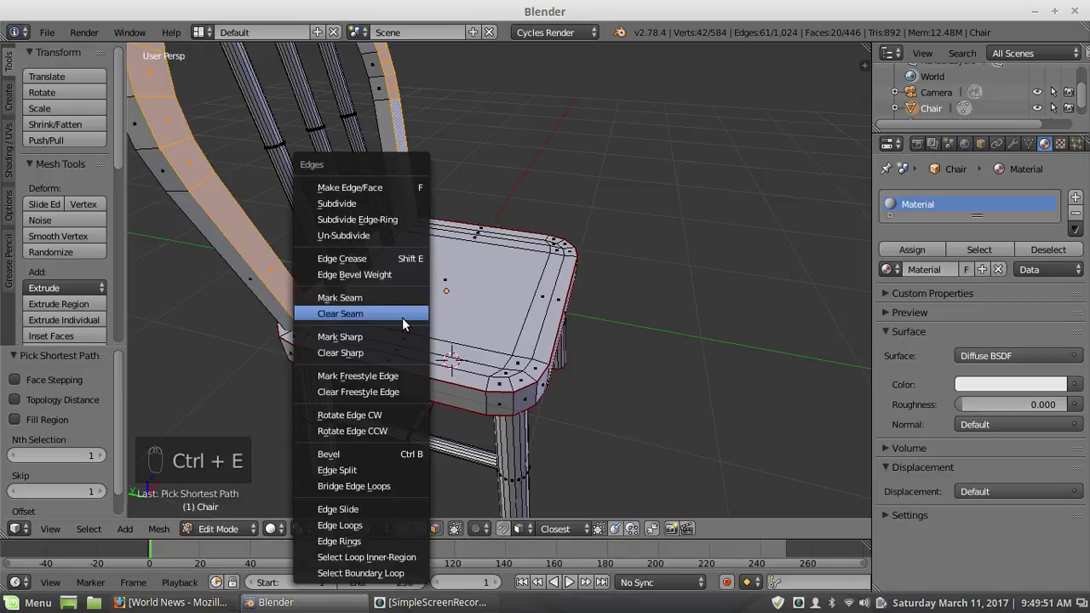
{"action": "key", "text": "y"}
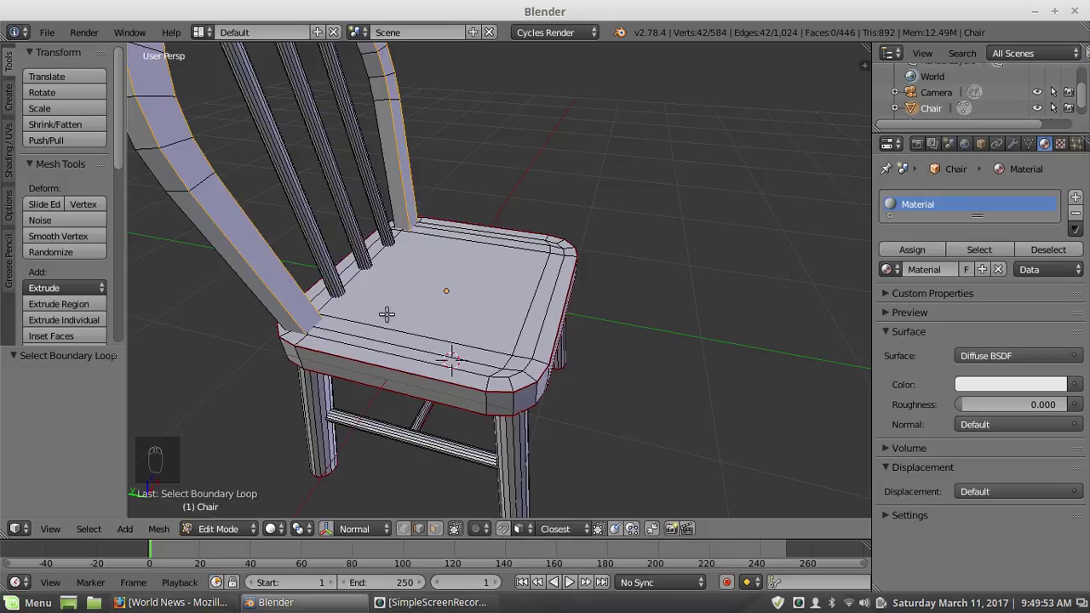
{"action": "scroll", "coordinate": [288, 275], "scroll_direction": "down", "scroll_amount": 4}
{"action": "middle_click_drag", "start_coordinate": [330, 281], "coordinate": [397, 294]}
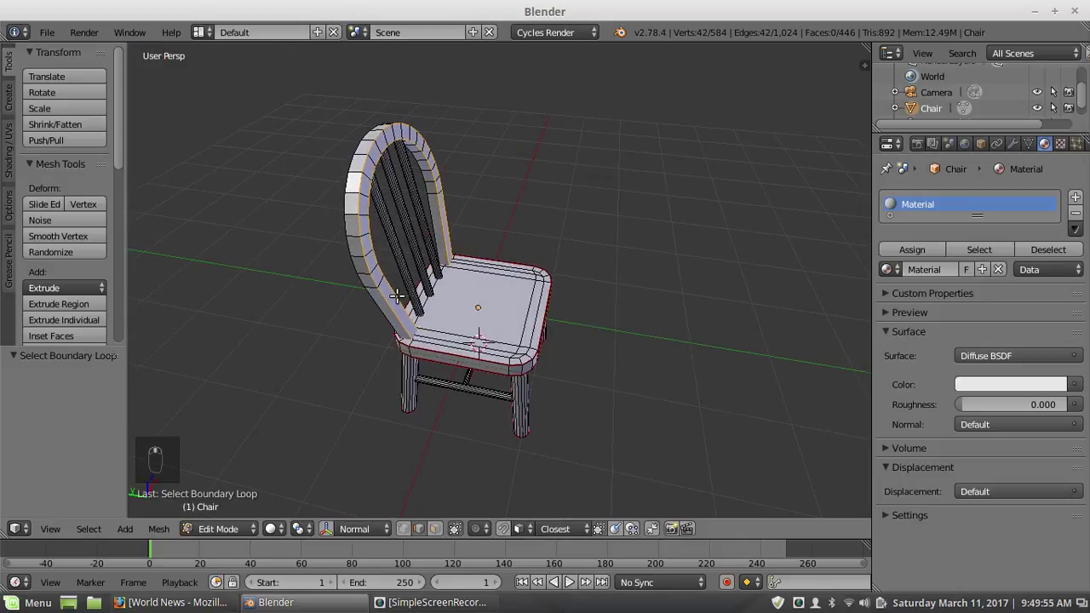
{"action": "key", "text": "ctrl+e"}
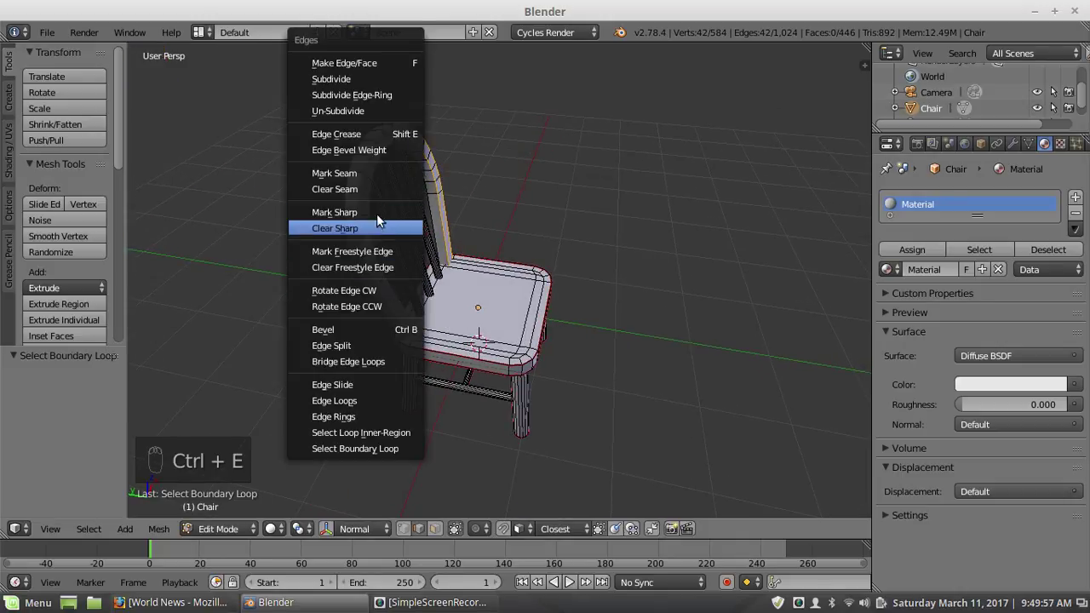
{"action": "left_click", "coordinate": [362, 171]}
{"action": "key", "text": "a"}
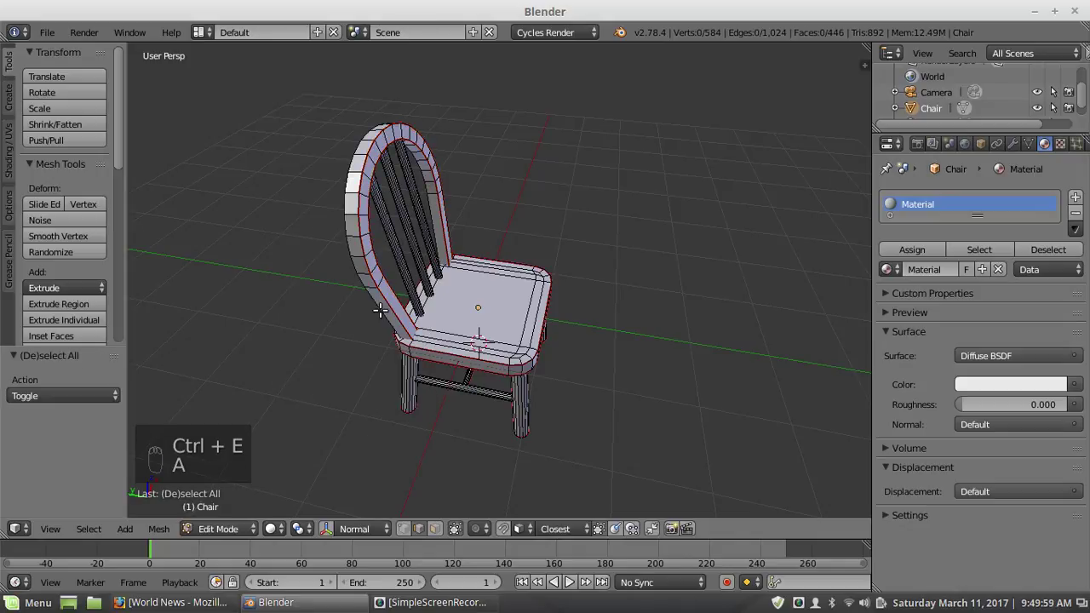
Step: Select the full strip of rear faces on the backrest hoop from one foot to the other
{"action": "middle_click_drag", "start_coordinate": [380, 310], "coordinate": [578, 318]}
{"action": "scroll", "coordinate": [578, 318], "scroll_direction": "up", "scroll_amount": 3}
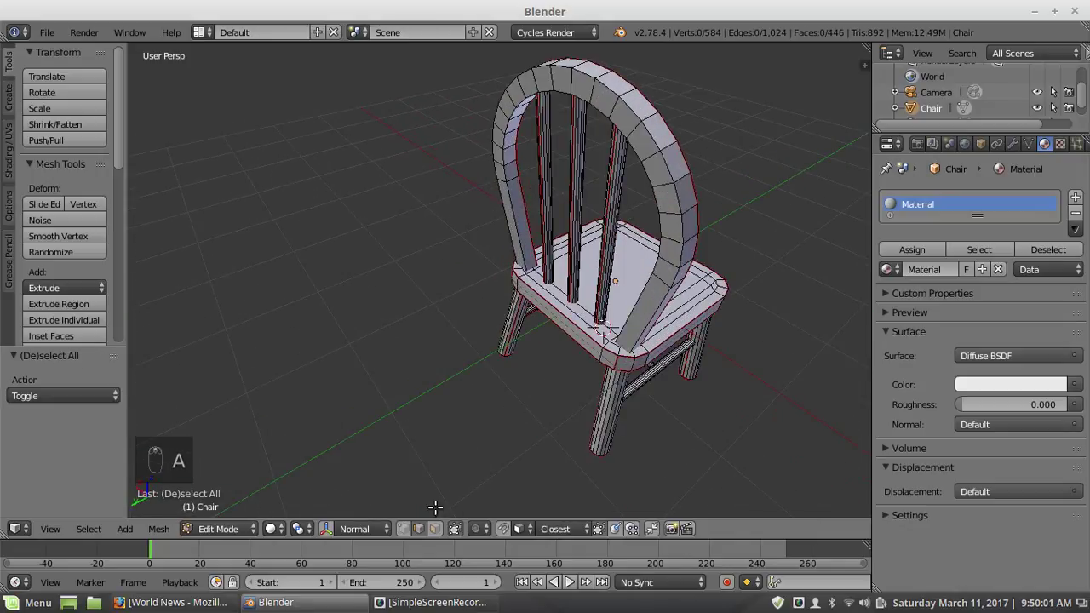
{"action": "left_click", "coordinate": [435, 529]}
{"action": "right_click", "coordinate": [631, 317]}
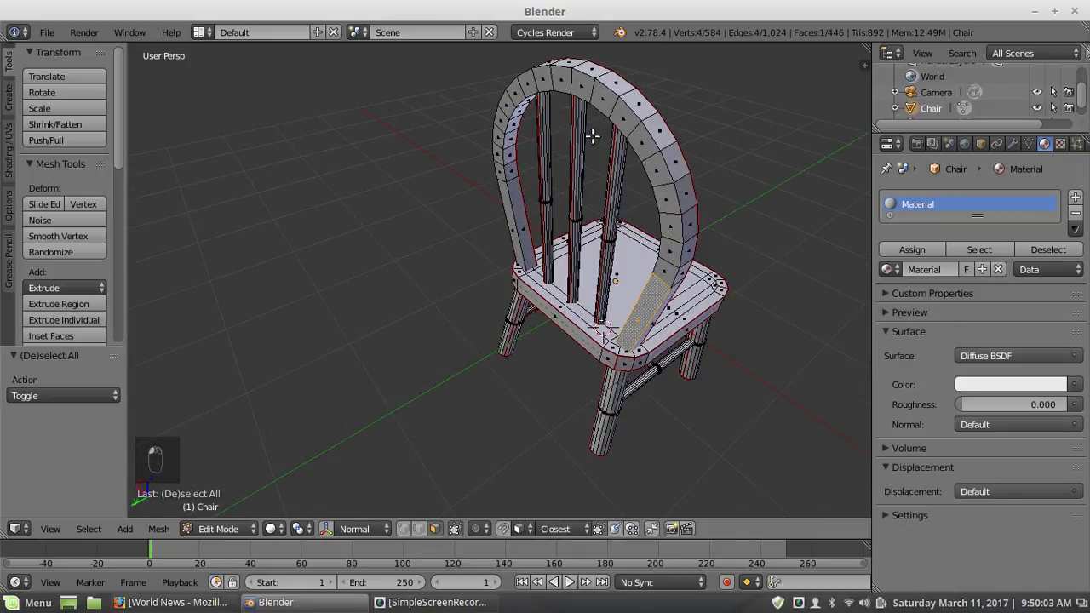
{"action": "right_click", "coordinate": [598, 99], "text": "ctrl"}
{"action": "middle_click_drag", "start_coordinate": [516, 196], "coordinate": [520, 256]}
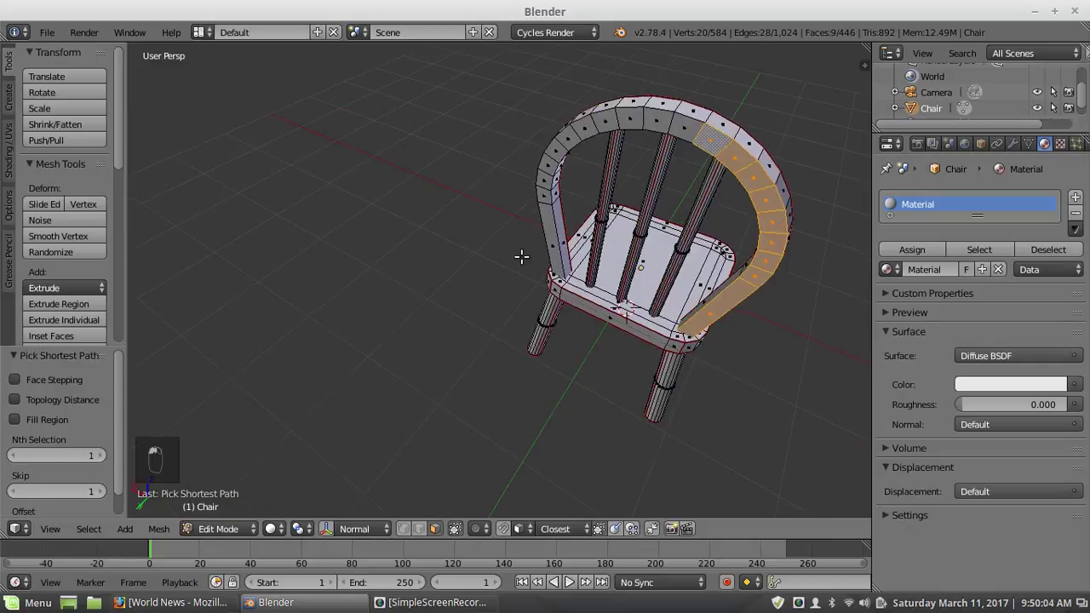
{"action": "right_click", "coordinate": [552, 167], "text": "ctrl"}
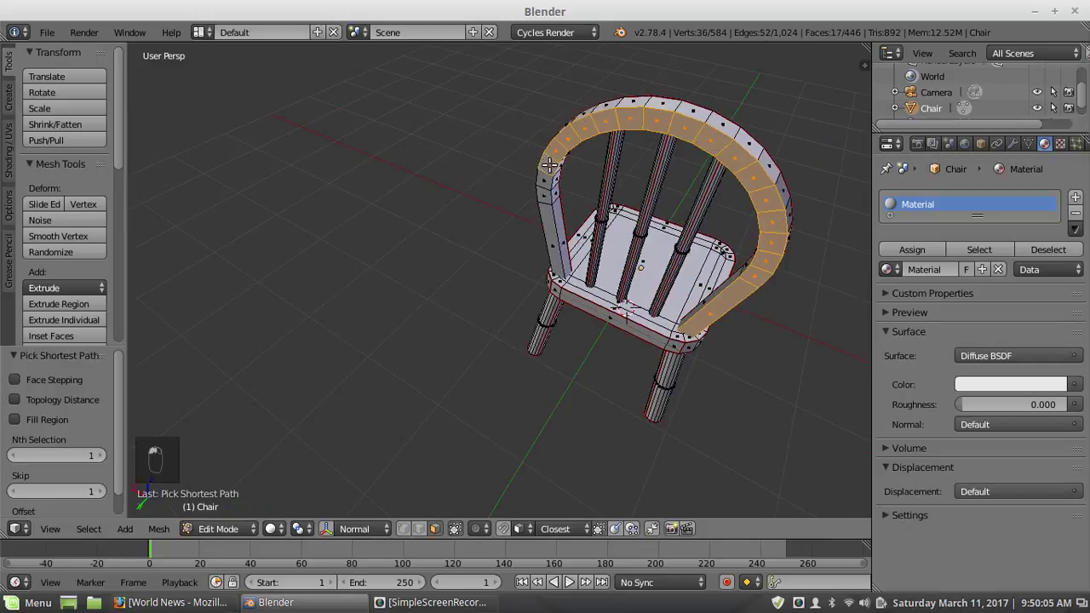
{"action": "right_click", "coordinate": [553, 241], "text": "ctrl"}
Step: Reduce the rear-face selection to its boundary loop, mark it as a seam and clear the selection
{"action": "key", "text": "ctrl+e"}
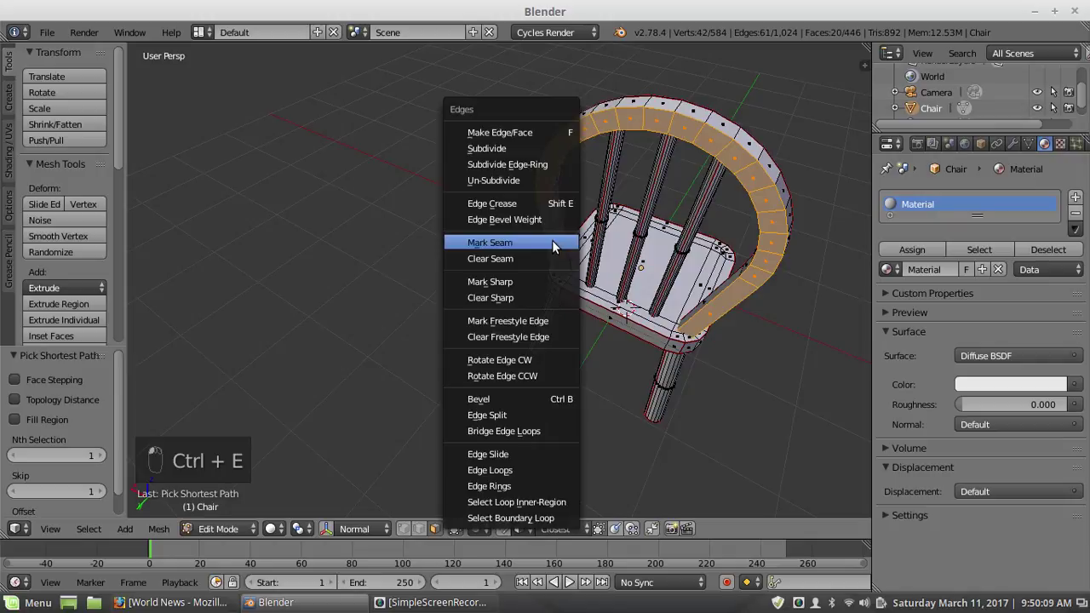
{"action": "key", "text": "y"}
{"action": "key", "text": "ctrl+e"}
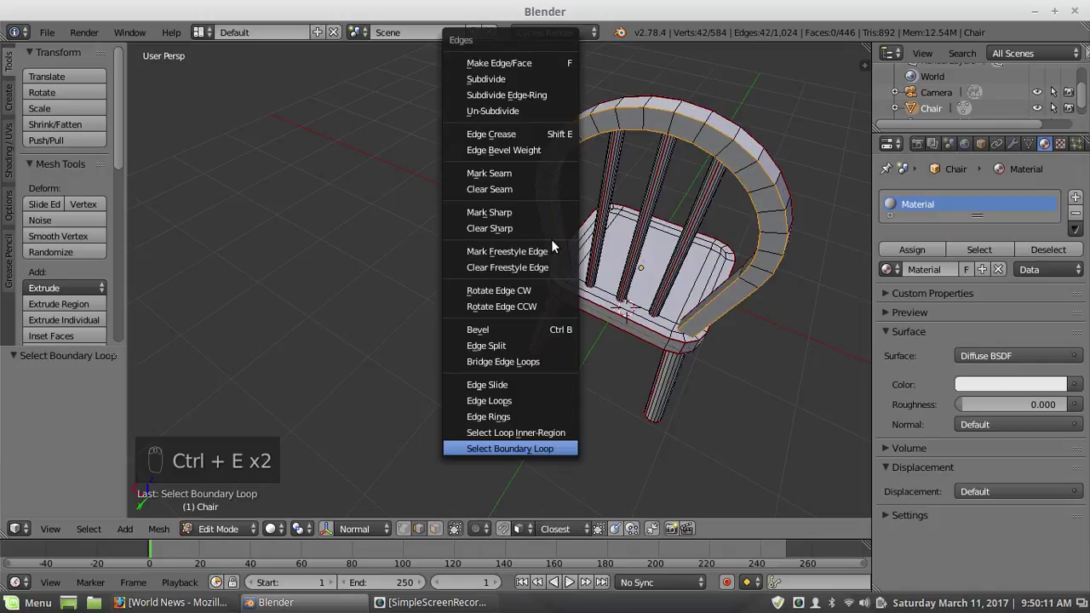
{"action": "left_click", "coordinate": [547, 173]}
{"action": "key", "text": "a"}
Step: Isolate the backrest hoop to examine the end faces of its feet, and reveal the rest of the chair again
{"action": "middle_click_drag", "start_coordinate": [550, 241], "coordinate": [524, 268]}
{"action": "scroll", "coordinate": [521, 257], "scroll_direction": "up", "scroll_amount": 3}
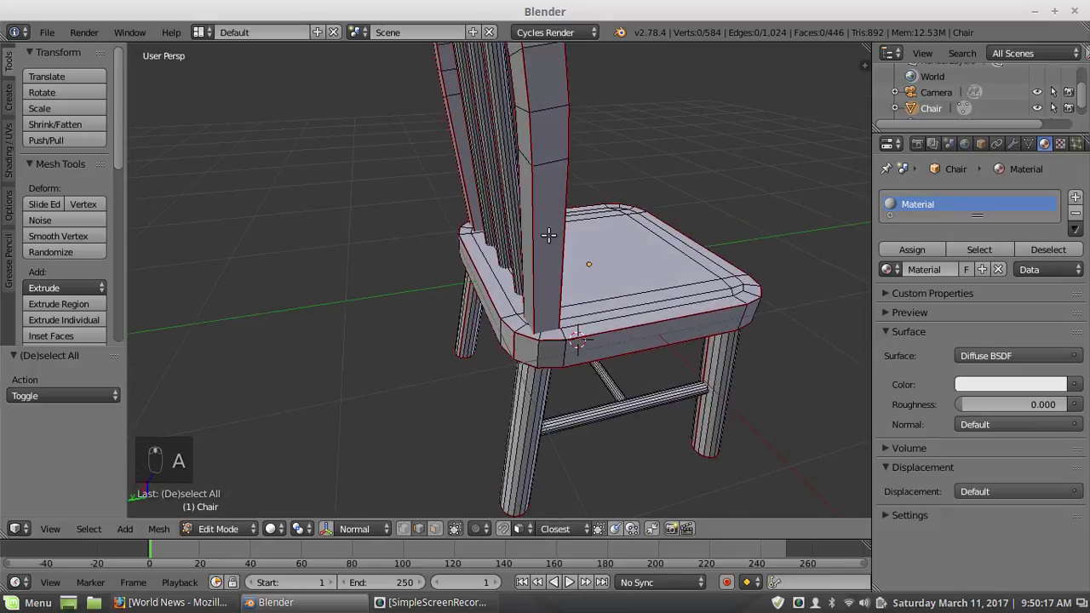
{"action": "key", "text": "l"}
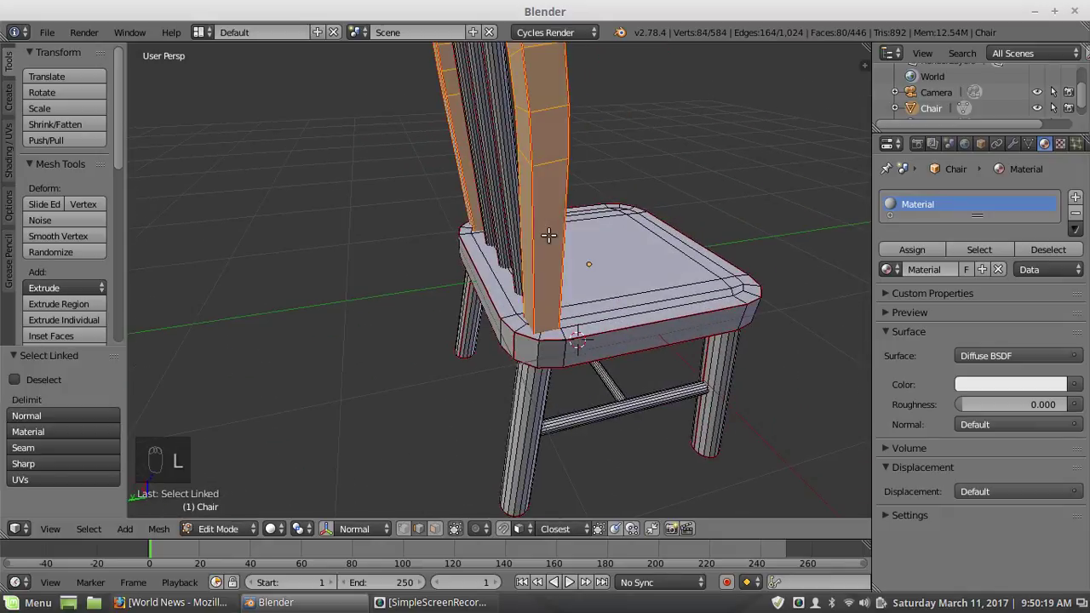
{"action": "key", "text": "shift+h"}
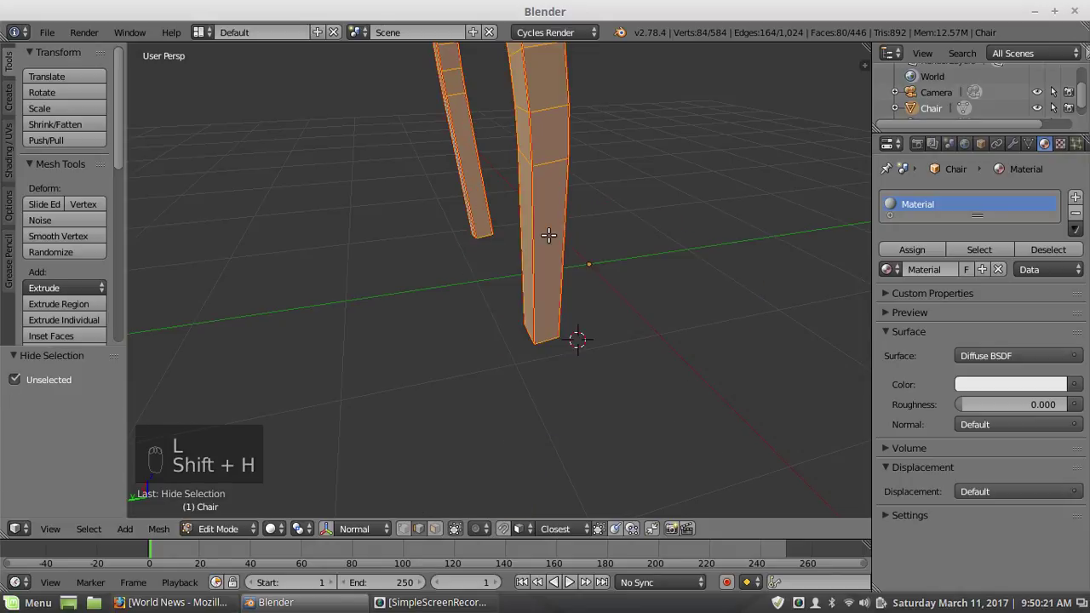
{"action": "middle_click_drag", "start_coordinate": [548, 235], "coordinate": [504, 142]}
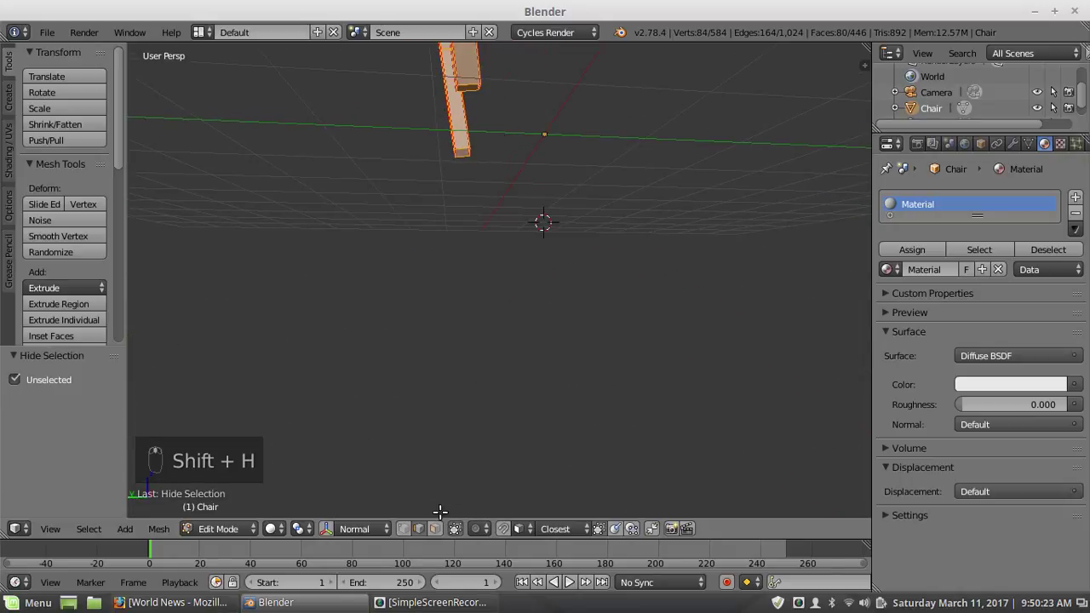
{"action": "left_click", "coordinate": [465, 153]}
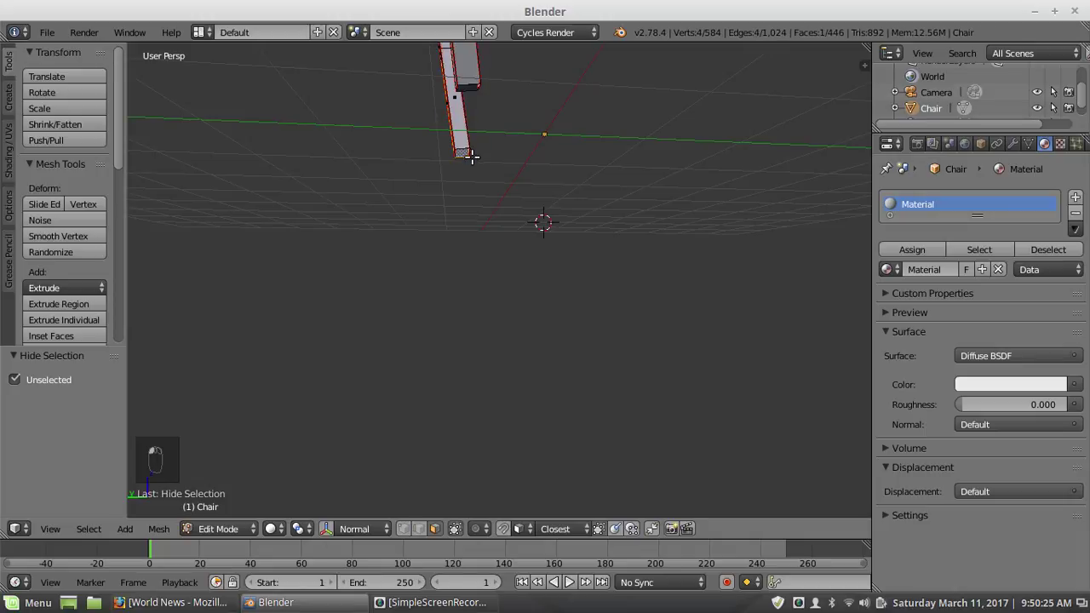
{"action": "middle_click_drag", "start_coordinate": [496, 161], "coordinate": [559, 127]}
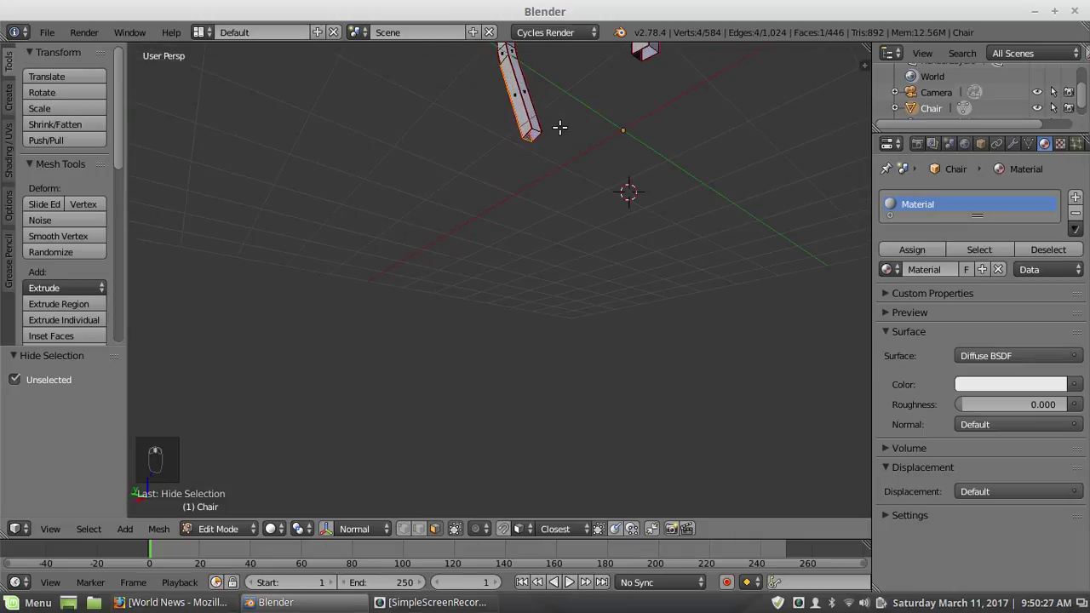
{"action": "key", "text": "a"}
{"action": "middle_click_drag", "start_coordinate": [533, 173], "coordinate": [492, 227]}
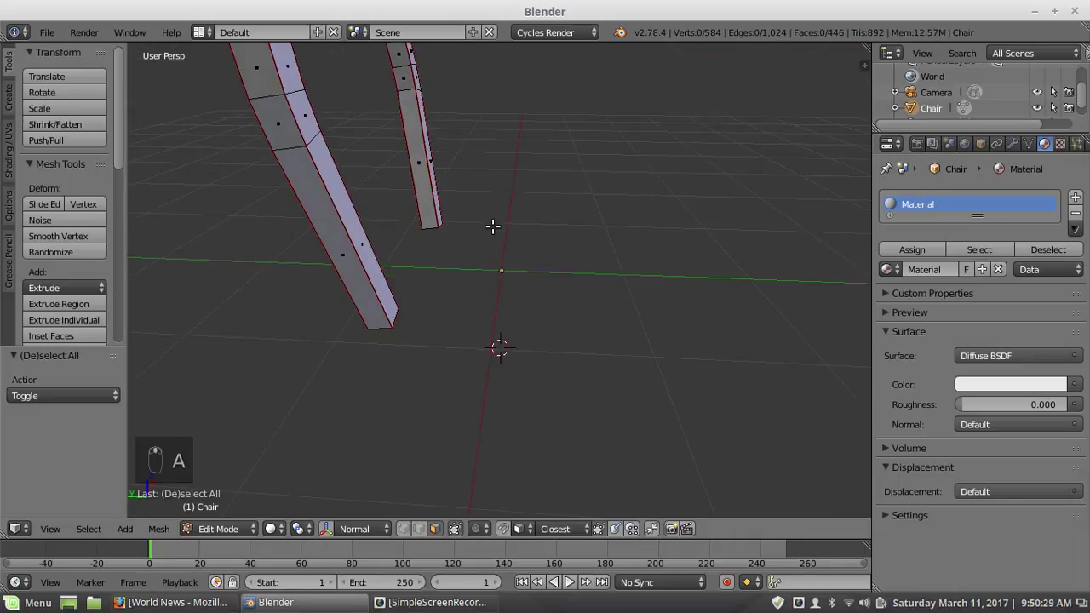
{"action": "key", "text": "alt+h"}
{"action": "key", "text": "a"}
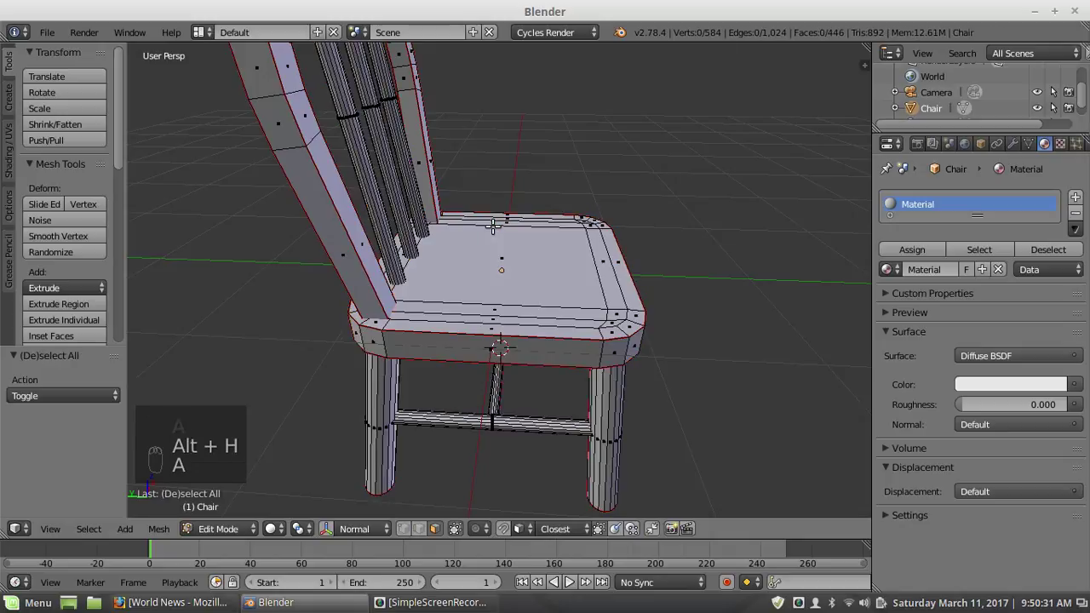
Step: Frame the whole chair and examine the marked seams from several sides
{"action": "scroll", "coordinate": [561, 223], "scroll_direction": "down", "scroll_amount": 5}
{"action": "middle_click_drag", "start_coordinate": [637, 222], "coordinate": [591, 253]}
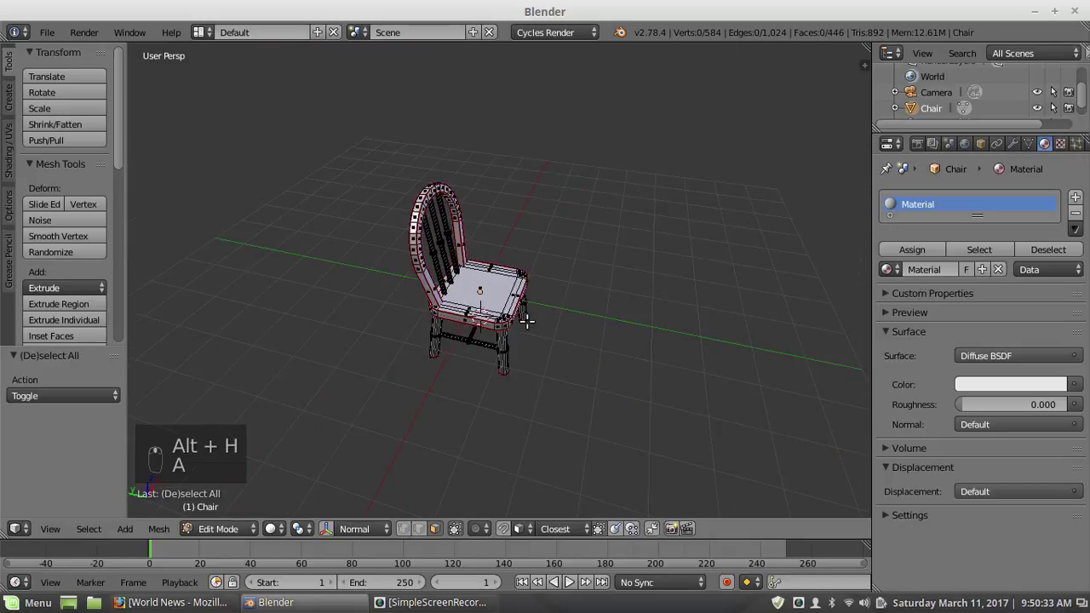
{"action": "key", "text": "a"}
{"action": "key", "text": "KP_Decimal"}
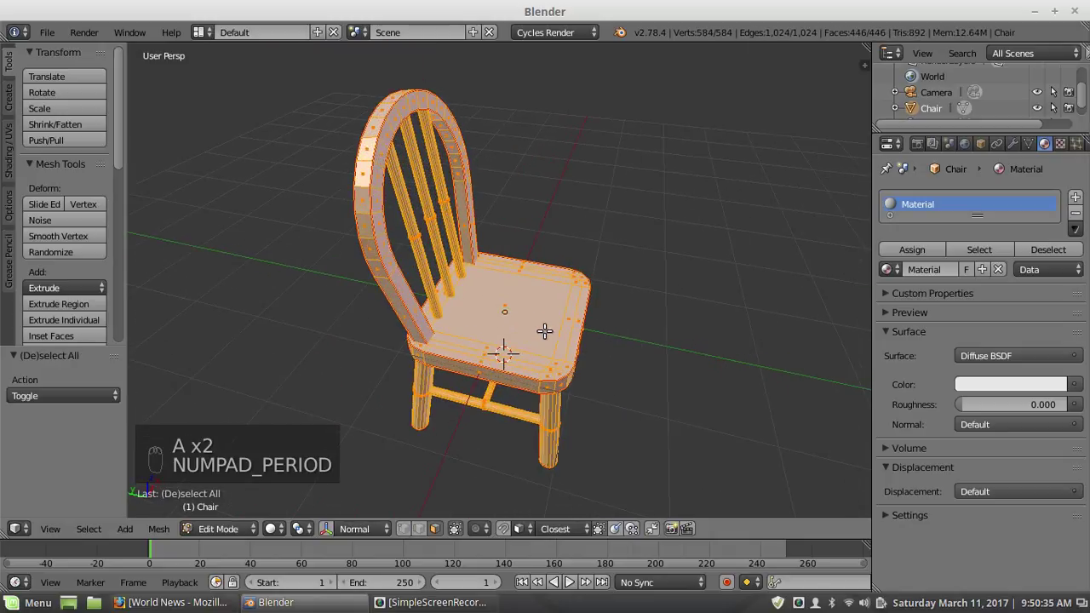
{"action": "key", "text": "a"}
{"action": "middle_click_drag", "start_coordinate": [545, 331], "coordinate": [411, 294]}
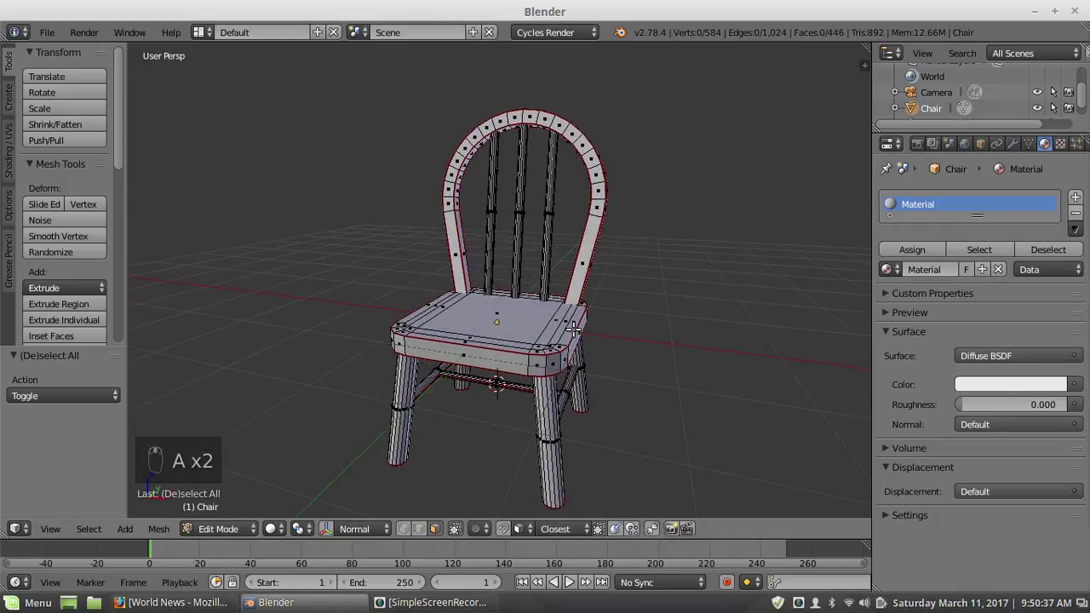
{"action": "middle_click_drag", "start_coordinate": [609, 325], "coordinate": [535, 344]}
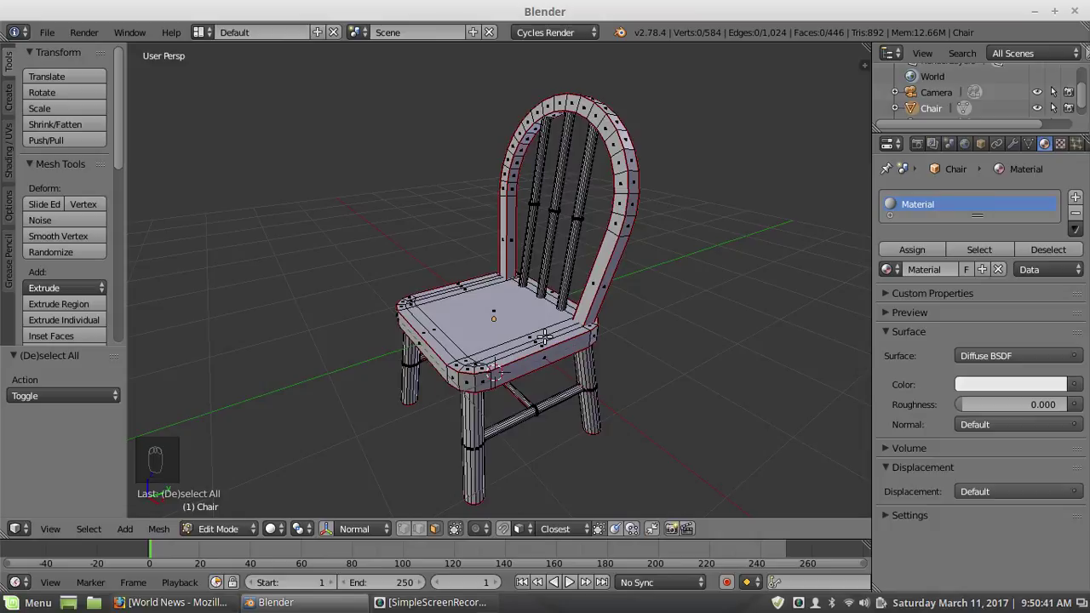
{"action": "middle_click_drag", "start_coordinate": [558, 340], "coordinate": [584, 321]}
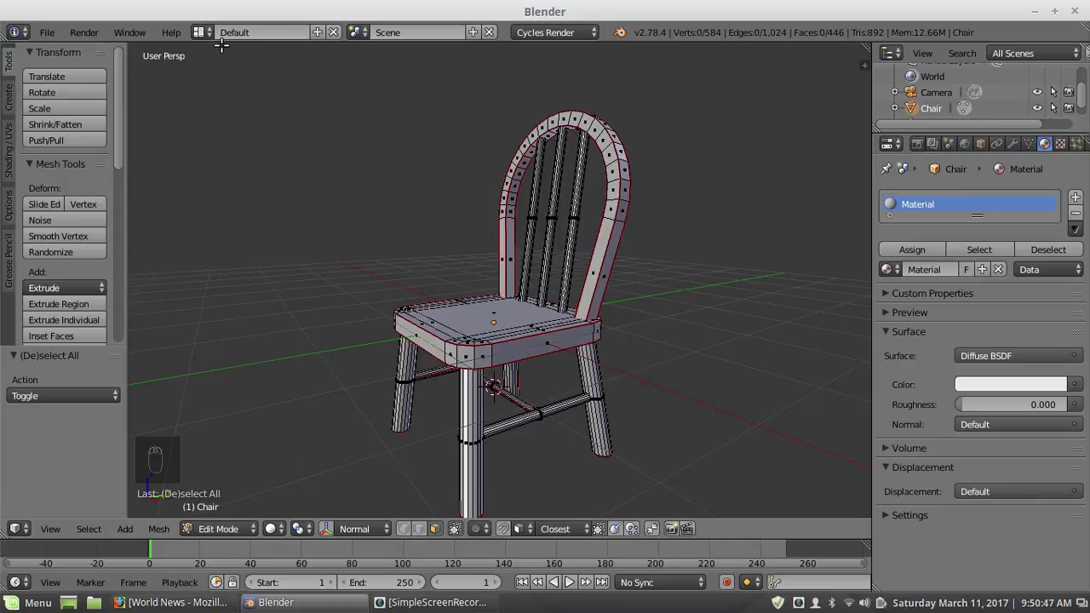
{"action": "key", "text": "a"}
{"action": "key", "text": "a"}
Step: Switch the screen layout to UV Editing and select all of the chair's geometry
{"action": "left_click", "coordinate": [199, 32]}
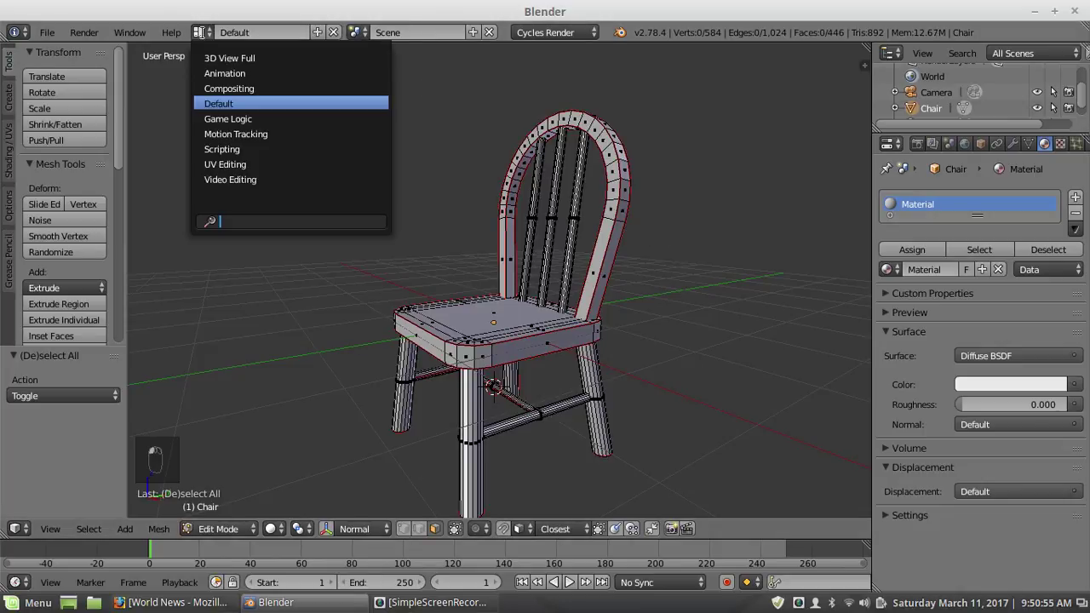
{"action": "left_click", "coordinate": [244, 165]}
{"action": "scroll", "coordinate": [781, 311], "scroll_direction": "down", "scroll_amount": 5}
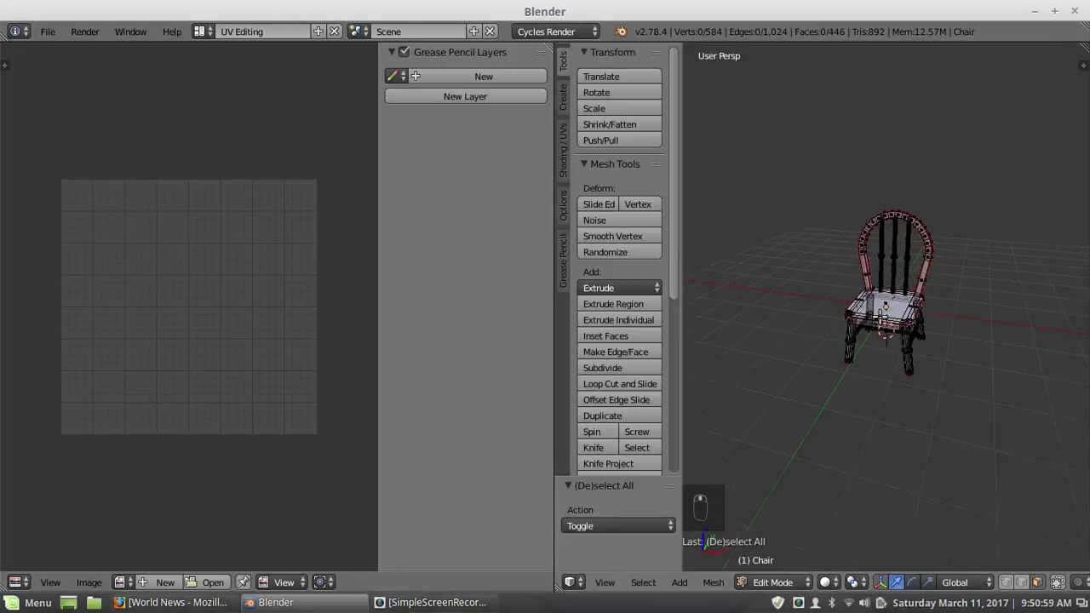
{"action": "scroll", "coordinate": [789, 327], "scroll_direction": "up", "scroll_amount": 3}
{"action": "key", "text": "a"}
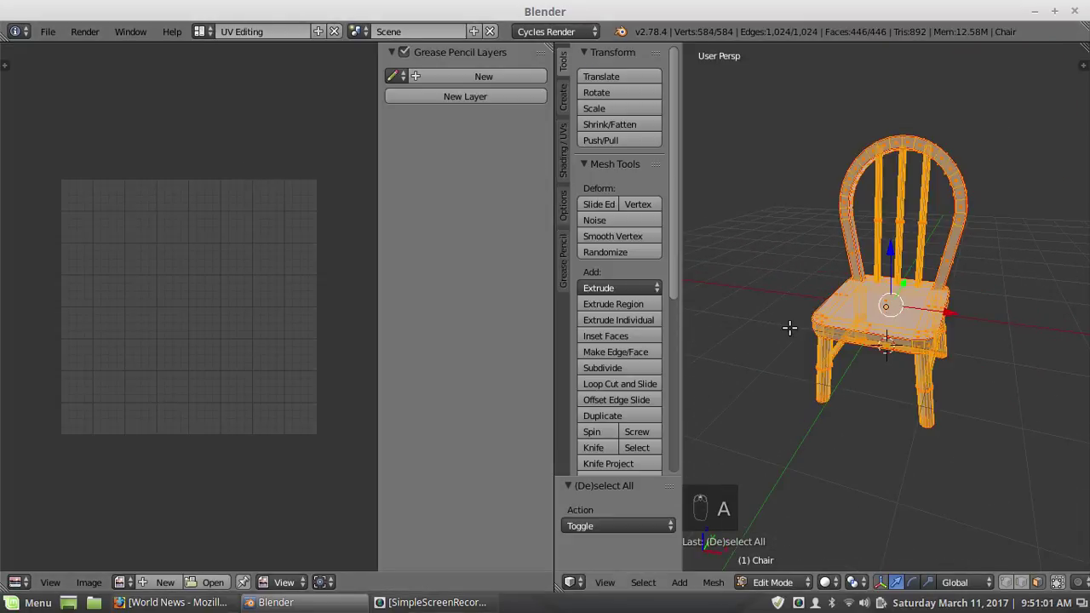
Step: Unwrap all of the chair's selected geometry along its marked seams
{"action": "left_click", "coordinate": [563, 146]}
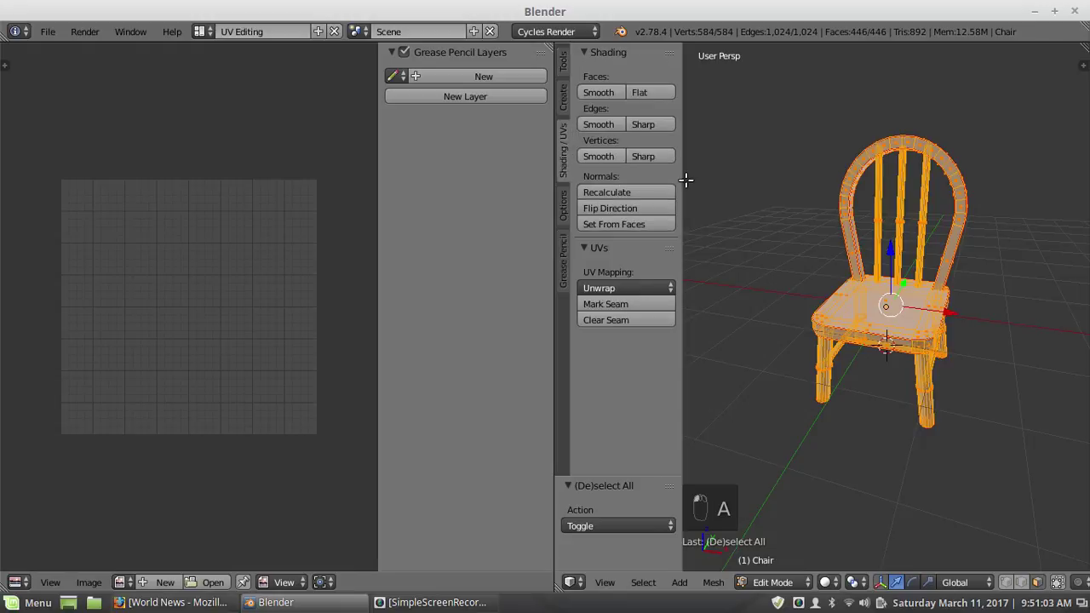
{"action": "left_click", "coordinate": [639, 286]}
{"action": "left_click", "coordinate": [642, 307]}
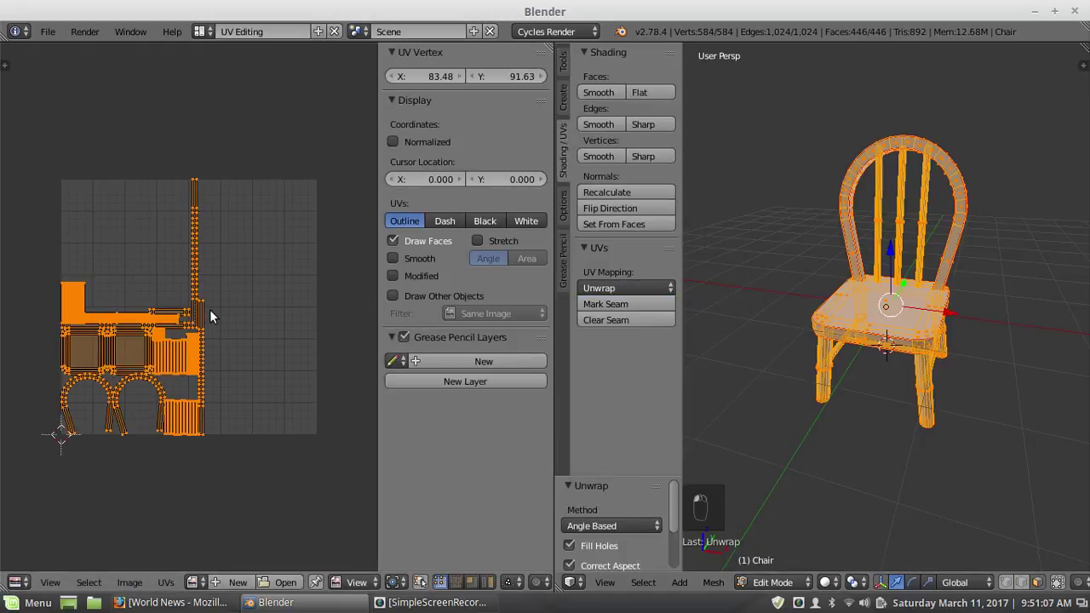
{"action": "scroll", "coordinate": [210, 309], "scroll_direction": "up", "scroll_amount": 2}
{"action": "scroll", "coordinate": [207, 311], "scroll_direction": "down", "scroll_amount": 1}
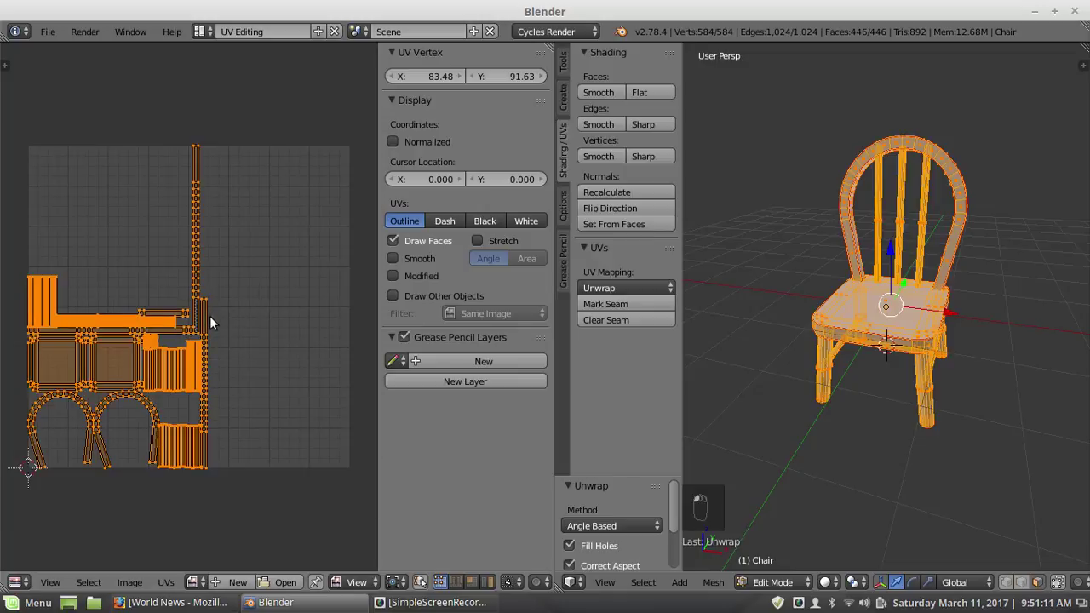
Step: Pack the chair's UV islands into the image area, running Pack Islands twice for a different arrangement
{"action": "key", "text": "ctrl+p"}
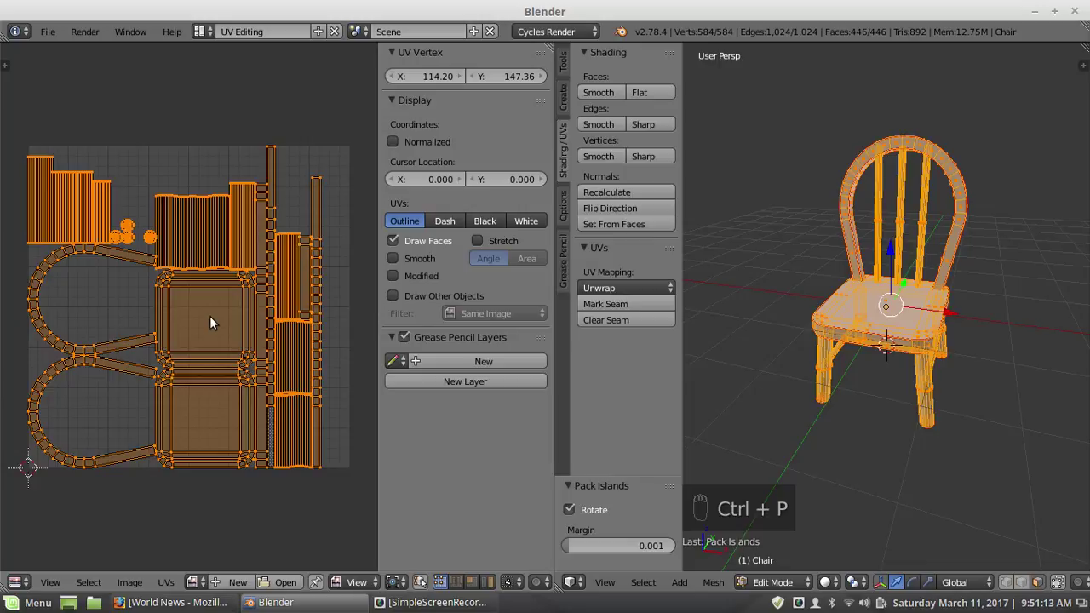
{"action": "scroll", "coordinate": [247, 391], "scroll_direction": "up", "scroll_amount": 2}
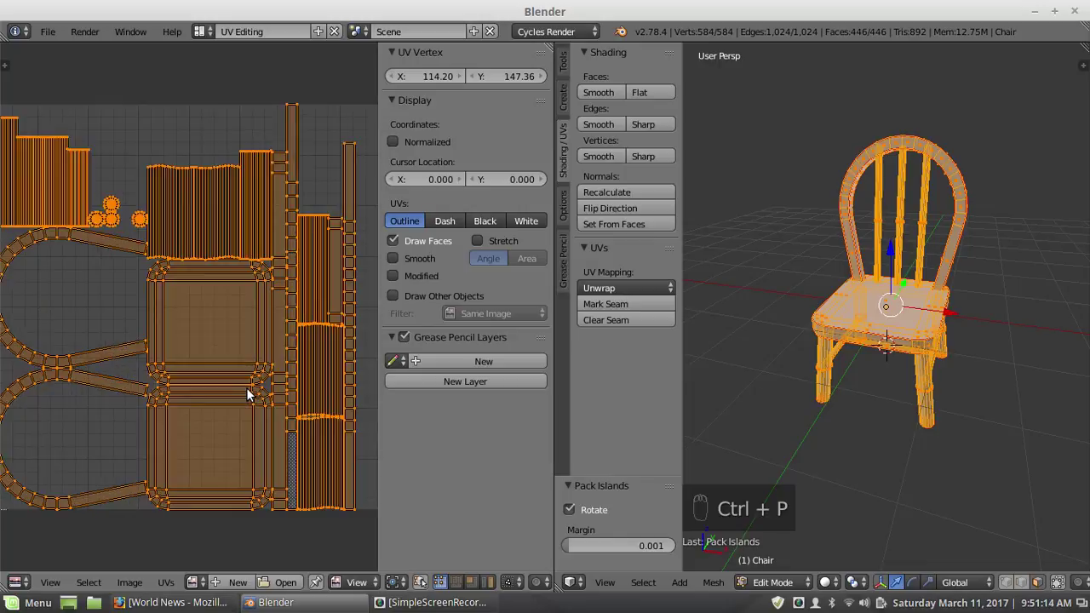
{"action": "left_click", "coordinate": [166, 582]}
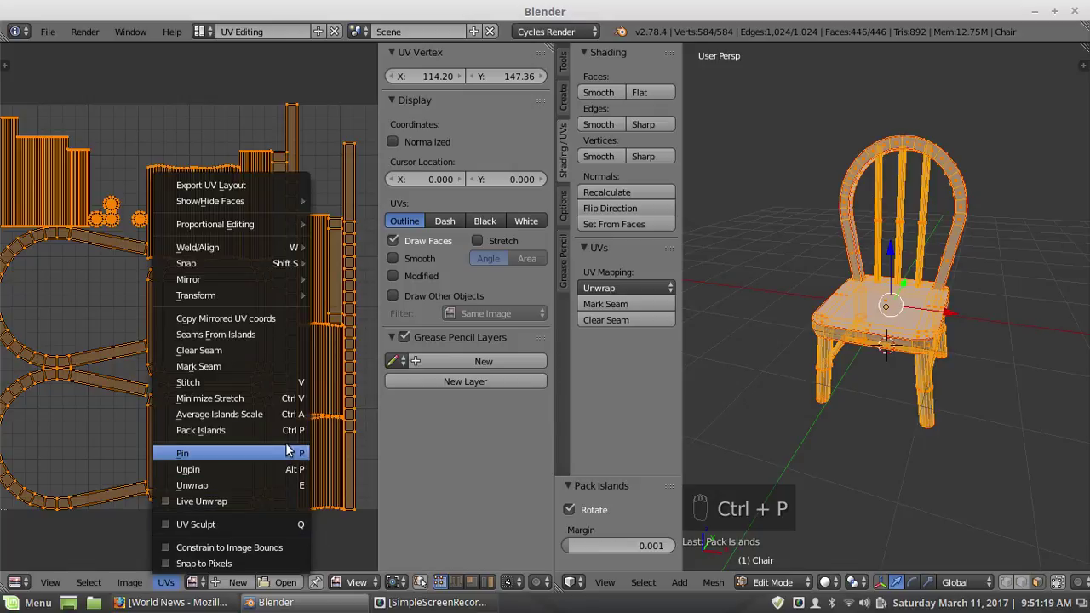
{"action": "left_click", "coordinate": [272, 431]}
{"action": "scroll", "coordinate": [256, 427], "scroll_direction": "down", "scroll_amount": 4}
{"action": "scroll", "coordinate": [255, 426], "scroll_direction": "up", "scroll_amount": 4}
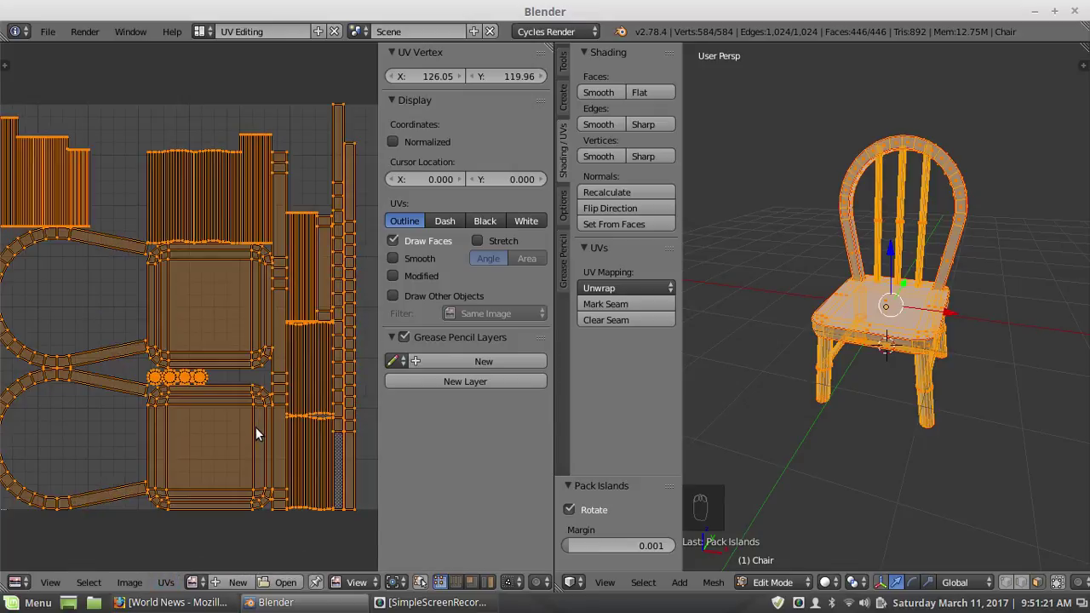
{"action": "scroll", "coordinate": [224, 412], "scroll_direction": "down", "scroll_amount": 2}
{"action": "scroll", "coordinate": [212, 494], "scroll_direction": "up", "scroll_amount": 1}
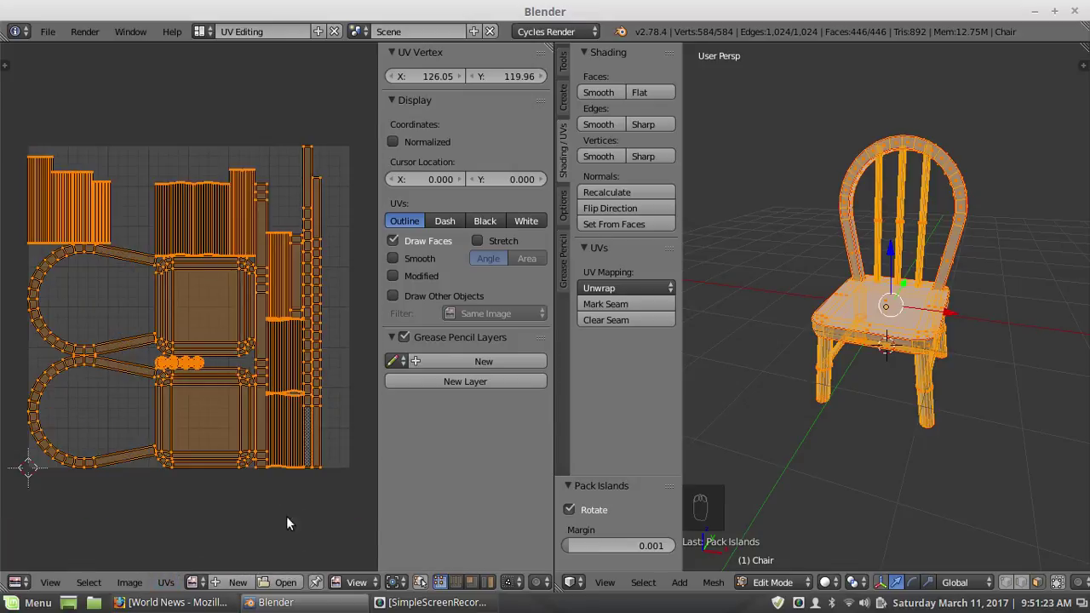
Step: Scale every UV island about its own centre to about 0.833 to leave gaps between them, and clear the selection
{"action": "left_click", "coordinate": [394, 582]}
{"action": "key", "text": "s"}
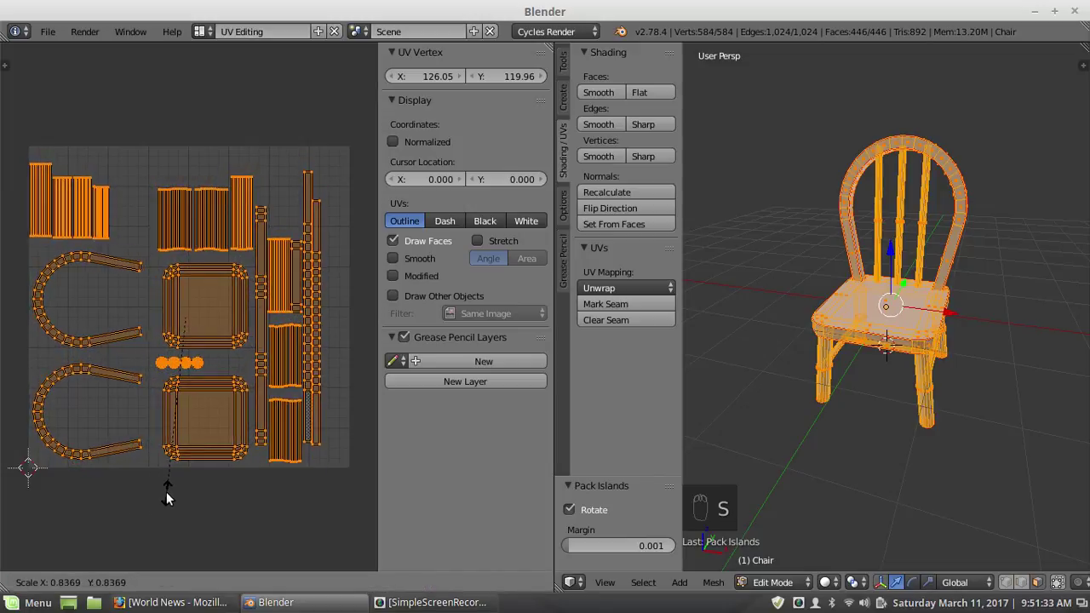
{"action": "left_click", "coordinate": [166, 490]}
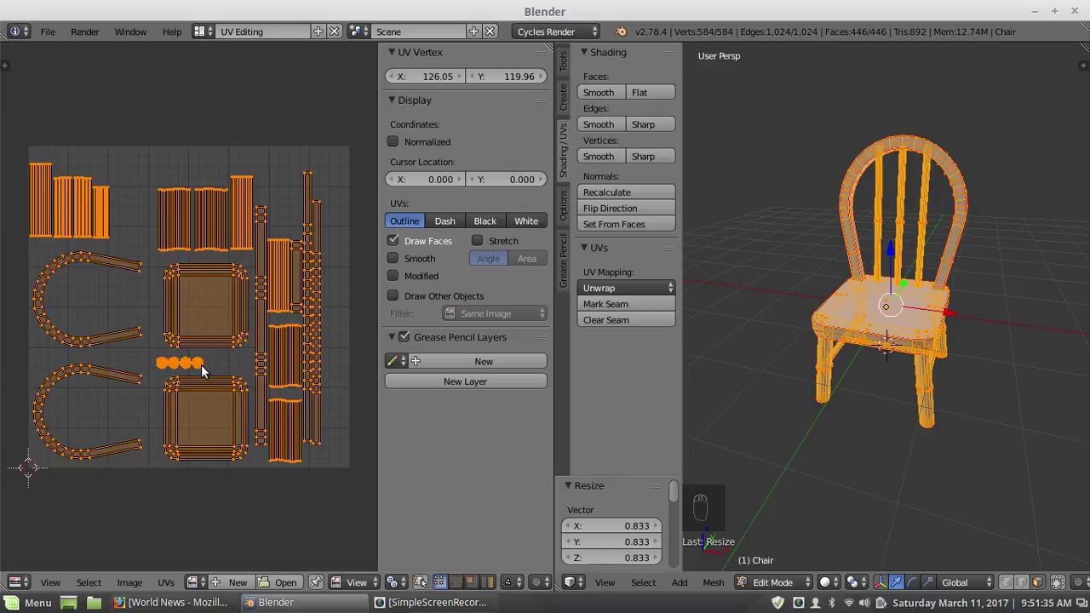
{"action": "key", "text": "a"}
Step: Examine the spacing between the hoop, seat, leg and spindle islands across the UV layout
{"action": "scroll", "coordinate": [201, 392], "scroll_direction": "down", "scroll_amount": 2}
{"action": "scroll", "coordinate": [166, 400], "scroll_direction": "up", "scroll_amount": 2}
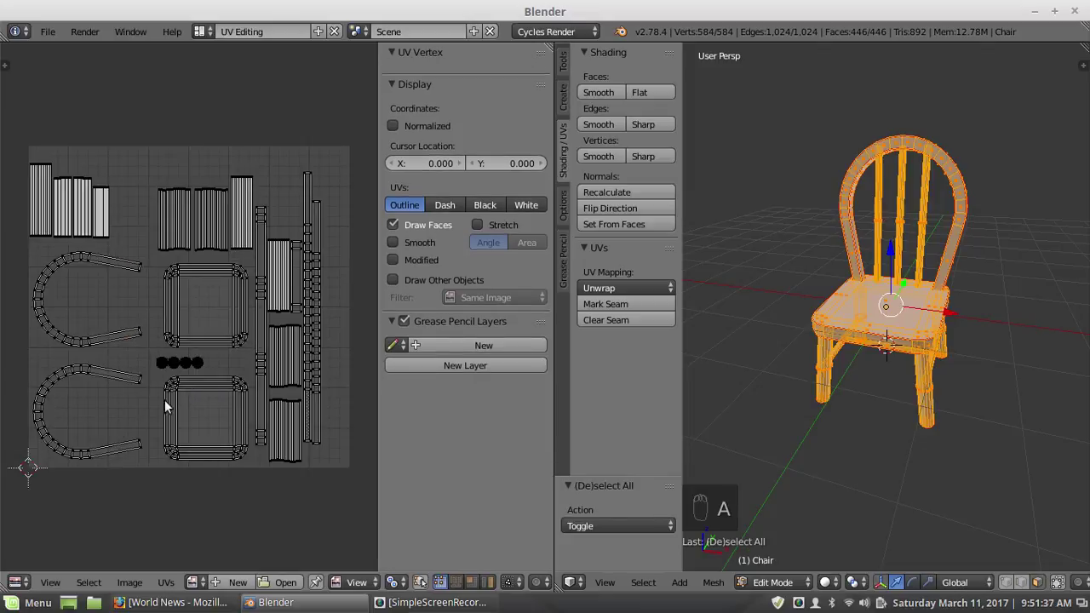
{"action": "middle_click_drag", "start_coordinate": [165, 400], "coordinate": [162, 364]}
{"action": "scroll", "coordinate": [162, 363], "scroll_direction": "up", "scroll_amount": 1}
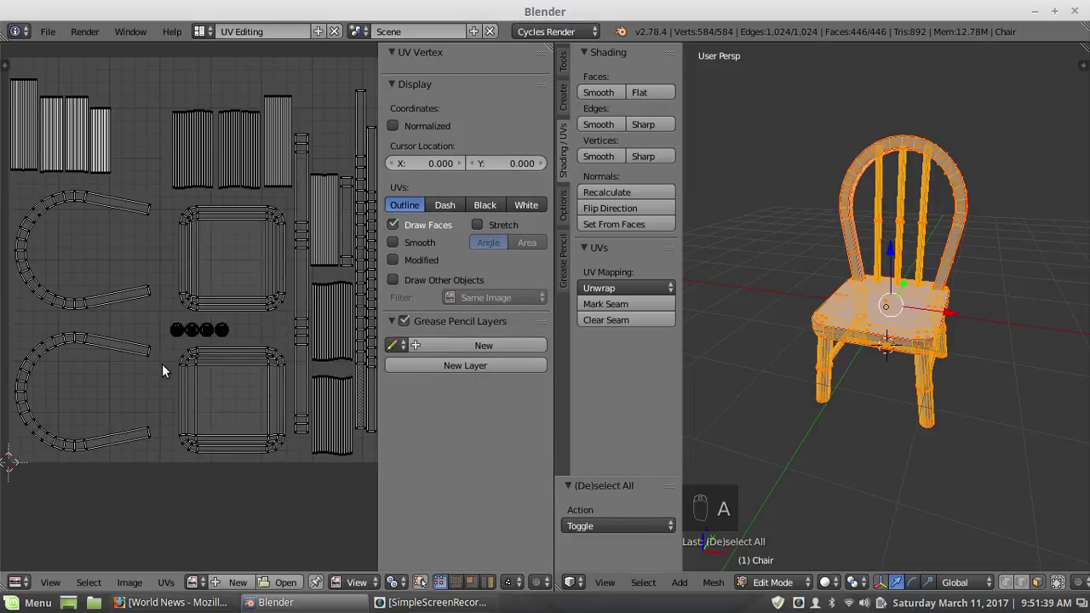
{"action": "scroll", "coordinate": [161, 363], "scroll_direction": "down", "scroll_amount": 1}
{"action": "scroll", "coordinate": [206, 344], "scroll_direction": "up", "scroll_amount": 2}
{"action": "scroll", "coordinate": [205, 344], "scroll_direction": "down", "scroll_amount": 3}
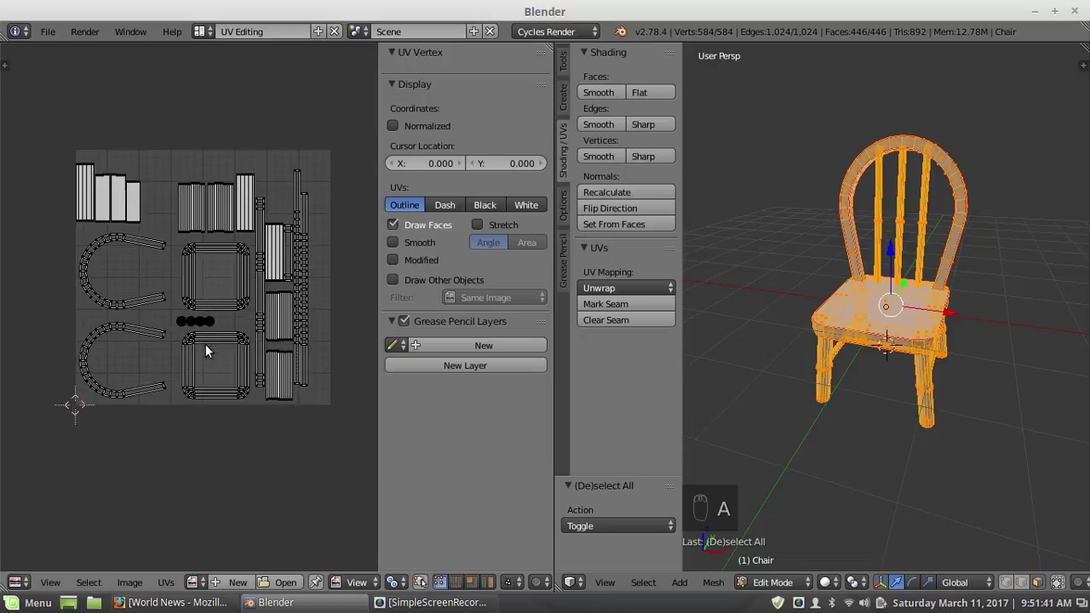
{"action": "scroll", "coordinate": [194, 267], "scroll_direction": "up", "scroll_amount": 3}
{"action": "scroll", "coordinate": [244, 304], "scroll_direction": "down", "scroll_amount": 2}
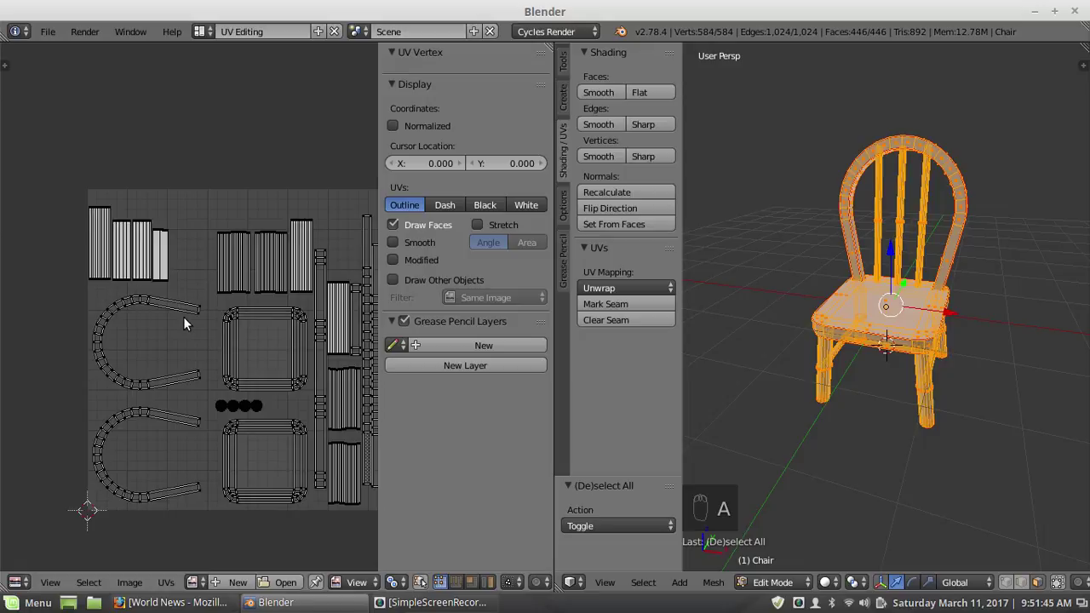
{"action": "scroll", "coordinate": [184, 318], "scroll_direction": "up", "scroll_amount": 4}
{"action": "scroll", "coordinate": [184, 318], "scroll_direction": "down", "scroll_amount": 4}
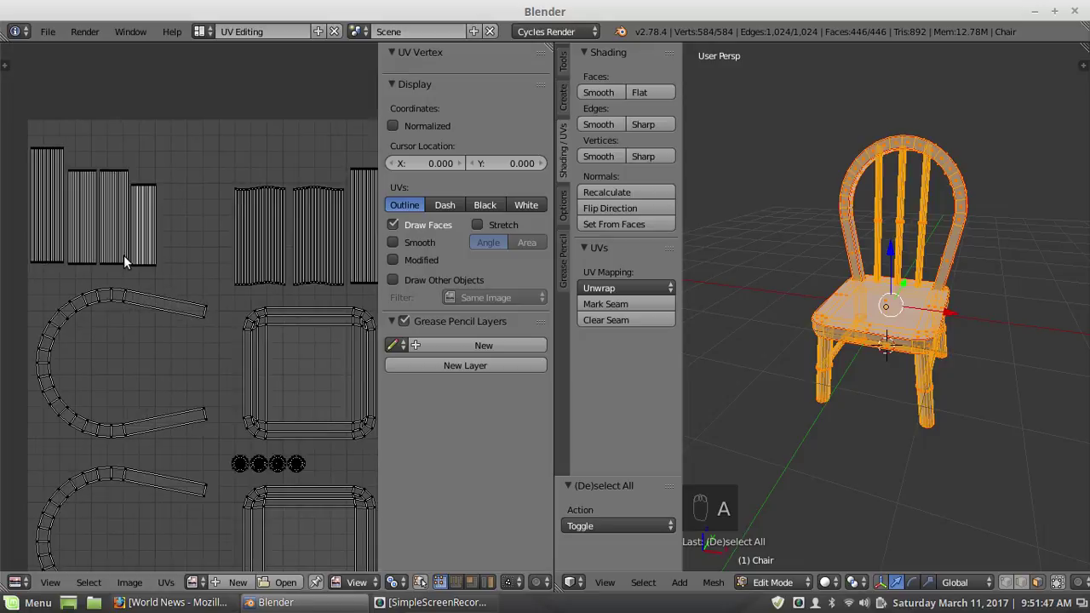
{"action": "scroll", "coordinate": [124, 255], "scroll_direction": "up", "scroll_amount": 4}
{"action": "scroll", "coordinate": [123, 255], "scroll_direction": "down", "scroll_amount": 2}
Step: Hide the UV editor's properties region and examine the gap between the two long hoop strips
{"action": "key", "text": "n"}
{"action": "scroll", "coordinate": [256, 295], "scroll_direction": "down", "scroll_amount": 4}
{"action": "scroll", "coordinate": [285, 298], "scroll_direction": "up", "scroll_amount": 3}
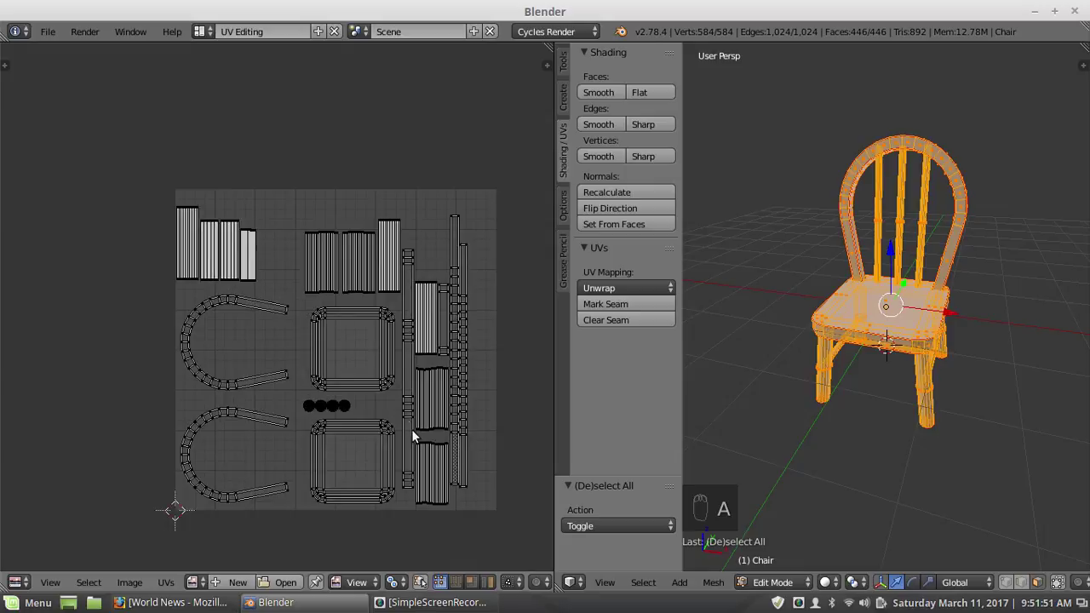
{"action": "scroll", "coordinate": [411, 429], "scroll_direction": "up", "scroll_amount": 4}
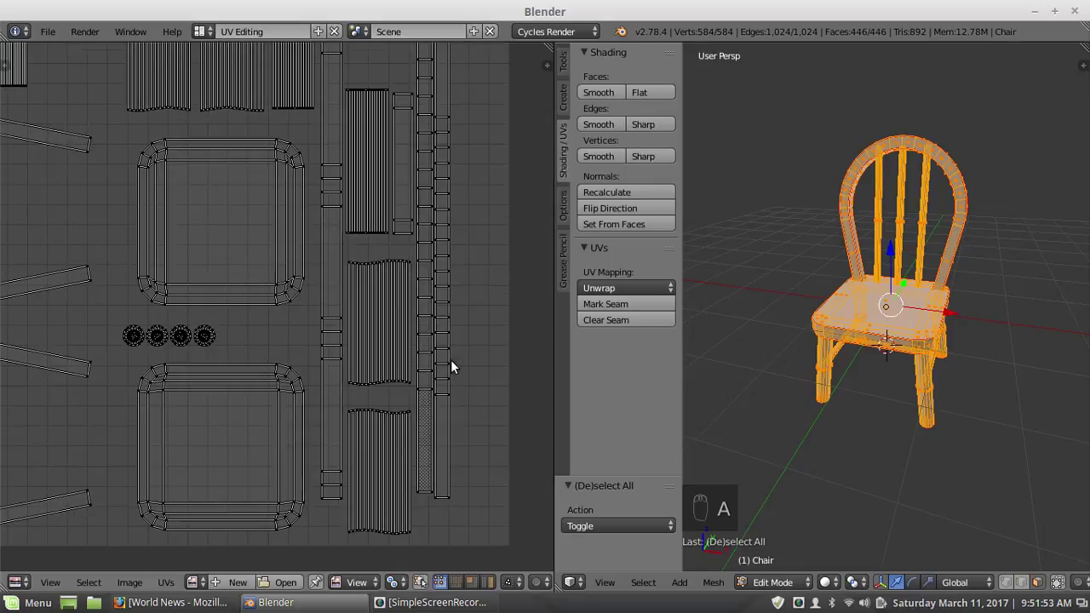
{"action": "scroll", "coordinate": [451, 359], "scroll_direction": "down", "scroll_amount": 1}
{"action": "scroll", "coordinate": [397, 360], "scroll_direction": "down", "scroll_amount": 1}
{"action": "scroll", "coordinate": [280, 394], "scroll_direction": "up", "scroll_amount": 1}
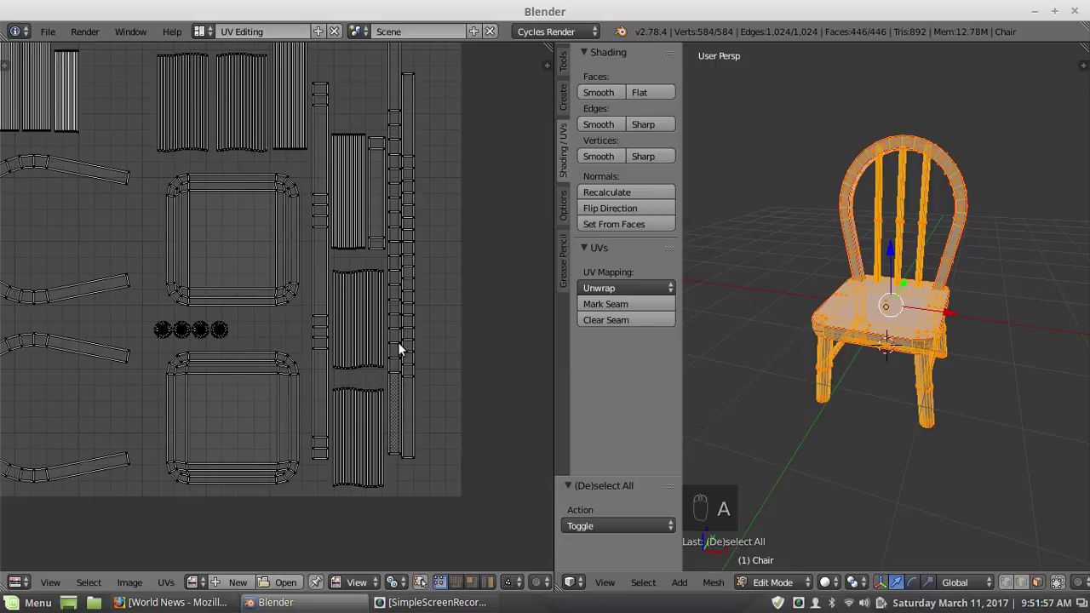
{"action": "key", "text": "l"}
{"action": "key", "text": "l"}
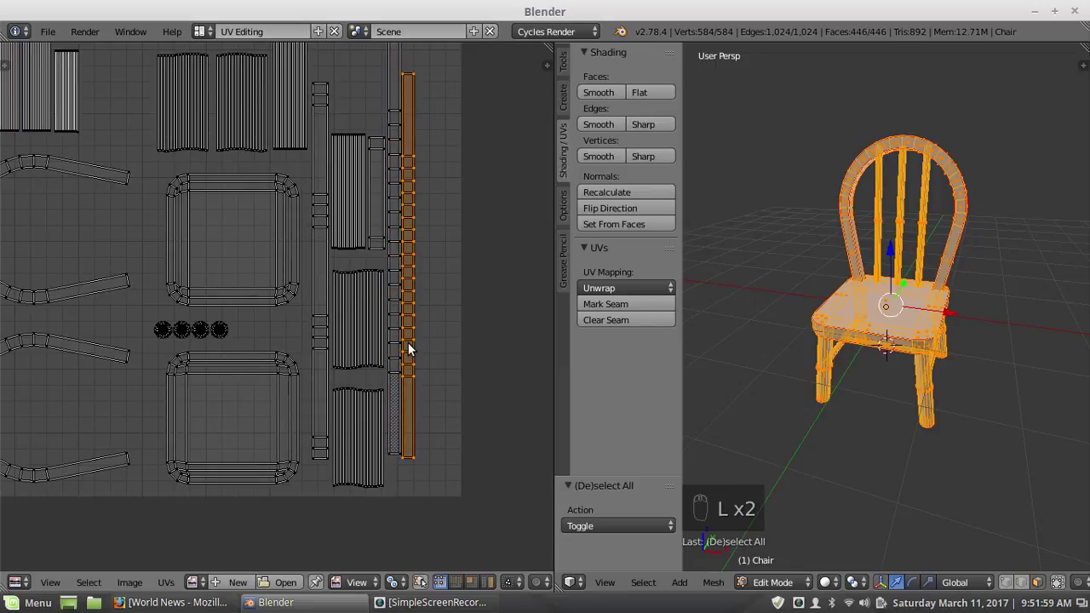
{"action": "key", "text": "shift+l"}
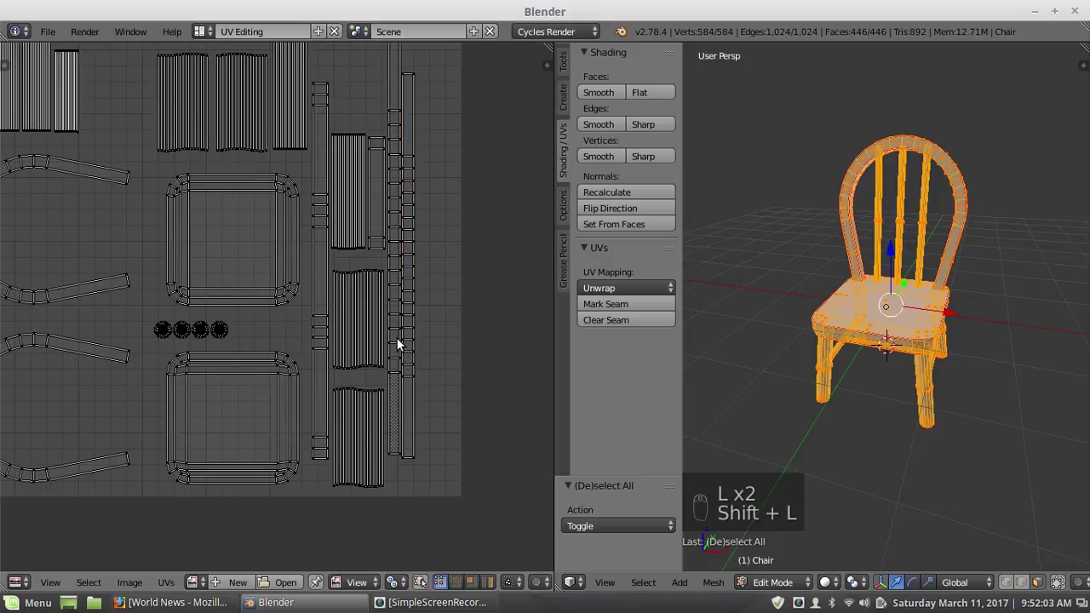
{"action": "key", "text": "shift+l"}
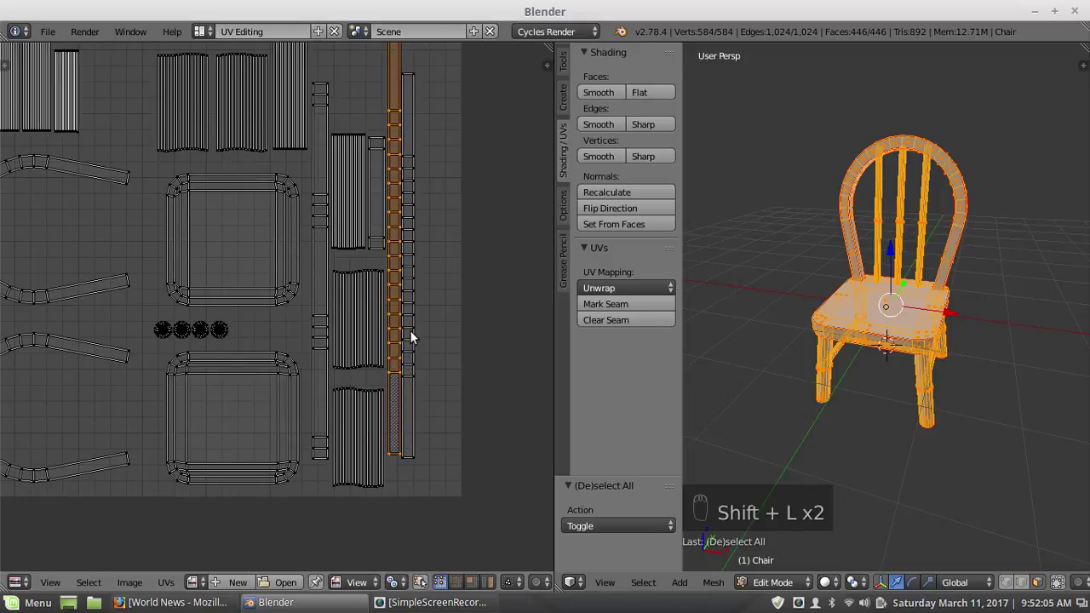
{"action": "key", "text": "shift+l"}
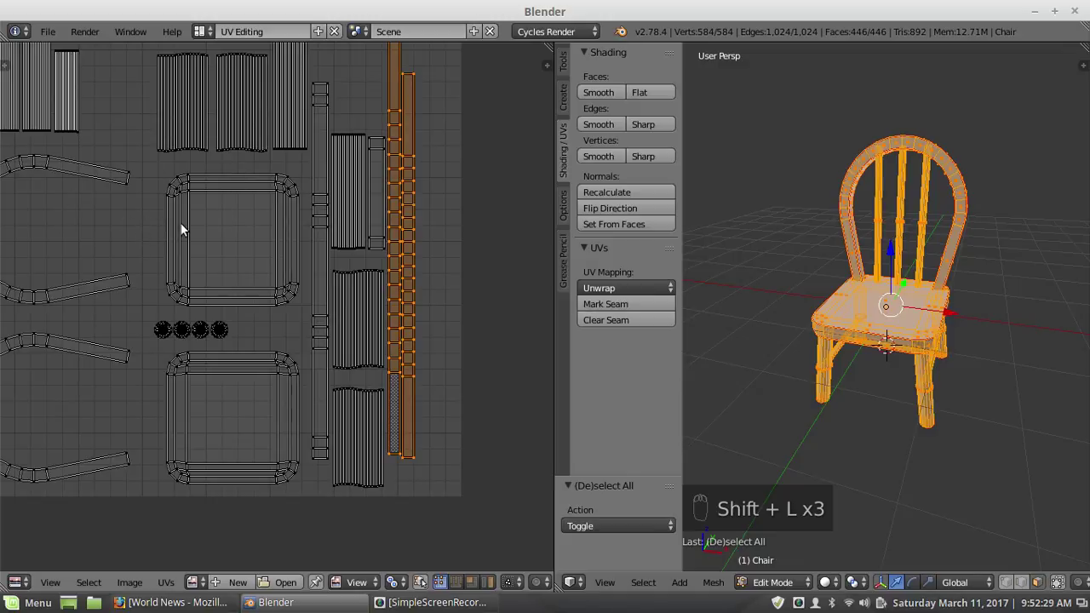
{"action": "key", "text": "a"}
Step: Select the two long hoop strip islands, shift them along X towards the layout's right edge and clear the selection
{"action": "scroll", "coordinate": [216, 218], "scroll_direction": "down", "scroll_amount": 5}
{"action": "scroll", "coordinate": [212, 273], "scroll_direction": "up", "scroll_amount": 3}
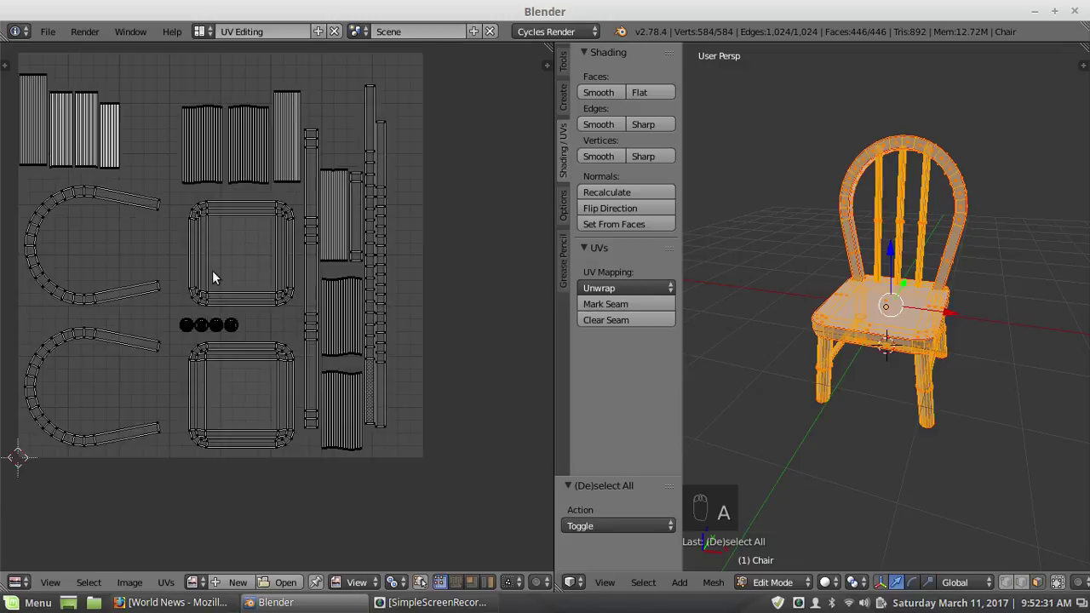
{"action": "scroll", "coordinate": [246, 288], "scroll_direction": "up", "scroll_amount": 3}
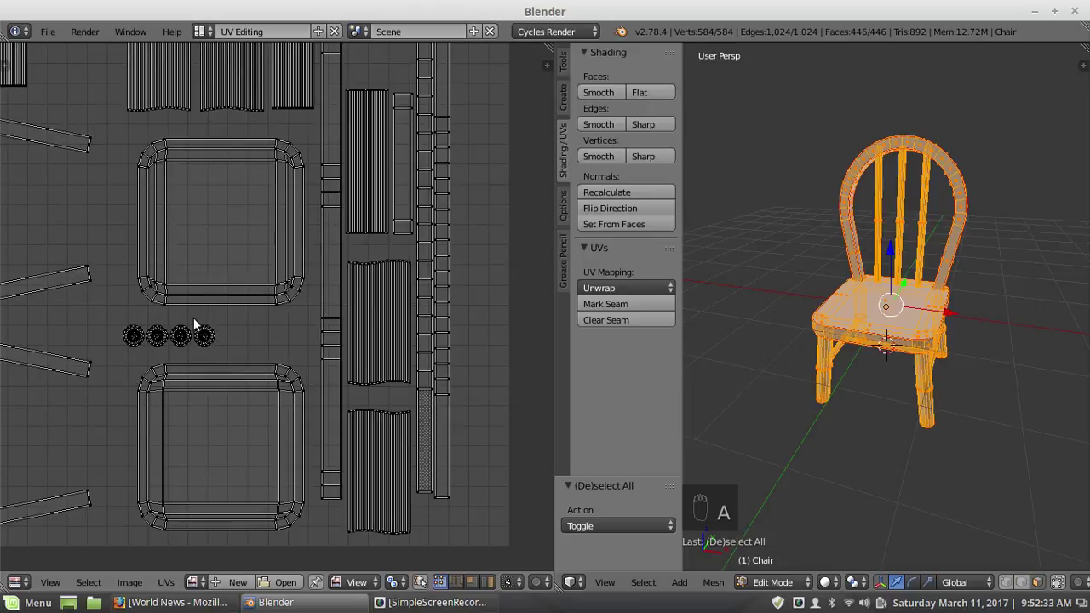
{"action": "scroll", "coordinate": [246, 288], "scroll_direction": "down", "scroll_amount": 3}
{"action": "scroll", "coordinate": [383, 333], "scroll_direction": "up", "scroll_amount": 1}
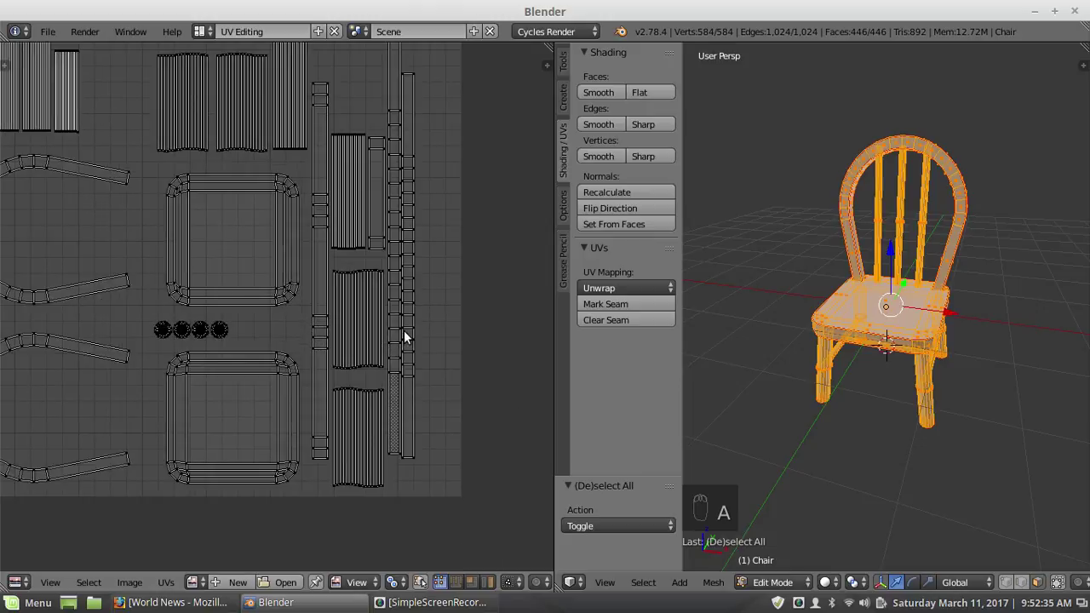
{"action": "key", "text": "l"}
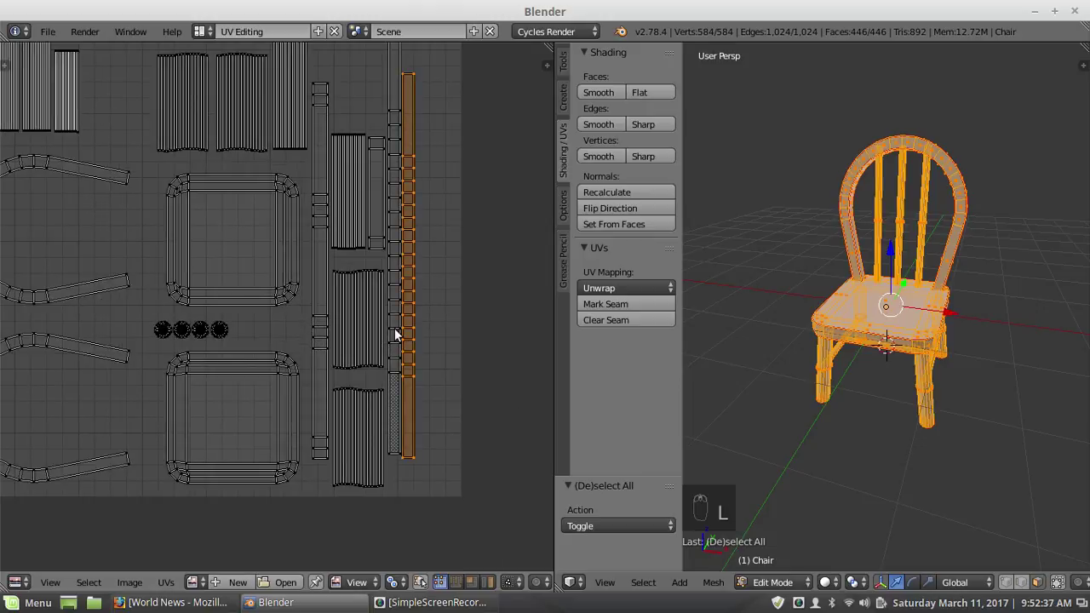
{"action": "key", "text": "shift+l"}
{"action": "key", "text": "g"}
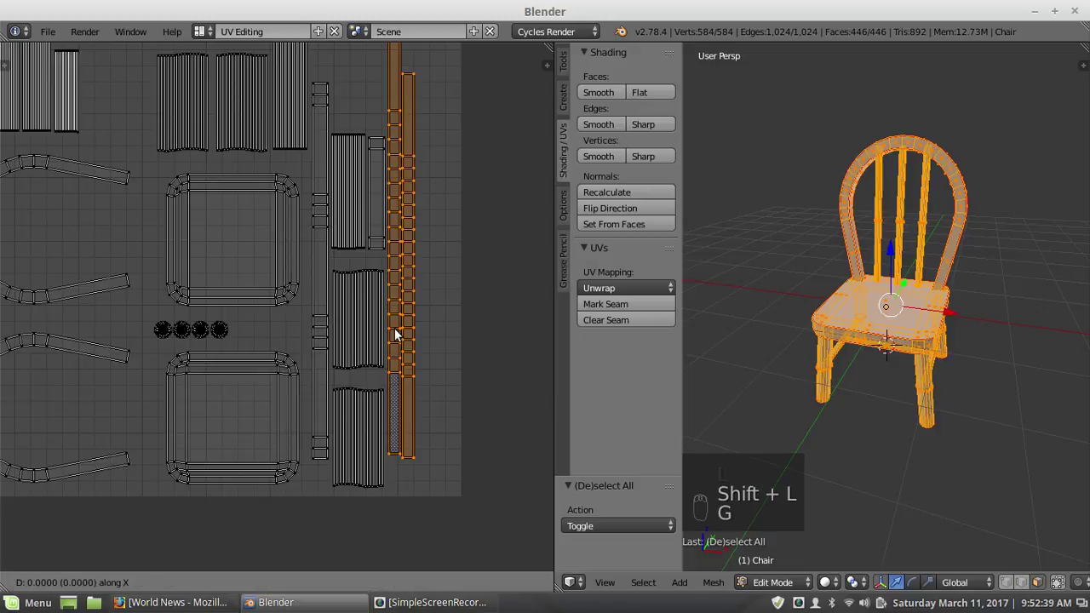
{"action": "left_click", "coordinate": [412, 327]}
{"action": "key", "text": "a"}
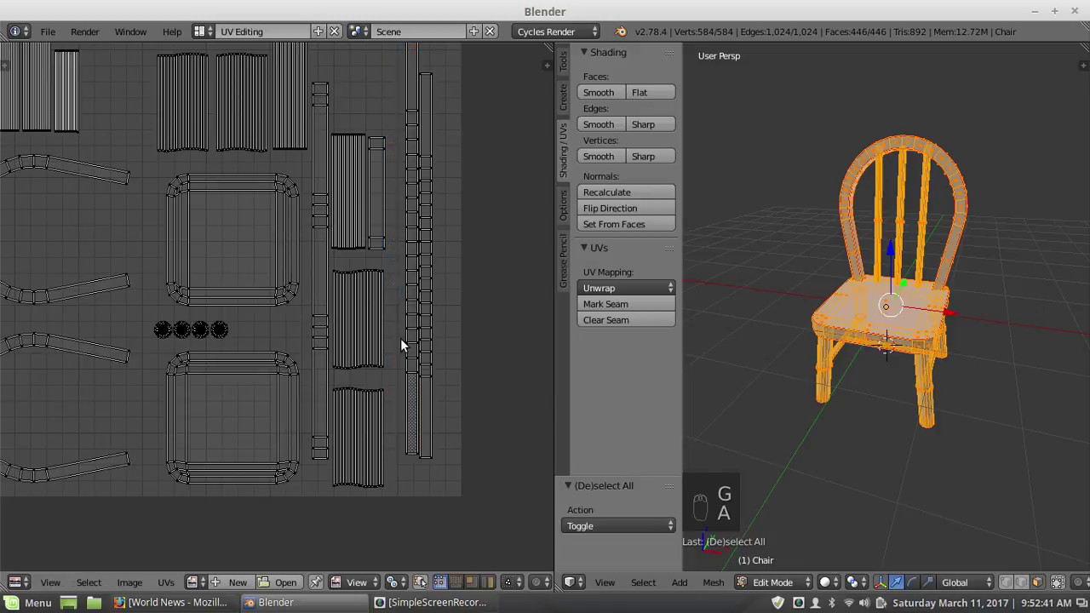
Step: Move the left long hoop strip about -5.2 along X, away from the other long strip, and deselect it
{"action": "key", "text": "l"}
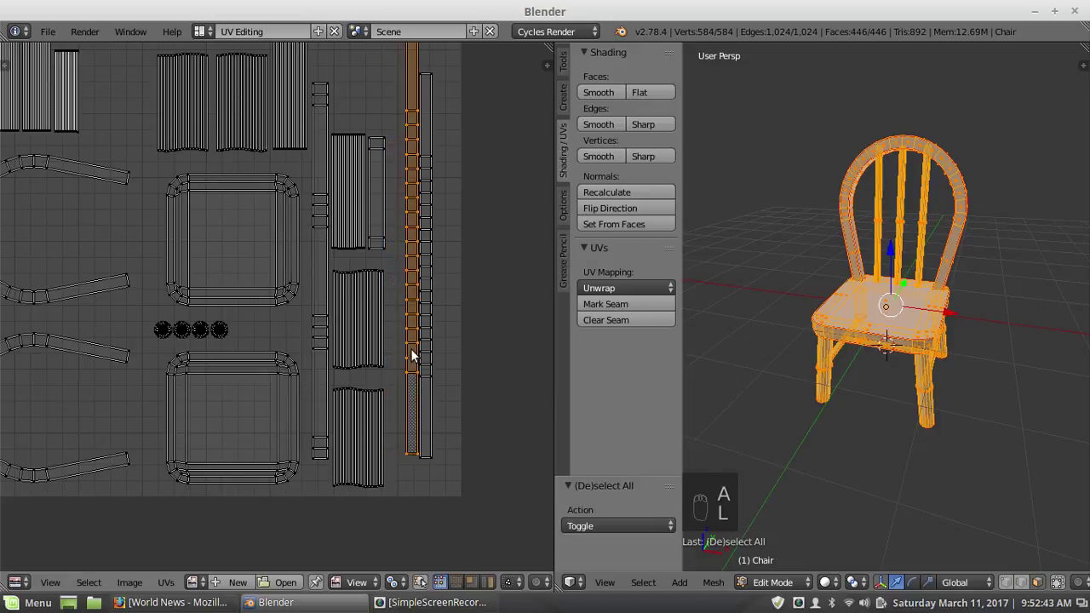
{"action": "key", "text": "g"}
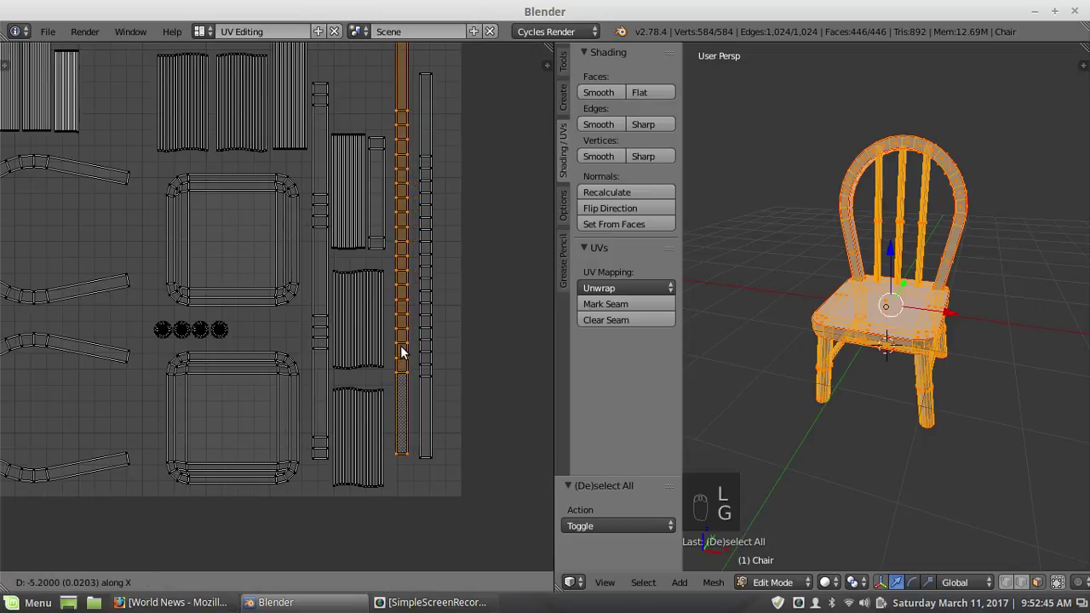
{"action": "left_click", "coordinate": [401, 350]}
{"action": "scroll", "coordinate": [371, 324], "scroll_direction": "down", "scroll_amount": 2}
{"action": "key", "text": "a"}
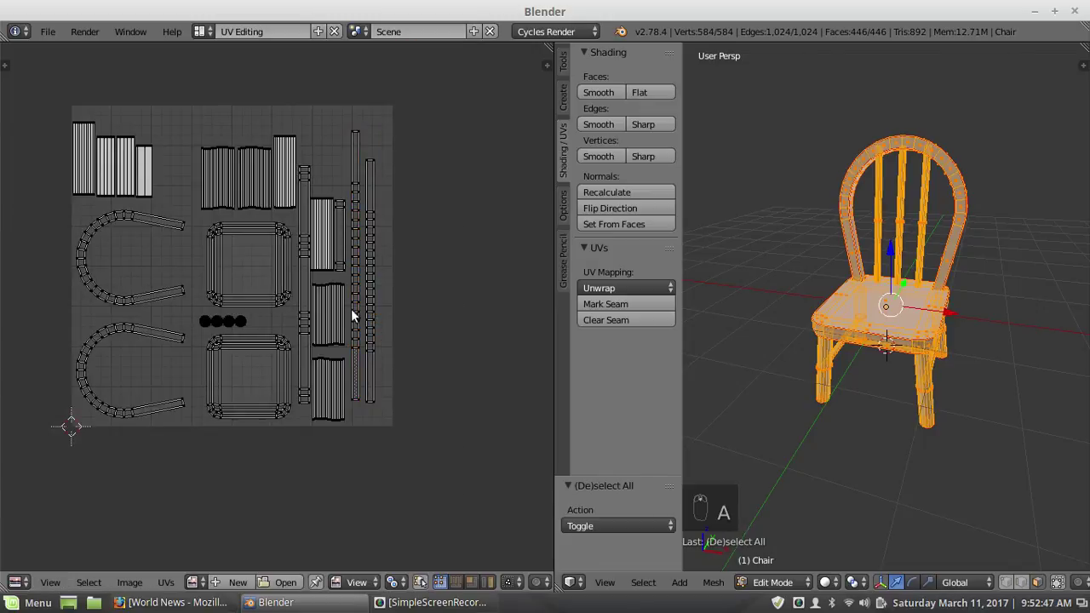
Step: Move the short narrow strip island about 0.008 along X, away from the neighbouring ribbed island, and deselect it
{"action": "scroll", "coordinate": [352, 310], "scroll_direction": "up", "scroll_amount": 4}
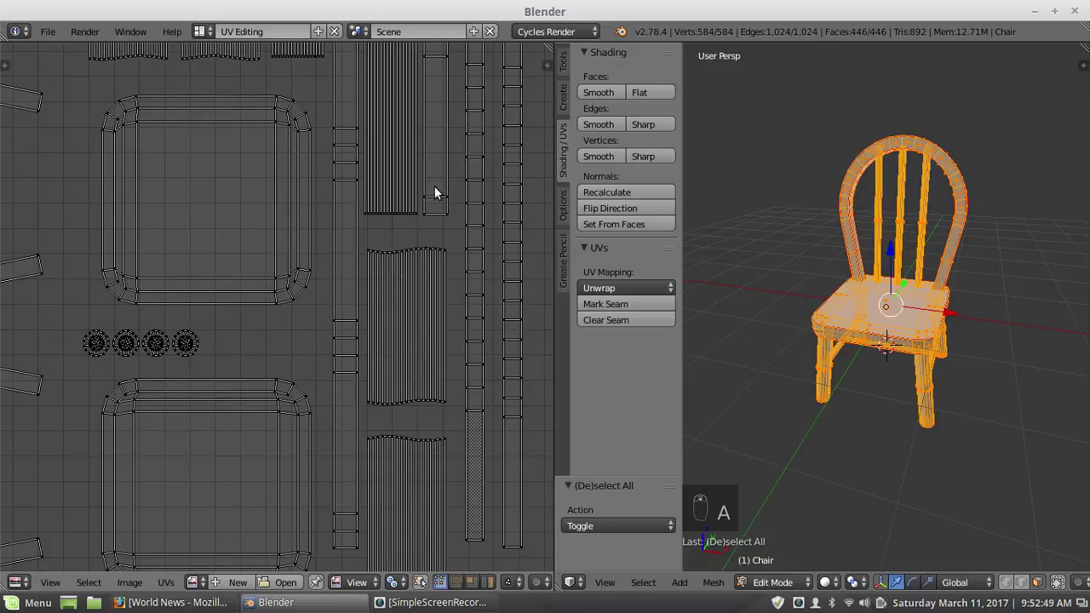
{"action": "key", "text": "l"}
{"action": "key", "text": "g"}
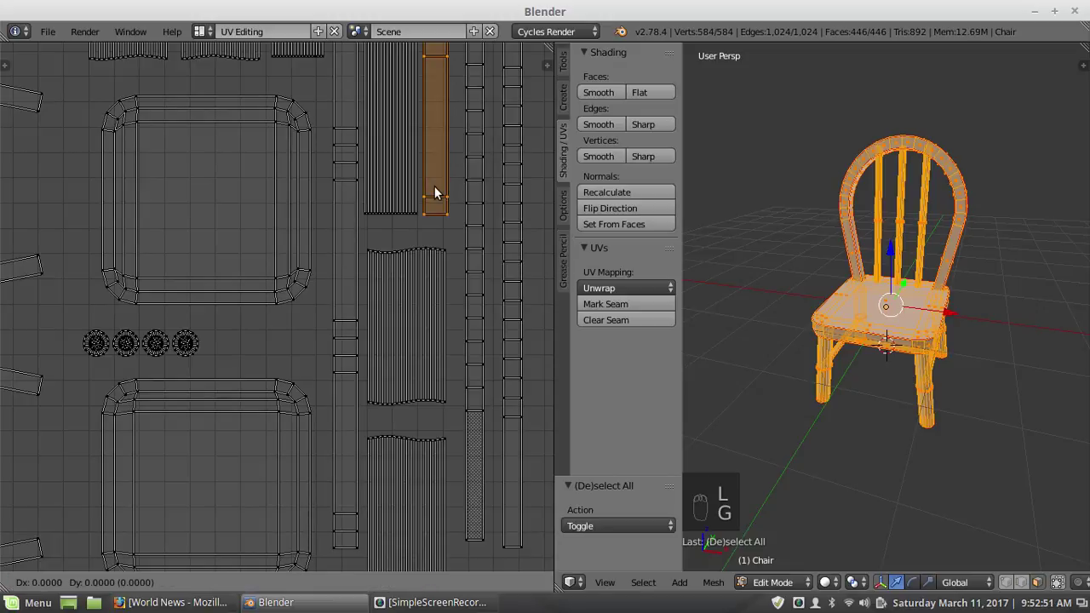
{"action": "left_click", "coordinate": [440, 192]}
{"action": "scroll", "coordinate": [469, 267], "scroll_direction": "down", "scroll_amount": 5}
{"action": "scroll", "coordinate": [448, 261], "scroll_direction": "up", "scroll_amount": 2}
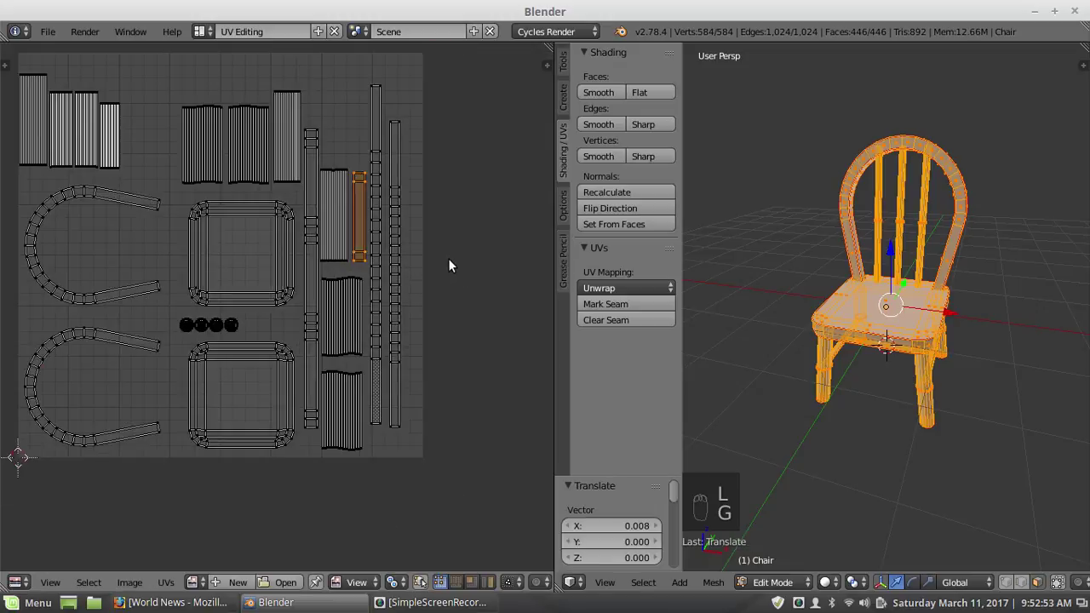
{"action": "key", "text": "a"}
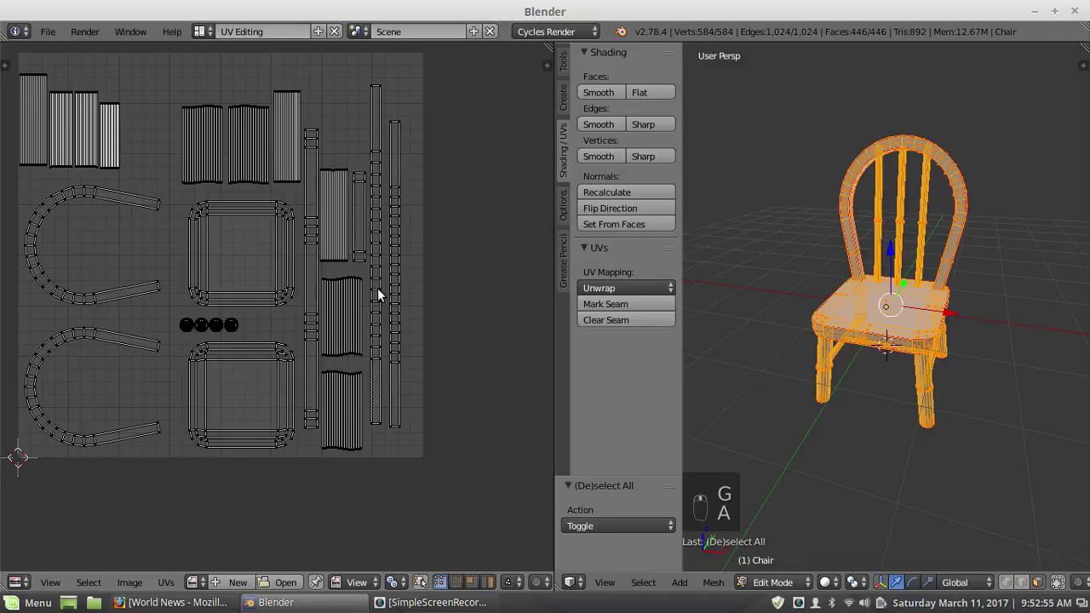
Step: Select the two long hoop strip islands and align them individually to the UV space's low margin, with Selection as group off
{"action": "key", "text": "l"}
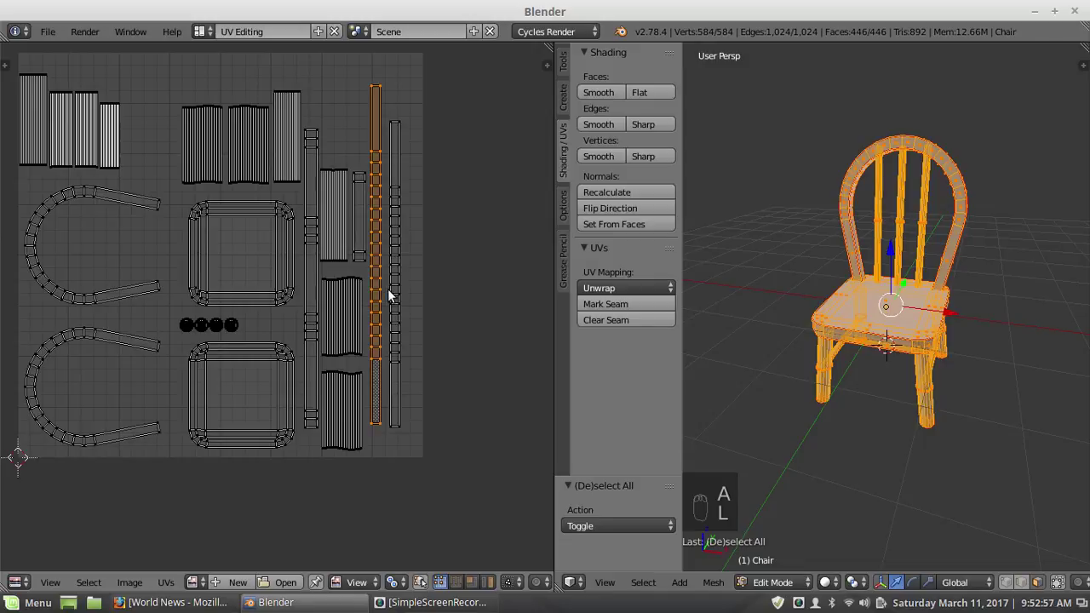
{"action": "key", "text": "shift+l"}
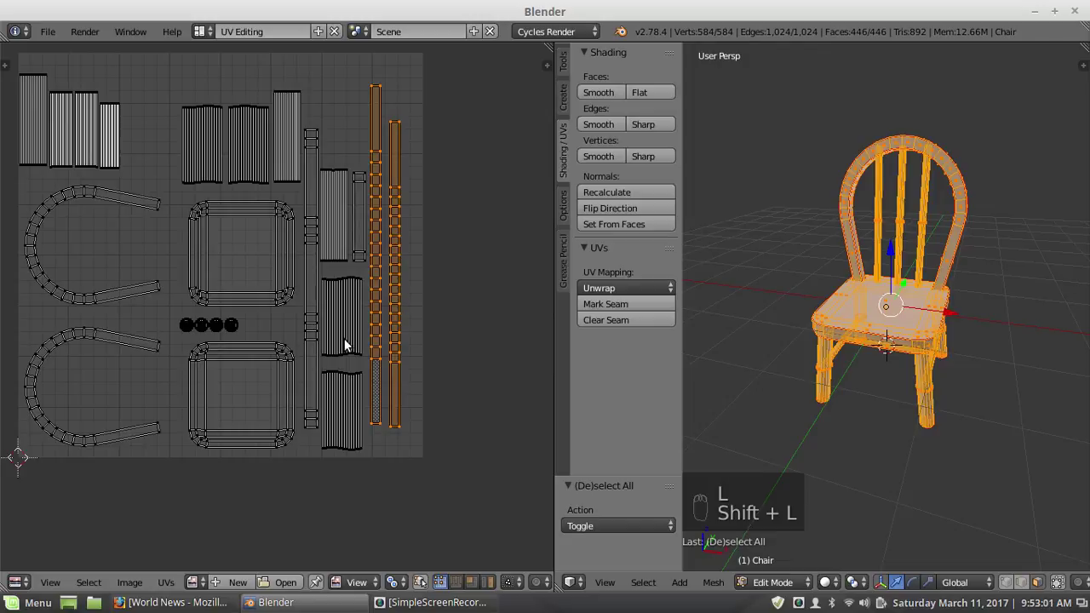
{"action": "key", "text": "t"}
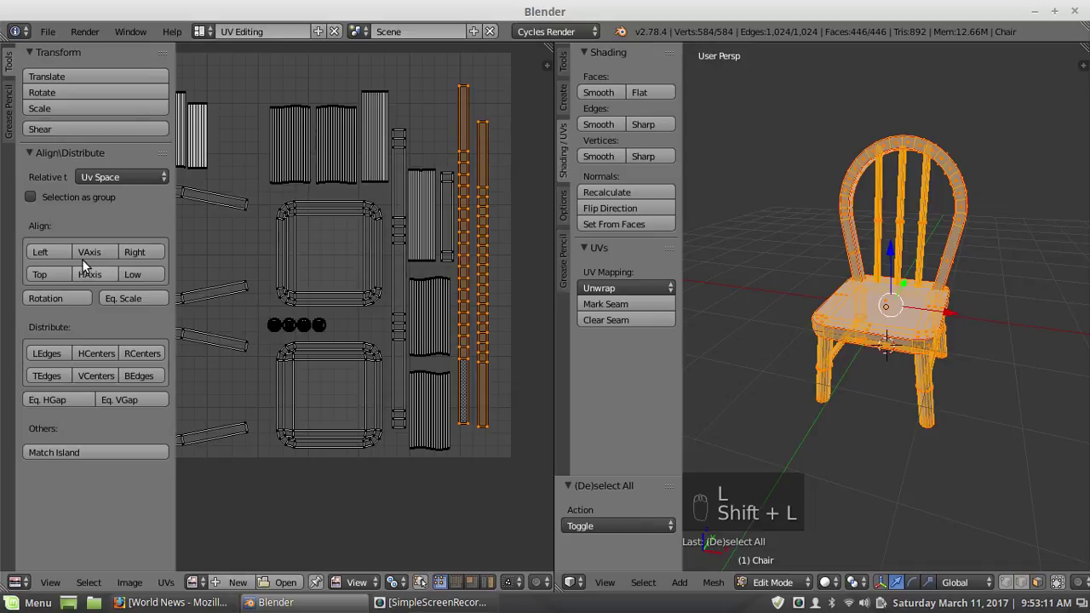
{"action": "left_click", "coordinate": [31, 196]}
{"action": "left_click", "coordinate": [138, 269]}
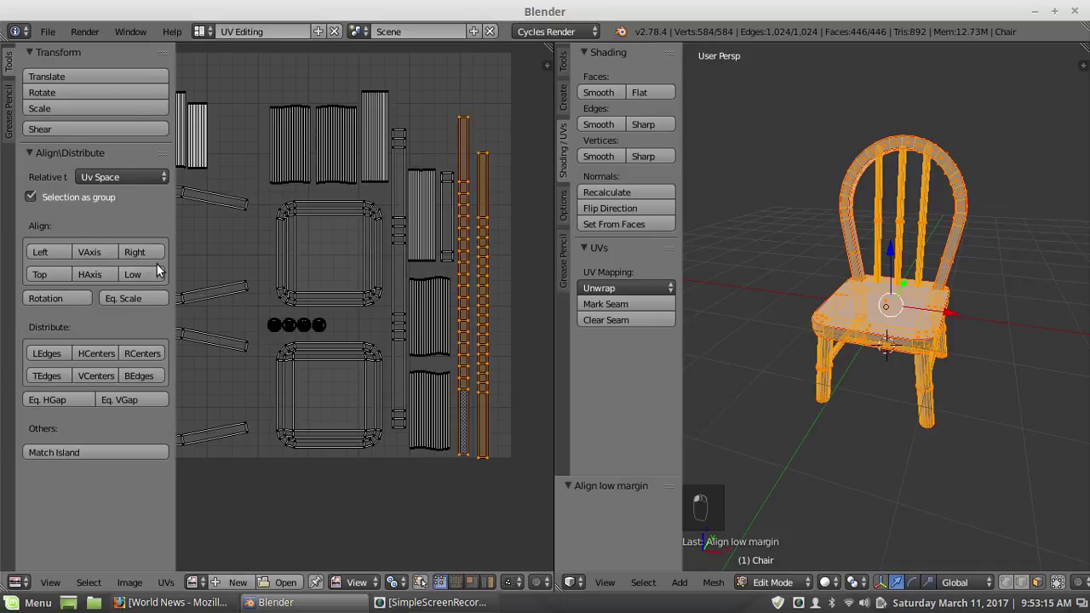
{"action": "left_click", "coordinate": [32, 197]}
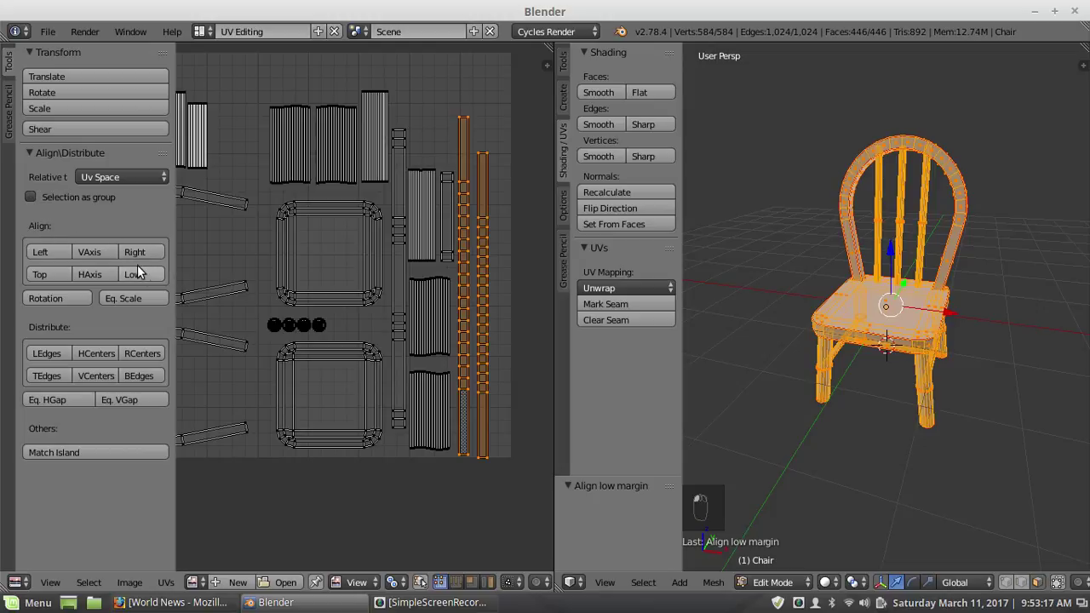
{"action": "left_click", "coordinate": [138, 269]}
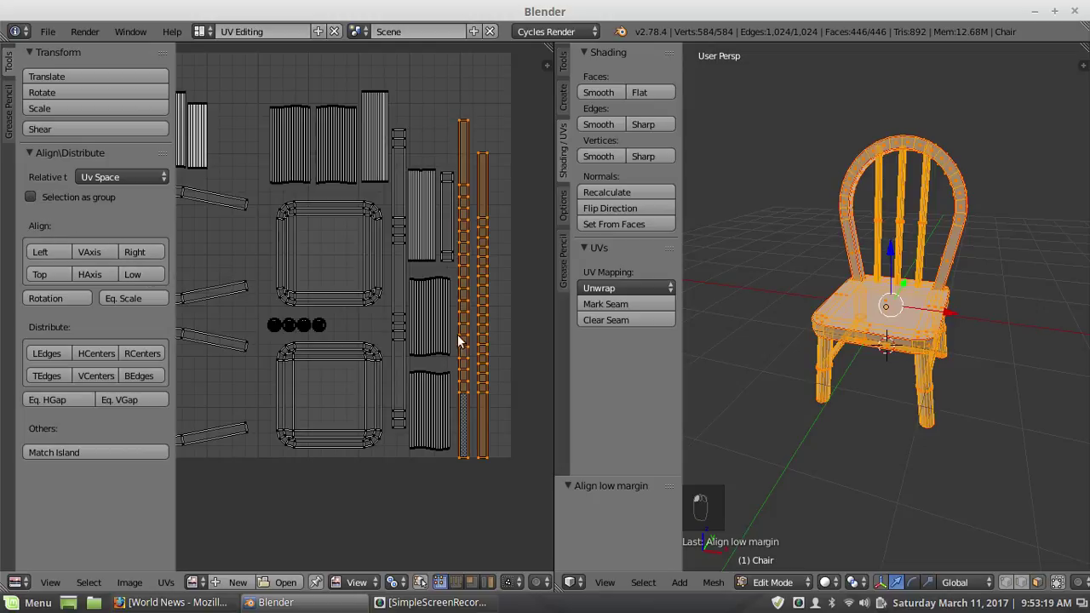
Step: Move the two long hoop strips about 0.037 up along Y from the UV space's lower edge and deselect them
{"action": "key", "text": "g"}
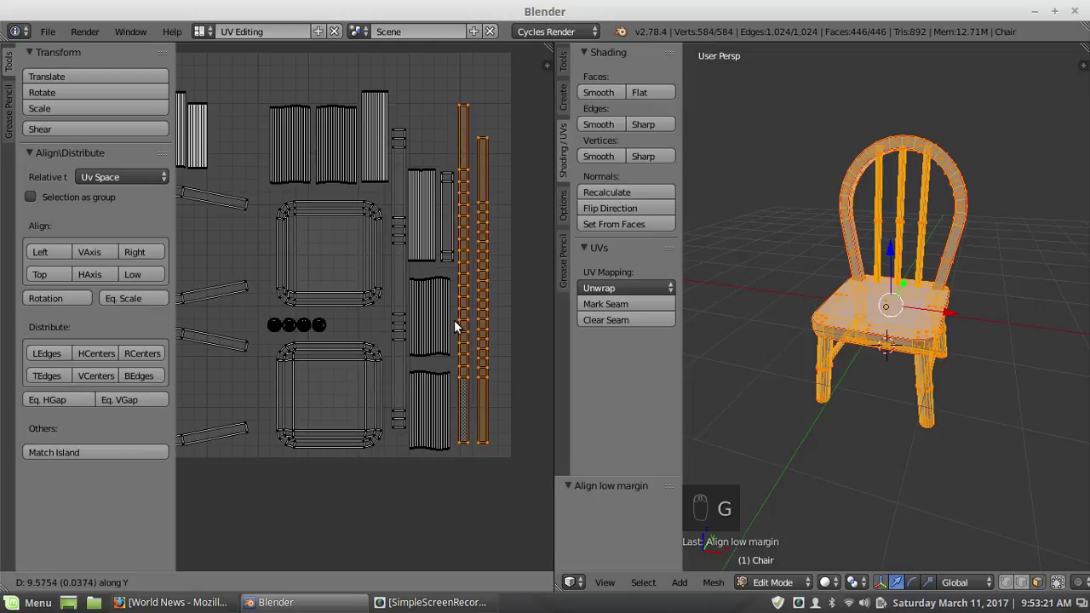
{"action": "left_click", "coordinate": [454, 320]}
{"action": "key", "text": "a"}
{"action": "scroll", "coordinate": [433, 329], "scroll_direction": "up", "scroll_amount": 2}
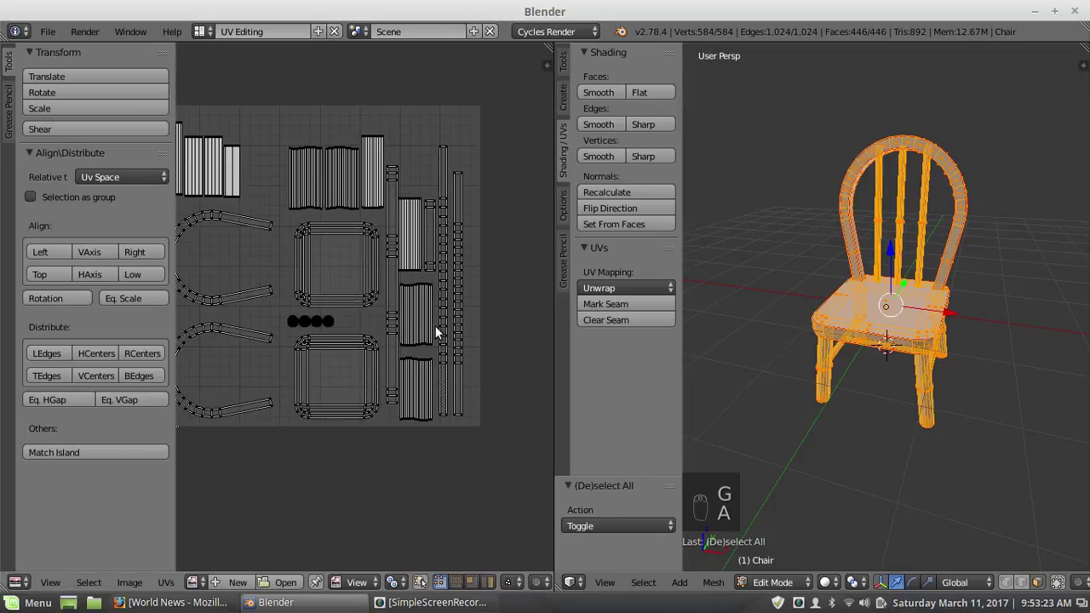
Step: Reselect both long hoop strips, move them 0.020 along X and 0.050 along Y, and clear the selection
{"action": "scroll", "coordinate": [447, 233], "scroll_direction": "down", "scroll_amount": 2}
{"action": "key", "text": "l"}
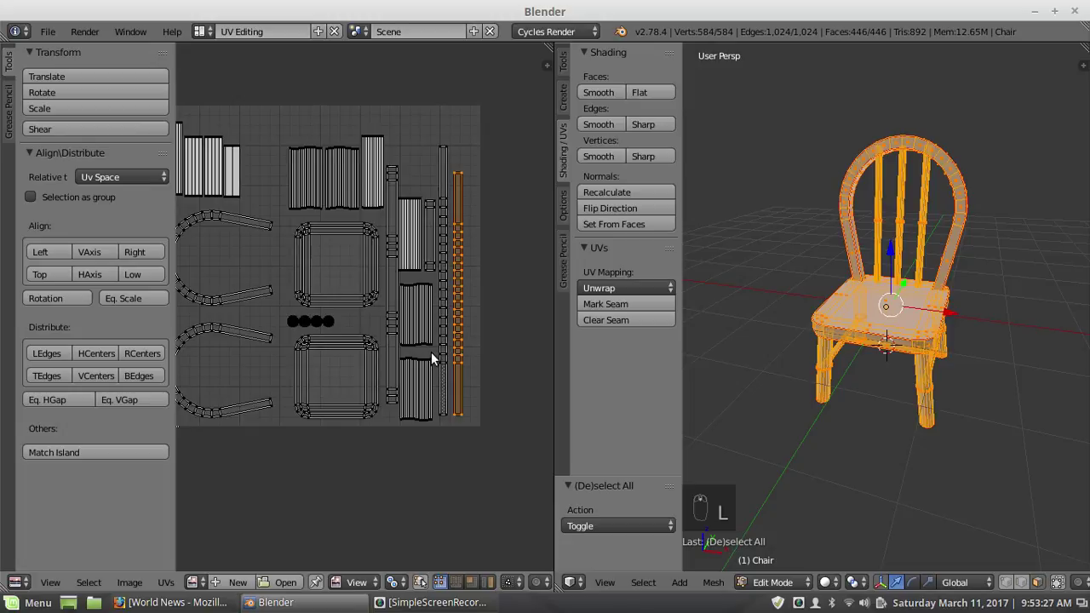
{"action": "key", "text": "shift+l"}
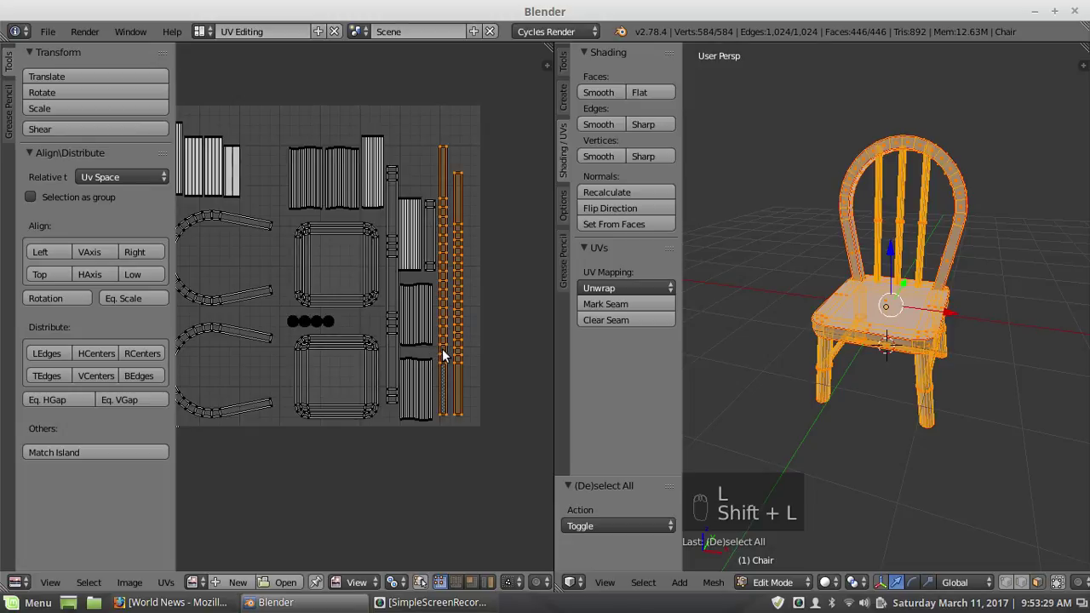
{"action": "key", "text": "g"}
{"action": "key", "text": "x"}
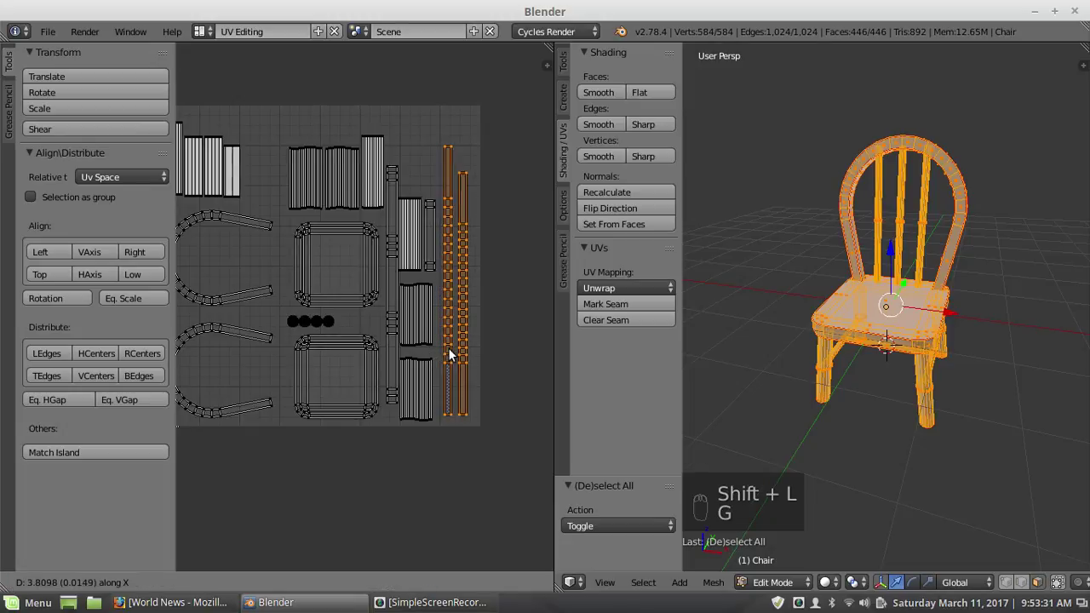
{"action": "left_click", "coordinate": [449, 349]}
{"action": "key", "text": "g"}
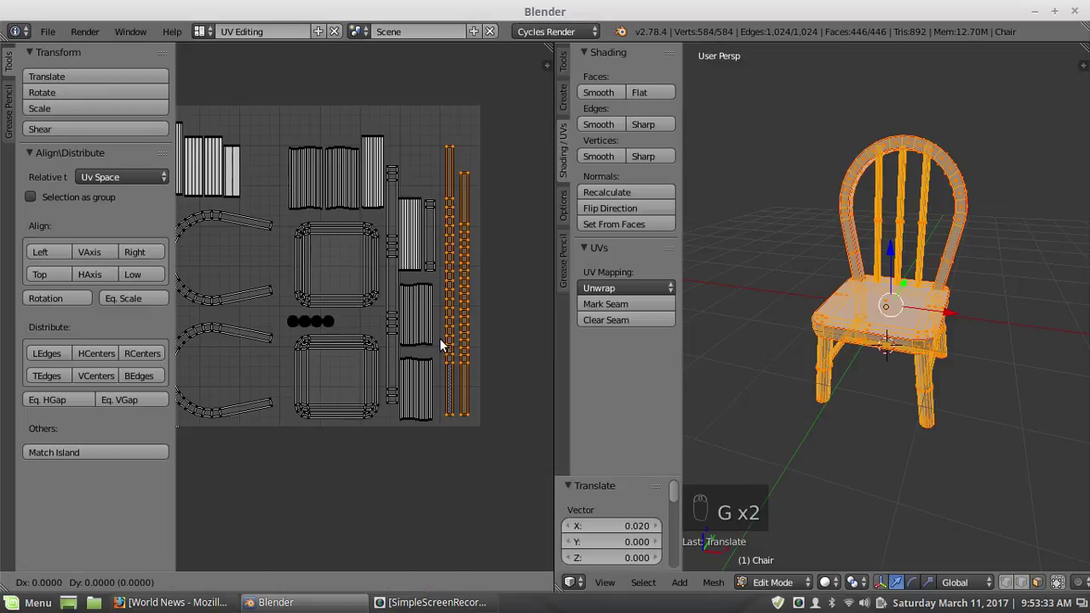
{"action": "left_click", "coordinate": [440, 322]}
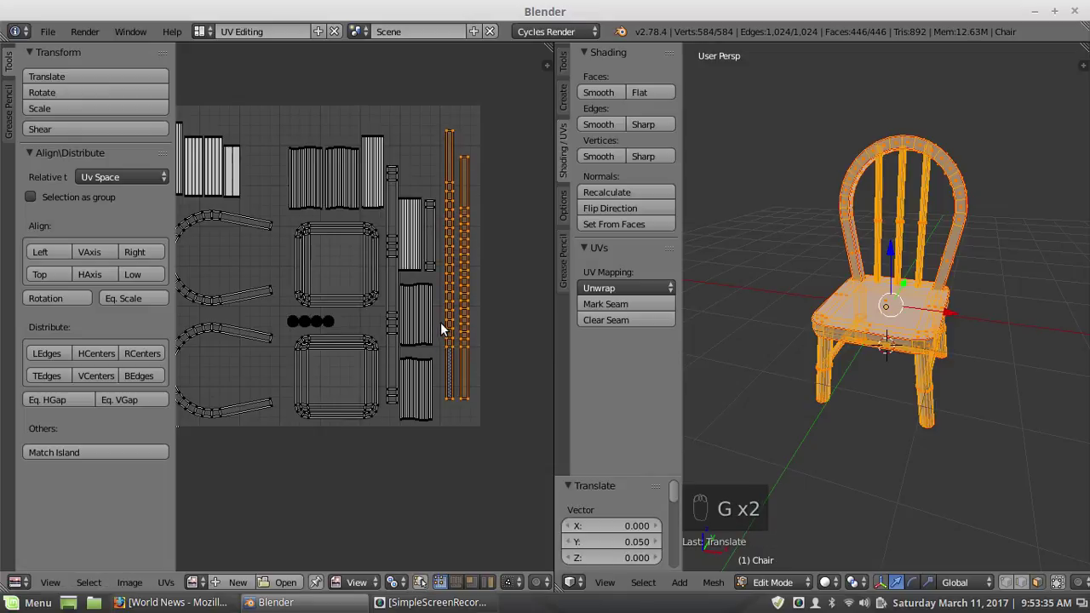
{"action": "key", "text": "a"}
Step: Select the three stacked ribbed islands and the short narrow strip, move them 0.079 along Y and about 0.016 along X, and deselect them
{"action": "scroll", "coordinate": [423, 336], "scroll_direction": "up", "scroll_amount": 1}
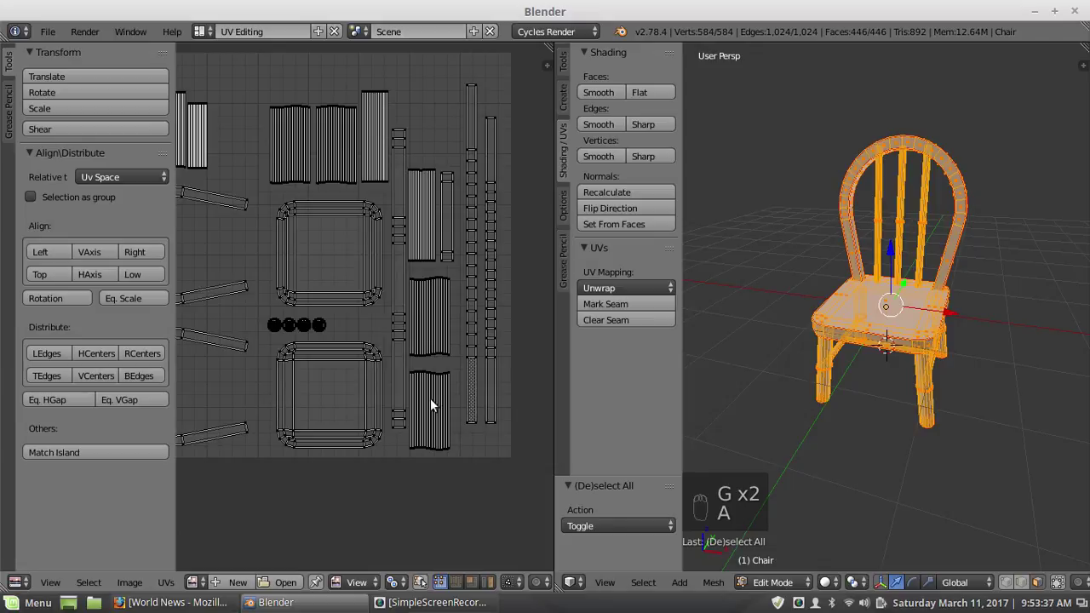
{"action": "key", "text": "l"}
{"action": "key", "text": "shift+l"}
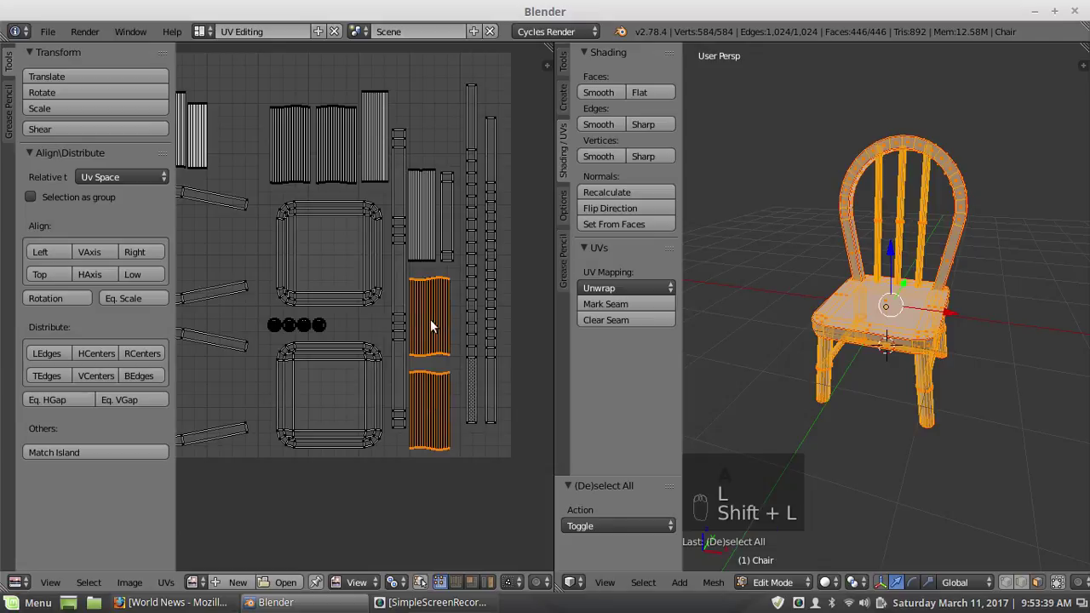
{"action": "key", "text": "shift+l"}
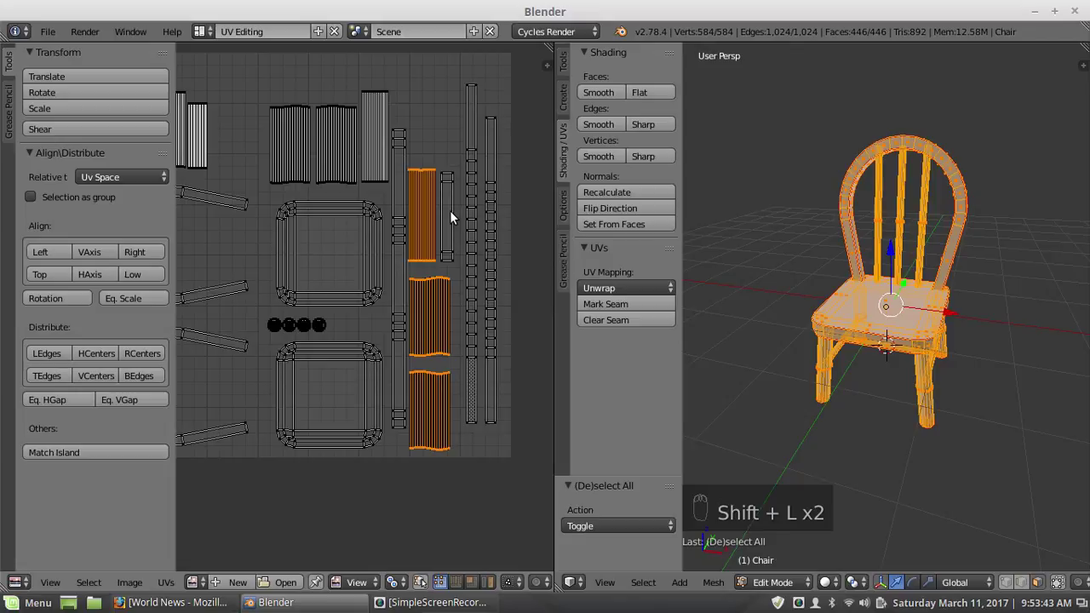
{"action": "key", "text": "shift+l"}
{"action": "key", "text": "g"}
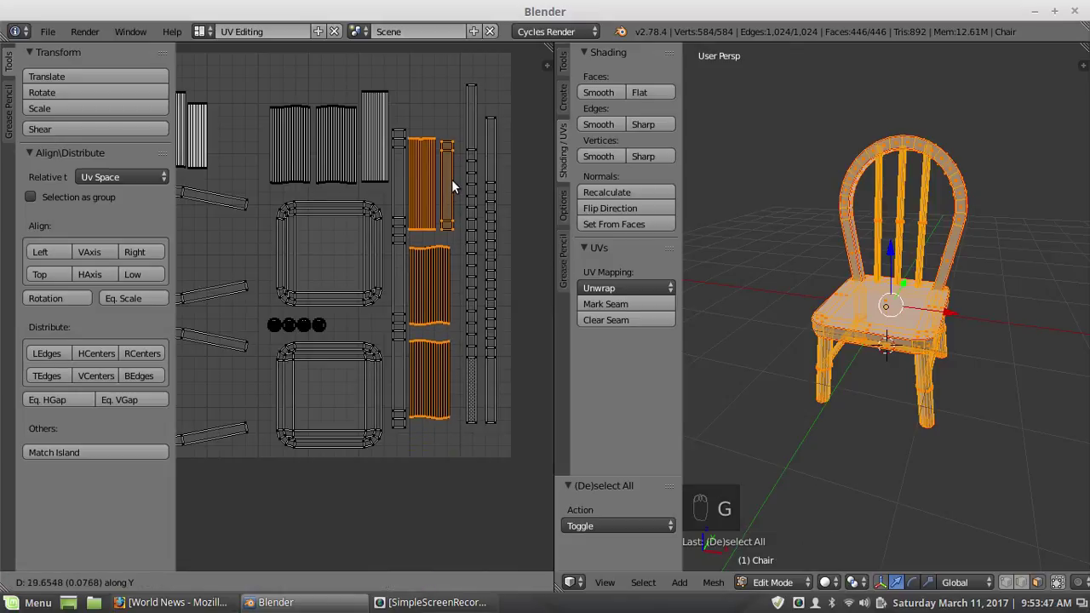
{"action": "left_click", "coordinate": [451, 178]}
{"action": "key", "text": "g"}
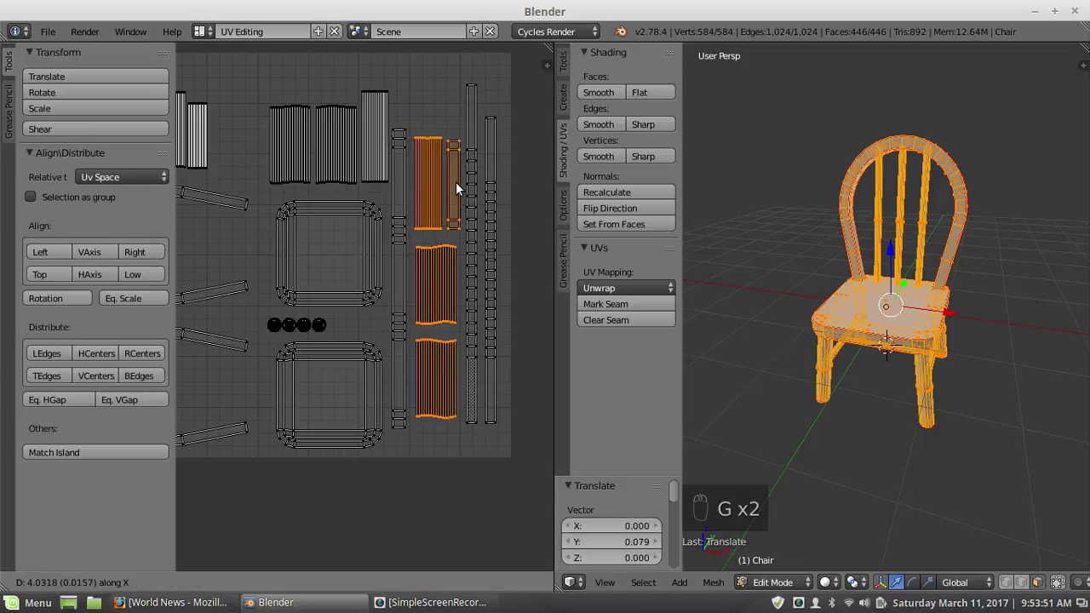
{"action": "left_click", "coordinate": [455, 182]}
{"action": "key", "text": "a"}
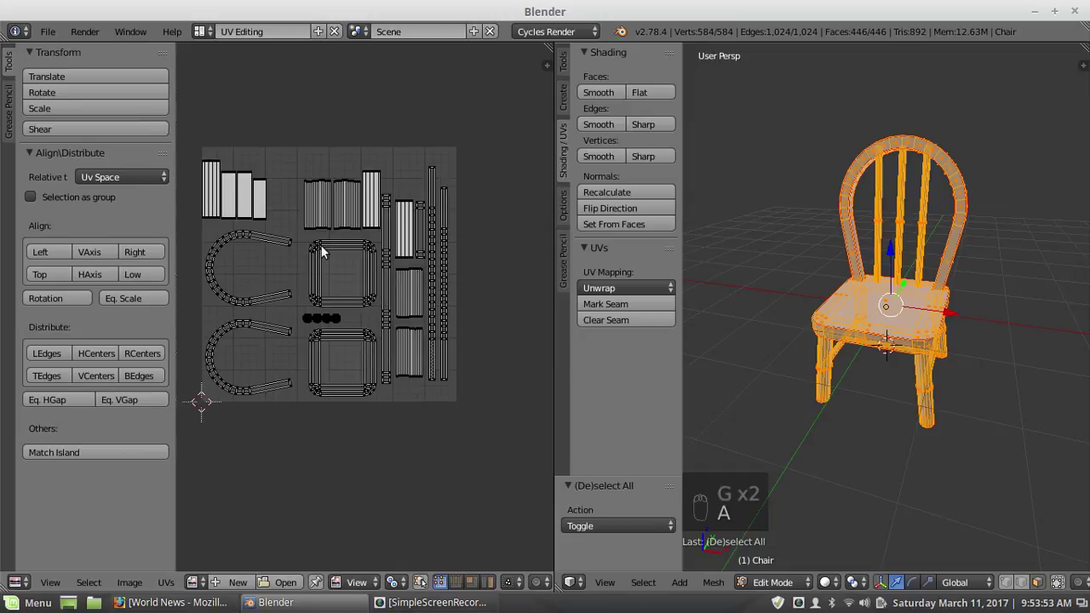
Step: Move the smallest ribbed island above the hoop islands along X, away from its three ribbed neighbours, and deselect it
{"action": "middle_click_drag", "start_coordinate": [281, 271], "coordinate": [406, 336]}
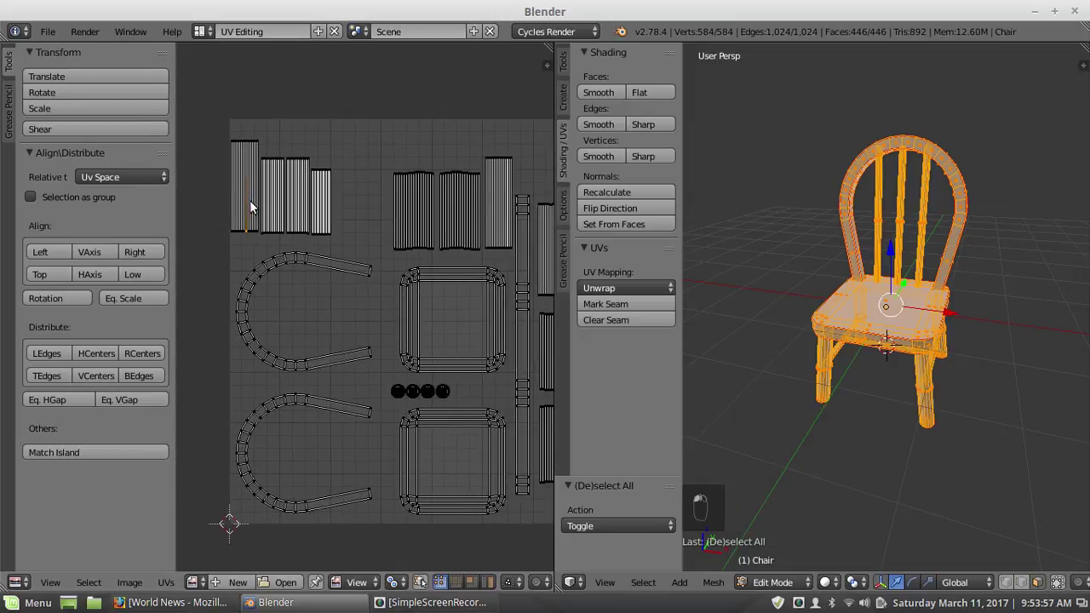
{"action": "key", "text": "l"}
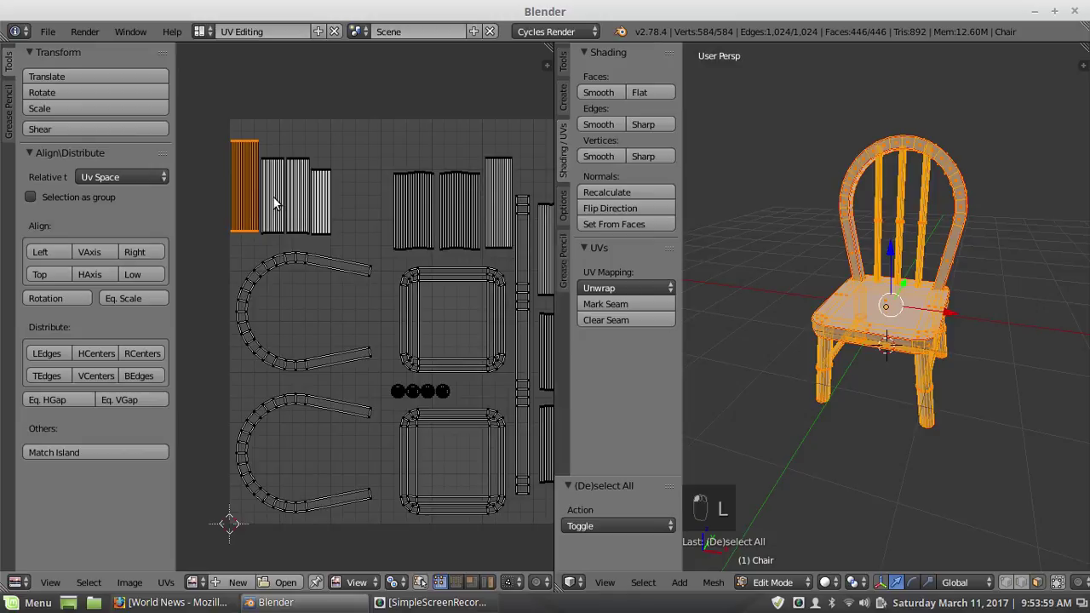
{"action": "key", "text": "a"}
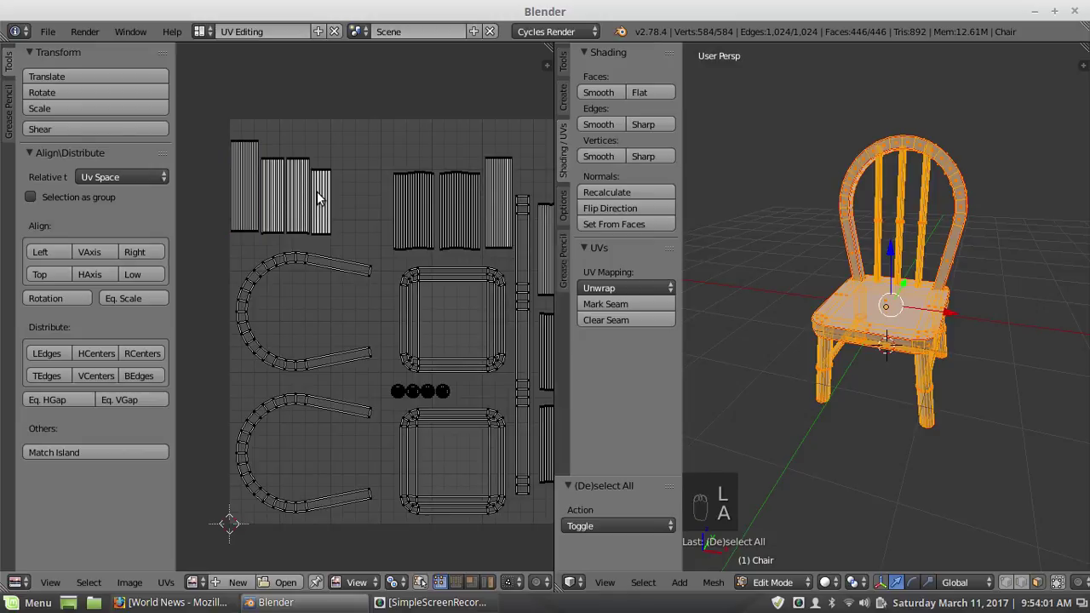
{"action": "key", "text": "l"}
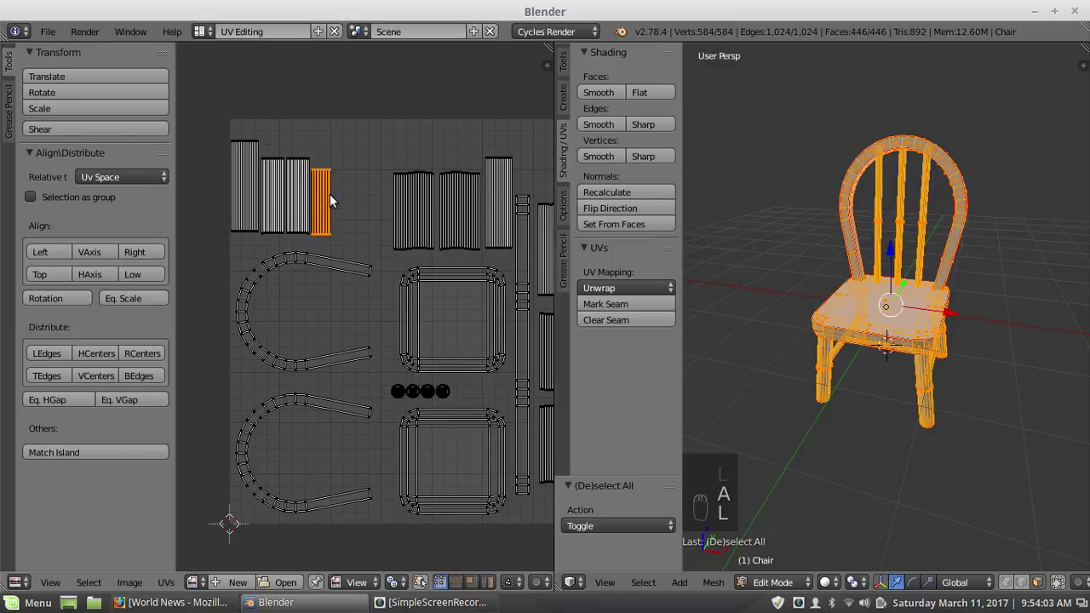
{"action": "key", "text": "g"}
{"action": "key", "text": "x"}
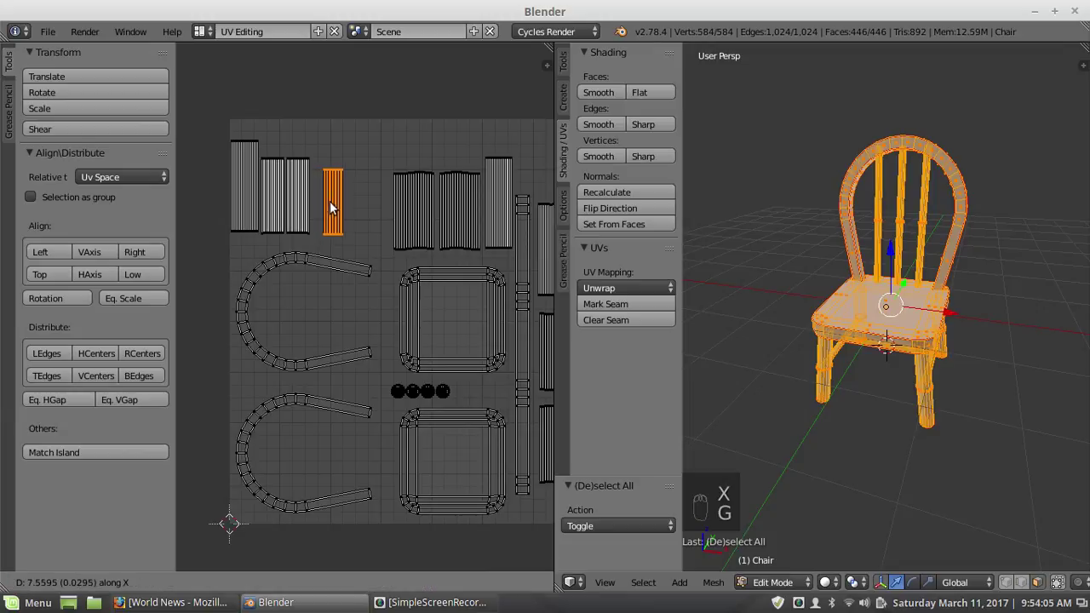
{"action": "left_click", "coordinate": [338, 202]}
{"action": "key", "text": "a"}
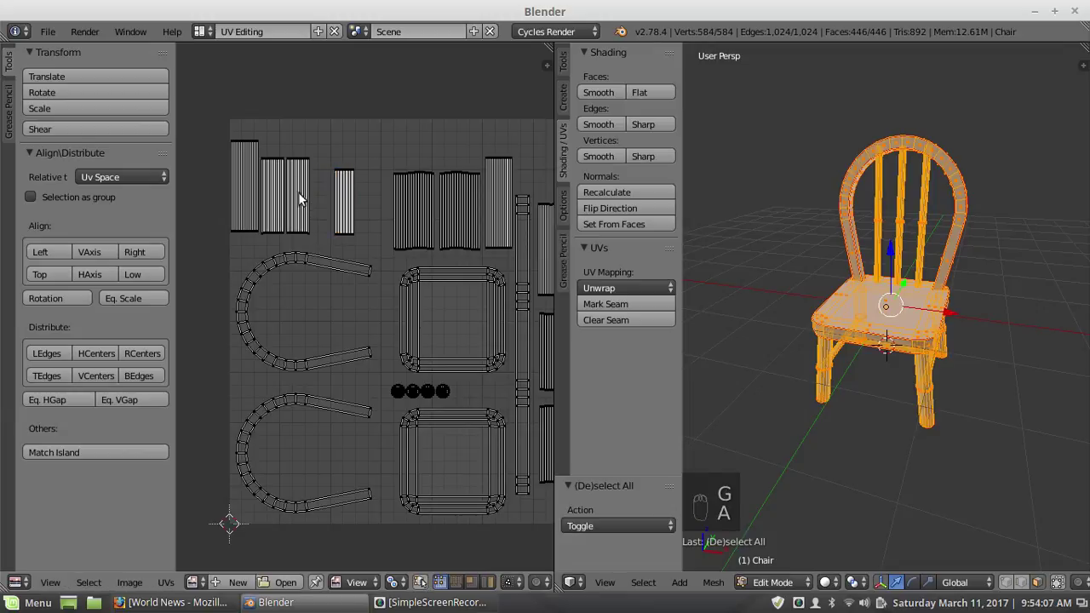
Step: Select the other three ribbed islands above the hoop islands, shift them along X away from the UV space's border and deselect them
{"action": "key", "text": "l"}
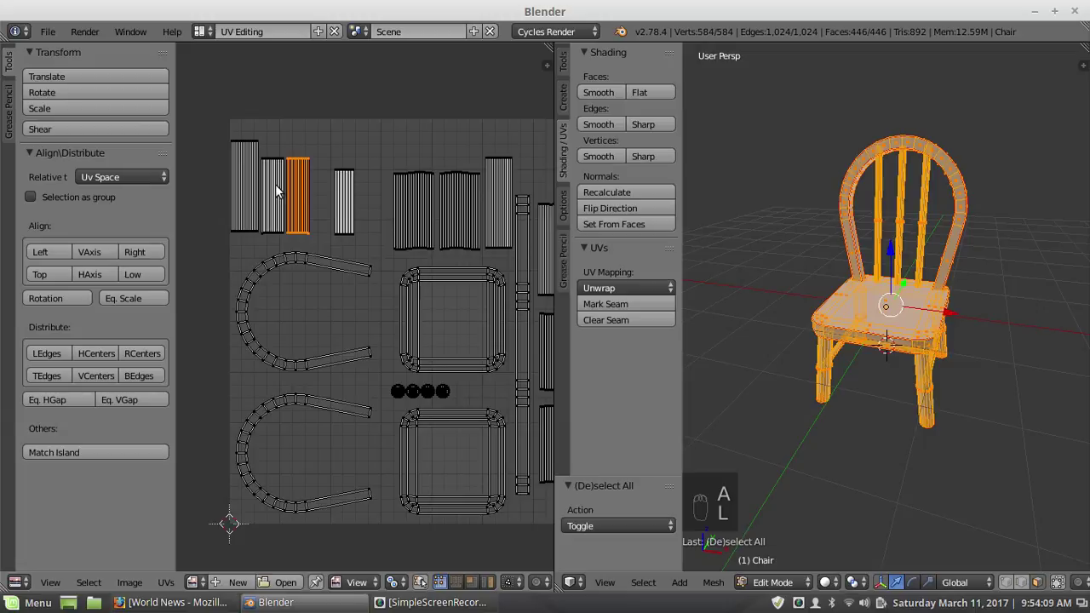
{"action": "key", "text": "shift+l"}
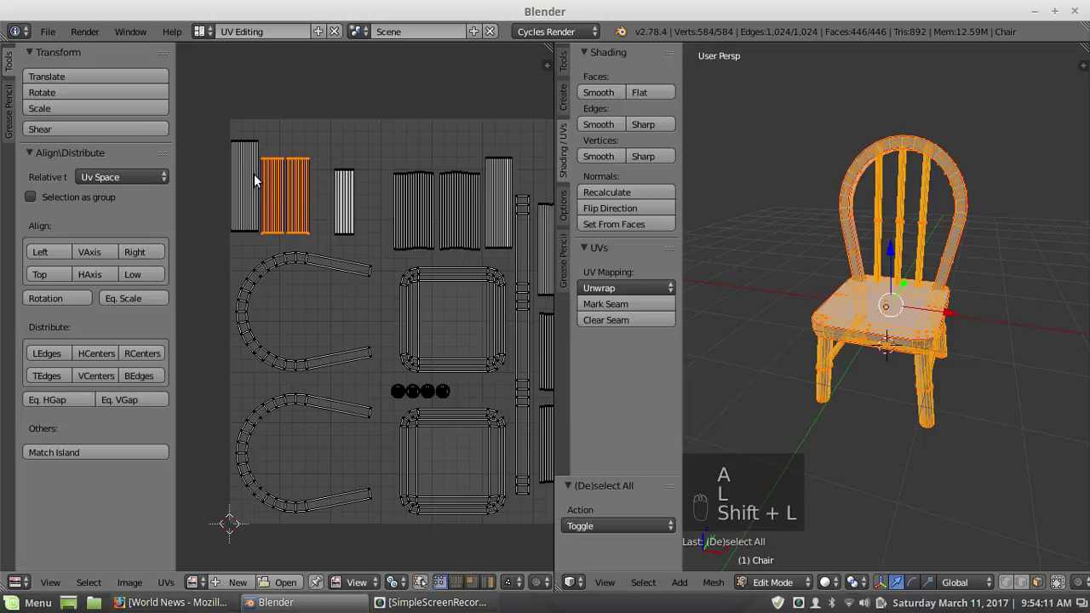
{"action": "key", "text": "shift+l"}
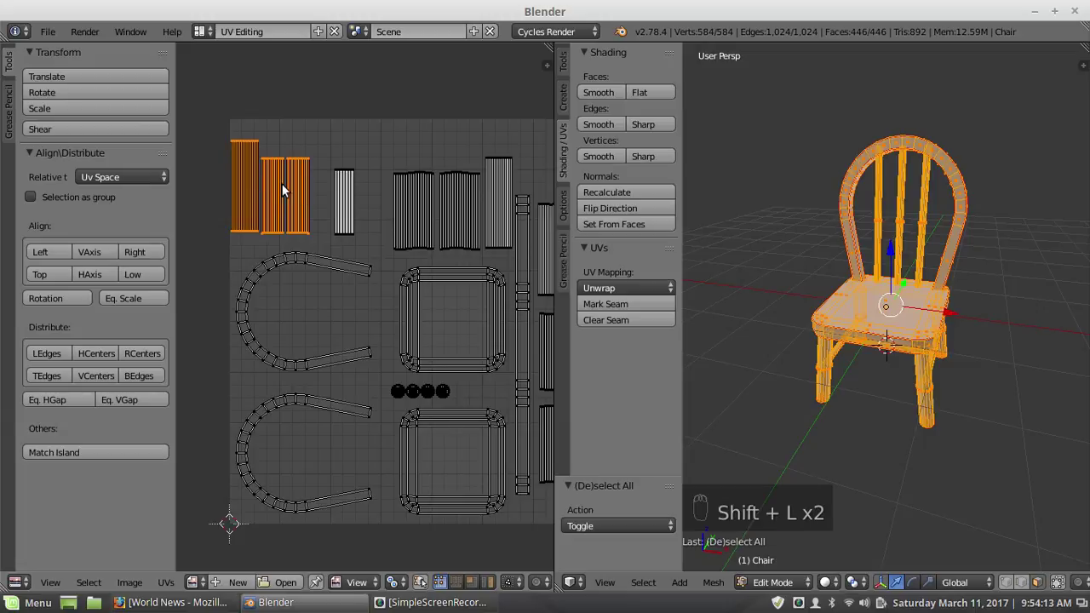
{"action": "key", "text": "g"}
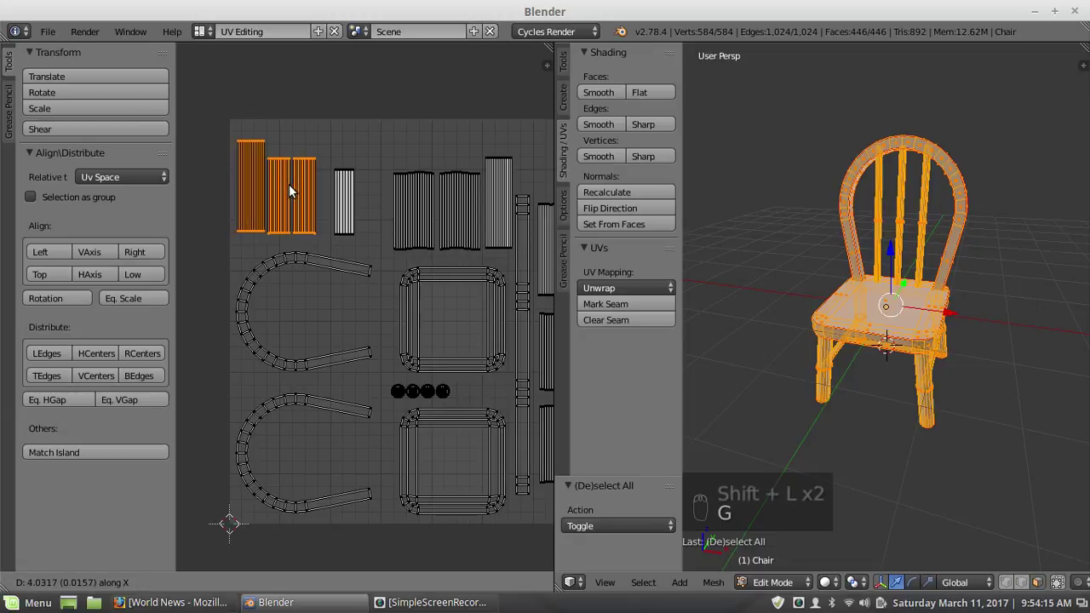
{"action": "left_click", "coordinate": [294, 185]}
{"action": "key", "text": "a"}
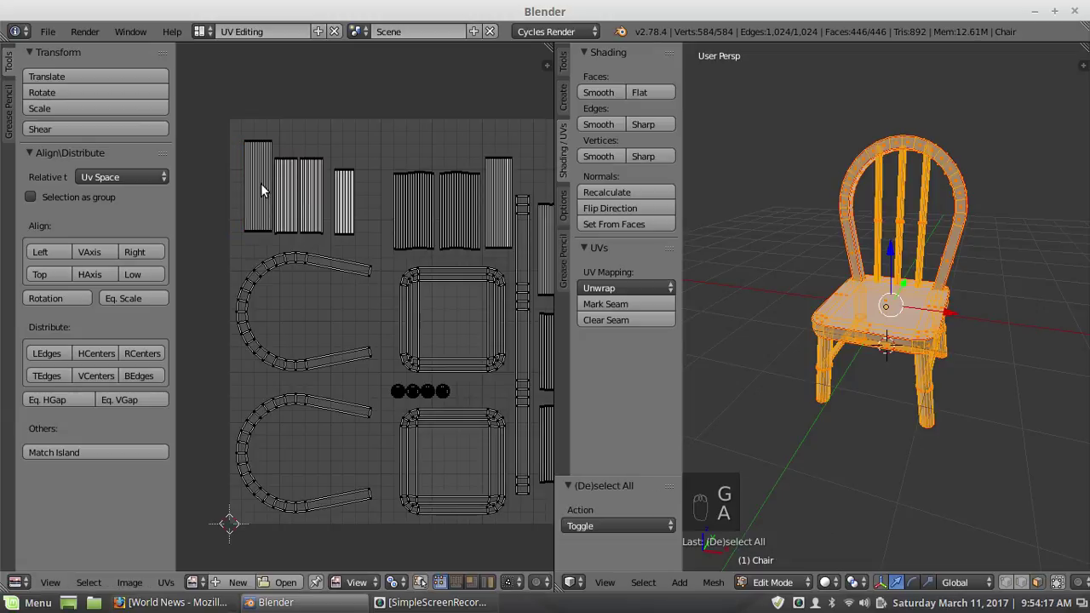
Step: Select all four ribbed islands above the hoops, distribute their centers horizontally and align them to the UV space's low margin
{"action": "key", "text": "l"}
{"action": "key", "text": "shift+l"}
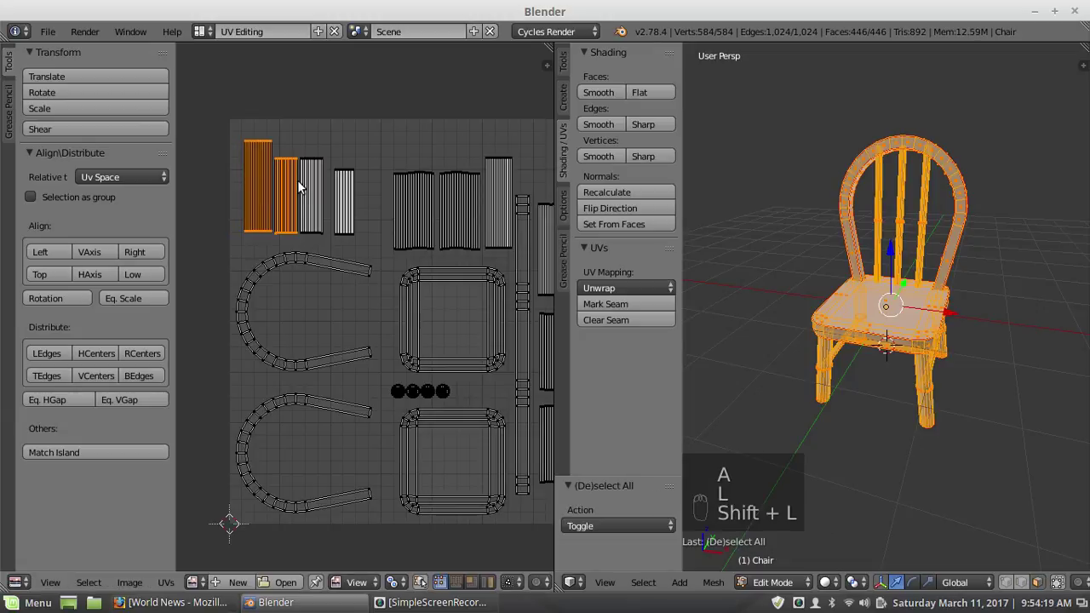
{"action": "key", "text": "shift+l"}
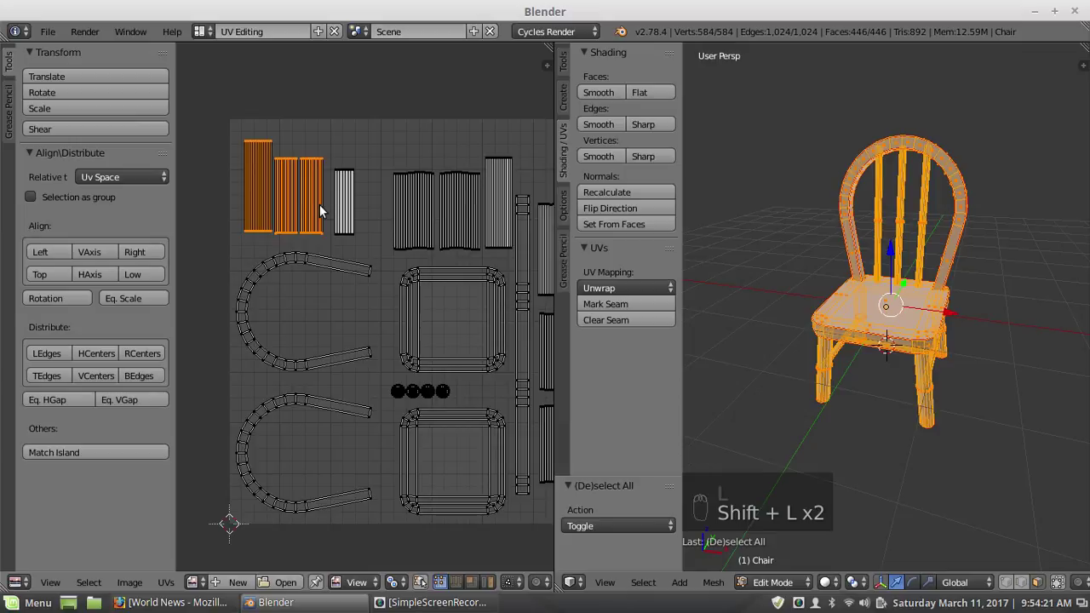
{"action": "key", "text": "shift+l"}
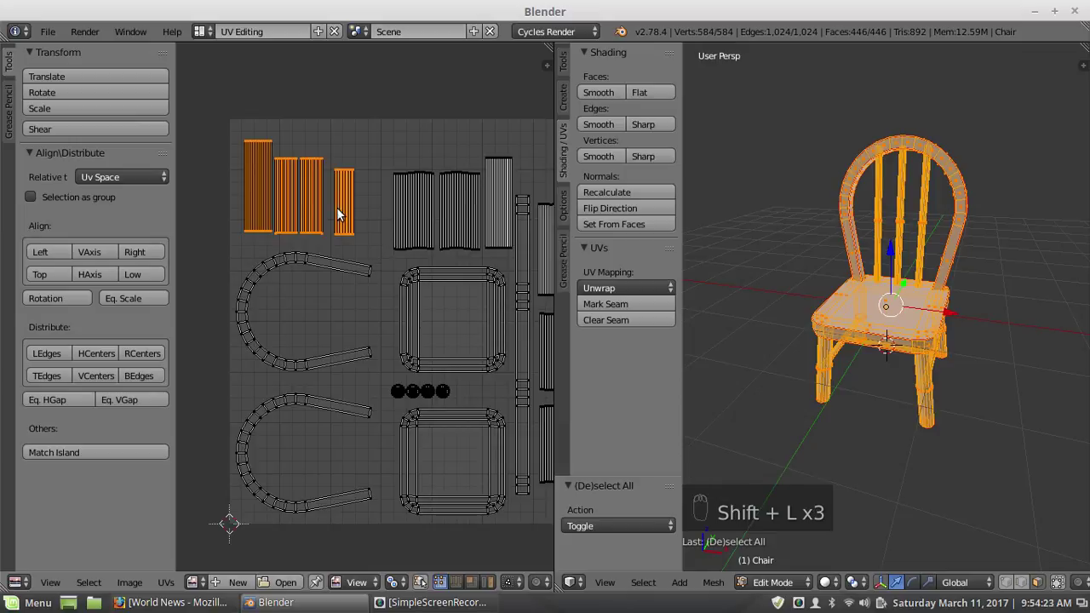
{"action": "left_click", "coordinate": [98, 356]}
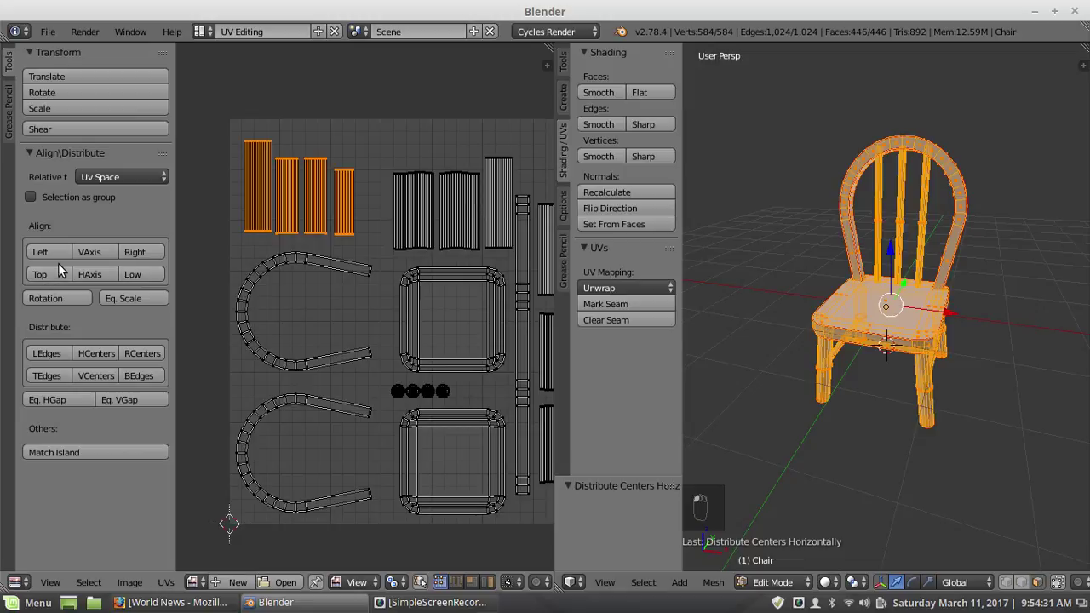
{"action": "left_click", "coordinate": [139, 273]}
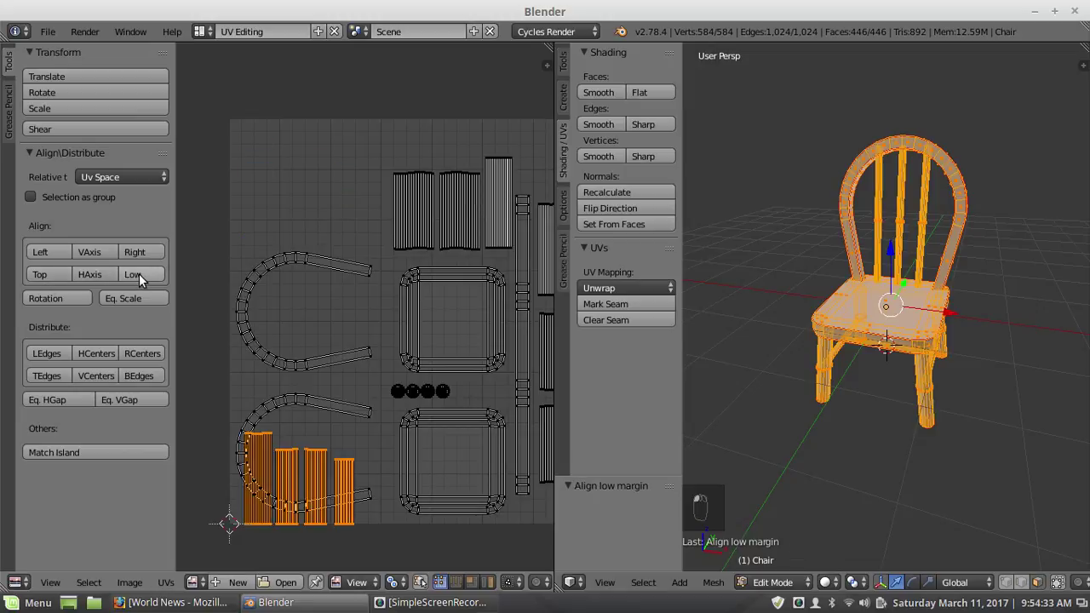
Step: Move the four selected ribbed islands along Y into the empty area above the upper hoop island and deselect them
{"action": "key", "text": "g"}
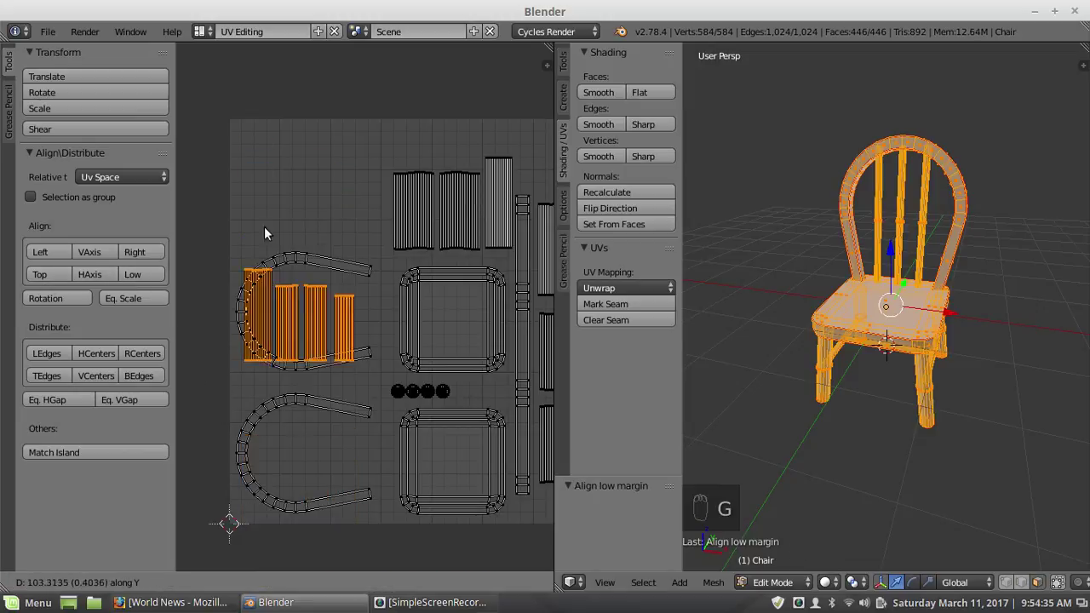
{"action": "left_click", "coordinate": [254, 115]}
{"action": "key", "text": "a"}
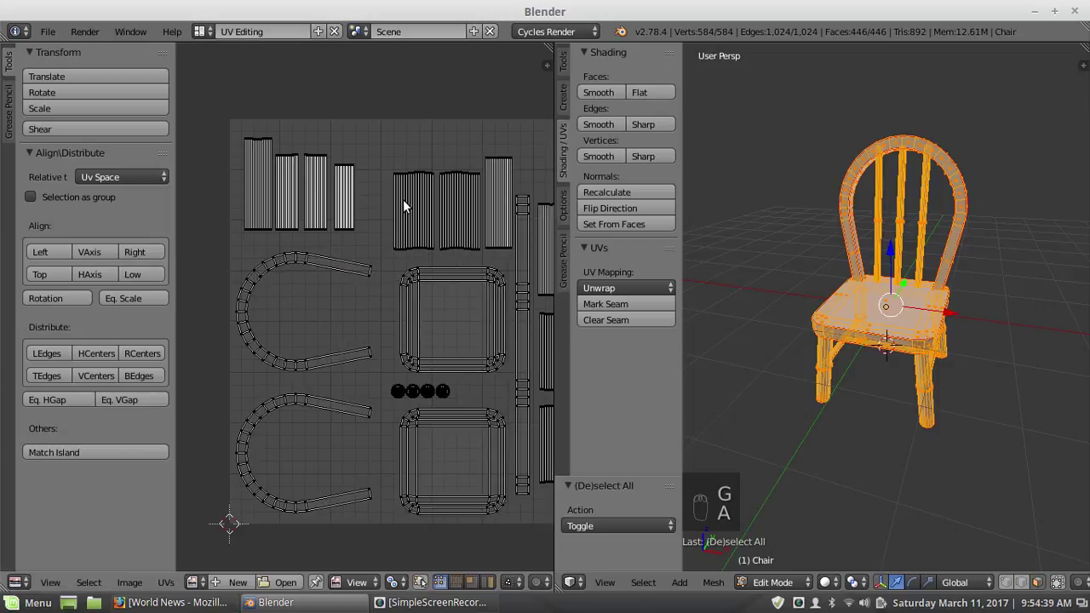
Step: Select the two wide ribbed islands above the upper seat island and move them -0.033 along X
{"action": "key", "text": "l"}
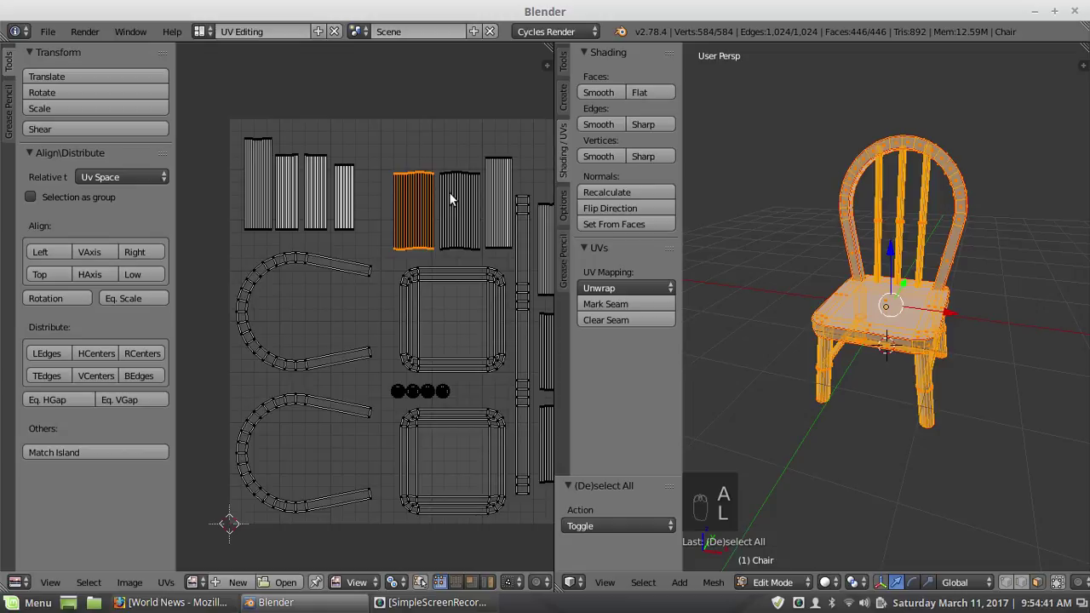
{"action": "key", "text": "shift+l"}
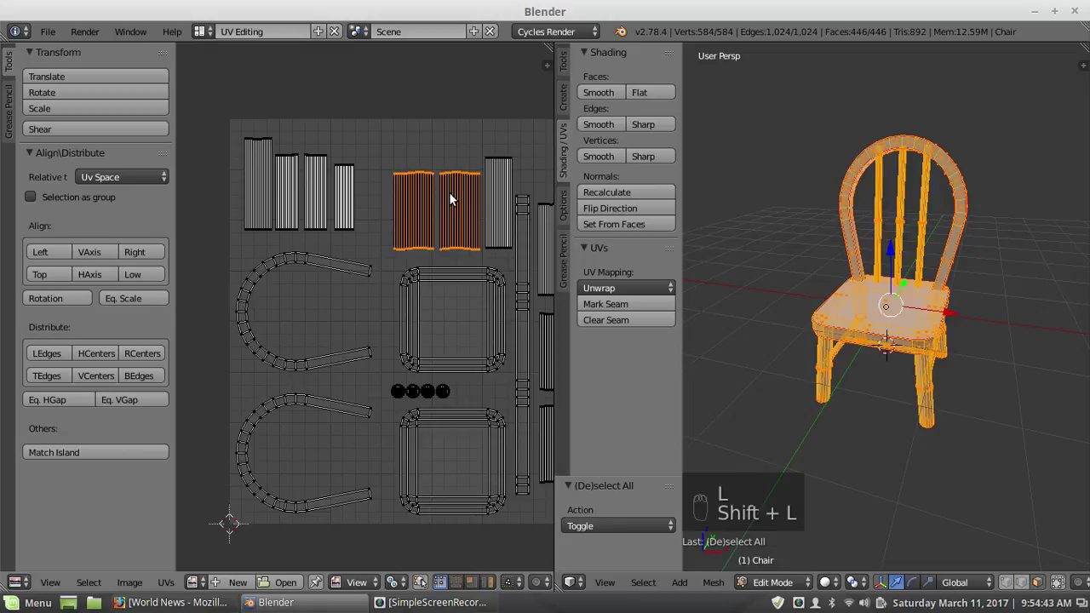
{"action": "key", "text": "g"}
{"action": "key", "text": "x"}
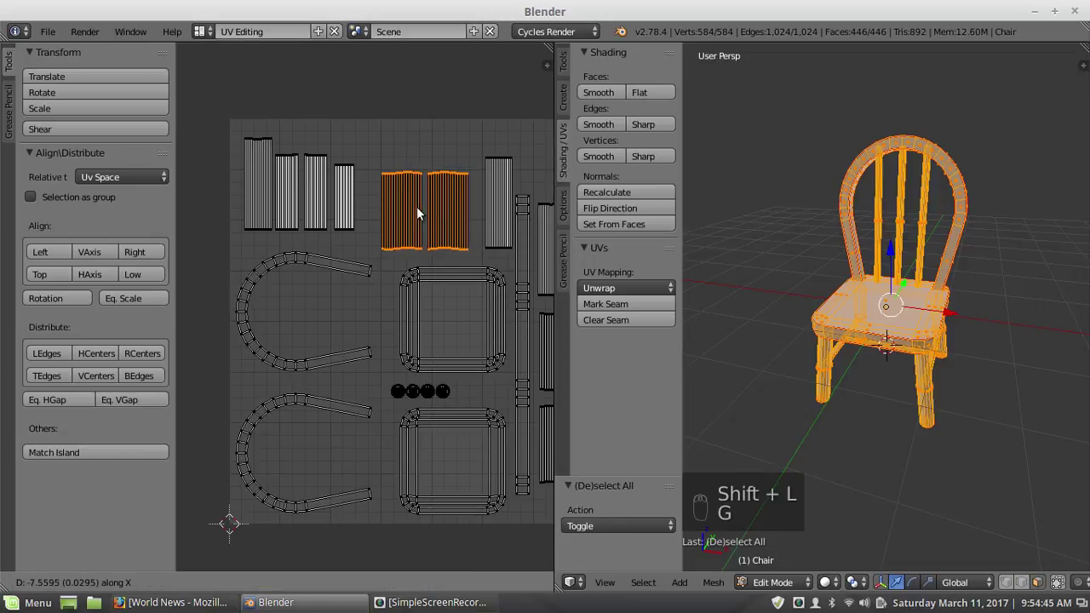
{"action": "left_click", "coordinate": [415, 206]}
Step: Select the narrower ribbed island together with its two wide ribbed neighbours and move all three 0.047 along Y
{"action": "scroll", "coordinate": [498, 206], "scroll_direction": "down", "scroll_amount": 1}
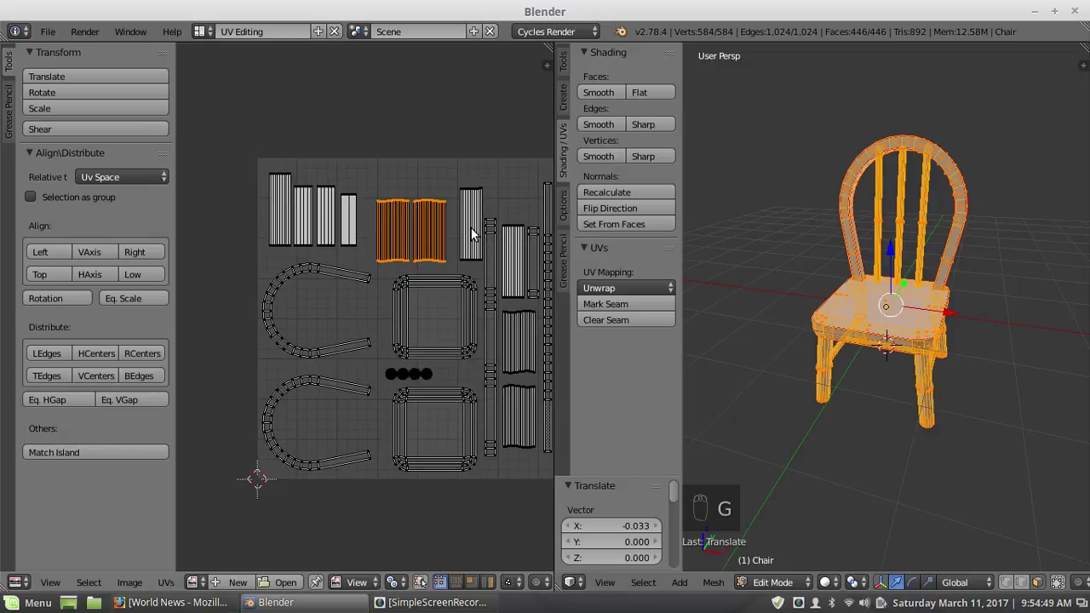
{"action": "key", "text": "l"}
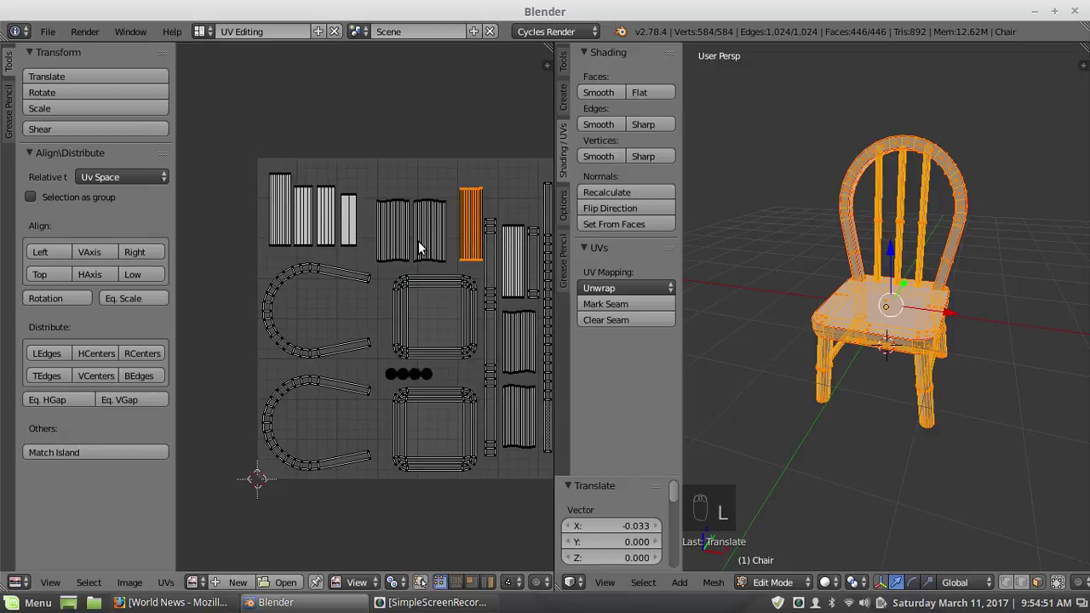
{"action": "key", "text": "shift+l"}
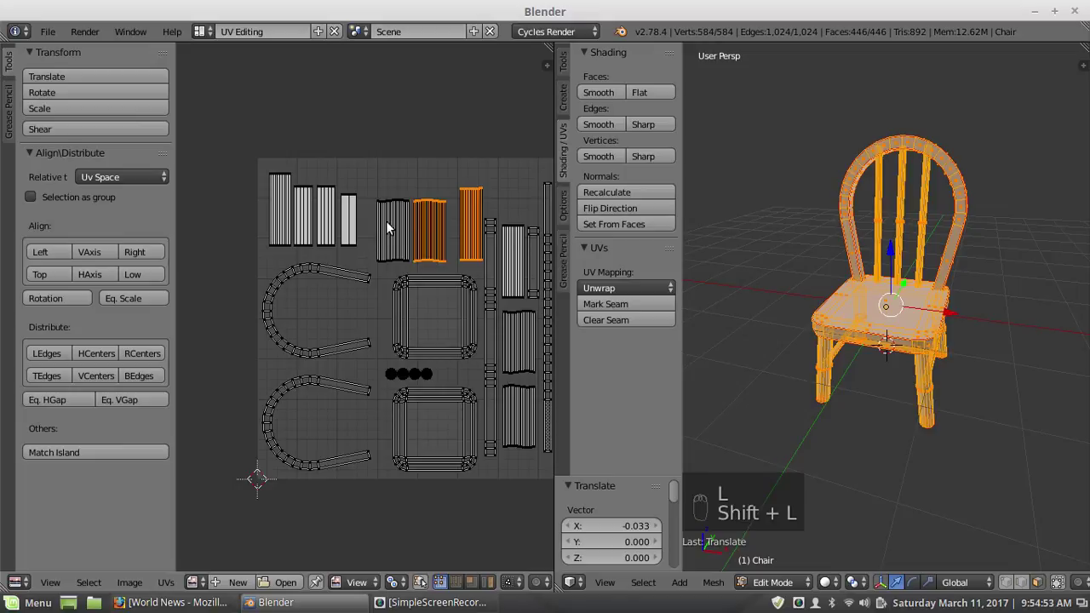
{"action": "key", "text": "shift+l"}
{"action": "scroll", "coordinate": [355, 221], "scroll_direction": "up", "scroll_amount": 1}
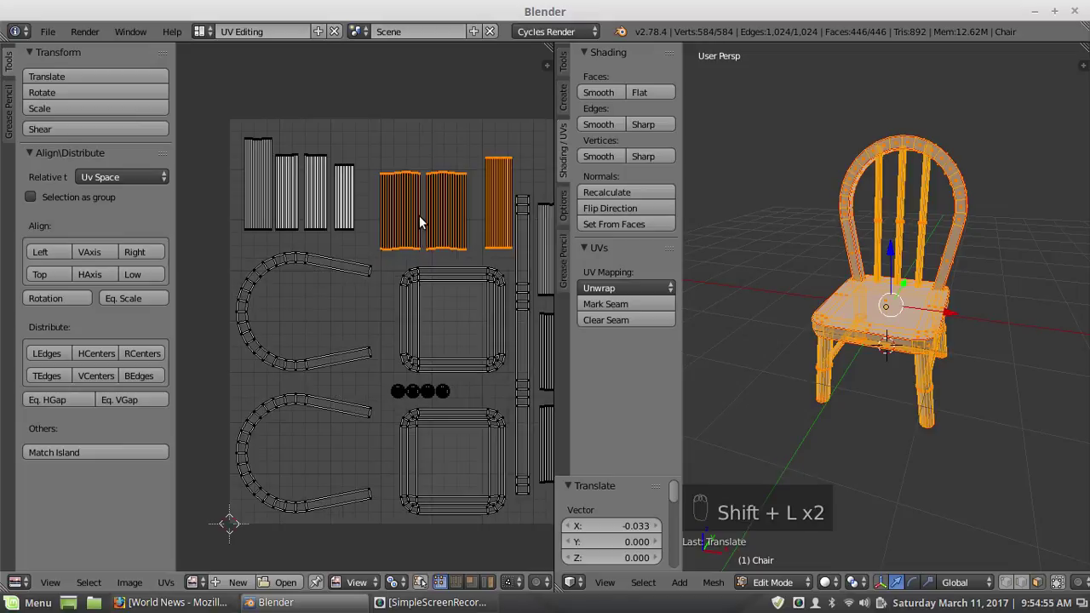
{"action": "key", "text": "g"}
{"action": "key", "text": "y"}
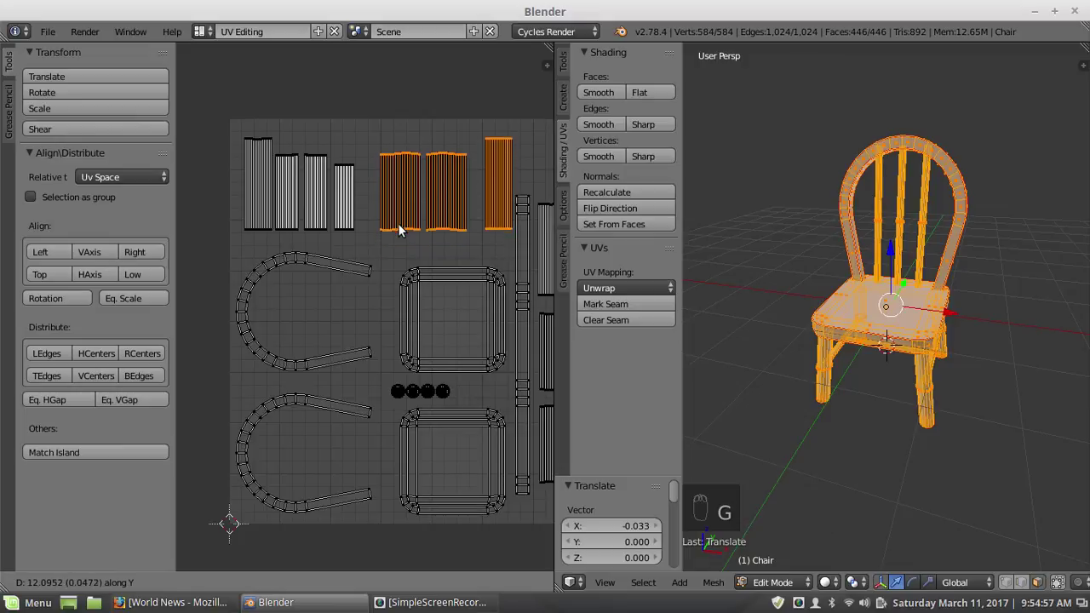
{"action": "left_click", "coordinate": [398, 228]}
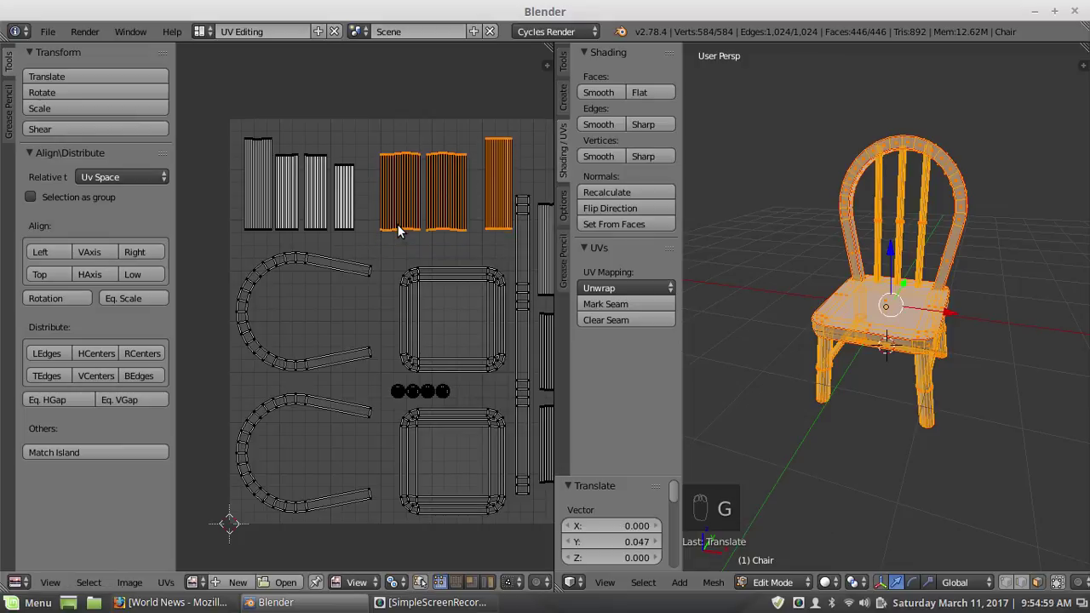
Step: Move the three selected ribbed islands -0.035 along X and distribute their centers horizontally
{"action": "key", "text": "g"}
{"action": "key", "text": "x"}
{"action": "left_click", "coordinate": [384, 224]}
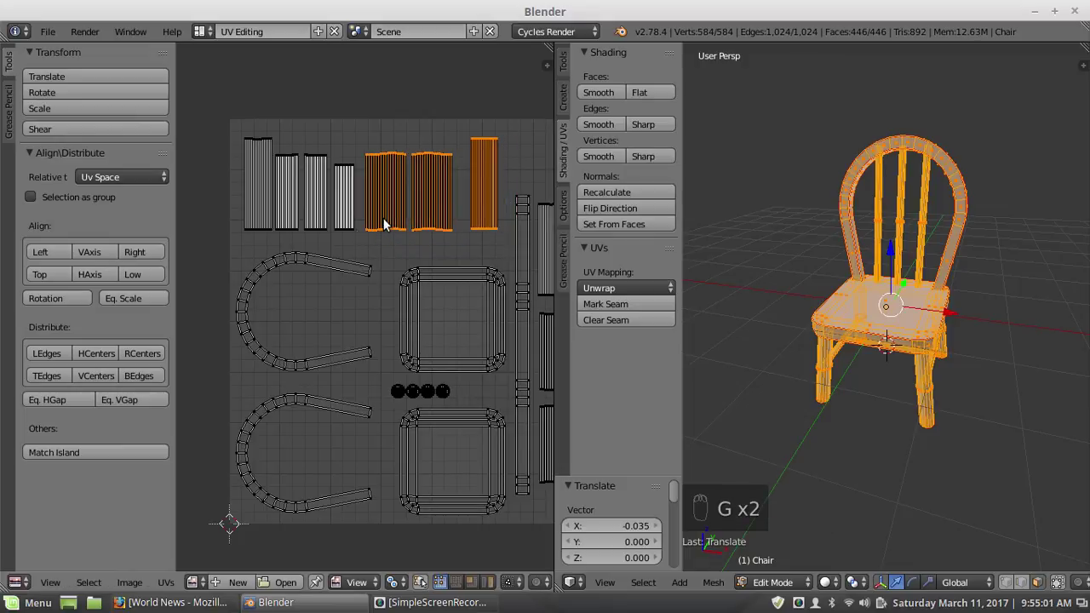
{"action": "left_click", "coordinate": [95, 352]}
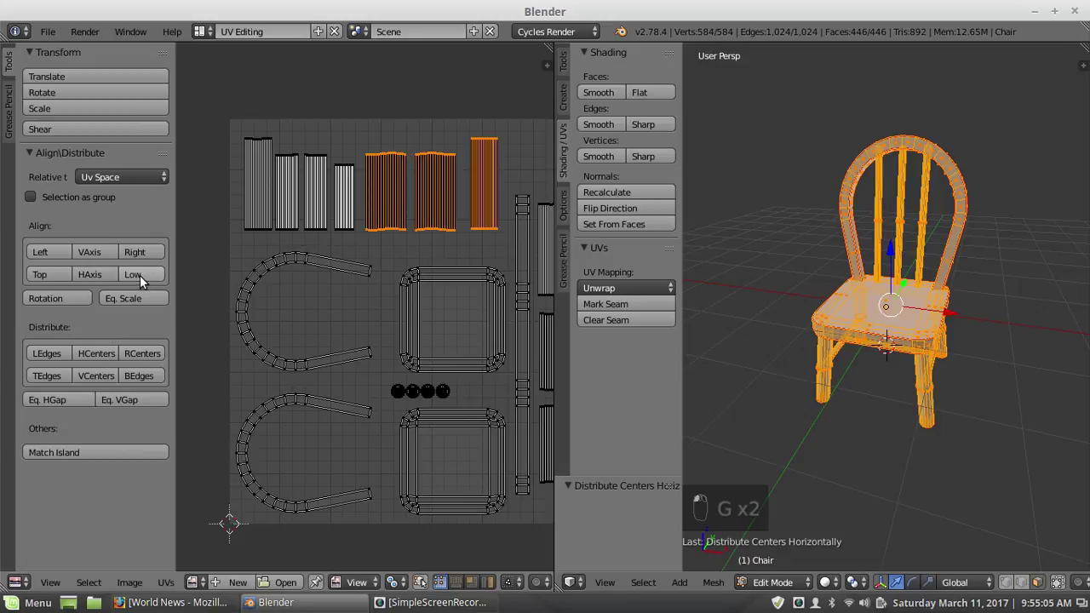
Step: Align the three ribbed islands to the low margin relative to Active Face, move them 0.632 along Y and deselect them
{"action": "left_click", "coordinate": [114, 179]}
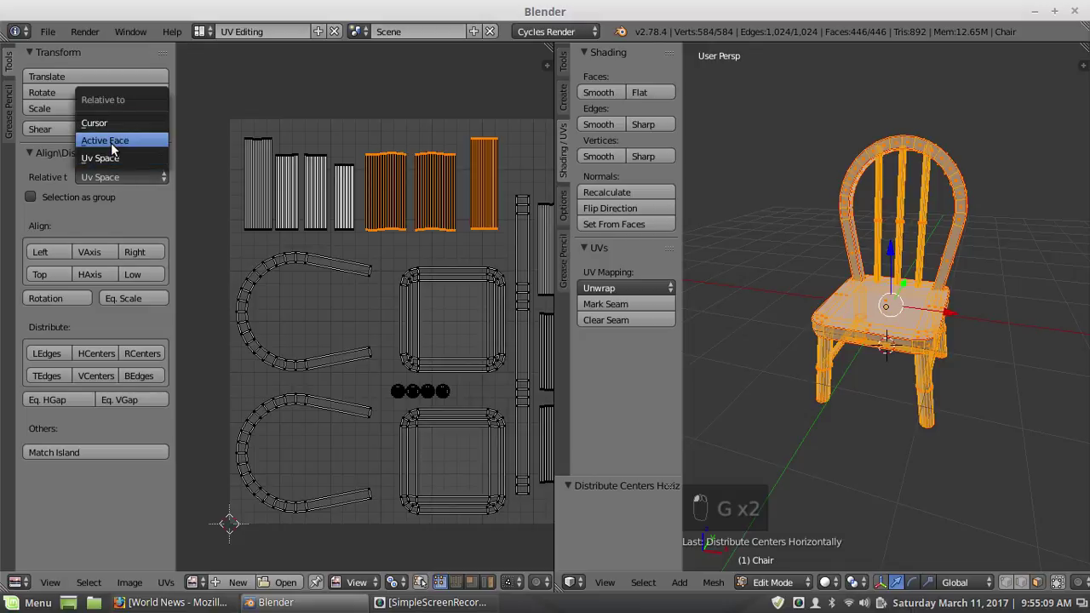
{"action": "left_click", "coordinate": [112, 147]}
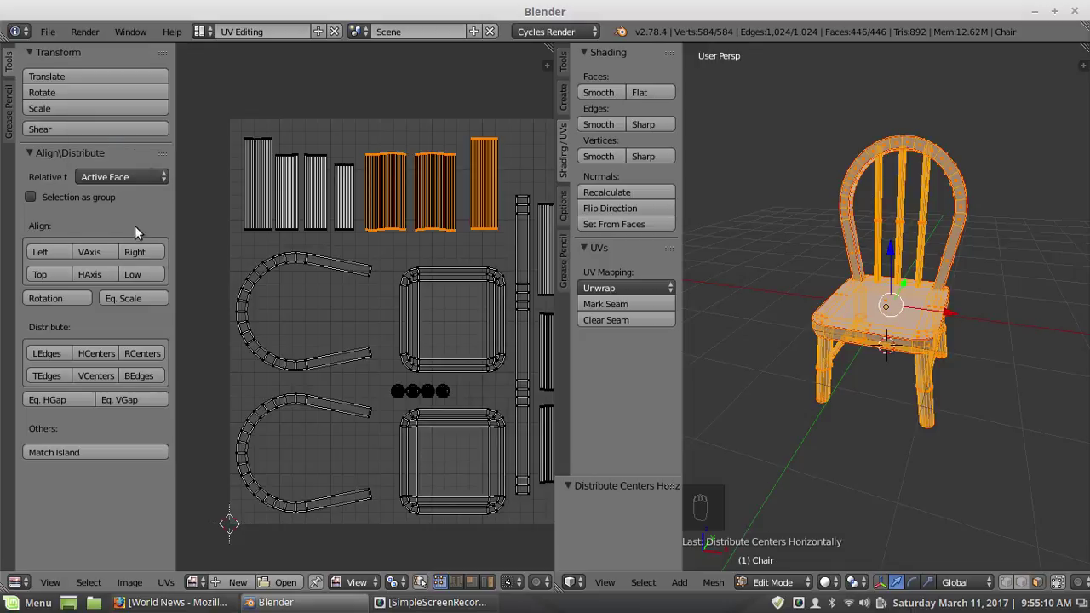
{"action": "left_click", "coordinate": [134, 273]}
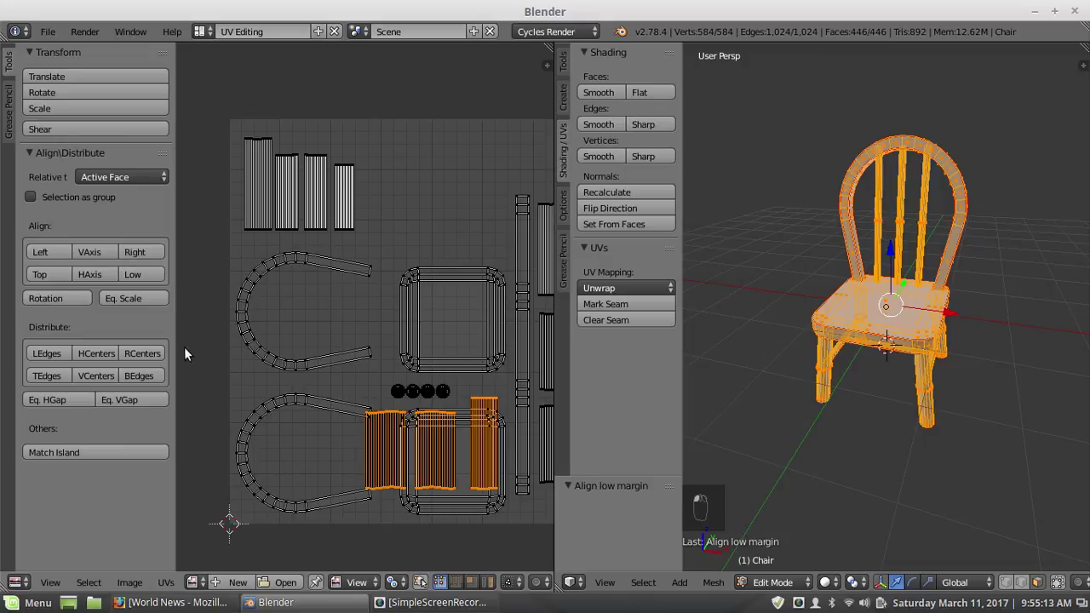
{"action": "key", "text": "g"}
{"action": "key", "text": "y"}
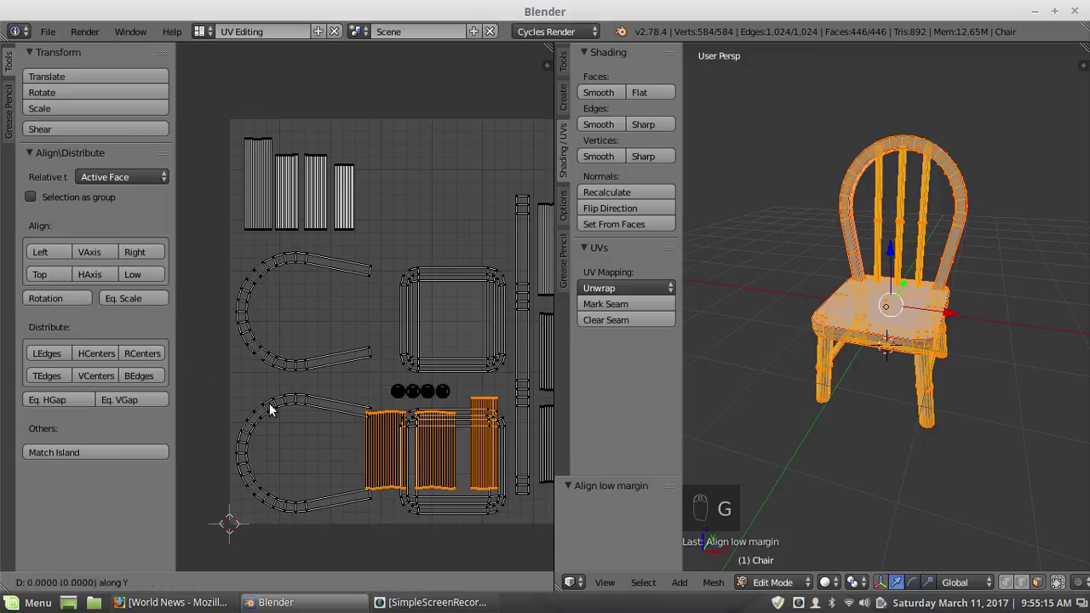
{"action": "left_click", "coordinate": [295, 152]}
{"action": "scroll", "coordinate": [405, 212], "scroll_direction": "down", "scroll_amount": 3}
{"action": "scroll", "coordinate": [463, 321], "scroll_direction": "up", "scroll_amount": 2}
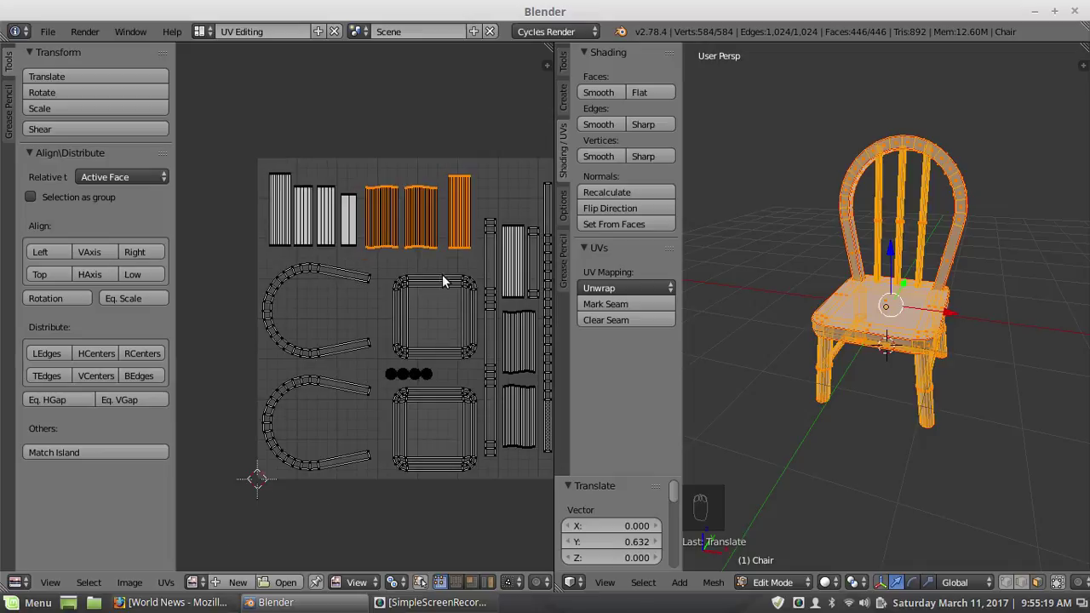
{"action": "scroll", "coordinate": [425, 306], "scroll_direction": "up", "scroll_amount": 2}
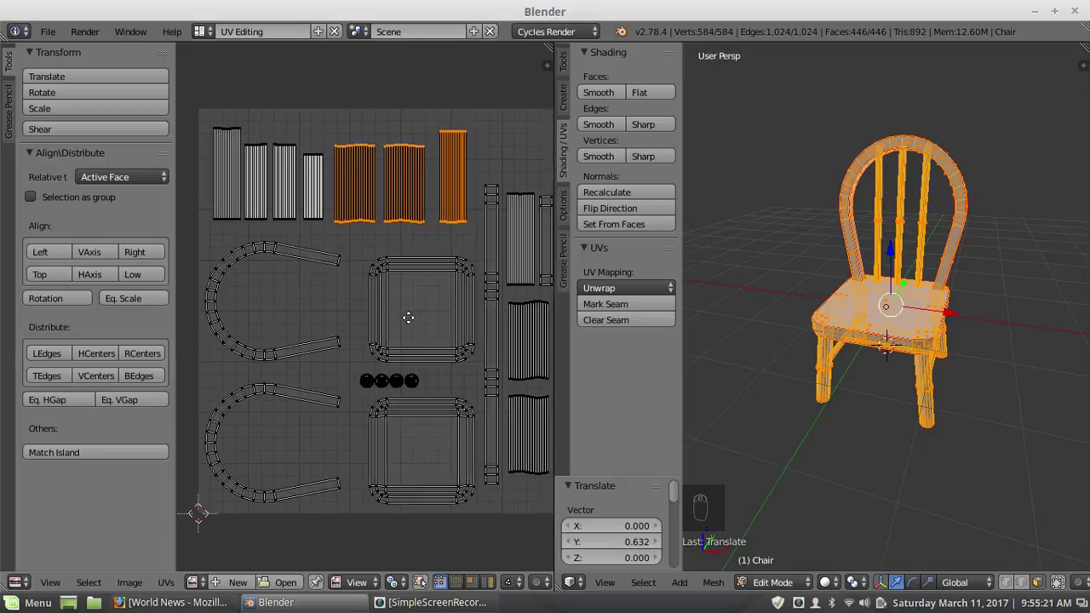
{"action": "key", "text": "a"}
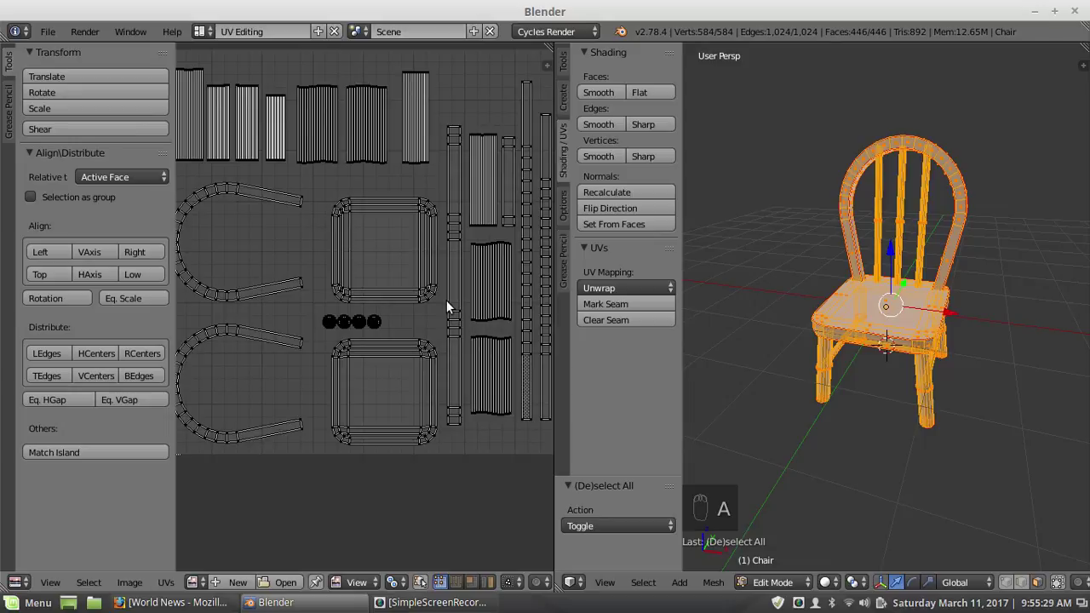
Step: Examine the placement and spacing of all islands in the UV layout, including the small circular ones between the seat islands
{"action": "scroll", "coordinate": [449, 294], "scroll_direction": "down", "scroll_amount": 1}
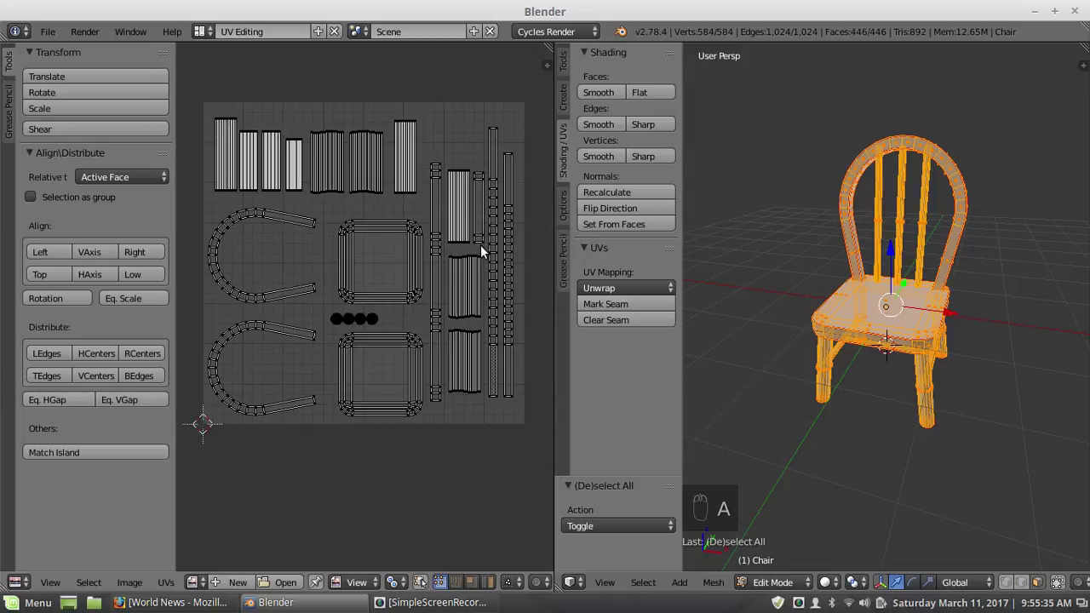
{"action": "scroll", "coordinate": [480, 244], "scroll_direction": "up", "scroll_amount": 1}
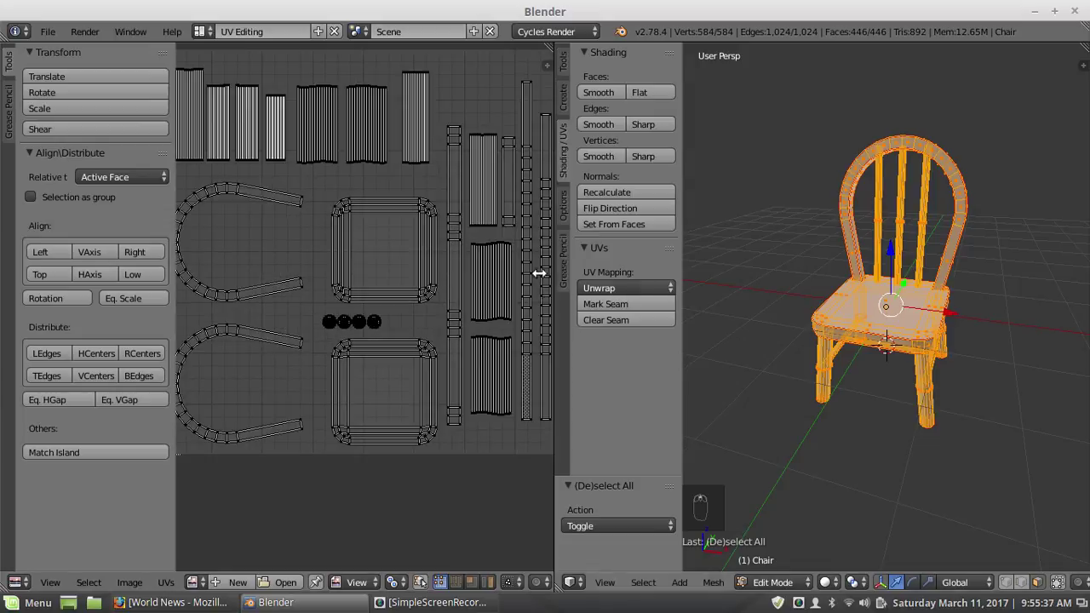
{"action": "scroll", "coordinate": [445, 169], "scroll_direction": "down", "scroll_amount": 1}
{"action": "scroll", "coordinate": [521, 326], "scroll_direction": "up", "scroll_amount": 1}
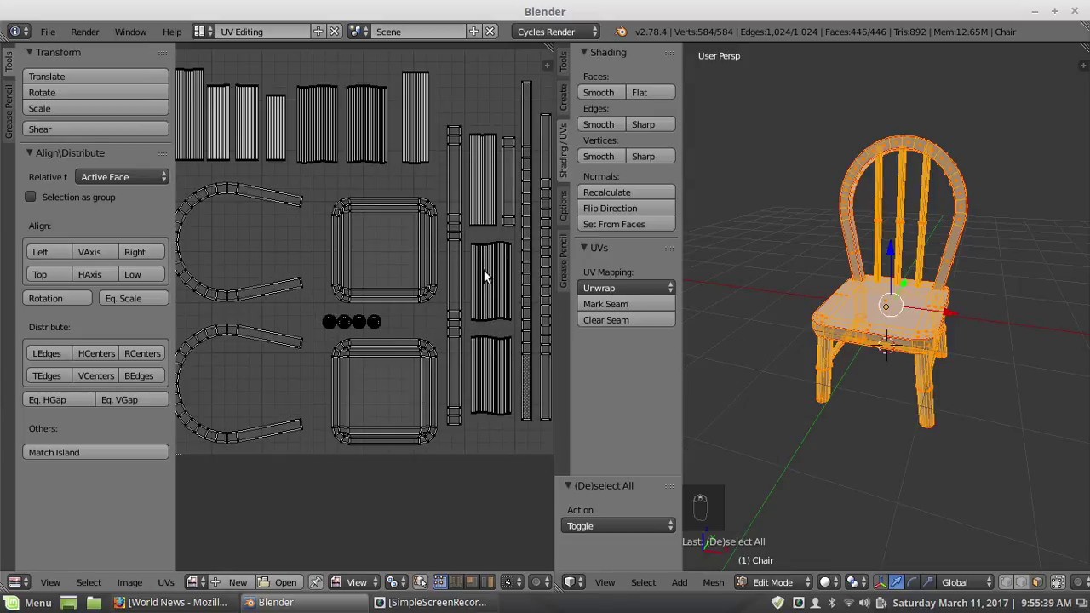
{"action": "scroll", "coordinate": [284, 143], "scroll_direction": "down", "scroll_amount": 2}
{"action": "scroll", "coordinate": [348, 209], "scroll_direction": "up", "scroll_amount": 3}
{"action": "scroll", "coordinate": [408, 212], "scroll_direction": "down", "scroll_amount": 3}
{"action": "scroll", "coordinate": [366, 294], "scroll_direction": "up", "scroll_amount": 5}
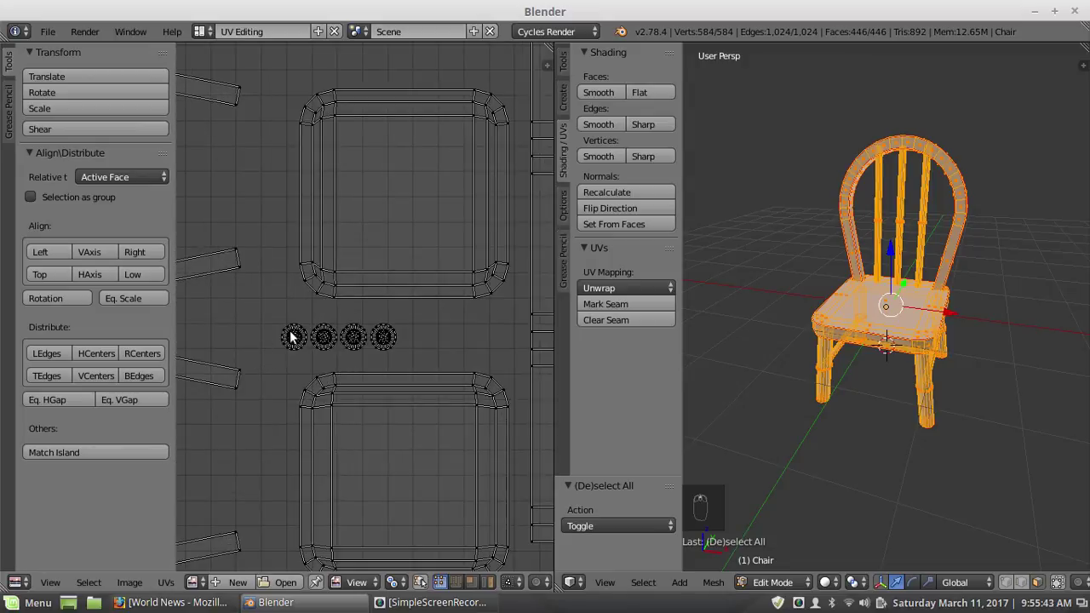
{"action": "scroll", "coordinate": [434, 338], "scroll_direction": "down", "scroll_amount": 5}
{"action": "scroll", "coordinate": [434, 338], "scroll_direction": "up", "scroll_amount": 3}
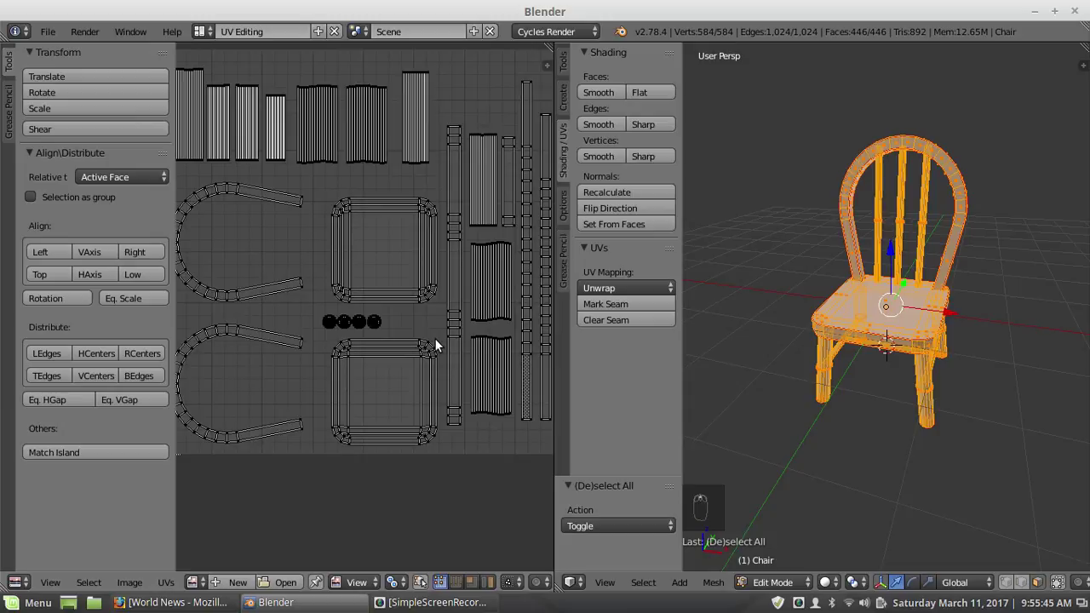
{"action": "key", "text": "a"}
{"action": "scroll", "coordinate": [410, 297], "scroll_direction": "down", "scroll_amount": 2}
{"action": "key", "text": "a"}
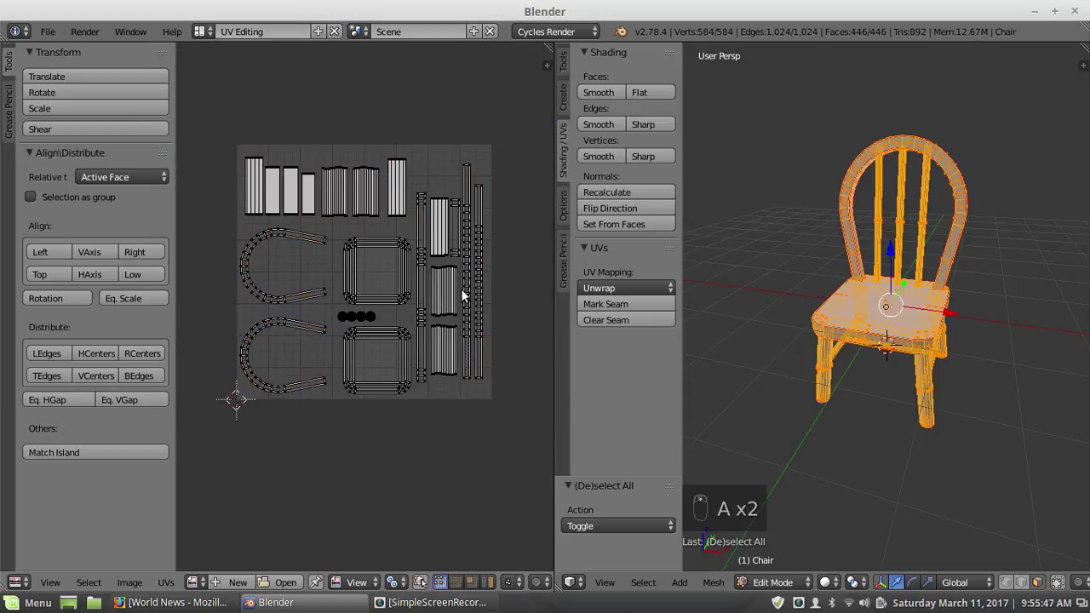
{"action": "scroll", "coordinate": [489, 321], "scroll_direction": "up", "scroll_amount": 1}
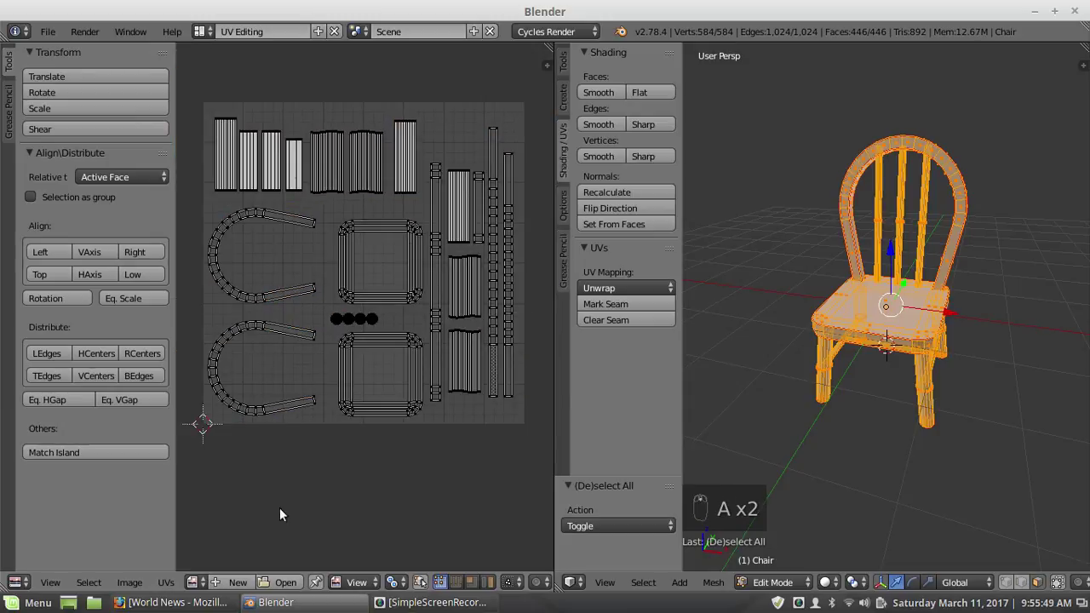
Step: Create a new 1024 × 1024 px image with the UV Grid generated type as the background of the UV layout
{"action": "left_click", "coordinate": [230, 582]}
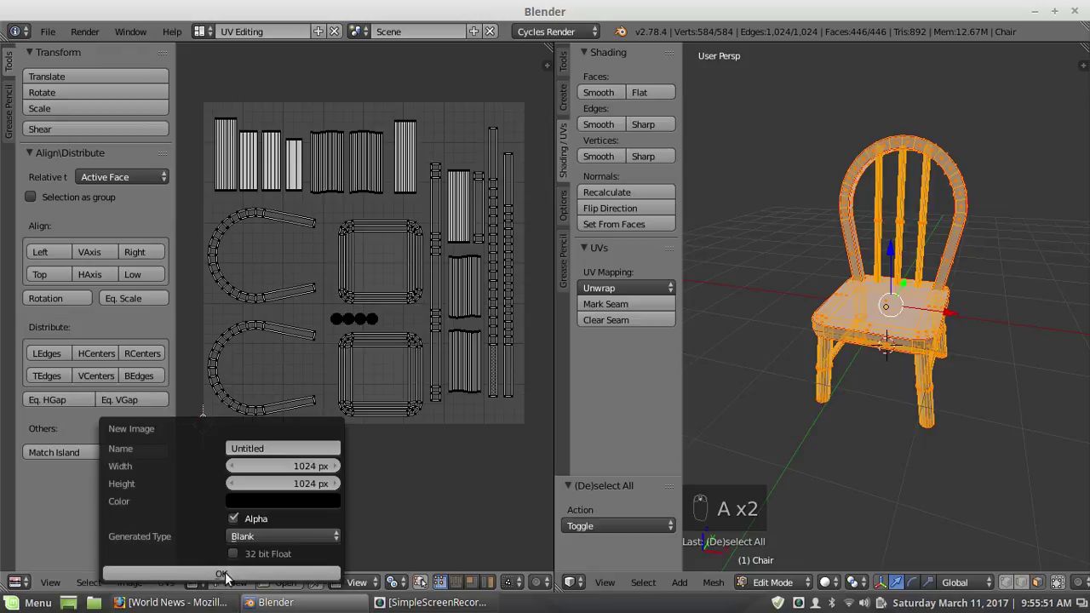
{"action": "left_click", "coordinate": [260, 534]}
{"action": "left_click", "coordinate": [263, 497]}
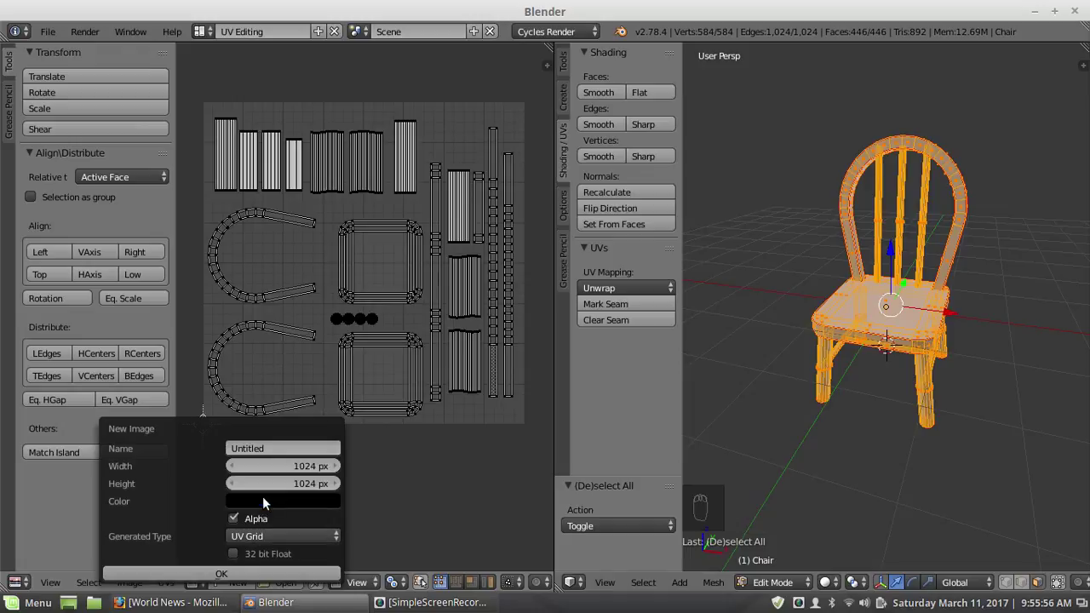
{"action": "left_click", "coordinate": [227, 573]}
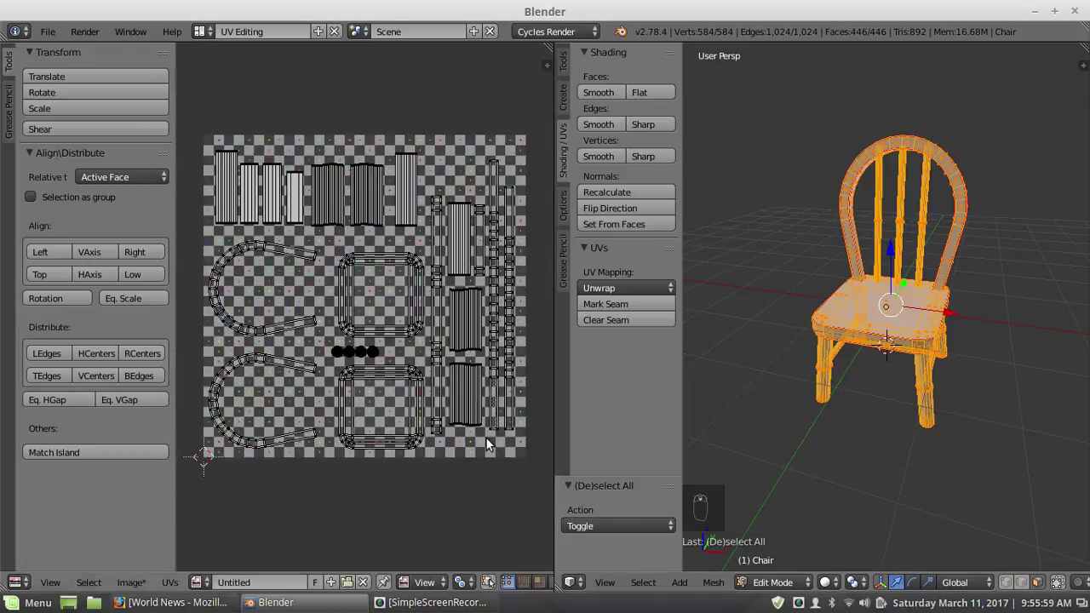
{"action": "key", "text": "a"}
{"action": "key", "text": "a"}
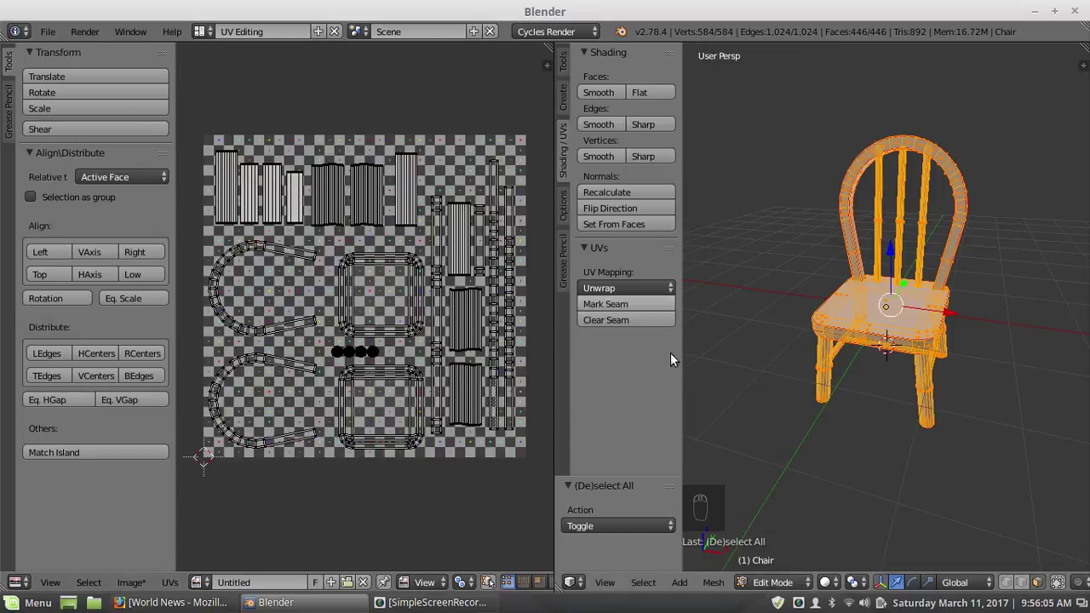
Step: Switch to the Compositing screen layout and show the chair's material shader nodes in the node editor
{"action": "left_click", "coordinate": [201, 32]}
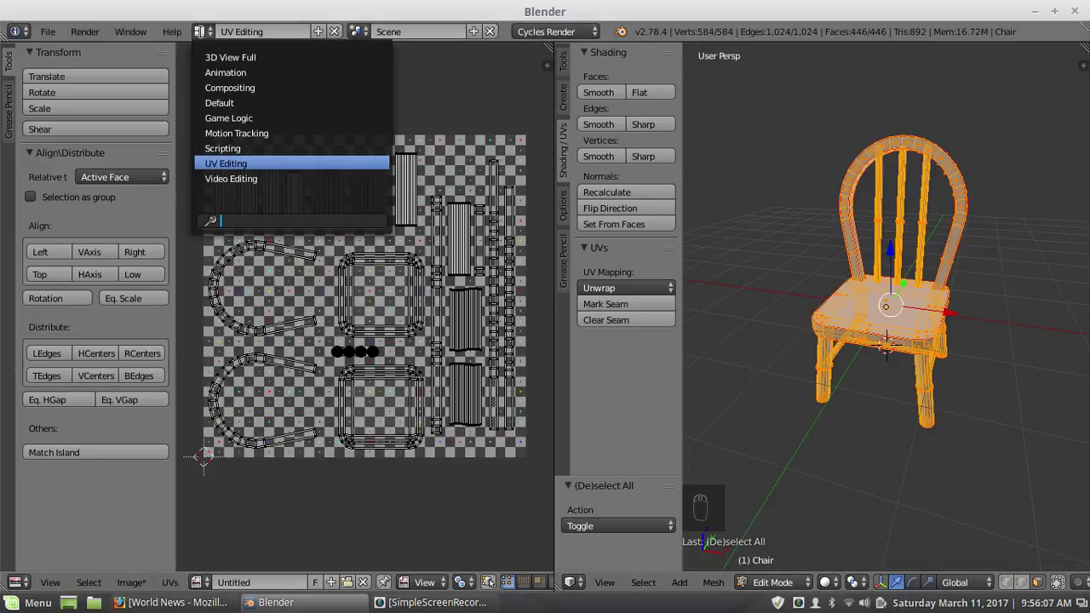
{"action": "left_click", "coordinate": [214, 87]}
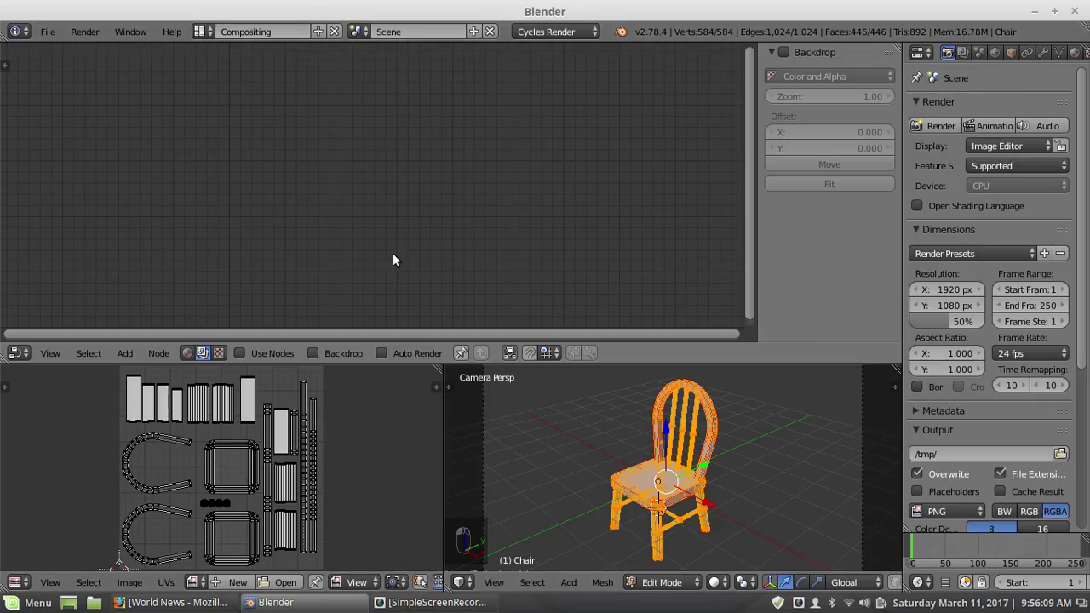
{"action": "left_click", "coordinate": [187, 352]}
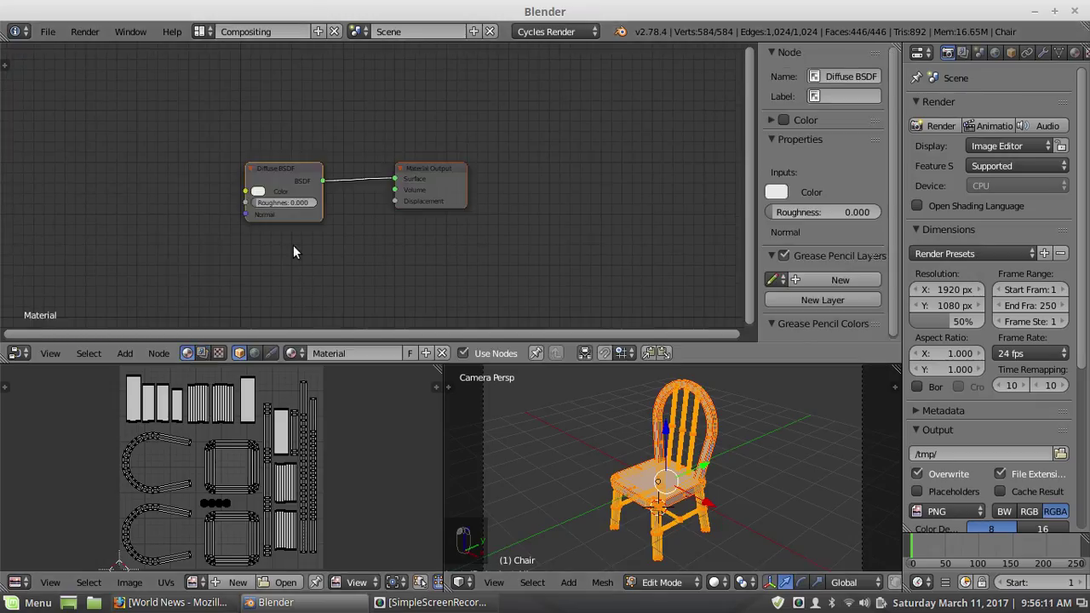
{"action": "scroll", "coordinate": [292, 245], "scroll_direction": "up", "scroll_amount": 3}
{"action": "middle_click_drag", "start_coordinate": [235, 245], "coordinate": [407, 231]}
{"action": "scroll", "coordinate": [313, 266], "scroll_direction": "up", "scroll_amount": 2}
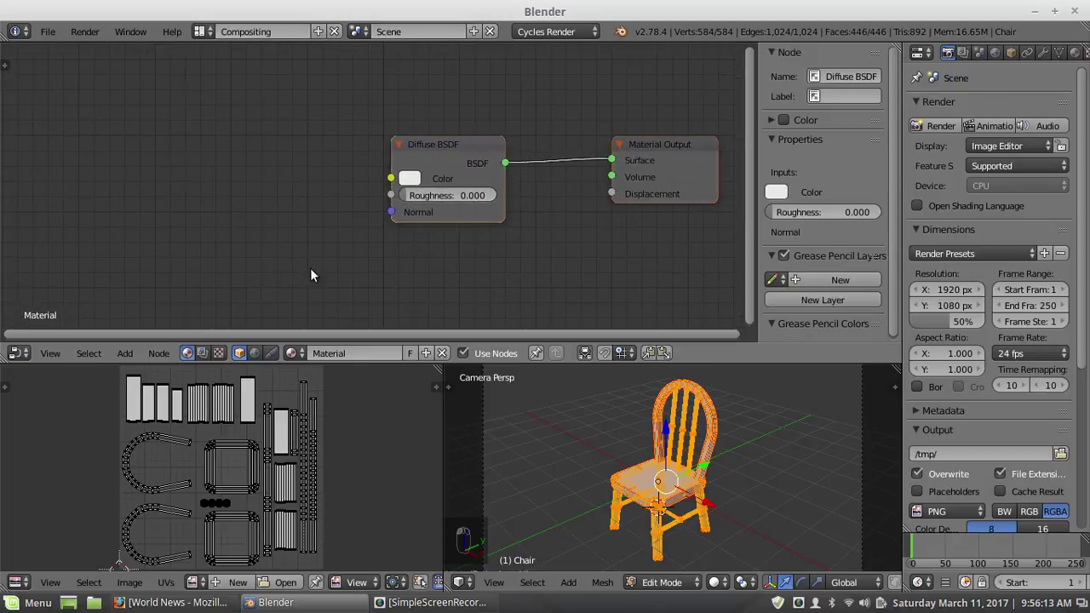
Step: Add an Image Texture node beside the Diffuse BSDF node and assign the generated UV Grid image to it
{"action": "left_click", "coordinate": [124, 352]}
{"action": "mouse_move", "coordinate": [137, 321]}
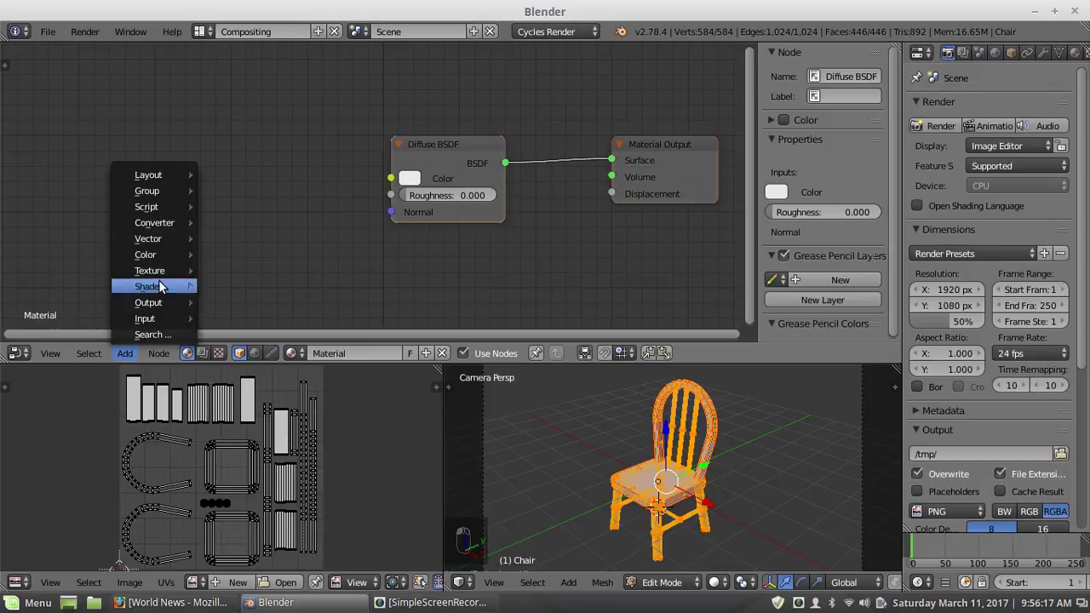
{"action": "mouse_move", "coordinate": [160, 270]}
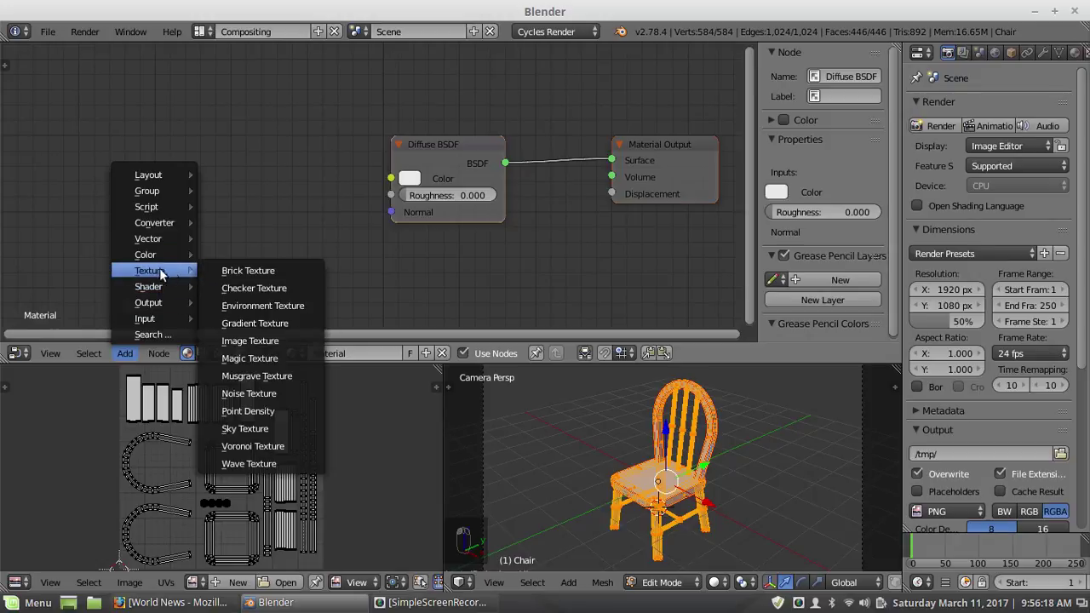
{"action": "left_click", "coordinate": [236, 341]}
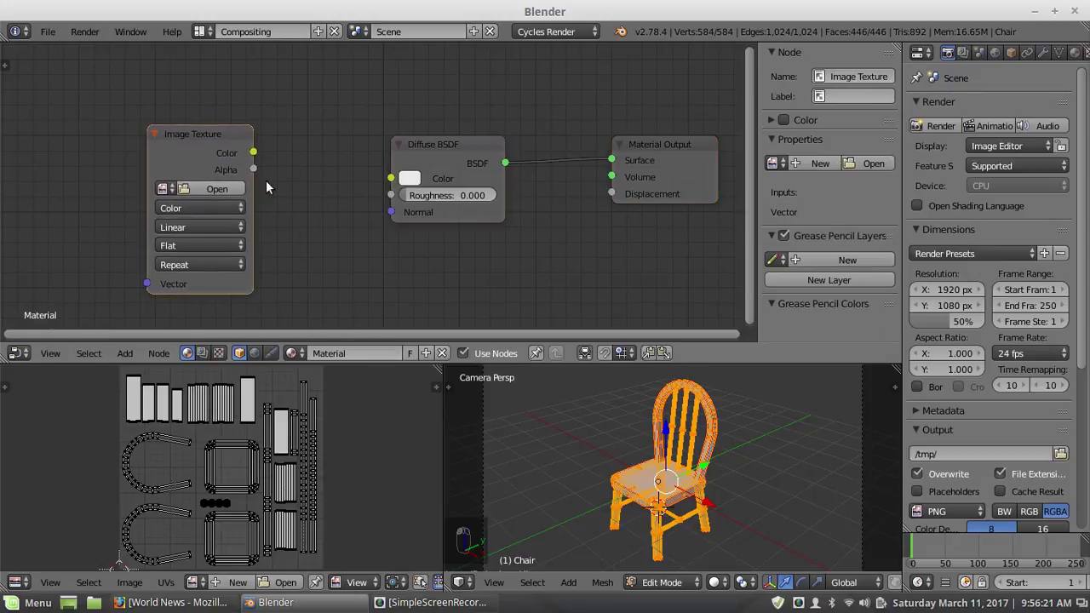
{"action": "scroll", "coordinate": [332, 173], "scroll_direction": "down", "scroll_amount": 3}
{"action": "scroll", "coordinate": [289, 203], "scroll_direction": "up", "scroll_amount": 3}
{"action": "left_click", "coordinate": [162, 188]}
{"action": "left_click", "coordinate": [186, 212]}
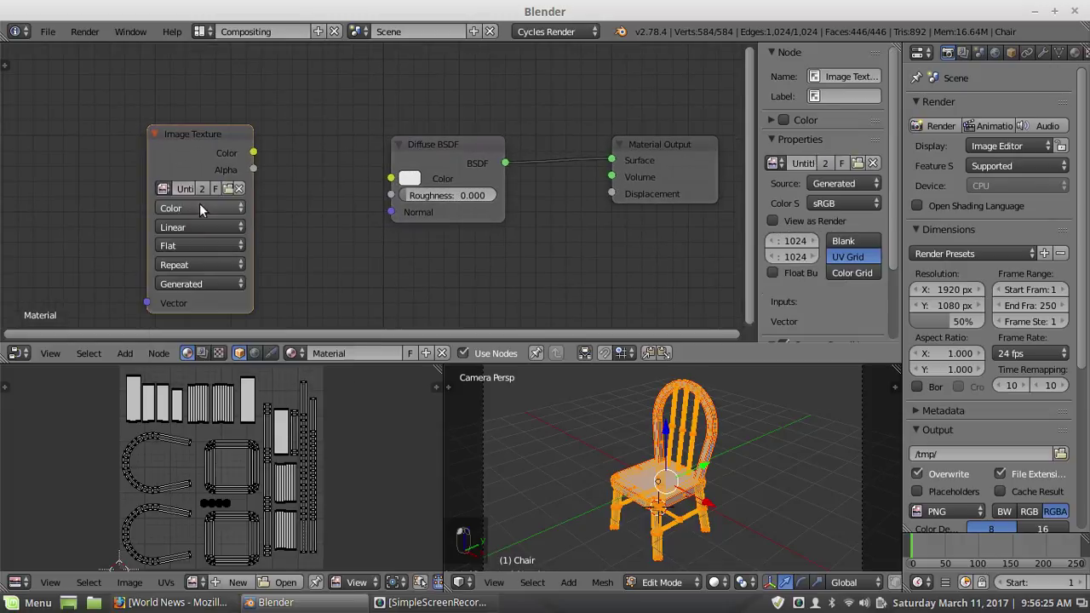
{"action": "scroll", "coordinate": [440, 199], "scroll_direction": "down", "scroll_amount": 2}
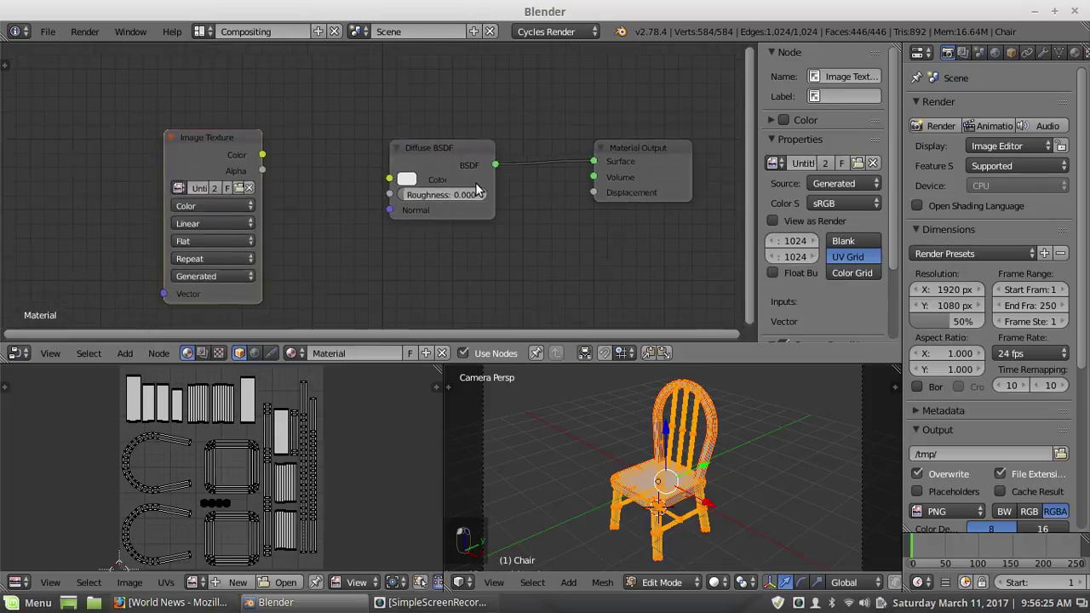
Step: Return to the Default screen layout, put the chair in Object Mode and set the viewport shading to Texture
{"action": "left_click", "coordinate": [201, 32]}
{"action": "left_click", "coordinate": [223, 99]}
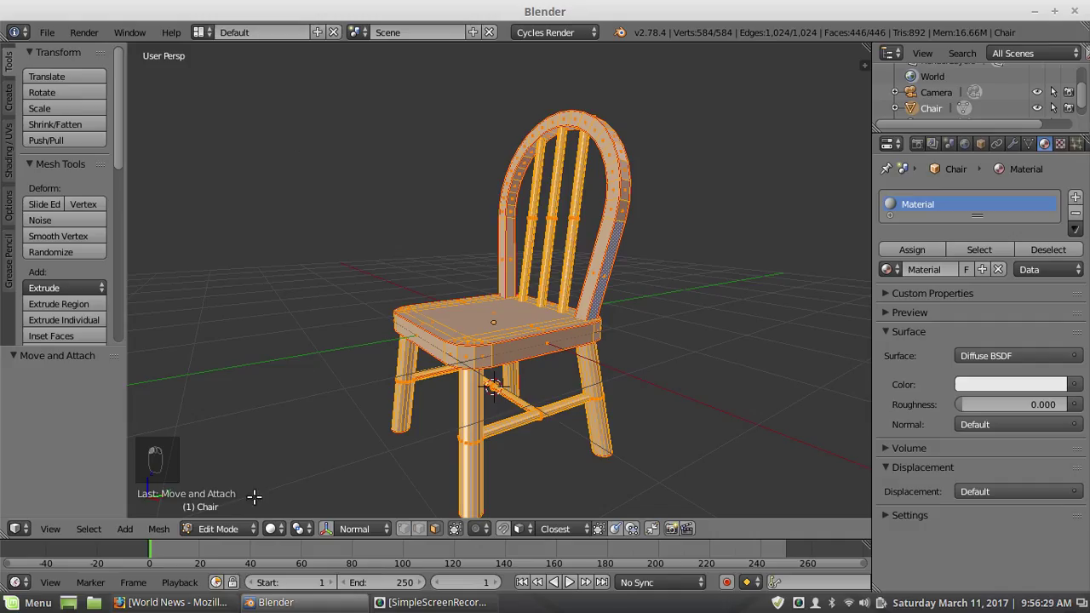
{"action": "left_click", "coordinate": [218, 529]}
{"action": "left_click", "coordinate": [242, 508]}
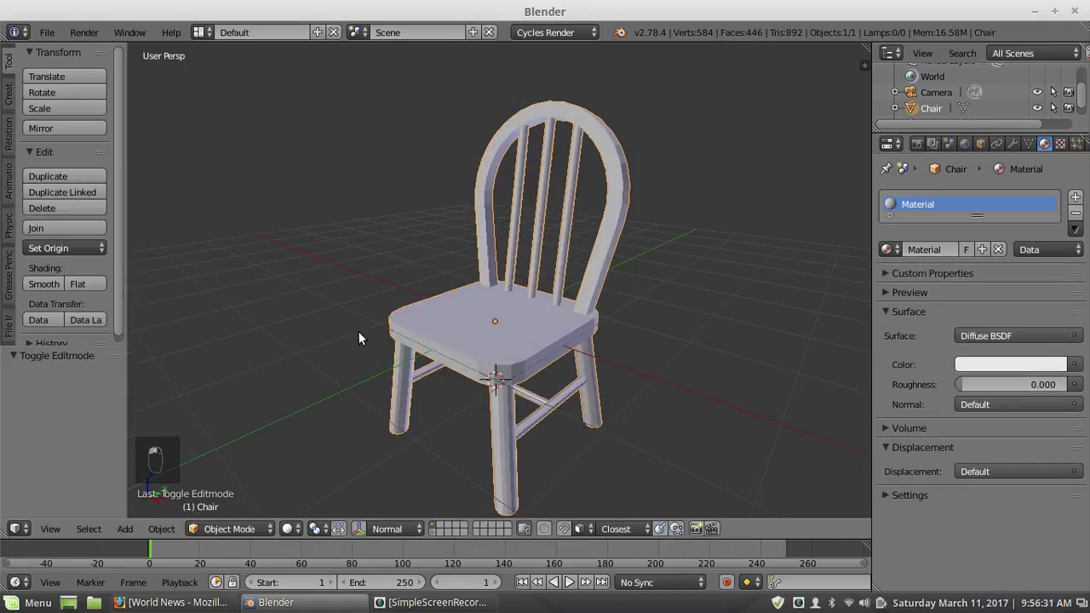
{"action": "left_click", "coordinate": [291, 529]}
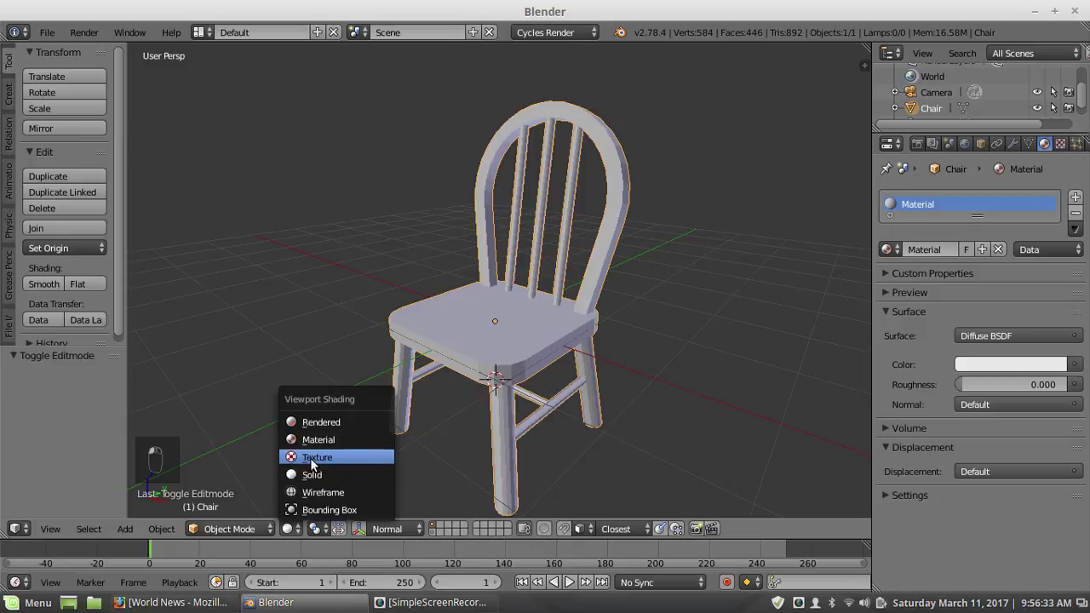
{"action": "left_click", "coordinate": [311, 453]}
Step: Examine the UV grid pattern on the chair's seat, backrest, spindles and legs for stretching and even scale
{"action": "scroll", "coordinate": [496, 320], "scroll_direction": "down", "scroll_amount": 3}
{"action": "middle_click_drag", "start_coordinate": [497, 320], "coordinate": [512, 385]}
{"action": "scroll", "coordinate": [496, 310], "scroll_direction": "up", "scroll_amount": 4}
{"action": "scroll", "coordinate": [457, 306], "scroll_direction": "down", "scroll_amount": 2}
{"action": "scroll", "coordinate": [529, 370], "scroll_direction": "up", "scroll_amount": 3}
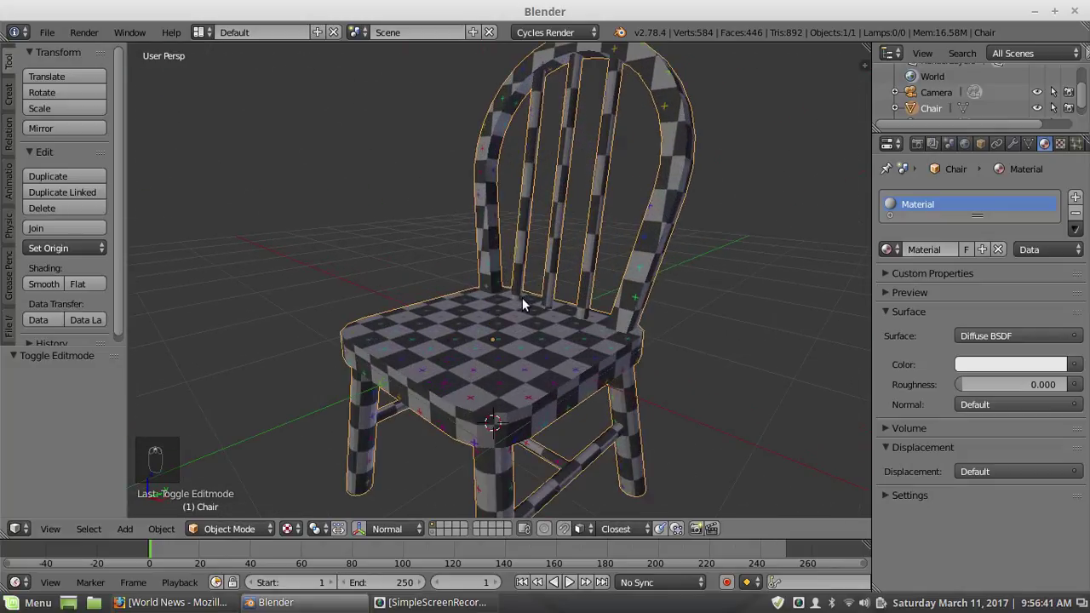
{"action": "middle_click_drag", "start_coordinate": [522, 297], "coordinate": [524, 340]}
{"action": "scroll", "coordinate": [525, 340], "scroll_direction": "down", "scroll_amount": 3}
{"action": "mouse_move", "coordinate": [558, 302]}
{"action": "middle_mouse_down"}
{"action": "mouse_move", "coordinate": [459, 262]}
{"action": "mouse_move", "coordinate": [558, 309]}
{"action": "middle_mouse_up"}
{"action": "scroll", "coordinate": [501, 315], "scroll_direction": "up", "scroll_amount": 2}
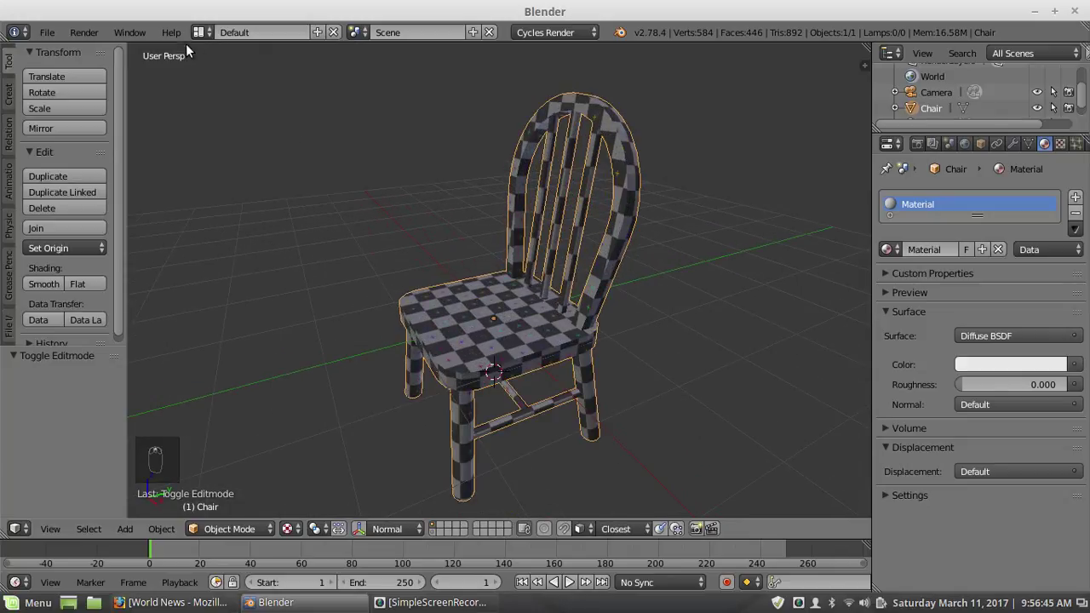
Step: Save the file as BasicWoodenChair.blend in the Models folder, overwriting the existing file
{"action": "left_click", "coordinate": [47, 32]}
{"action": "left_click", "coordinate": [68, 170]}
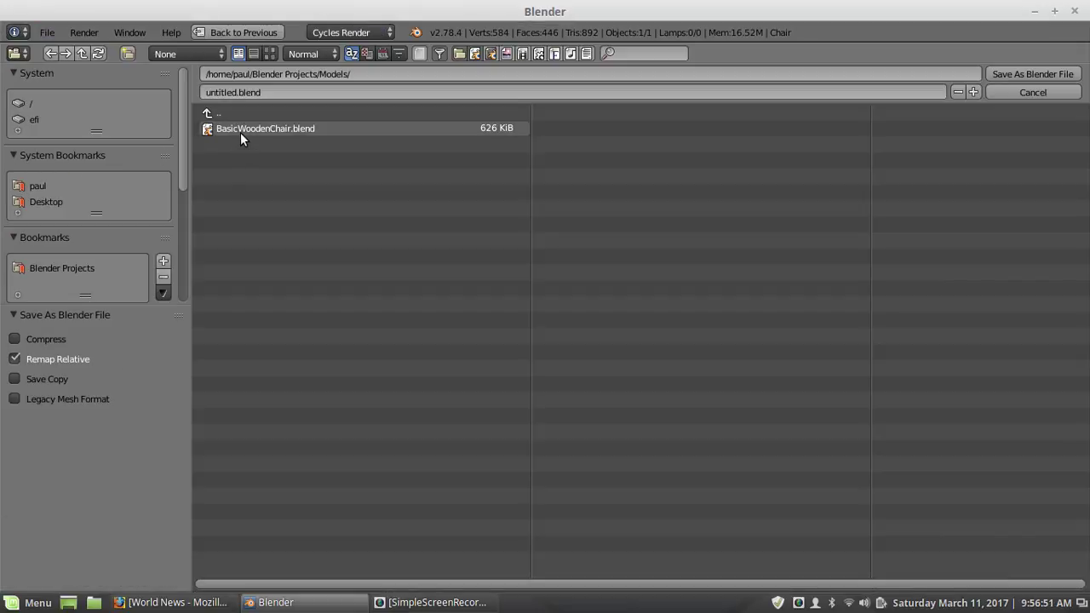
{"action": "left_click", "coordinate": [227, 127]}
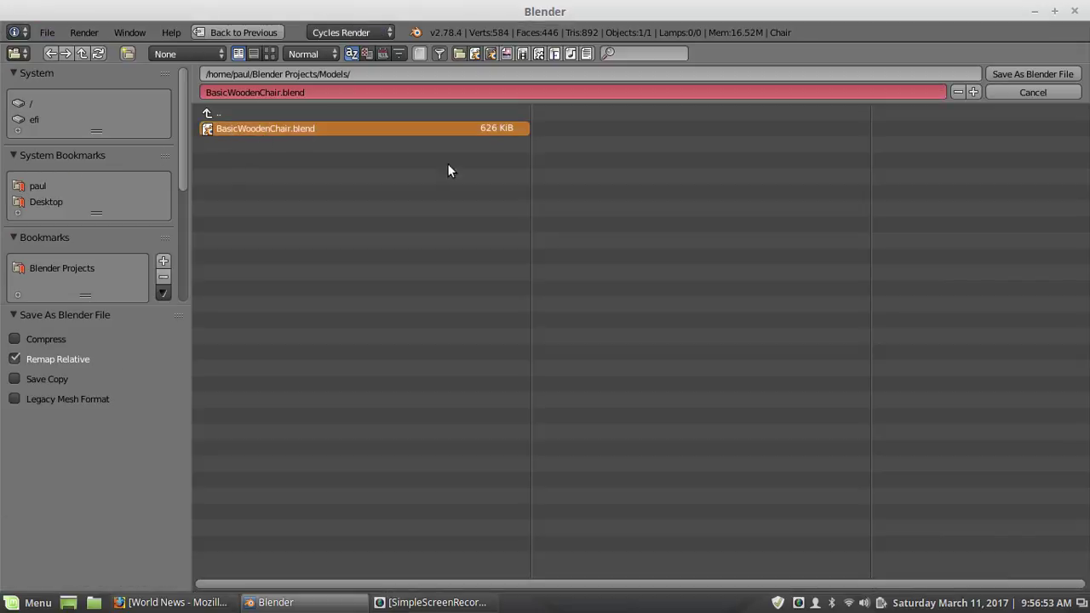
{"action": "left_click", "coordinate": [1007, 74]}
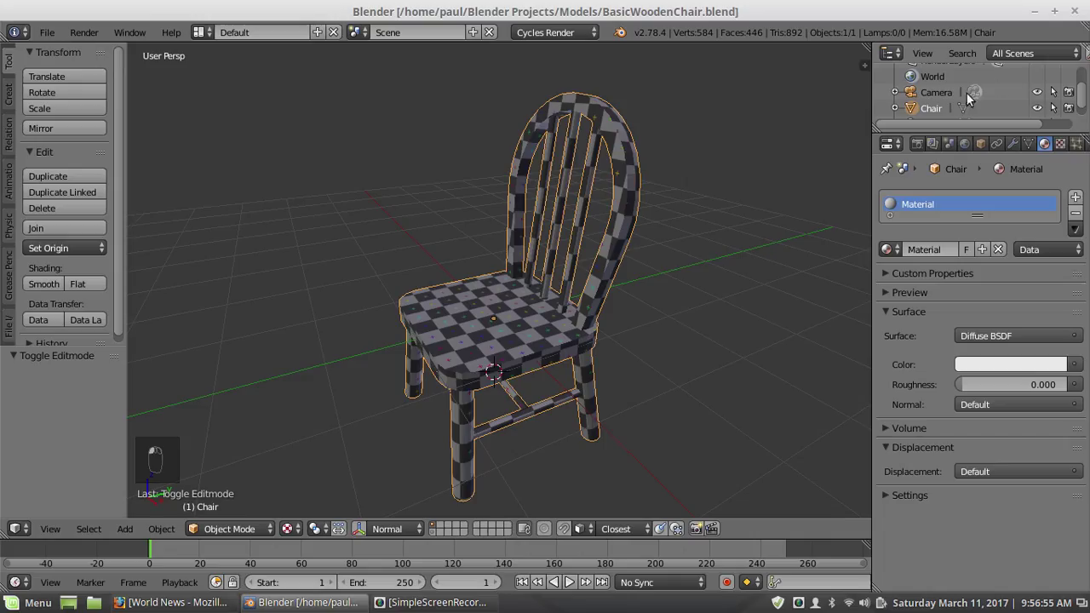
Step: Review the finished textured chair from several angles and distances
{"action": "scroll", "coordinate": [366, 290], "scroll_direction": "down", "scroll_amount": 3}
{"action": "scroll", "coordinate": [434, 285], "scroll_direction": "up", "scroll_amount": 3}
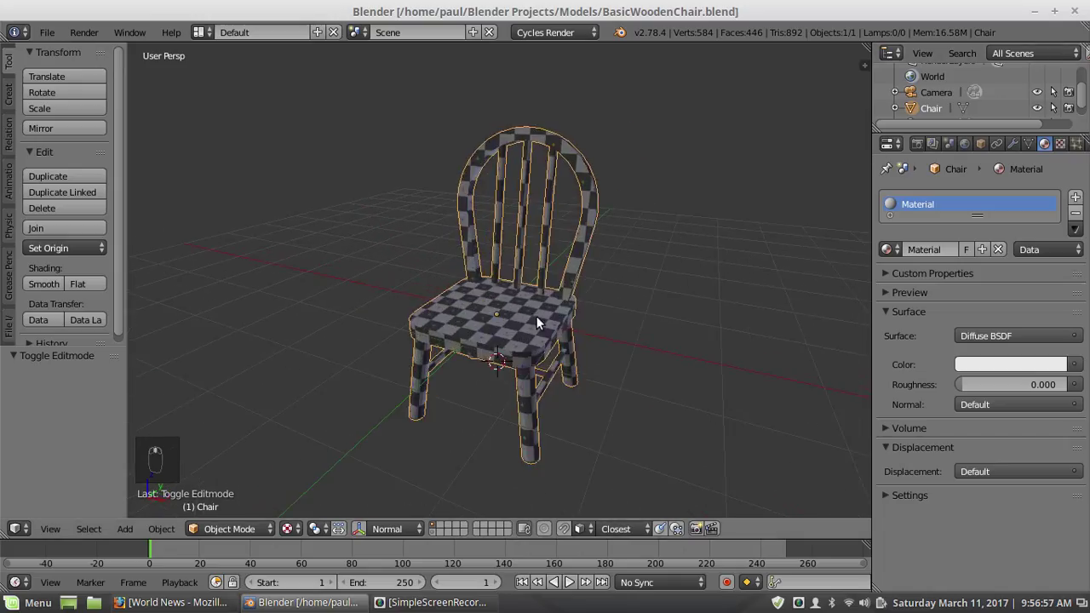
{"action": "middle_click_drag", "start_coordinate": [647, 262], "coordinate": [601, 246]}
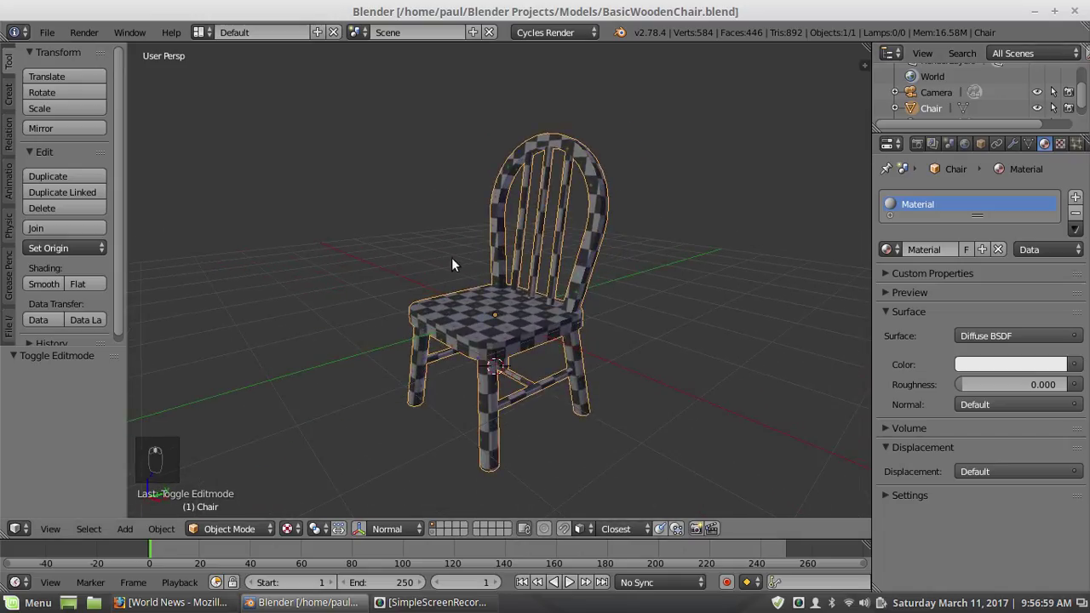
{"action": "middle_click_drag", "start_coordinate": [534, 278], "coordinate": [521, 305]}
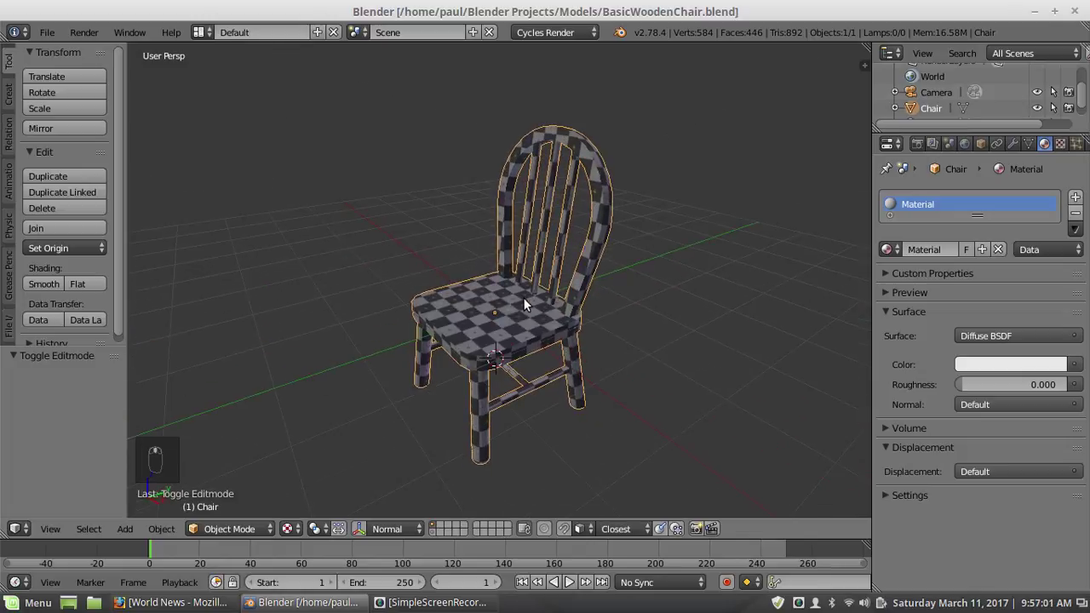
{"action": "scroll", "coordinate": [523, 298], "scroll_direction": "up", "scroll_amount": 1}
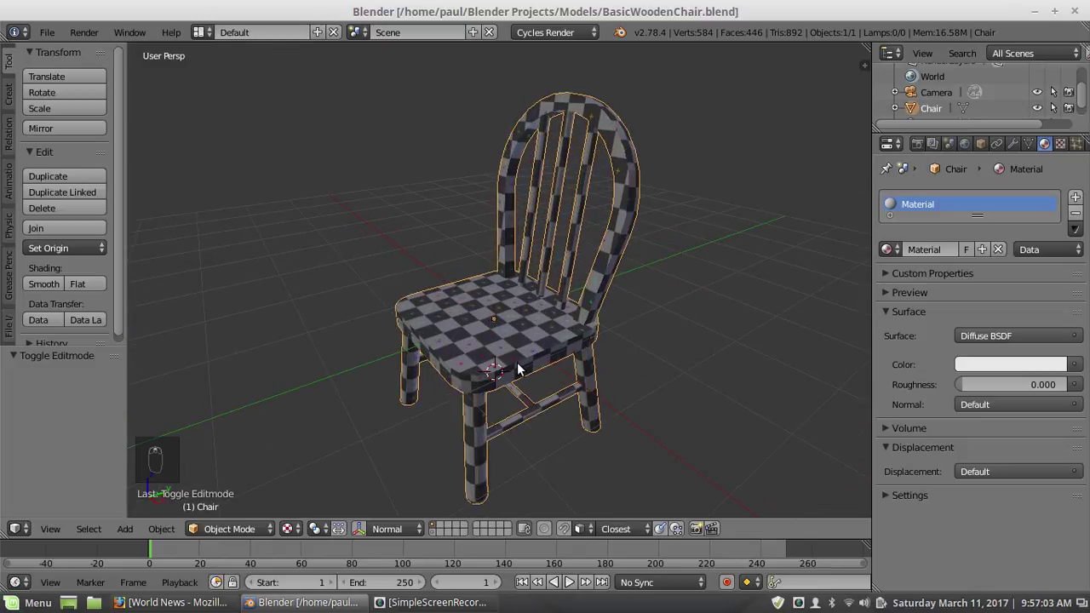
{"action": "middle_click_drag", "start_coordinate": [504, 356], "coordinate": [517, 326]}
{"action": "middle_click_drag", "start_coordinate": [530, 362], "coordinate": [511, 349]}
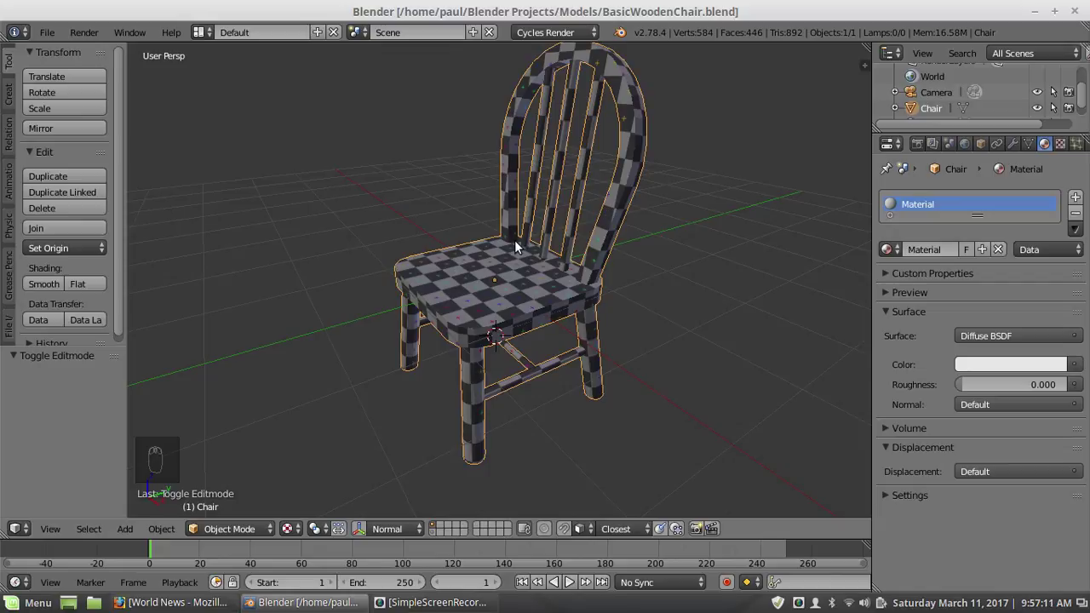
{"action": "middle_click_drag", "start_coordinate": [514, 246], "coordinate": [514, 260]}
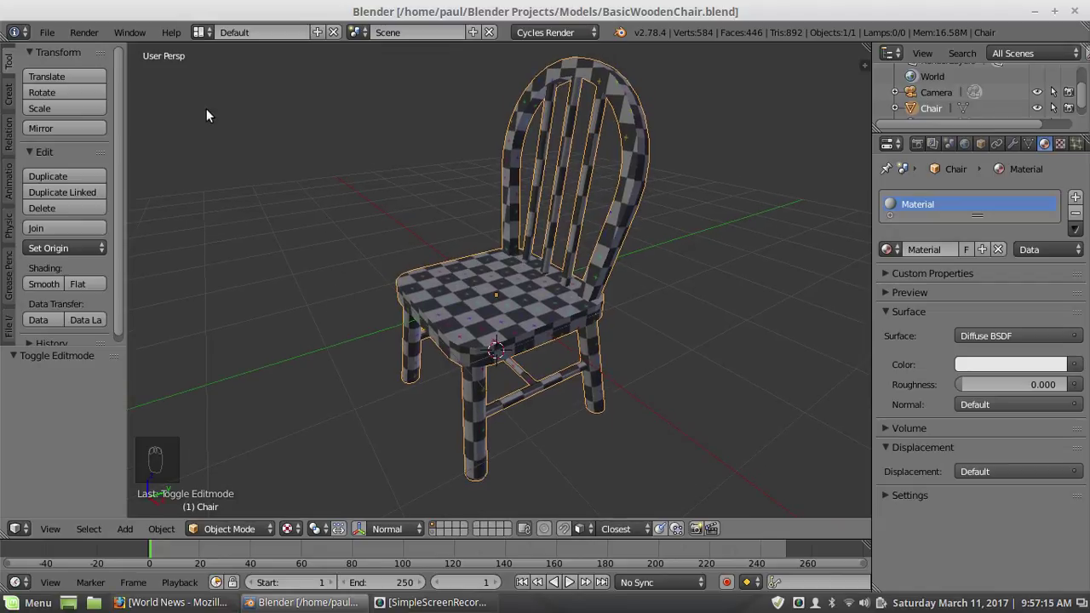
{"action": "left_click", "coordinate": [434, 601]}
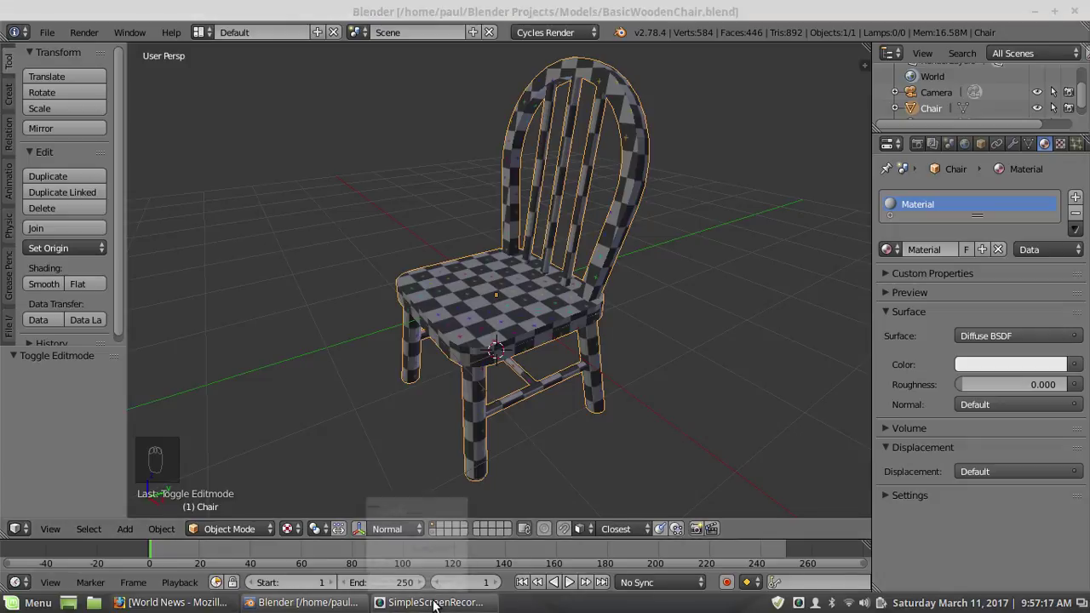